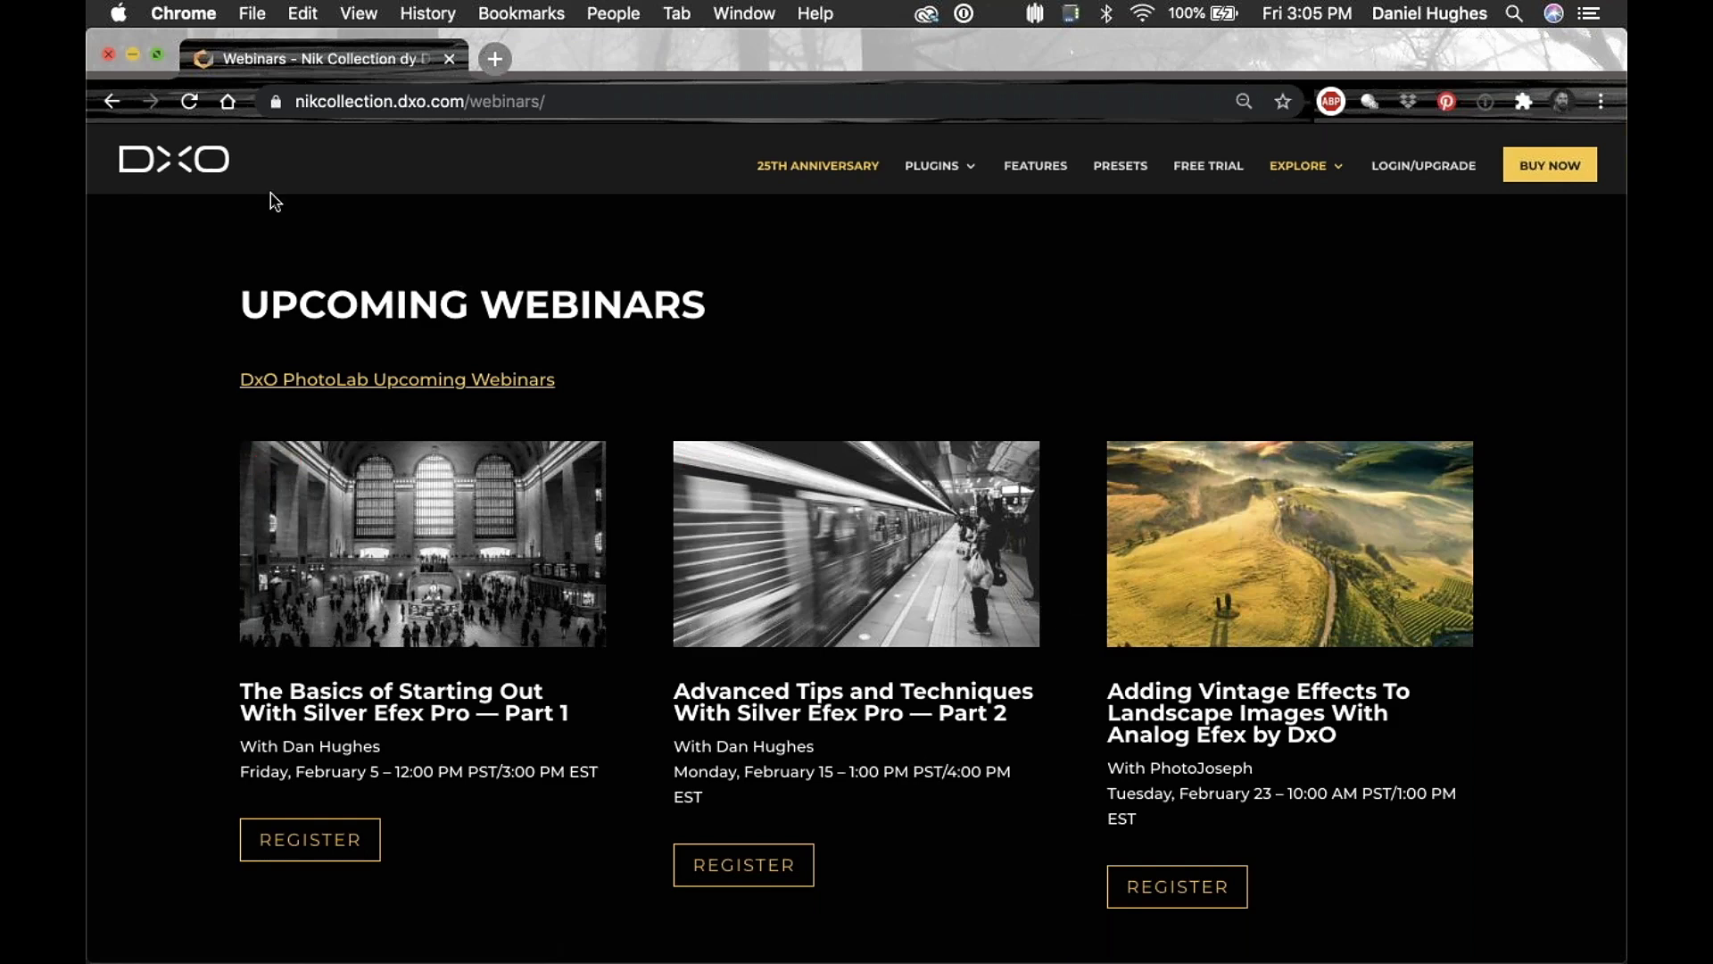
- Switch to DxO PhotoLab, select the NEF portrait of the man, and bring up the Nik Collection plugin selector
{"action": "left_click", "coordinate": [133, 55]}
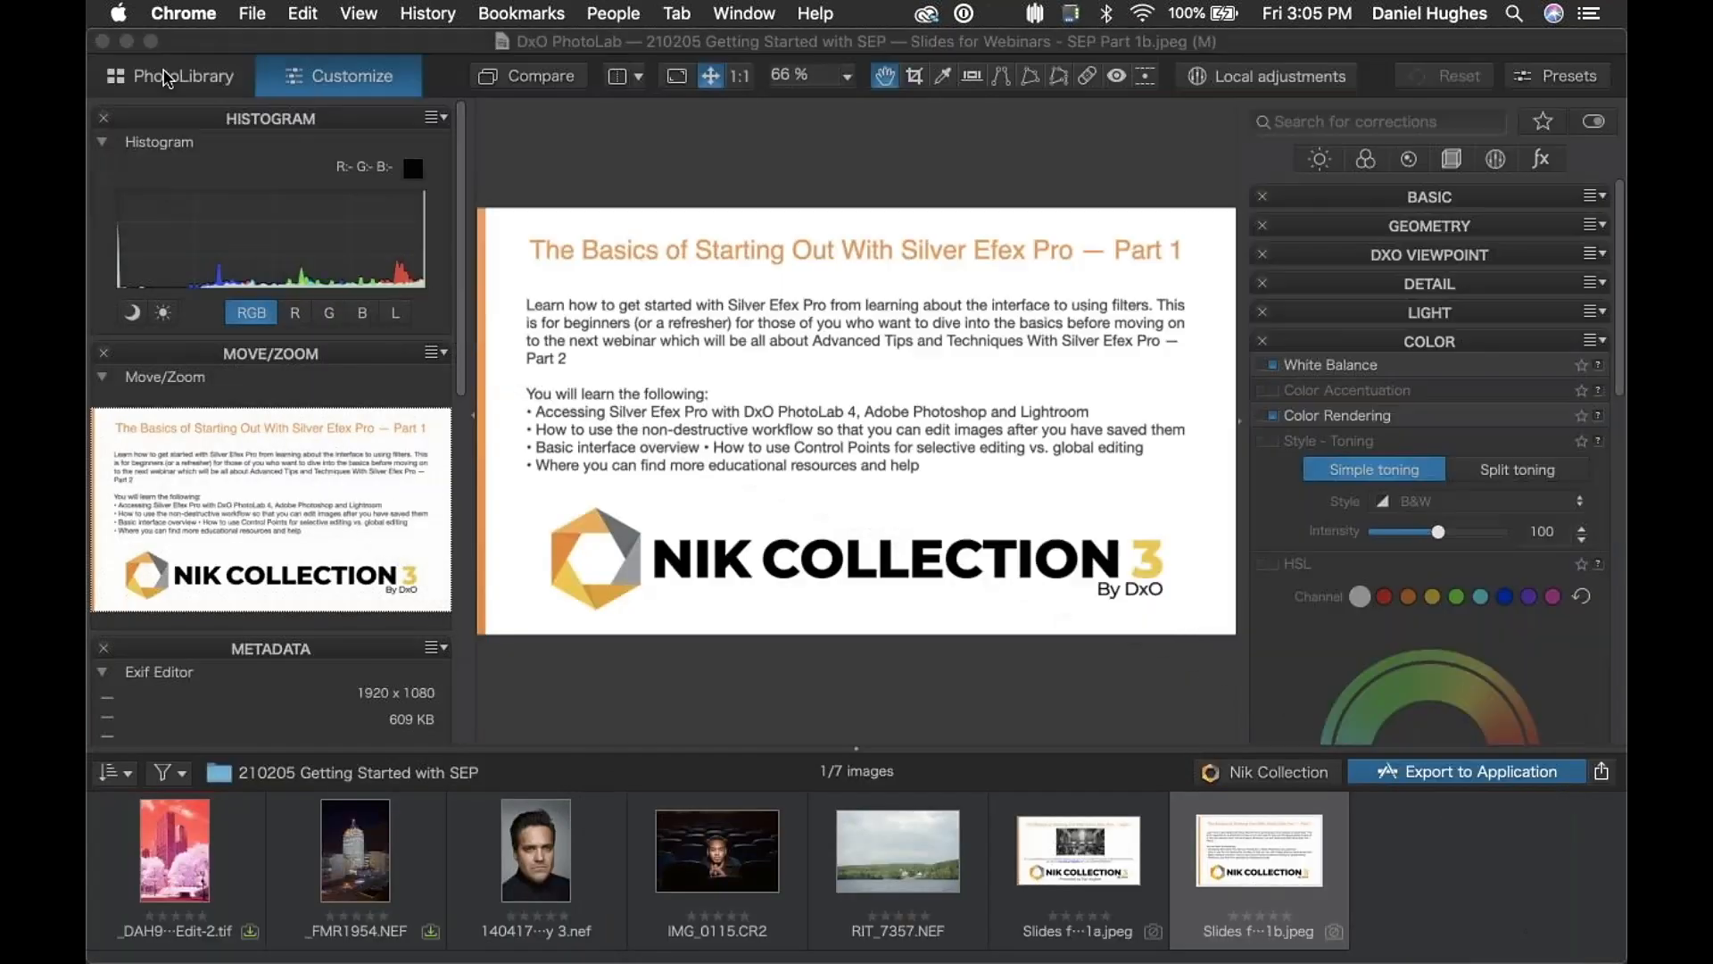
{"action": "left_click", "coordinate": [532, 852]}
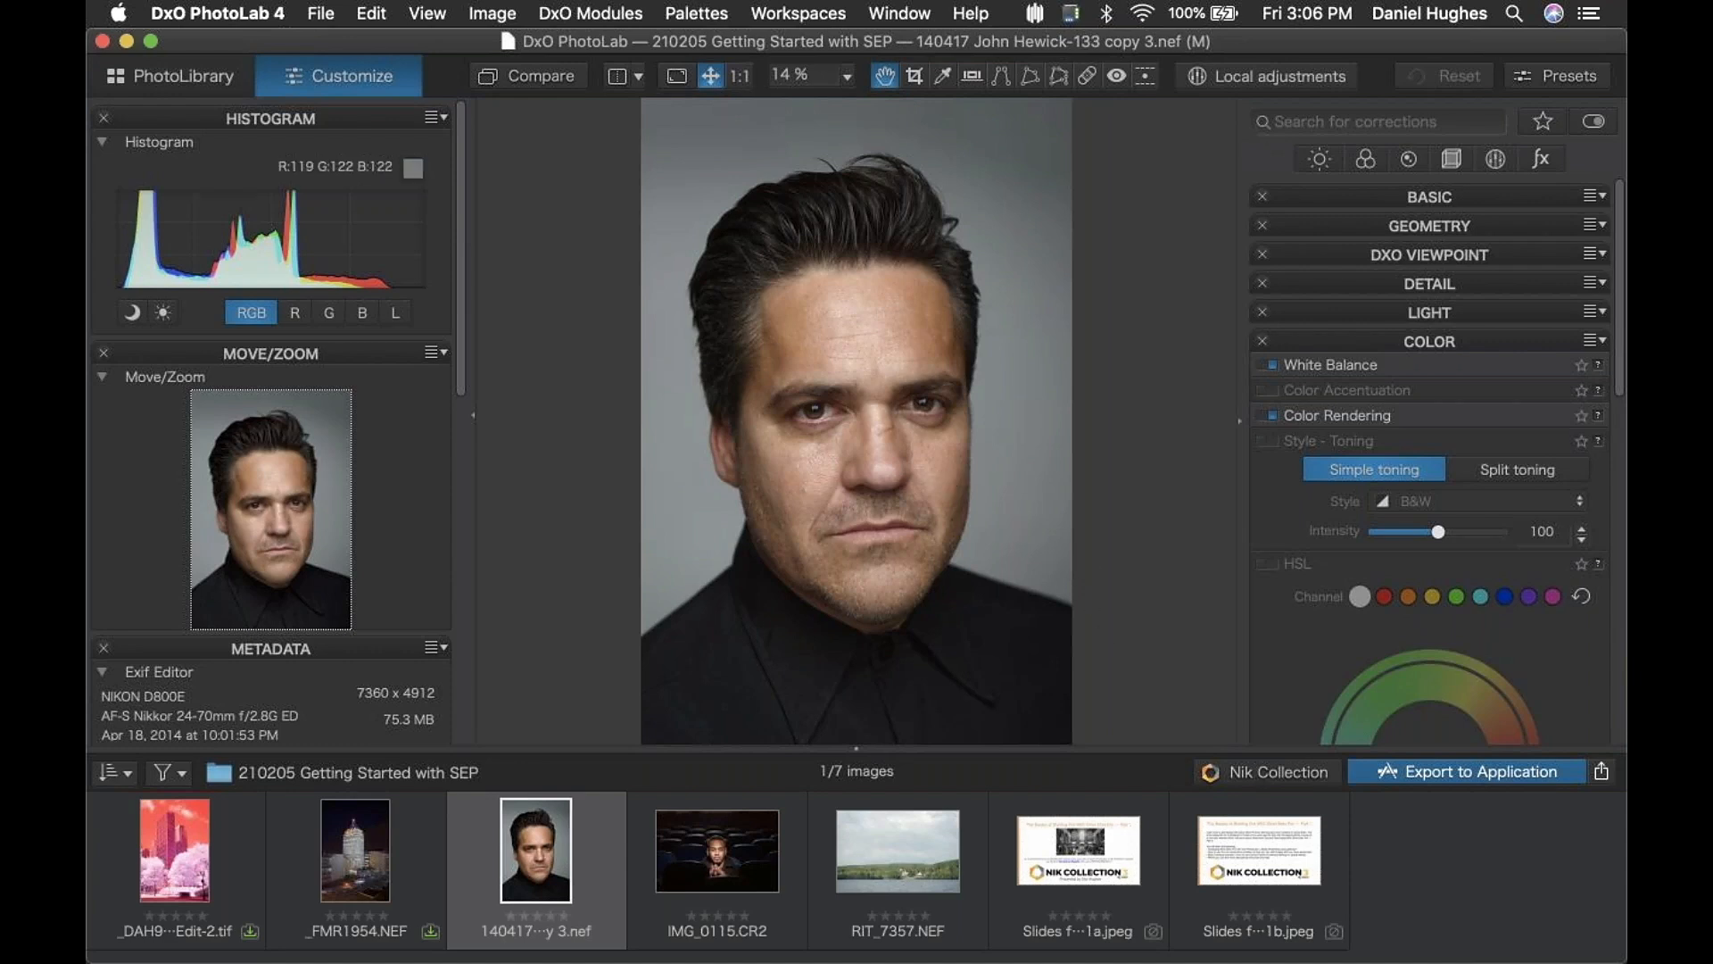
{"action": "left_click", "coordinate": [1281, 782]}
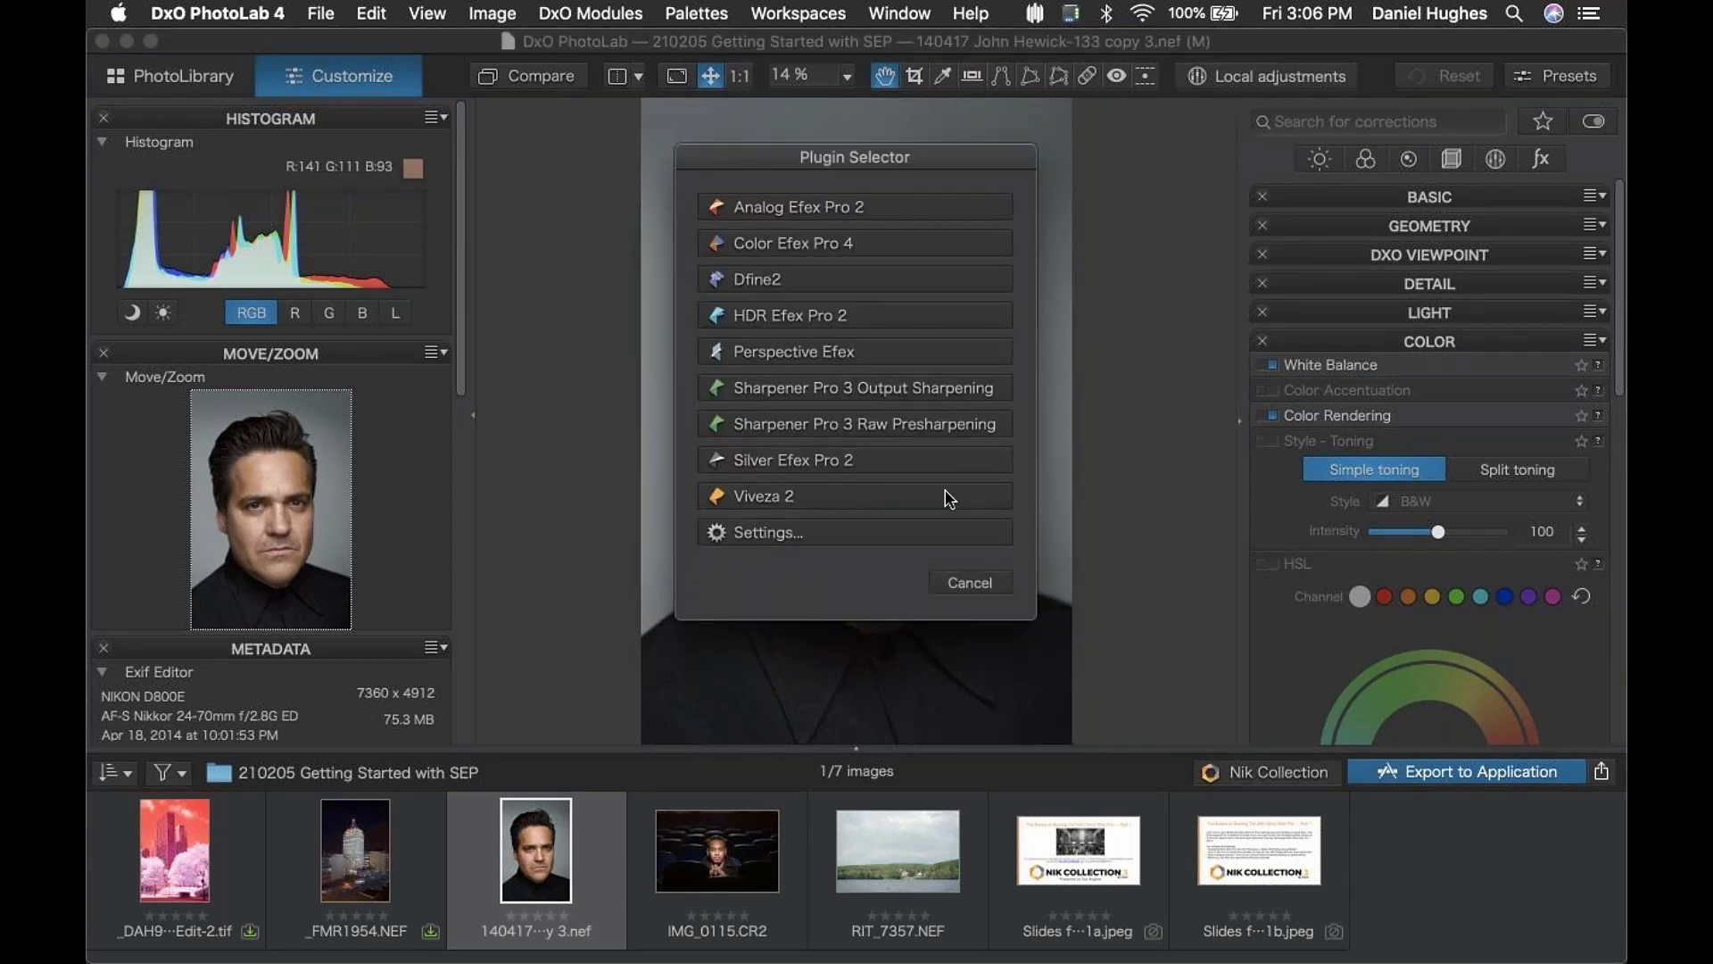
{"action": "left_click_drag", "start_coordinate": [756, 167], "coordinate": [857, 198]}
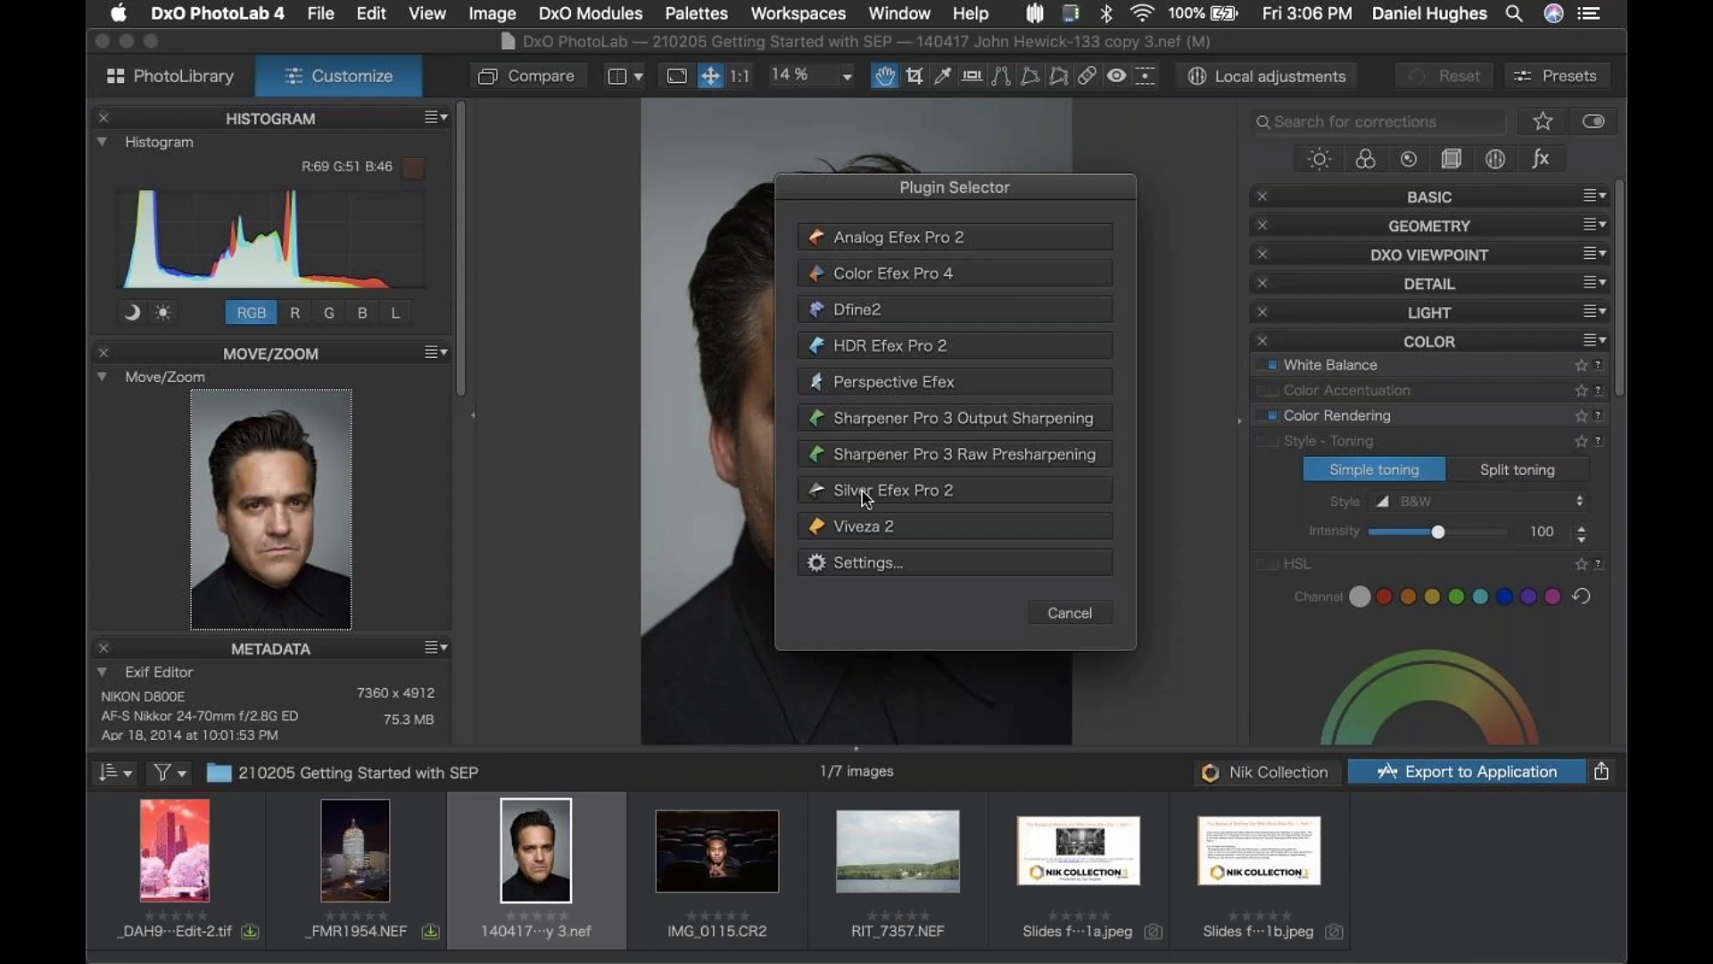
- Choose Export as TIFF as the action in the plugin settings and accept the settings
{"action": "left_click", "coordinate": [858, 564]}
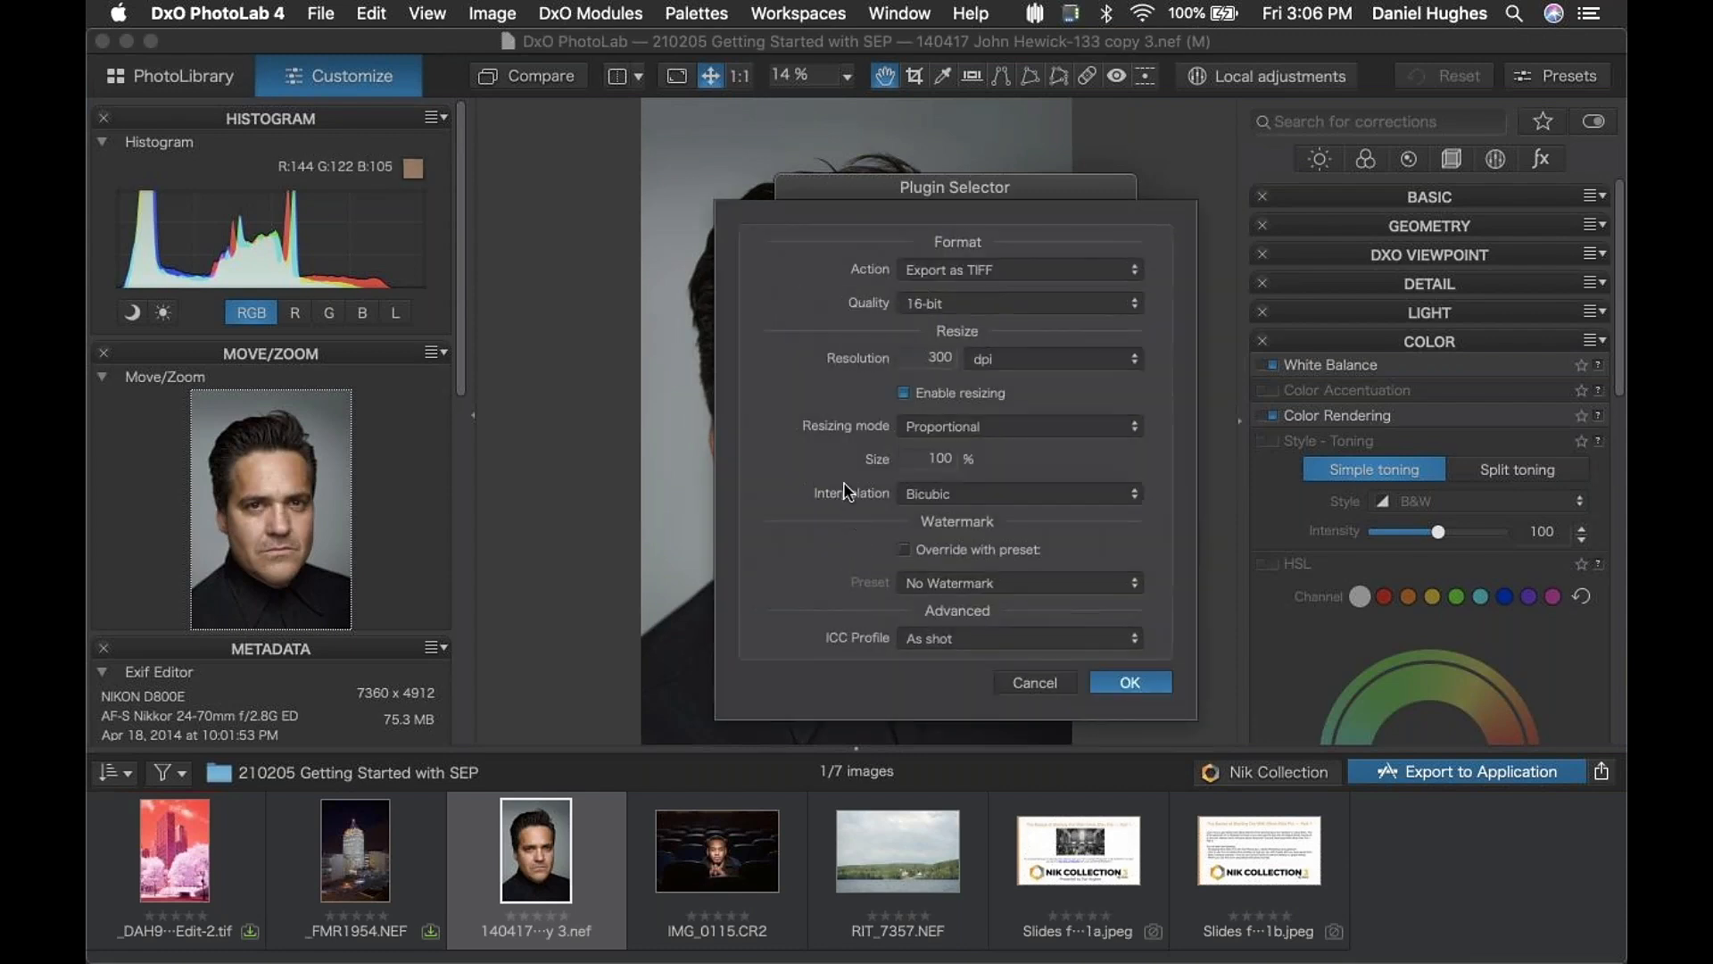
{"action": "left_click", "coordinate": [1035, 682]}
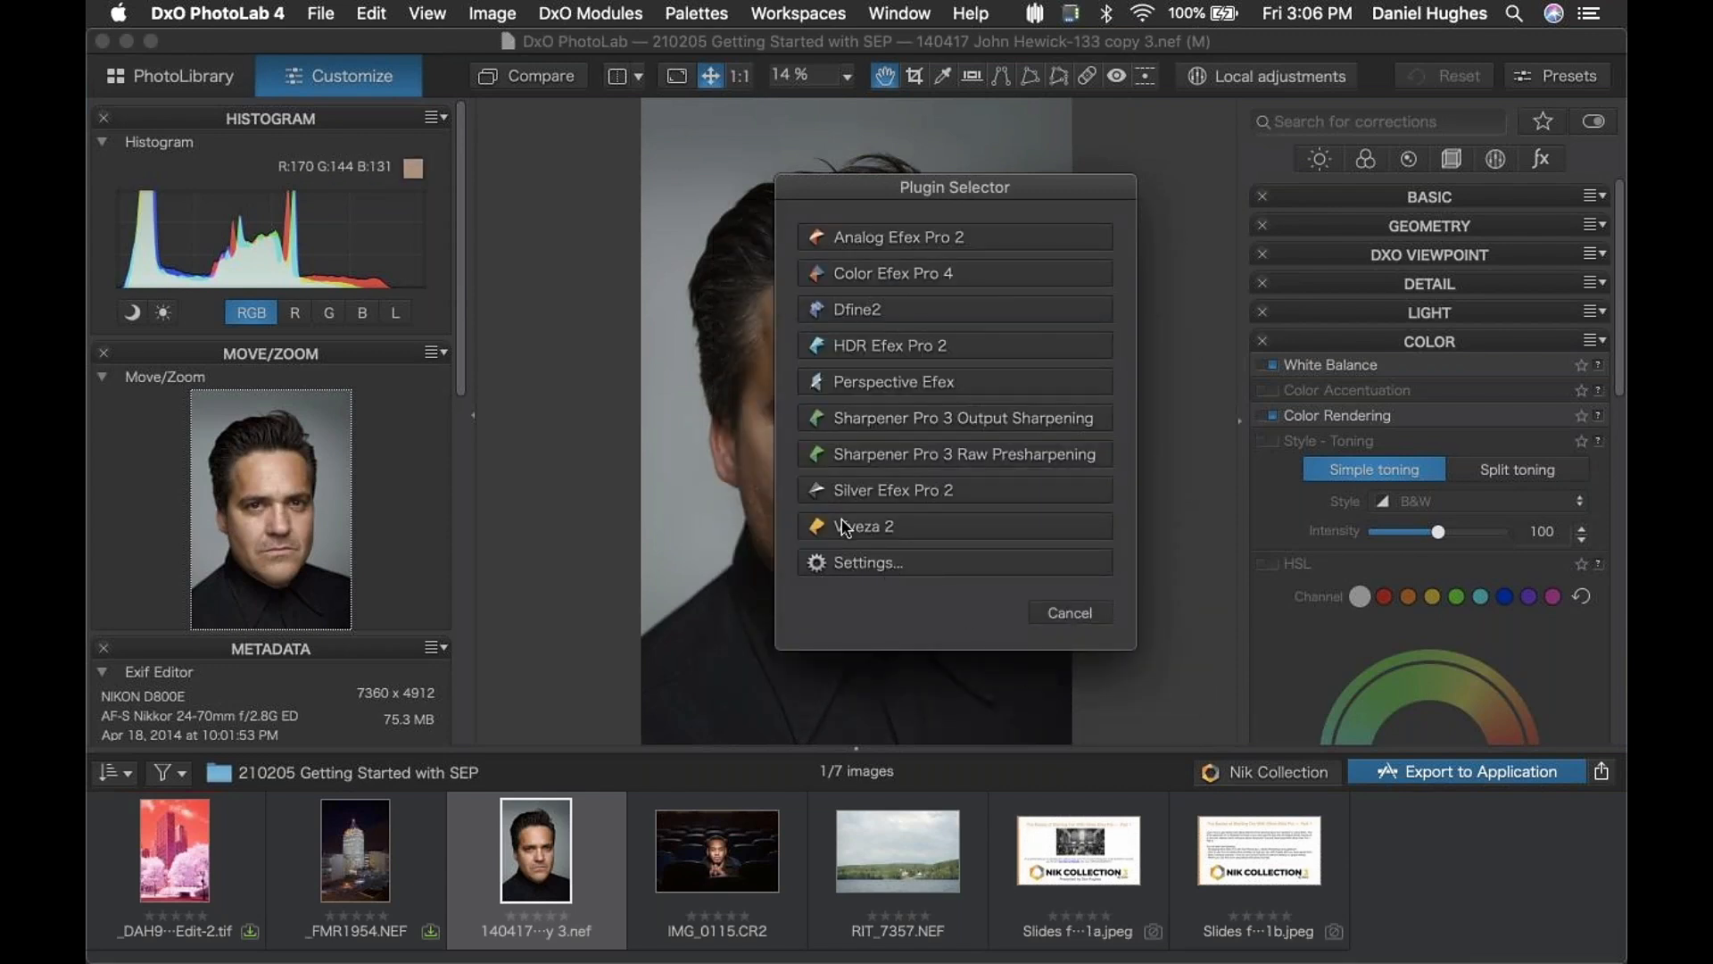
{"action": "left_click", "coordinate": [860, 563]}
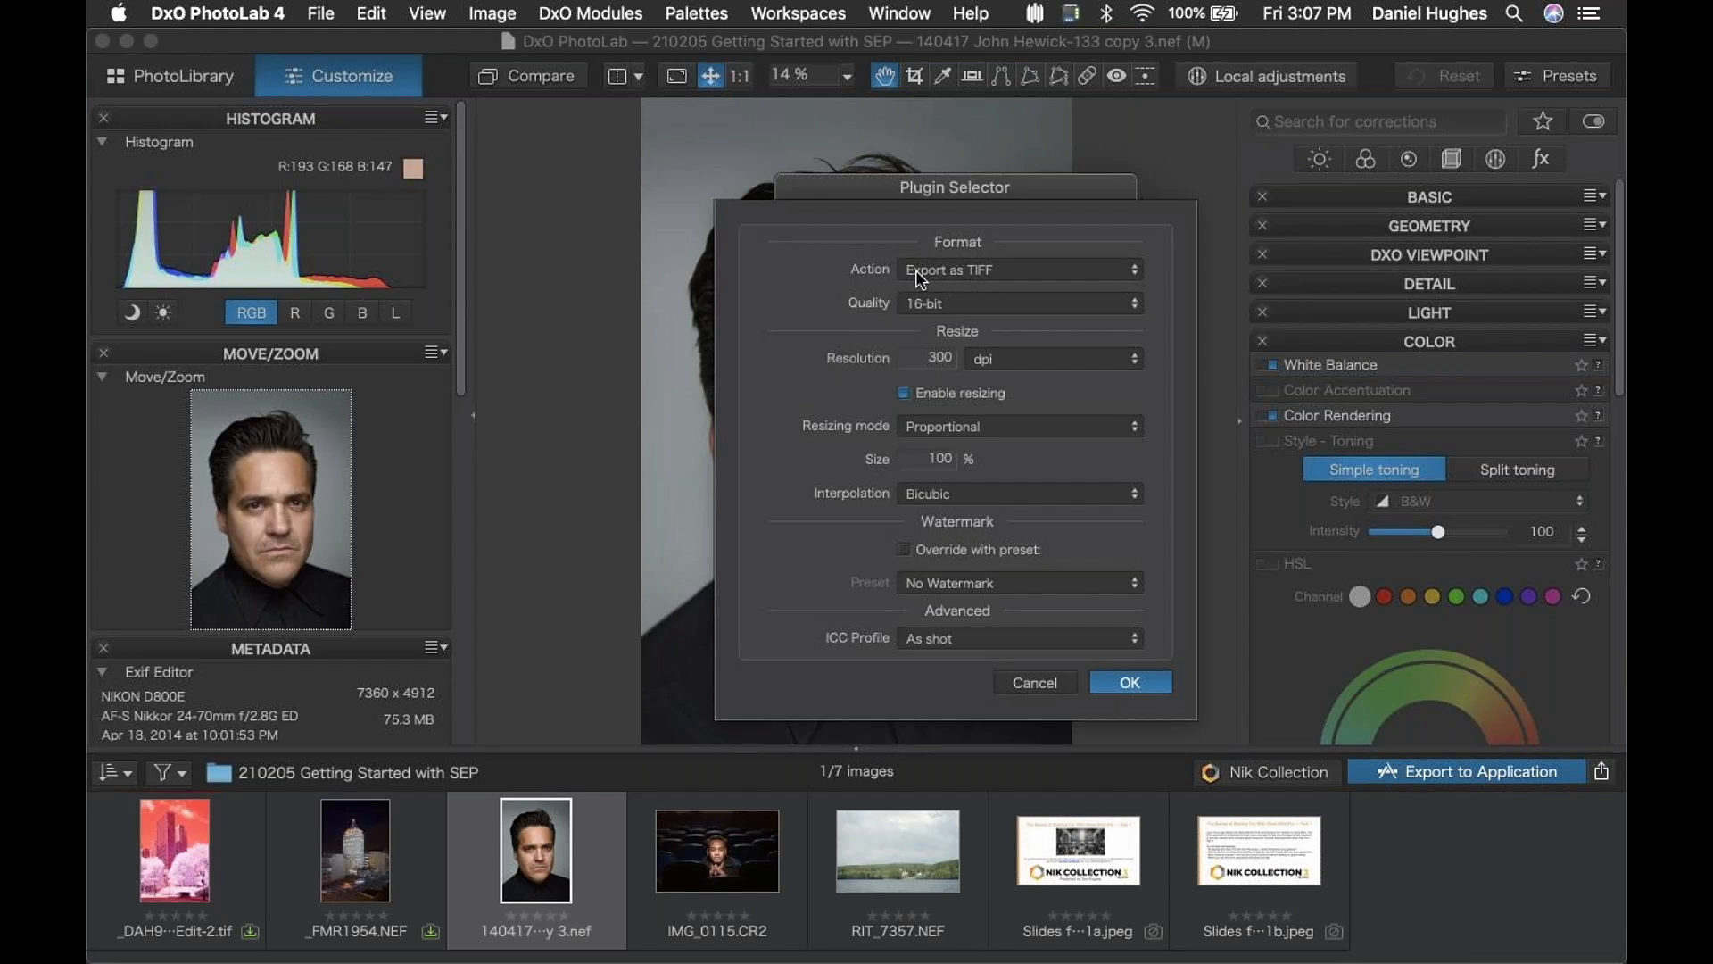
{"action": "left_click", "coordinate": [1001, 270]}
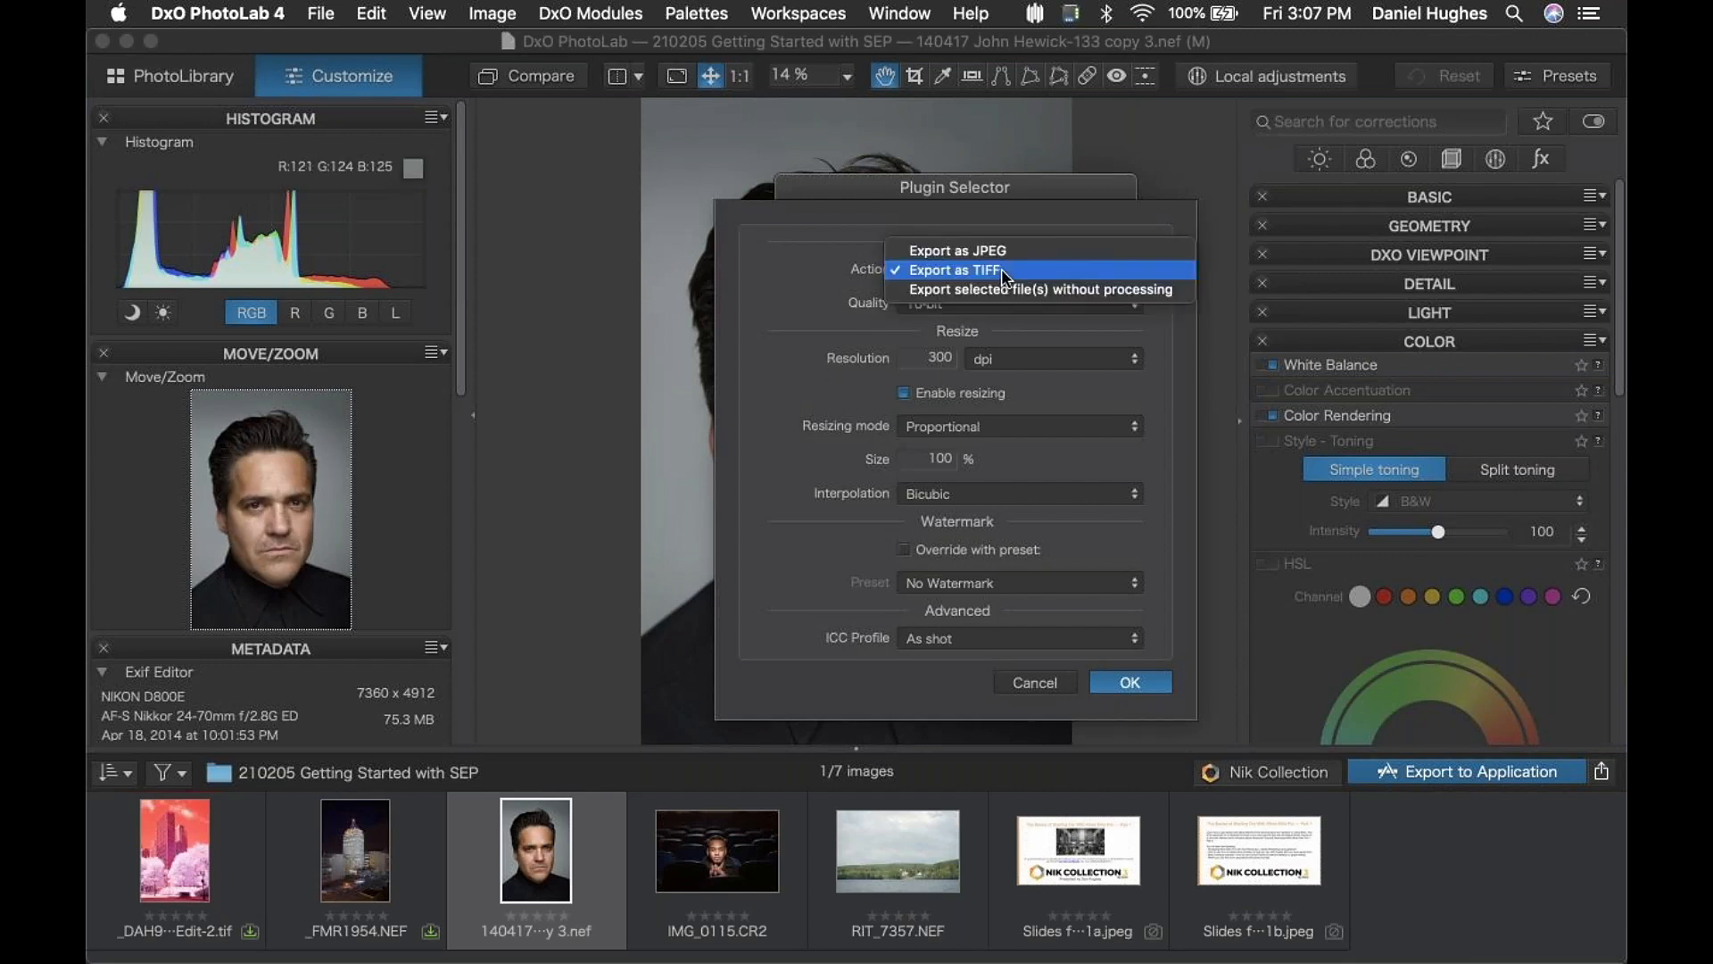
{"action": "left_click", "coordinate": [1001, 269]}
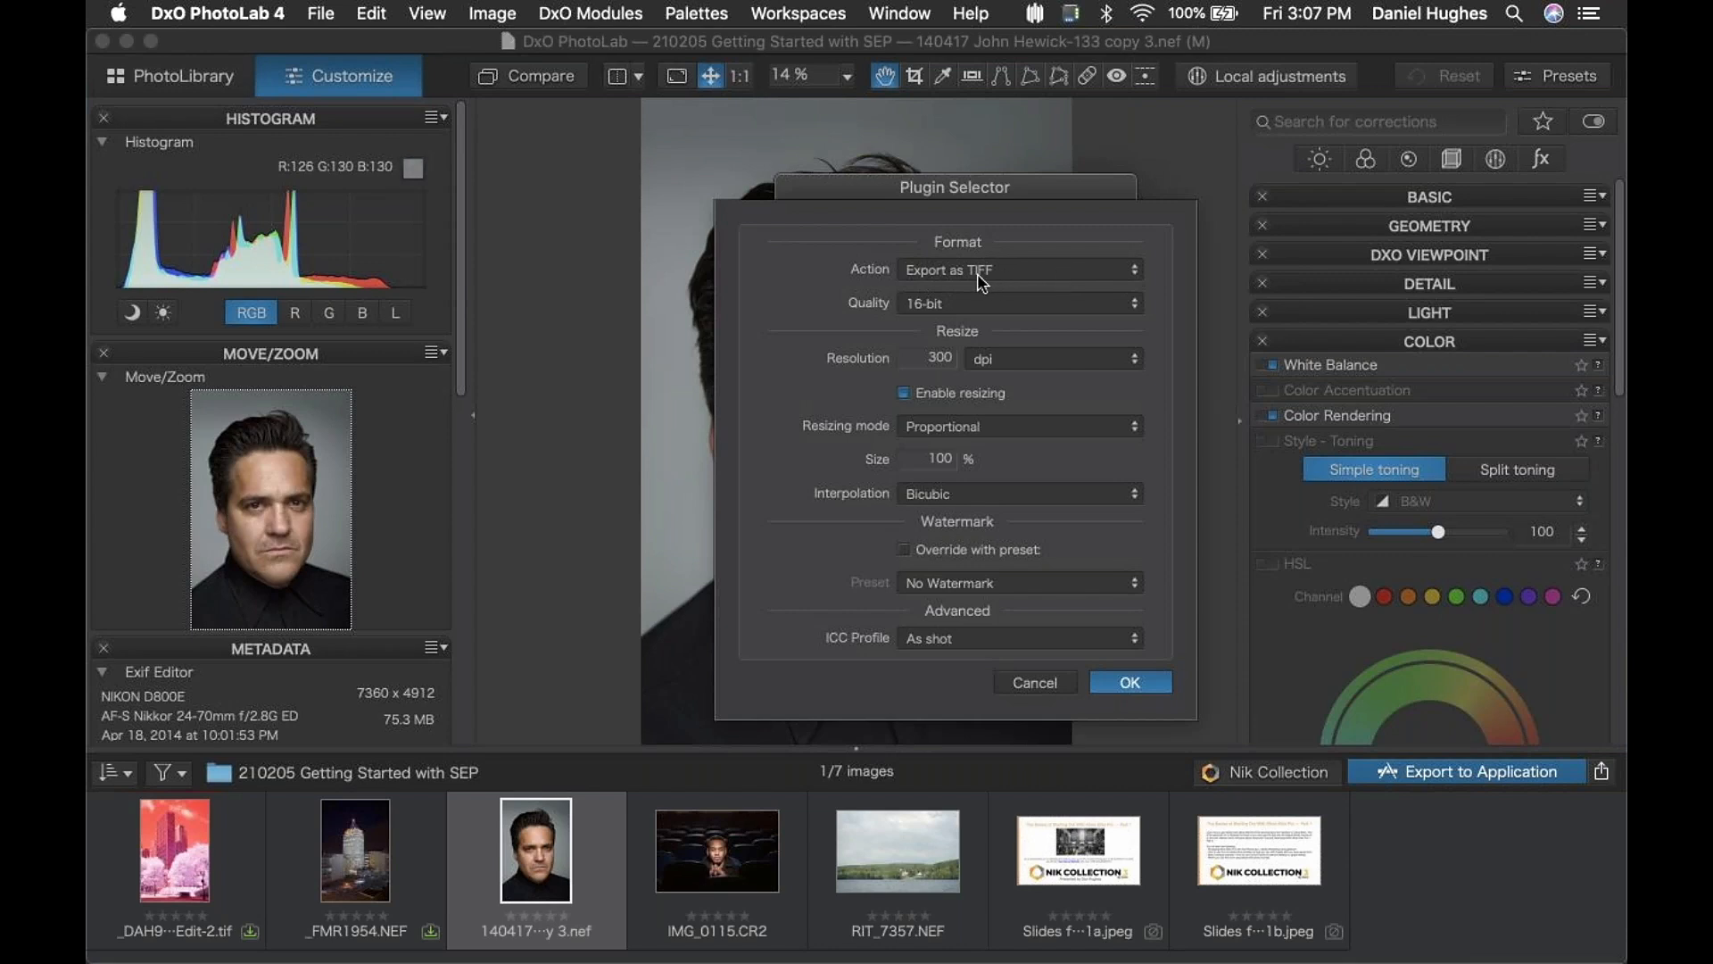
{"action": "left_click", "coordinate": [1130, 682]}
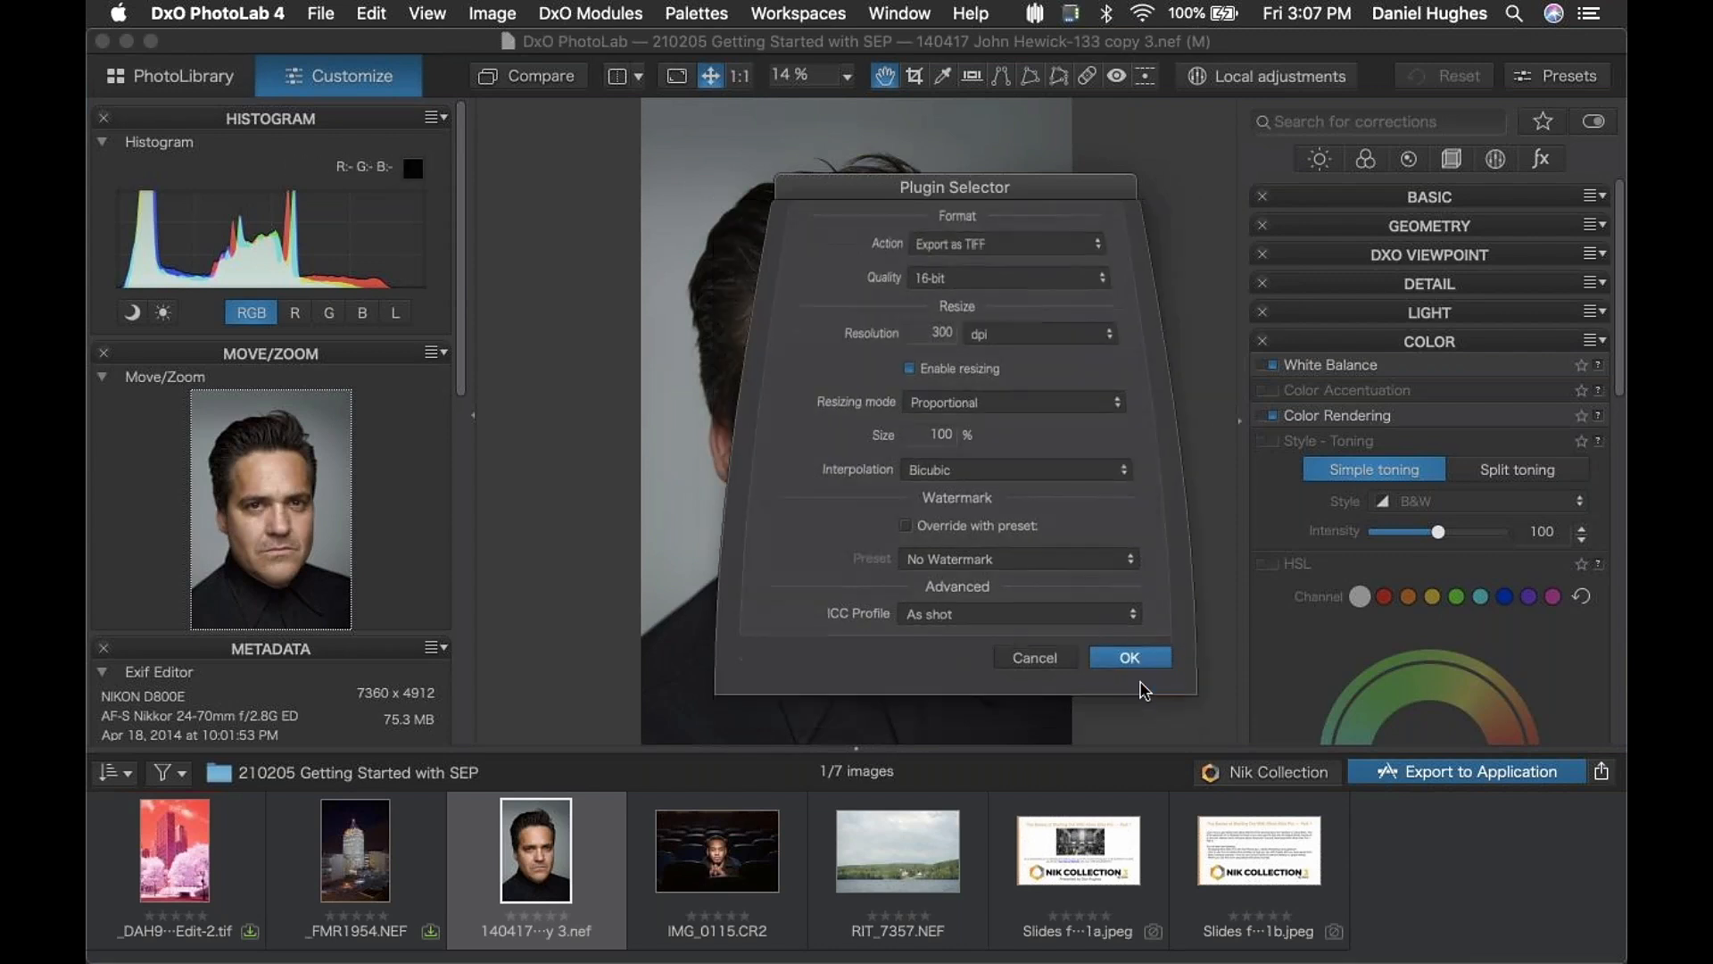
- Launch Silver Efex Pro 2 on the portrait and dismiss the TIFF file notice
{"action": "left_click", "coordinate": [906, 491]}
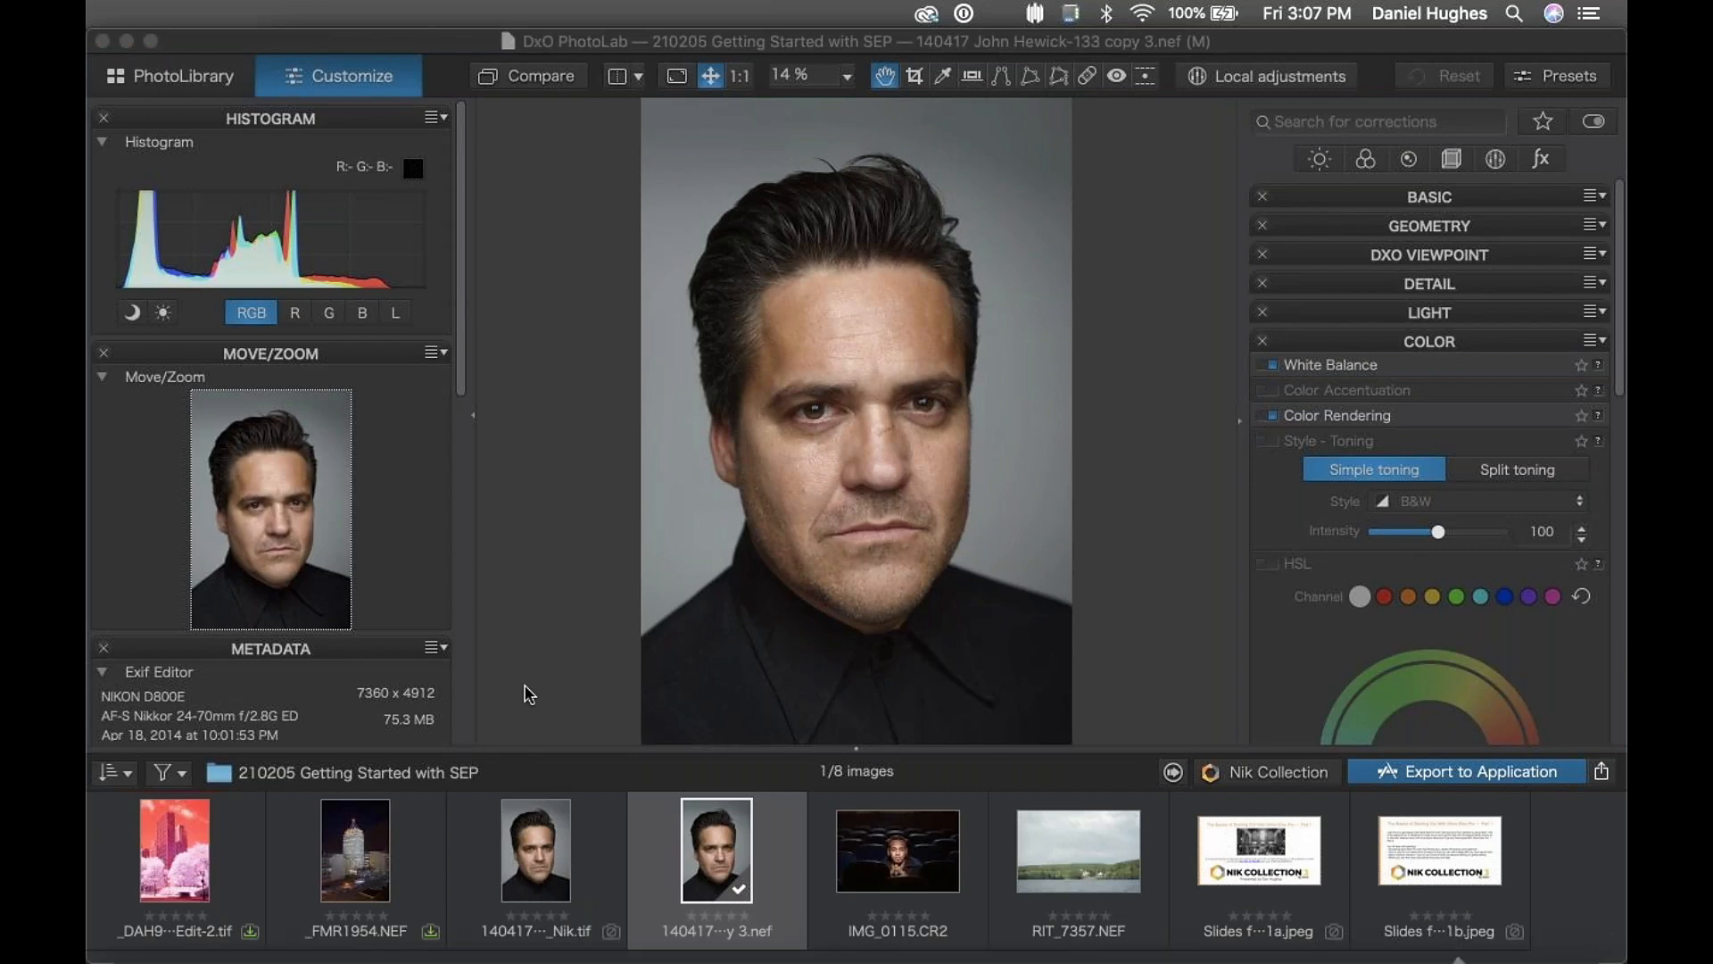
{"action": "mouse_move", "coordinate": [1457, 901]}
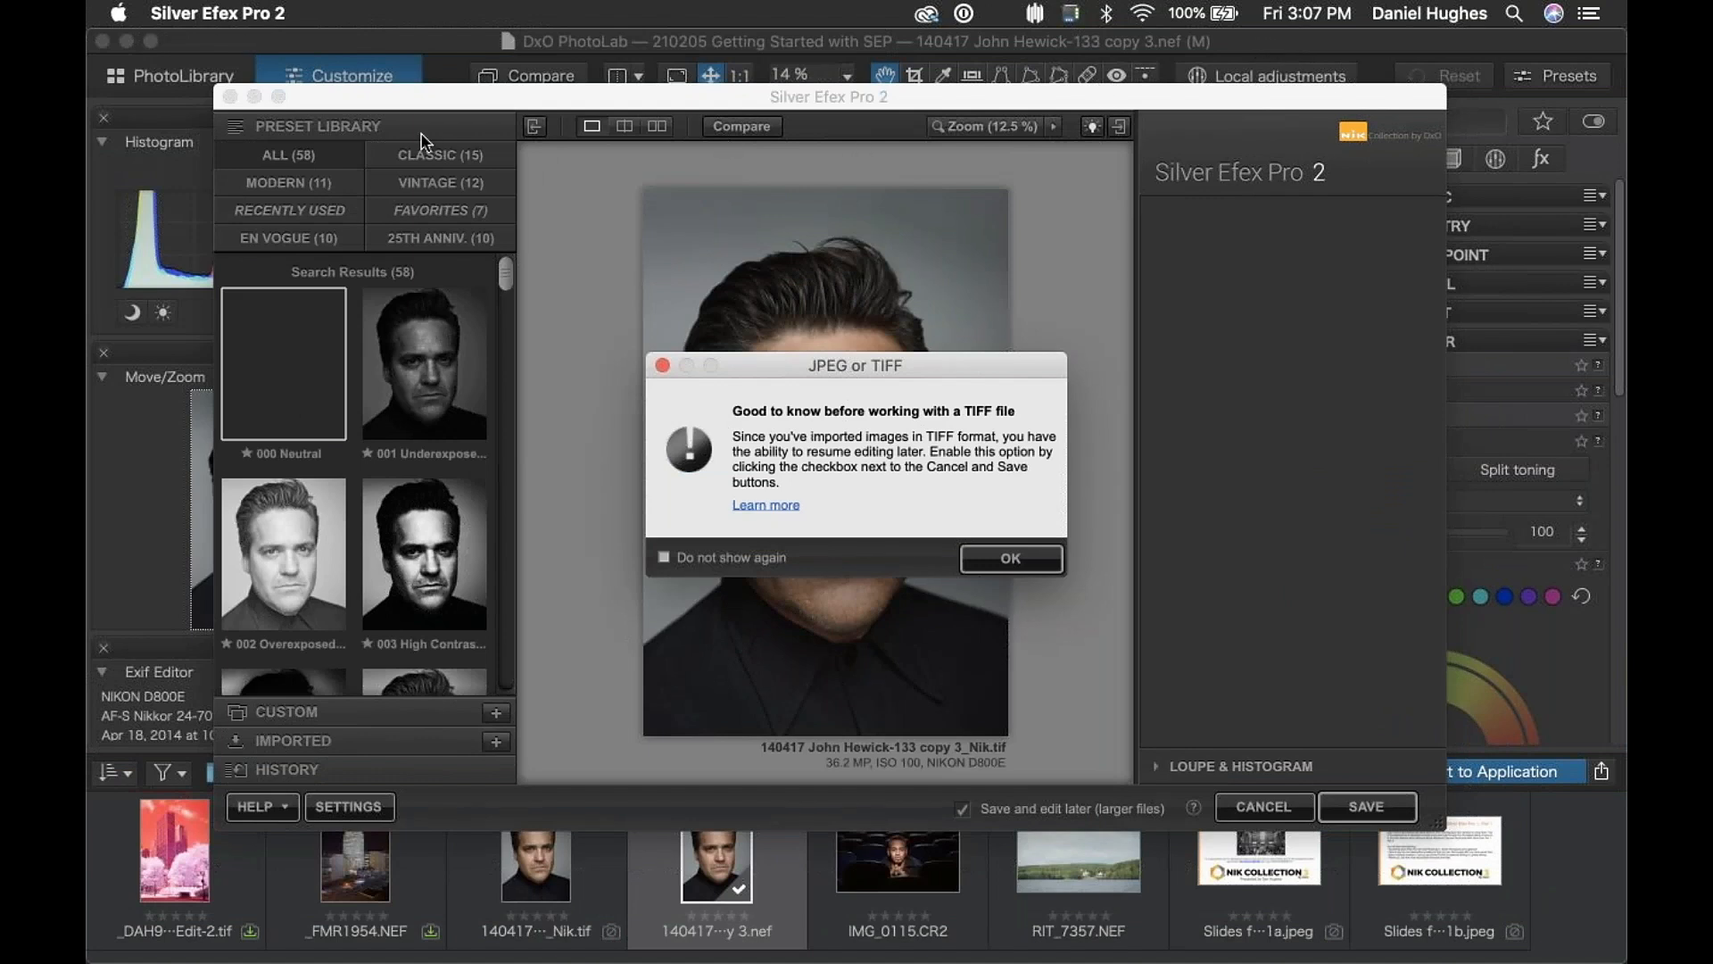
{"action": "left_click_drag", "start_coordinate": [439, 91], "coordinate": [413, 84]}
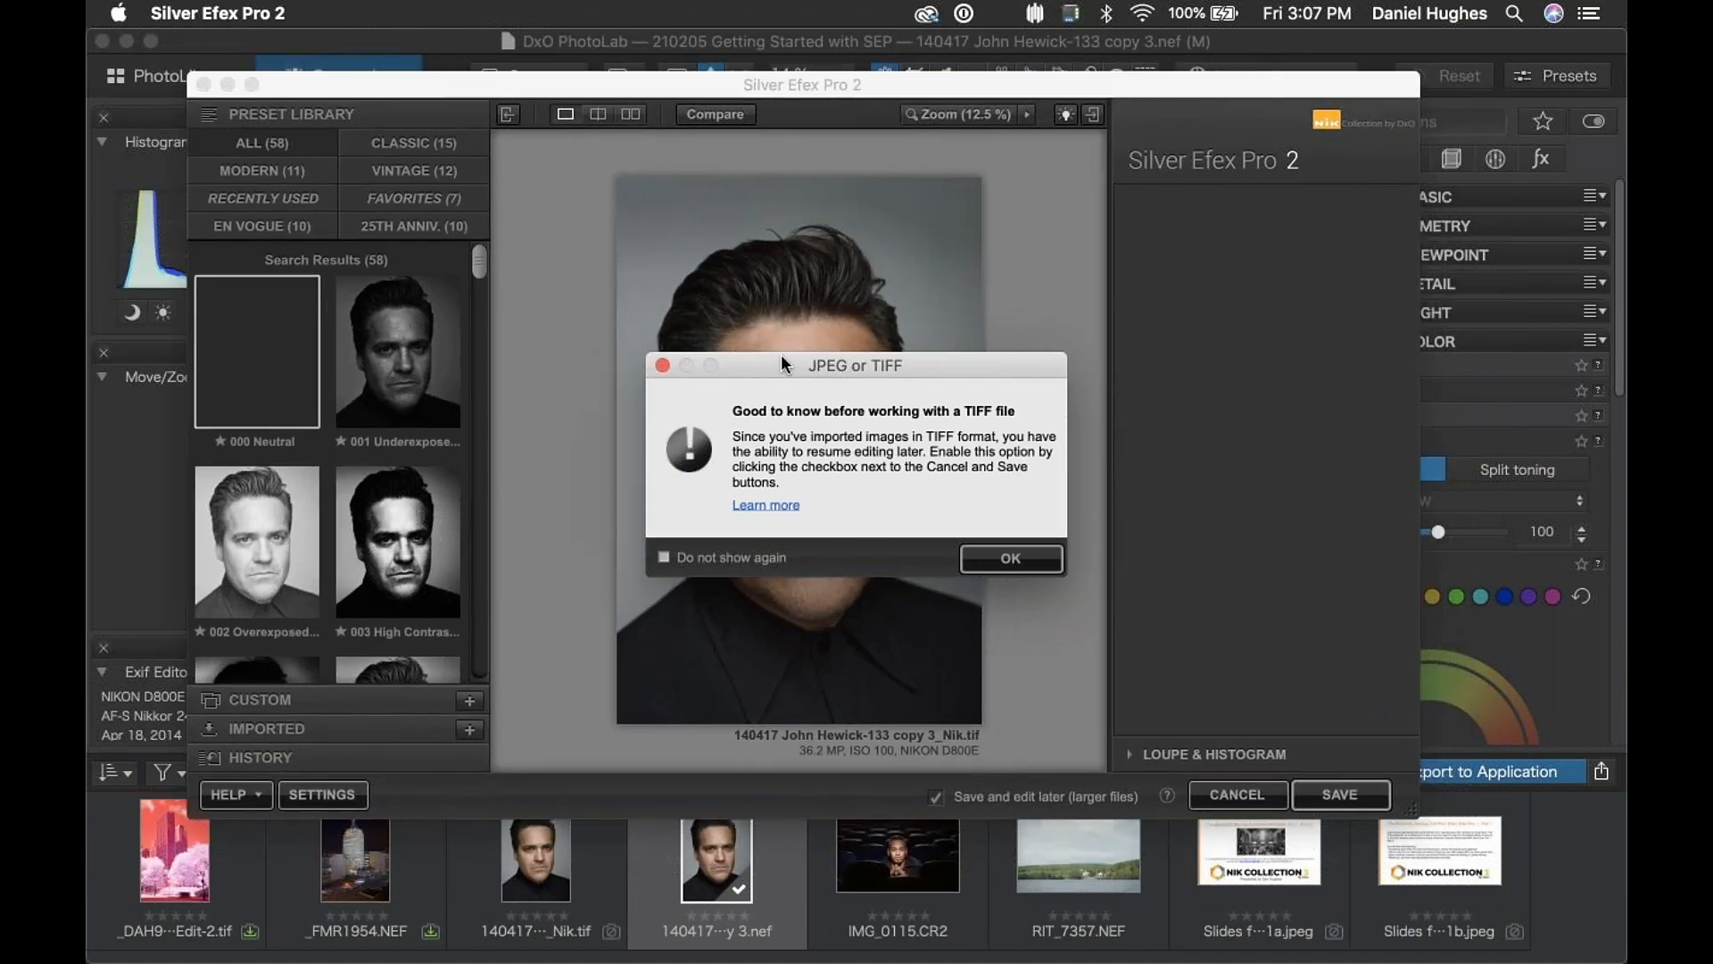
{"action": "left_click_drag", "start_coordinate": [778, 357], "coordinate": [769, 266]}
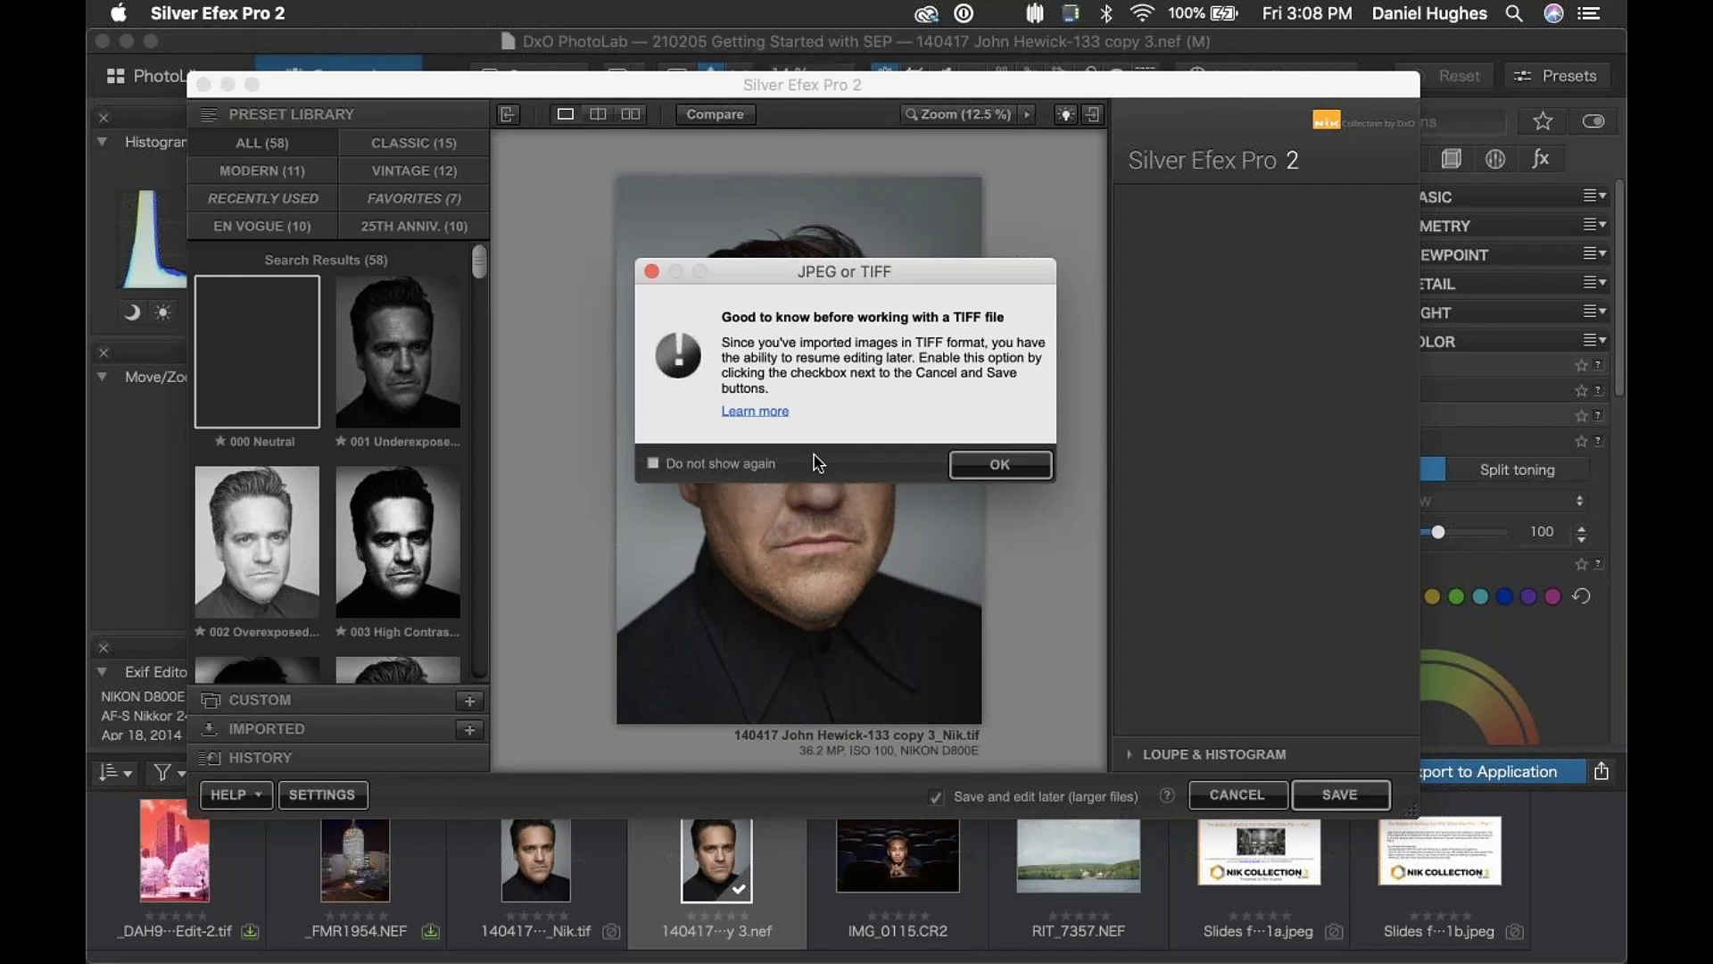
{"action": "left_click", "coordinate": [979, 464]}
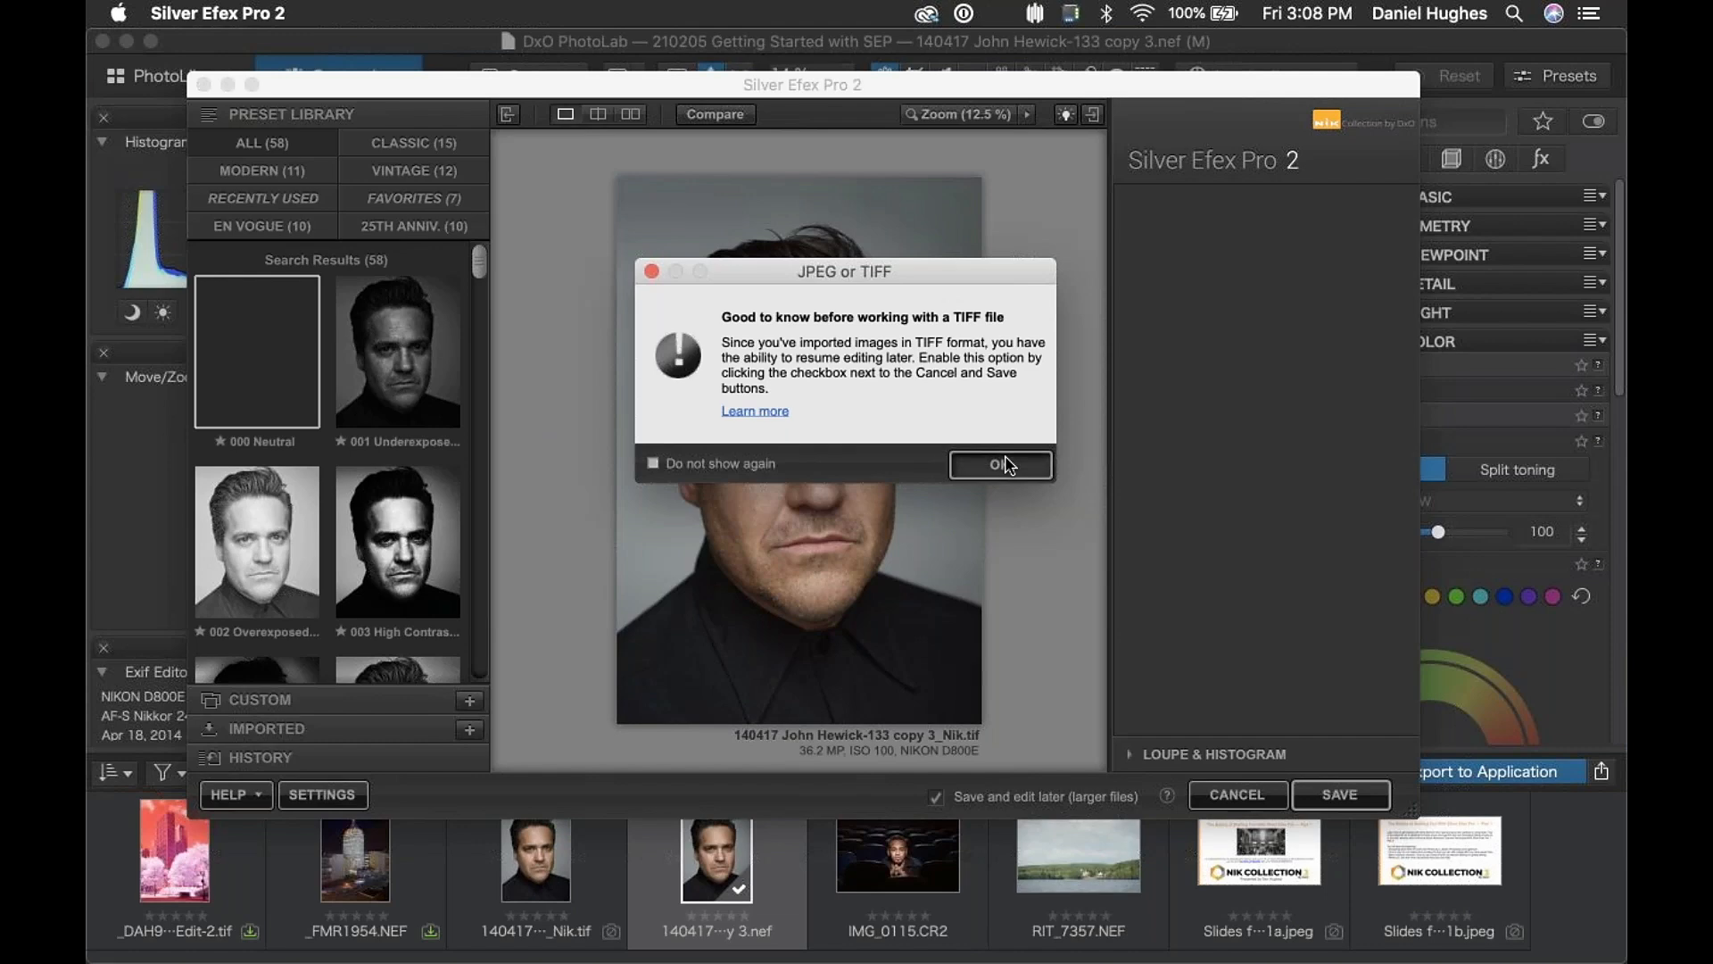
{"action": "left_click", "coordinate": [1005, 464]}
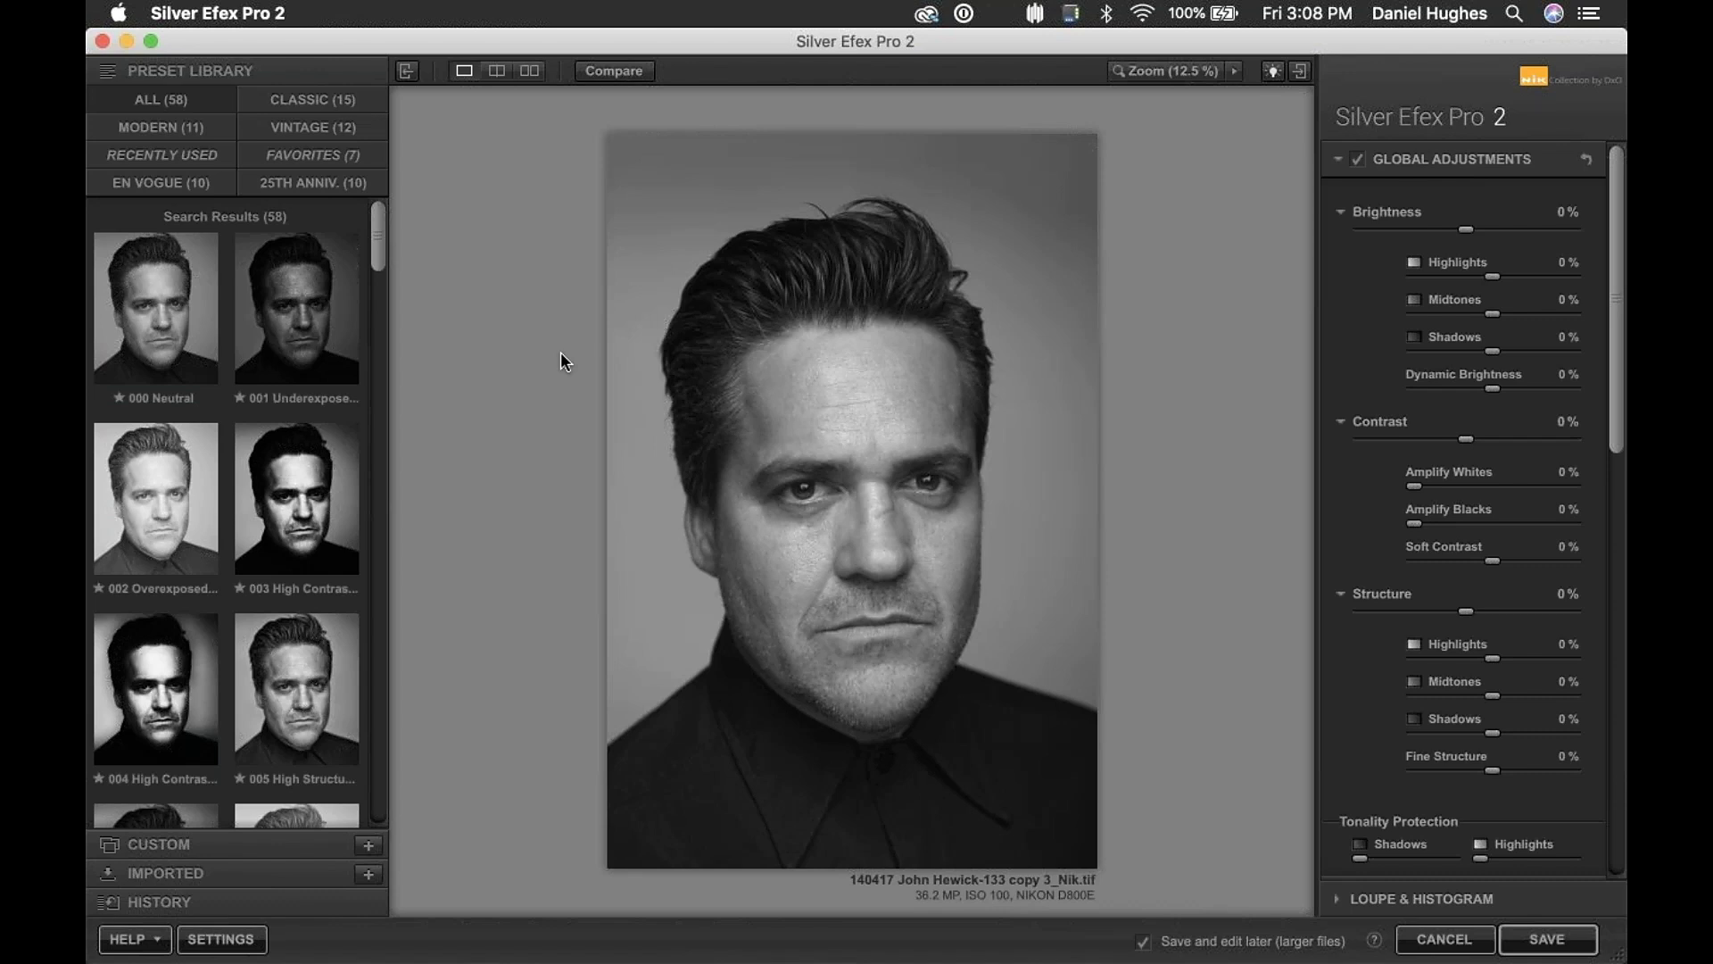
- Collapse the Brightness, Contrast and Structure sub-sliders and the adjustment sections below Global Adjustments
{"action": "left_click", "coordinate": [1370, 214]}
{"action": "left_click", "coordinate": [1374, 264]}
{"action": "left_click", "coordinate": [1381, 312]}
{"action": "left_click", "coordinate": [1431, 578]}
{"action": "left_click", "coordinate": [1417, 458]}
{"action": "left_click", "coordinate": [1418, 567]}
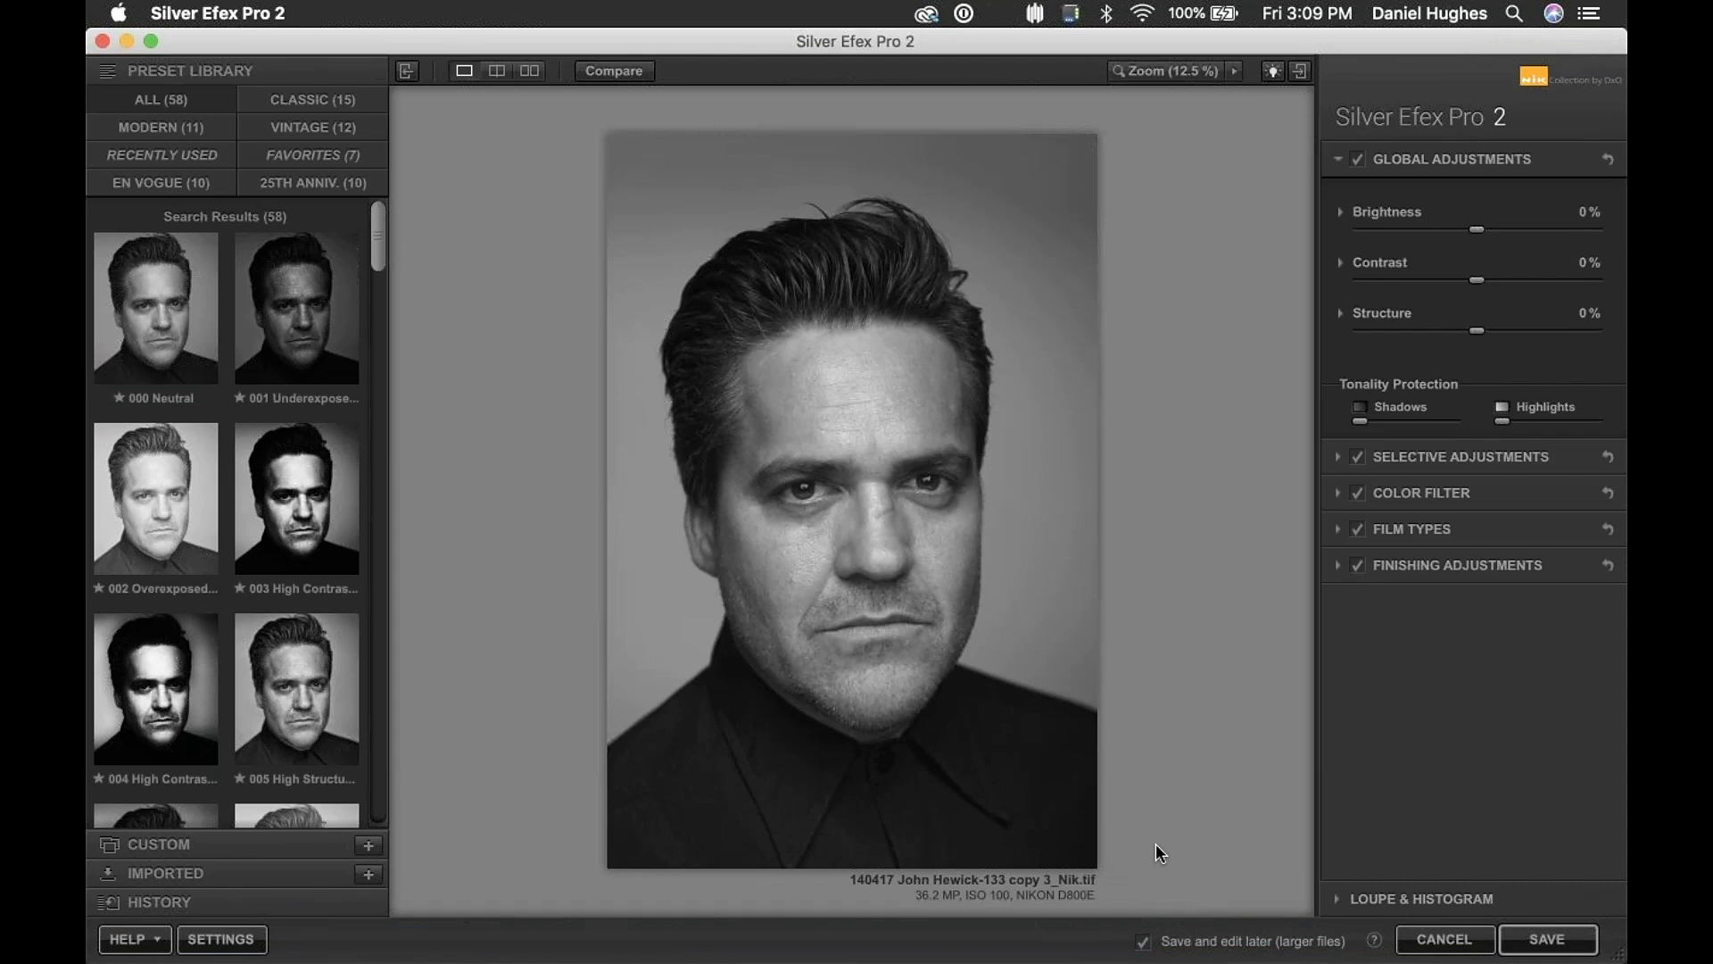
{"action": "left_click", "coordinate": [1141, 940]}
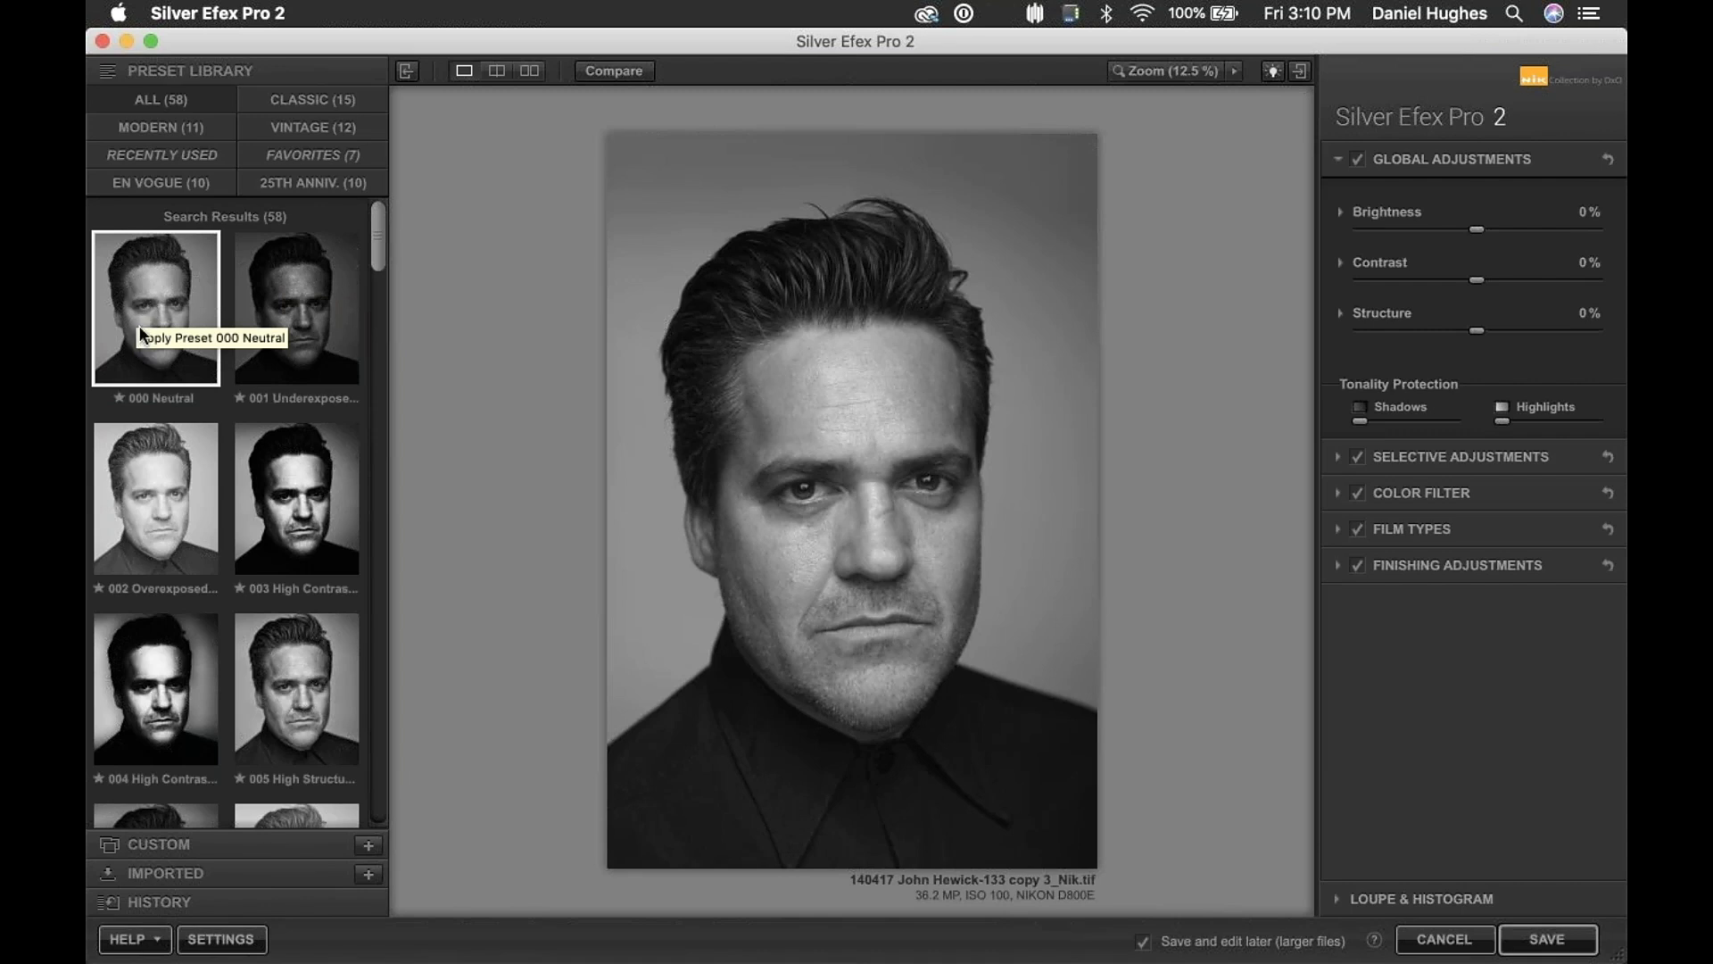
- Try preset 001 Underexposed on the portrait and inspect its individual Brightness values
{"action": "left_click", "coordinate": [266, 323]}
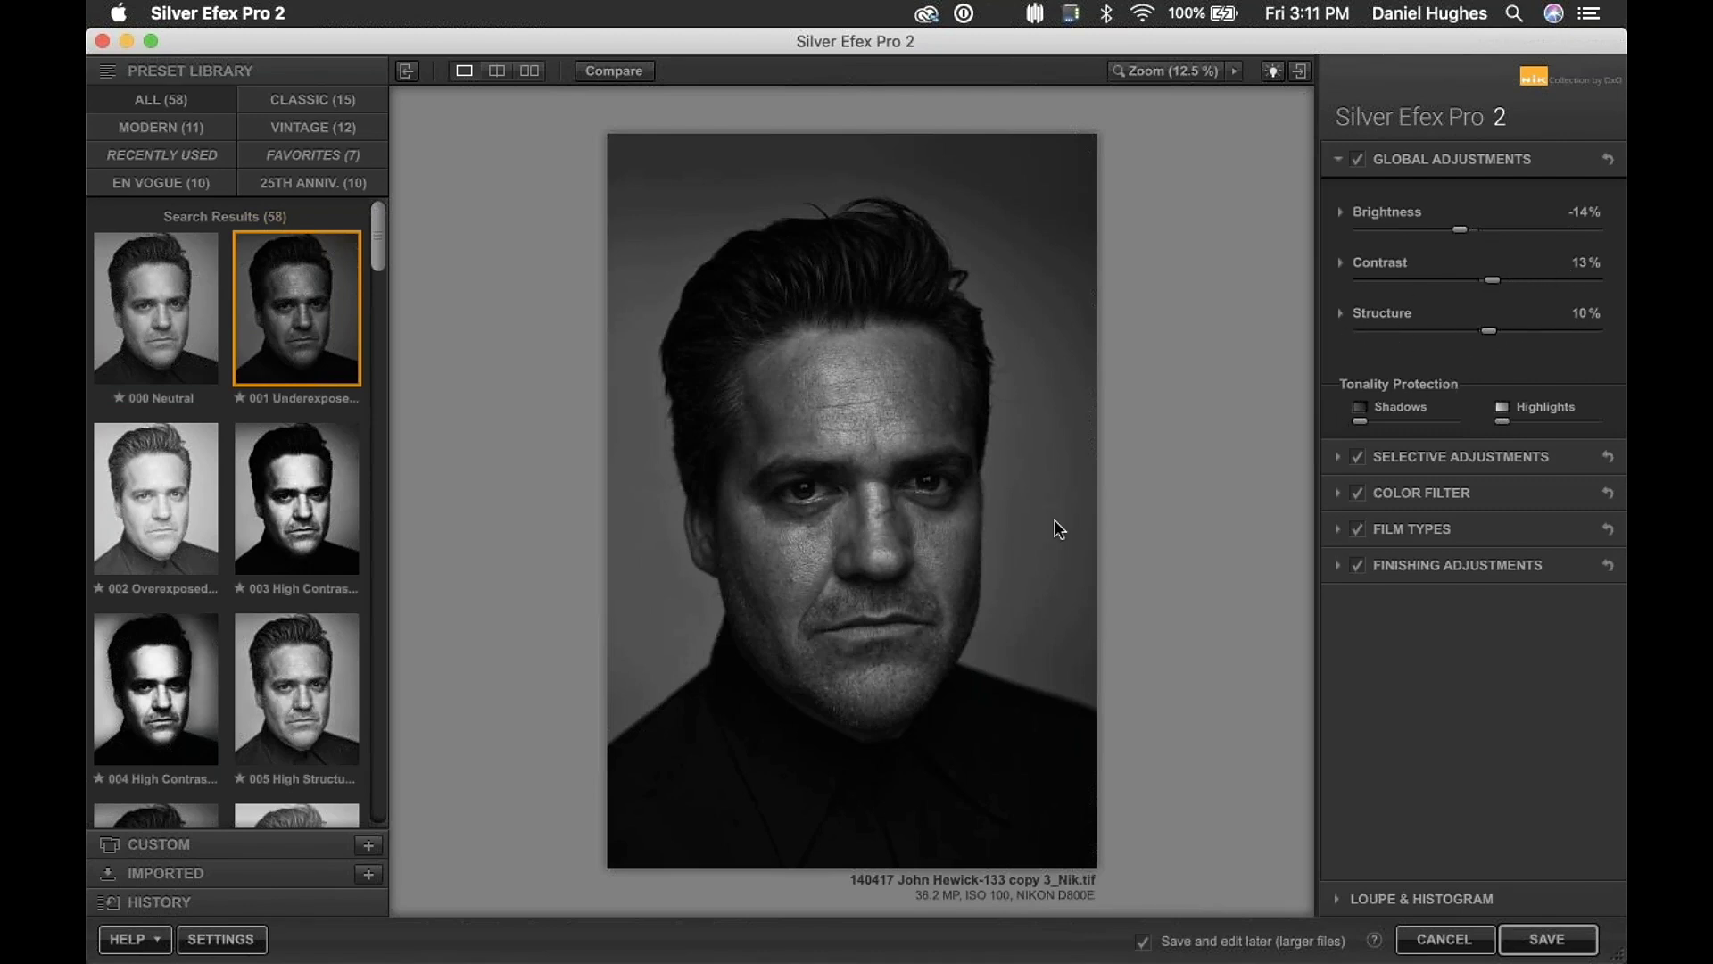
{"action": "left_click", "coordinate": [1340, 214]}
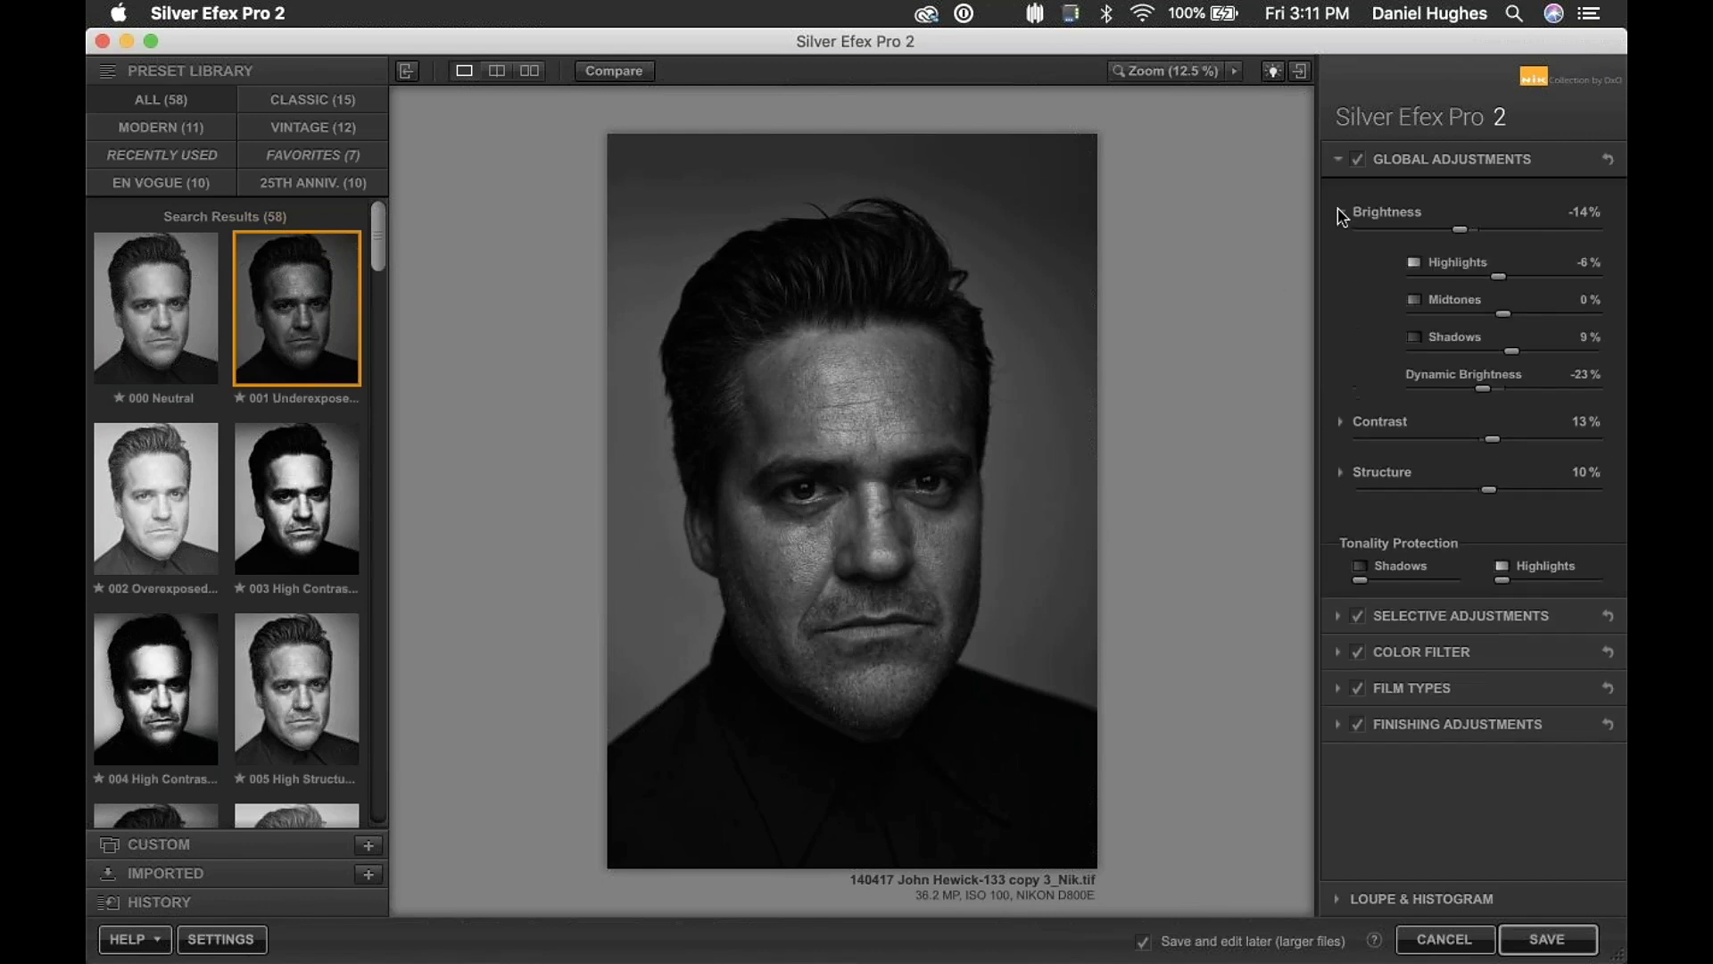
{"action": "left_click", "coordinate": [1340, 213]}
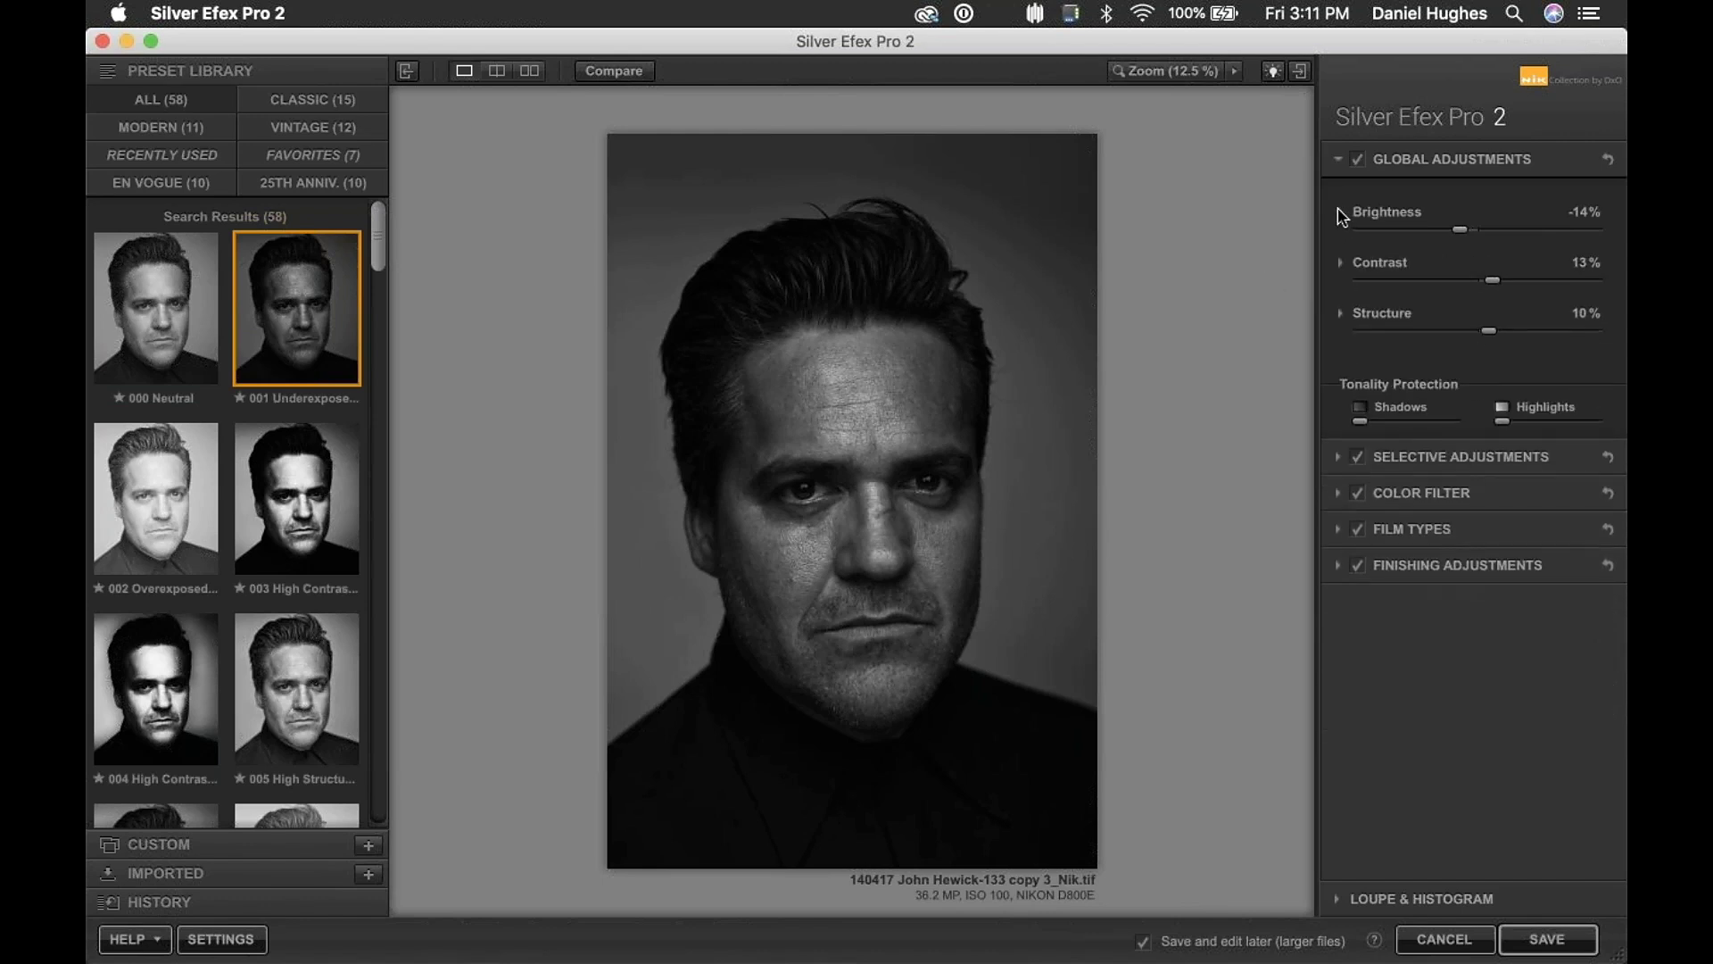
- Try presets 002 Overexposed (EV +1), 003 High Contrast (harsh), 004 High Contrast and 005 High Structure (harsh) on the portrait
{"action": "left_click", "coordinate": [163, 504]}
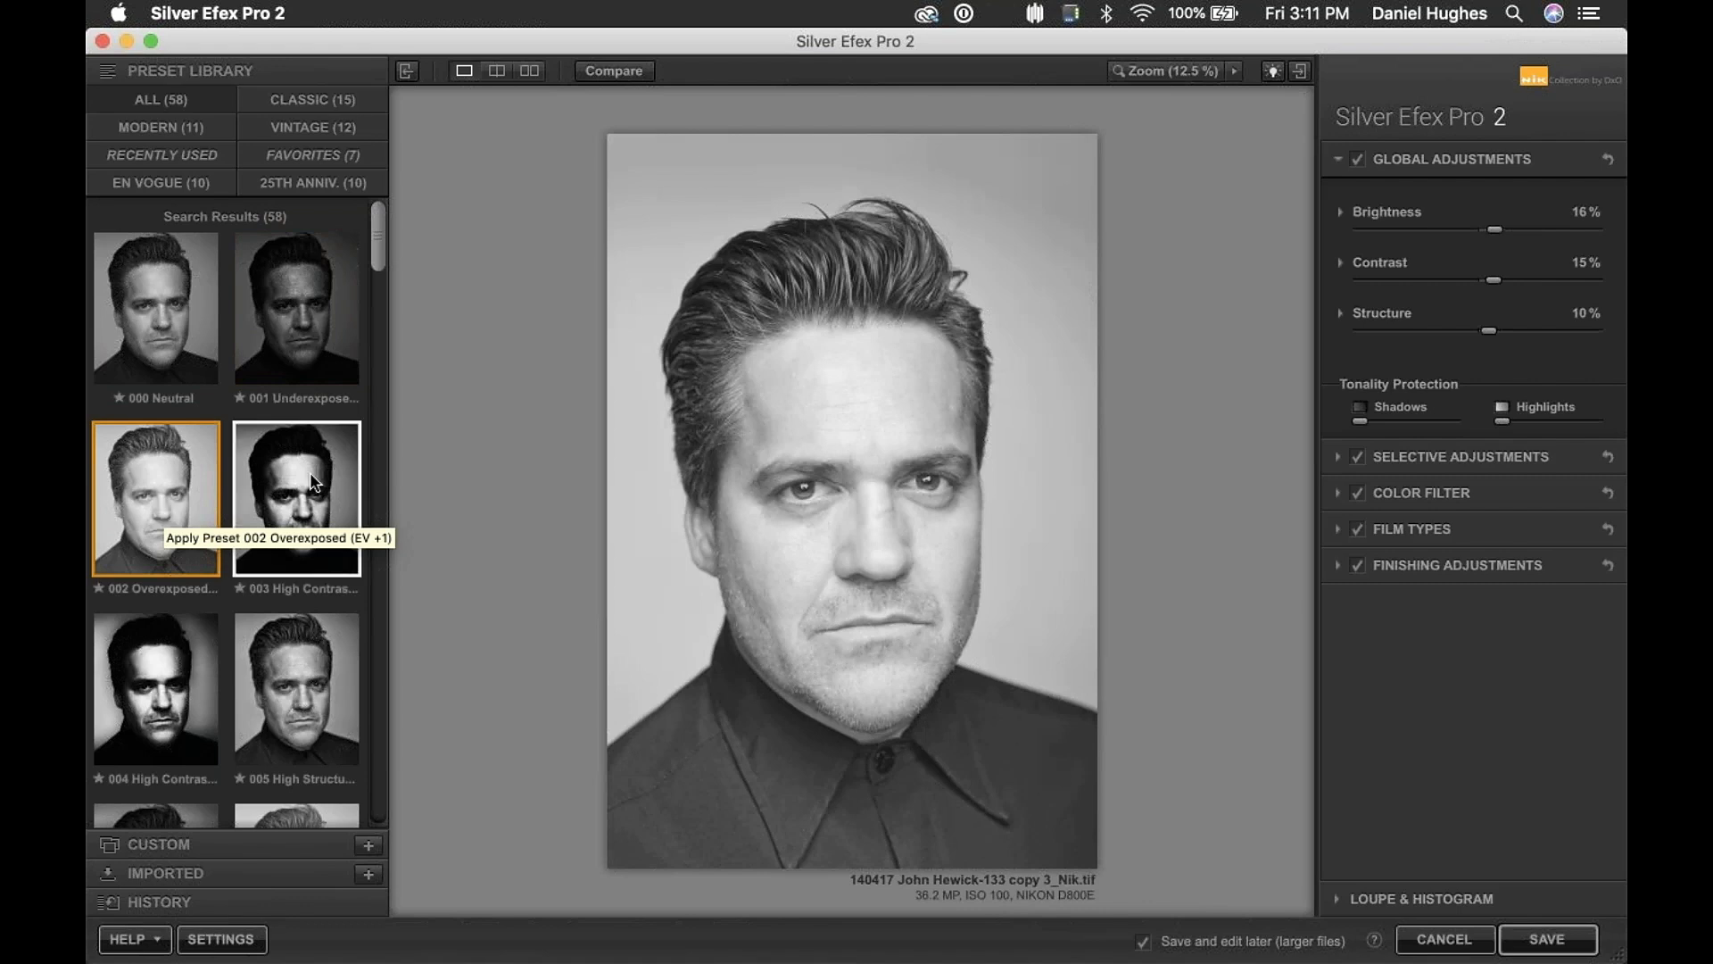
{"action": "left_click", "coordinate": [273, 562]}
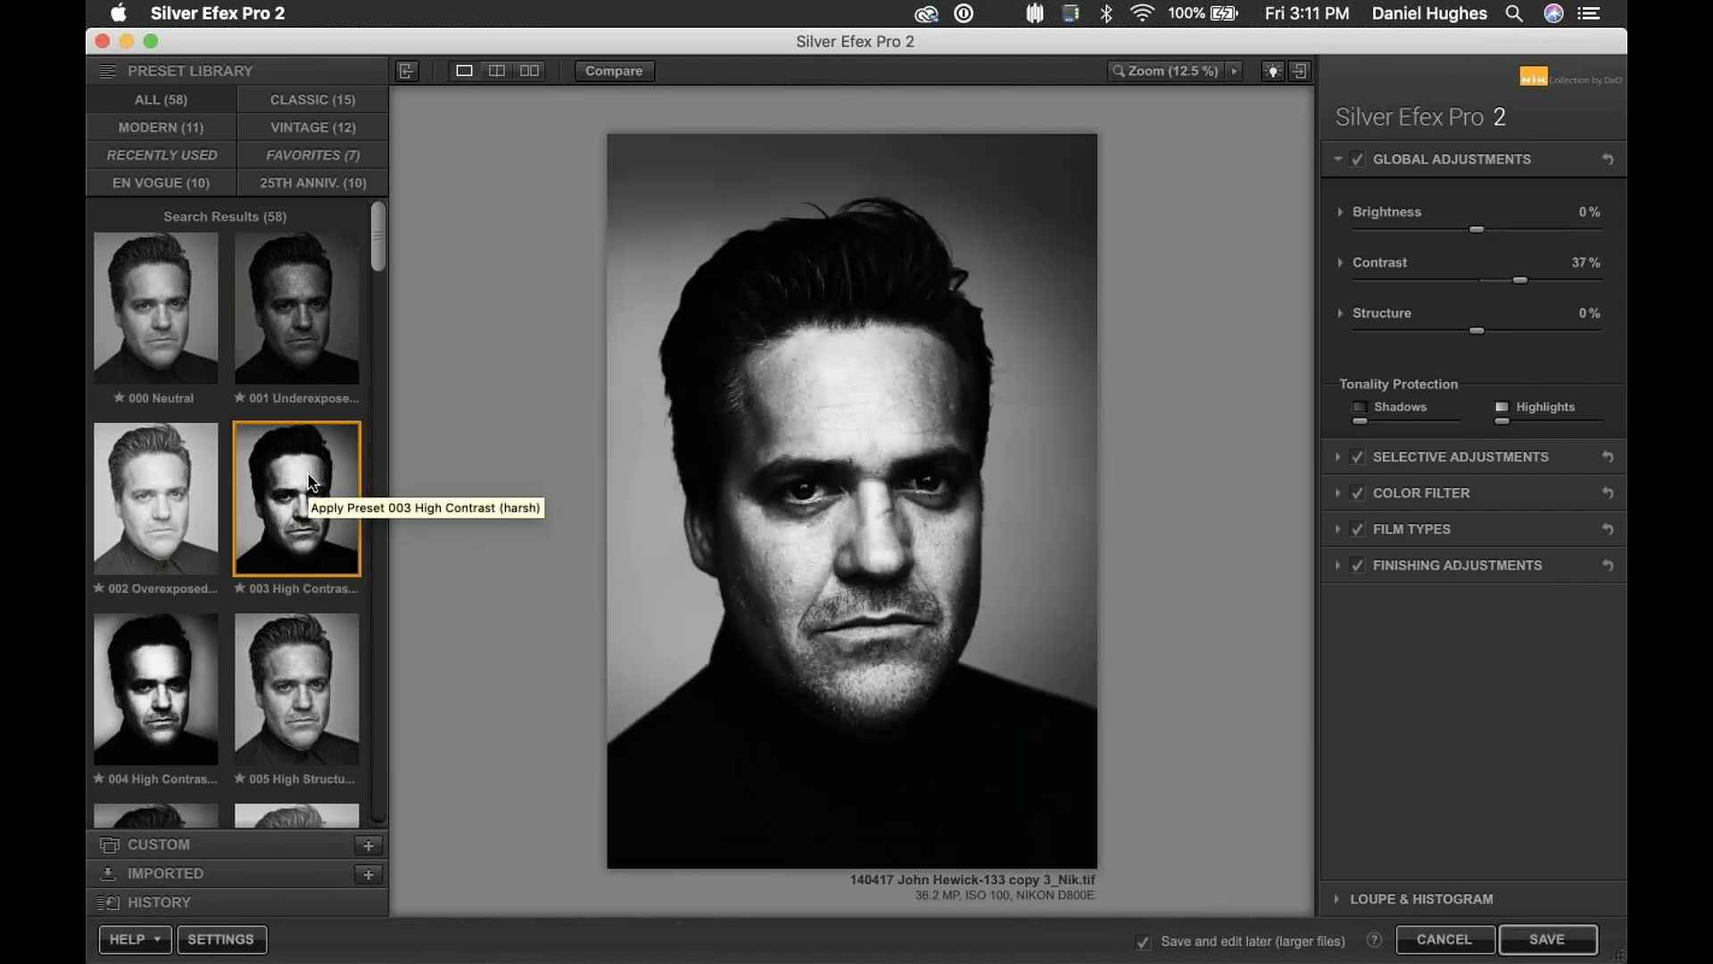
{"action": "left_click", "coordinate": [186, 689]}
{"action": "scroll", "coordinate": [274, 678], "scroll_direction": "down", "scroll_amount": 3}
{"action": "left_click", "coordinate": [286, 537]}
- Try presets 009 Low Key 1, 012 Push Process (N +3.0), 015 Full Dynamic (harsh) and 017 Full Spectrum on the portrait
{"action": "scroll", "coordinate": [285, 537], "scroll_direction": "down", "scroll_amount": 5}
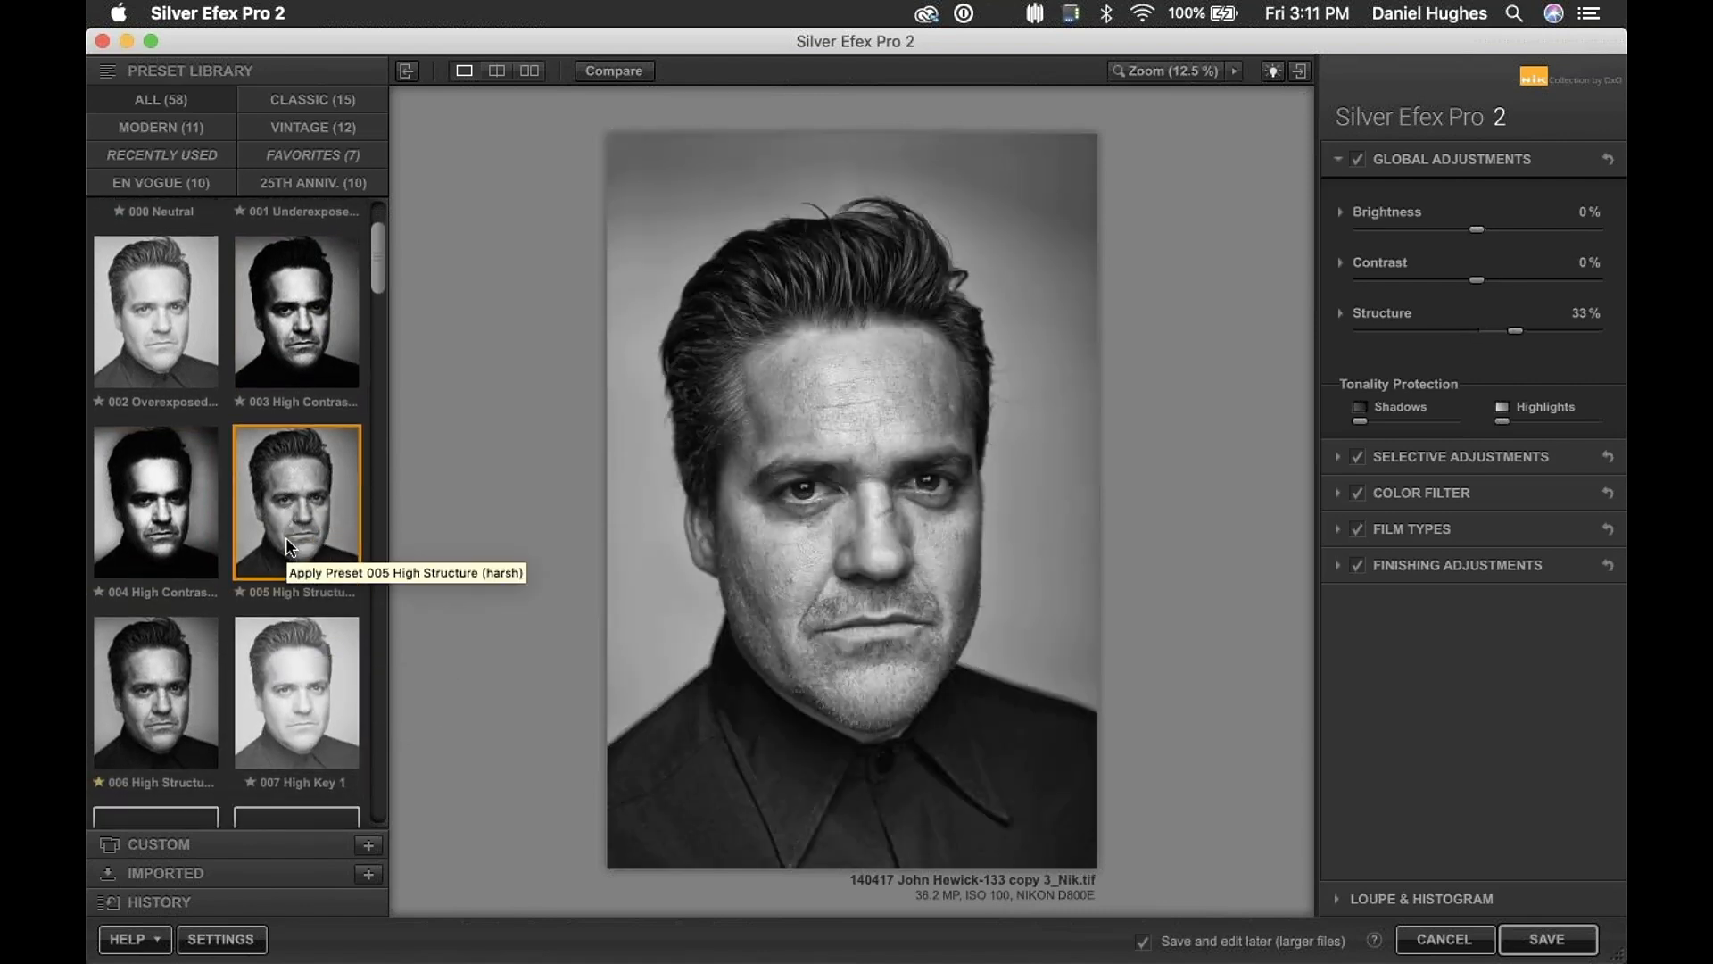
{"action": "left_click", "coordinate": [287, 507]}
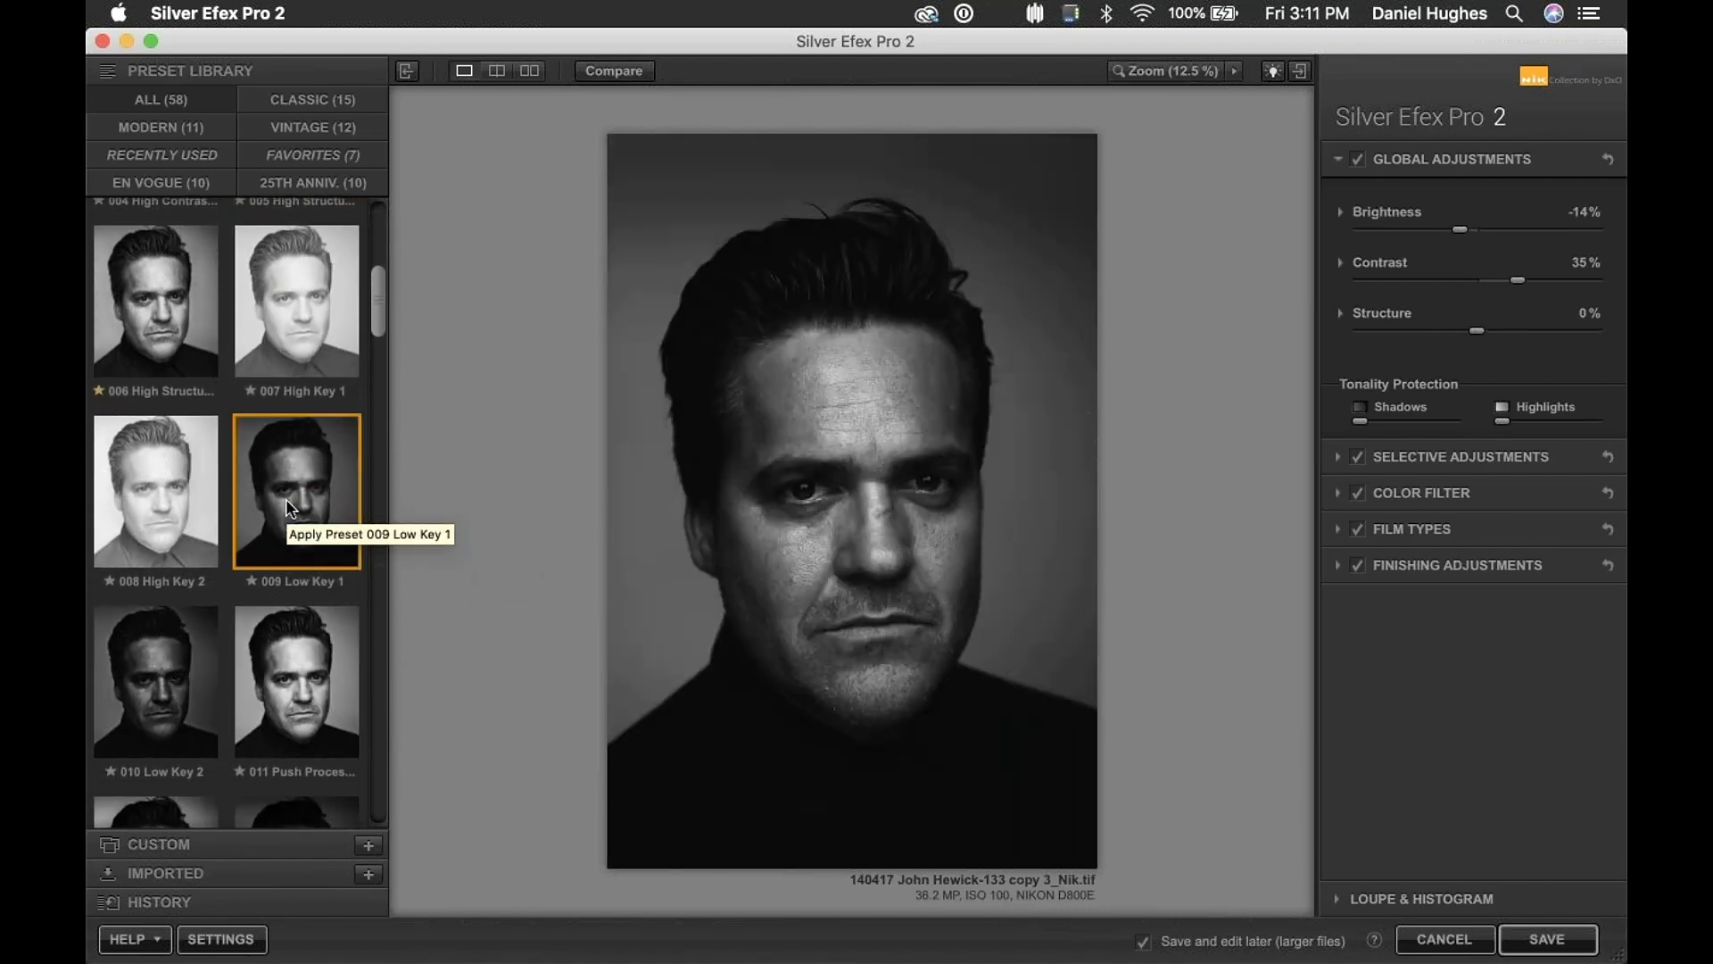
{"action": "scroll", "coordinate": [286, 495], "scroll_direction": "down", "scroll_amount": 6}
{"action": "left_click", "coordinate": [136, 415]}
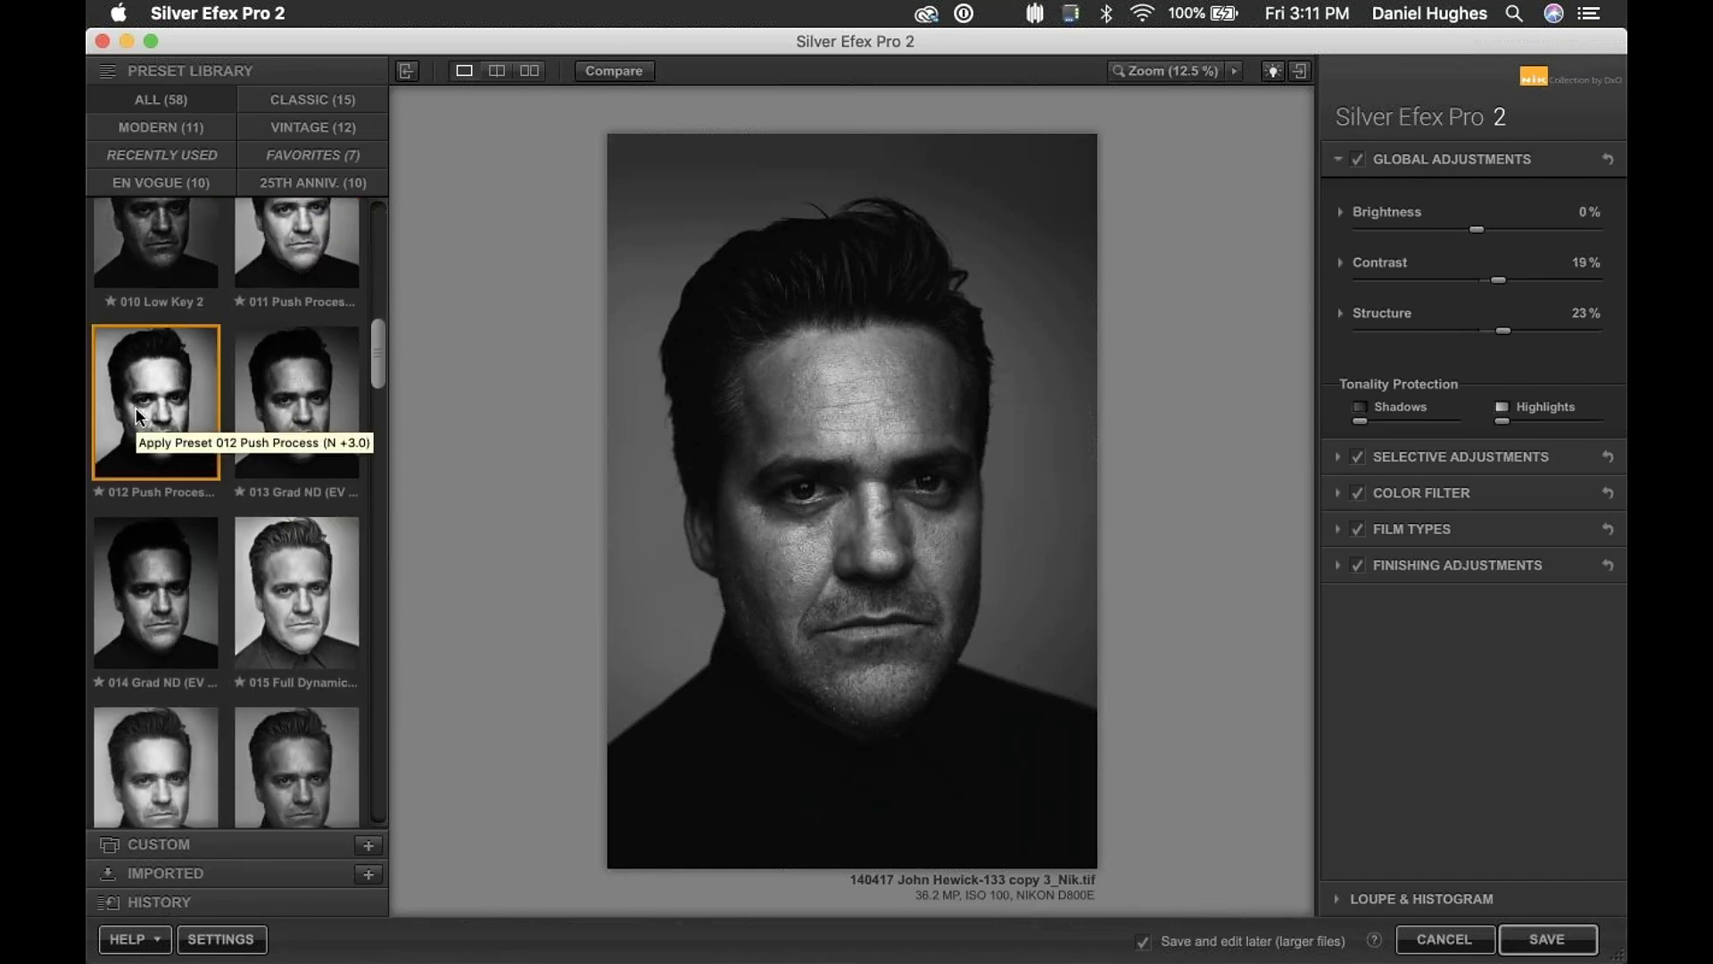
{"action": "left_click", "coordinate": [286, 596]}
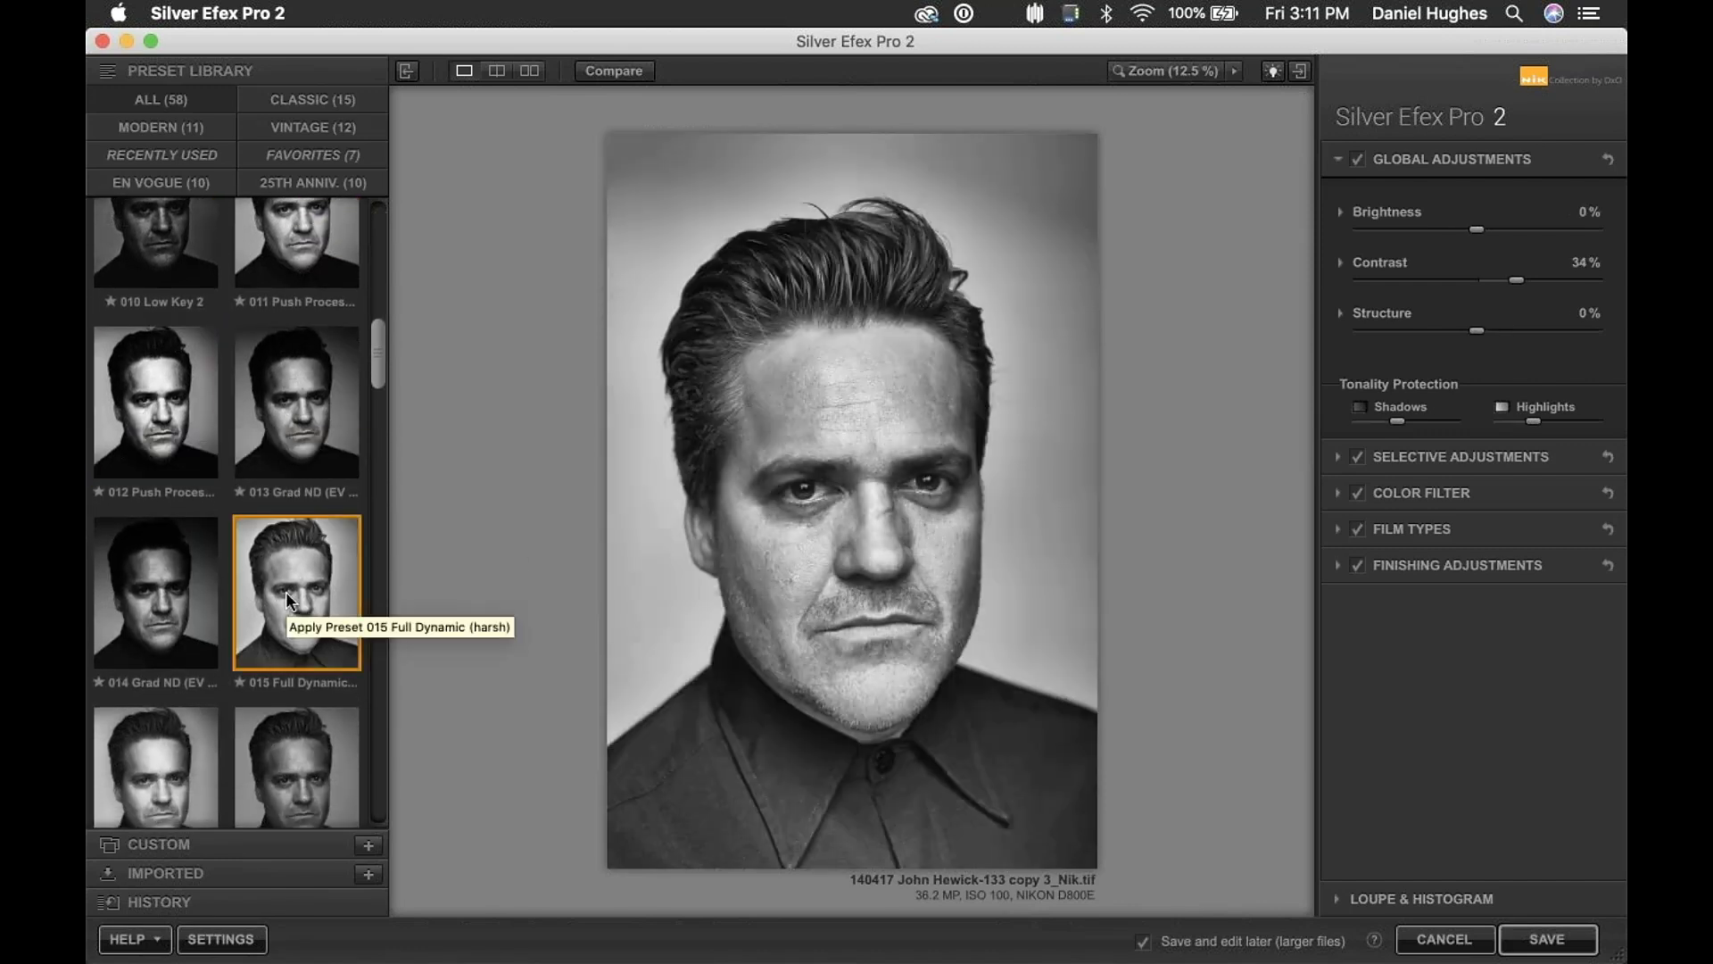
{"action": "left_click", "coordinate": [290, 758]}
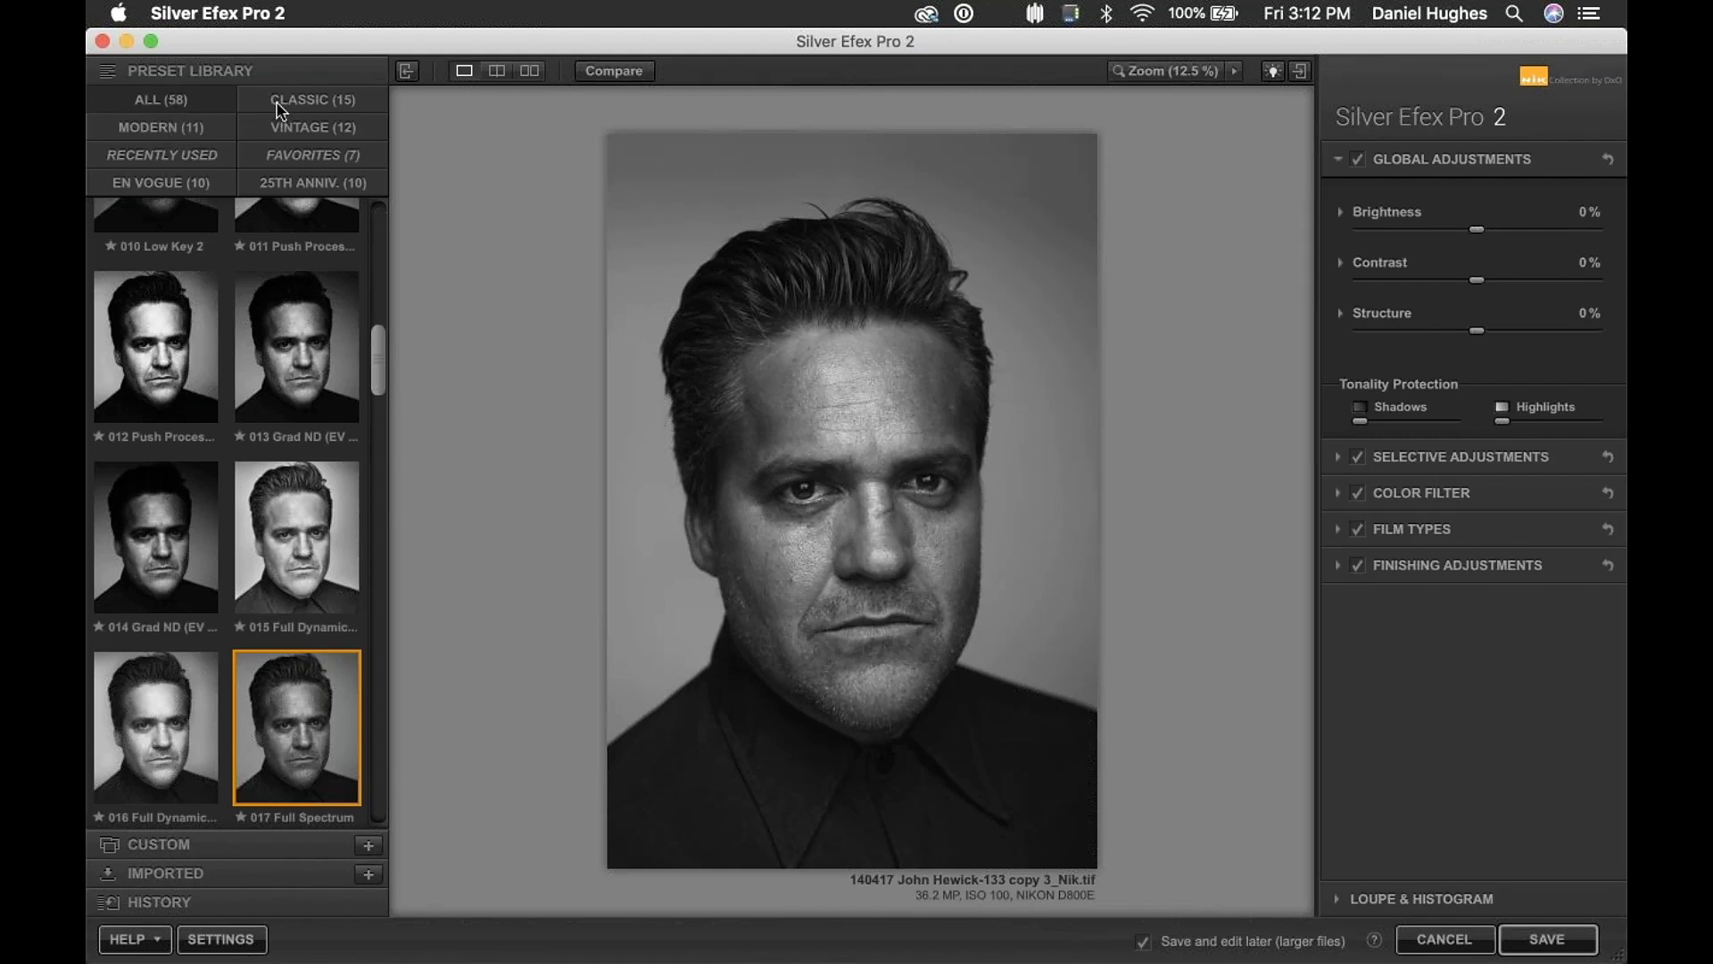
- Try the En Vogue presets 043 More Silver and 040 Dark Selenium, and settle on 039 Dark Pop for the portrait
{"action": "left_click", "coordinate": [175, 183]}
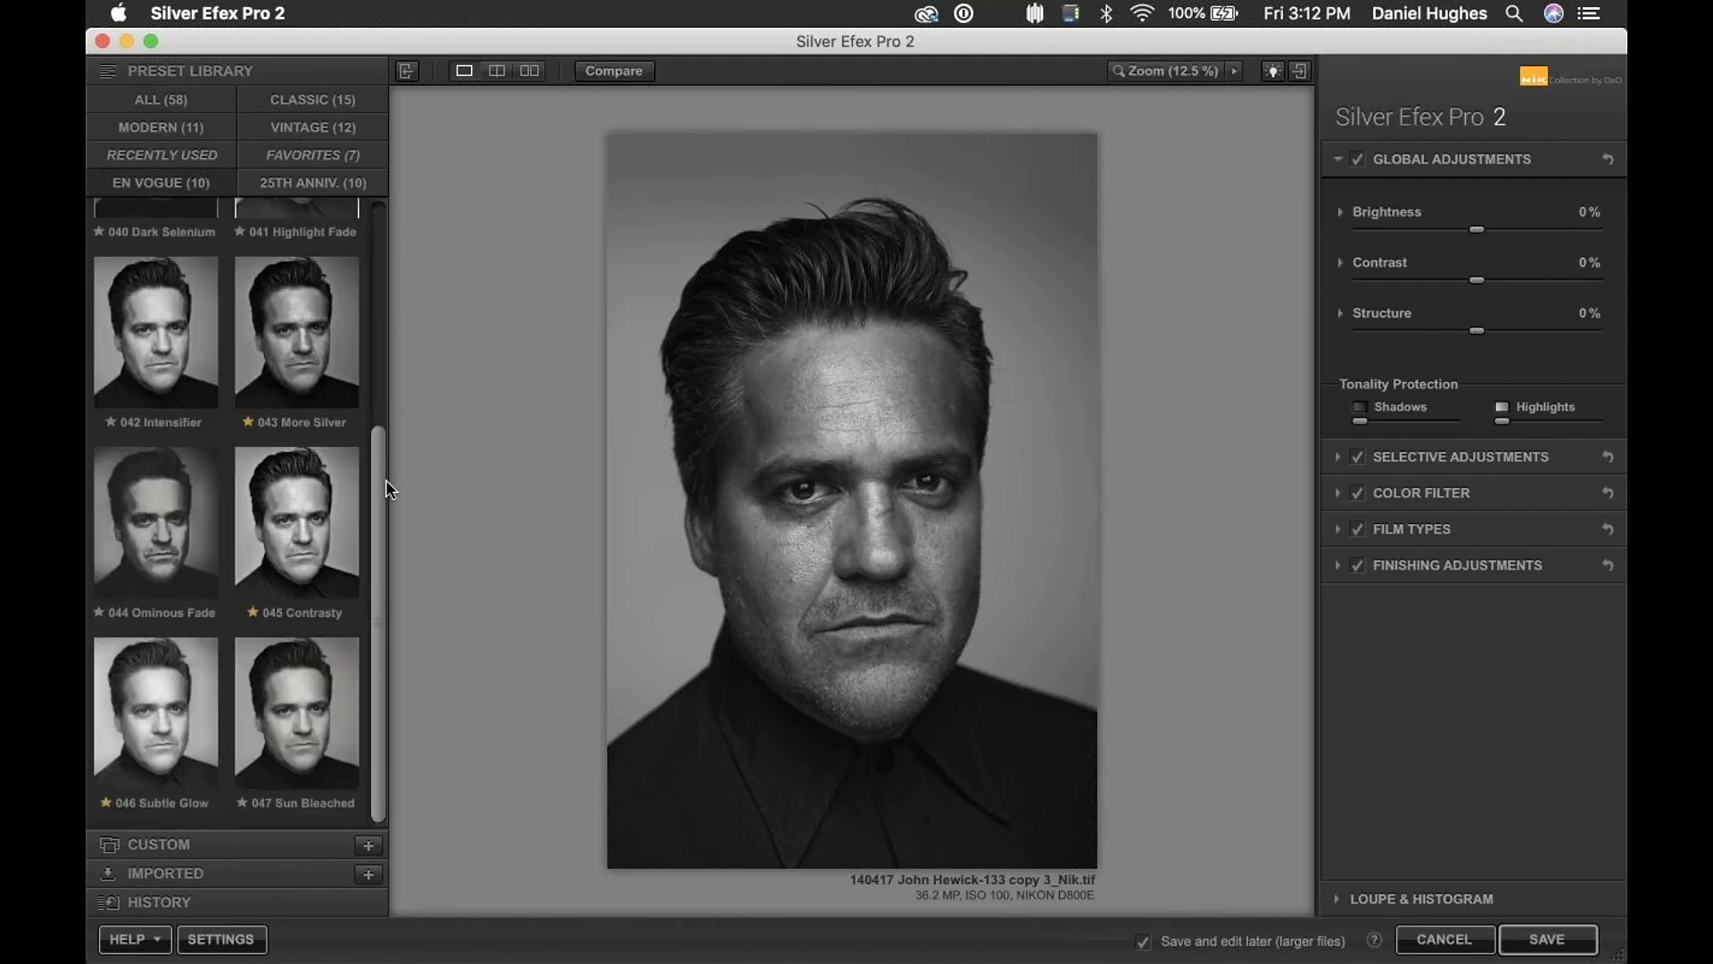
{"action": "left_click_drag", "start_coordinate": [383, 482], "coordinate": [361, 409]}
{"action": "scroll", "coordinate": [362, 408], "scroll_direction": "up", "scroll_amount": 2}
{"action": "left_click", "coordinate": [311, 520]}
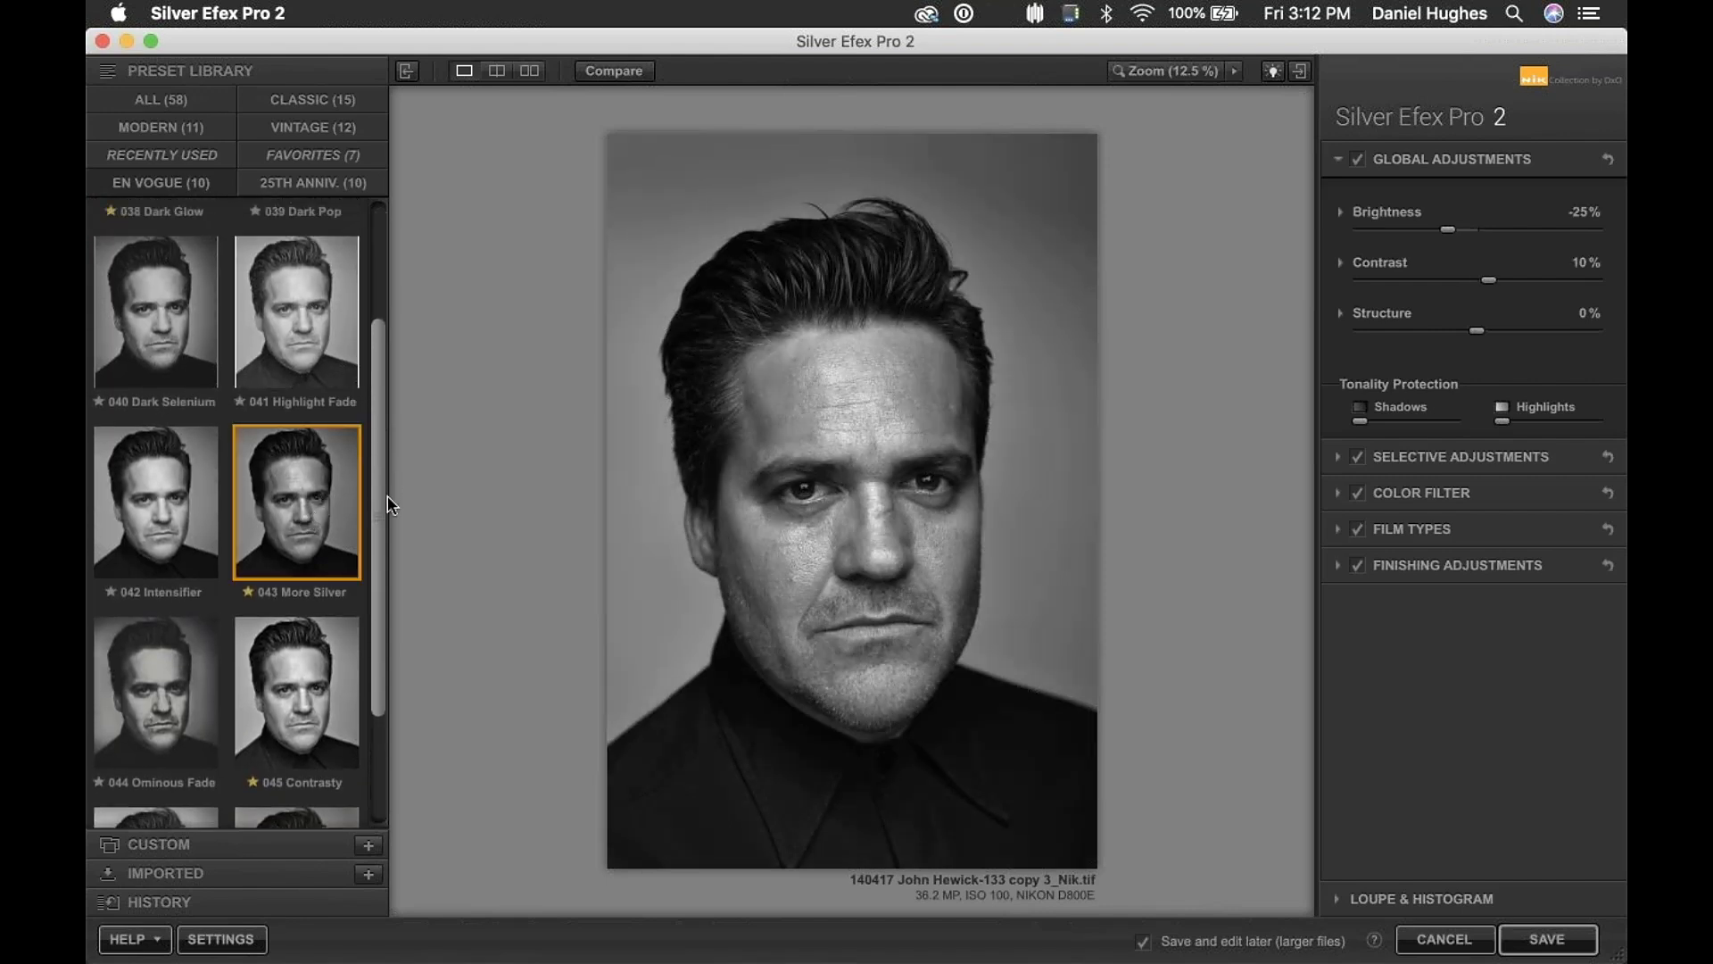
{"action": "scroll", "coordinate": [379, 501], "scroll_direction": "up", "scroll_amount": 3}
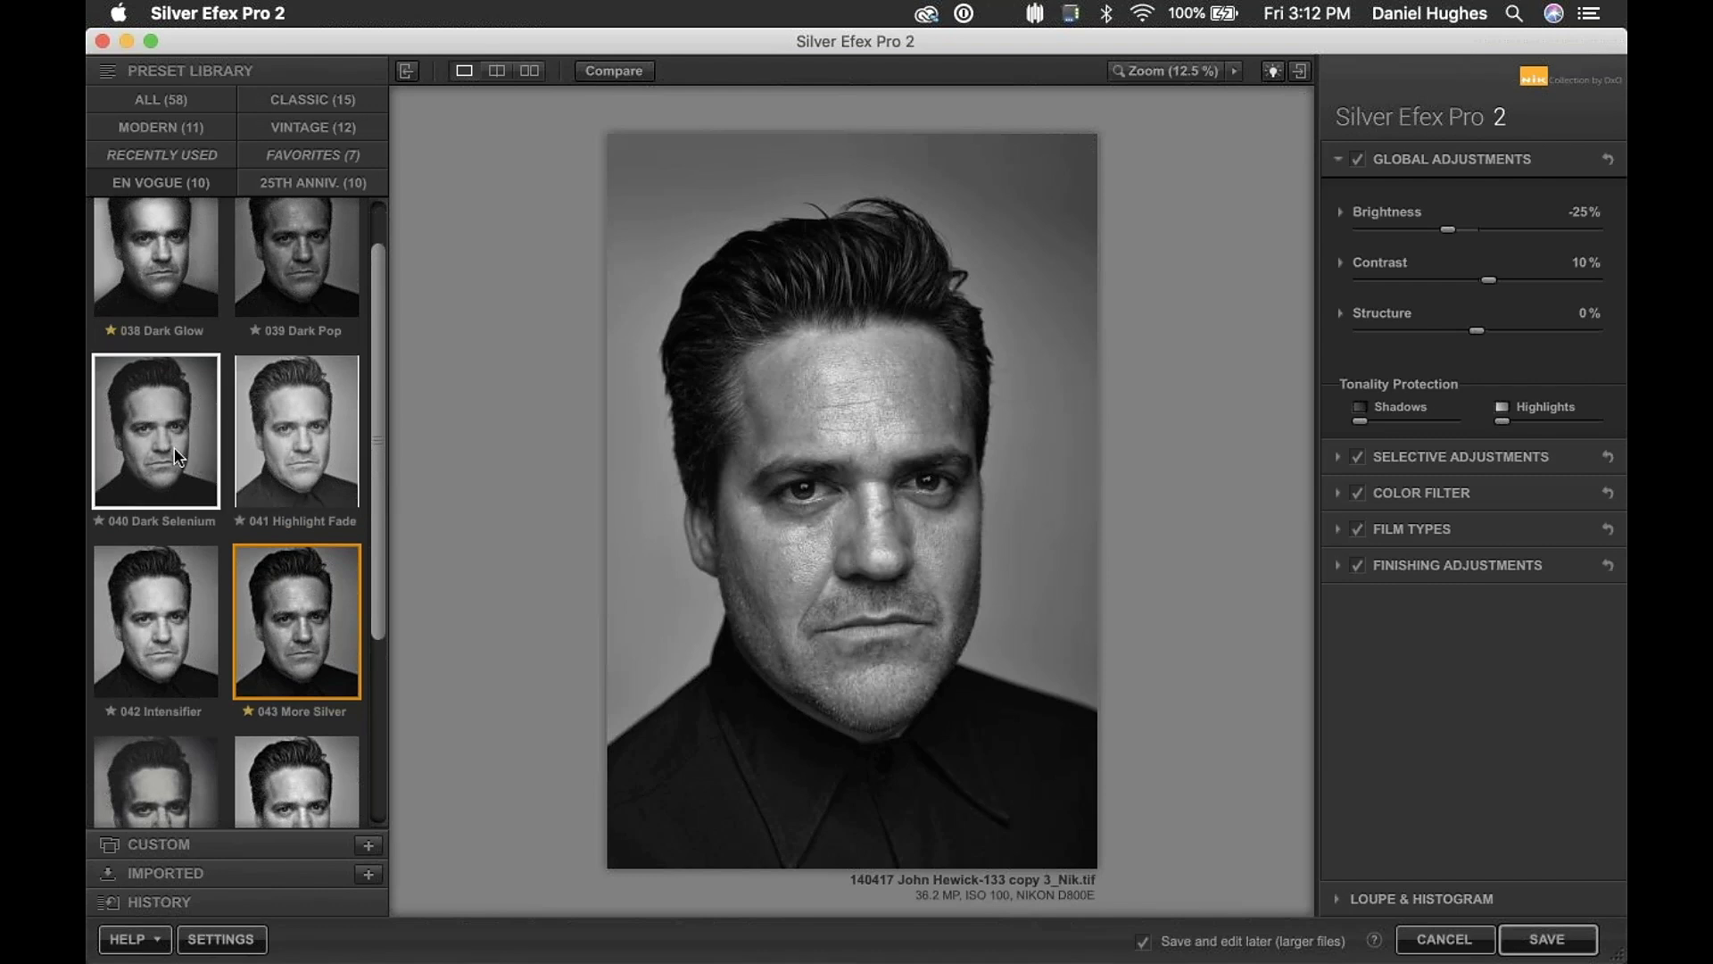
{"action": "left_click", "coordinate": [202, 451]}
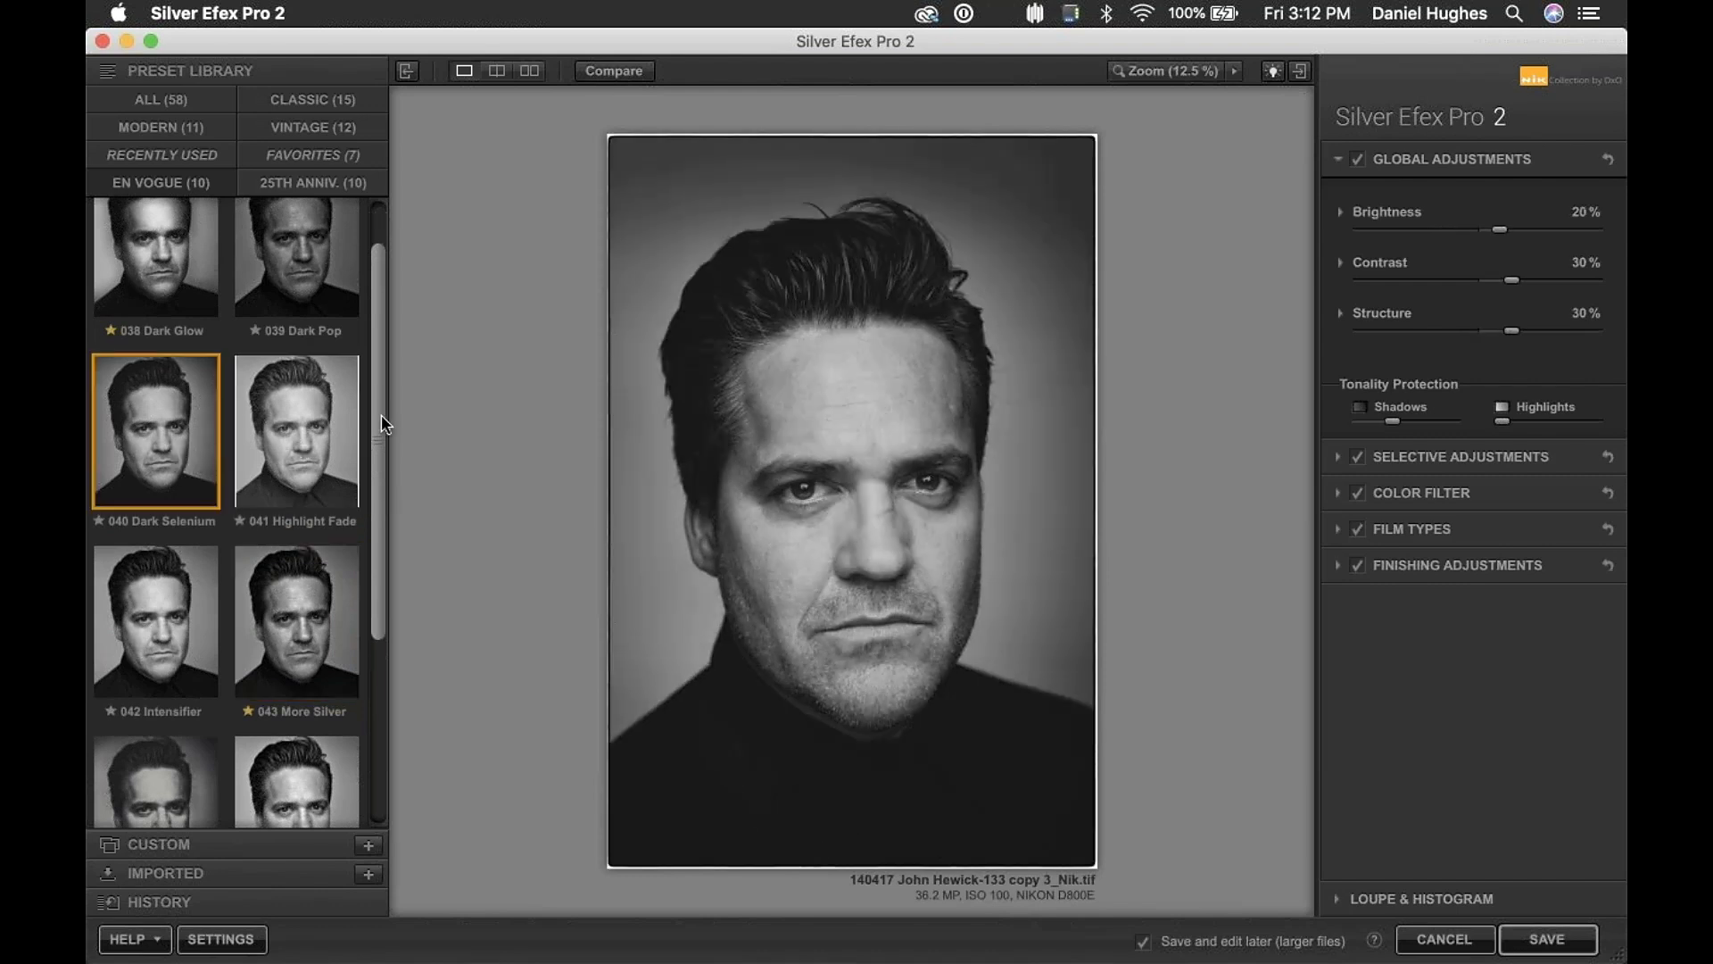
{"action": "scroll", "coordinate": [372, 357], "scroll_direction": "up", "scroll_amount": 2}
{"action": "left_click", "coordinate": [316, 328]}
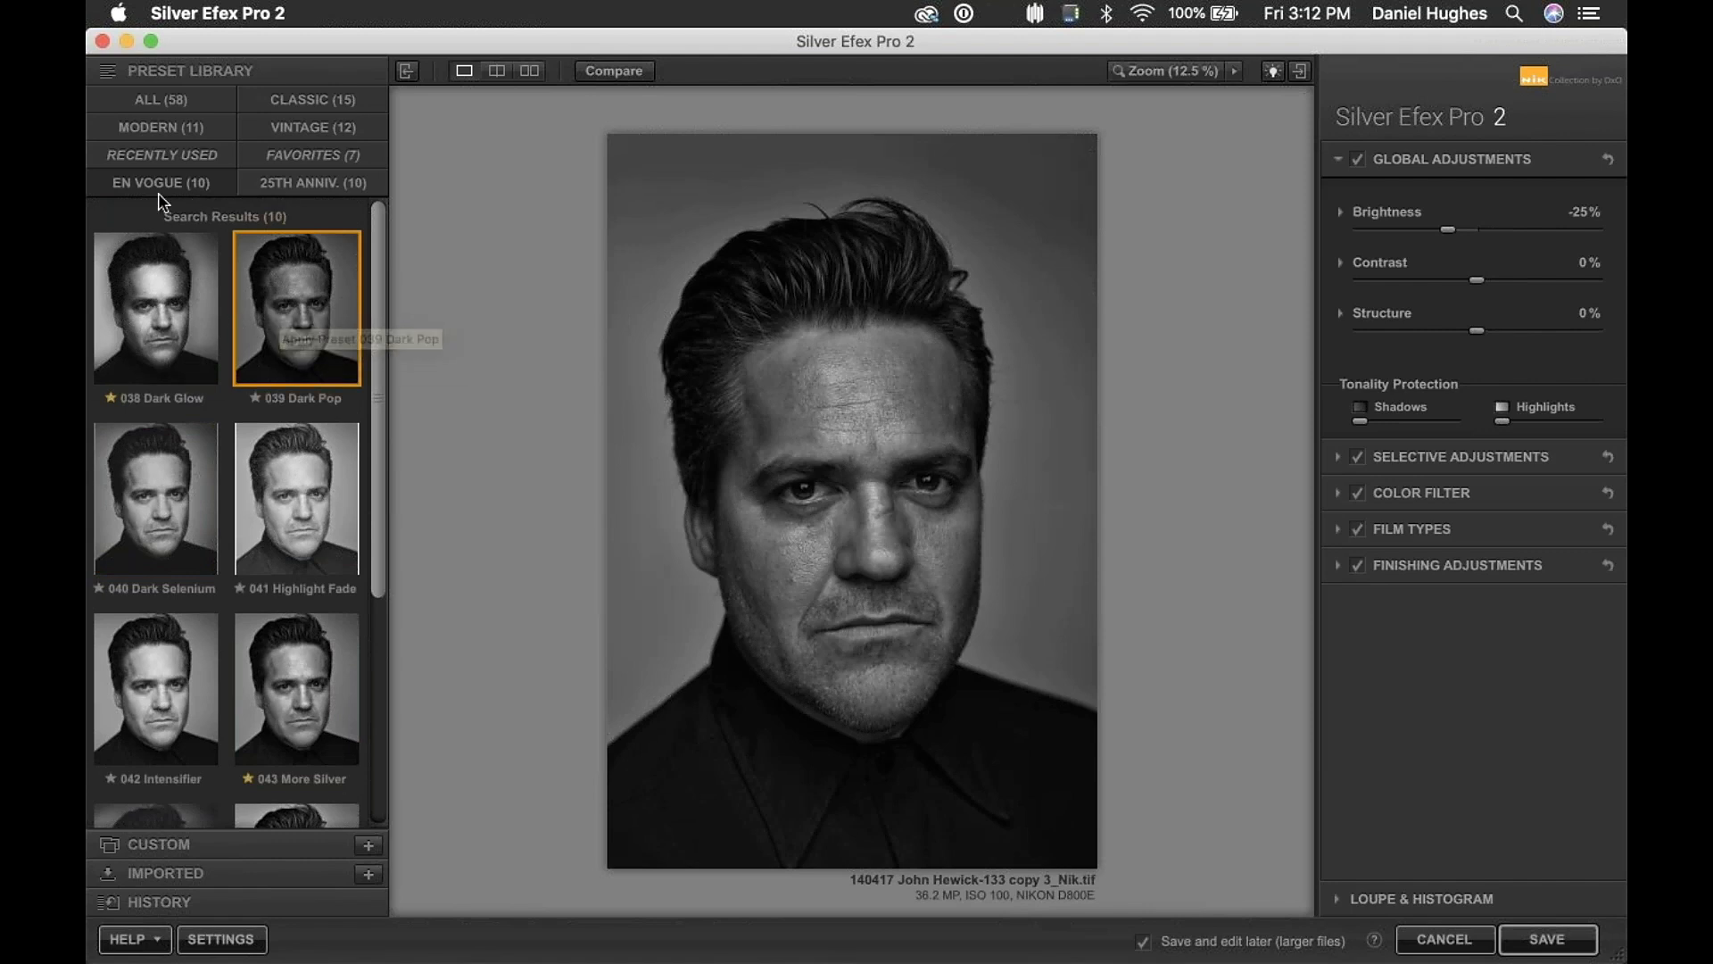
- Try Classic Portrait presets from the 25th Anniversary collection on the portrait
{"action": "left_click", "coordinate": [295, 183]}
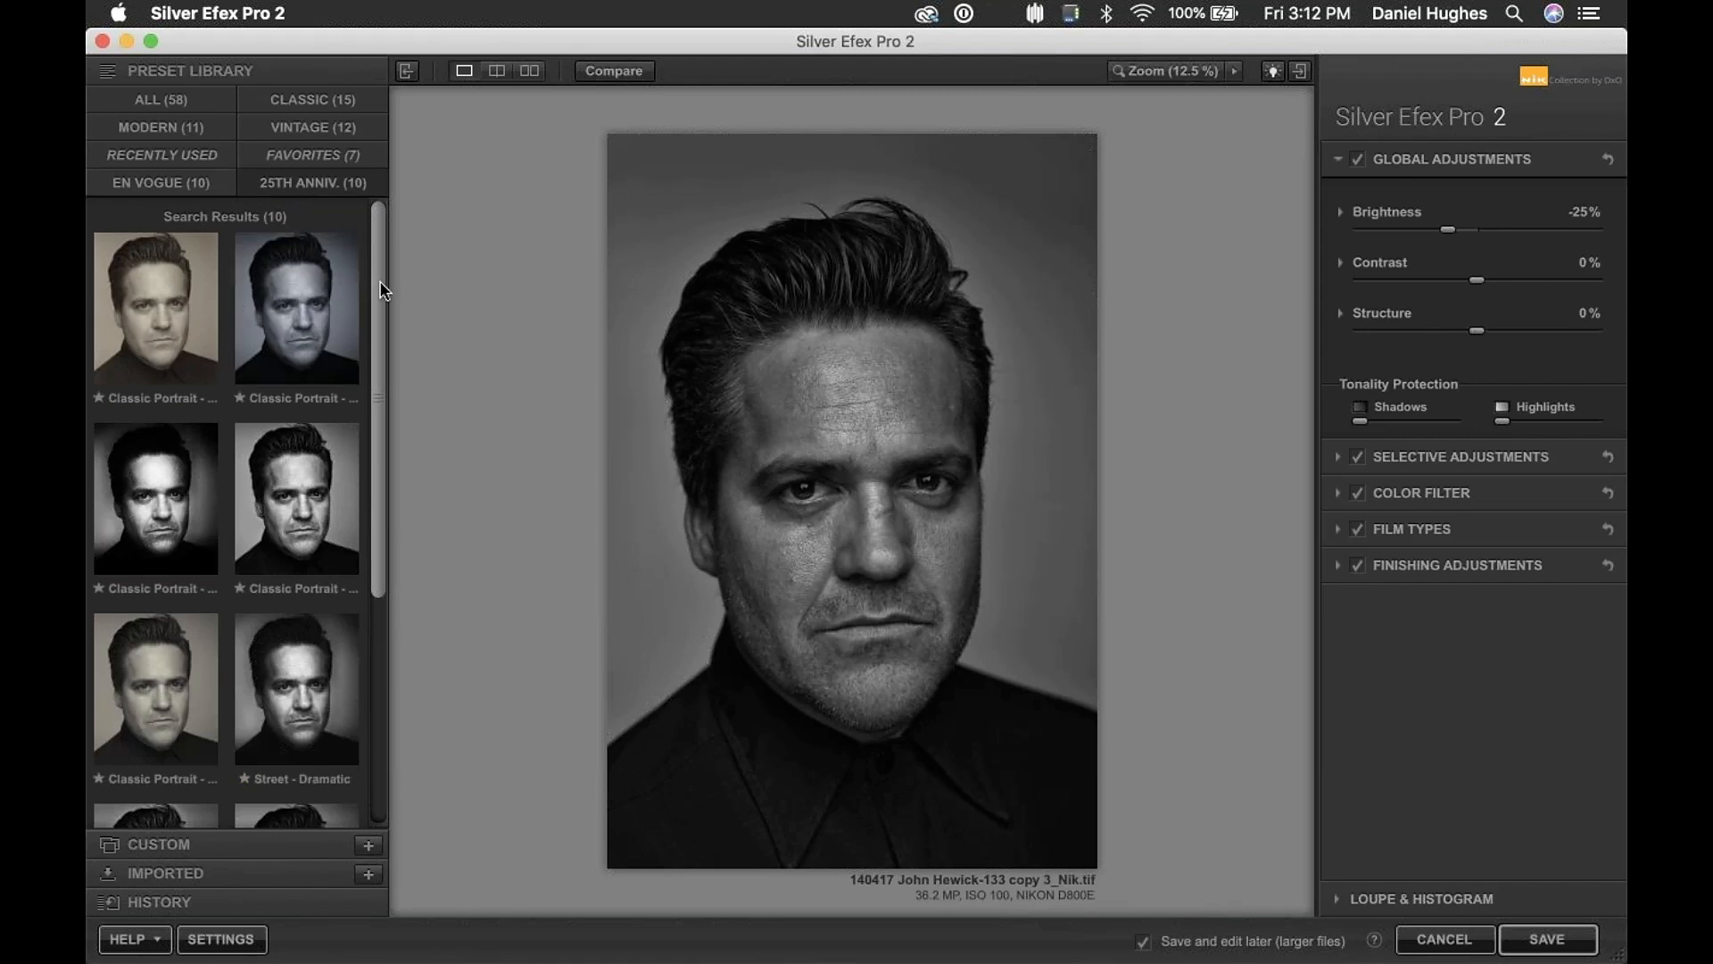
{"action": "left_click_drag", "start_coordinate": [380, 284], "coordinate": [384, 320]}
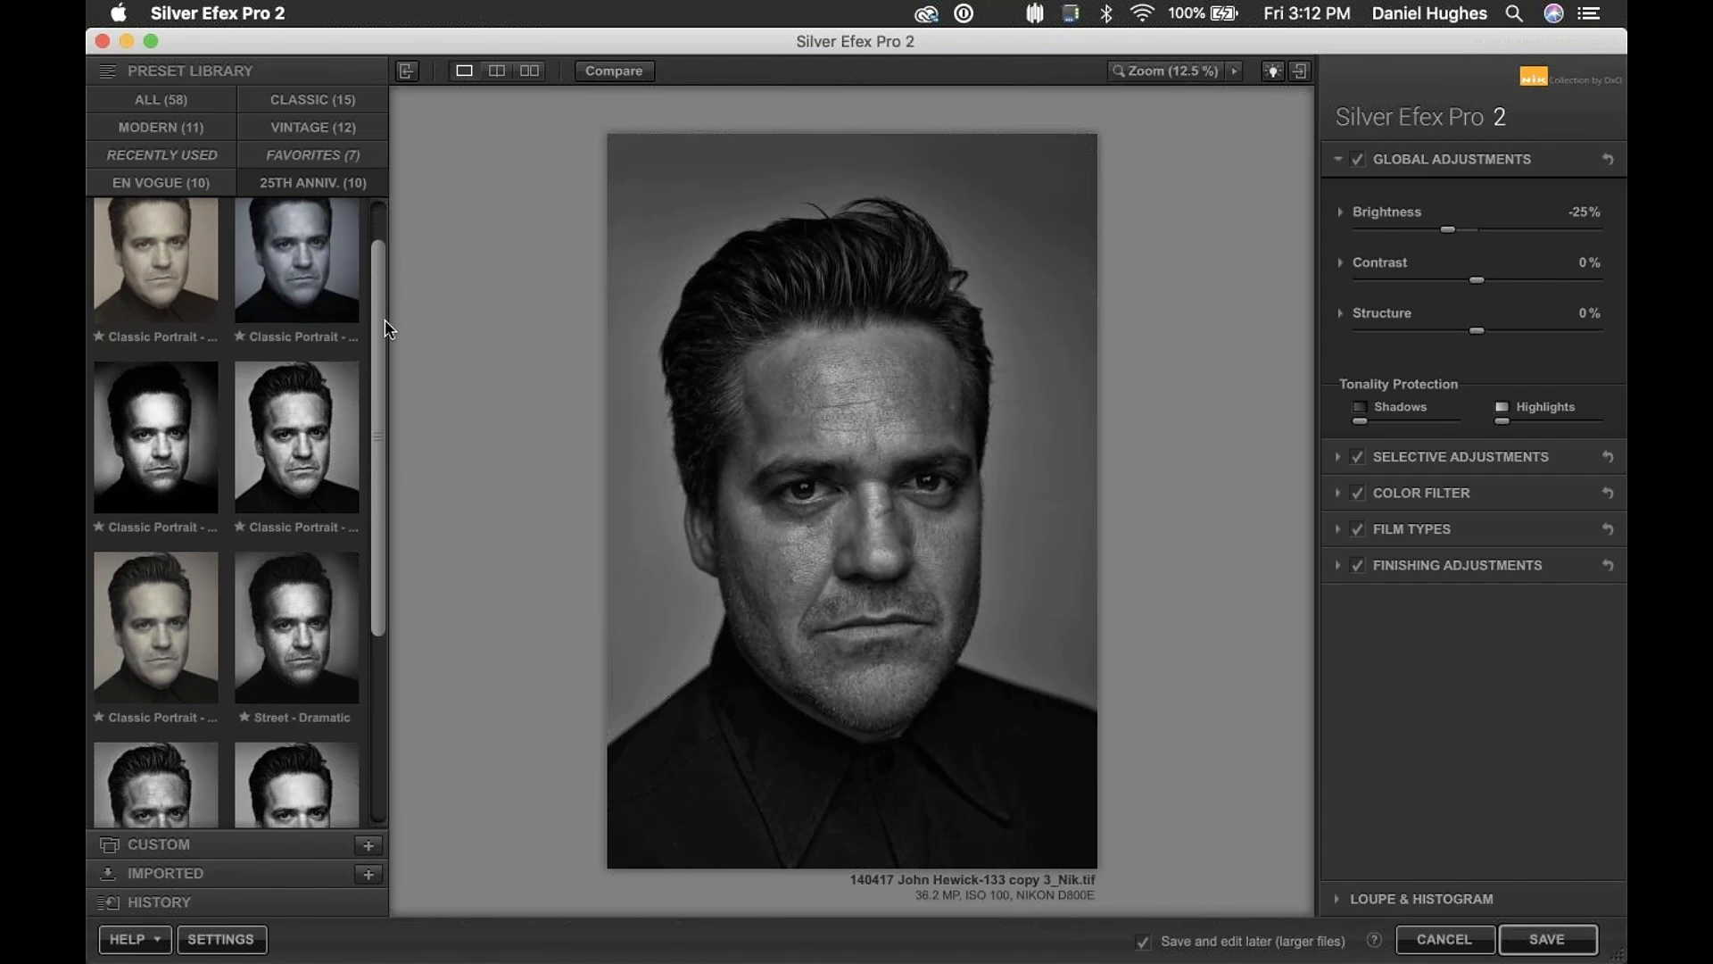
{"action": "scroll", "coordinate": [294, 406], "scroll_direction": "down", "scroll_amount": 2}
{"action": "left_click", "coordinate": [298, 413]}
{"action": "left_click_drag", "start_coordinate": [378, 452], "coordinate": [393, 543]}
{"action": "left_click", "coordinate": [187, 471]}
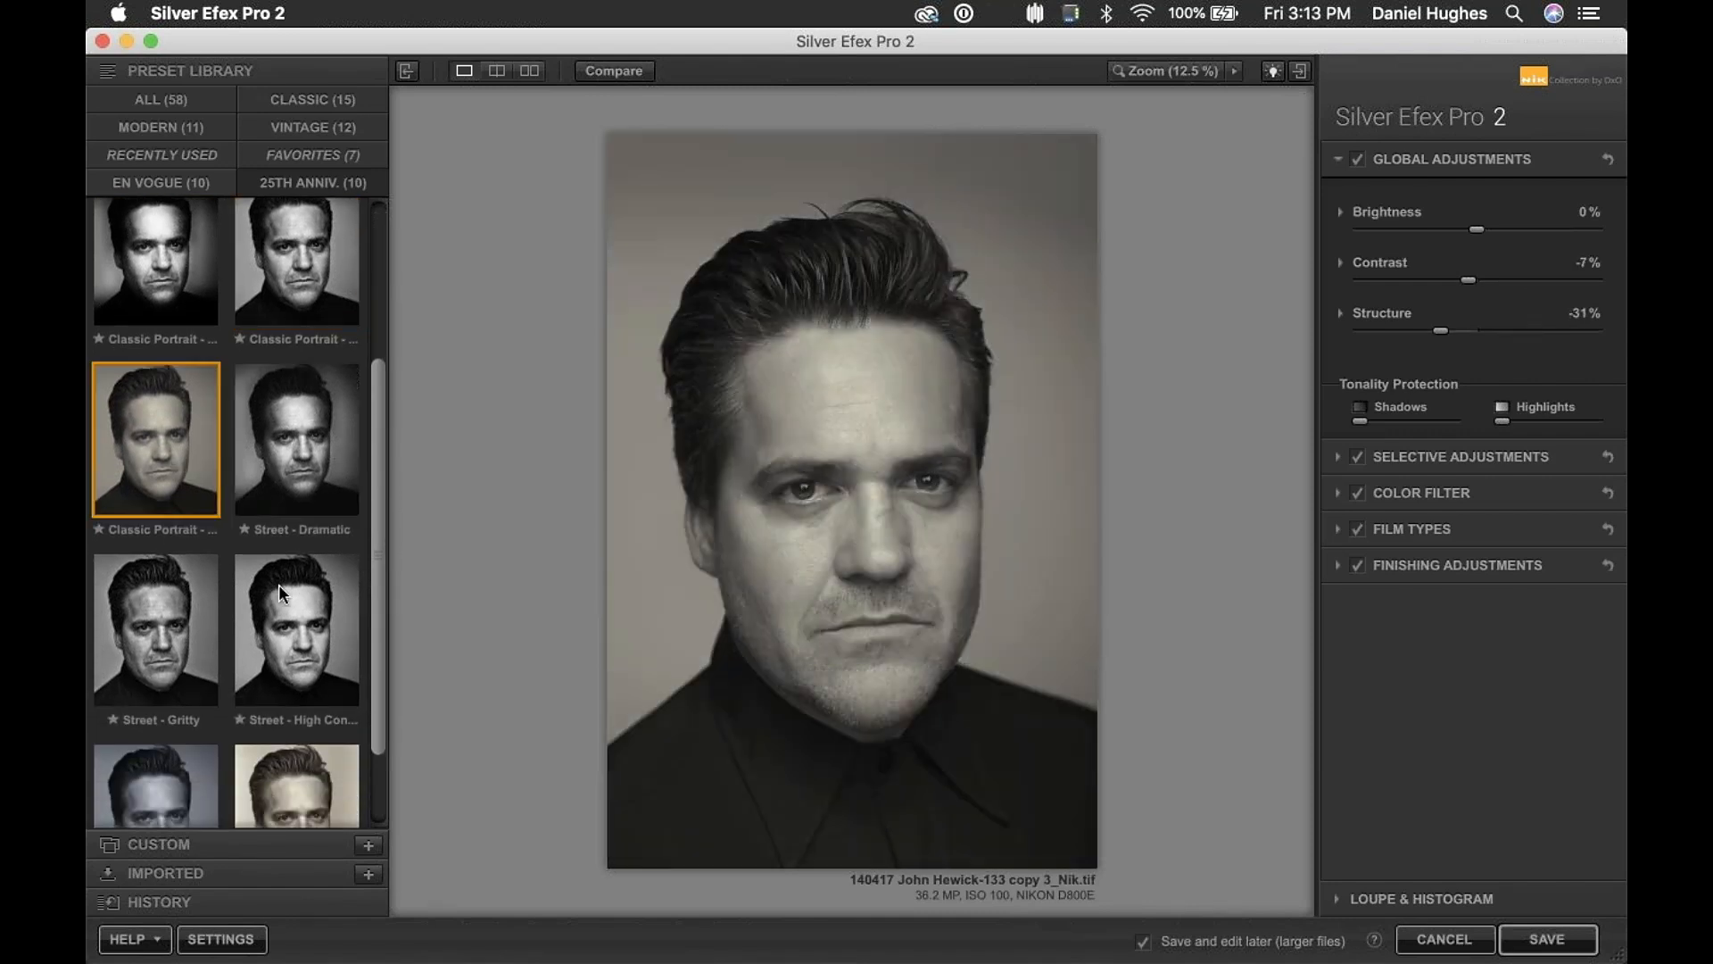
- Try the 25th Anniversary street presets High Contrast, Hint of Blue and Old Vintage on the portrait
{"action": "left_click", "coordinate": [313, 630]}
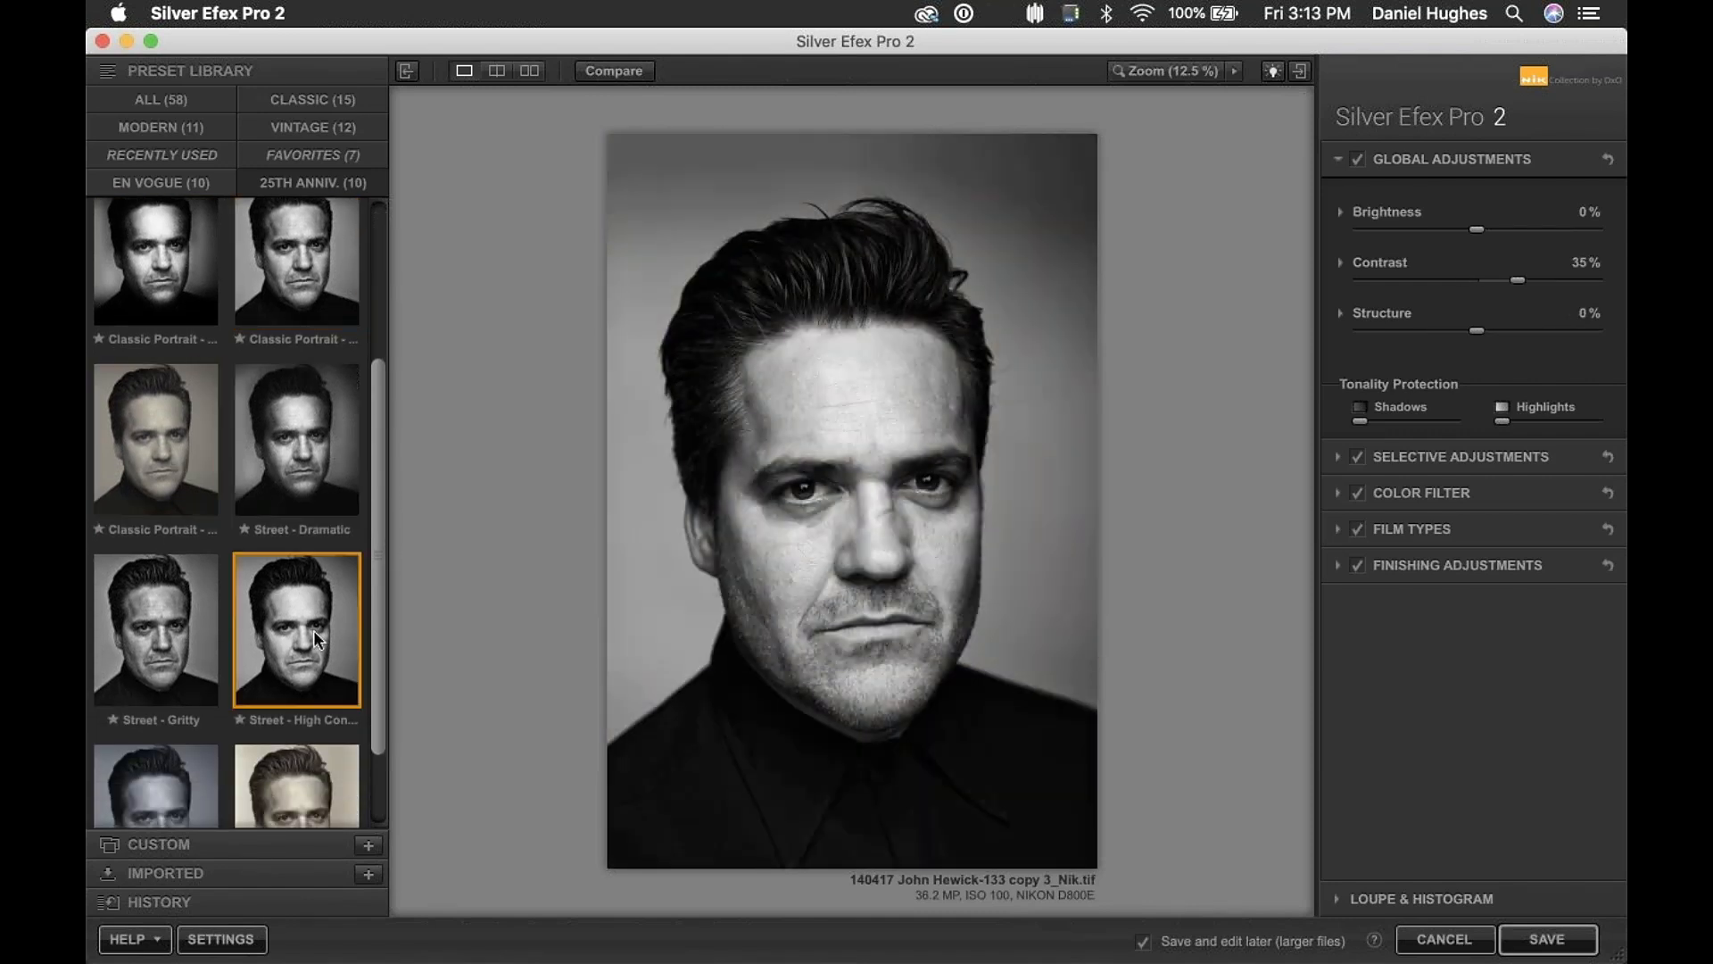
{"action": "left_click_drag", "start_coordinate": [381, 612], "coordinate": [398, 693]}
{"action": "left_click", "coordinate": [170, 714]}
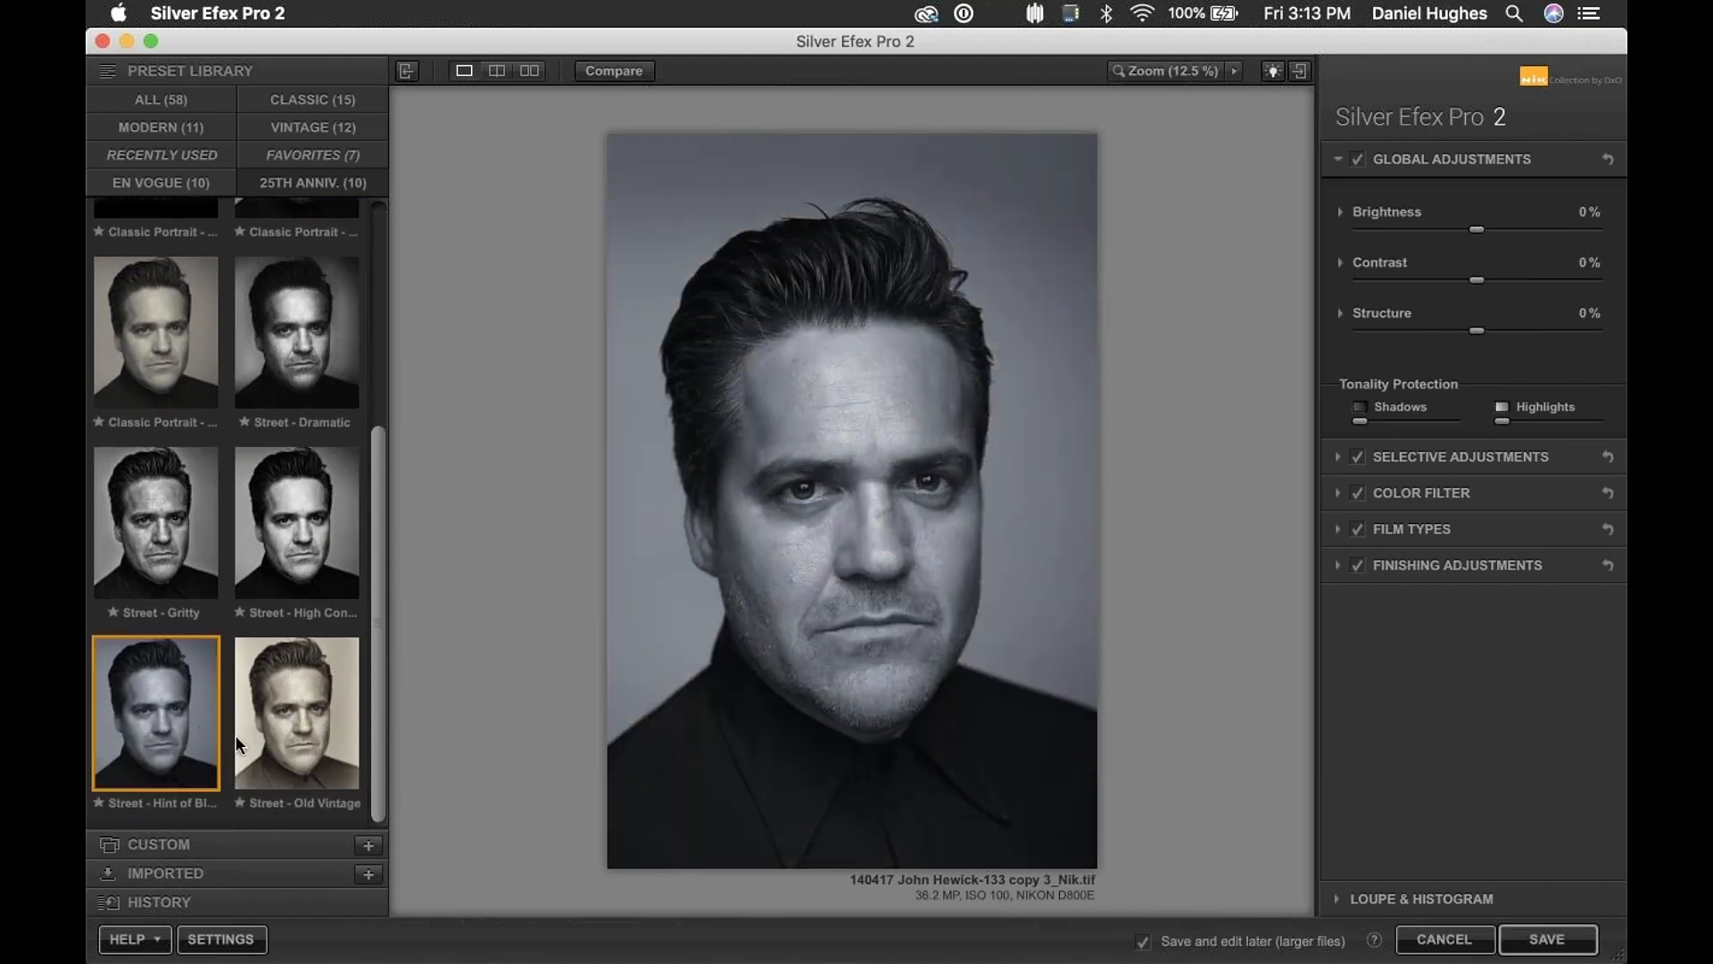
{"action": "left_click", "coordinate": [282, 730]}
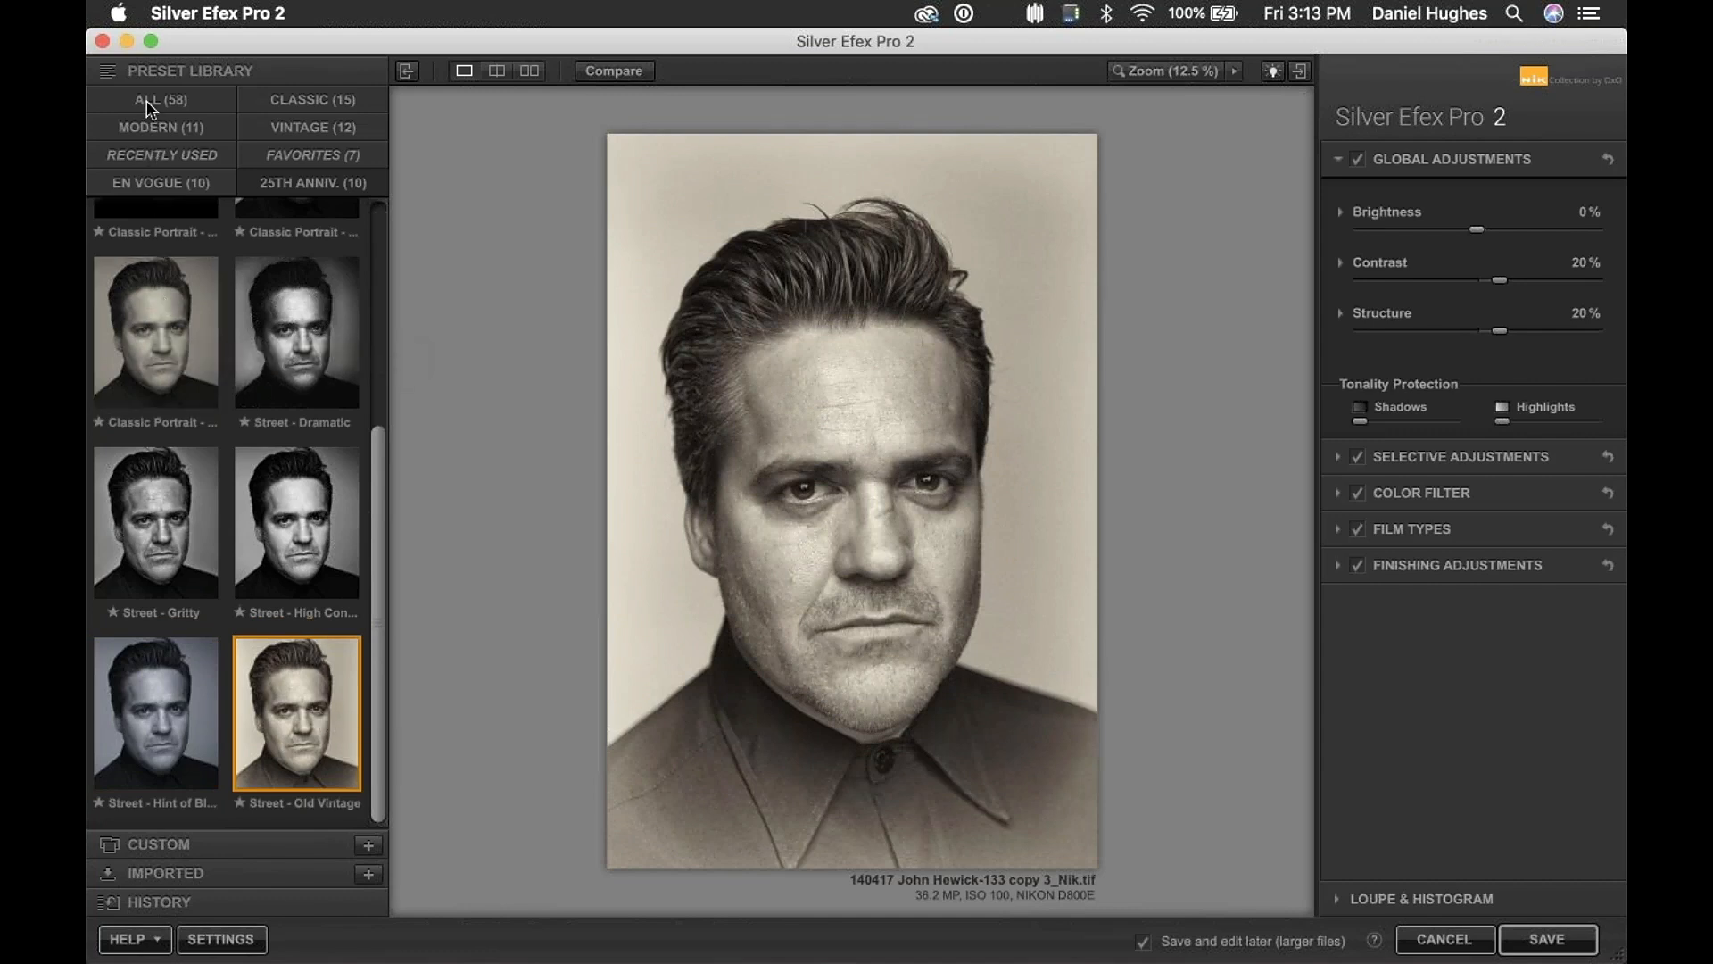
- Apply preset 000 Neutral from the full preset collection and look over the individual Structure controls
{"action": "scroll", "coordinate": [372, 383], "scroll_direction": "up", "scroll_amount": 5}
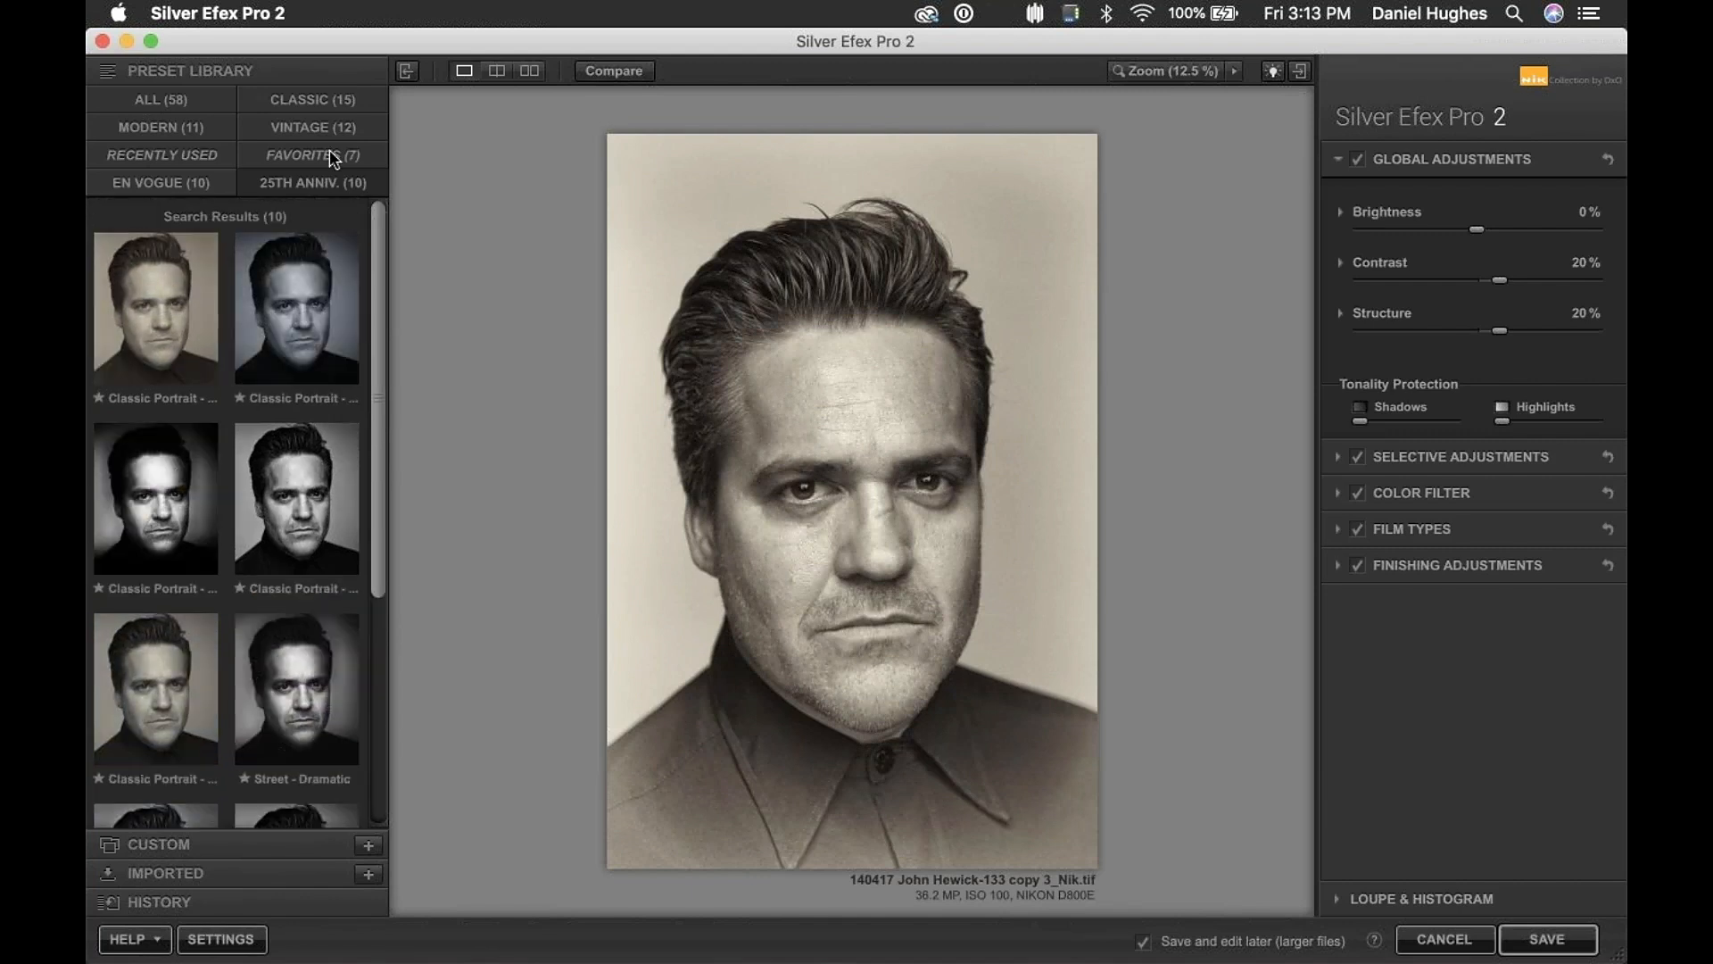
{"action": "left_click", "coordinate": [146, 101]}
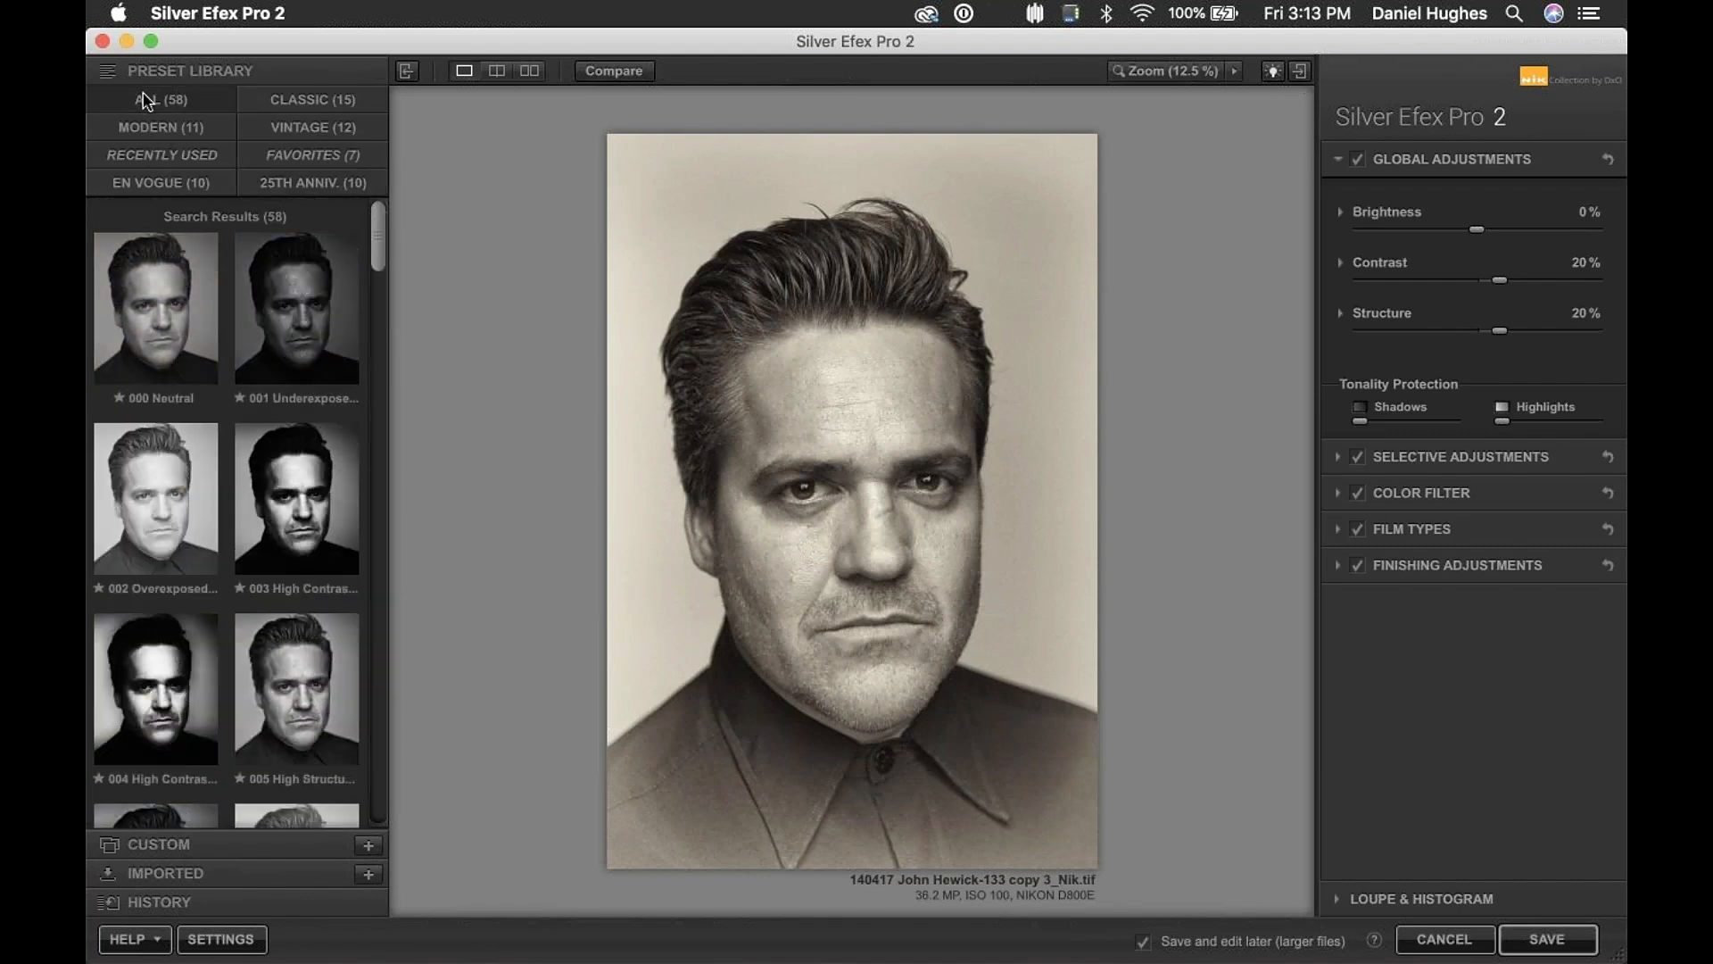
{"action": "left_click", "coordinate": [143, 349]}
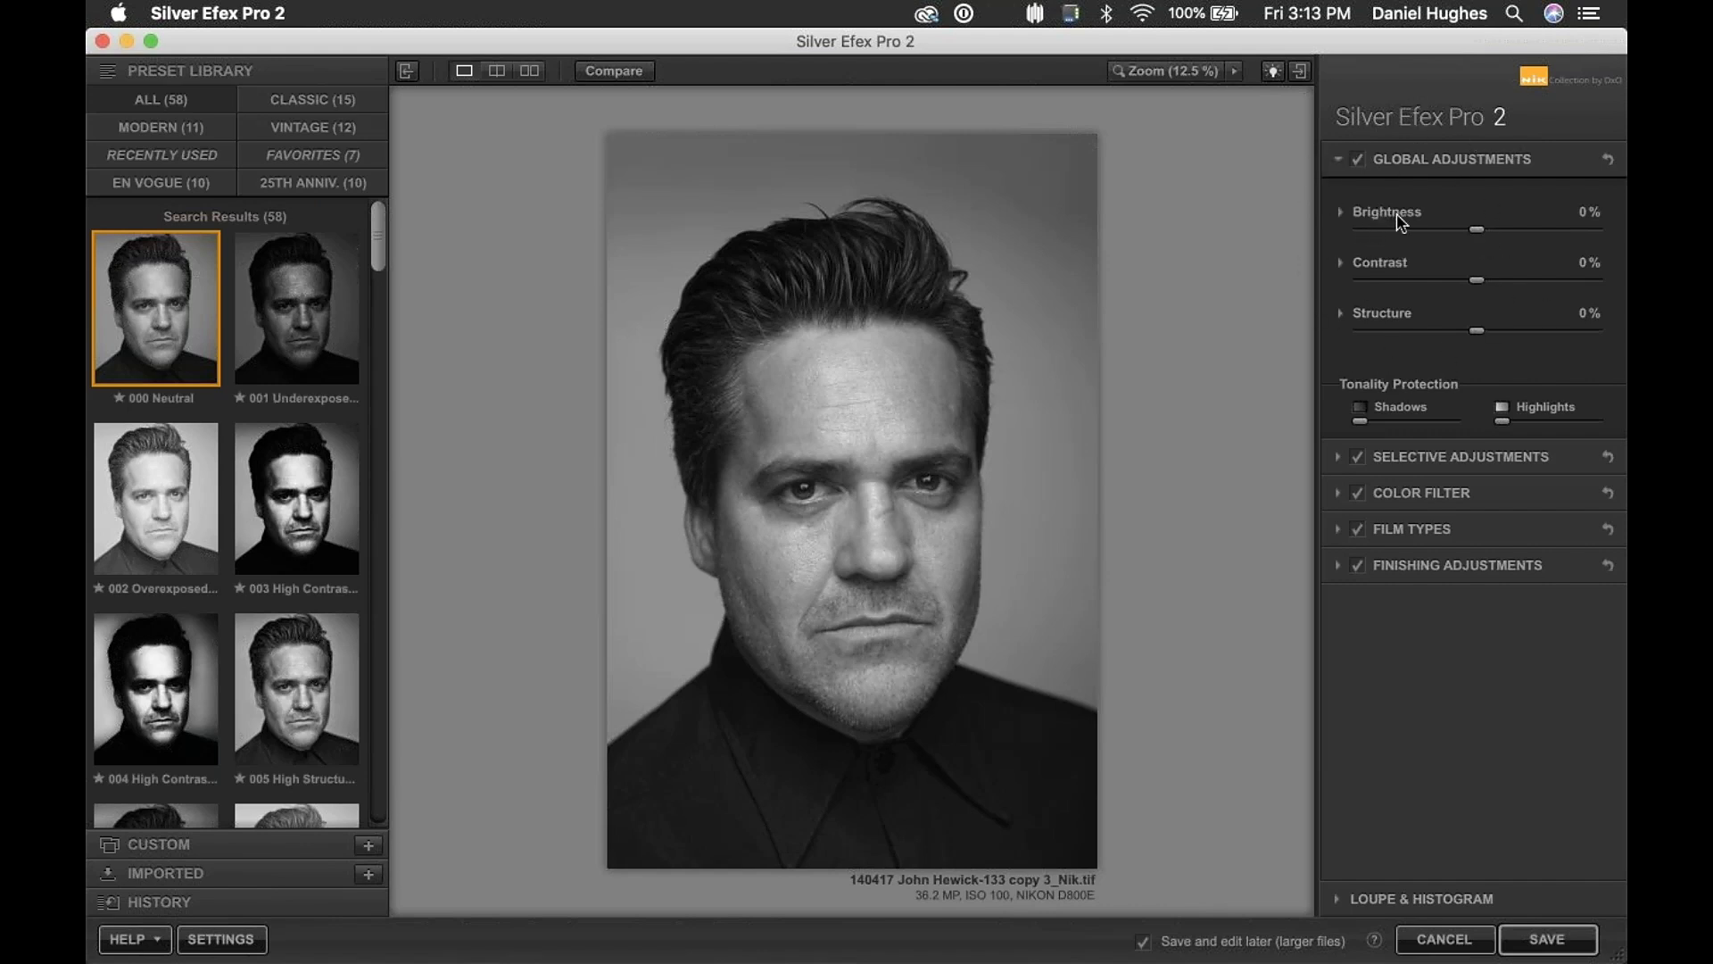
{"action": "left_click", "coordinate": [1340, 314]}
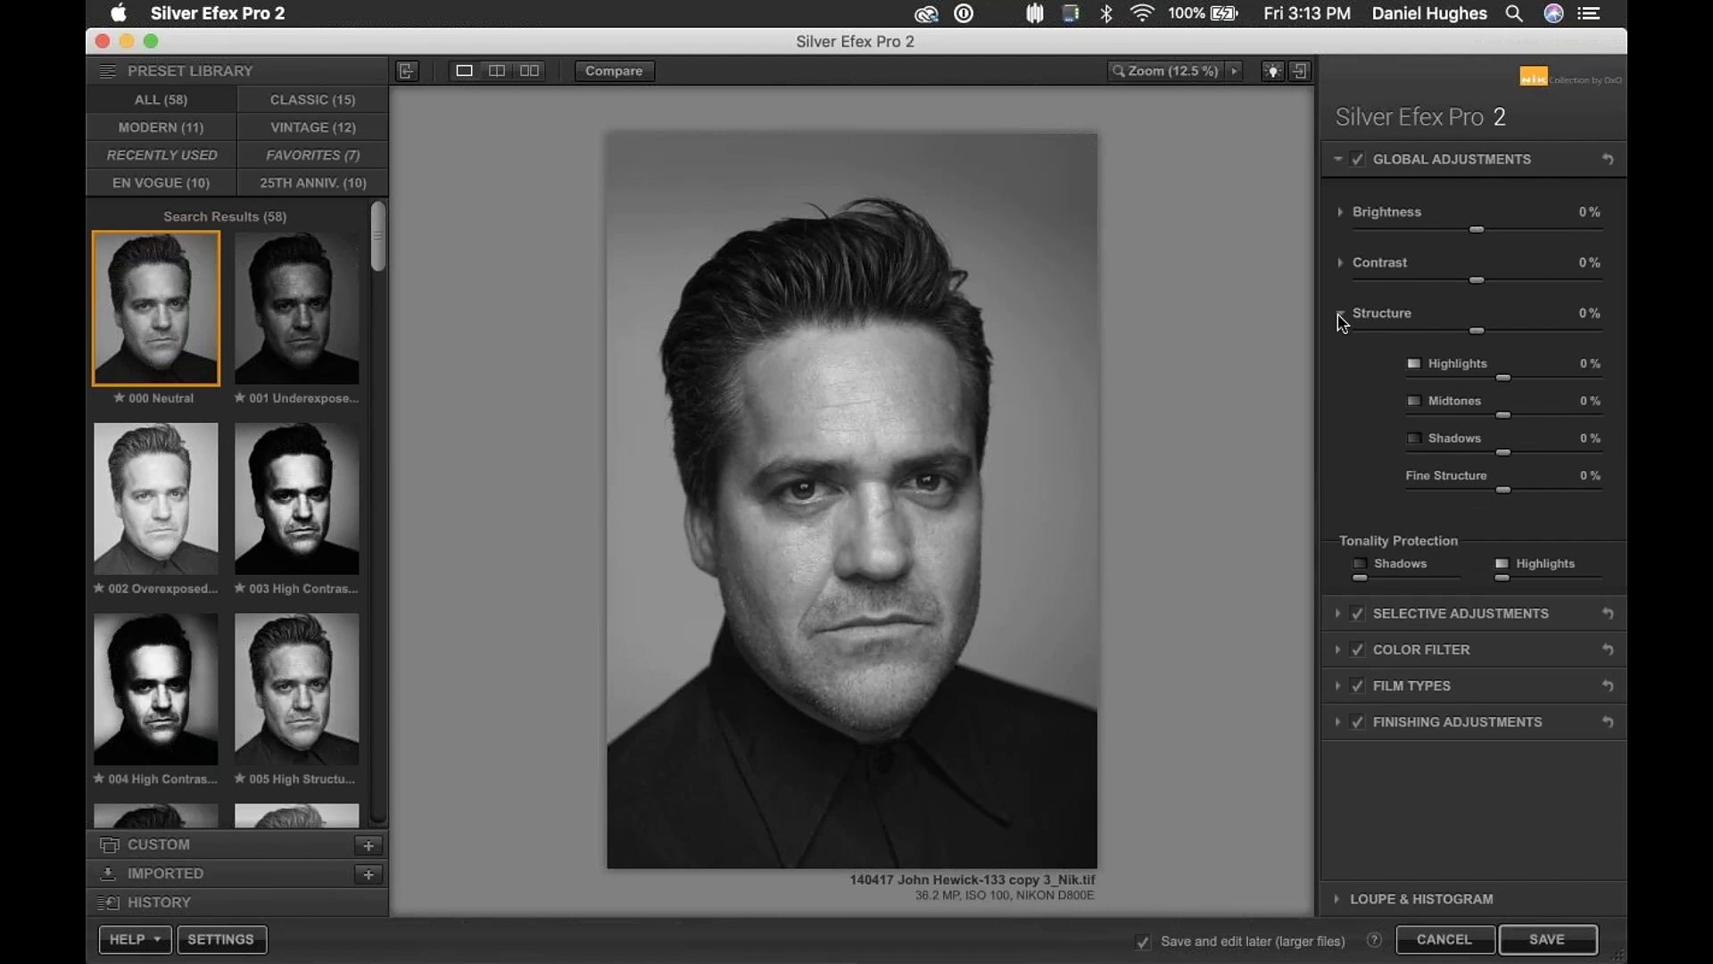
{"action": "left_click", "coordinate": [1341, 316]}
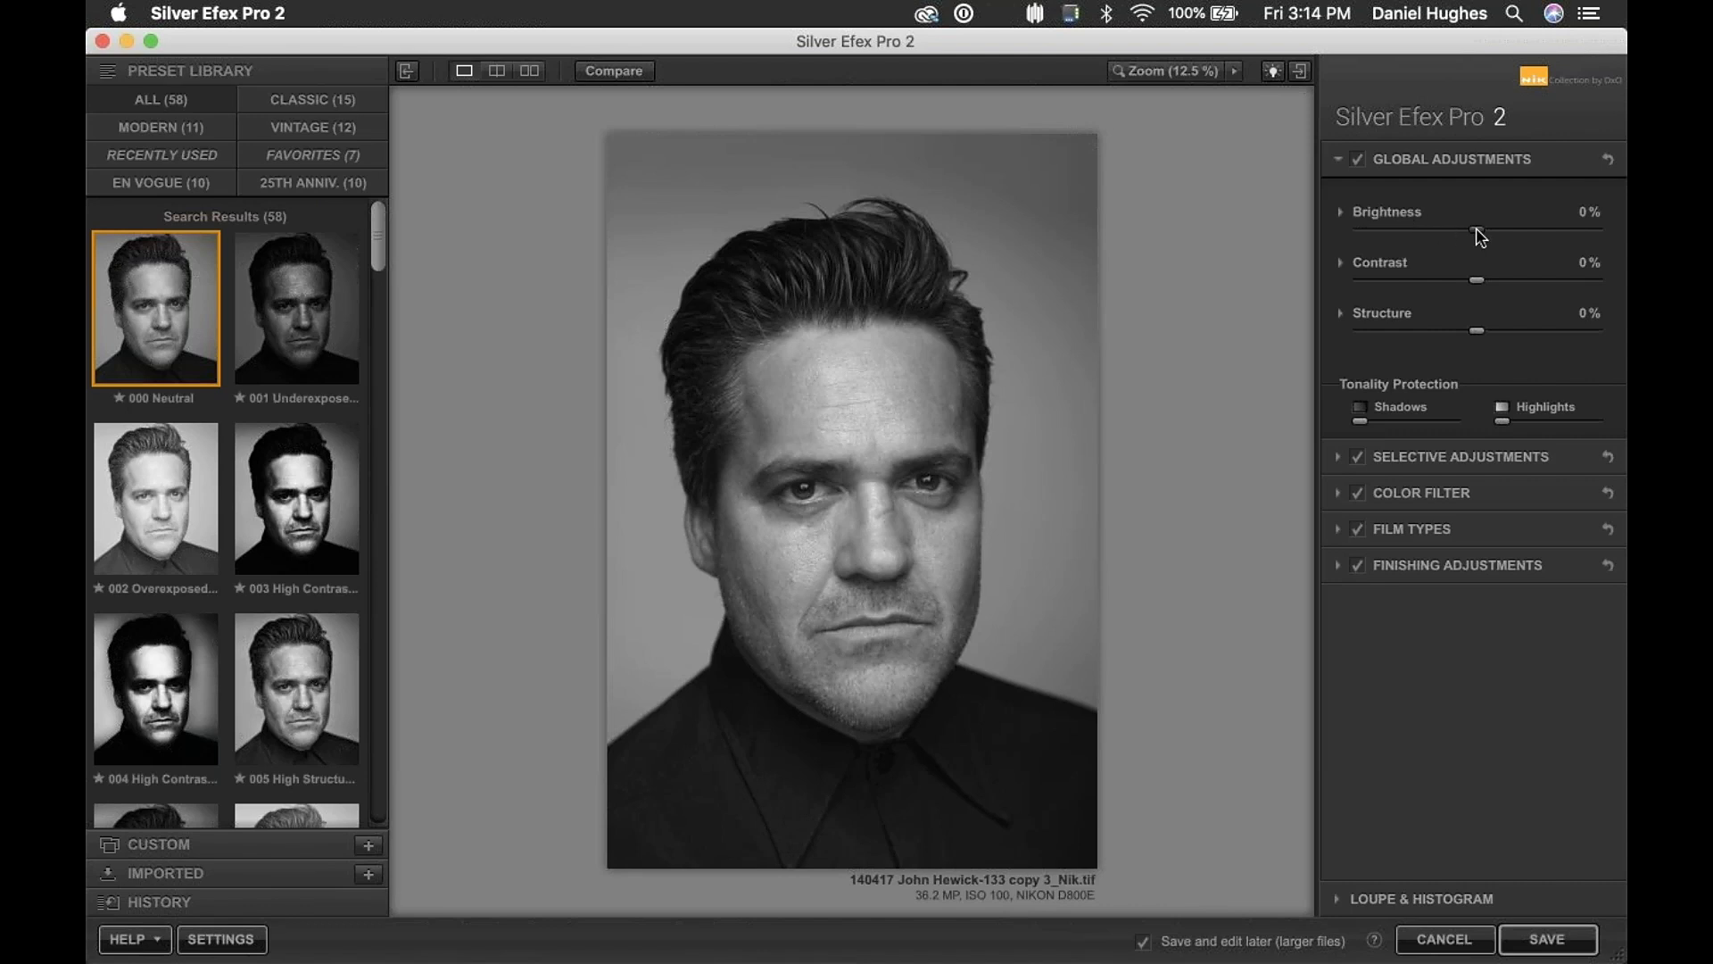
- Try the overall Brightness at 100% and at its lowest setting, and reset it to 0%
{"action": "left_click_drag", "start_coordinate": [1476, 230], "coordinate": [1592, 230]}
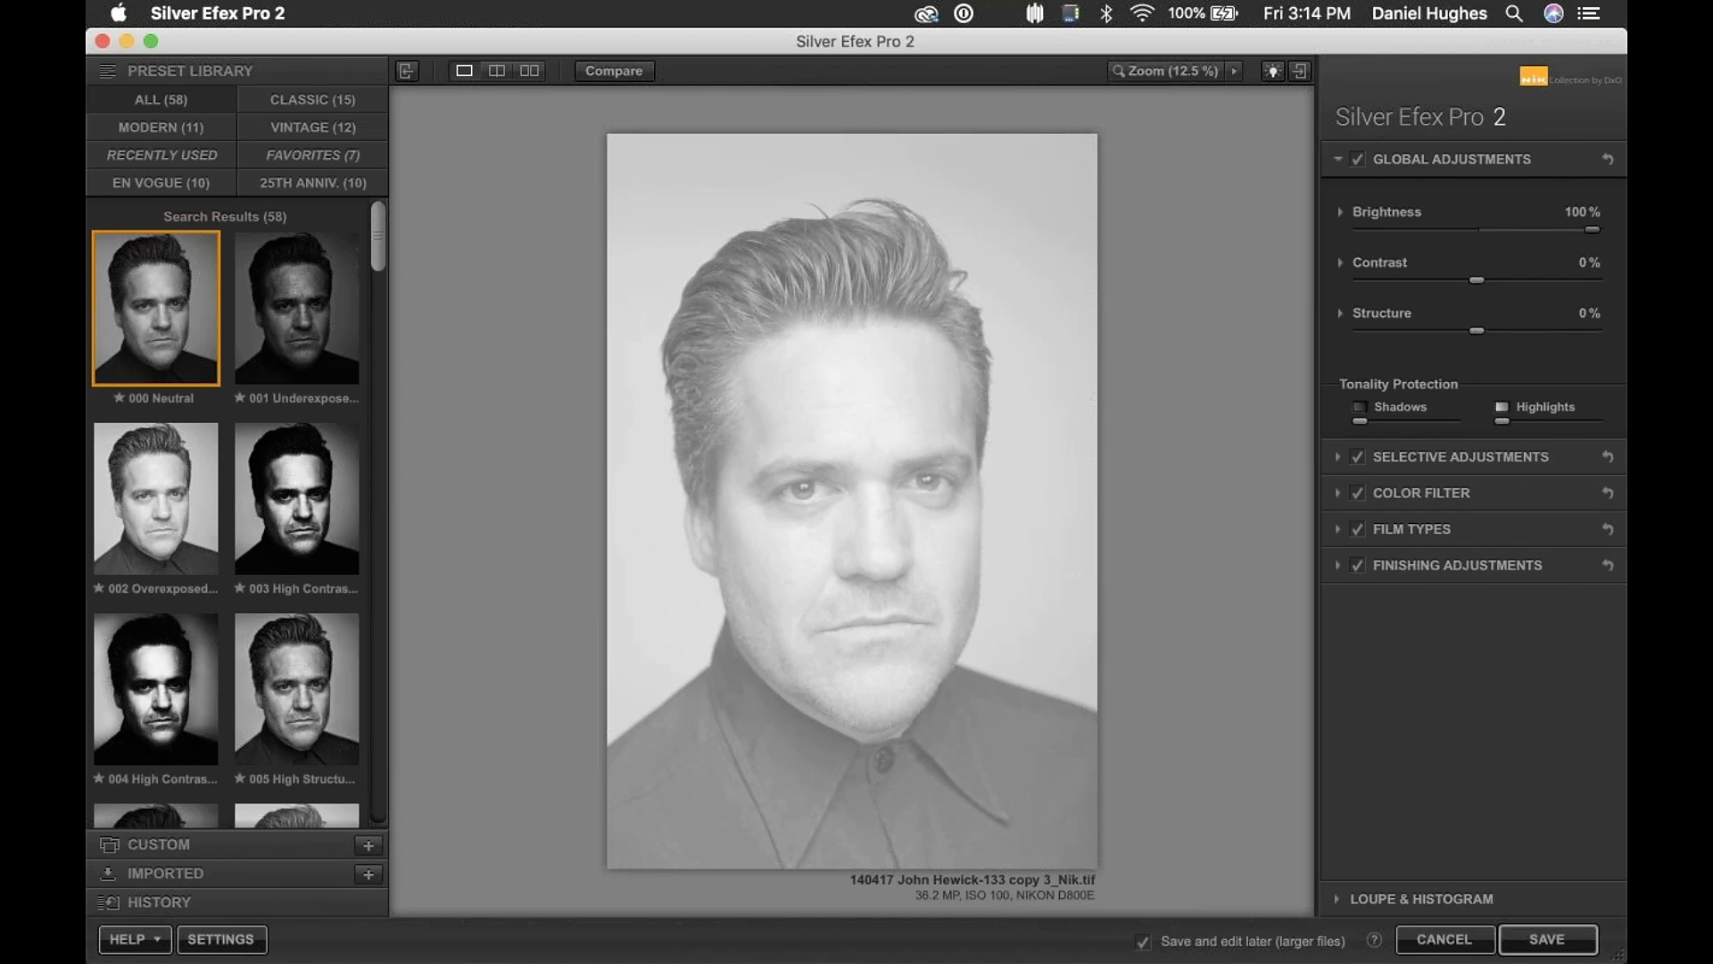
{"action": "left_click_drag", "start_coordinate": [1579, 229], "coordinate": [1362, 235]}
{"action": "double_click", "coordinate": [1362, 235]}
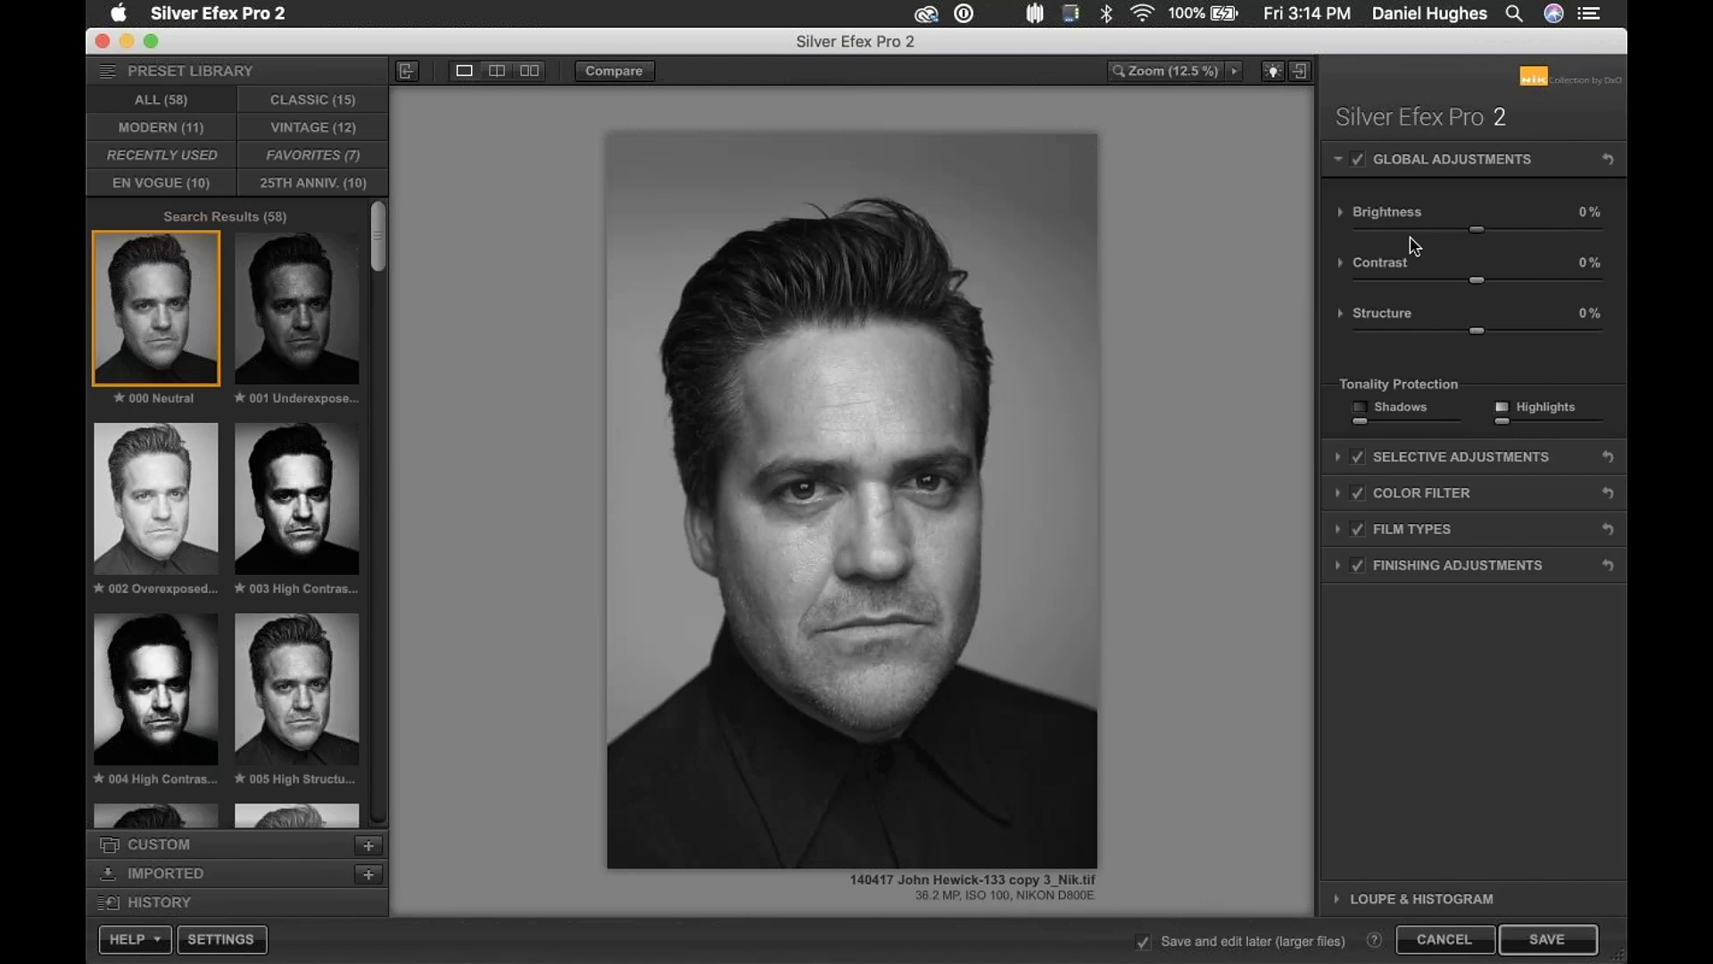
- Set the individual Brightness values to Highlights 44%, Midtones 7% and Shadows 4%, testing Shadows at -100% on the way
{"action": "left_click", "coordinate": [1341, 214]}
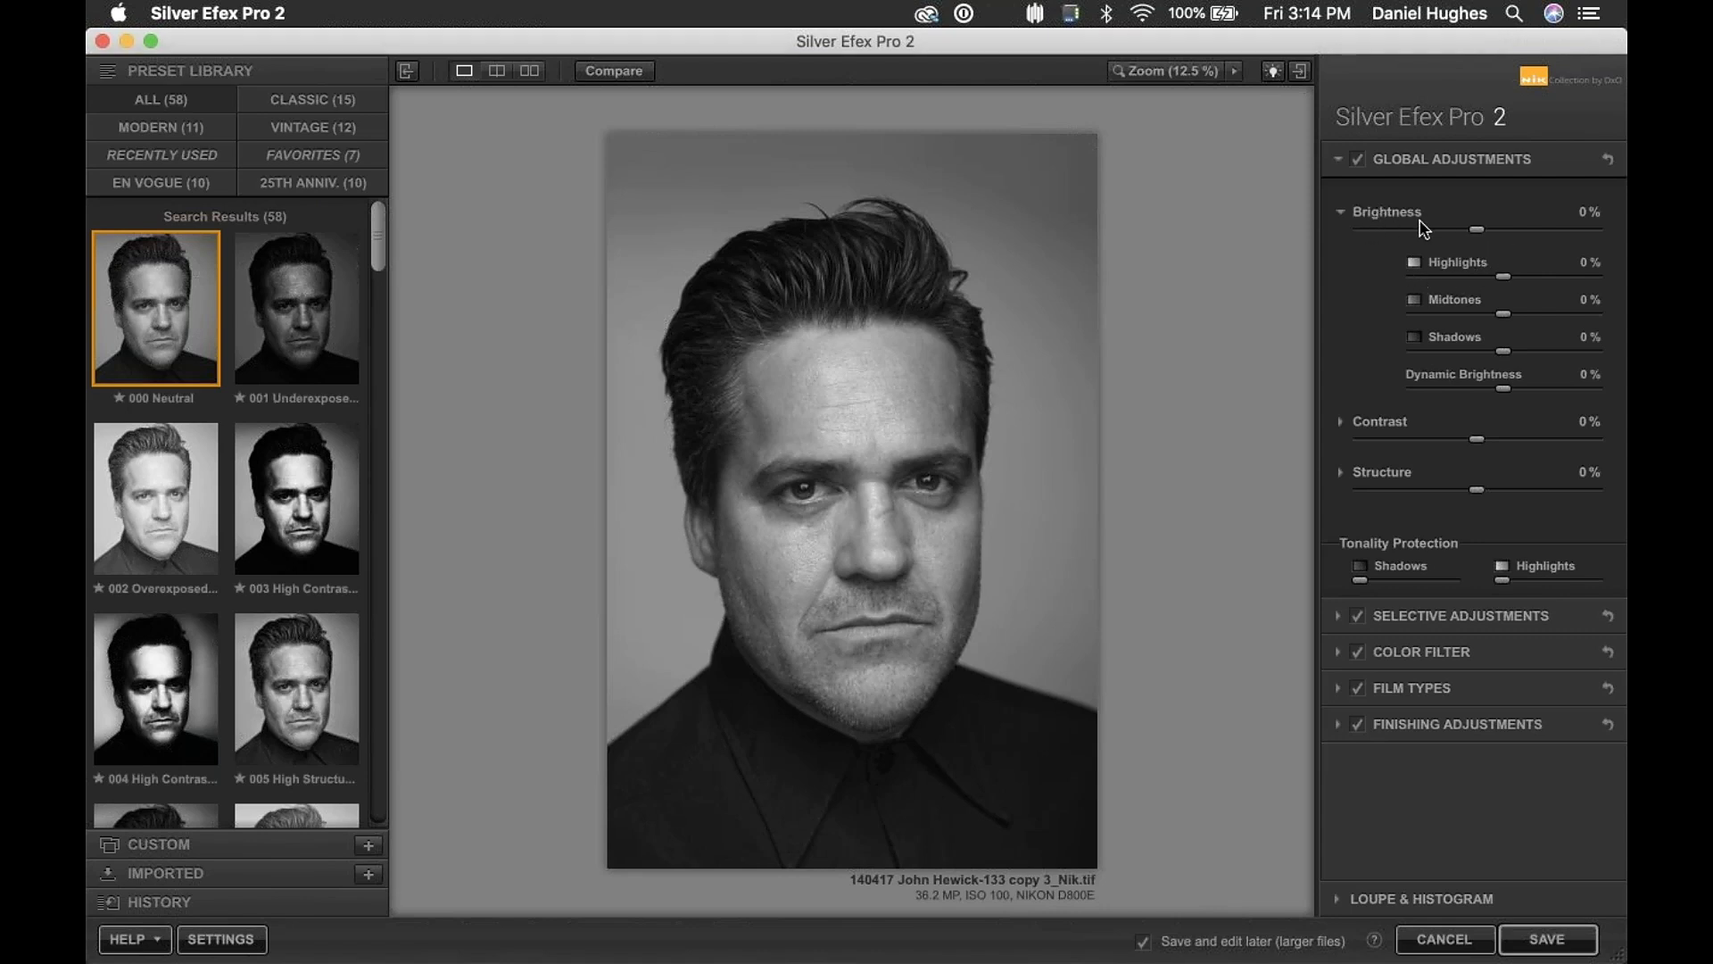
{"action": "left_click_drag", "start_coordinate": [1503, 276], "coordinate": [1479, 328]}
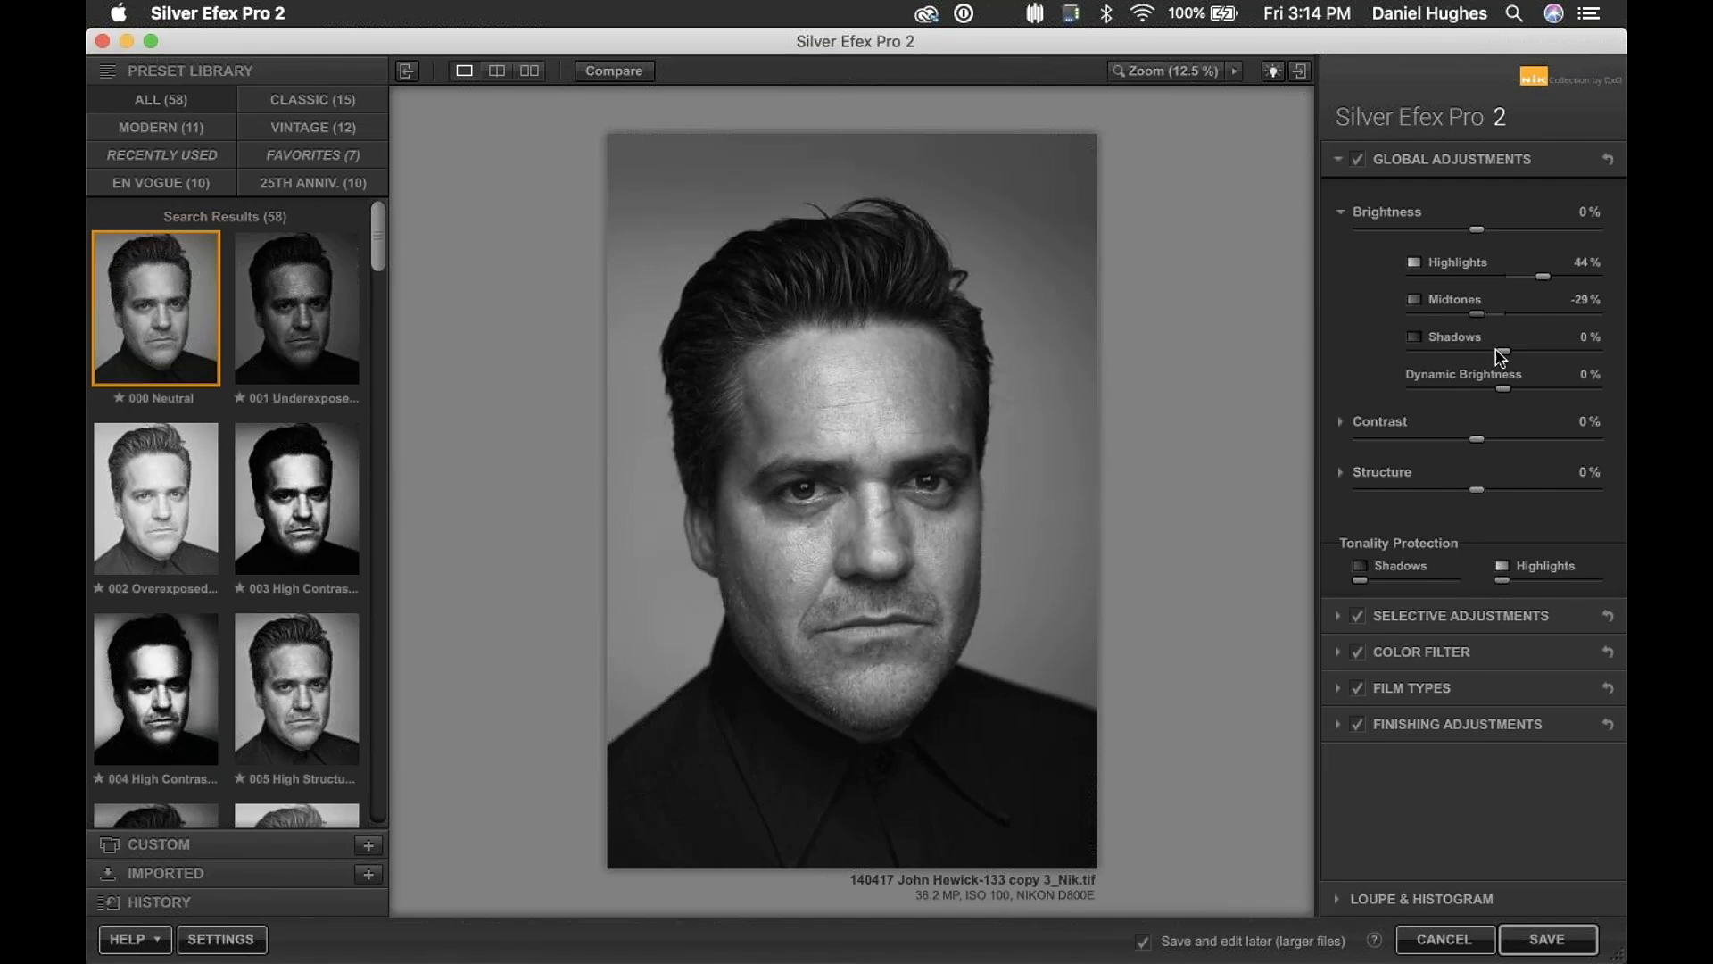
{"action": "left_click_drag", "start_coordinate": [1506, 355], "coordinate": [1422, 368]}
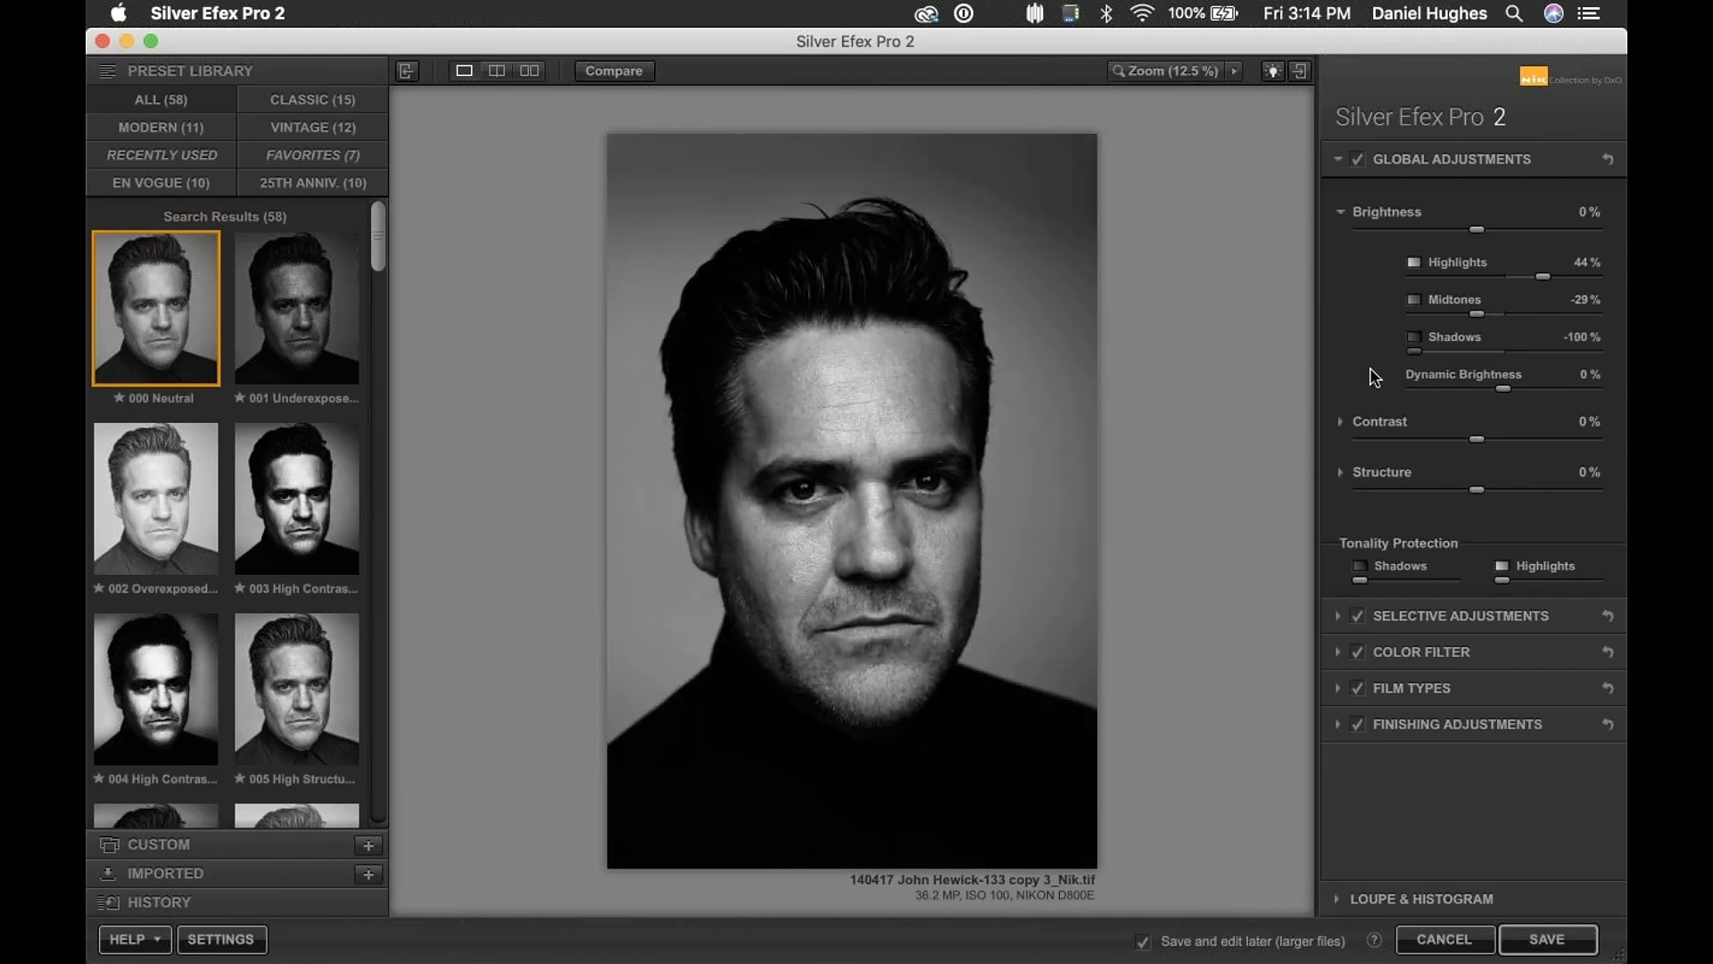
{"action": "left_click", "coordinate": [1501, 354]}
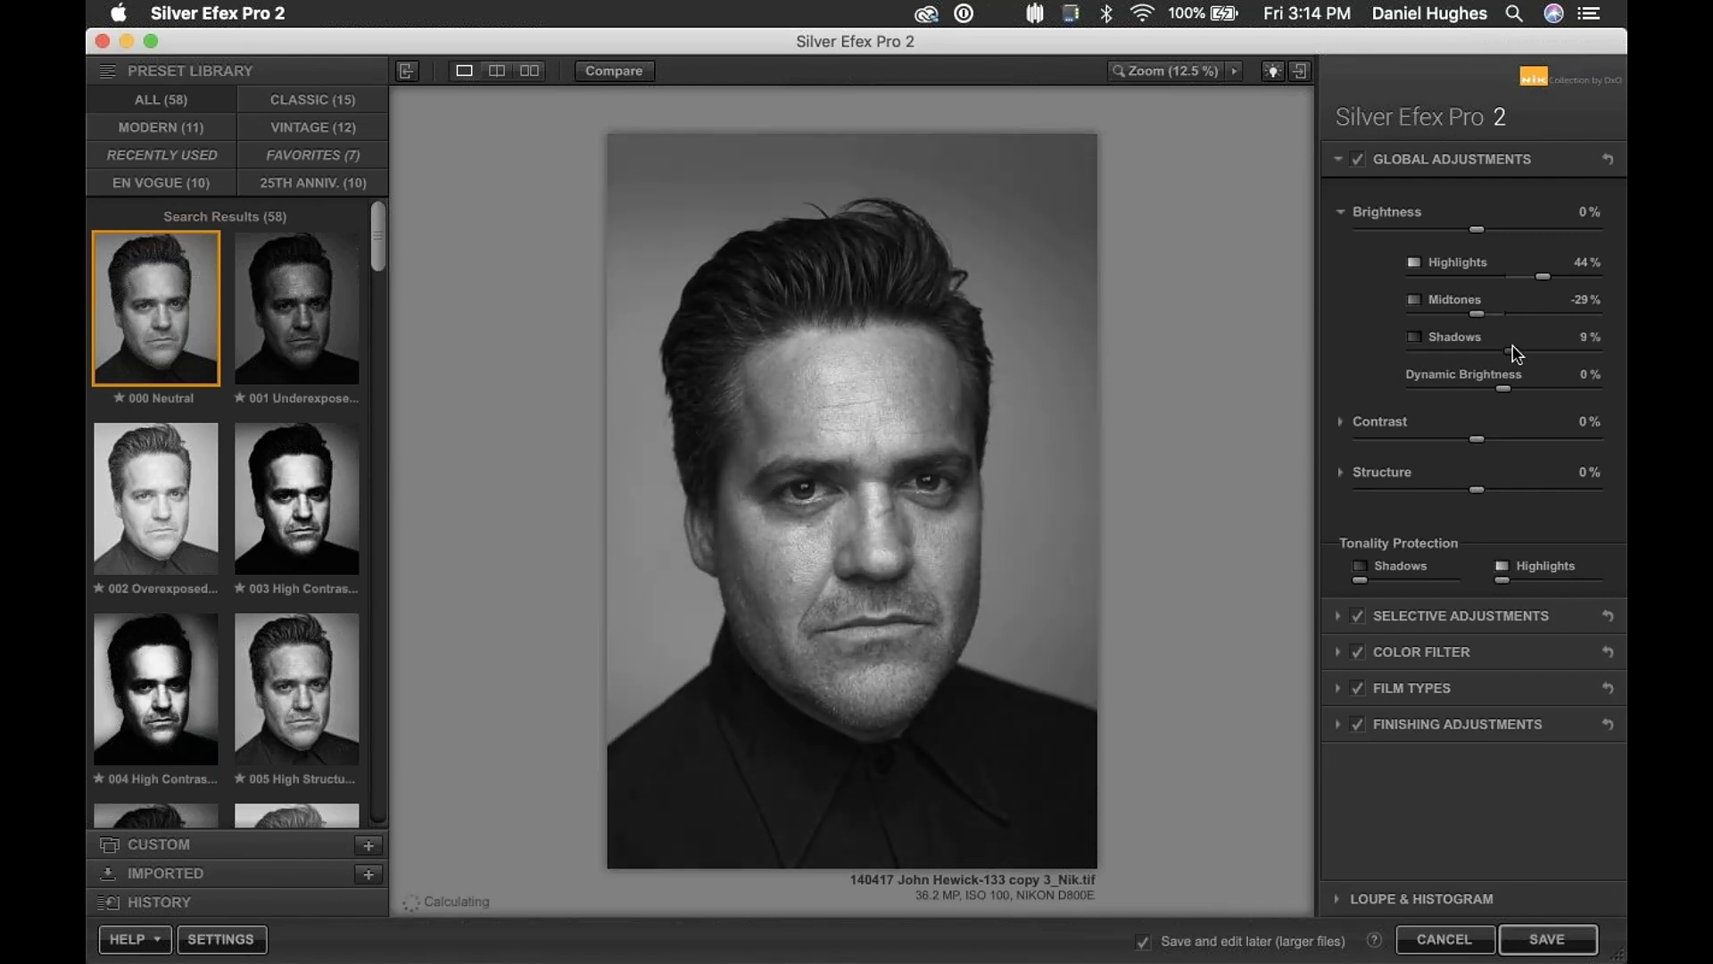
{"action": "left_click_drag", "start_coordinate": [1477, 314], "coordinate": [1507, 313]}
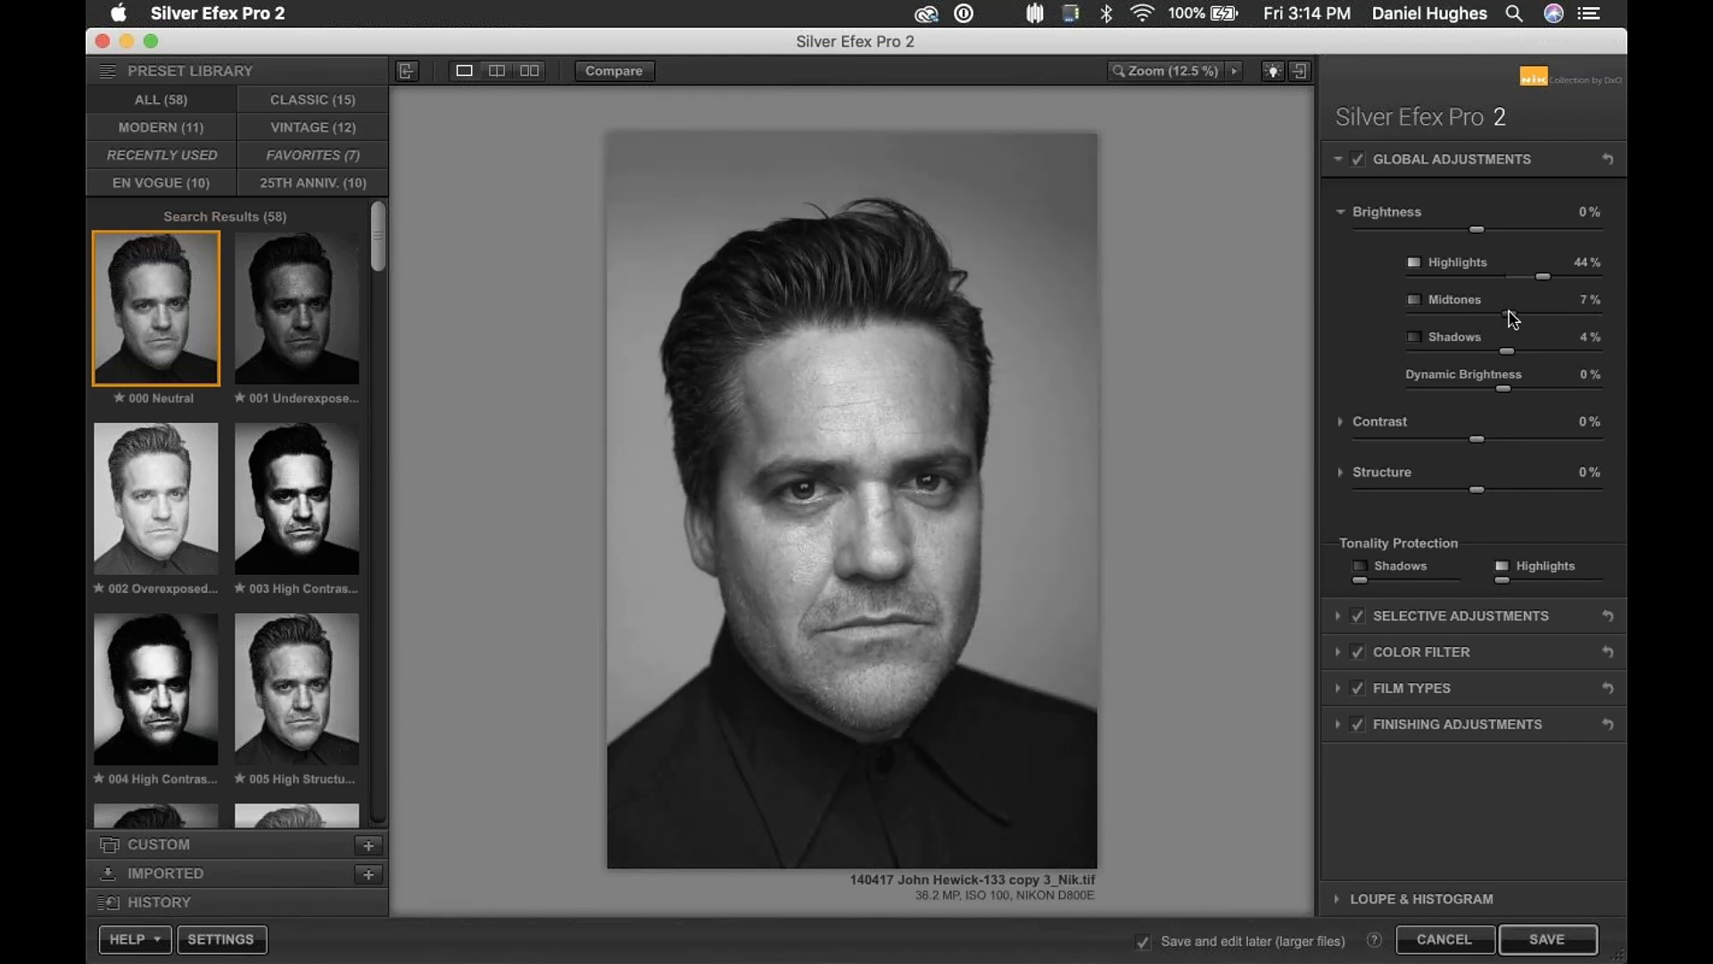
- Test the Brightness Shadows at -100%, and settle on Shadows -7% and Midtones 3%
{"action": "left_click_drag", "start_coordinate": [1508, 352], "coordinate": [1391, 361]}
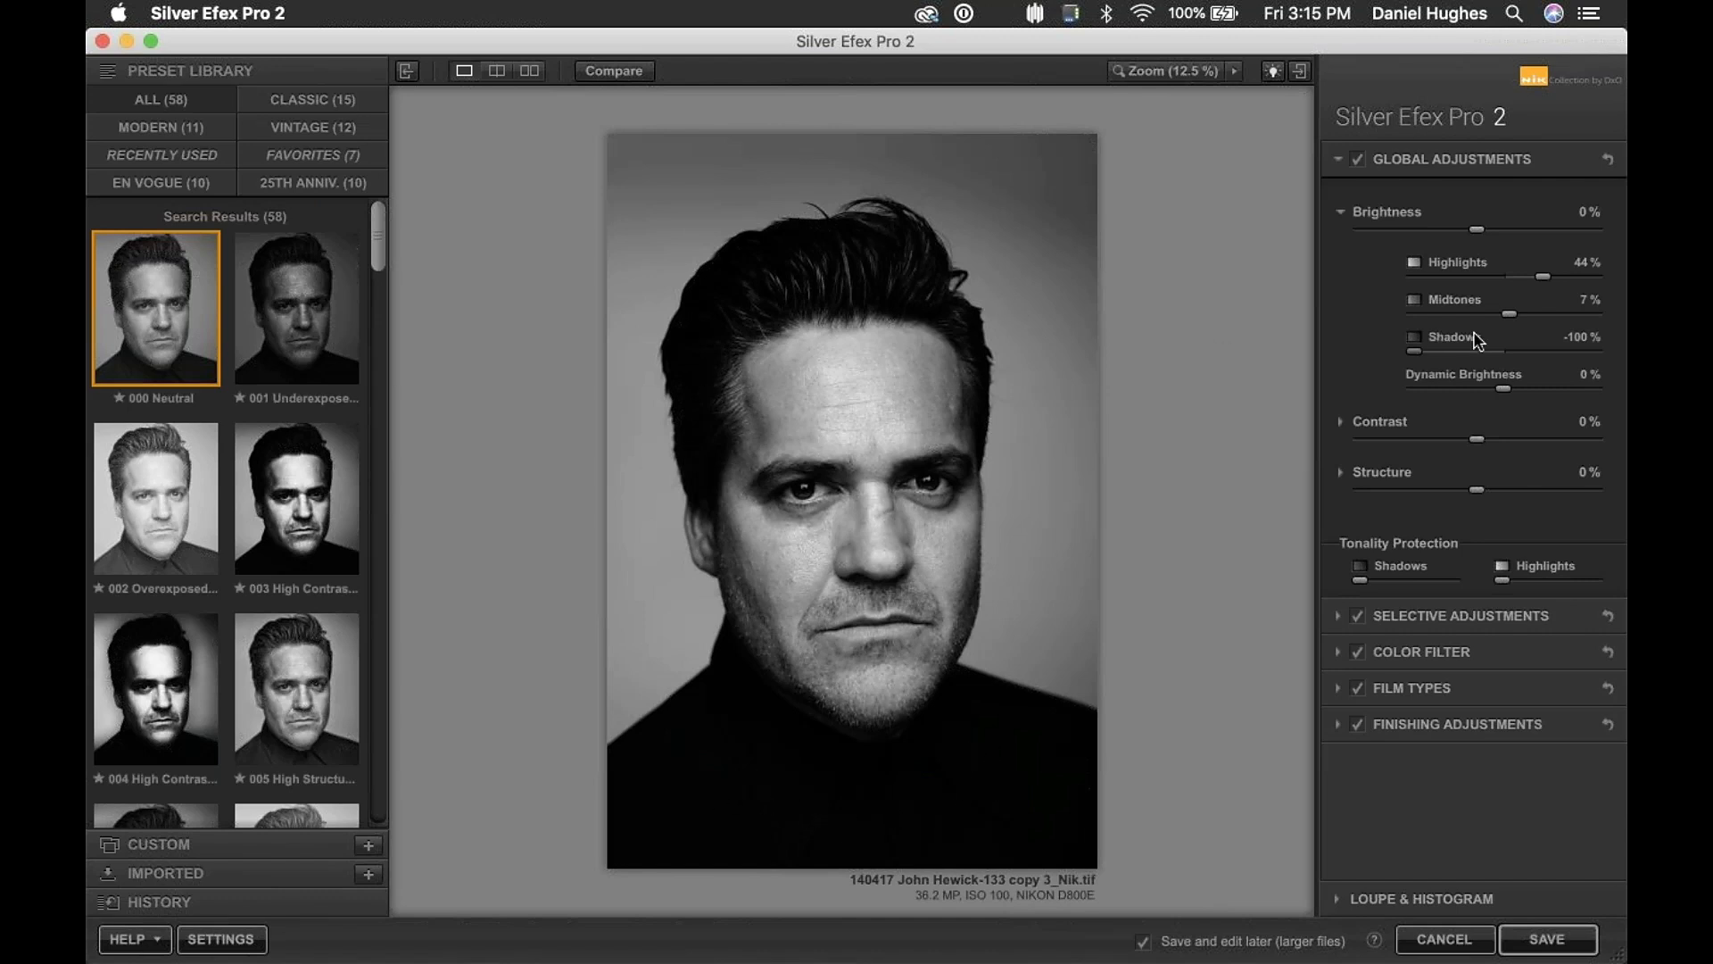
{"action": "left_click_drag", "start_coordinate": [1415, 351], "coordinate": [1499, 354]}
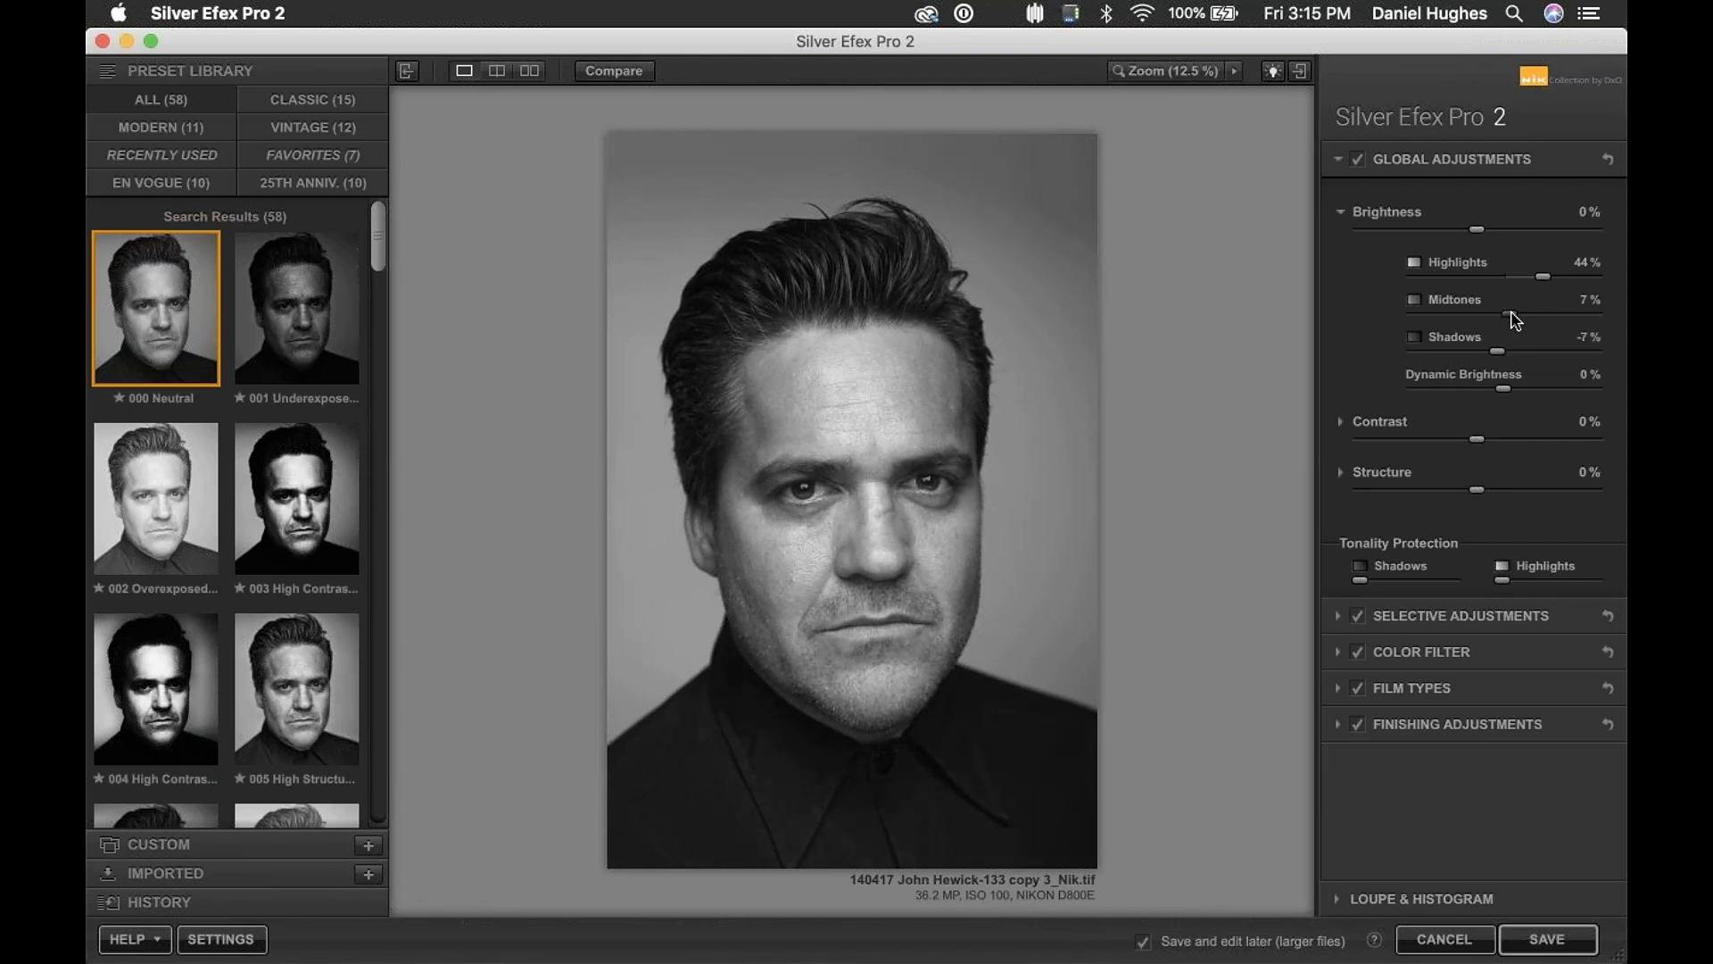
{"action": "left_click_drag", "start_coordinate": [1512, 314], "coordinate": [1508, 311]}
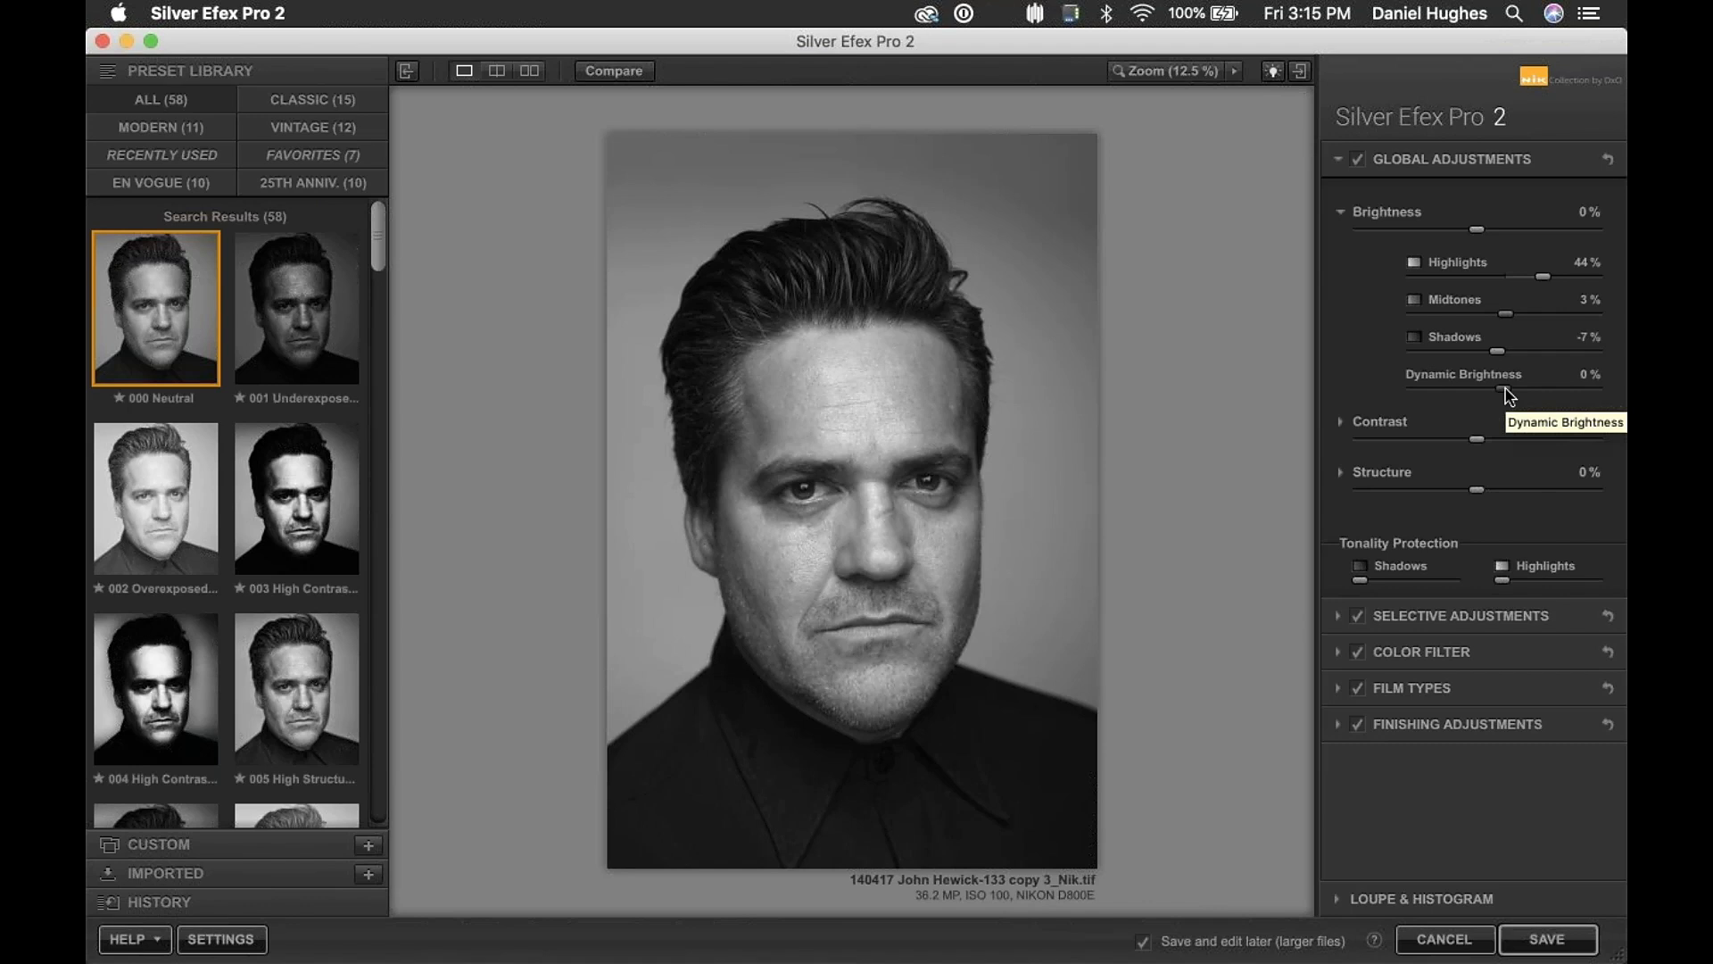
- Try Dynamic Brightness at 100% and -100%, settle on a slightly negative value and collapse the Brightness controls
{"action": "left_click_drag", "start_coordinate": [1507, 395], "coordinate": [1624, 397]}
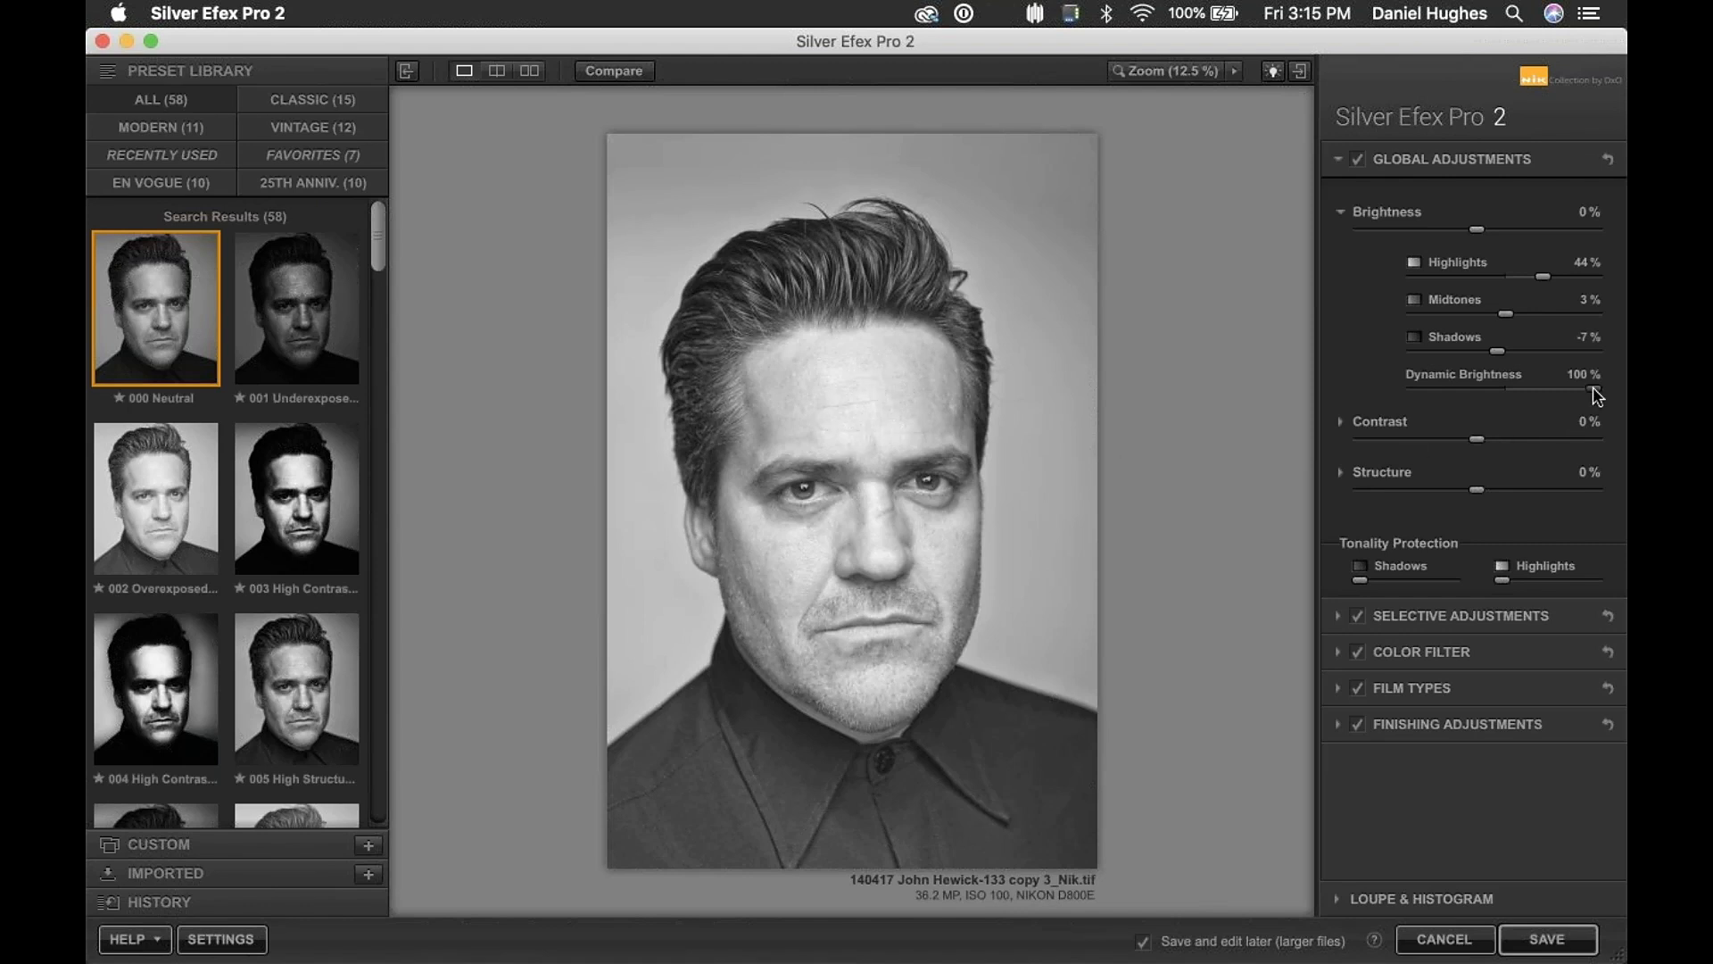
{"action": "left_click_drag", "start_coordinate": [1597, 397], "coordinate": [1347, 410]}
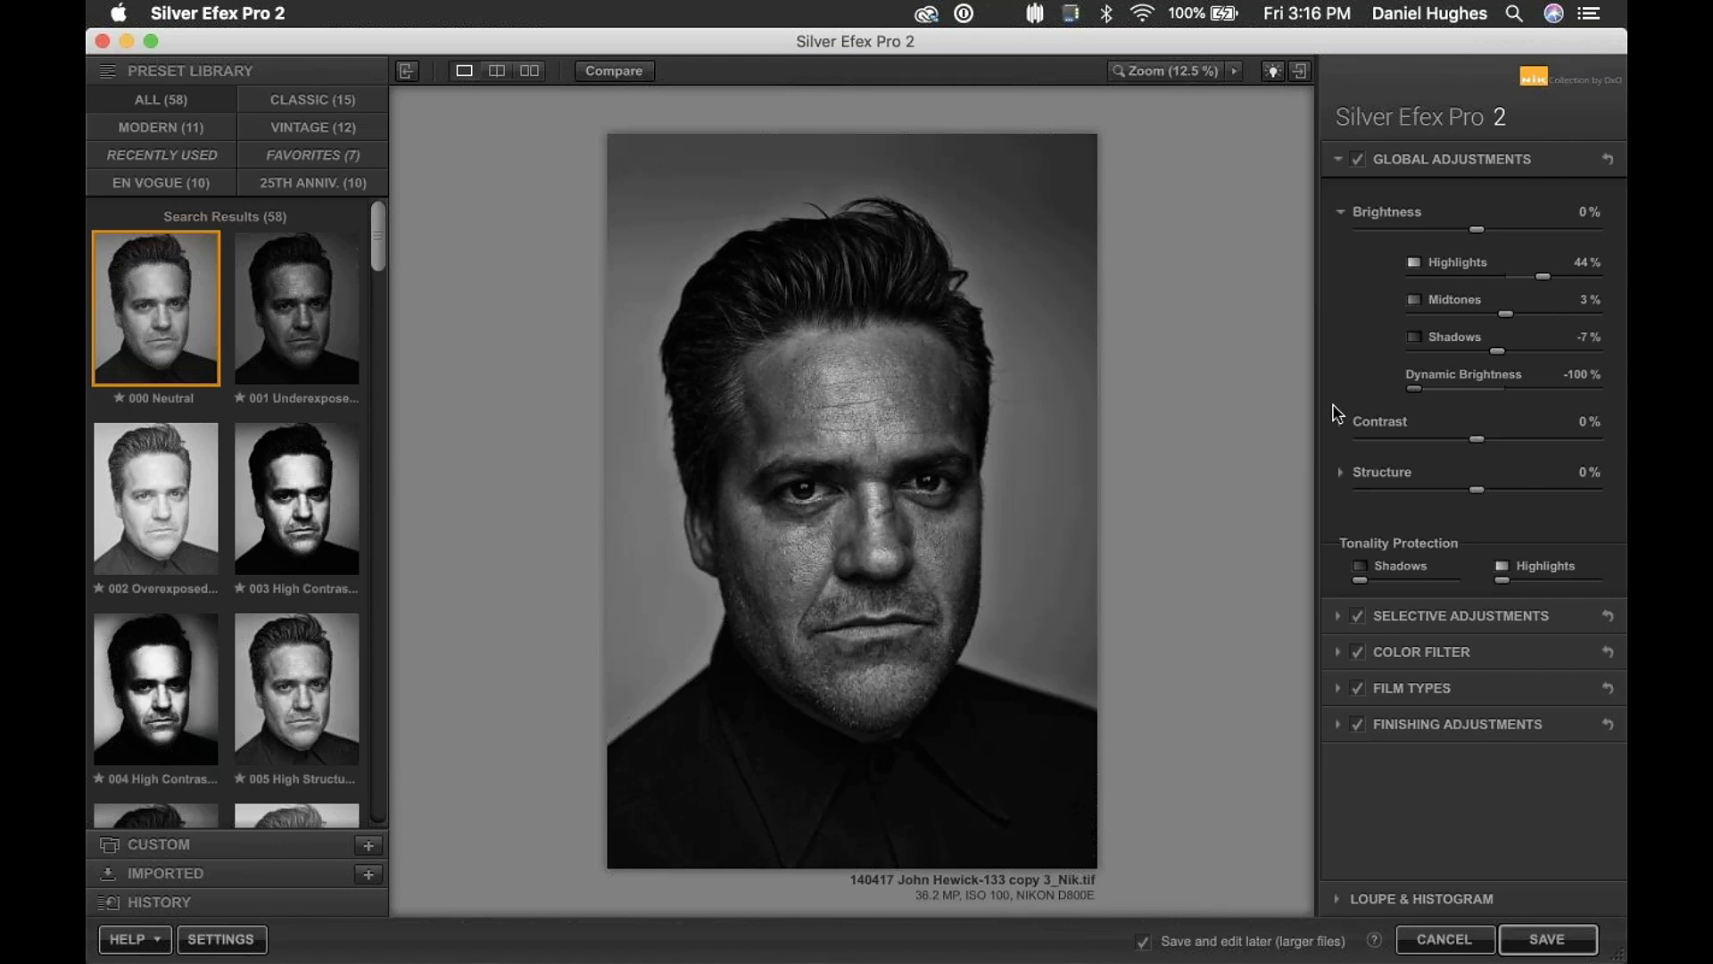
{"action": "mouse_move", "coordinate": [1419, 393]}
{"action": "left_mouse_down"}
{"action": "mouse_move", "coordinate": [1471, 387]}
{"action": "mouse_move", "coordinate": [1407, 389]}
{"action": "left_mouse_up"}
{"action": "left_click_drag", "start_coordinate": [1416, 389], "coordinate": [1485, 393]}
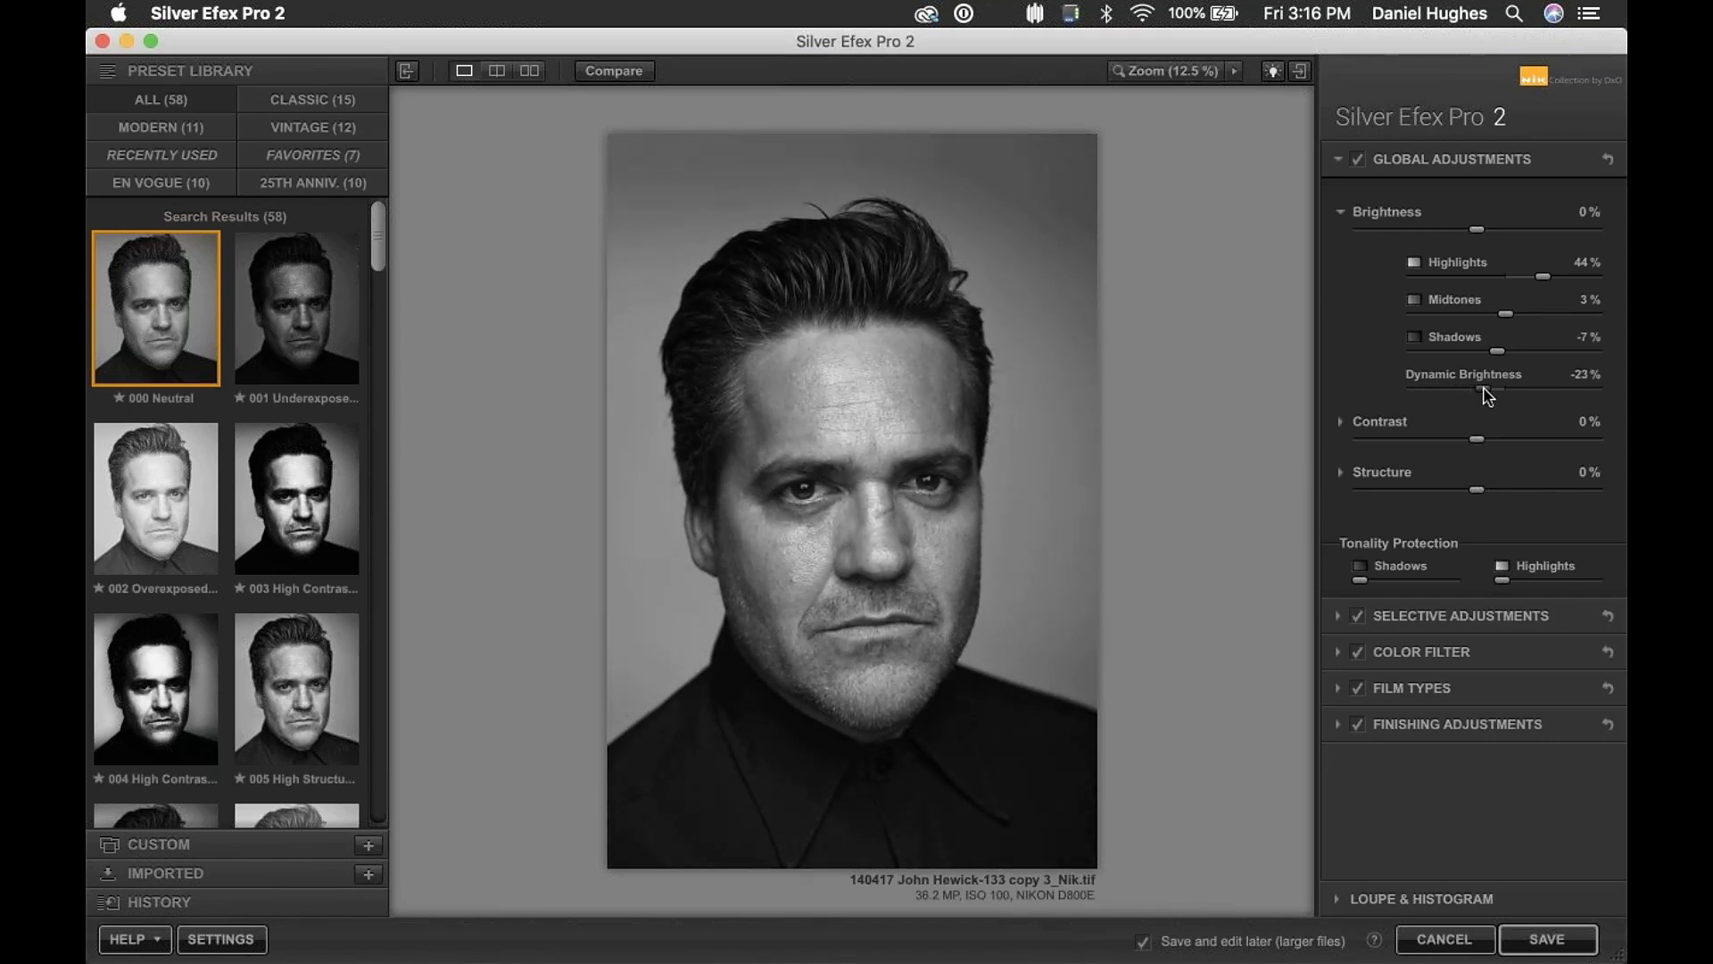
{"action": "left_click_drag", "start_coordinate": [1483, 385], "coordinate": [1491, 385]}
{"action": "left_click_drag", "start_coordinate": [1490, 389], "coordinate": [1491, 390]}
{"action": "left_click", "coordinate": [1378, 215]}
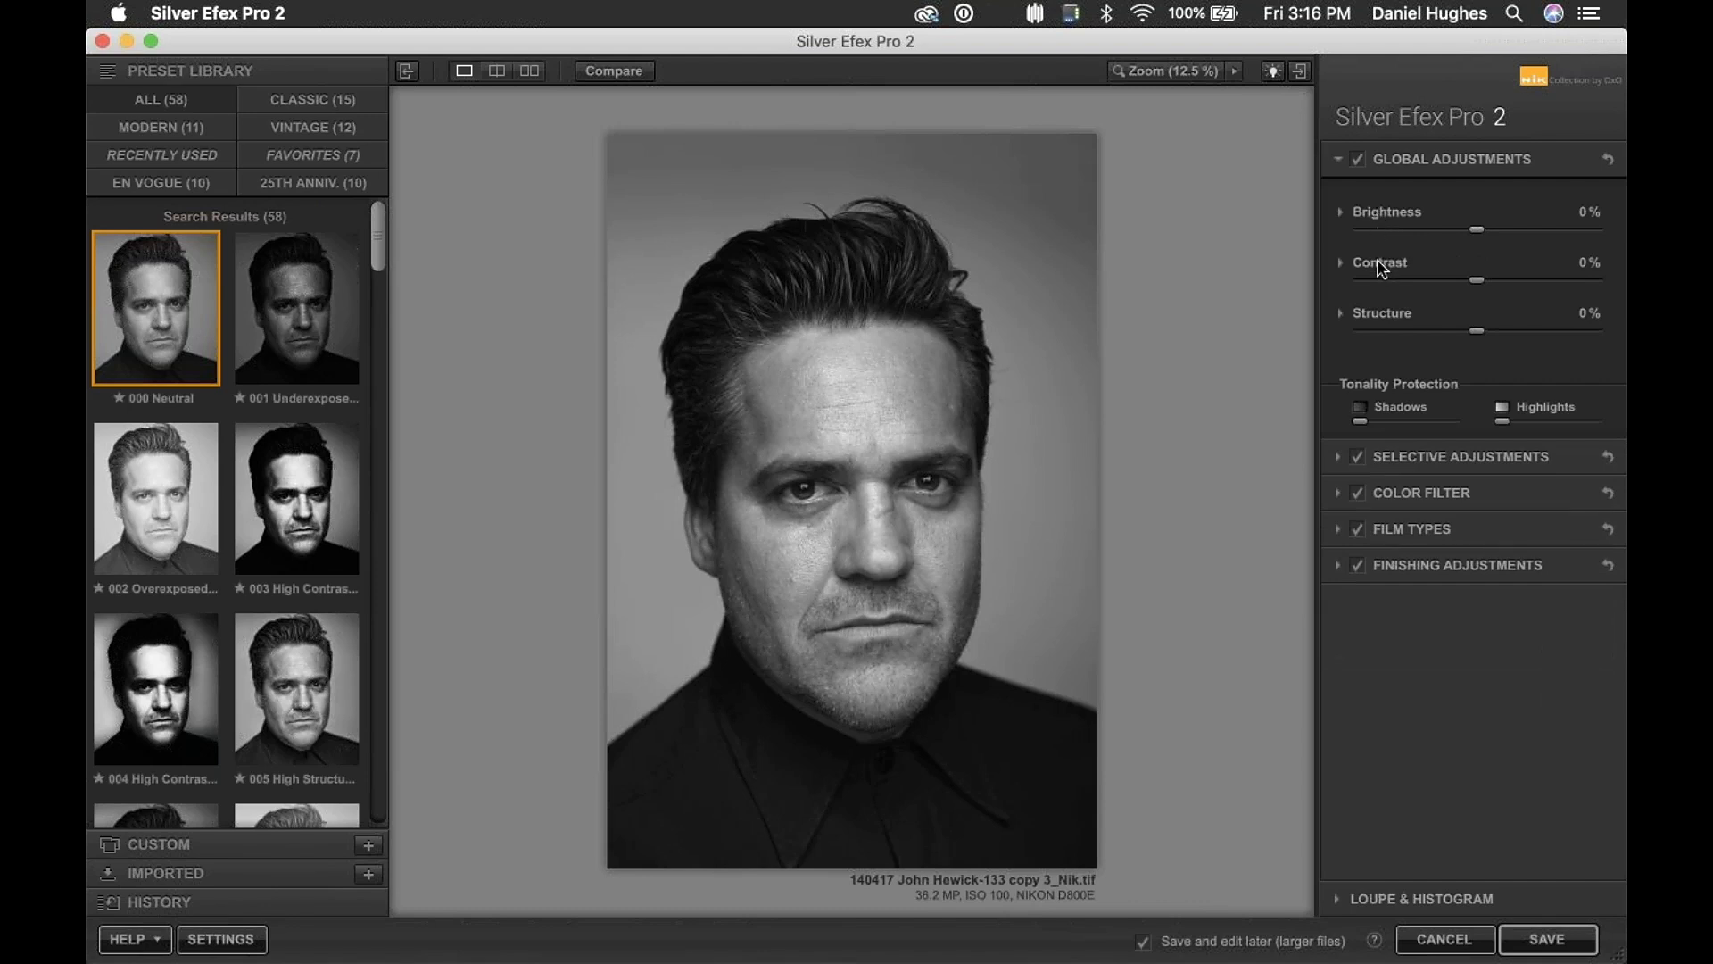
- Try the overall Contrast at -100% and reset it to 0%
{"action": "left_click", "coordinate": [1381, 265]}
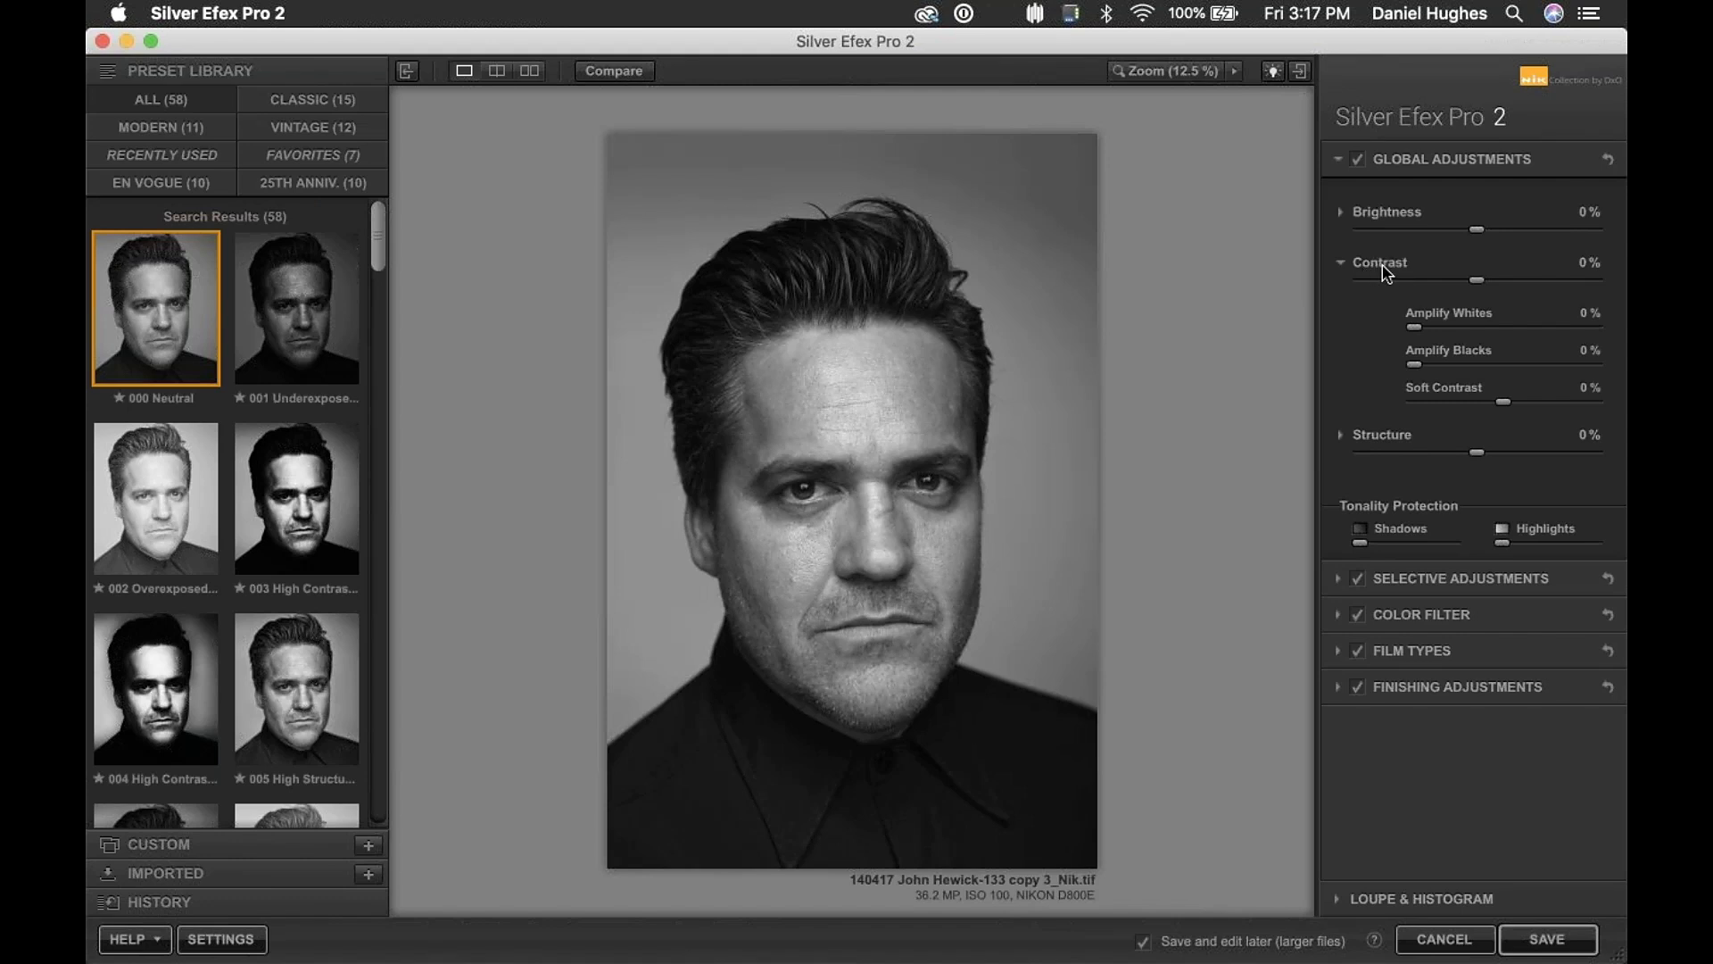
{"action": "left_click", "coordinate": [1388, 266]}
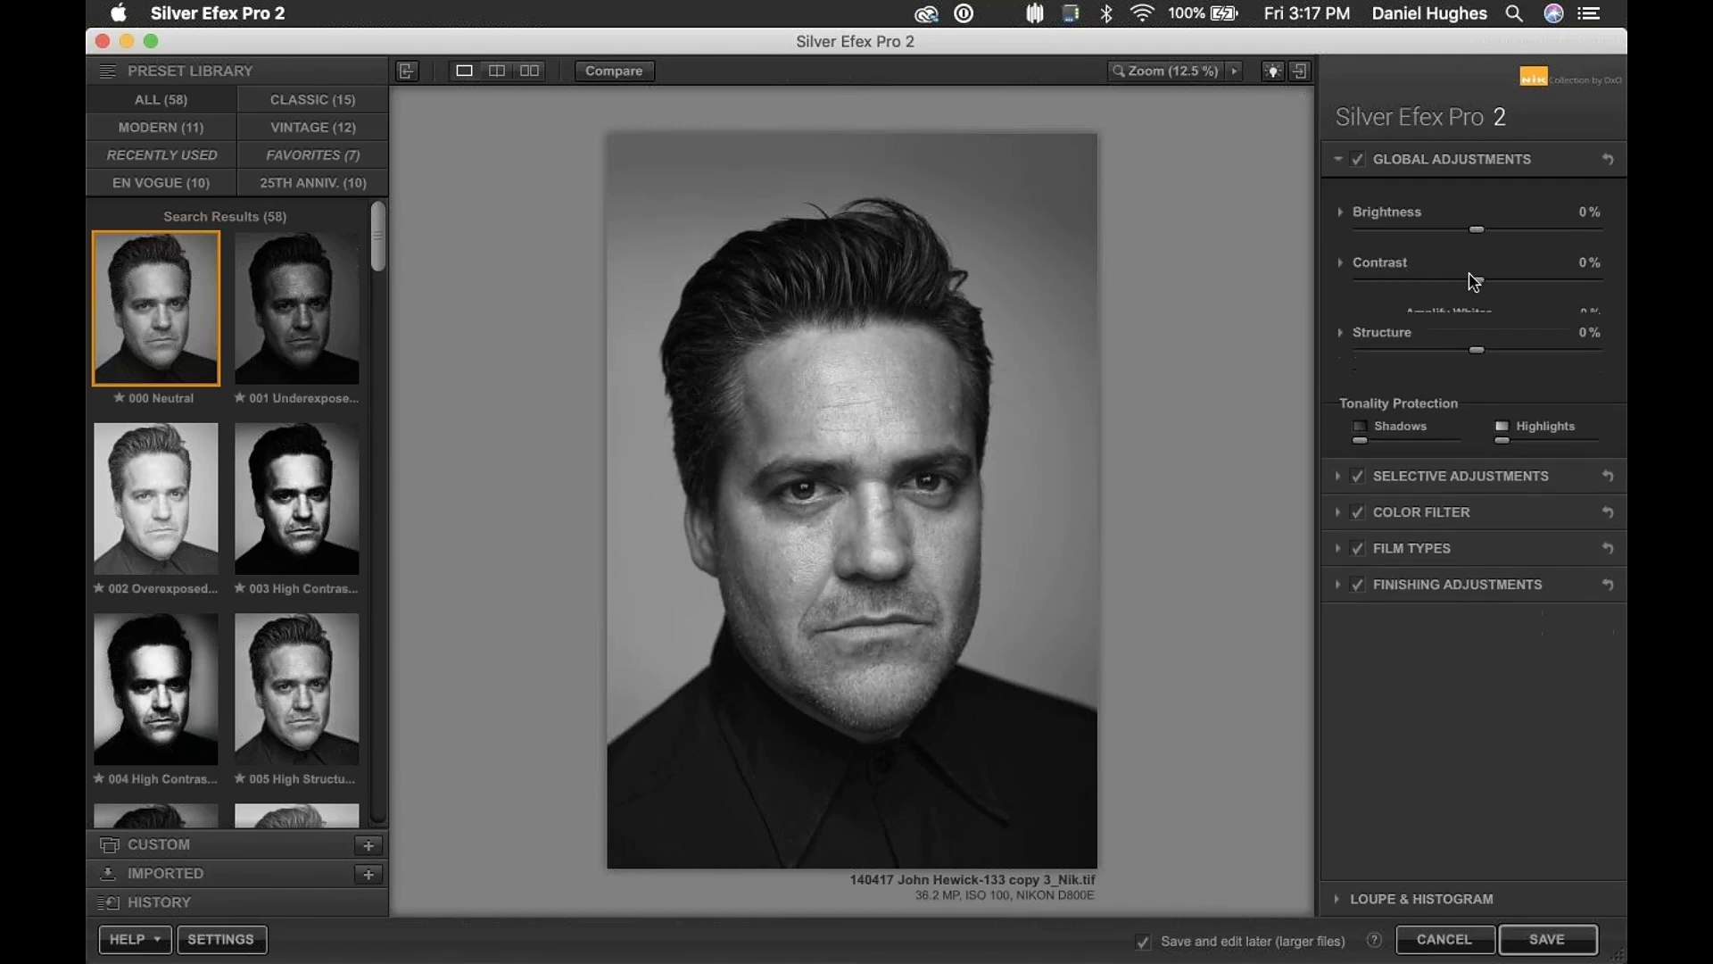
{"action": "left_click_drag", "start_coordinate": [1474, 280], "coordinate": [1308, 281]}
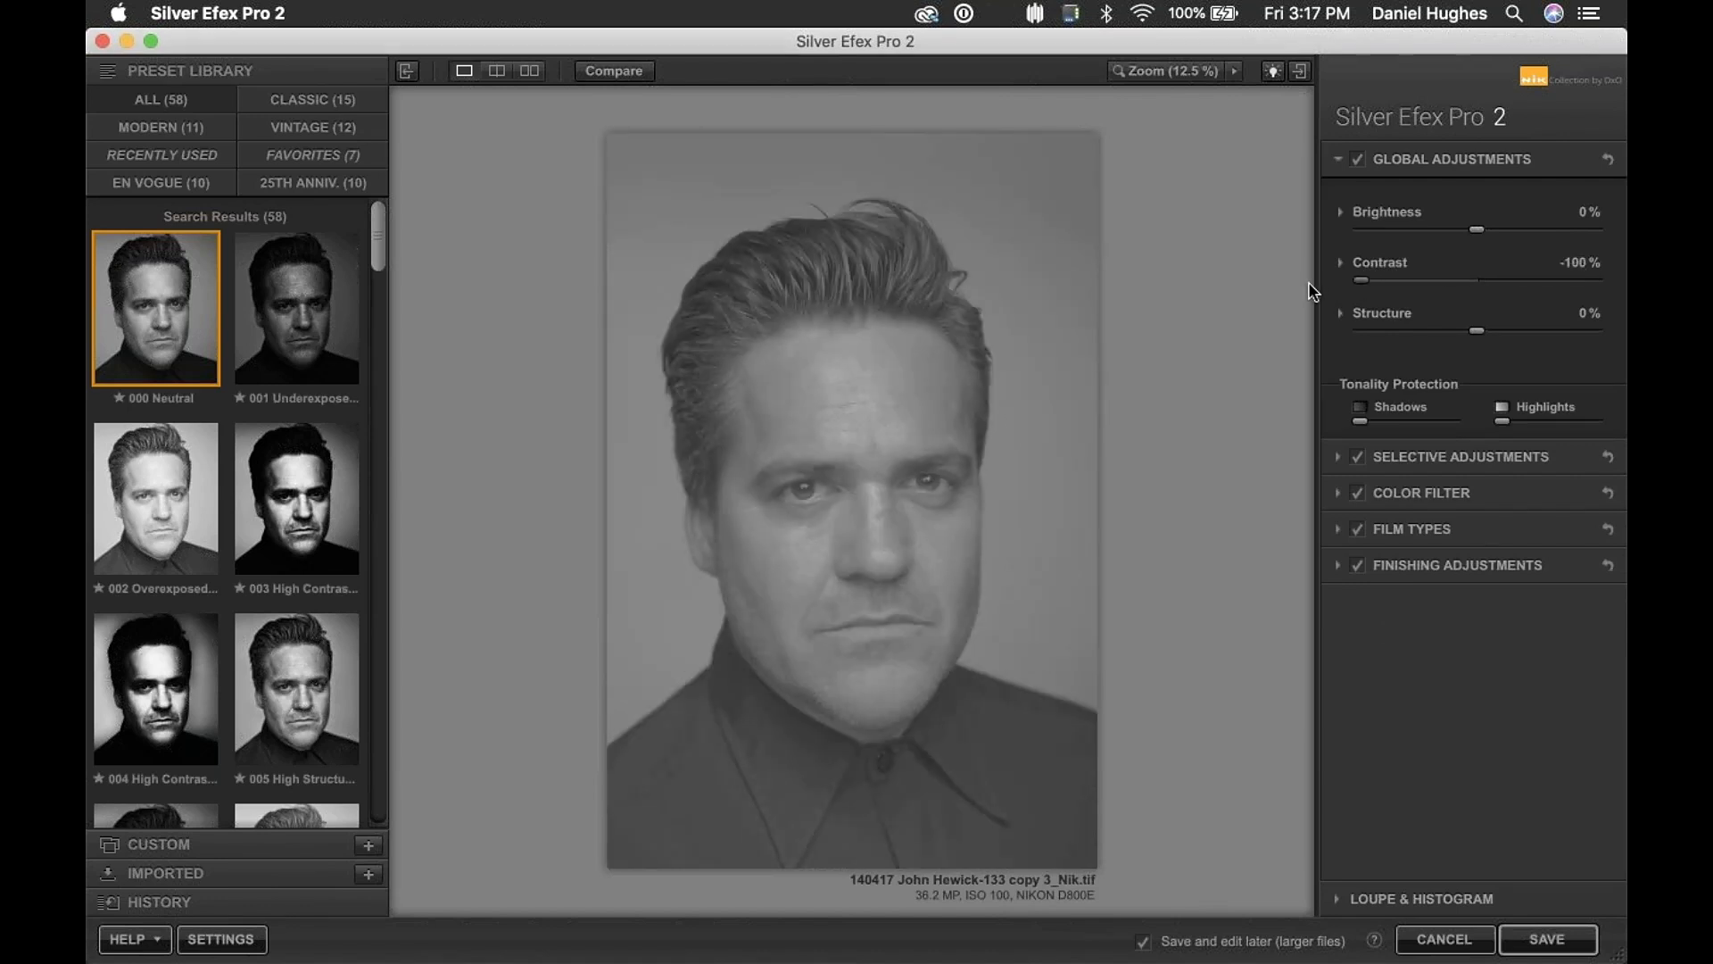
{"action": "double_click", "coordinate": [1362, 280]}
- Set Amplify Whites to 23% and Amplify Blacks to 25% in the individual Contrast controls
{"action": "left_click", "coordinate": [1340, 262]}
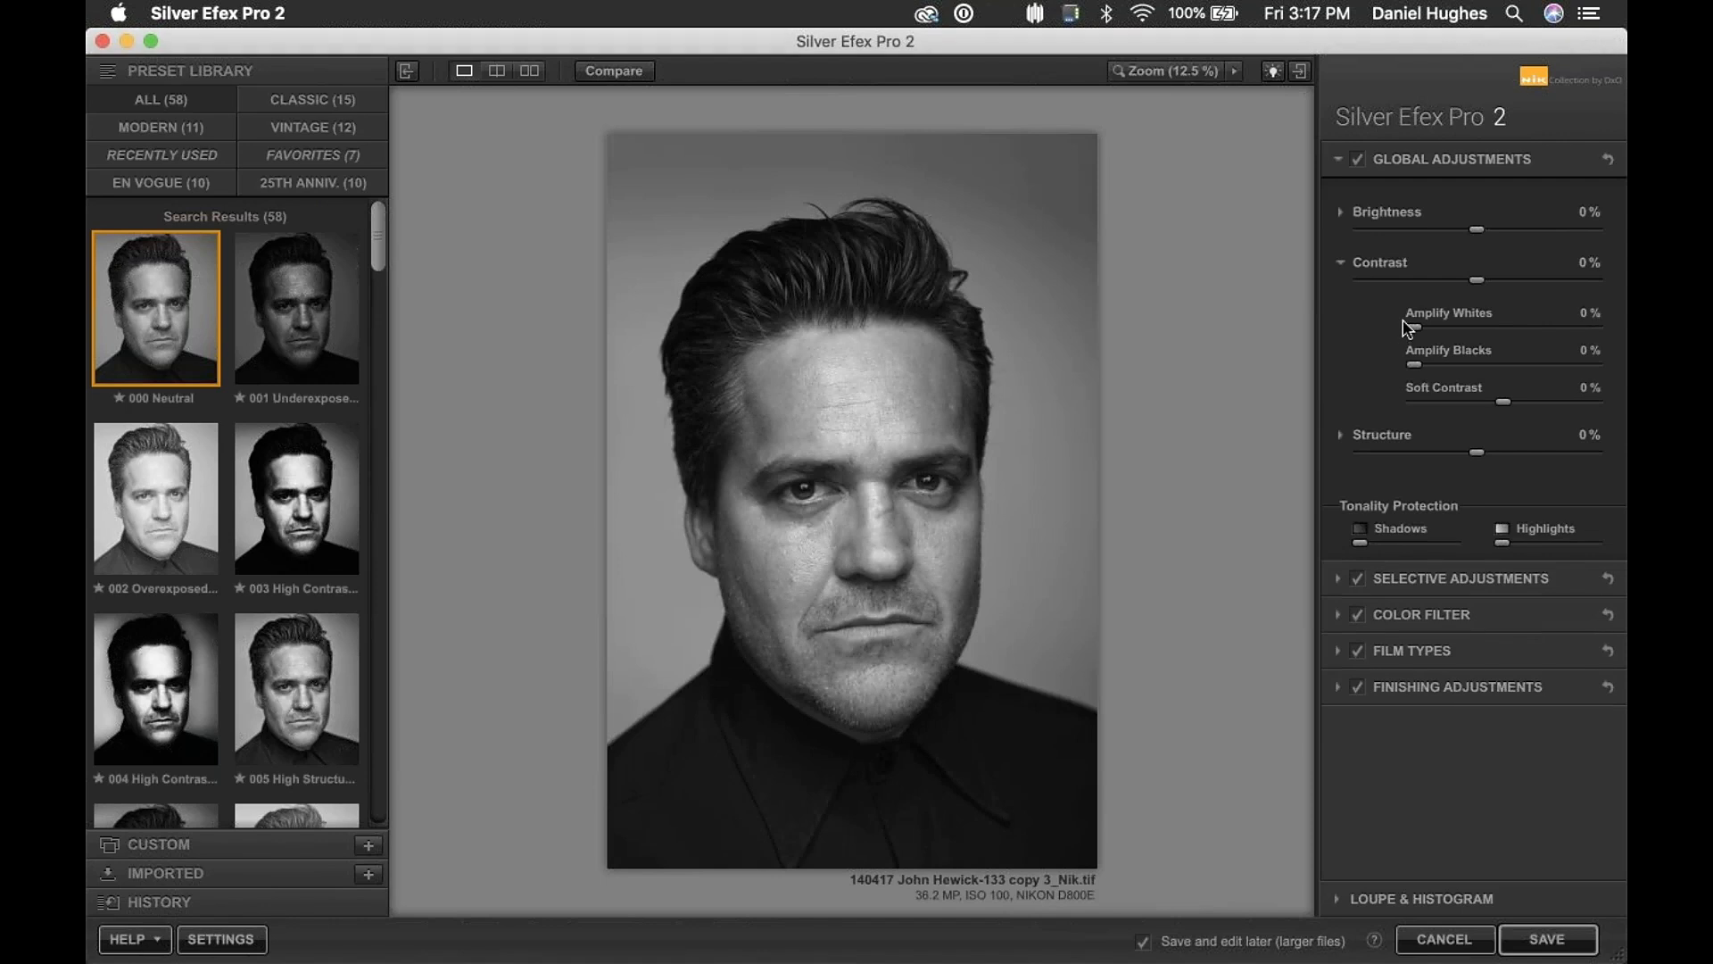
{"action": "left_click_drag", "start_coordinate": [1415, 332], "coordinate": [1354, 332]}
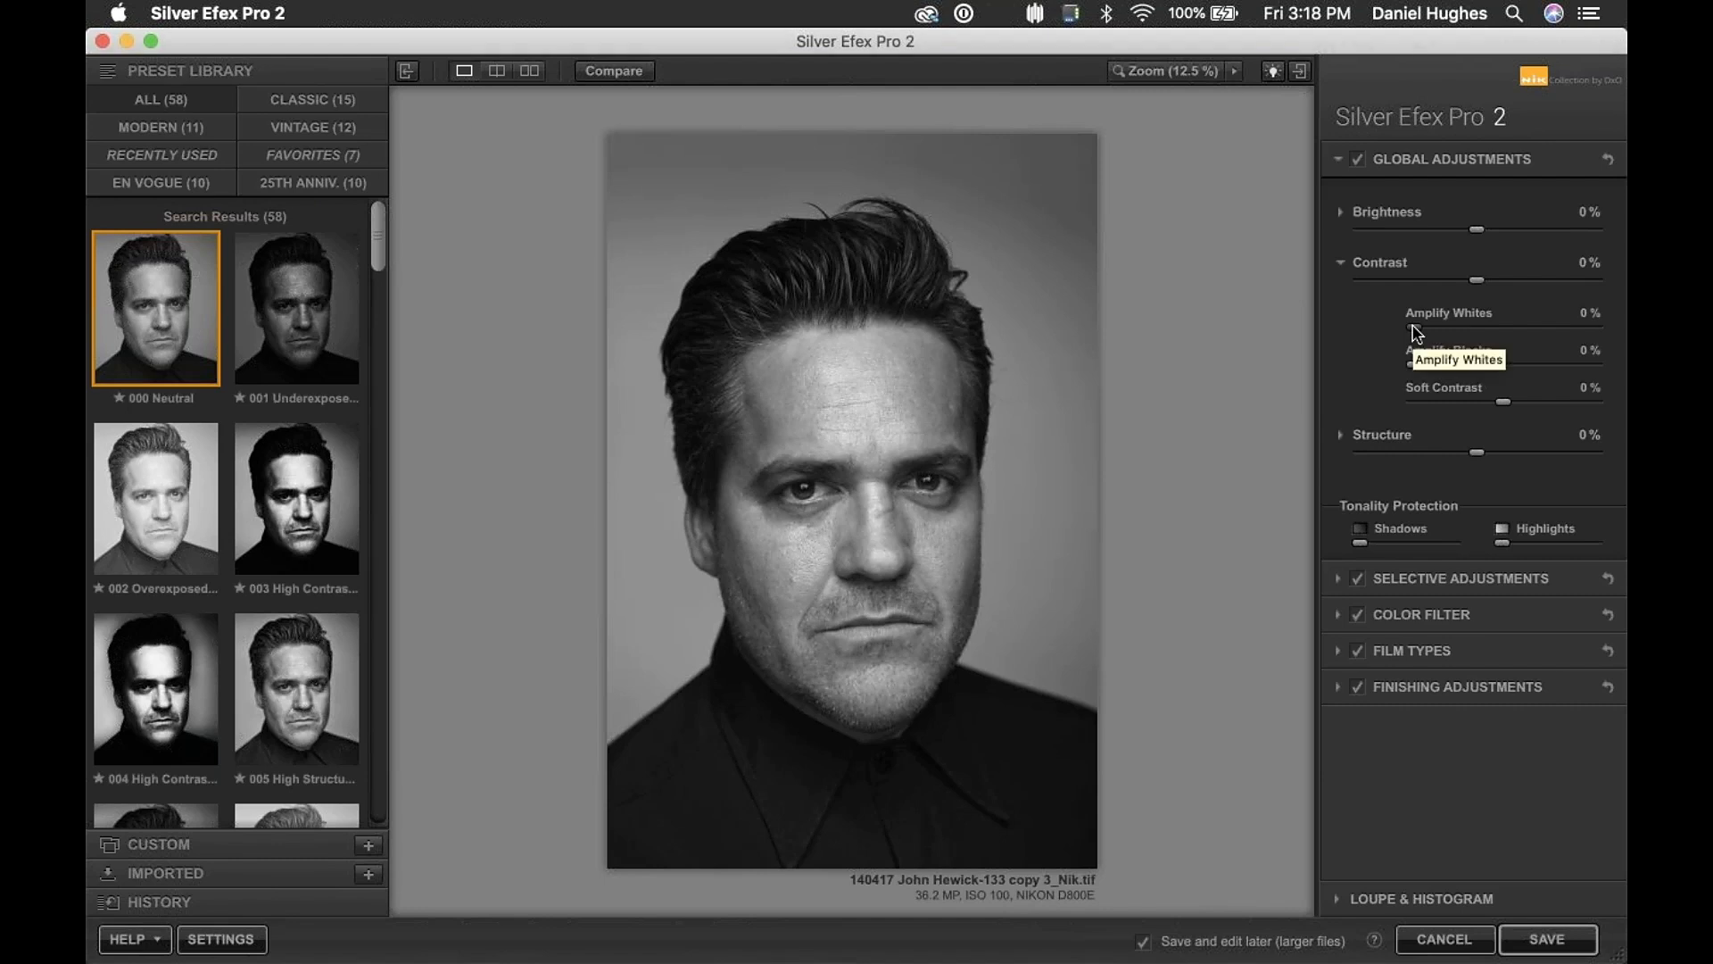
{"action": "left_click_drag", "start_coordinate": [1416, 333], "coordinate": [1496, 332]}
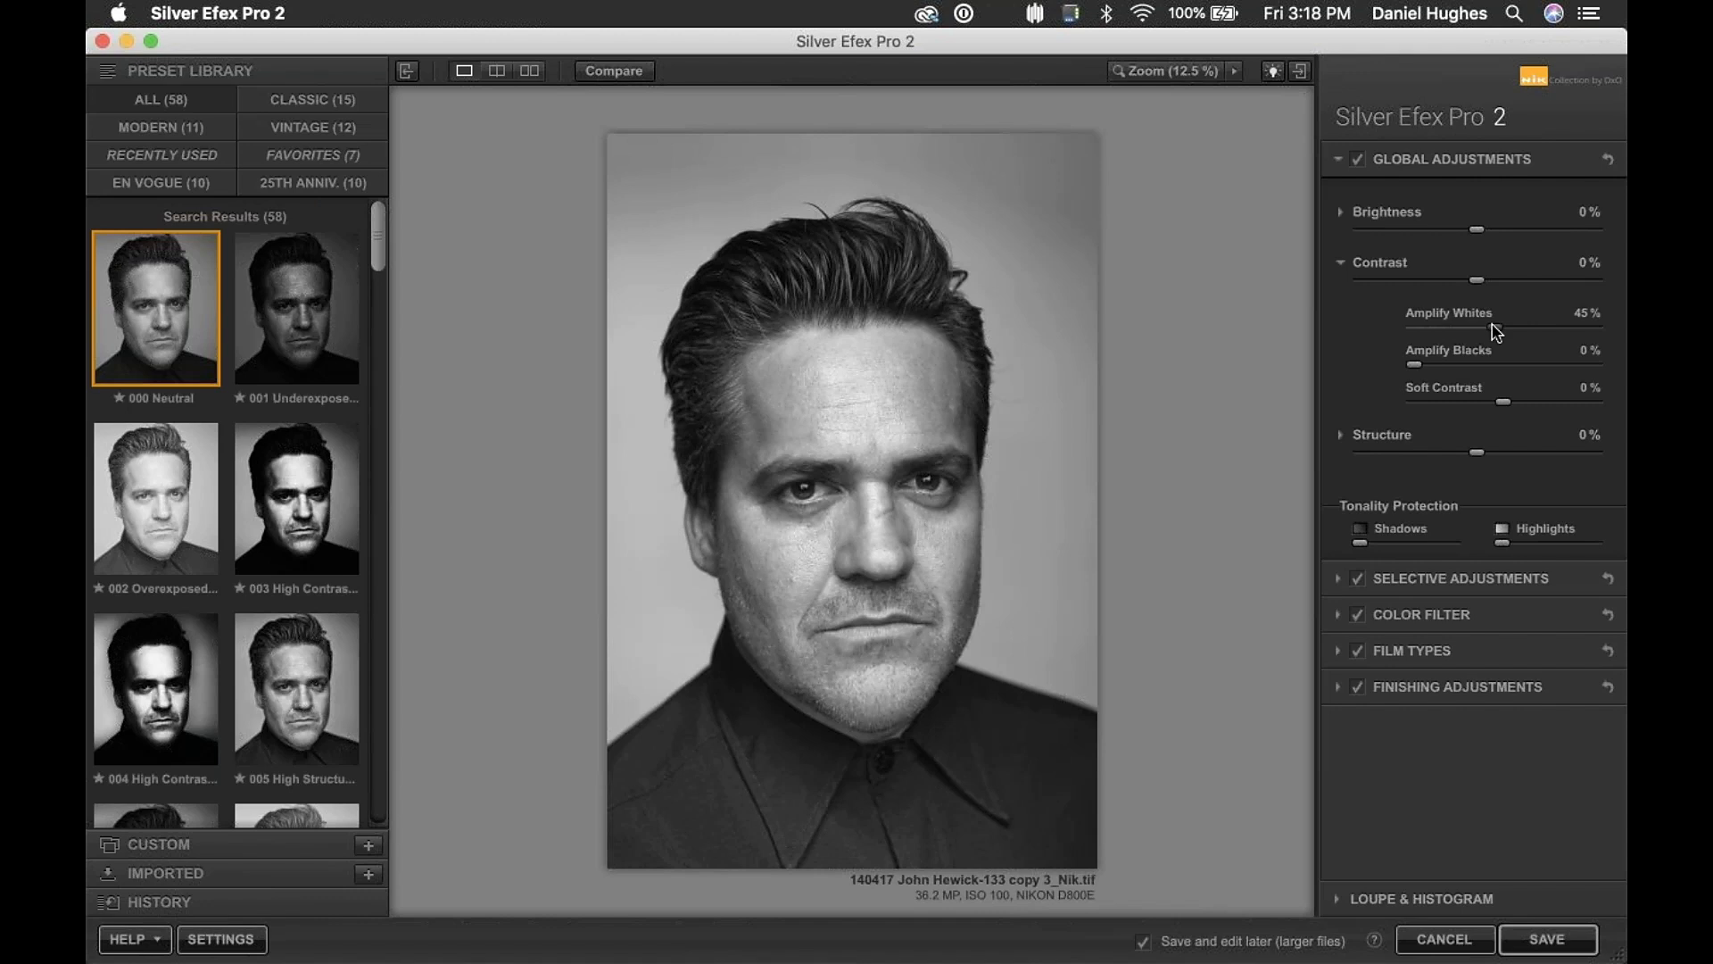
{"action": "mouse_move", "coordinate": [1497, 333]}
{"action": "left_mouse_down"}
{"action": "mouse_move", "coordinate": [1457, 336]}
{"action": "mouse_move", "coordinate": [1488, 333]}
{"action": "left_mouse_up"}
{"action": "left_click_drag", "start_coordinate": [1489, 333], "coordinate": [1507, 334]}
{"action": "left_click_drag", "start_coordinate": [1415, 365], "coordinate": [1476, 337]}
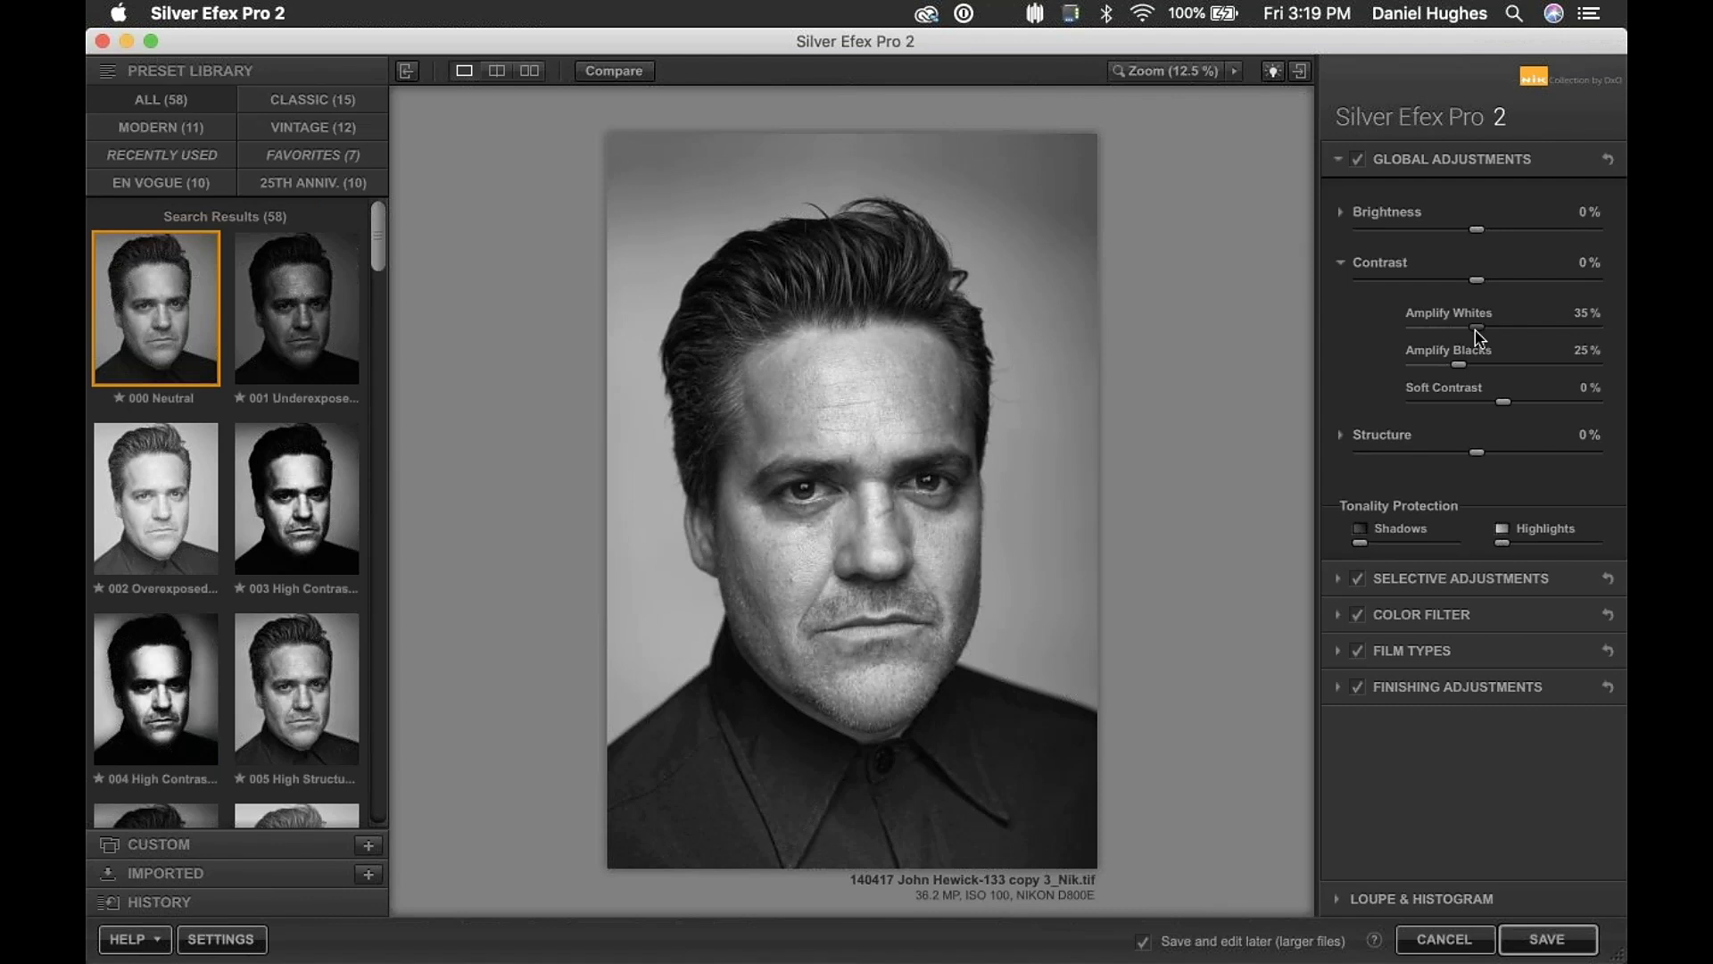
{"action": "left_click_drag", "start_coordinate": [1478, 337], "coordinate": [1457, 335]}
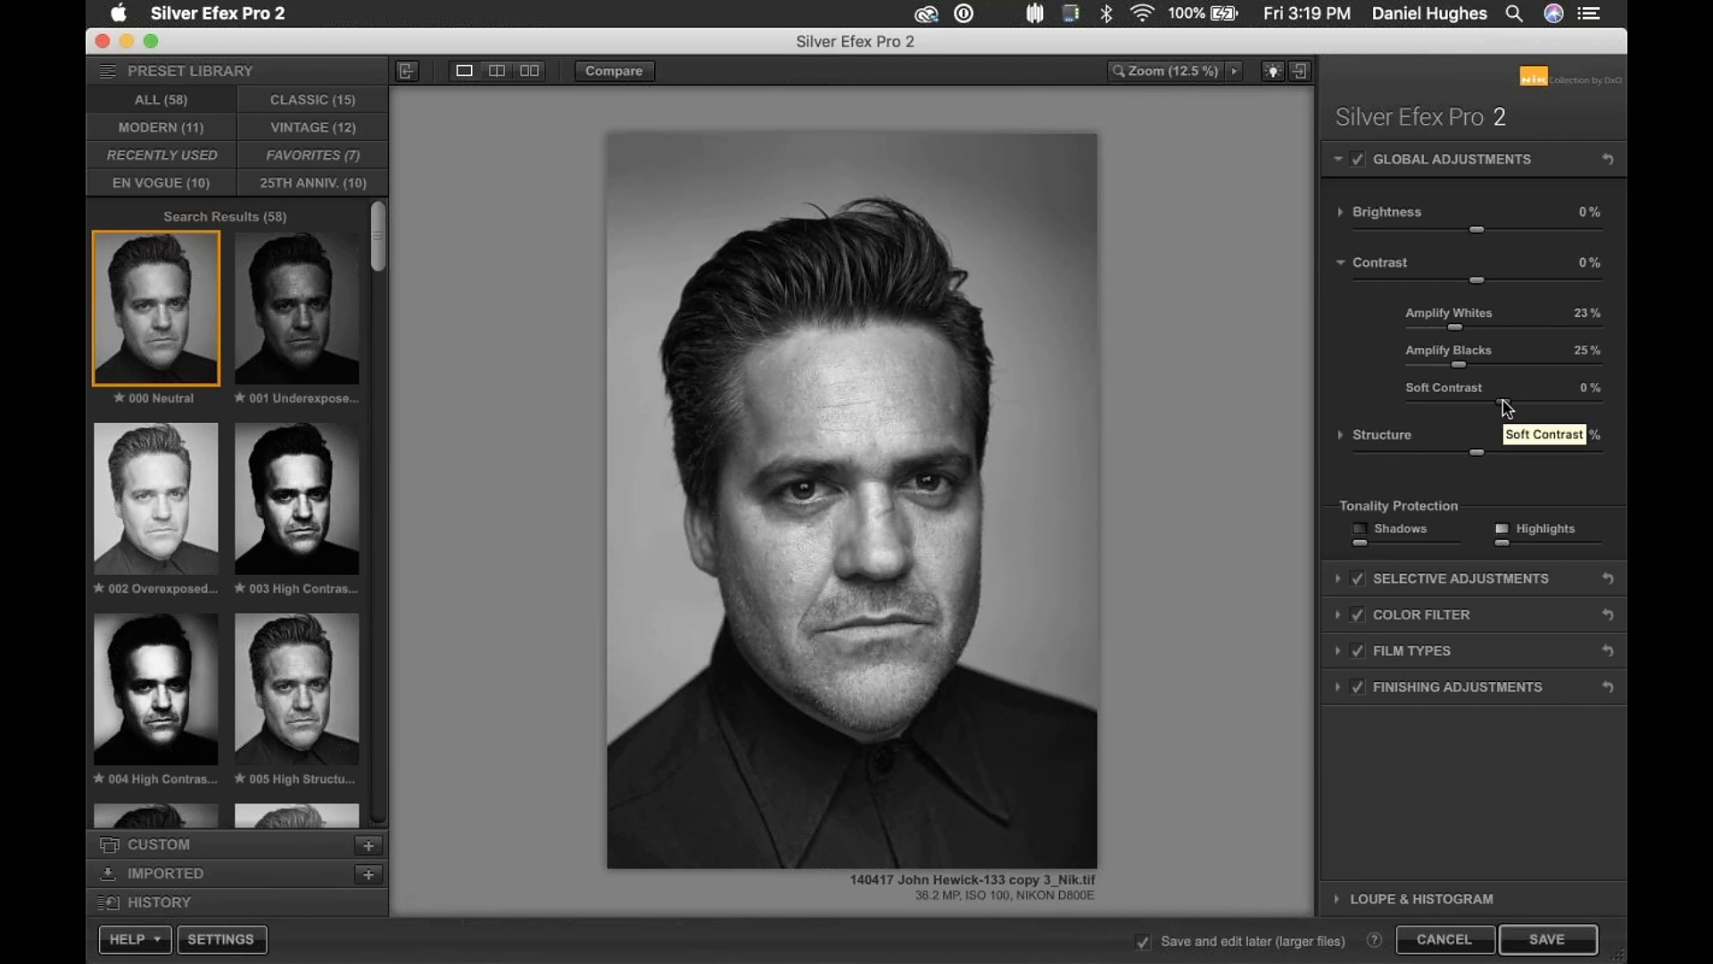
- Try Soft Contrast at 100% and -100%, settle on Soft Contrast 5% and Amplify Blacks 19%, and collapse the Contrast controls
{"action": "left_click_drag", "start_coordinate": [1505, 408], "coordinate": [1624, 410]}
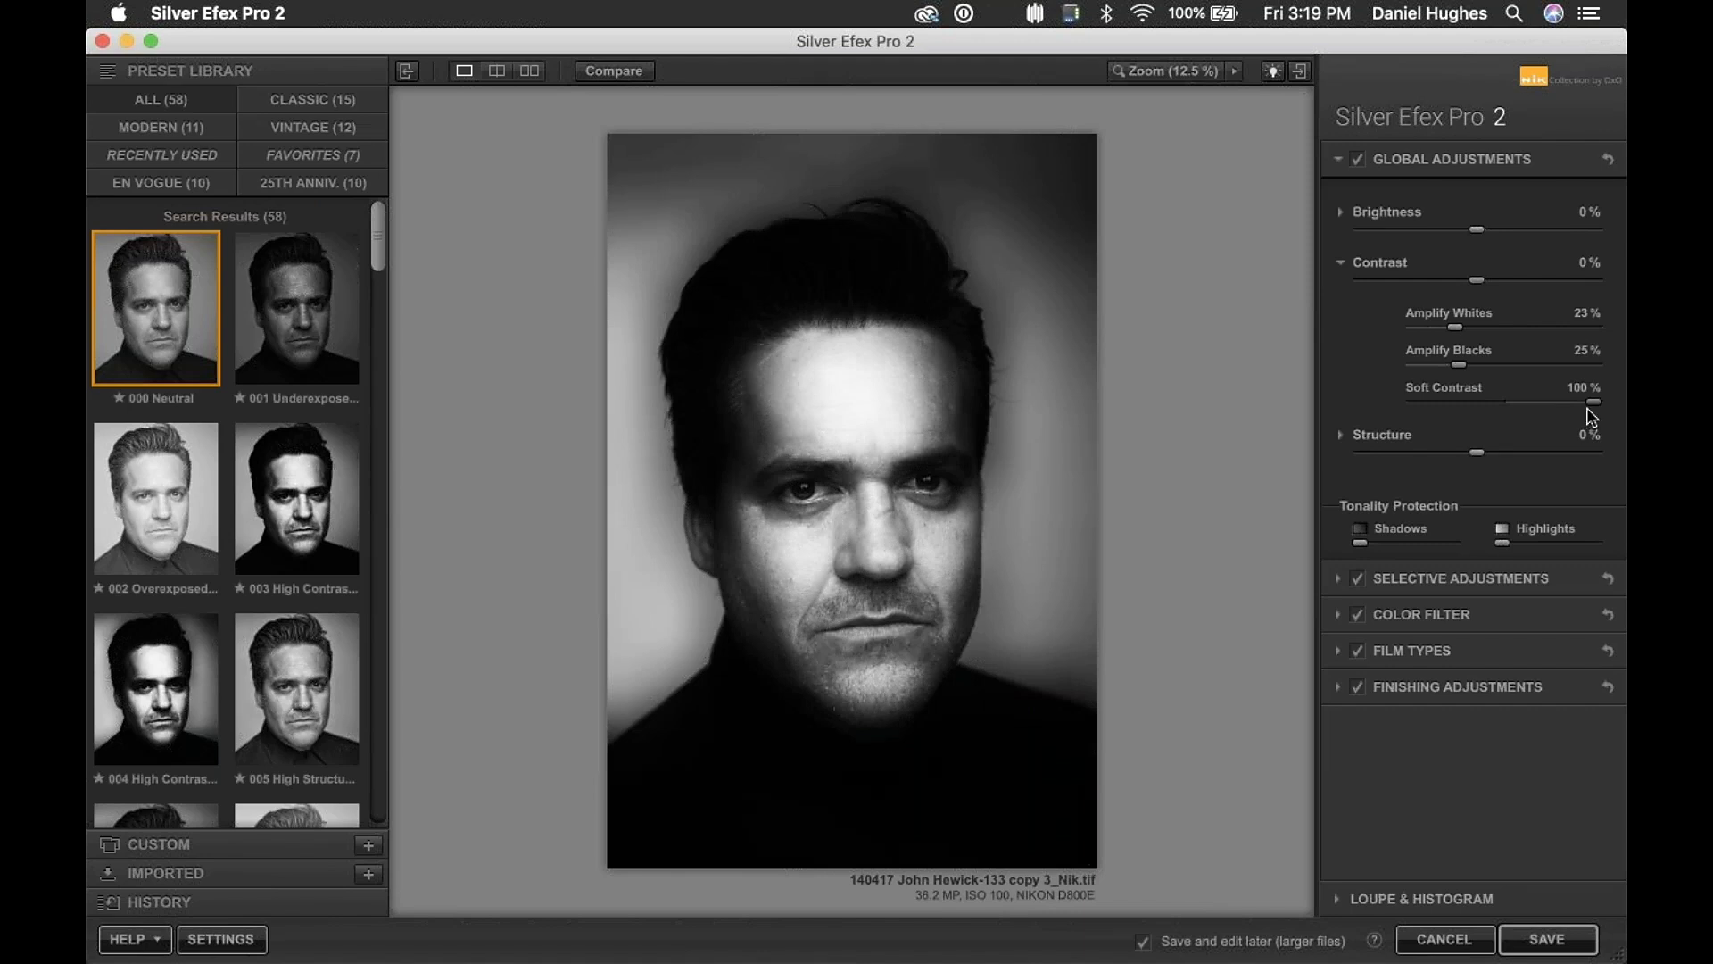
{"action": "left_click_drag", "start_coordinate": [1594, 401], "coordinate": [1401, 409]}
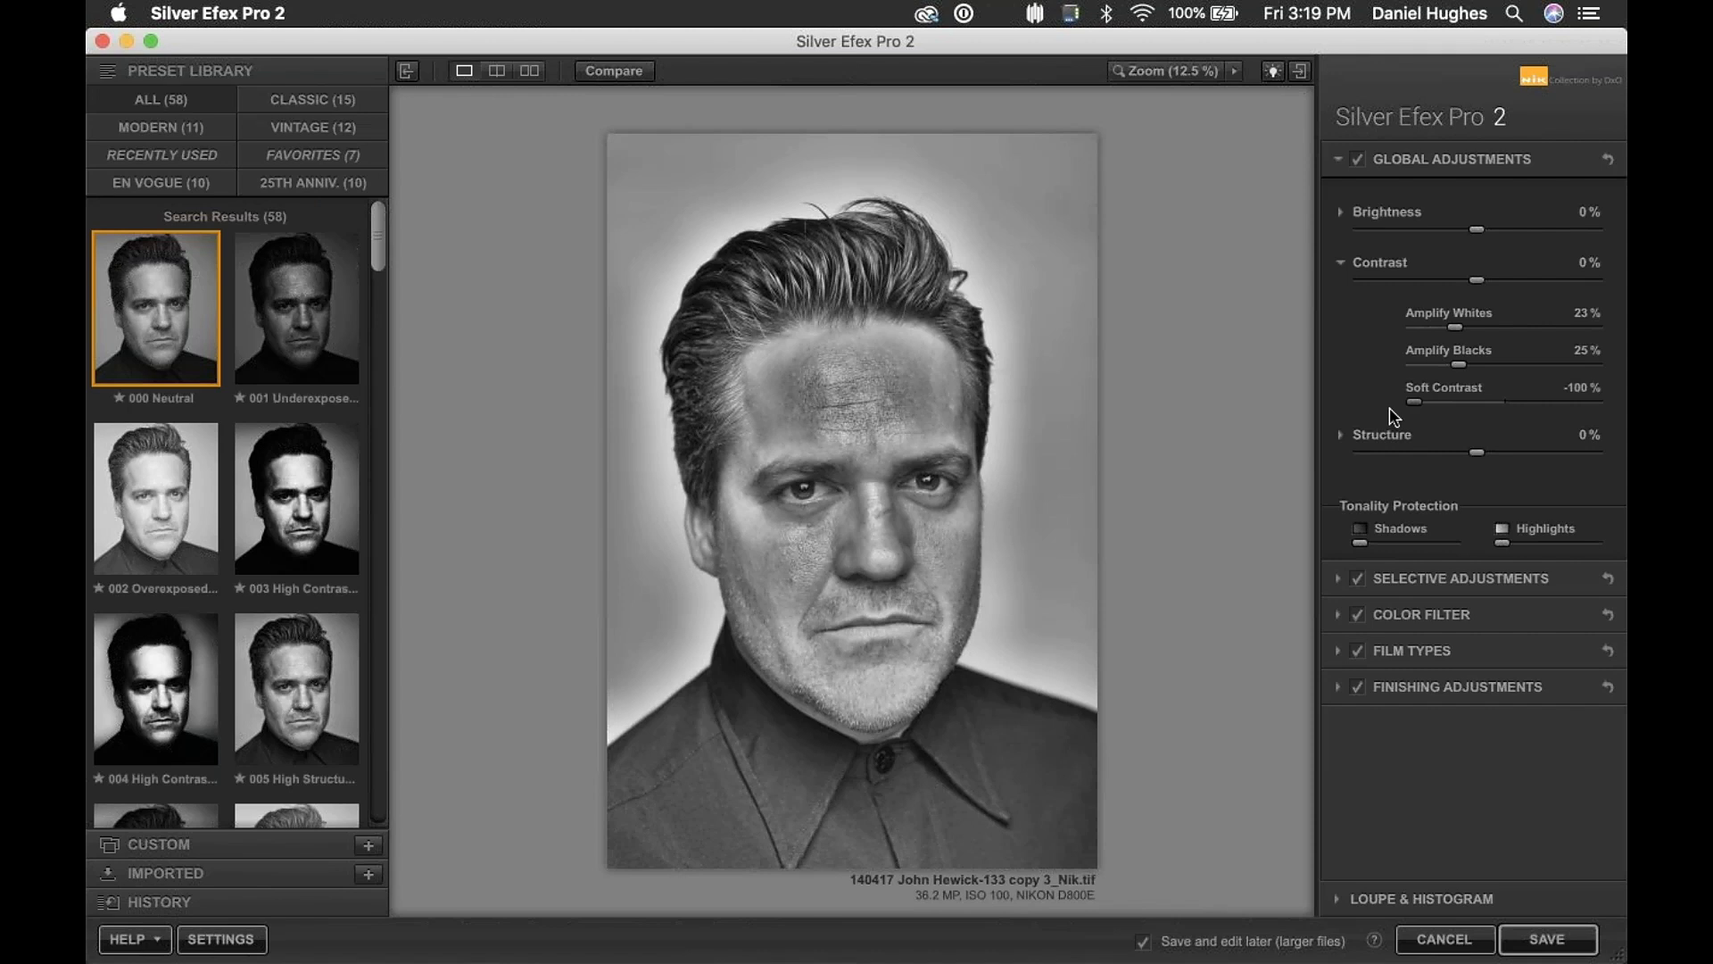
{"action": "left_click_drag", "start_coordinate": [1420, 403], "coordinate": [1529, 405]}
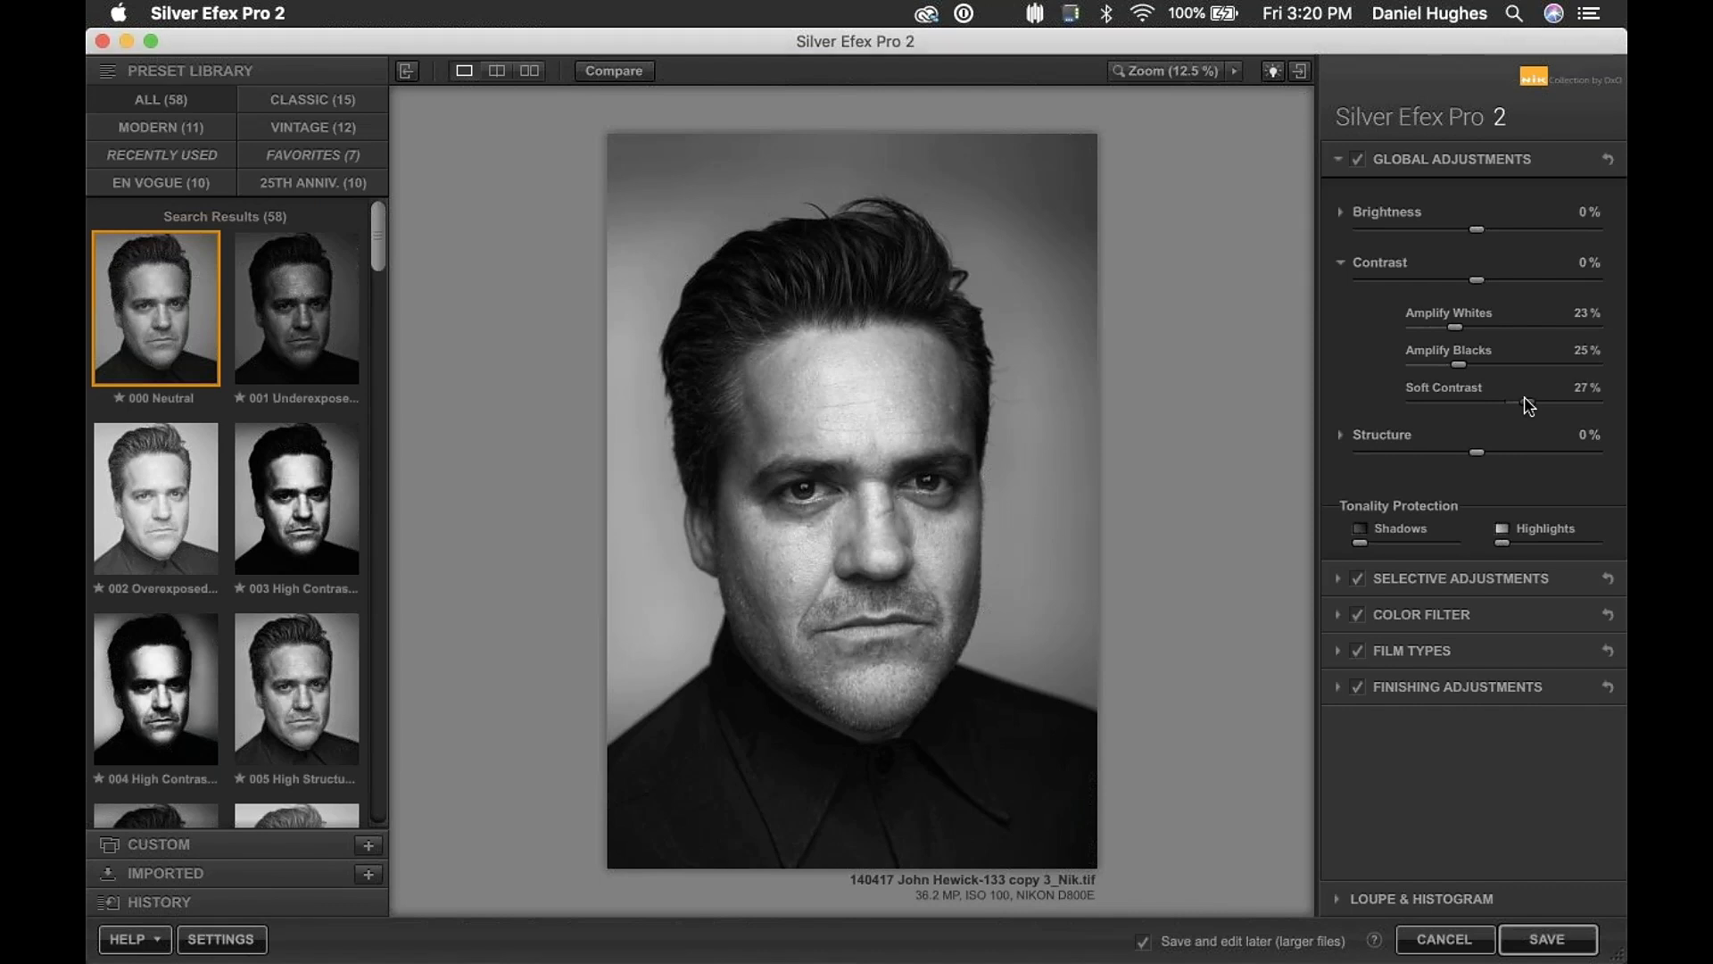
{"action": "left_click_drag", "start_coordinate": [1529, 406], "coordinate": [1448, 366]}
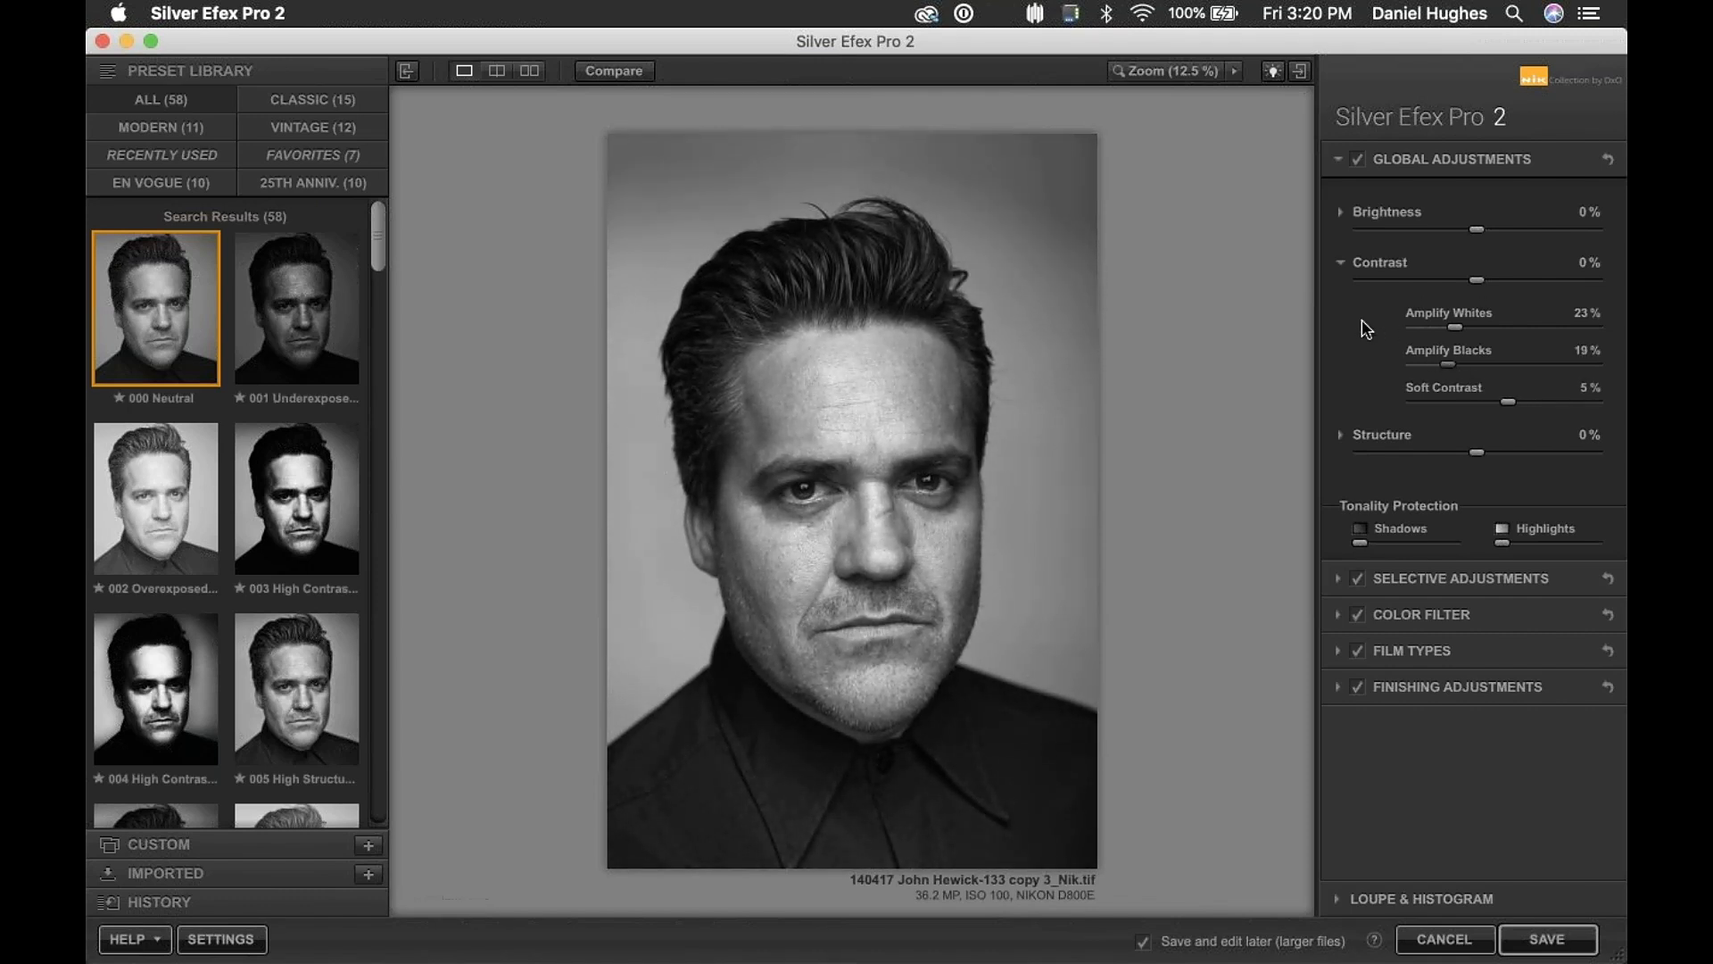
{"action": "left_click", "coordinate": [1341, 263]}
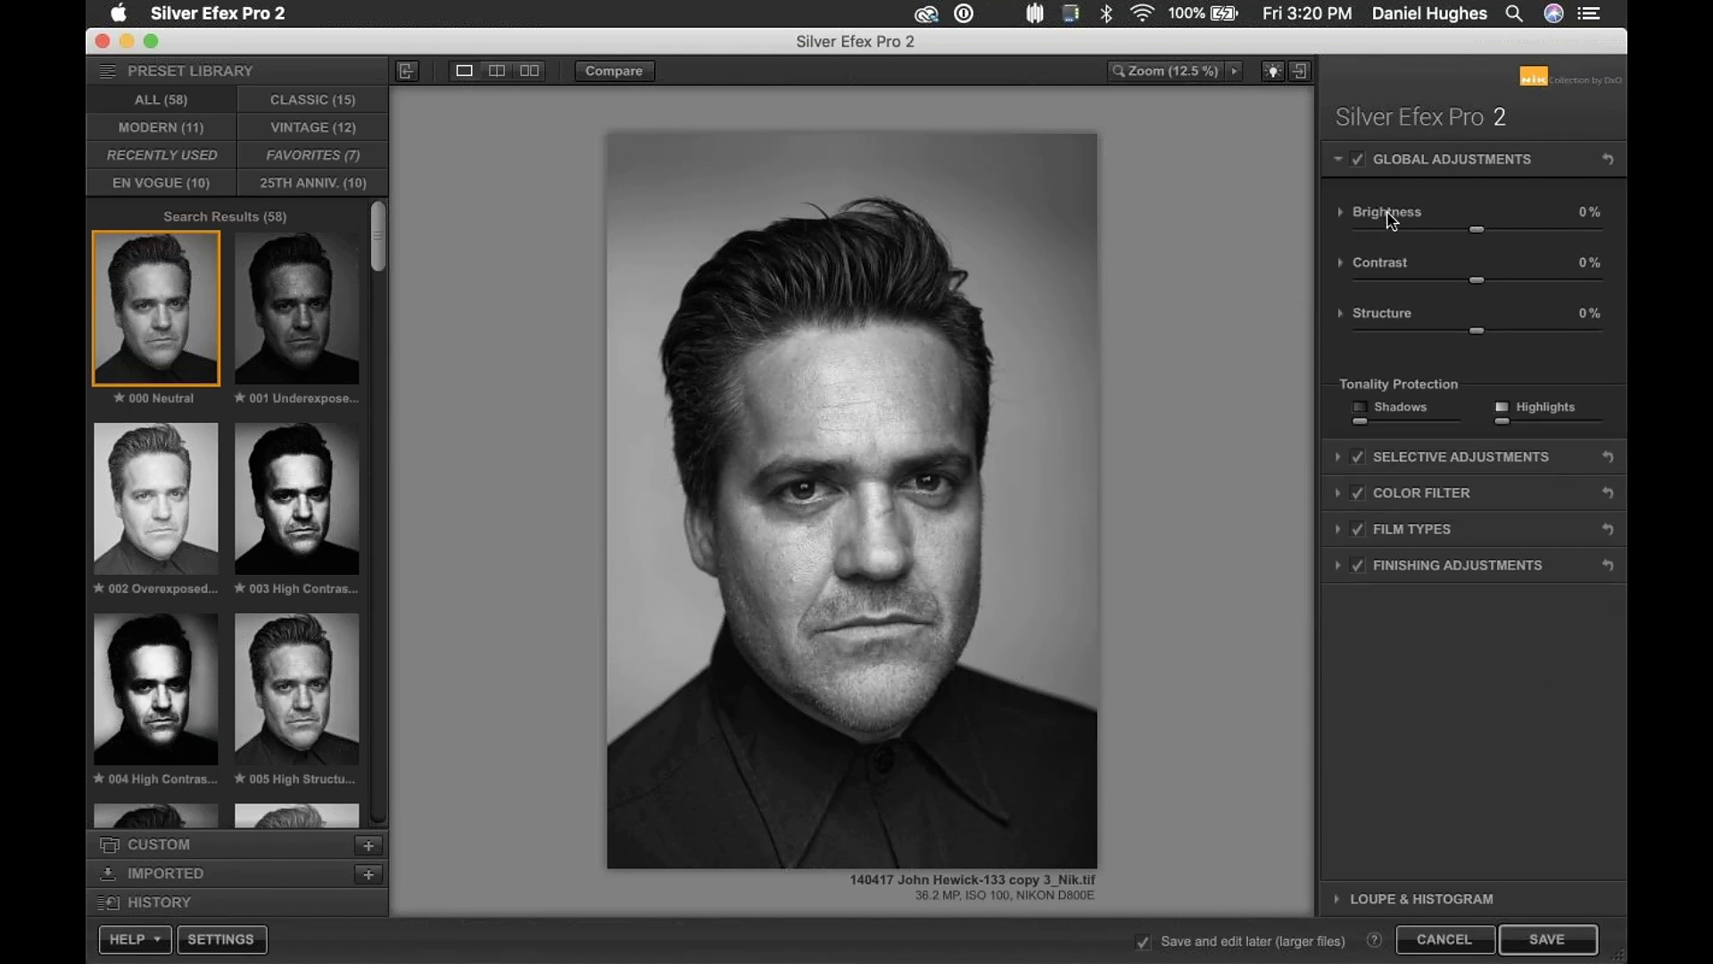
- Expand the Structure controls and, viewing the face up close, test strong positive and negative overall Structure before settling on 10%
{"action": "left_click", "coordinate": [1366, 314]}
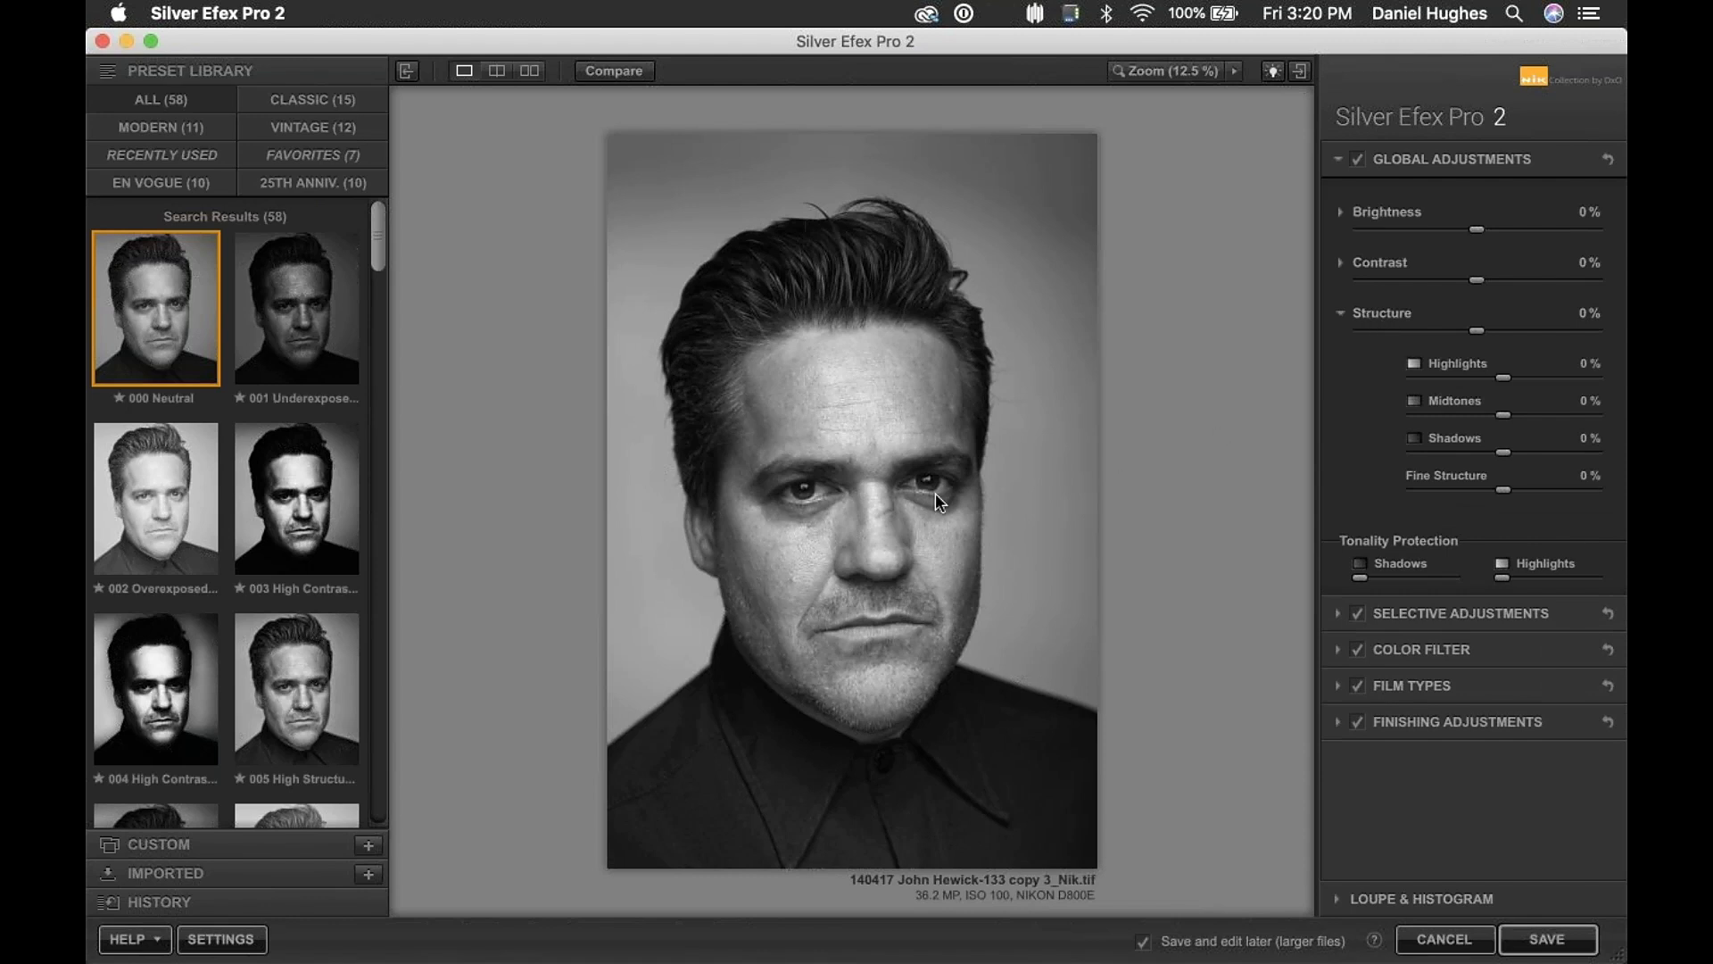
{"action": "left_click", "coordinate": [881, 466]}
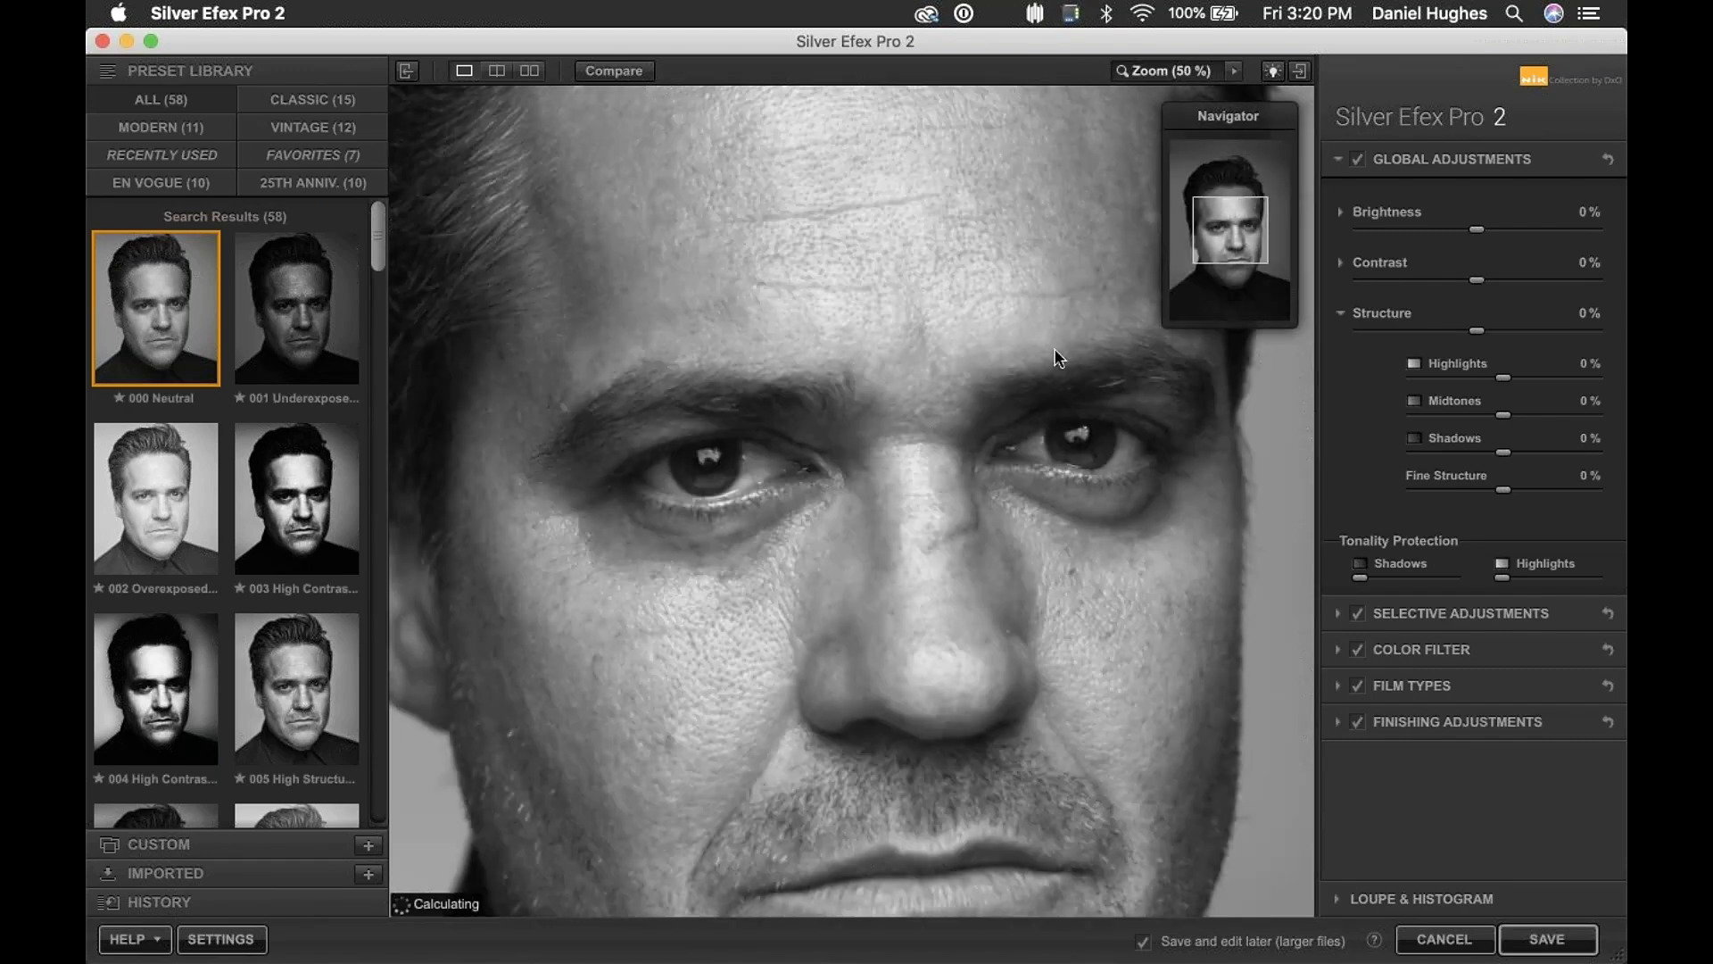
{"action": "left_click_drag", "start_coordinate": [1213, 211], "coordinate": [1210, 213]}
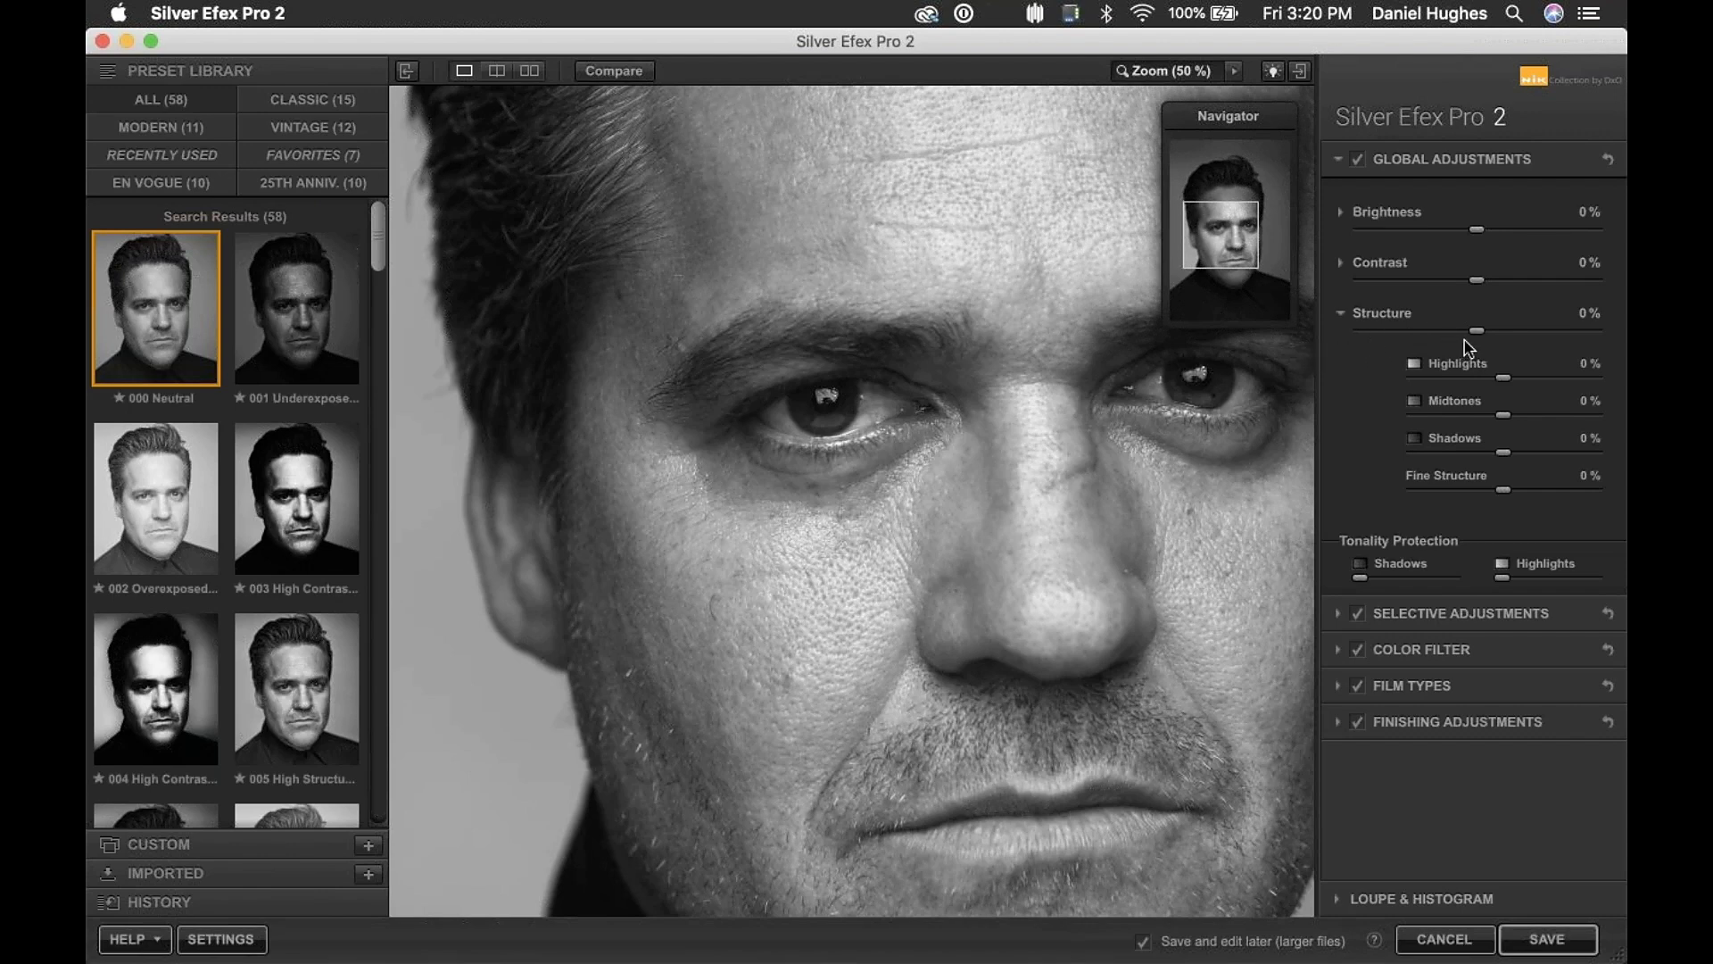
{"action": "left_click_drag", "start_coordinate": [1477, 332], "coordinate": [1555, 331]}
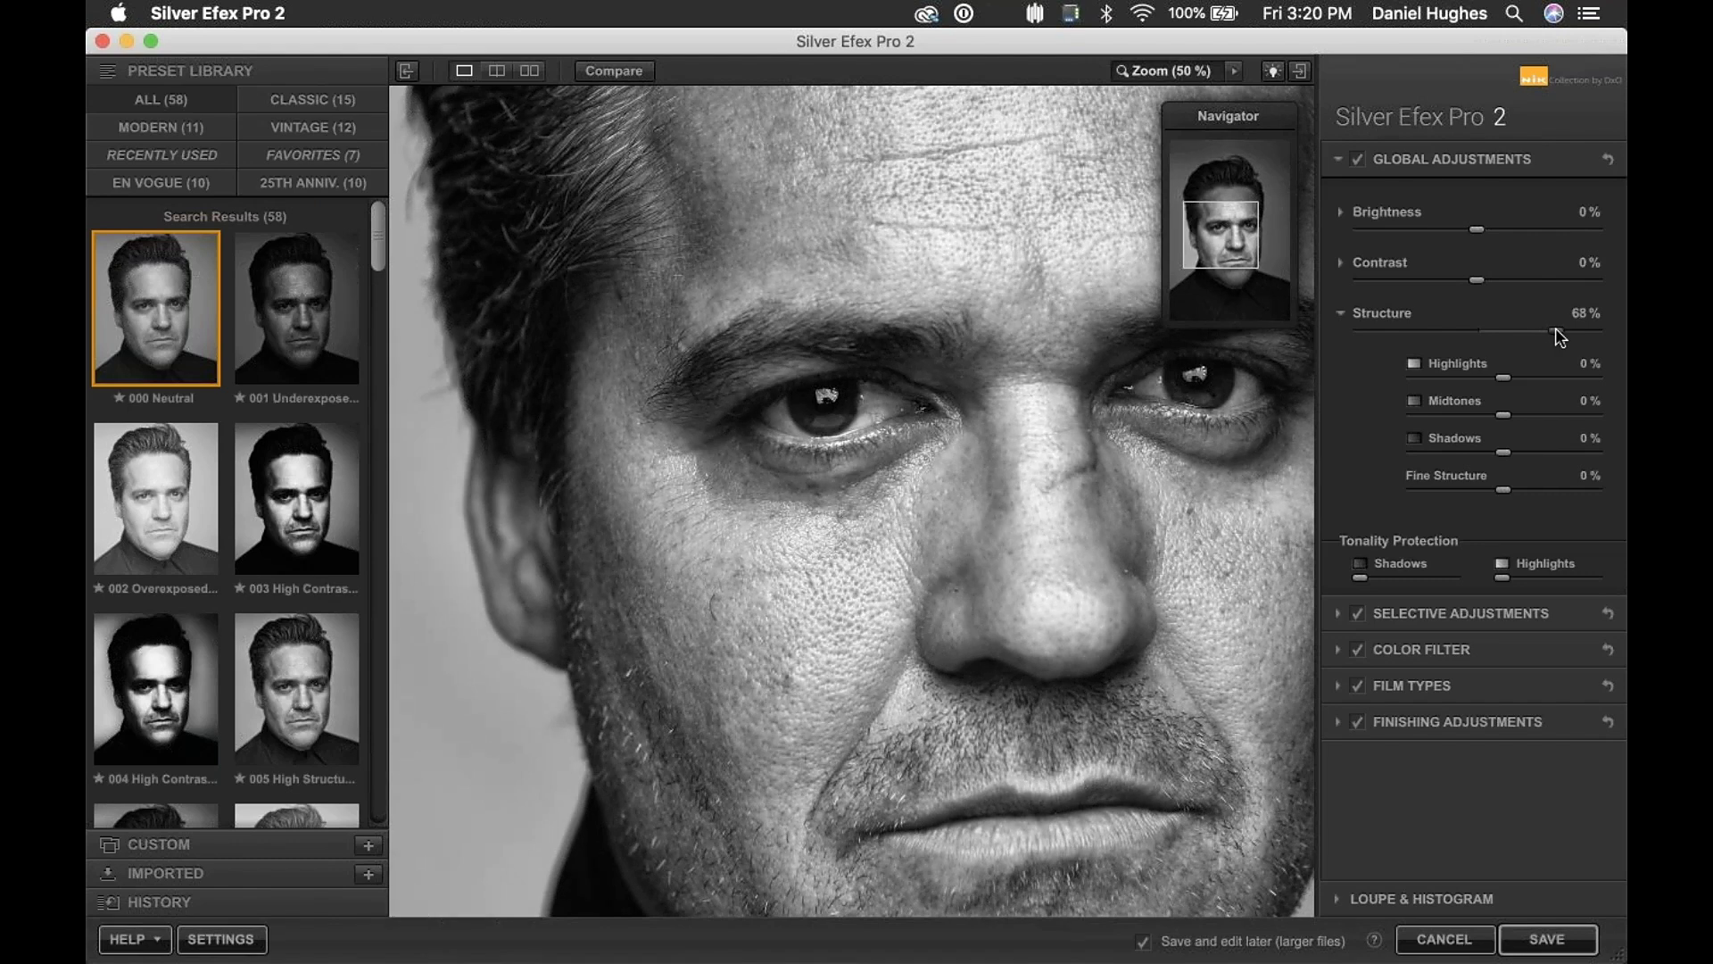
{"action": "left_click_drag", "start_coordinate": [1560, 336], "coordinate": [1523, 339]}
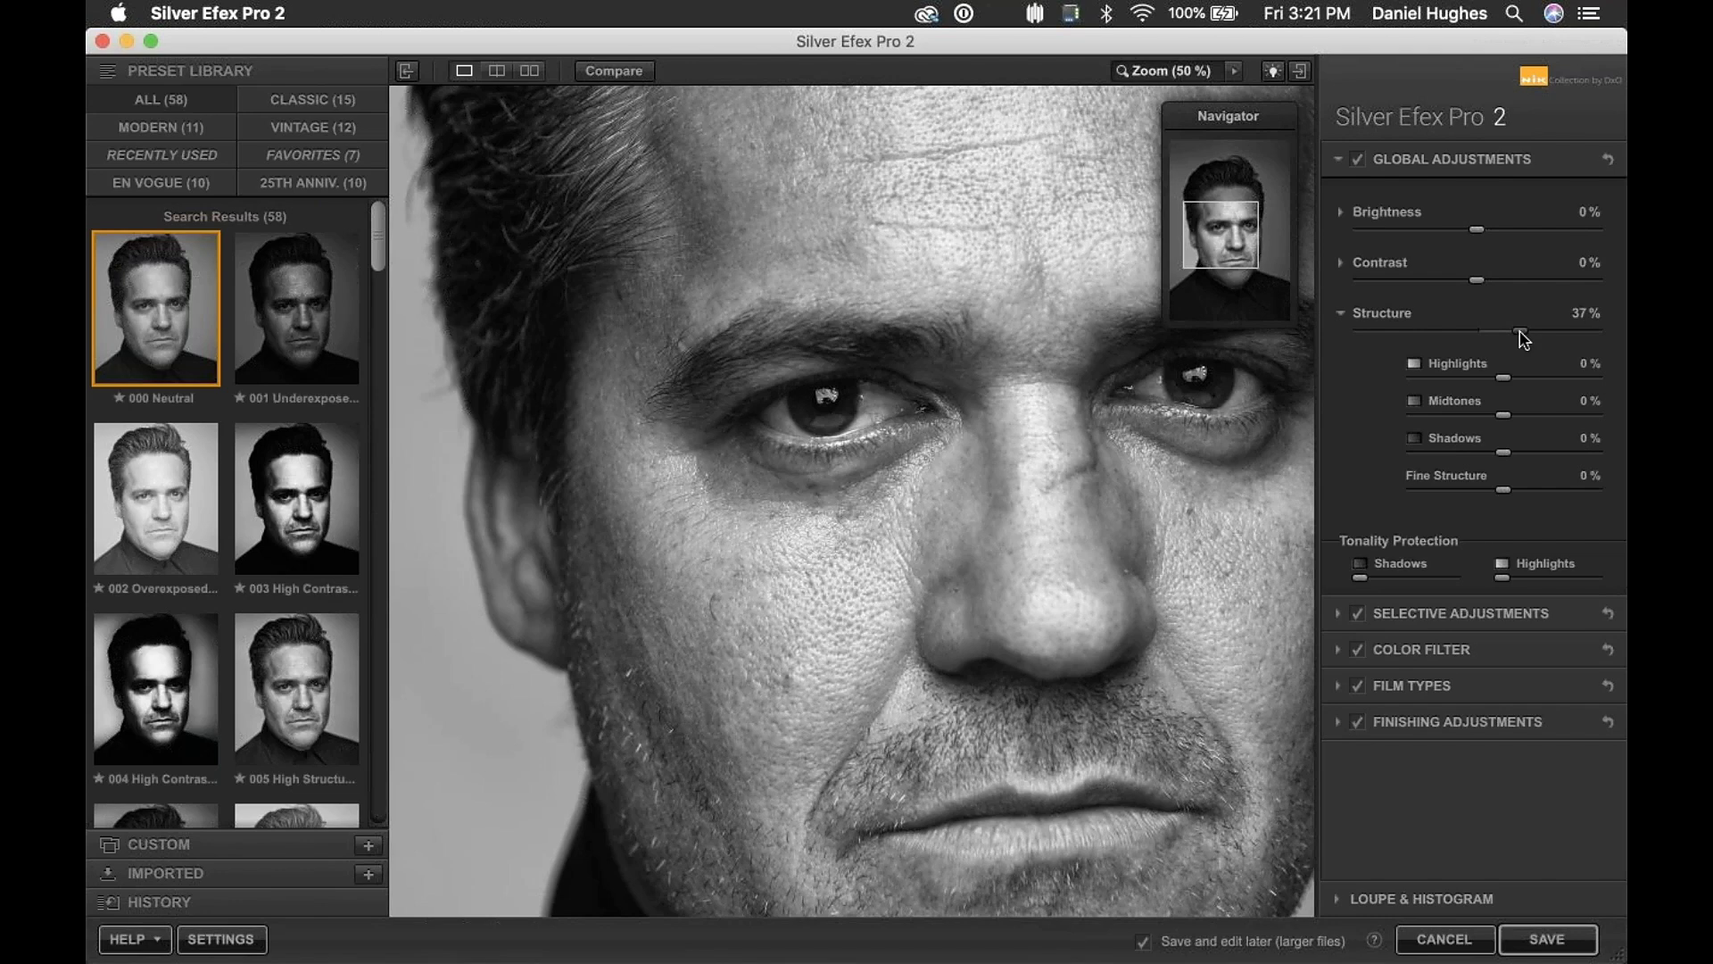
{"action": "left_click_drag", "start_coordinate": [1524, 337], "coordinate": [1443, 330]}
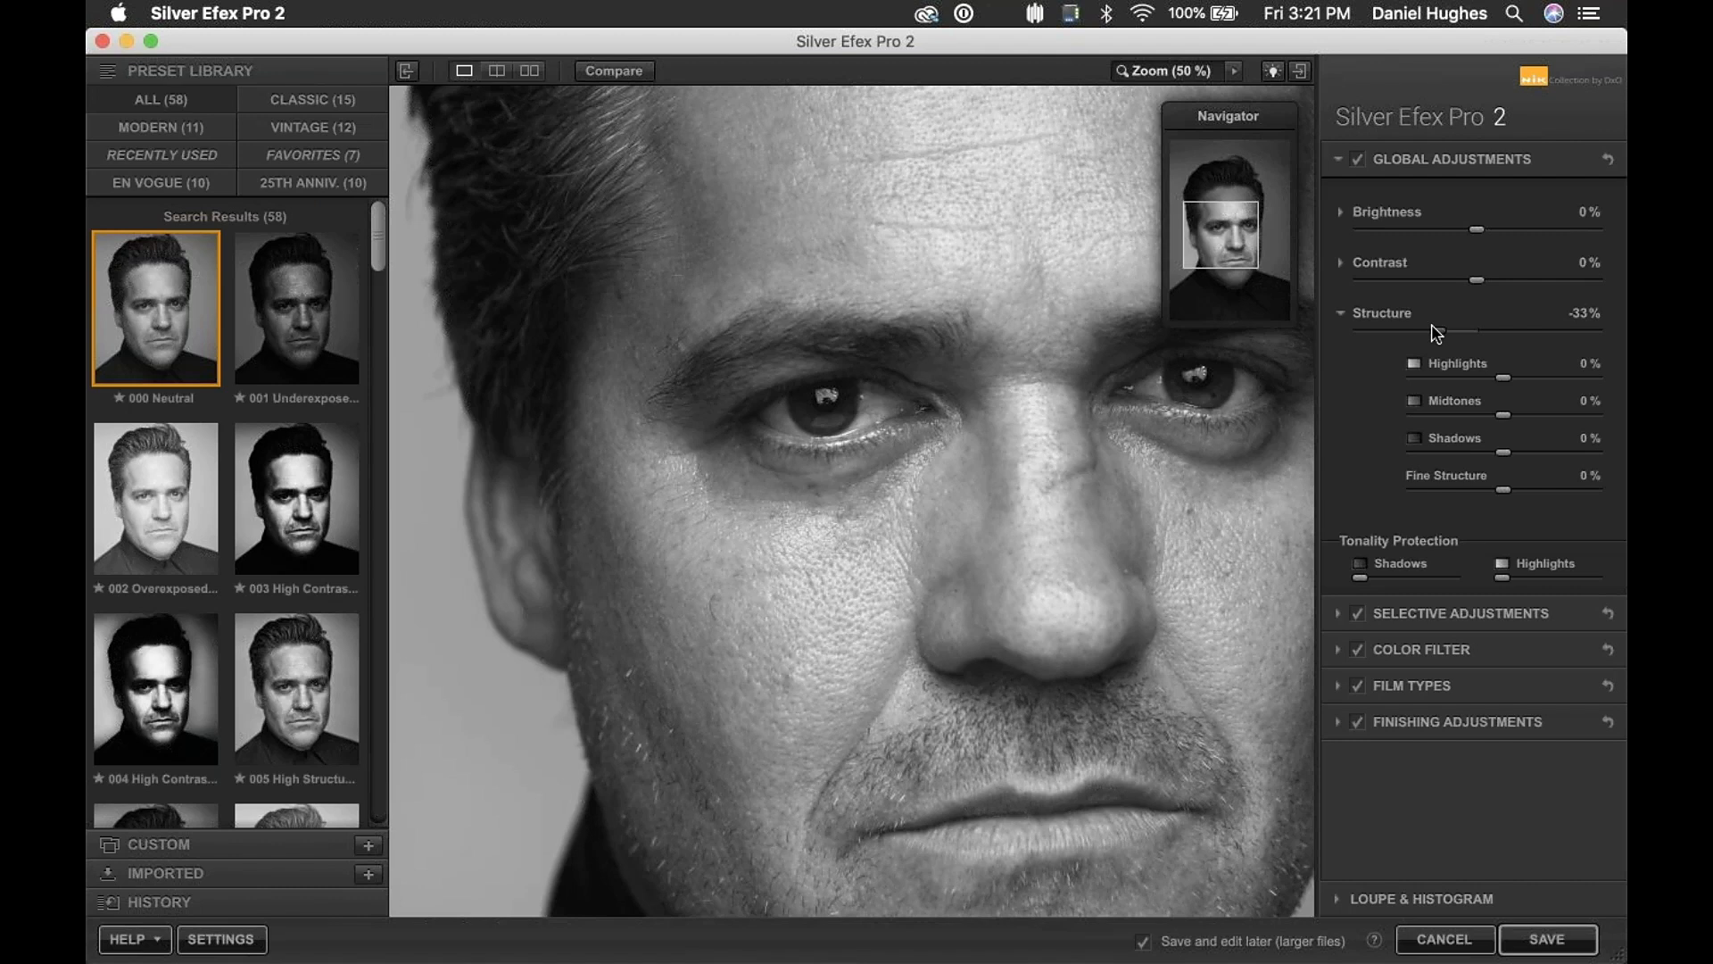
{"action": "left_click_drag", "start_coordinate": [1436, 334], "coordinate": [1333, 350]}
{"action": "left_click_drag", "start_coordinate": [1353, 330], "coordinate": [1489, 338]}
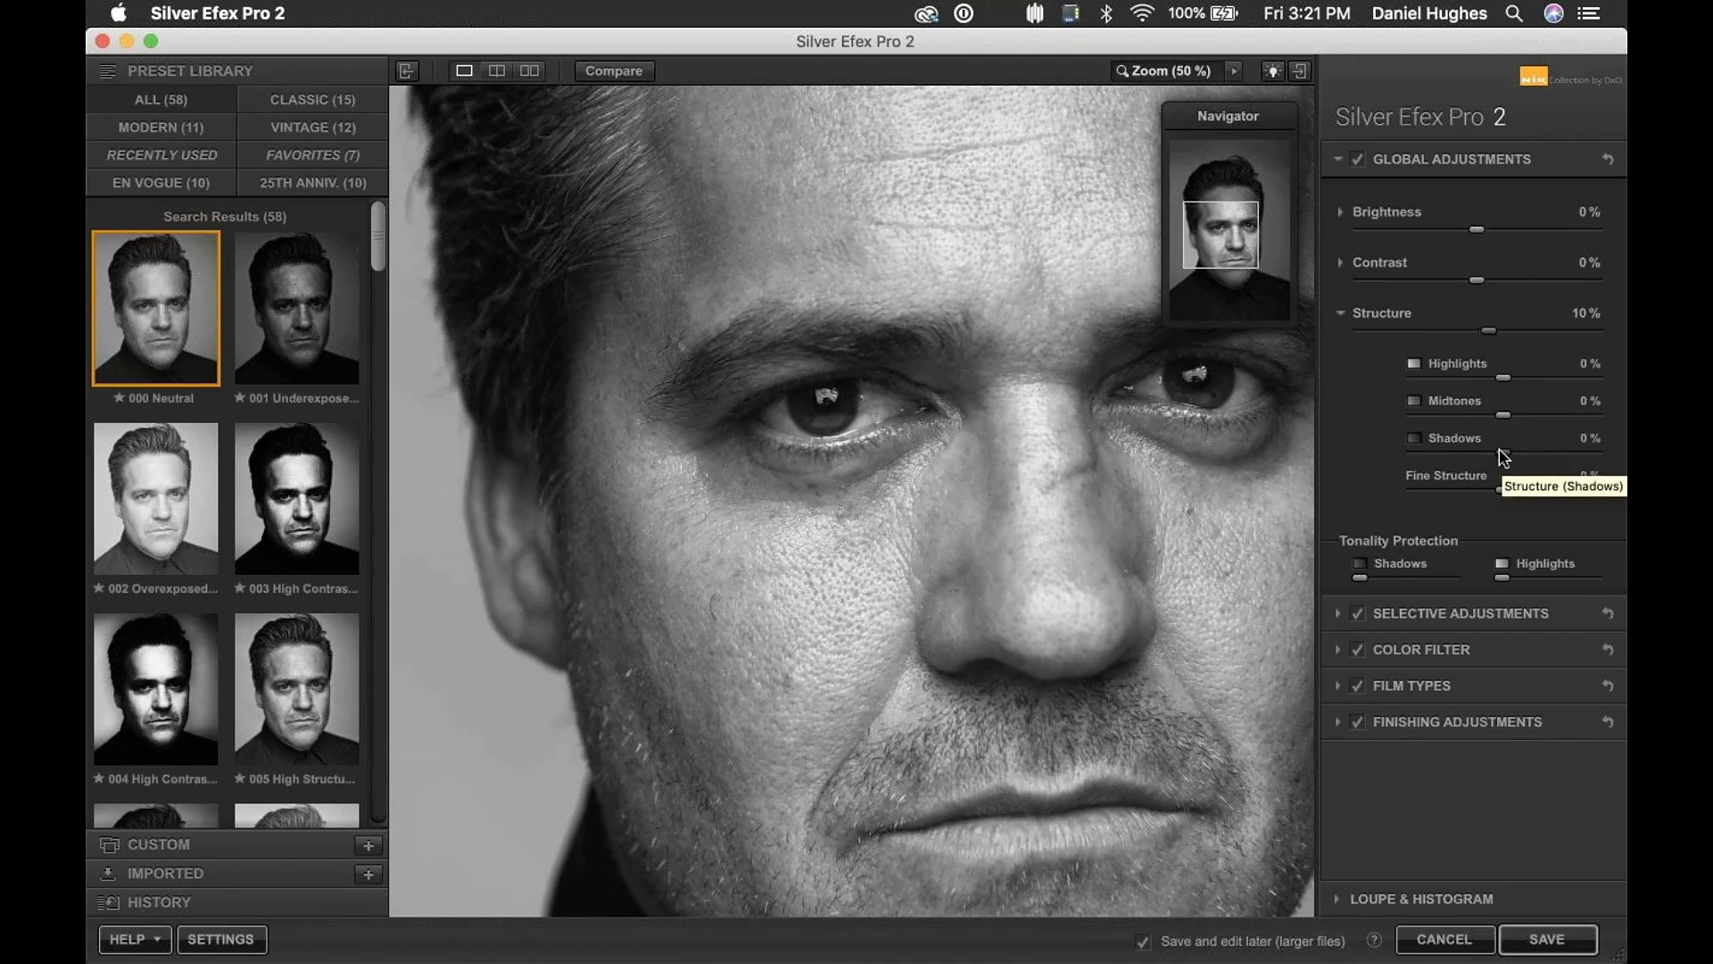
- Try Structure Shadows at 50%, Midtones at 100% and Highlights at 73%, and reduce Highlights to 10% and Midtones to 11%
{"action": "left_click_drag", "start_coordinate": [1507, 458], "coordinate": [1545, 458]}
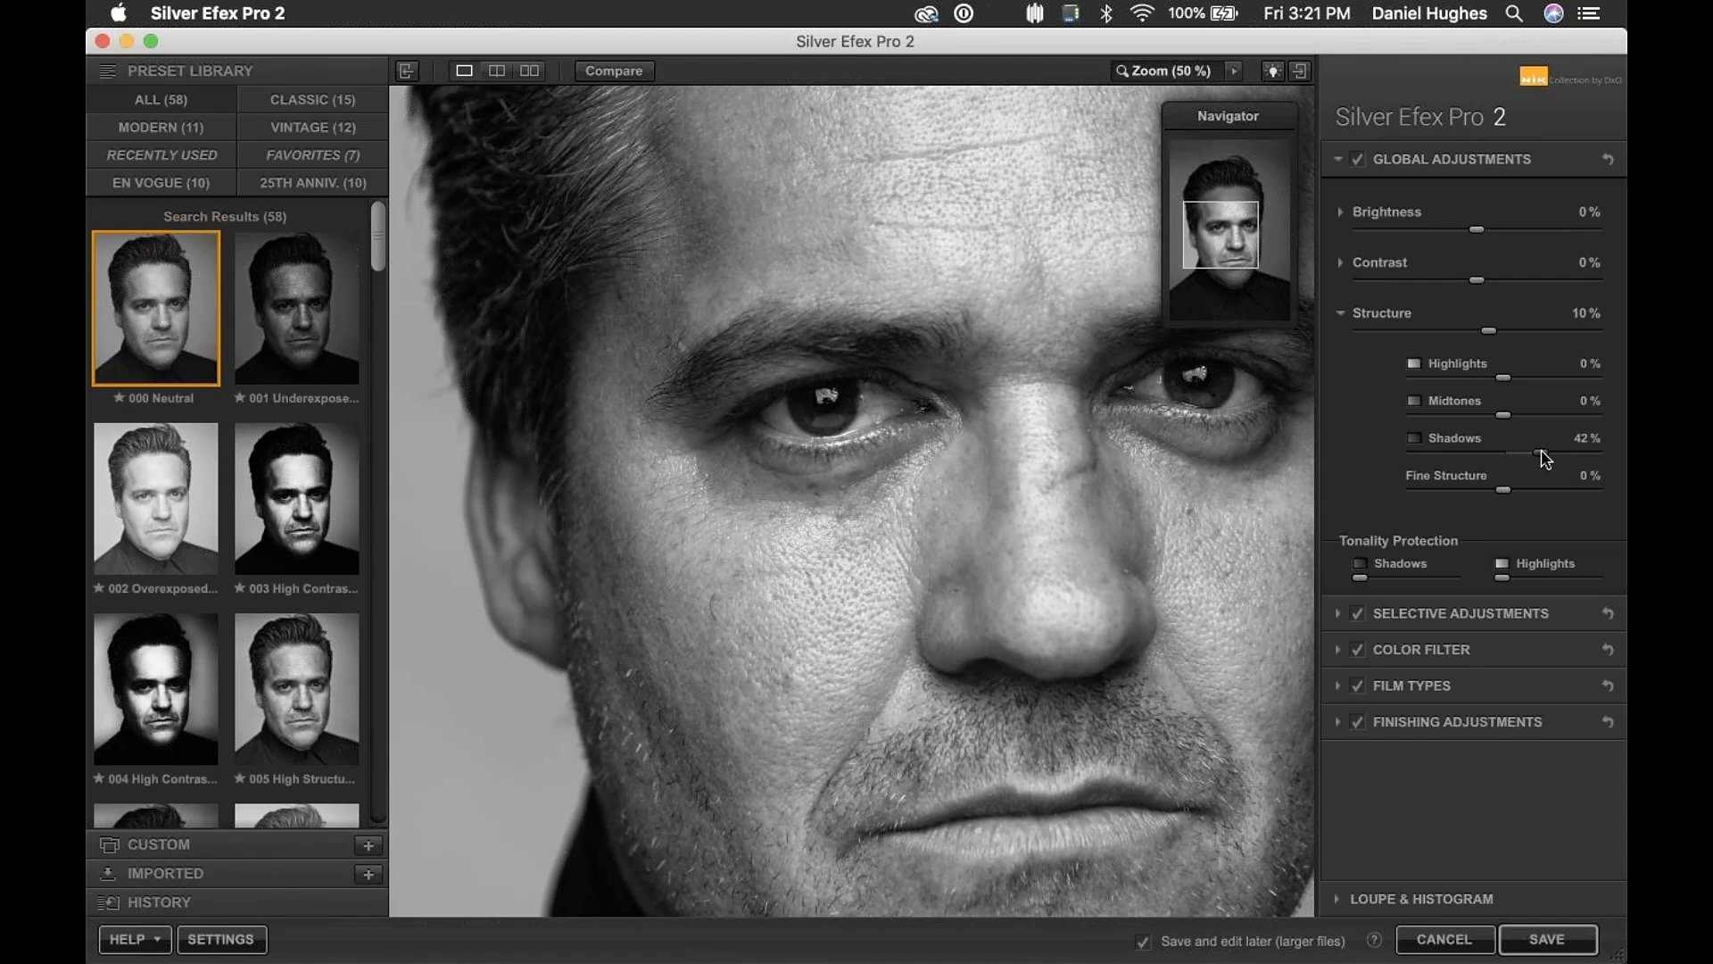
{"action": "left_click_drag", "start_coordinate": [1545, 459], "coordinate": [1553, 459]}
{"action": "left_click_drag", "start_coordinate": [1546, 459], "coordinate": [1553, 459]}
{"action": "left_click_drag", "start_coordinate": [1507, 416], "coordinate": [1573, 416]}
{"action": "left_click_drag", "start_coordinate": [1584, 422], "coordinate": [1609, 419]}
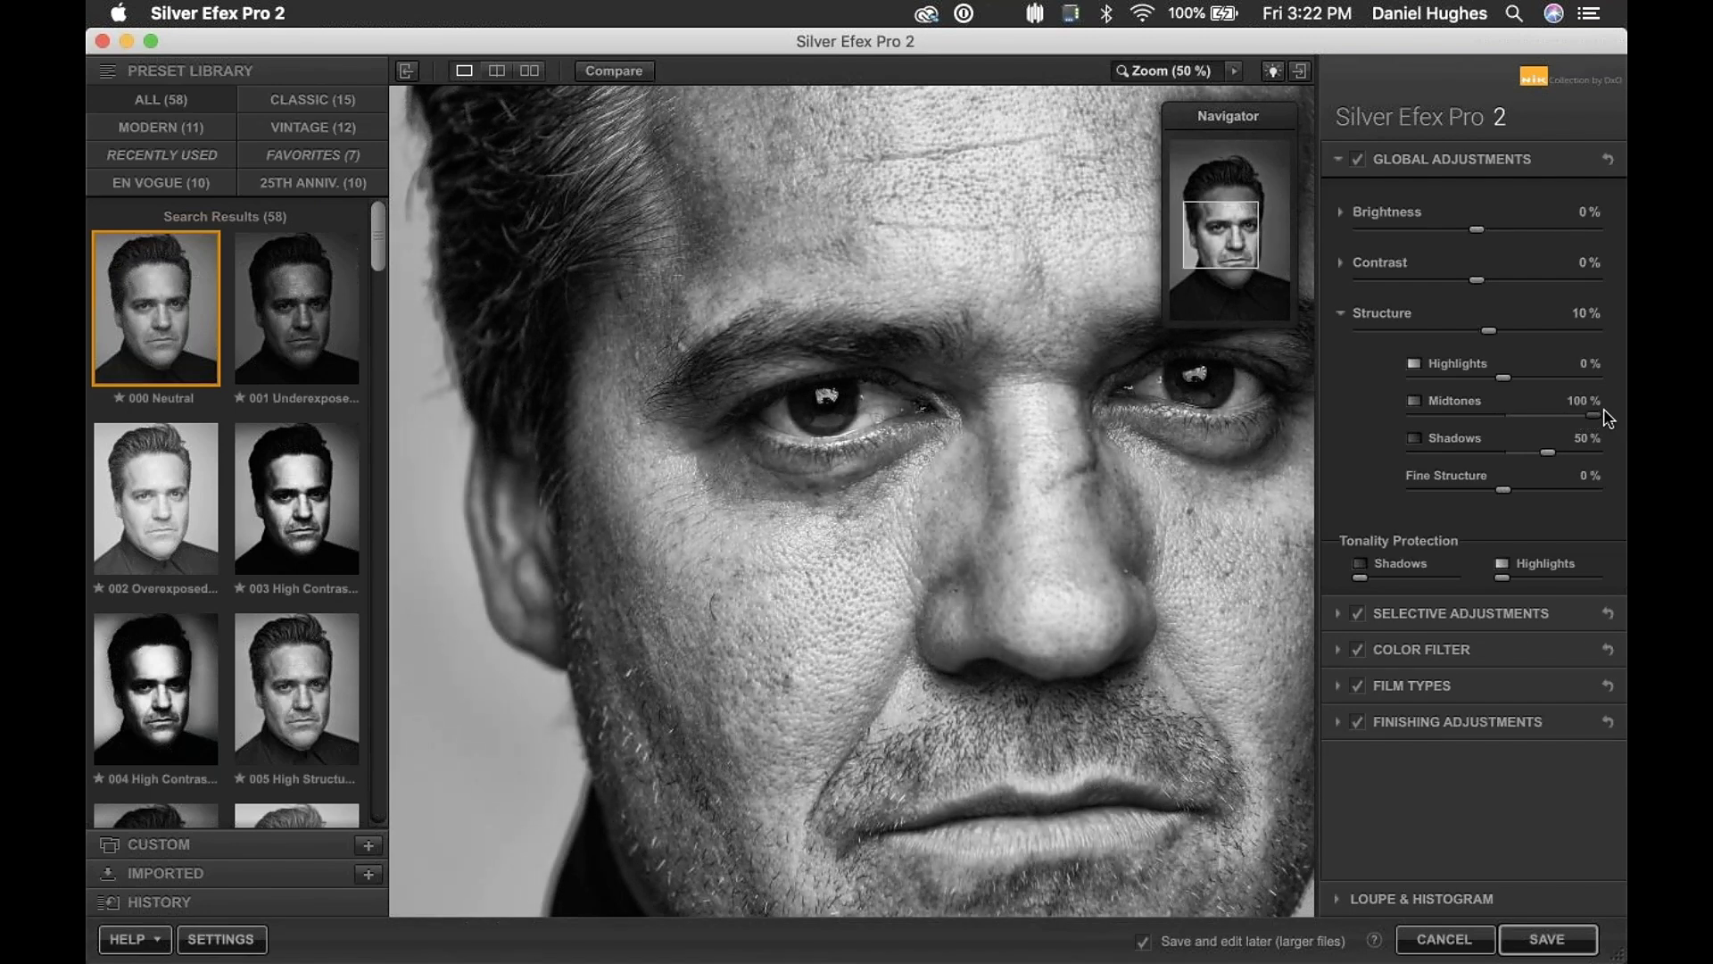
{"action": "left_click_drag", "start_coordinate": [1505, 379], "coordinate": [1576, 378]}
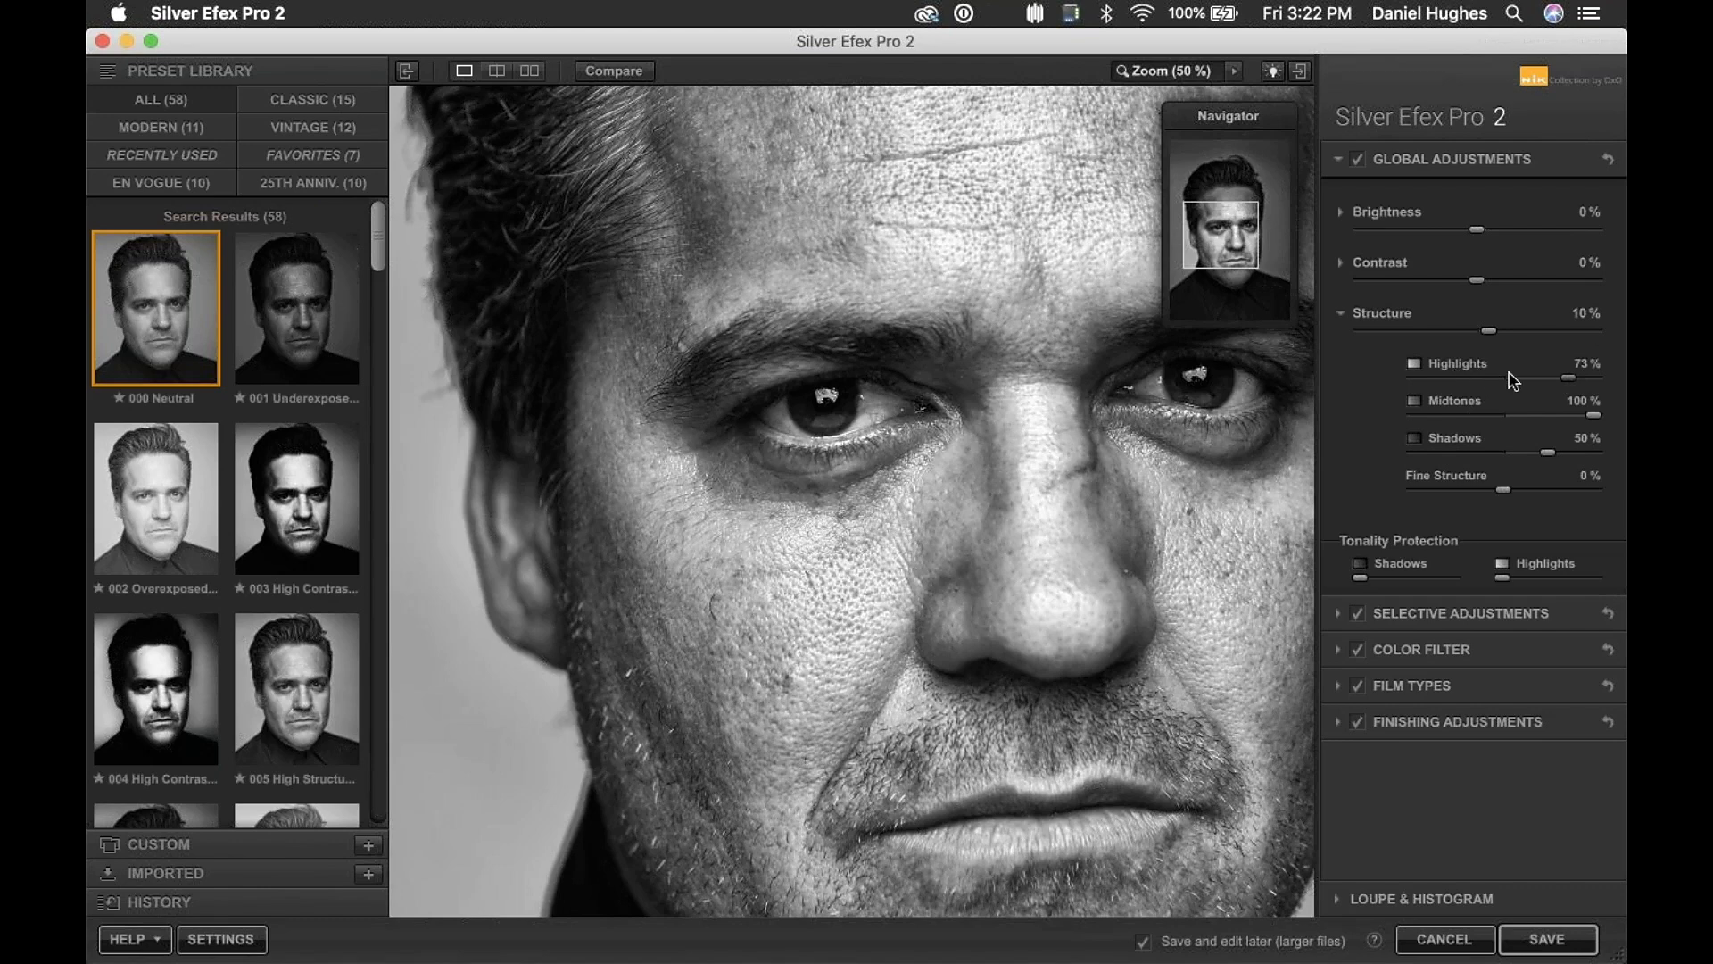
{"action": "left_click_drag", "start_coordinate": [1569, 378], "coordinate": [1514, 419]}
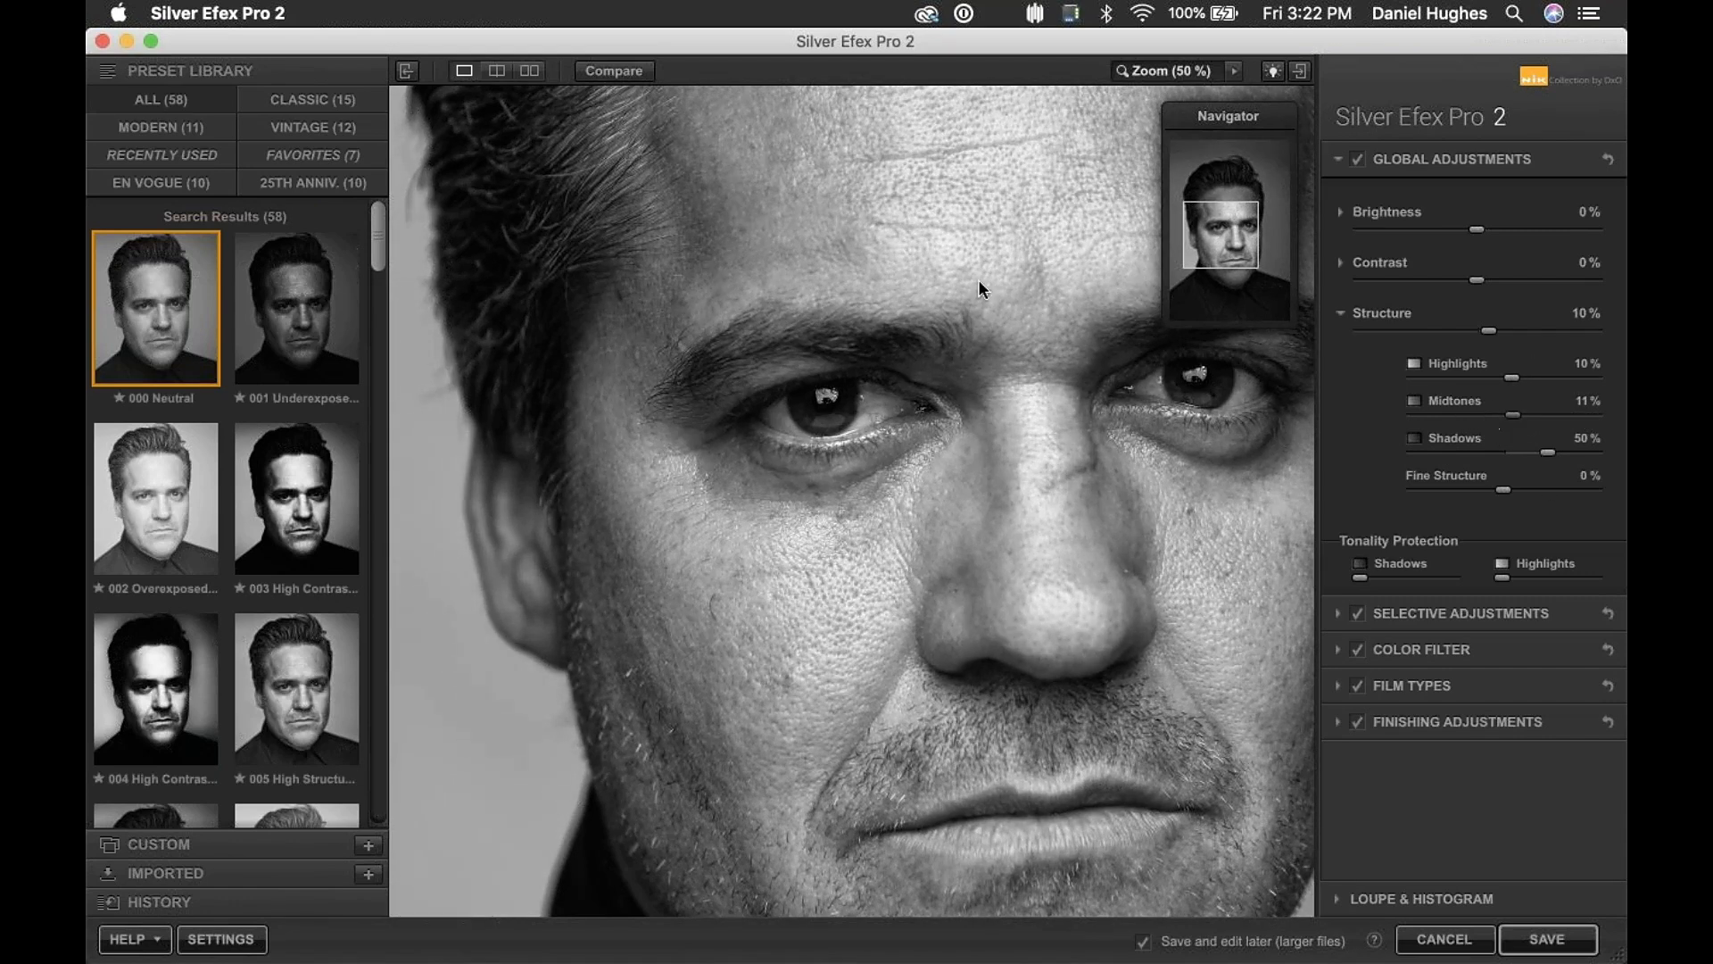
- Push the Structure Highlights, Midtones and Shadows to about 100%, and settle on Highlights 15%, Midtones 8% and Shadows 7%
{"action": "left_click_drag", "start_coordinate": [1512, 416], "coordinate": [1597, 378]}
{"action": "left_click_drag", "start_coordinate": [1548, 453], "coordinate": [1624, 455]}
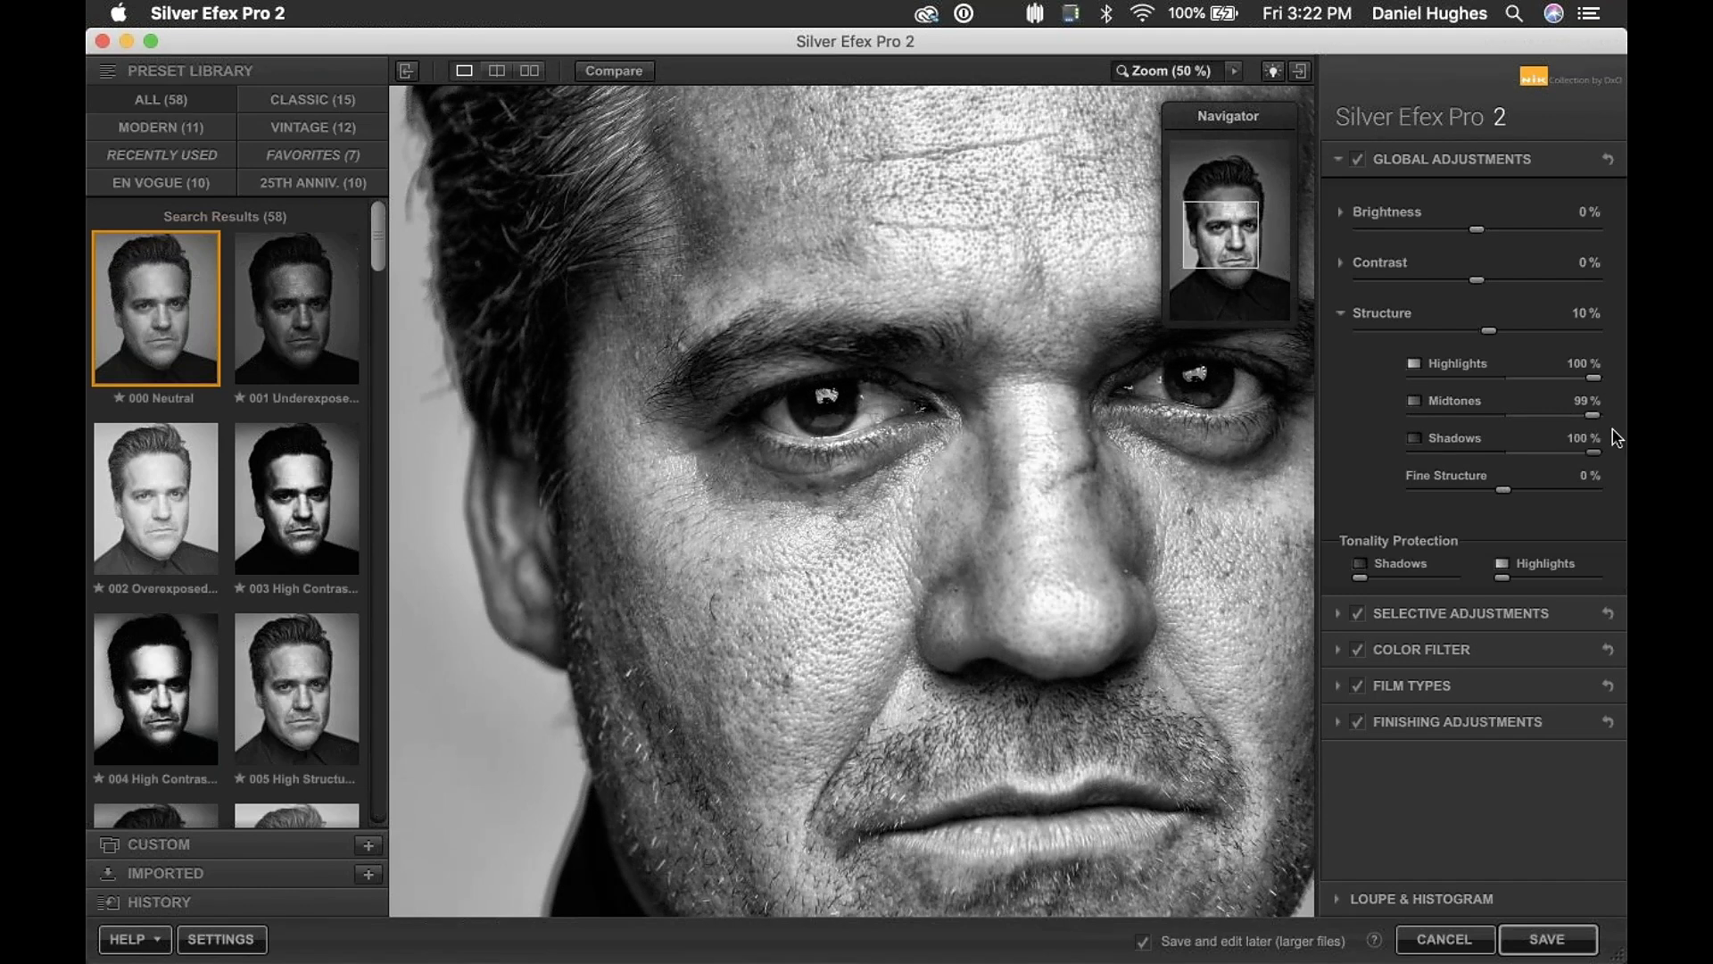
{"action": "left_click_drag", "start_coordinate": [1592, 384], "coordinate": [1513, 452]}
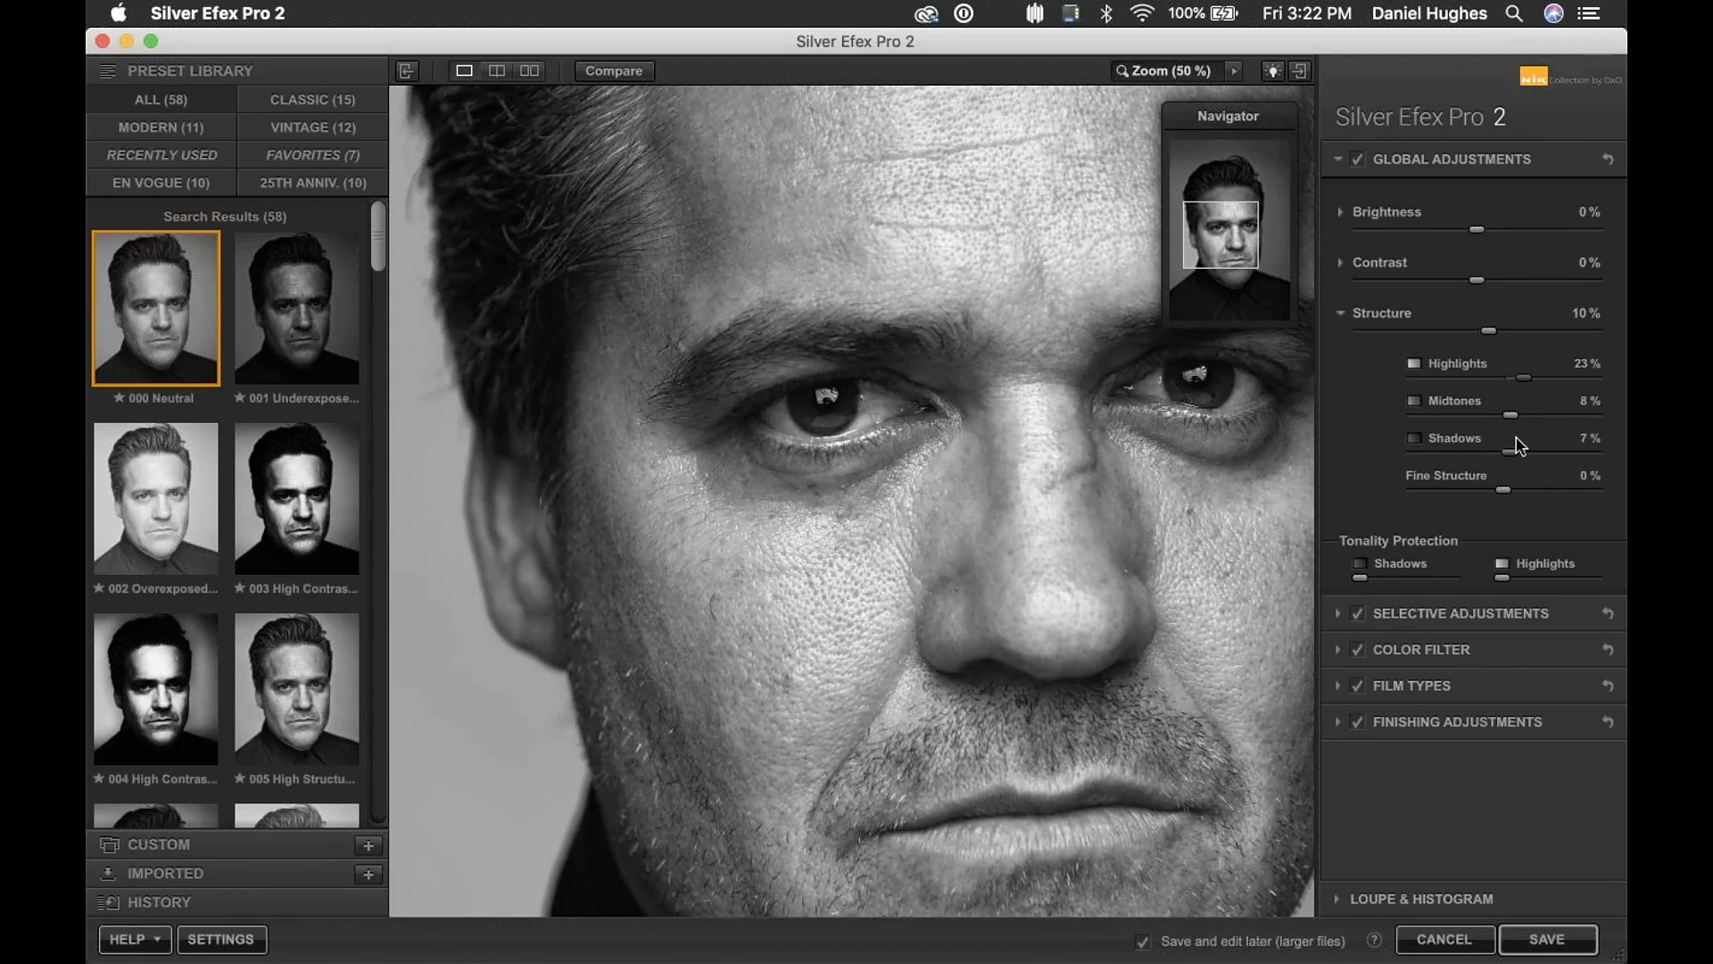
{"action": "left_click_drag", "start_coordinate": [1526, 384], "coordinate": [1517, 380]}
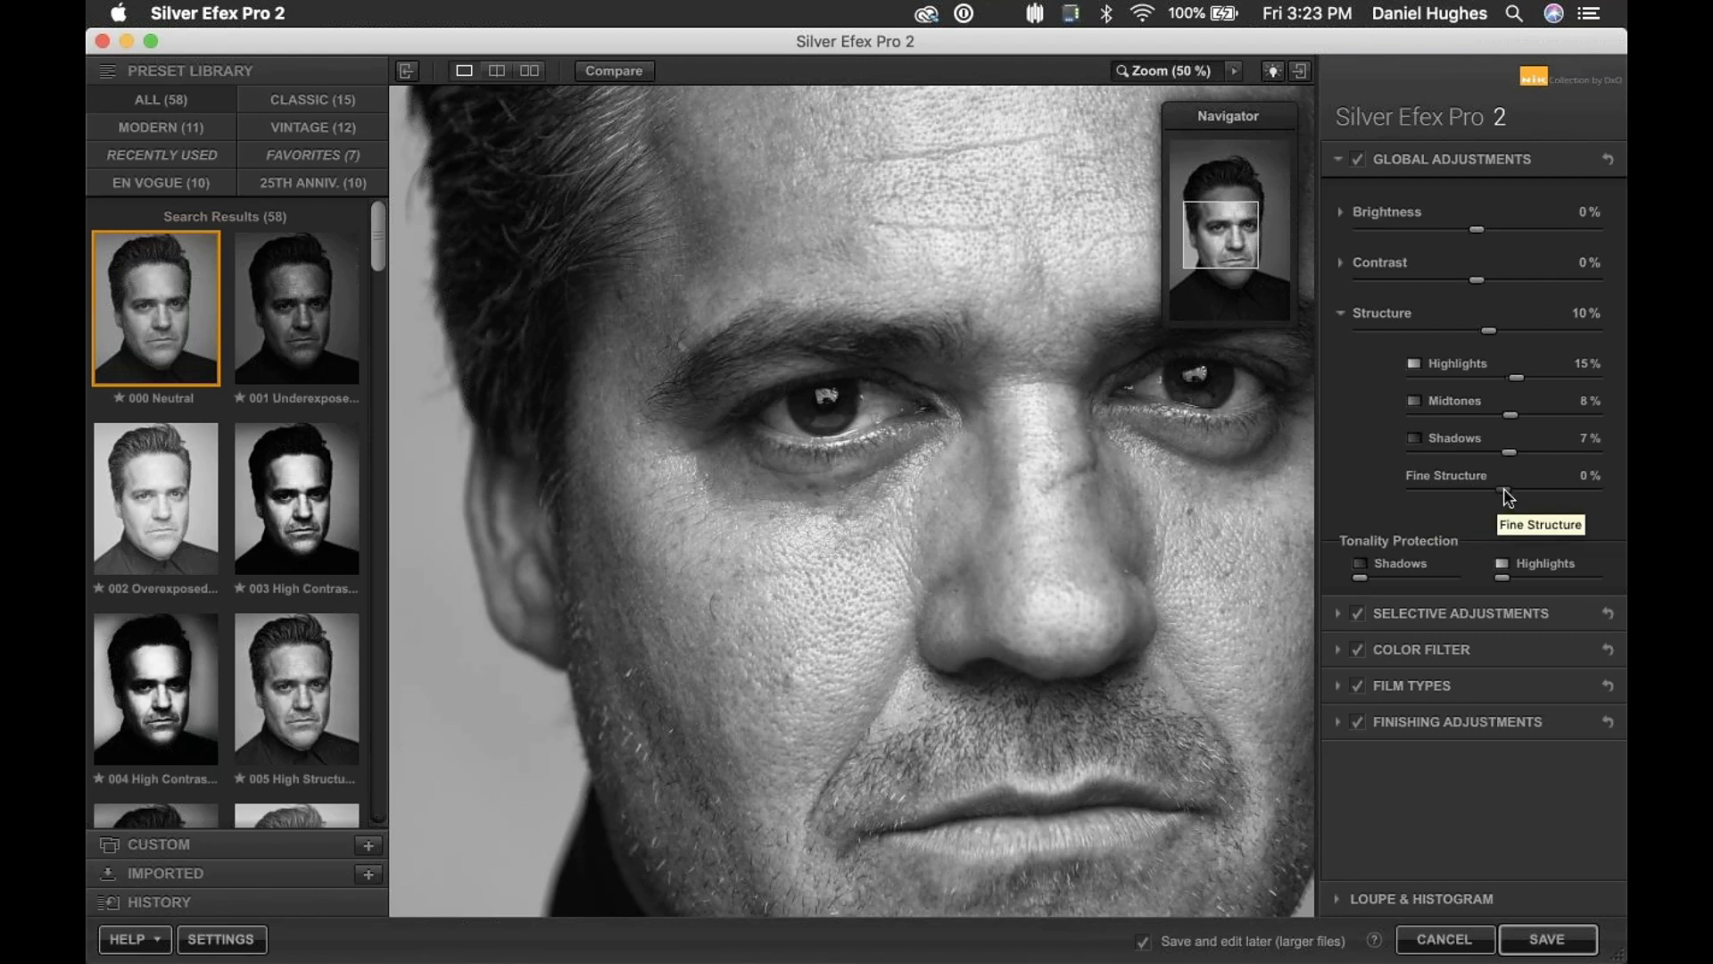
- Compare Fine Structure at 100% with overall Structure at 100%, resetting each to 0% after its test
{"action": "left_click_drag", "start_coordinate": [1506, 491], "coordinate": [1625, 504]}
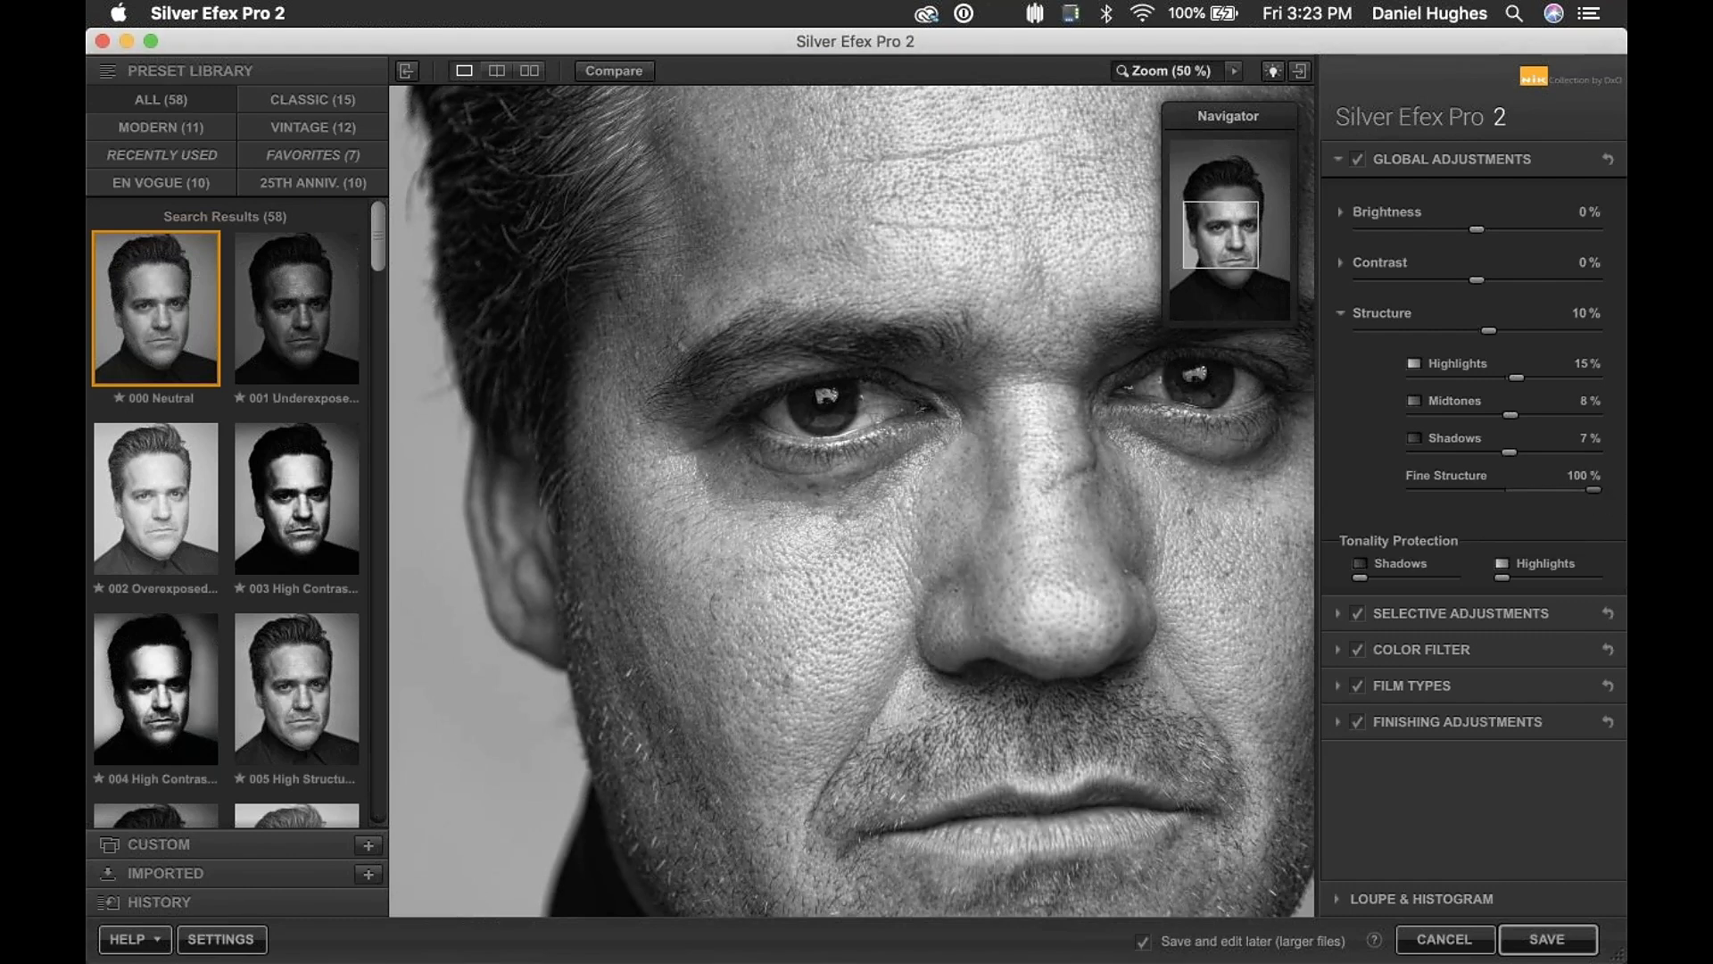
{"action": "double_click", "coordinate": [1596, 490]}
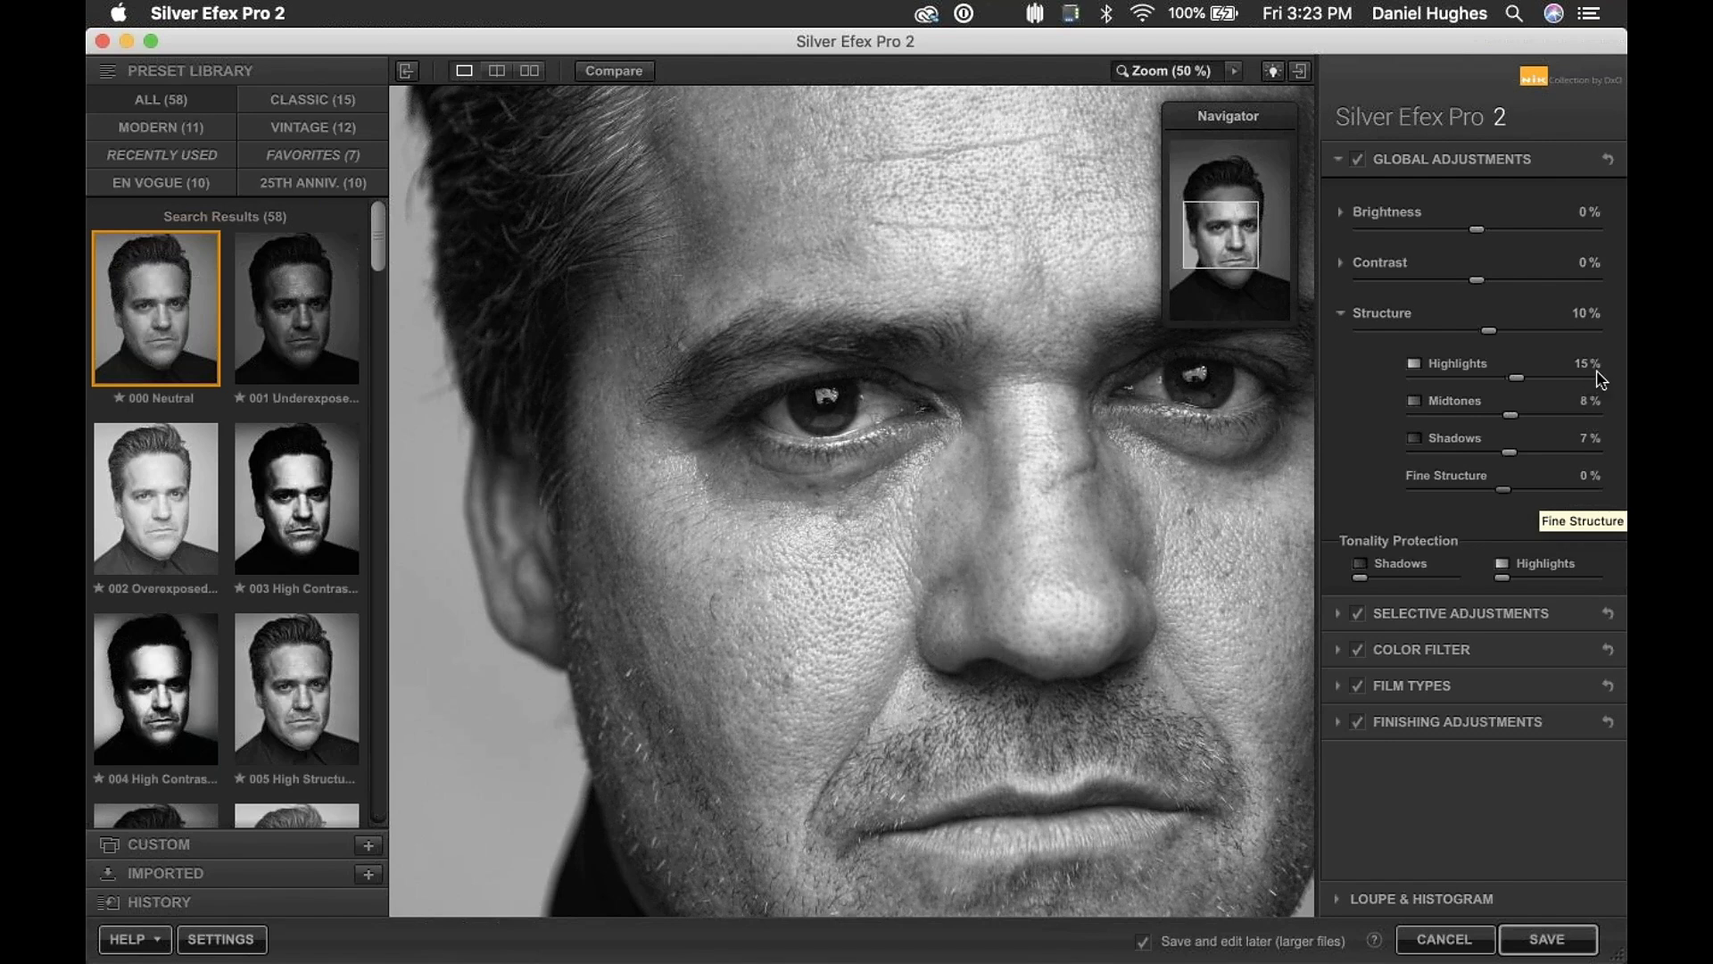
{"action": "left_click", "coordinate": [1599, 331]}
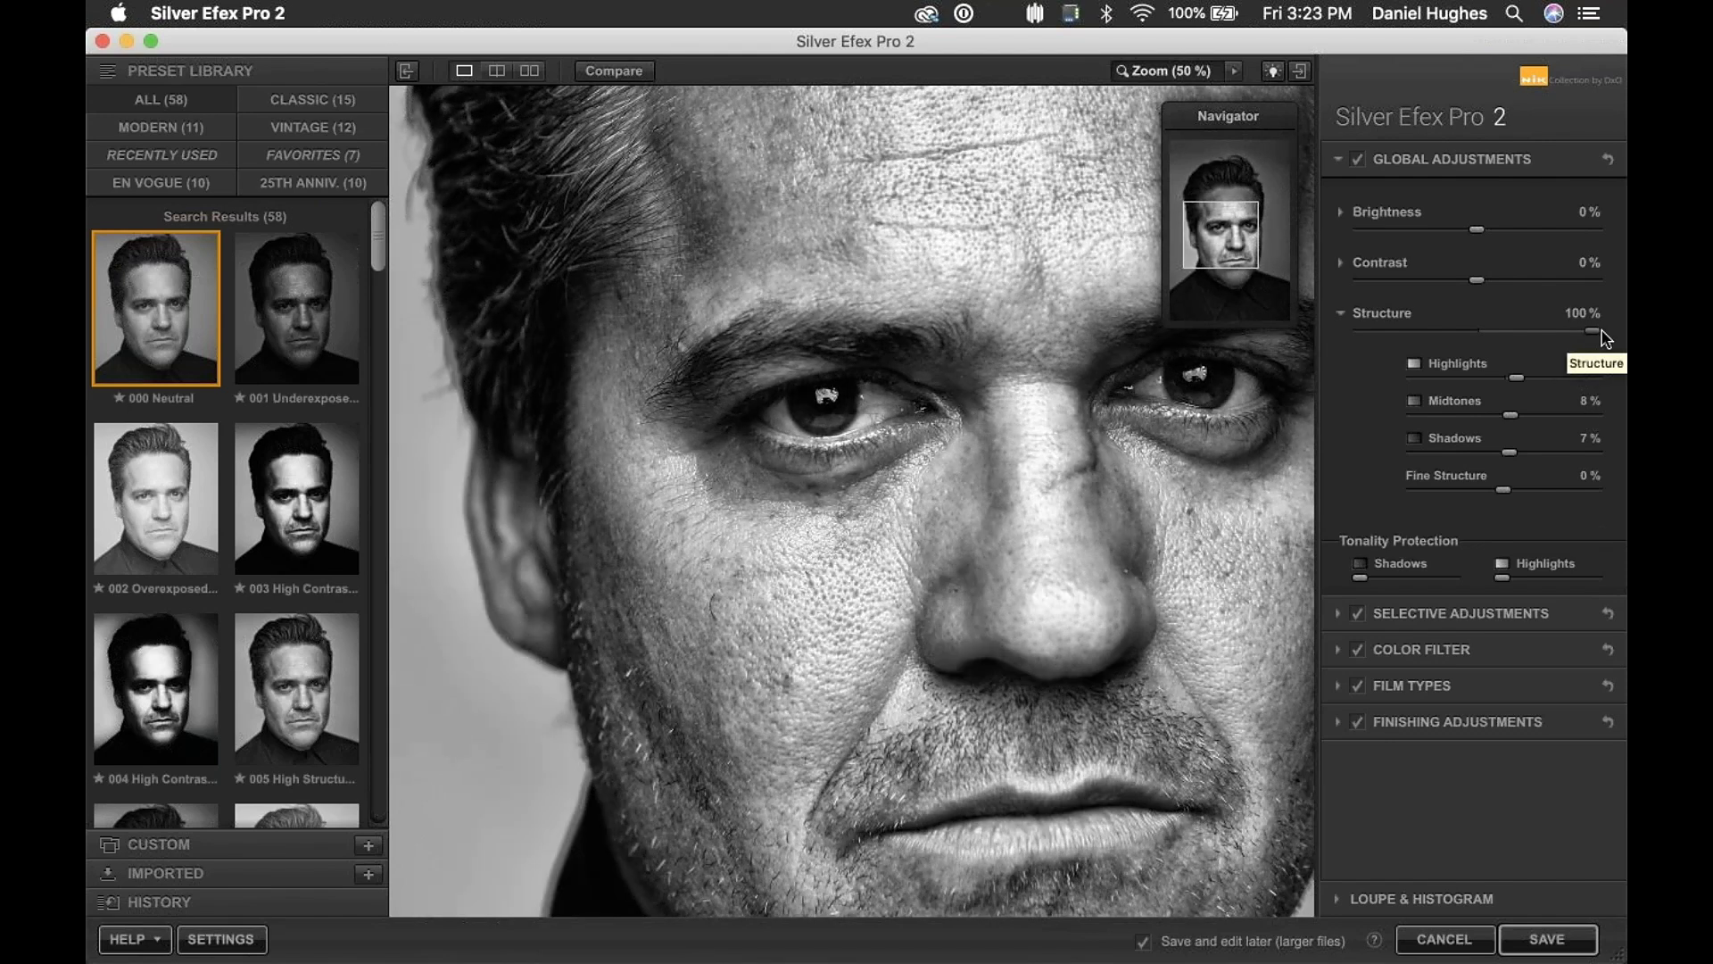
{"action": "double_click", "coordinate": [1596, 332]}
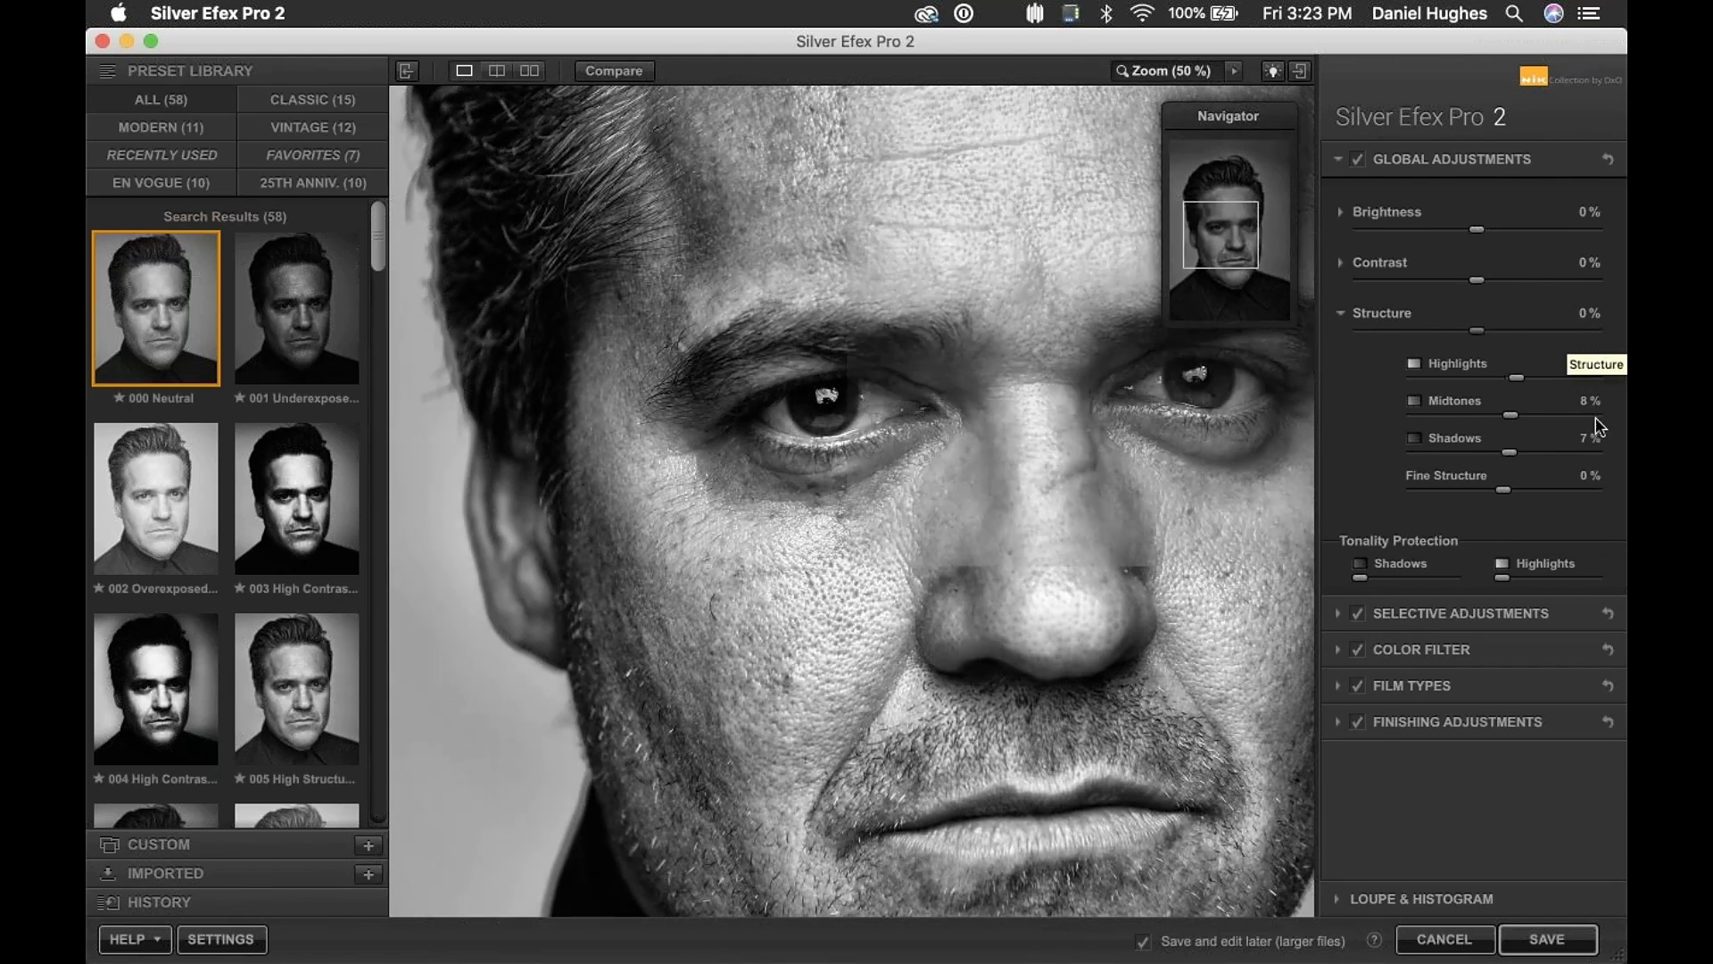
{"action": "left_click", "coordinate": [1598, 491]}
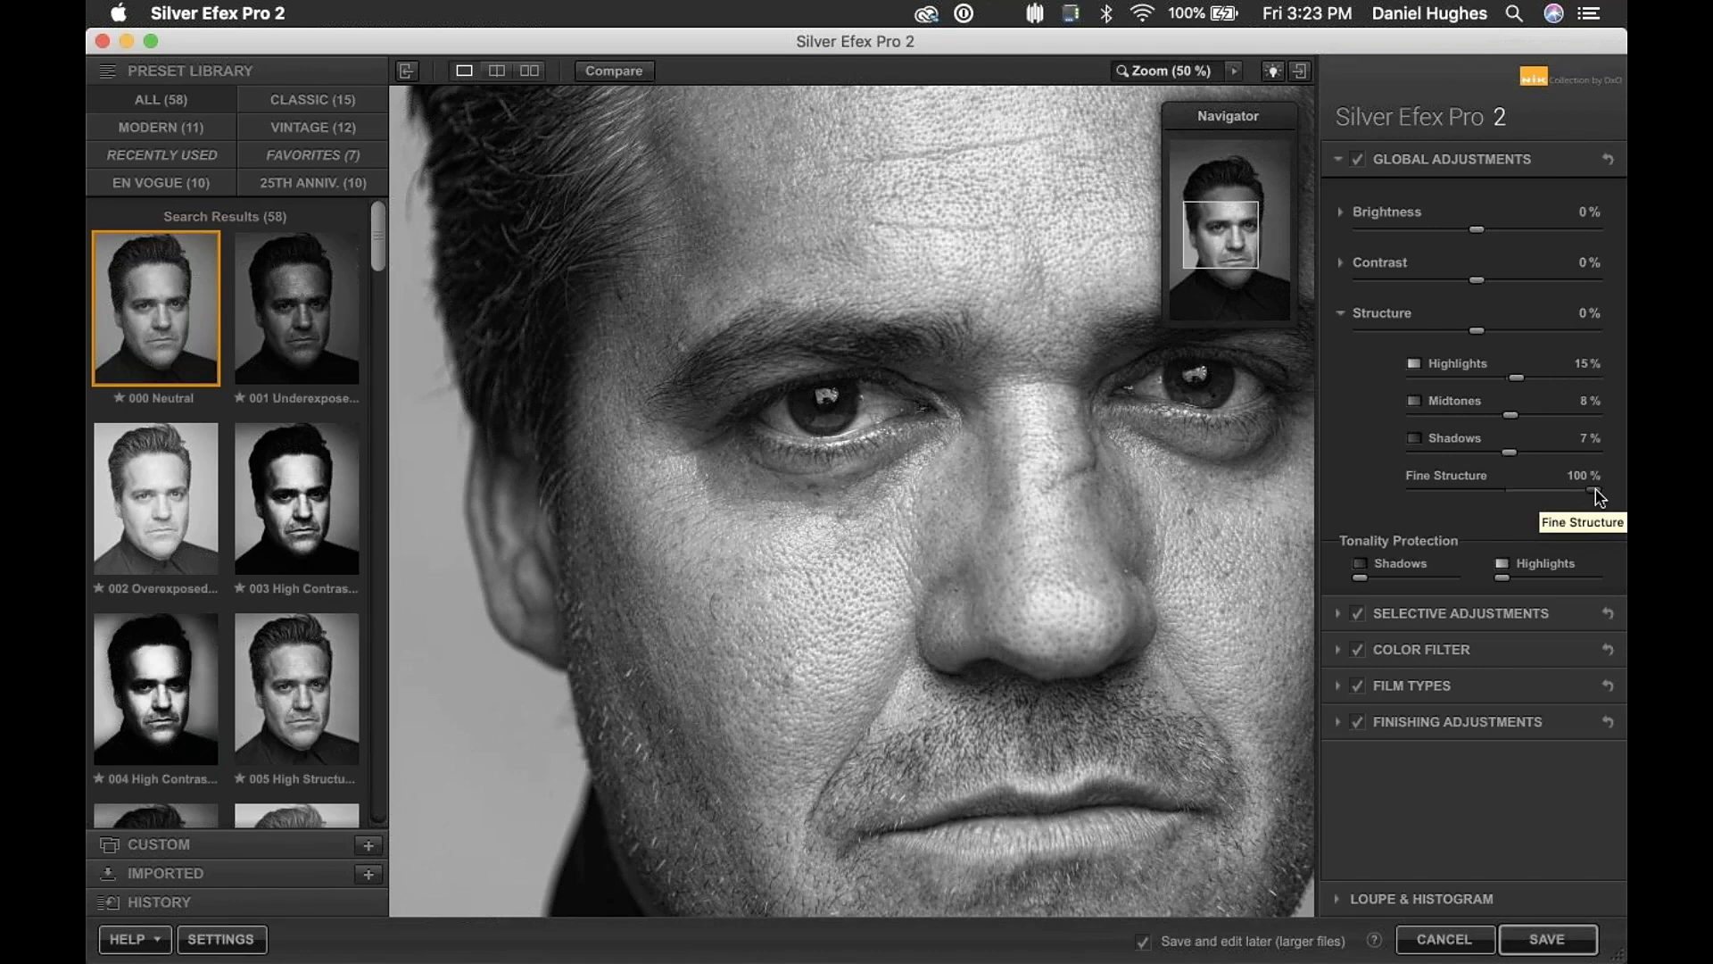
{"action": "double_click", "coordinate": [1595, 489]}
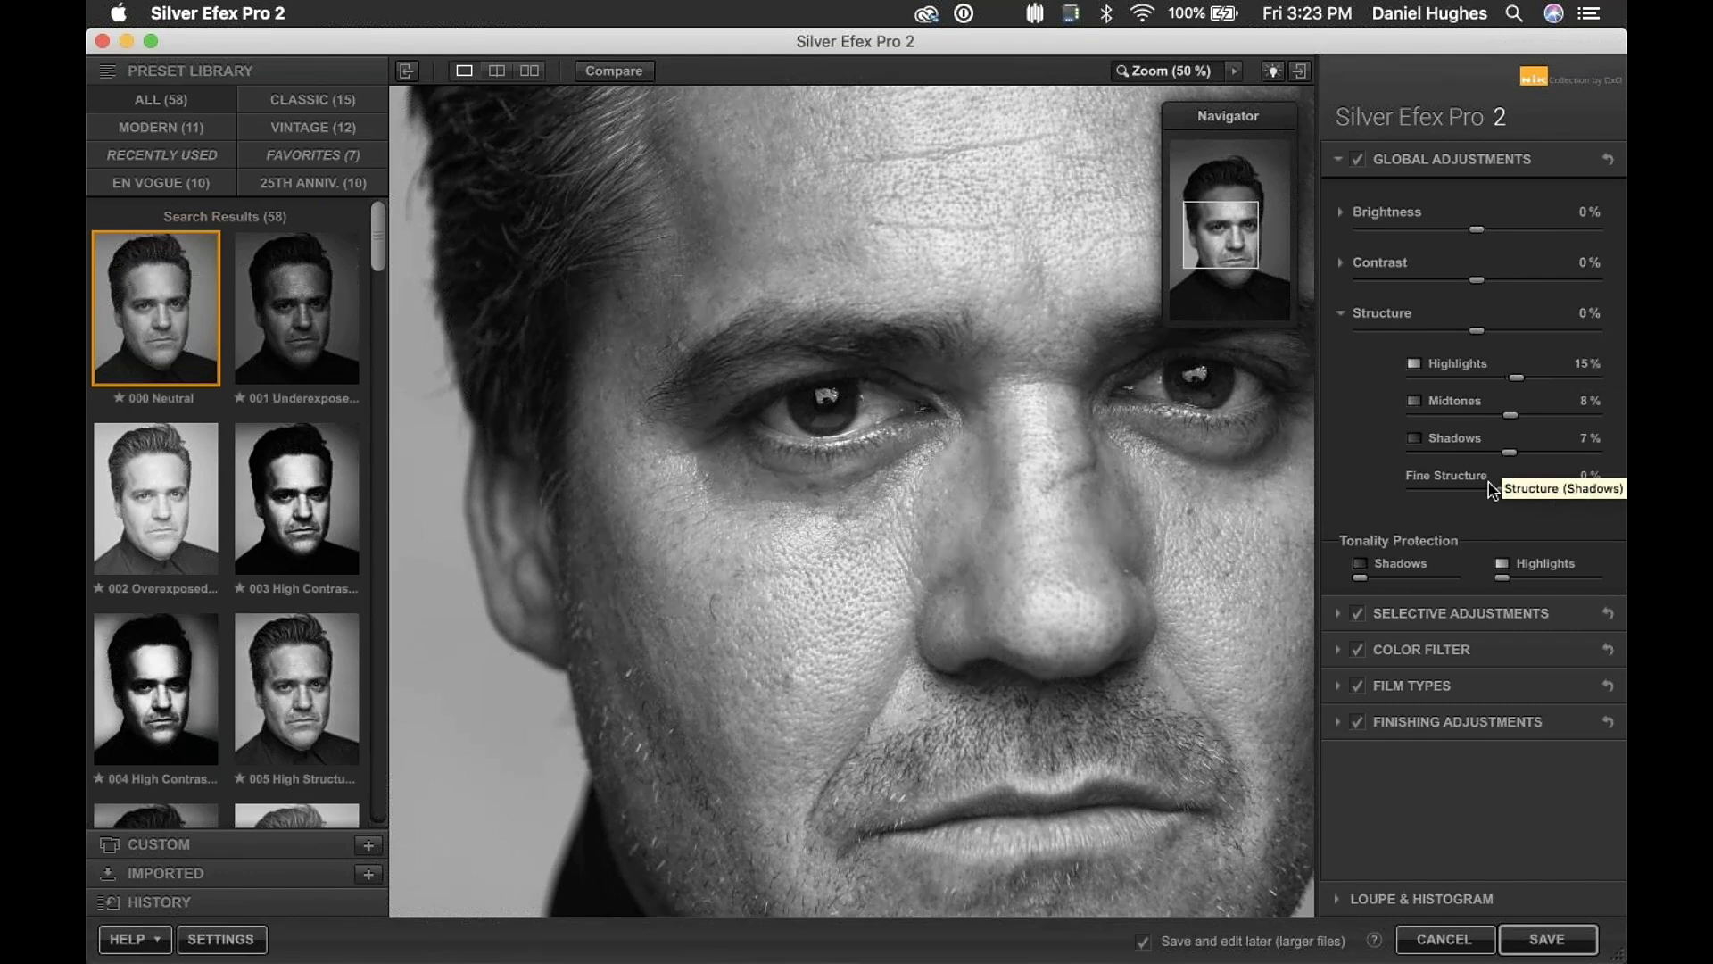
- Set Fine Structure to 16%, try the overall Structure at 84% and return it to 0%
{"action": "left_click_drag", "start_coordinate": [1503, 489], "coordinate": [1519, 497]}
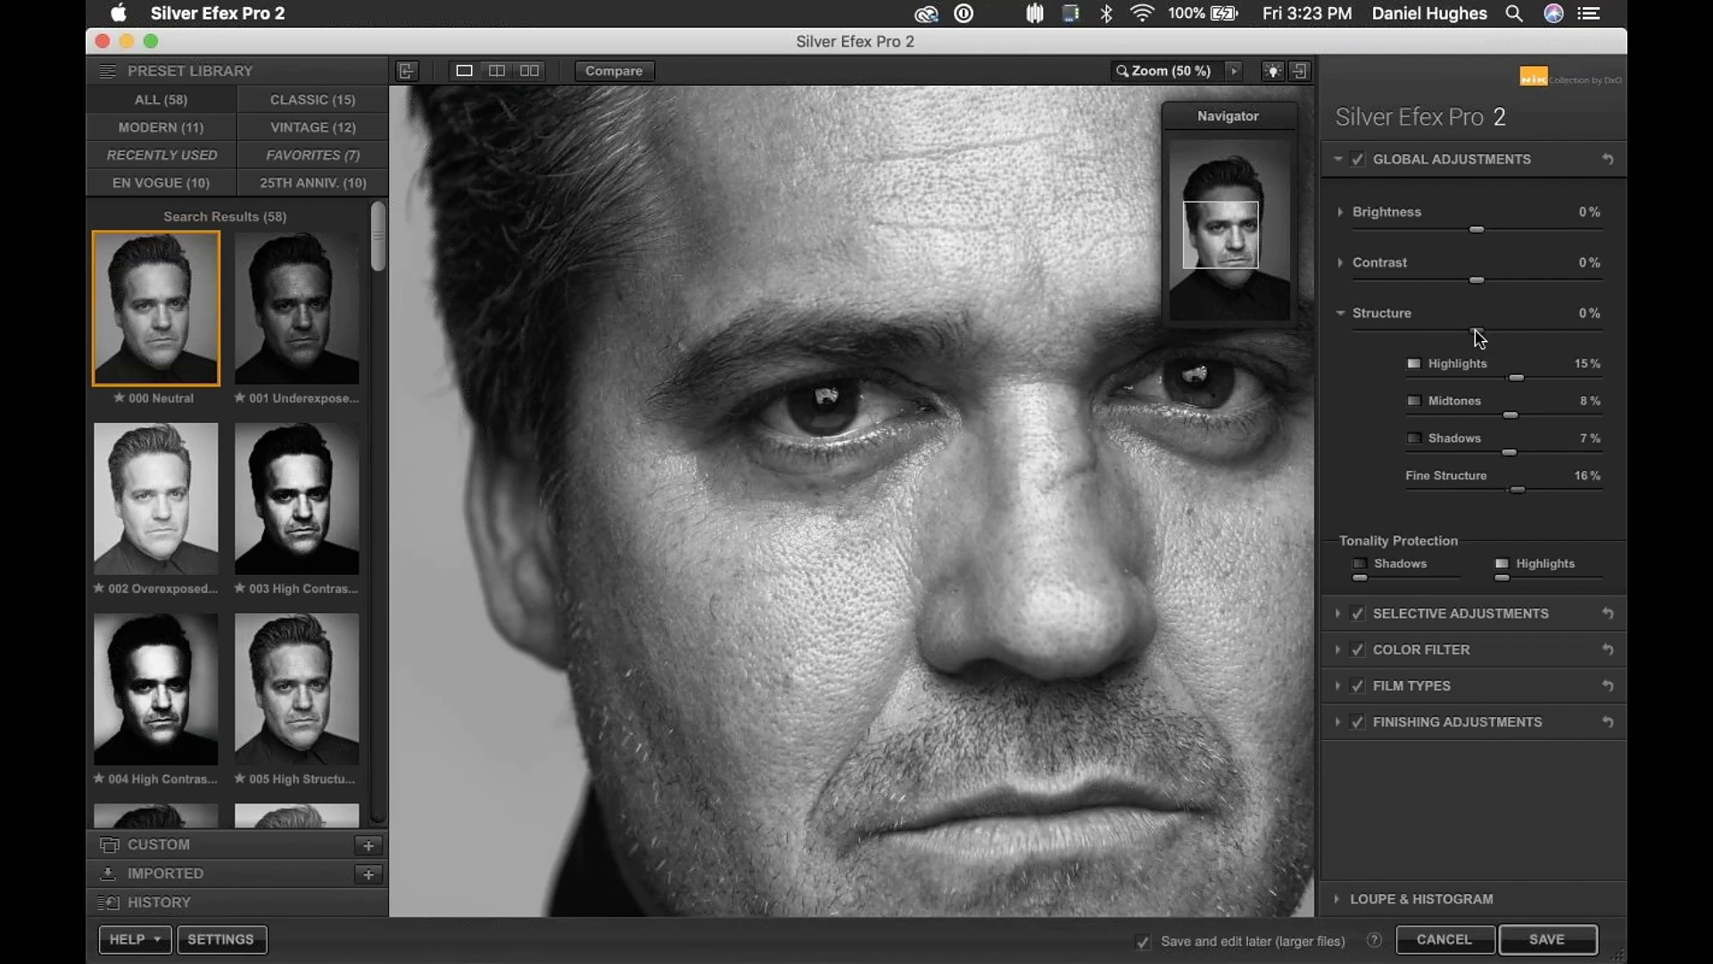
{"action": "left_click_drag", "start_coordinate": [1486, 339], "coordinate": [1576, 342]}
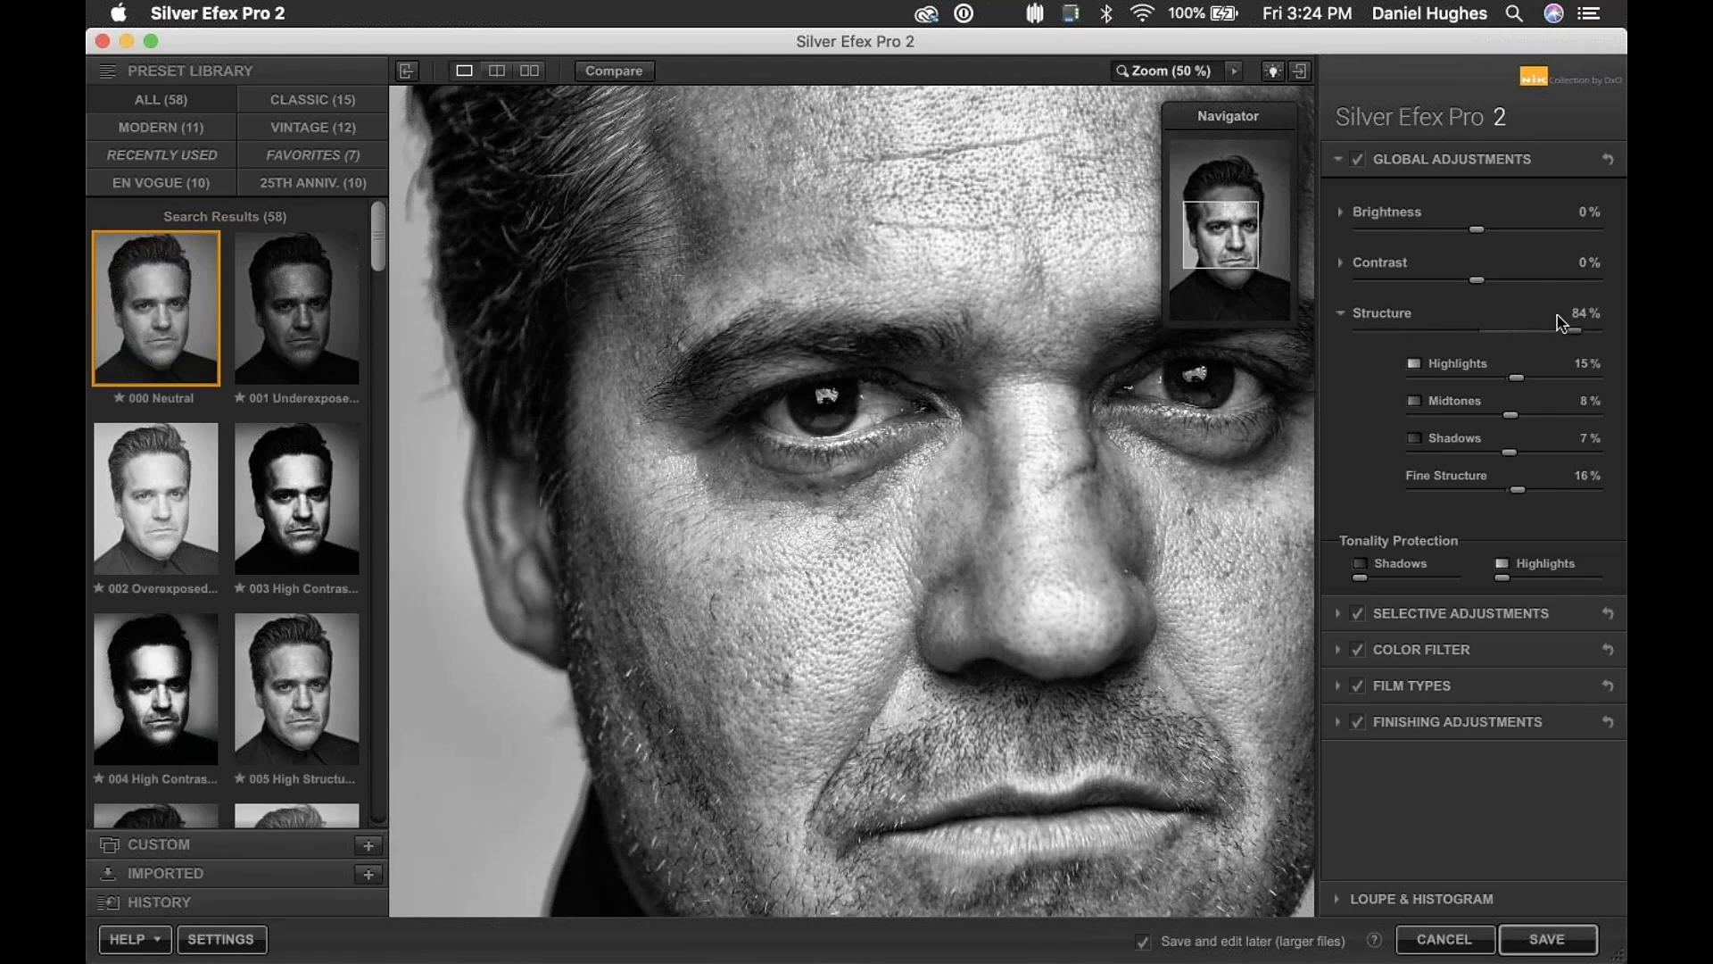
{"action": "mouse_move", "coordinate": [1575, 341]}
{"action": "left_mouse_down"}
{"action": "mouse_move", "coordinate": [1511, 337]}
{"action": "mouse_move", "coordinate": [1563, 336]}
{"action": "left_mouse_up"}
{"action": "left_click", "coordinate": [1573, 319]}
{"action": "type", "text": "0"}
{"action": "key", "text": "Return"}
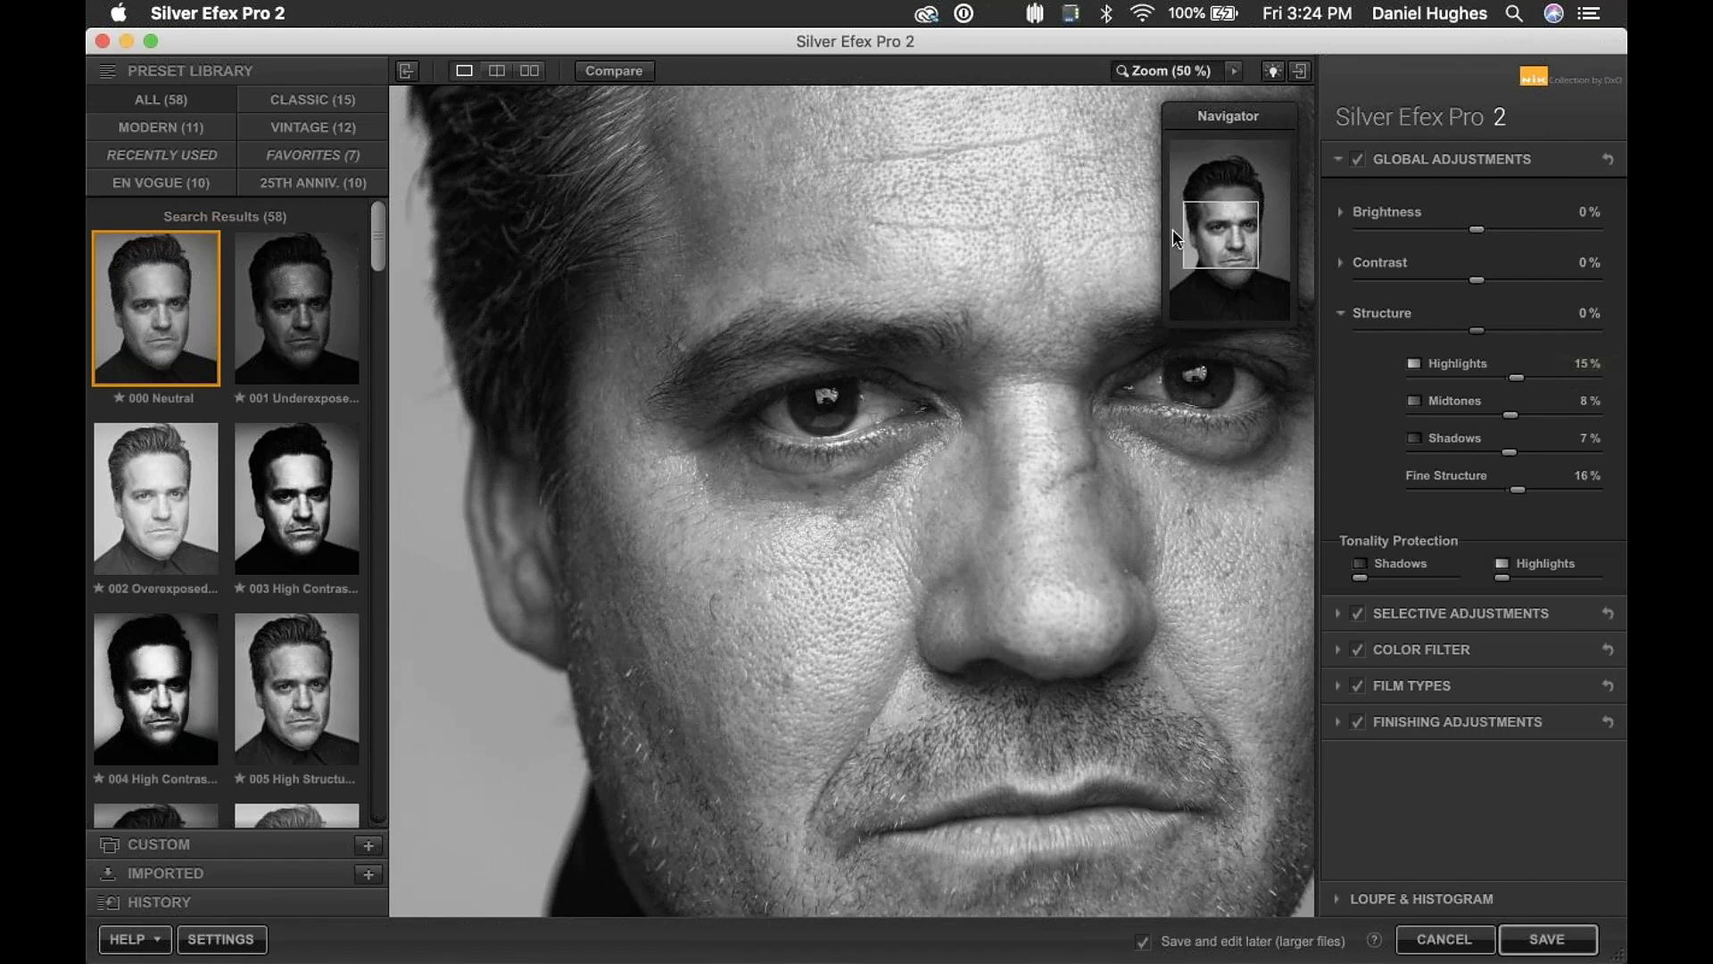
- Return to the full portrait view, set the overall Structure to -11% and collapse the Structure controls
{"action": "left_click", "coordinate": [939, 344]}
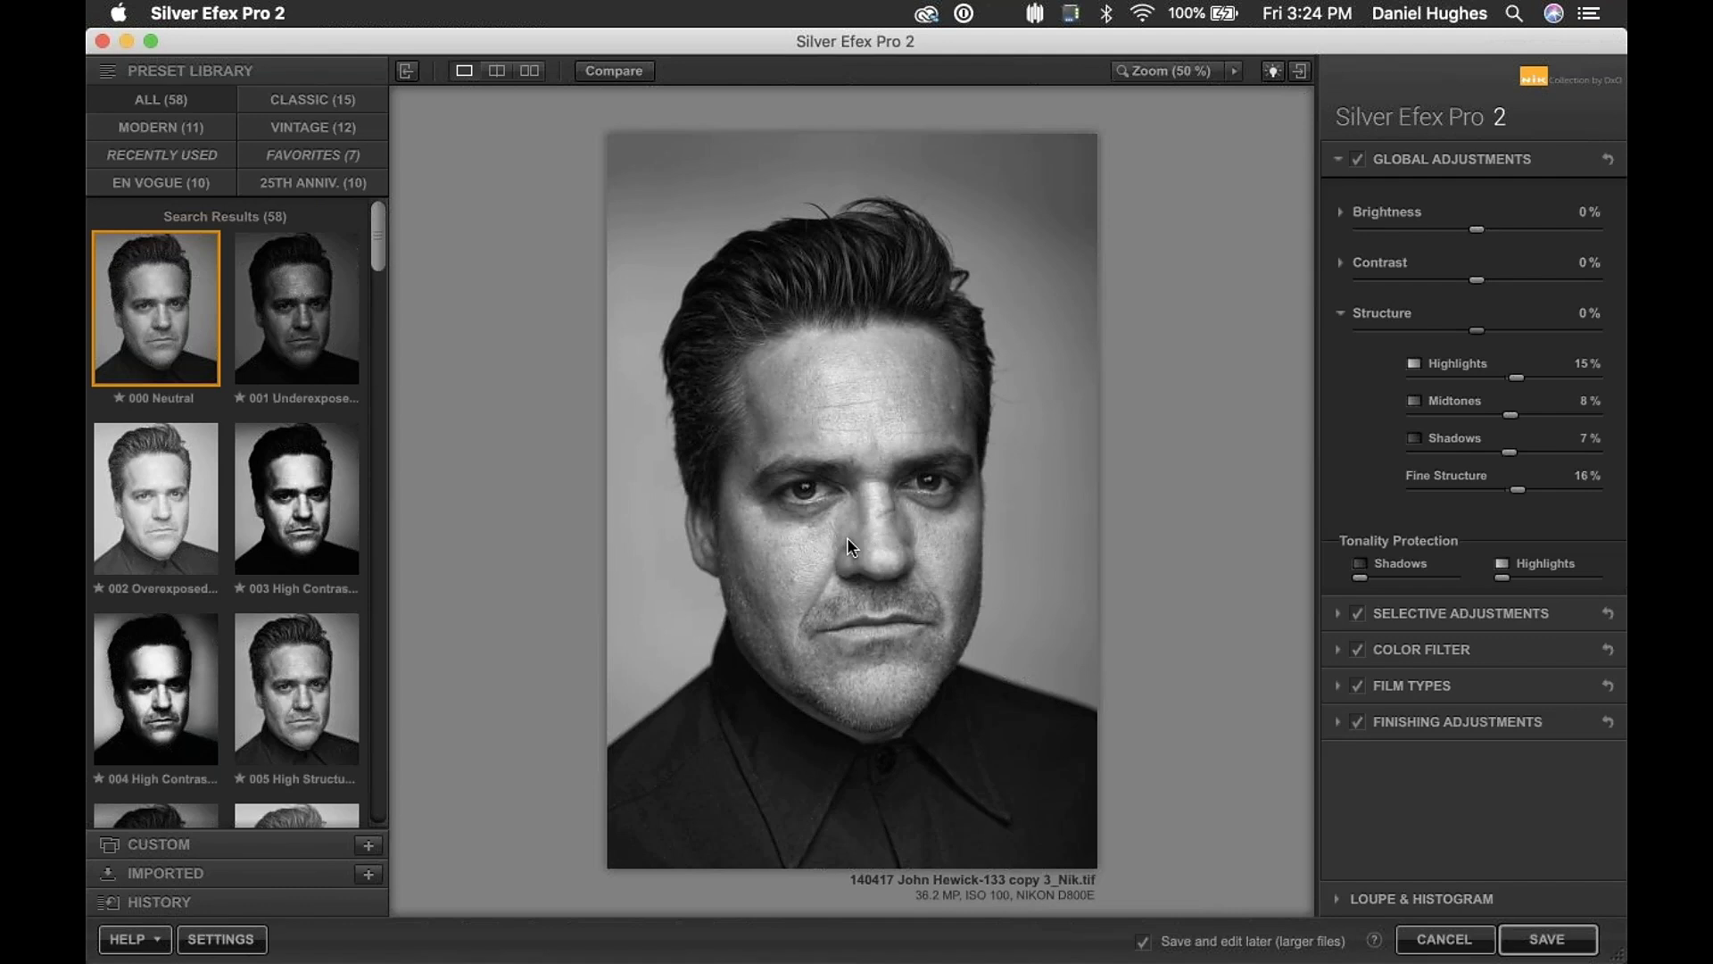
{"action": "key", "text": "super+minus"}
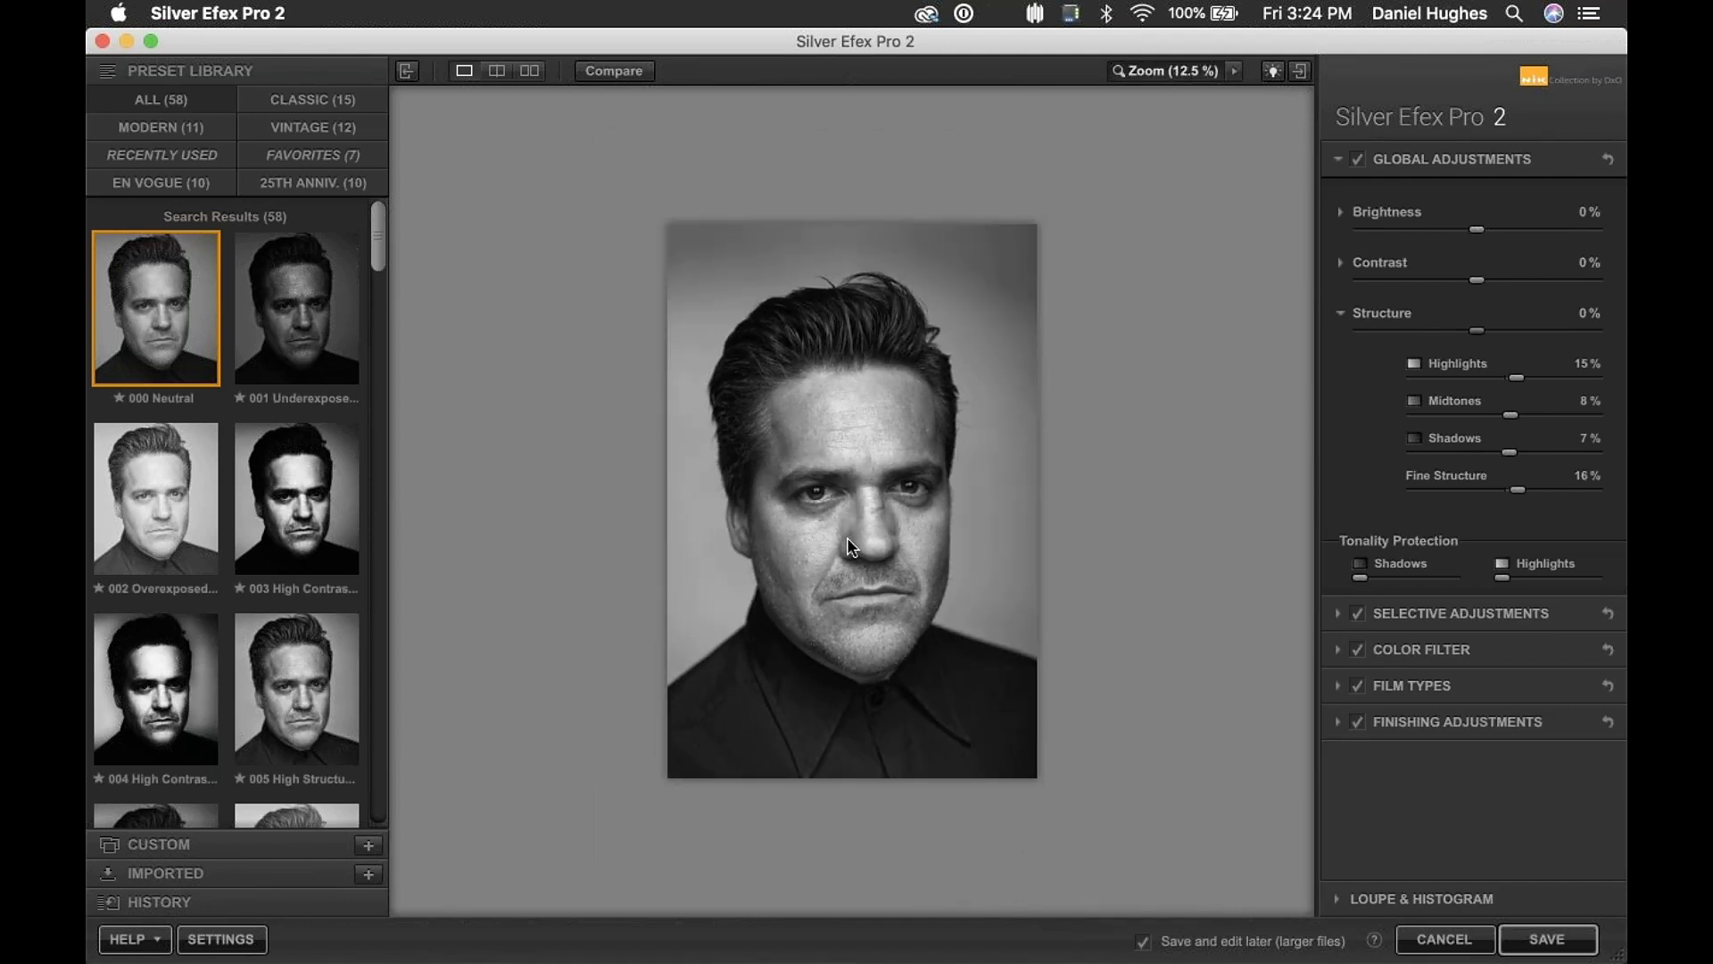
{"action": "key", "text": "super+equal"}
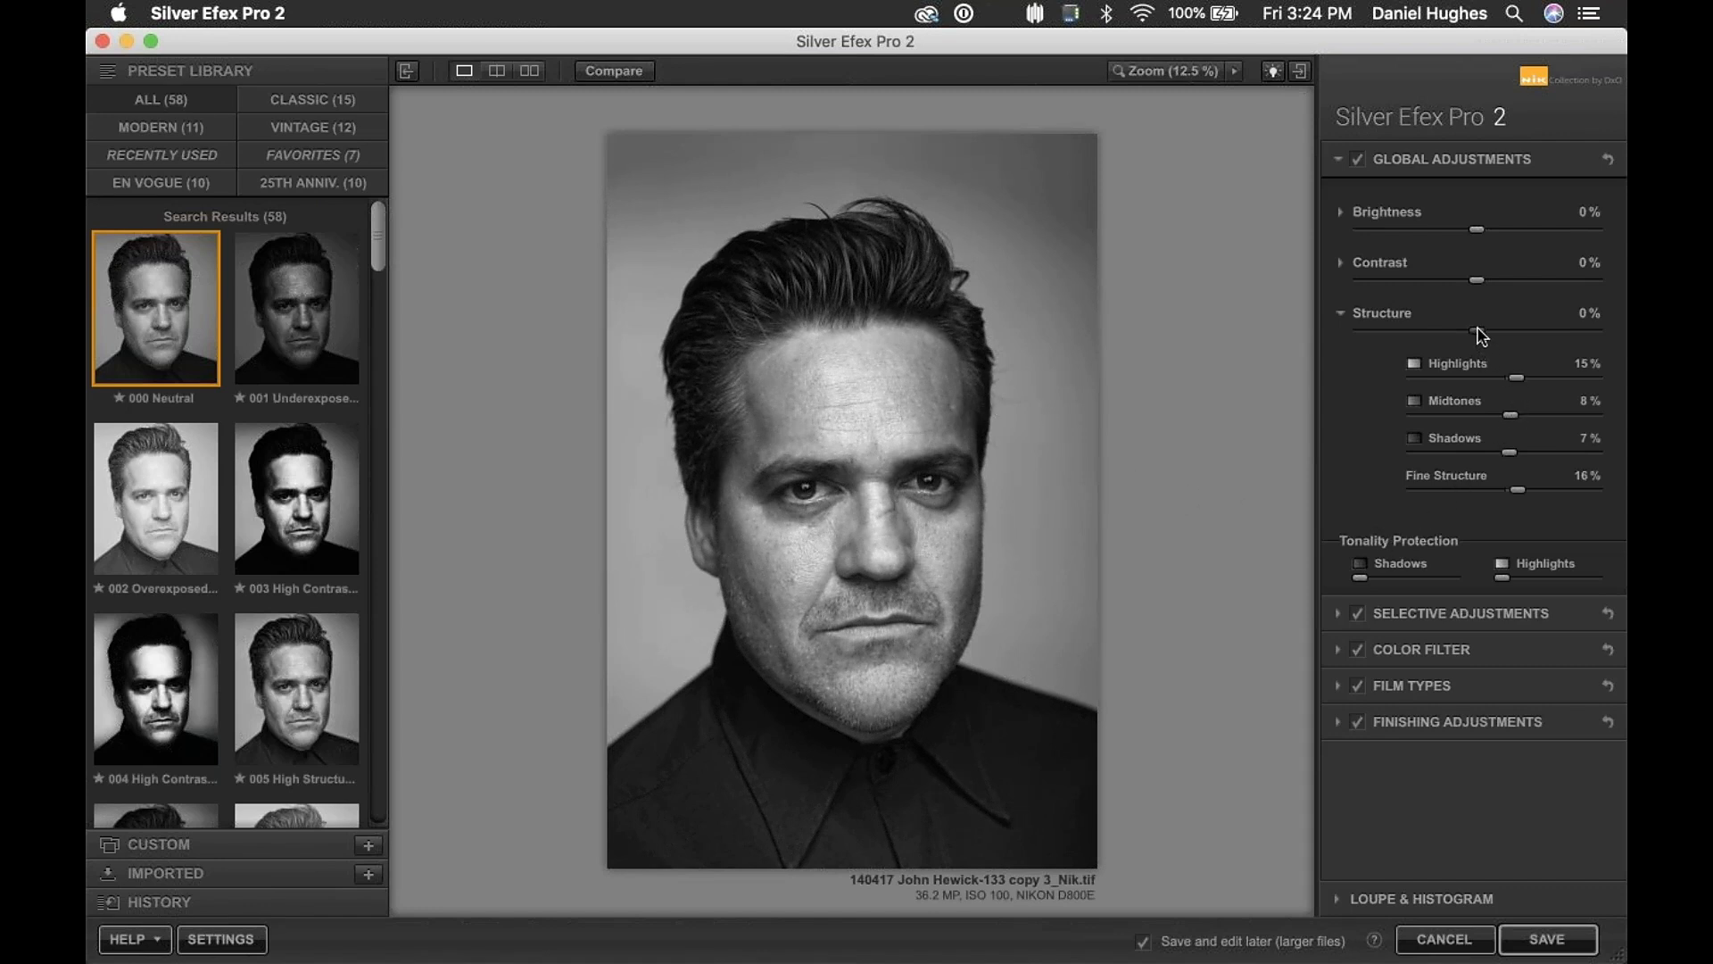
{"action": "left_click_drag", "start_coordinate": [1477, 330], "coordinate": [1465, 331]}
{"action": "left_click", "coordinate": [1365, 316]}
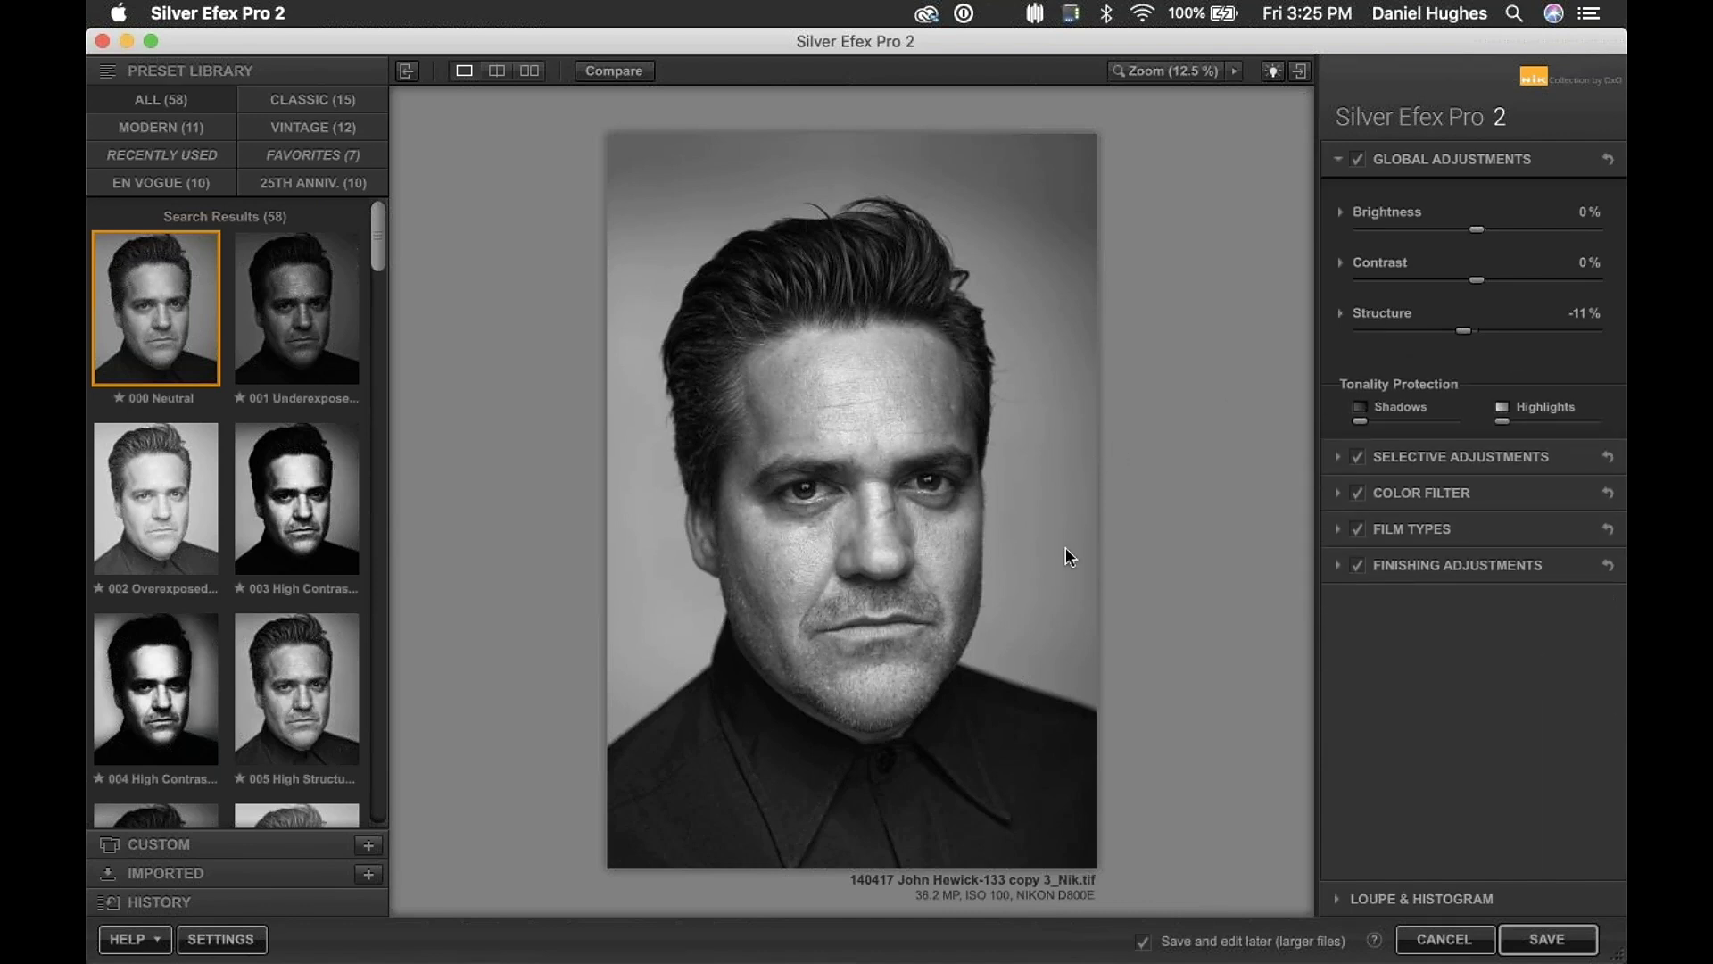
- Add a selective adjustment control point on the dark shirt and move it up to the shoulder beside the collar
{"action": "left_click", "coordinate": [1407, 460]}
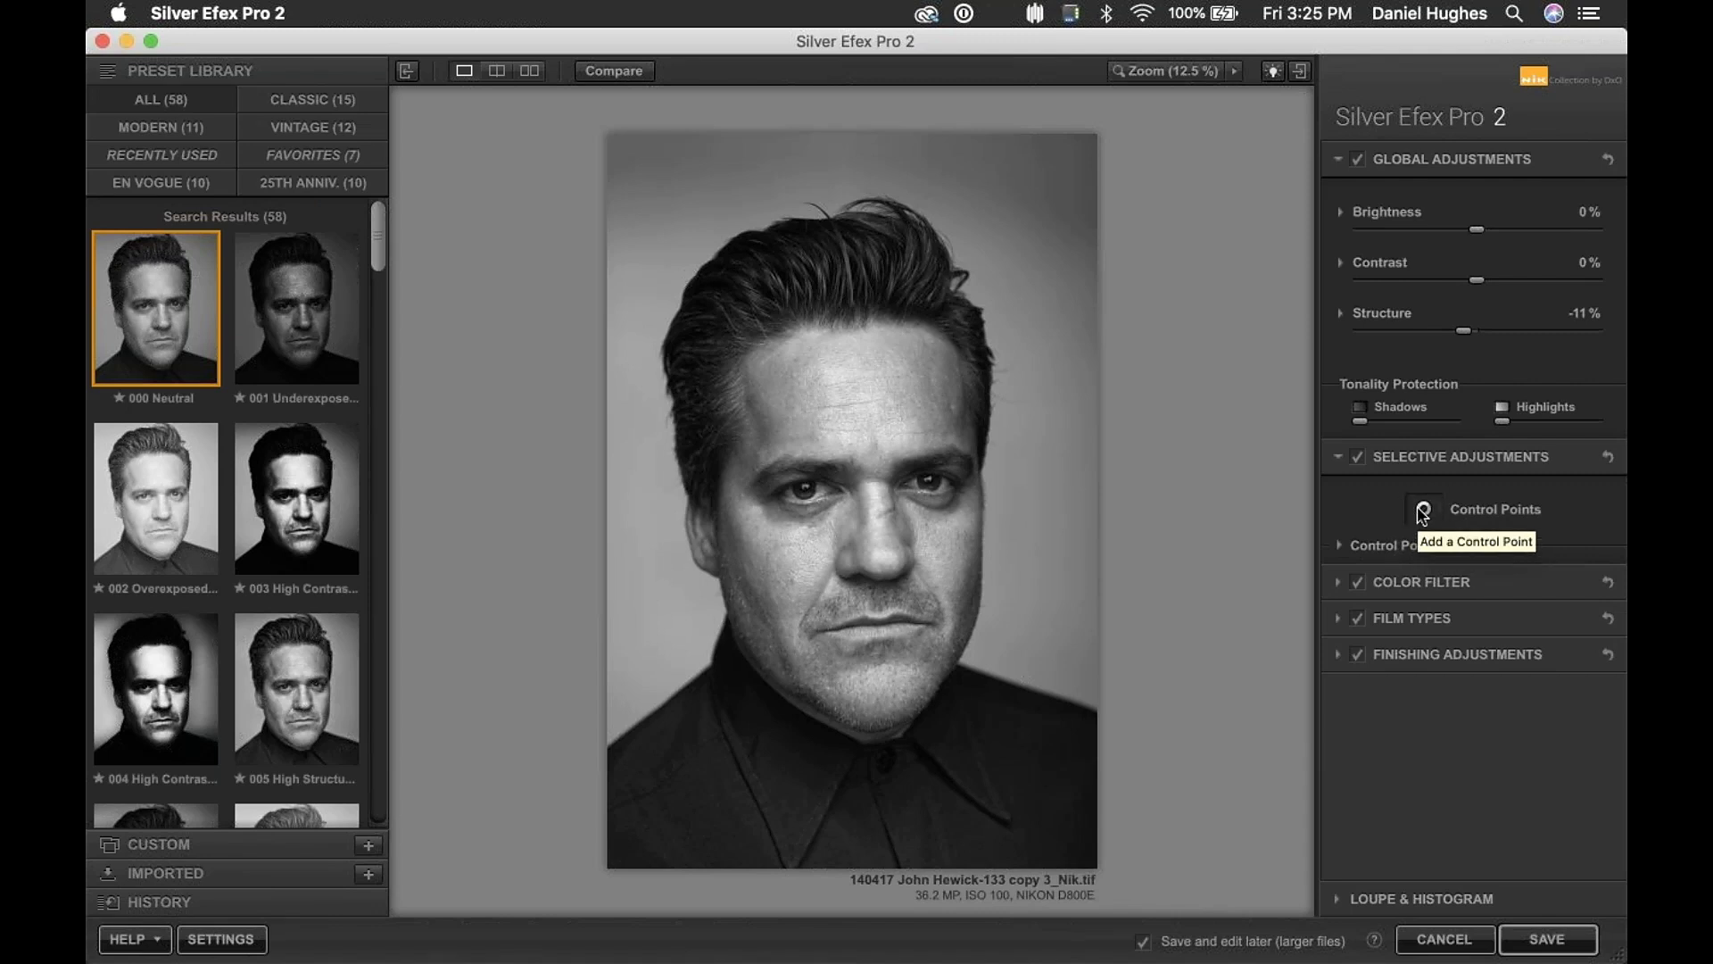
{"action": "left_click", "coordinate": [1422, 515]}
{"action": "left_click", "coordinate": [951, 816]}
{"action": "left_click_drag", "start_coordinate": [951, 816], "coordinate": [1001, 731]}
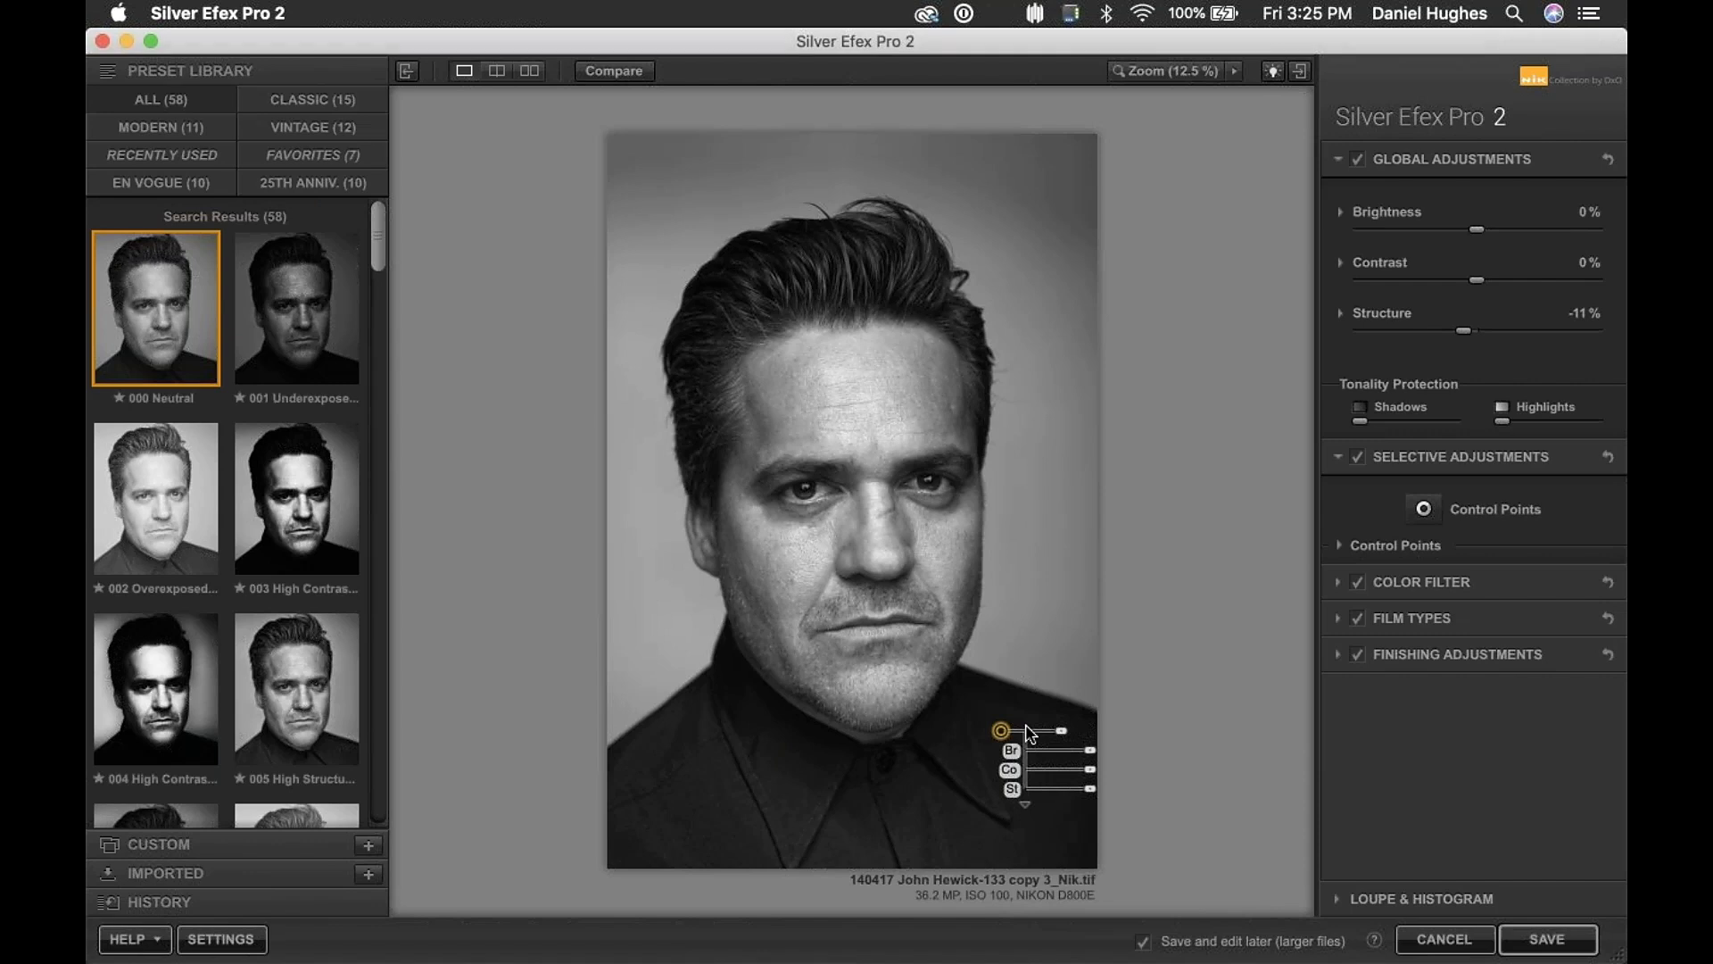
{"action": "mouse_move", "coordinate": [1002, 734]}
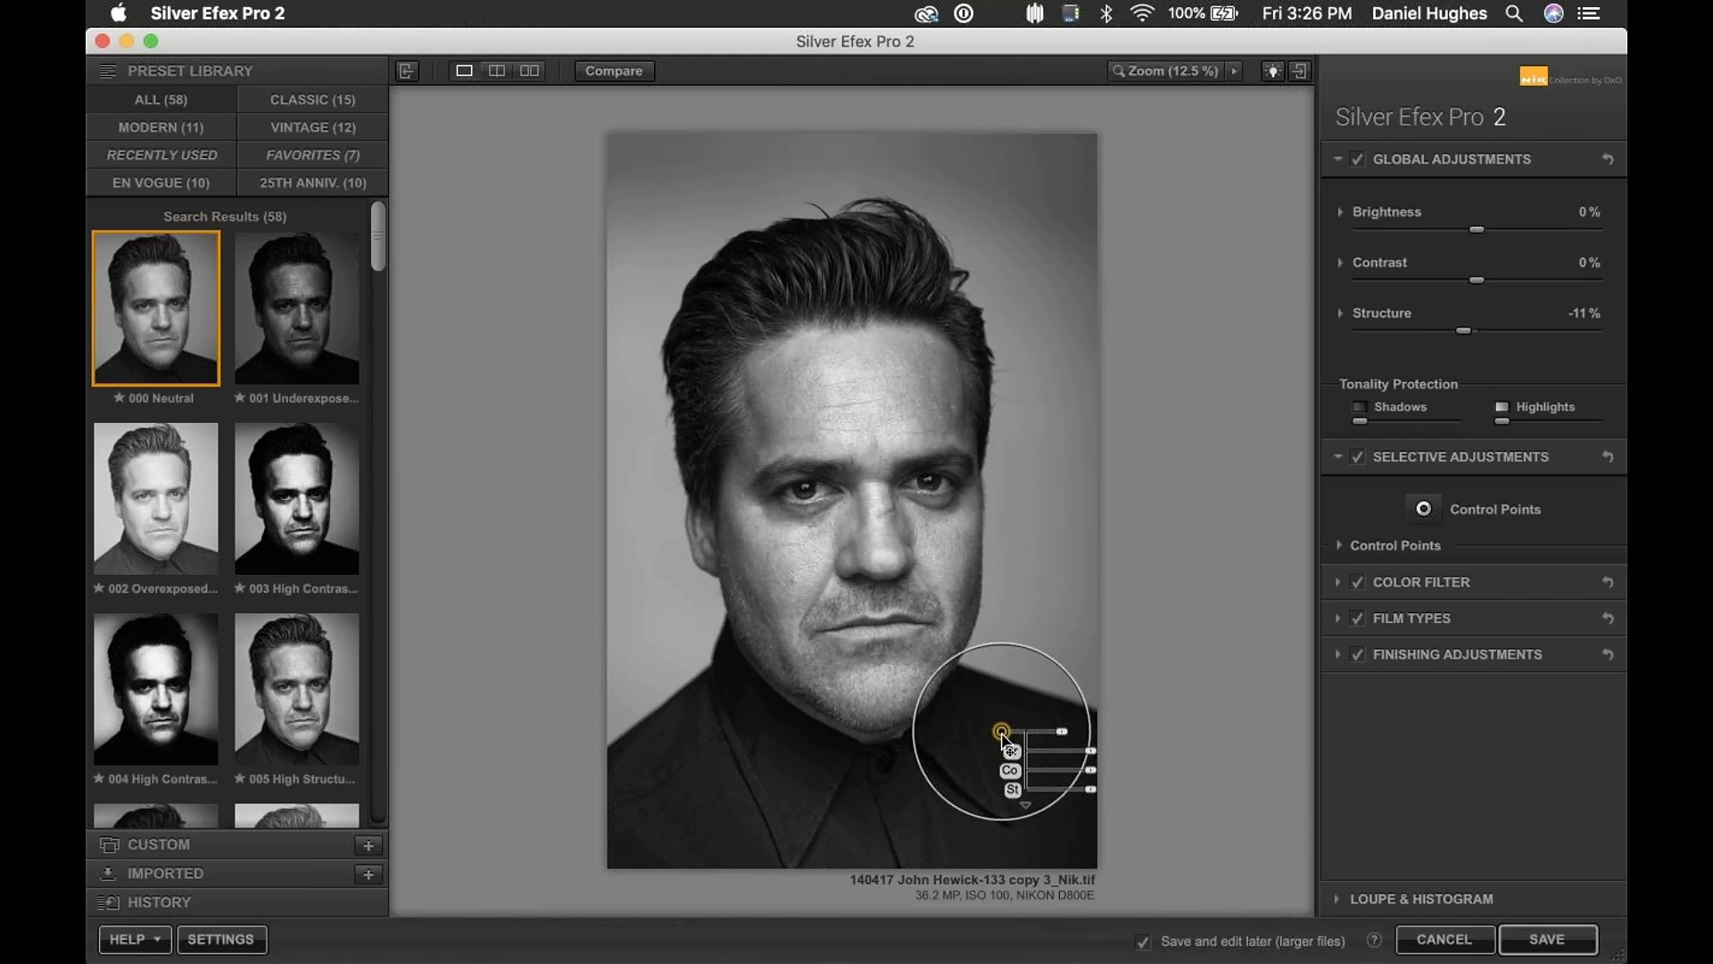
- Nudge the shirt control point down slightly and fine-tune the size of its area of effect to cover the shoulder
{"action": "mouse_move", "coordinate": [1005, 738]}
{"action": "left_mouse_down"}
{"action": "mouse_move", "coordinate": [789, 489]}
{"action": "mouse_move", "coordinate": [863, 508]}
{"action": "mouse_move", "coordinate": [845, 509]}
{"action": "mouse_move", "coordinate": [1026, 722]}
{"action": "mouse_move", "coordinate": [1003, 741]}
{"action": "left_mouse_up"}
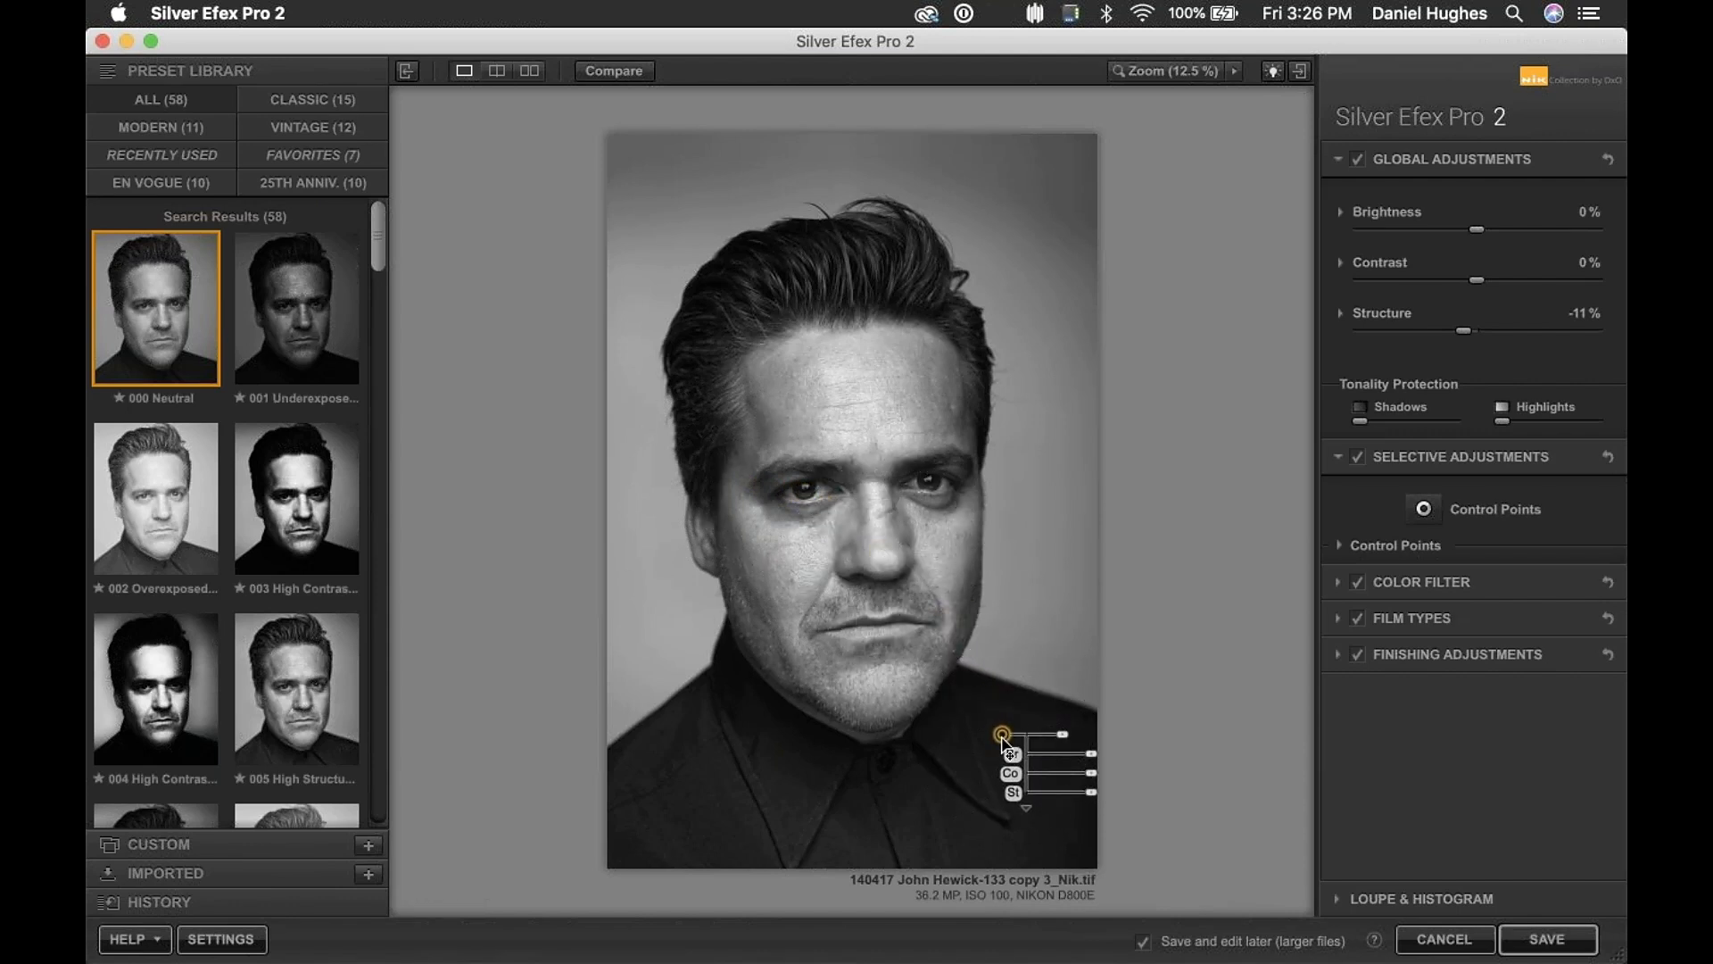
{"action": "left_click_drag", "start_coordinate": [1062, 733], "coordinate": [1068, 743]}
{"action": "mouse_move", "coordinate": [1069, 739]}
{"action": "mouse_move", "coordinate": [1069, 739]}
{"action": "left_mouse_down"}
{"action": "mouse_move", "coordinate": [1086, 739]}
{"action": "mouse_move", "coordinate": [1066, 742]}
{"action": "left_mouse_up"}
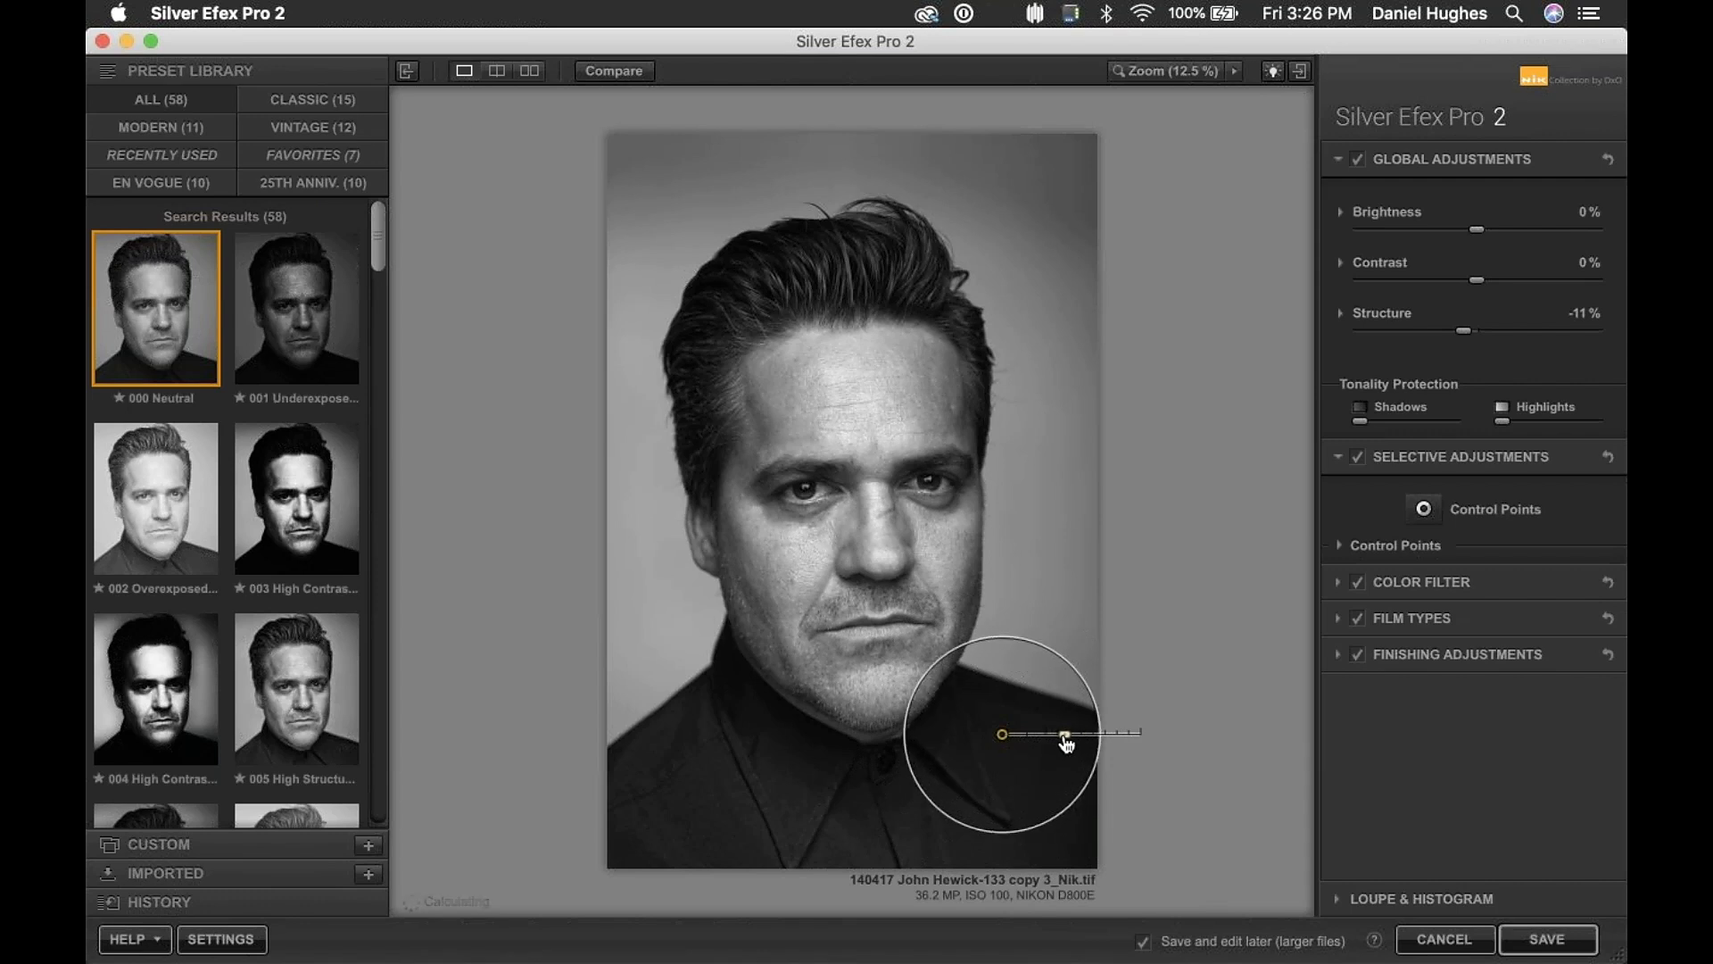
- Expand and collapse the shirt control point's additional sliders, and move the point slightly higher on the shoulder
{"action": "left_click", "coordinate": [1025, 809]}
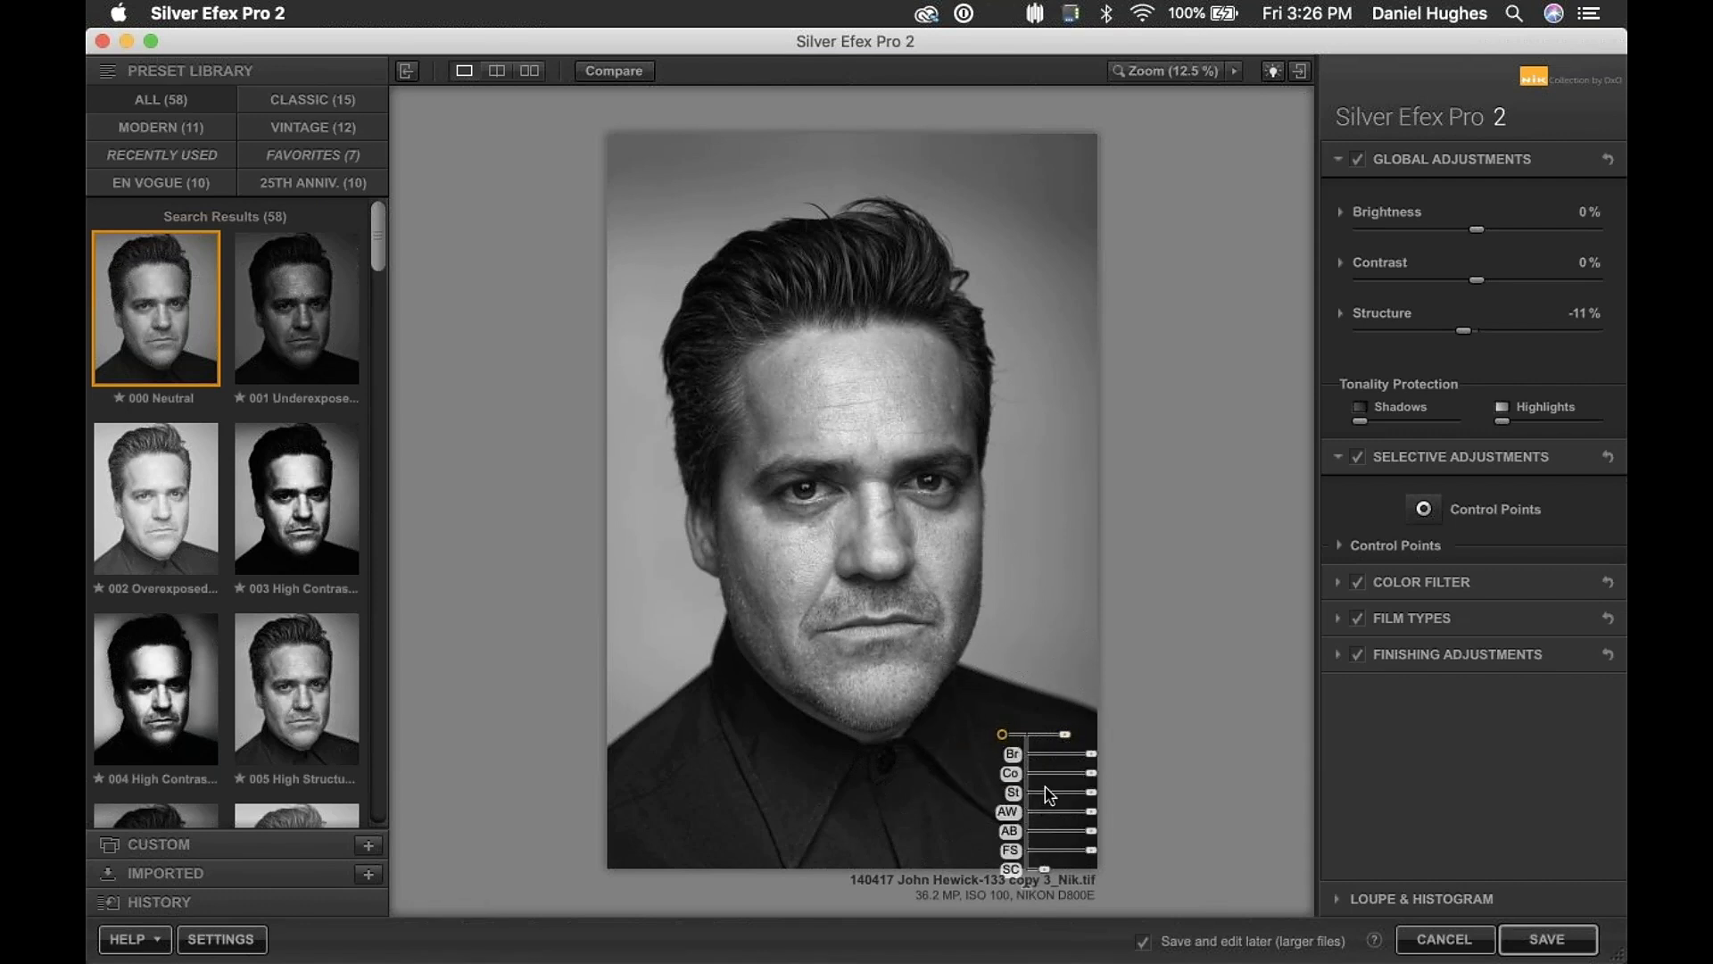
{"action": "left_click", "coordinate": [1029, 895]}
{"action": "left_click", "coordinate": [1001, 735]}
{"action": "mouse_move", "coordinate": [1001, 733]}
{"action": "left_mouse_down"}
{"action": "mouse_move", "coordinate": [1003, 585]}
{"action": "mouse_move", "coordinate": [1003, 718]}
{"action": "left_mouse_up"}
{"action": "left_click", "coordinate": [1028, 737]}
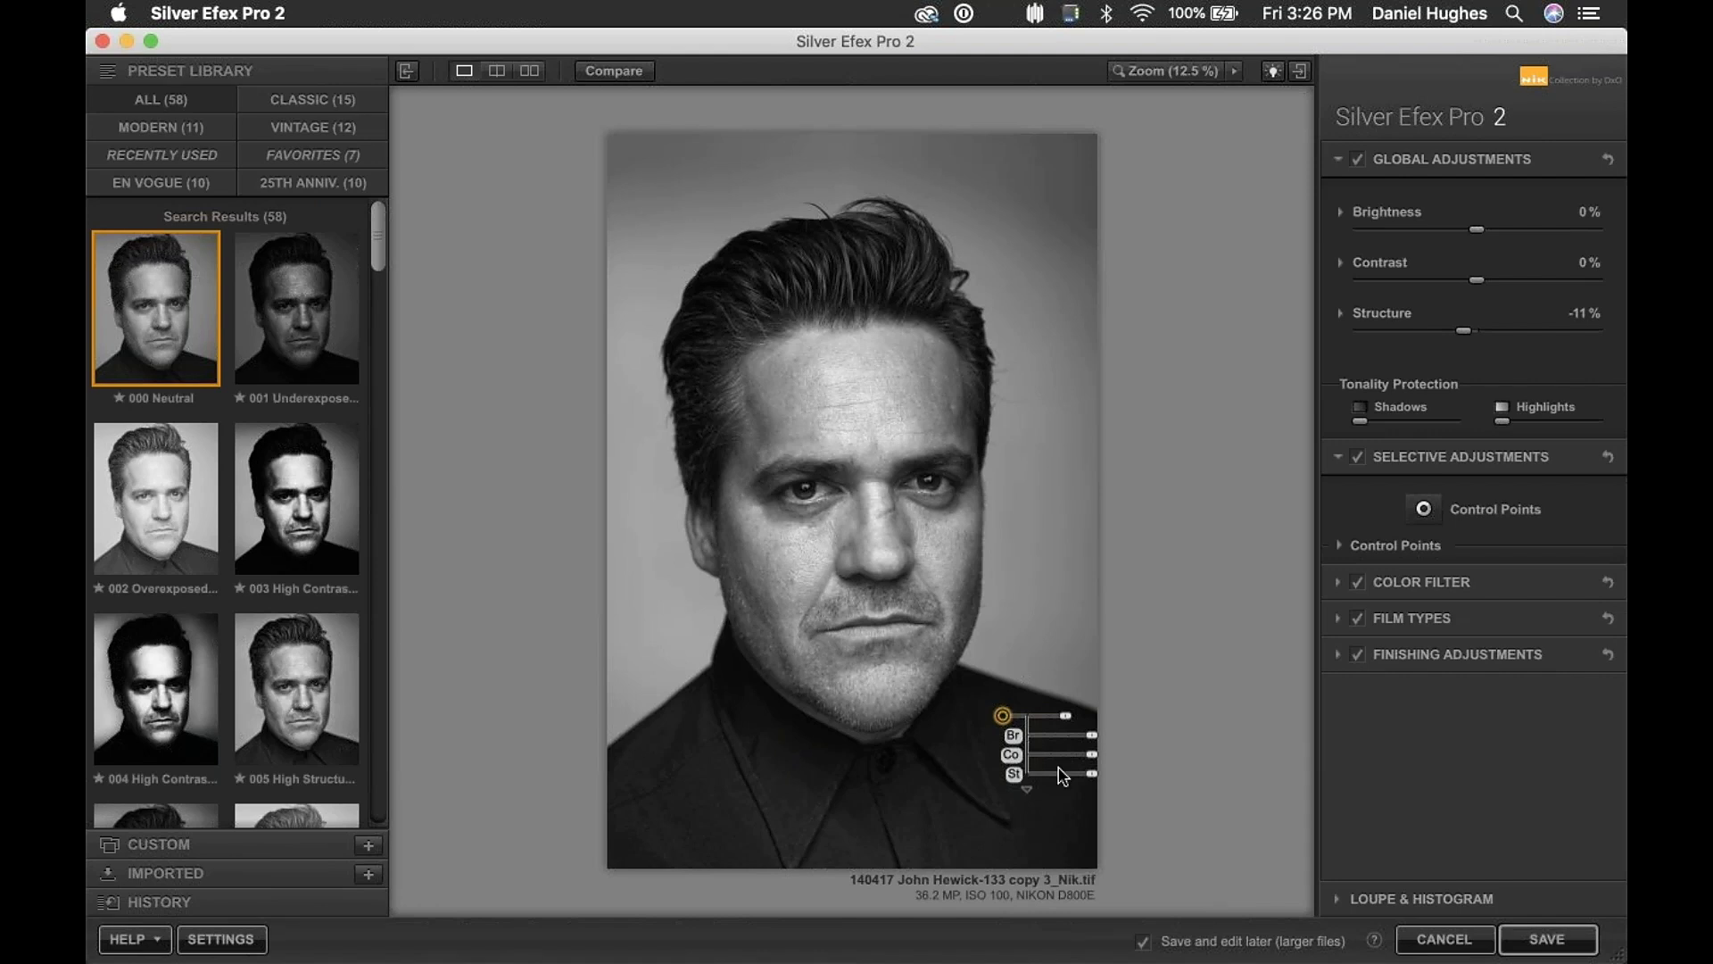
- Set the shirt control point's Brightness to 10%, try it at 57%, and reduce it to a moderate brightening
{"action": "left_click_drag", "start_coordinate": [1094, 744], "coordinate": [1100, 744]}
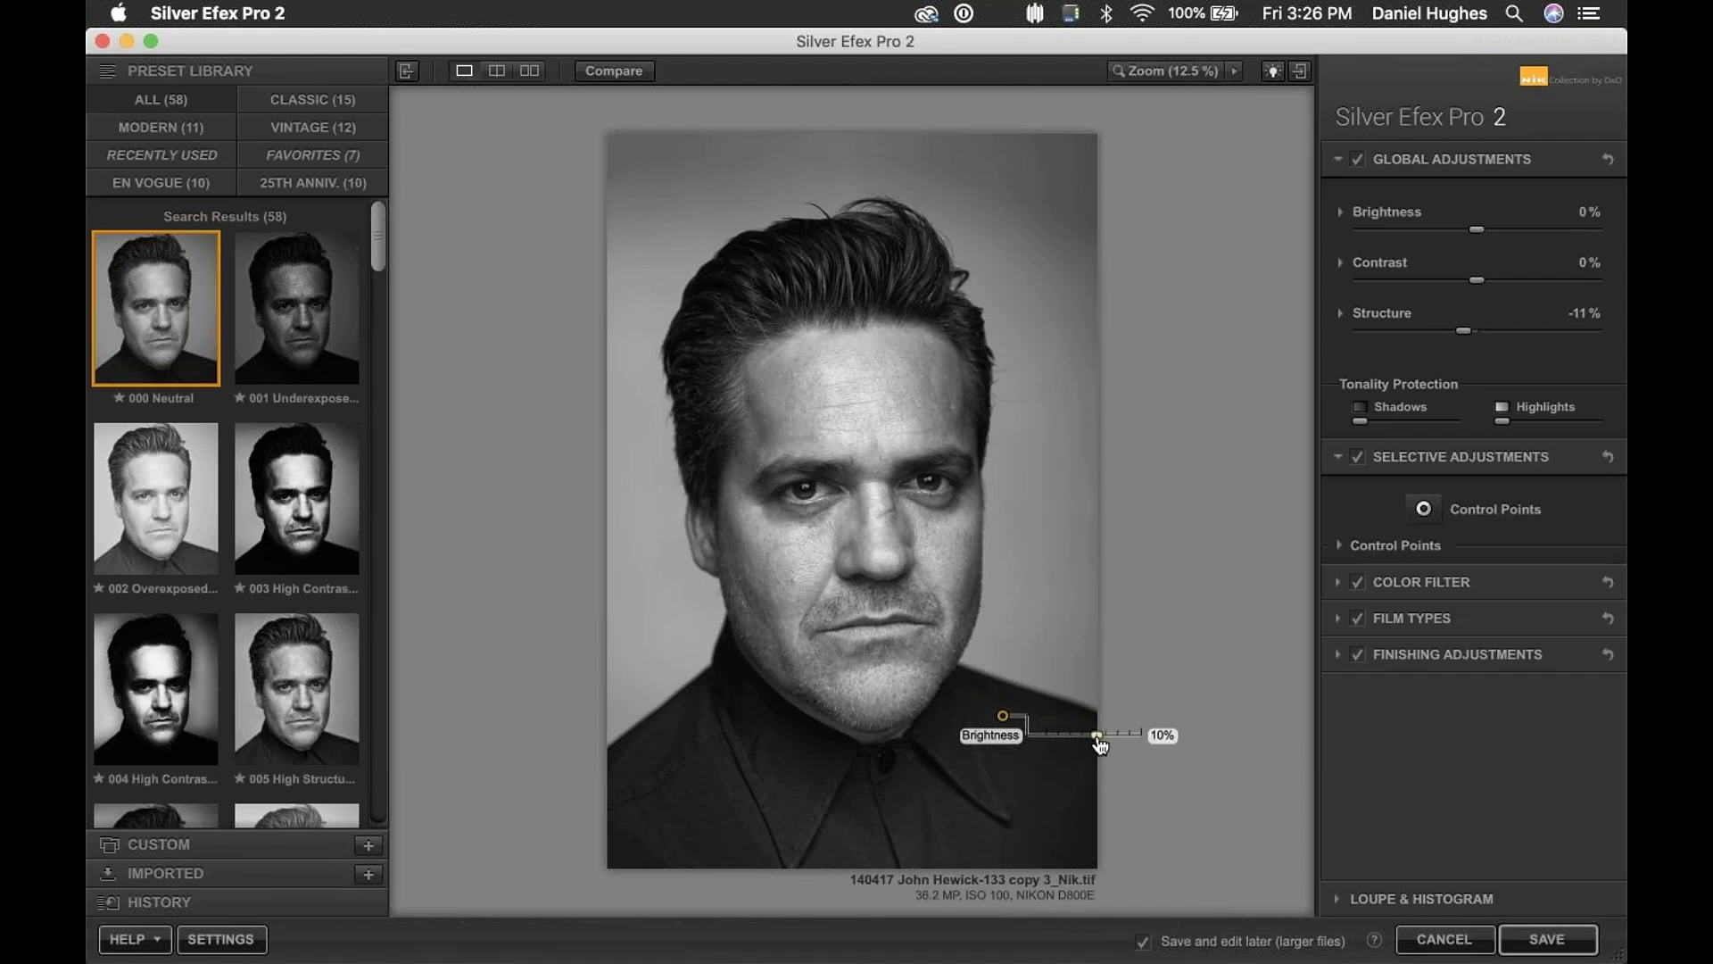
{"action": "left_click_drag", "start_coordinate": [1100, 744], "coordinate": [1099, 744]}
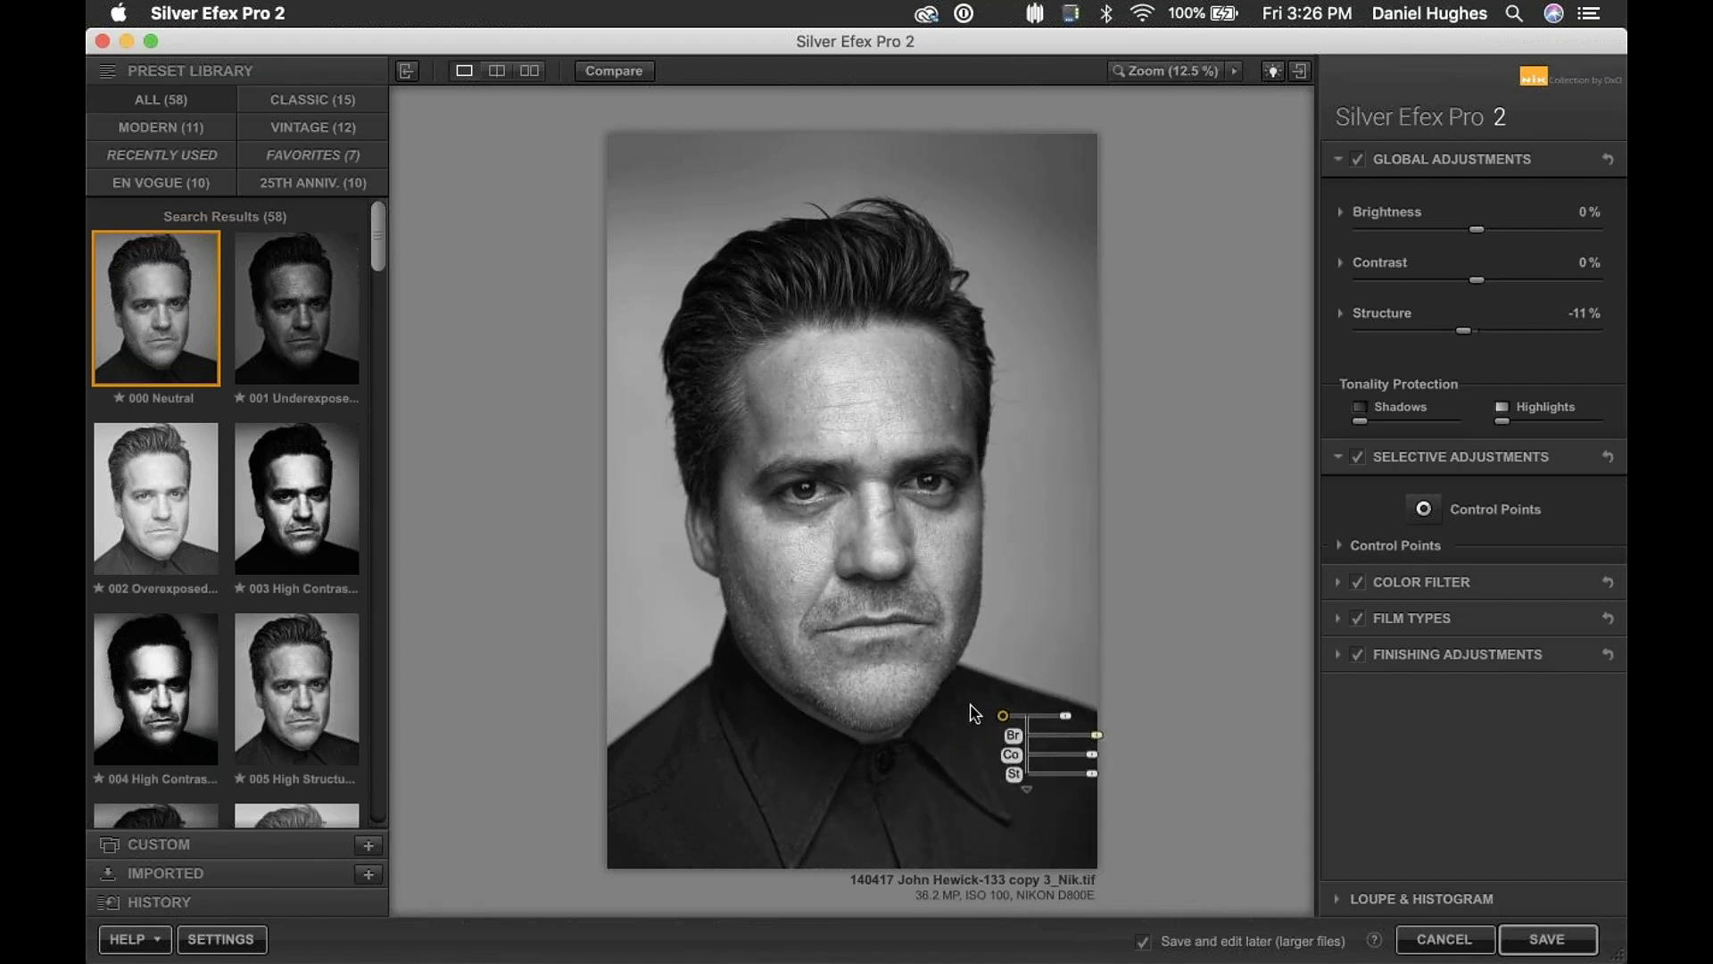
{"action": "mouse_move", "coordinate": [1000, 720]}
{"action": "left_click_drag", "start_coordinate": [999, 717], "coordinate": [1004, 724]}
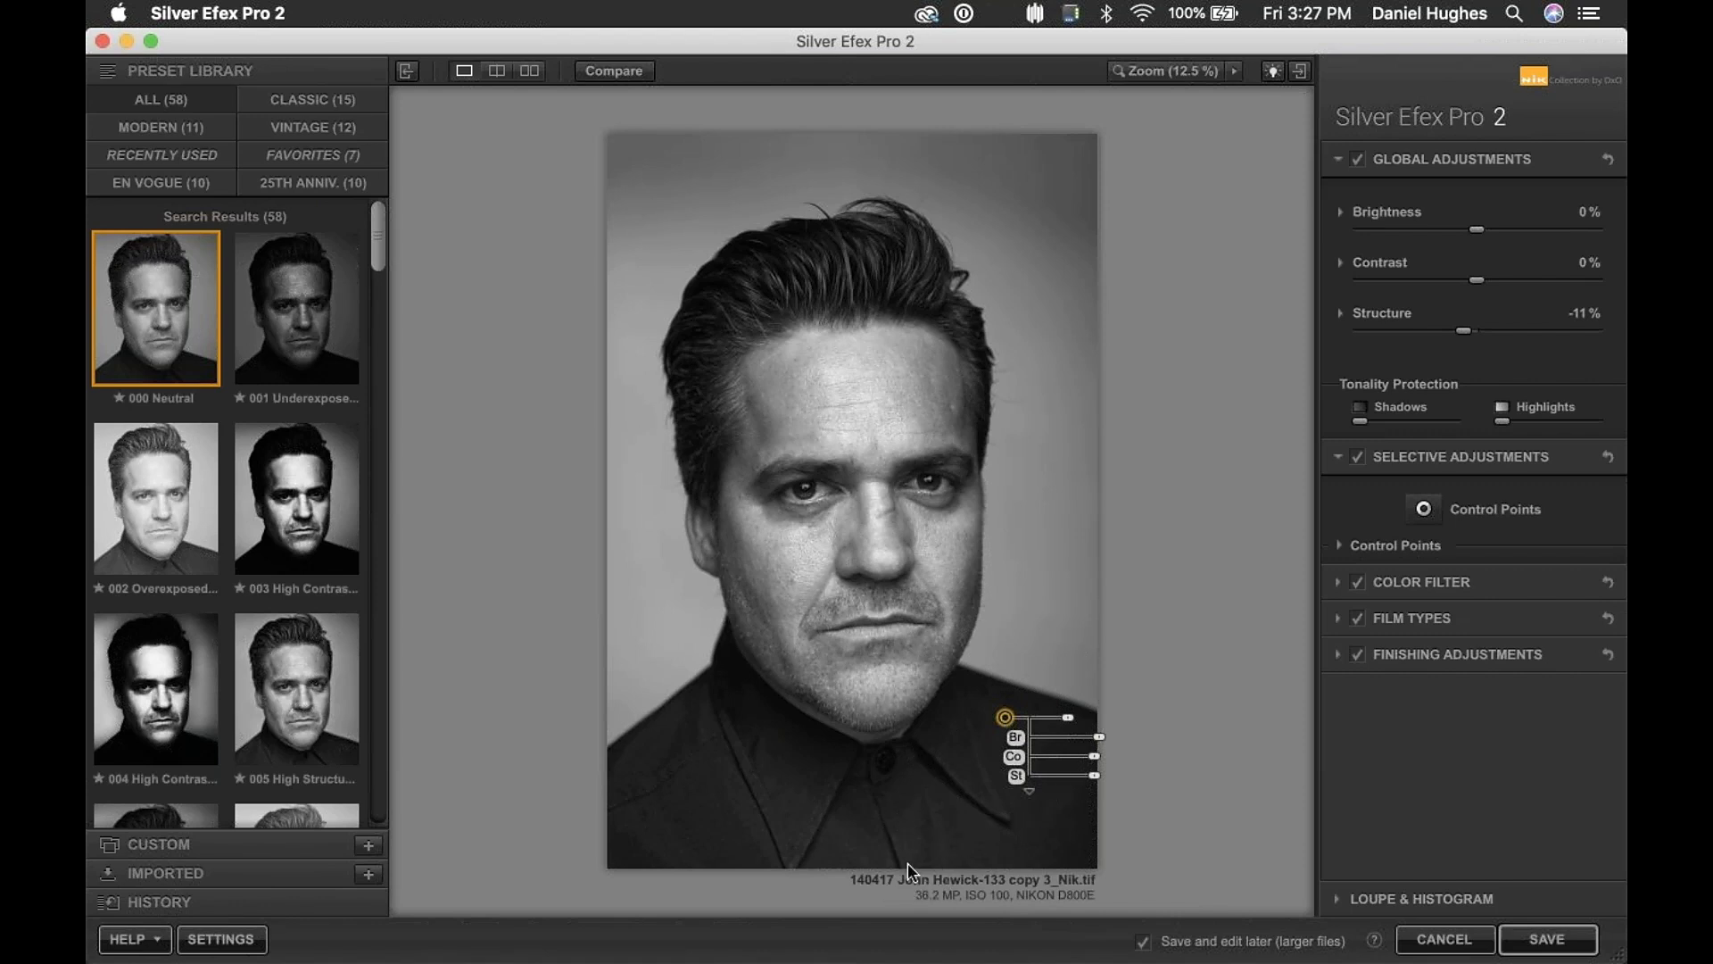
{"action": "left_click_drag", "start_coordinate": [1100, 737], "coordinate": [1124, 739]}
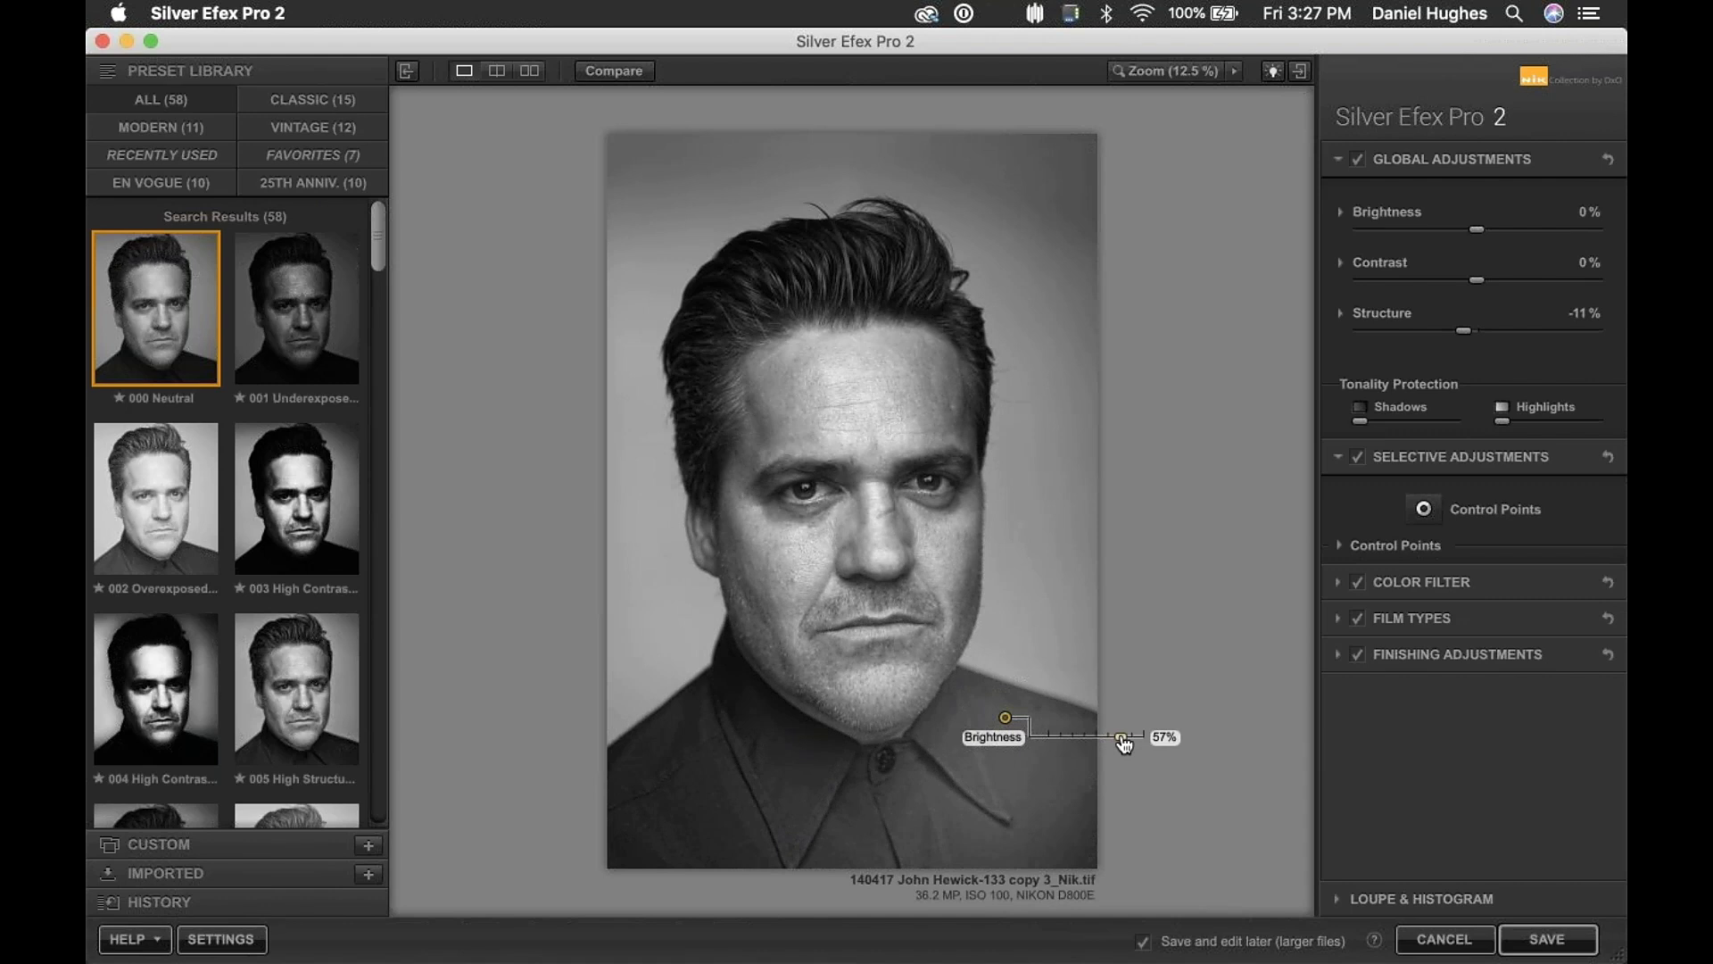
{"action": "left_click_drag", "start_coordinate": [1125, 744], "coordinate": [1114, 746]}
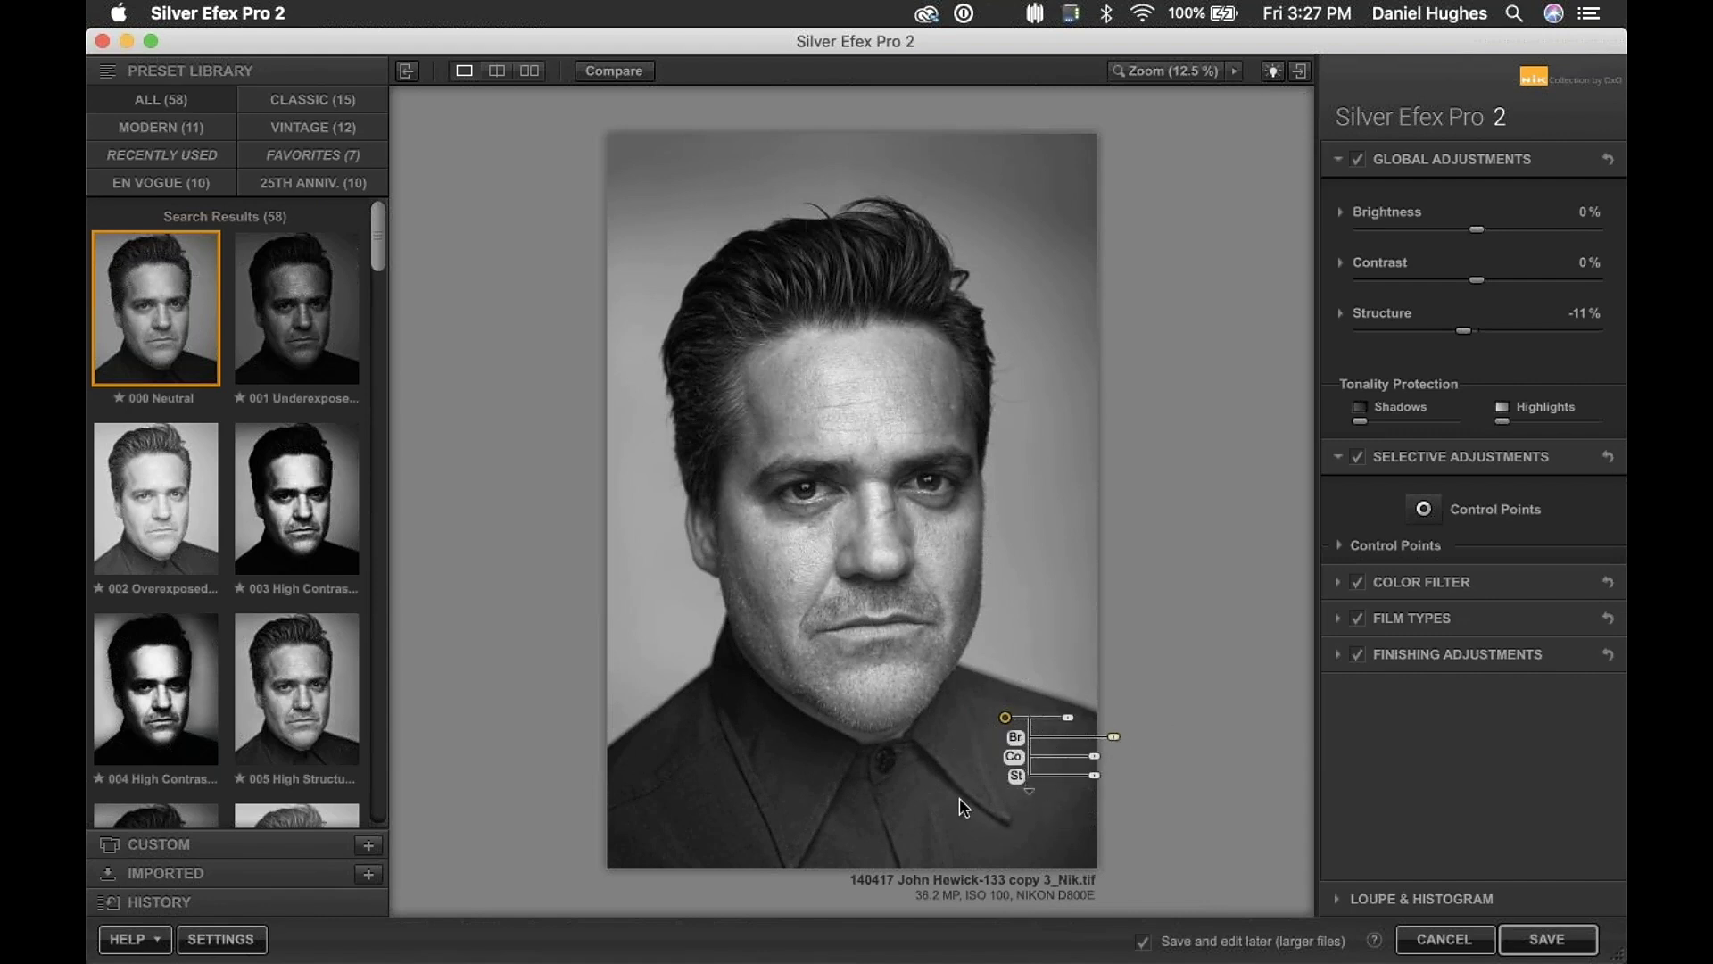
- Move the shirt control point down beside the collar, enlarge its area of effect and reduce its Brightness to a subtle lift
{"action": "left_click_drag", "start_coordinate": [1006, 717], "coordinate": [1006, 746]}
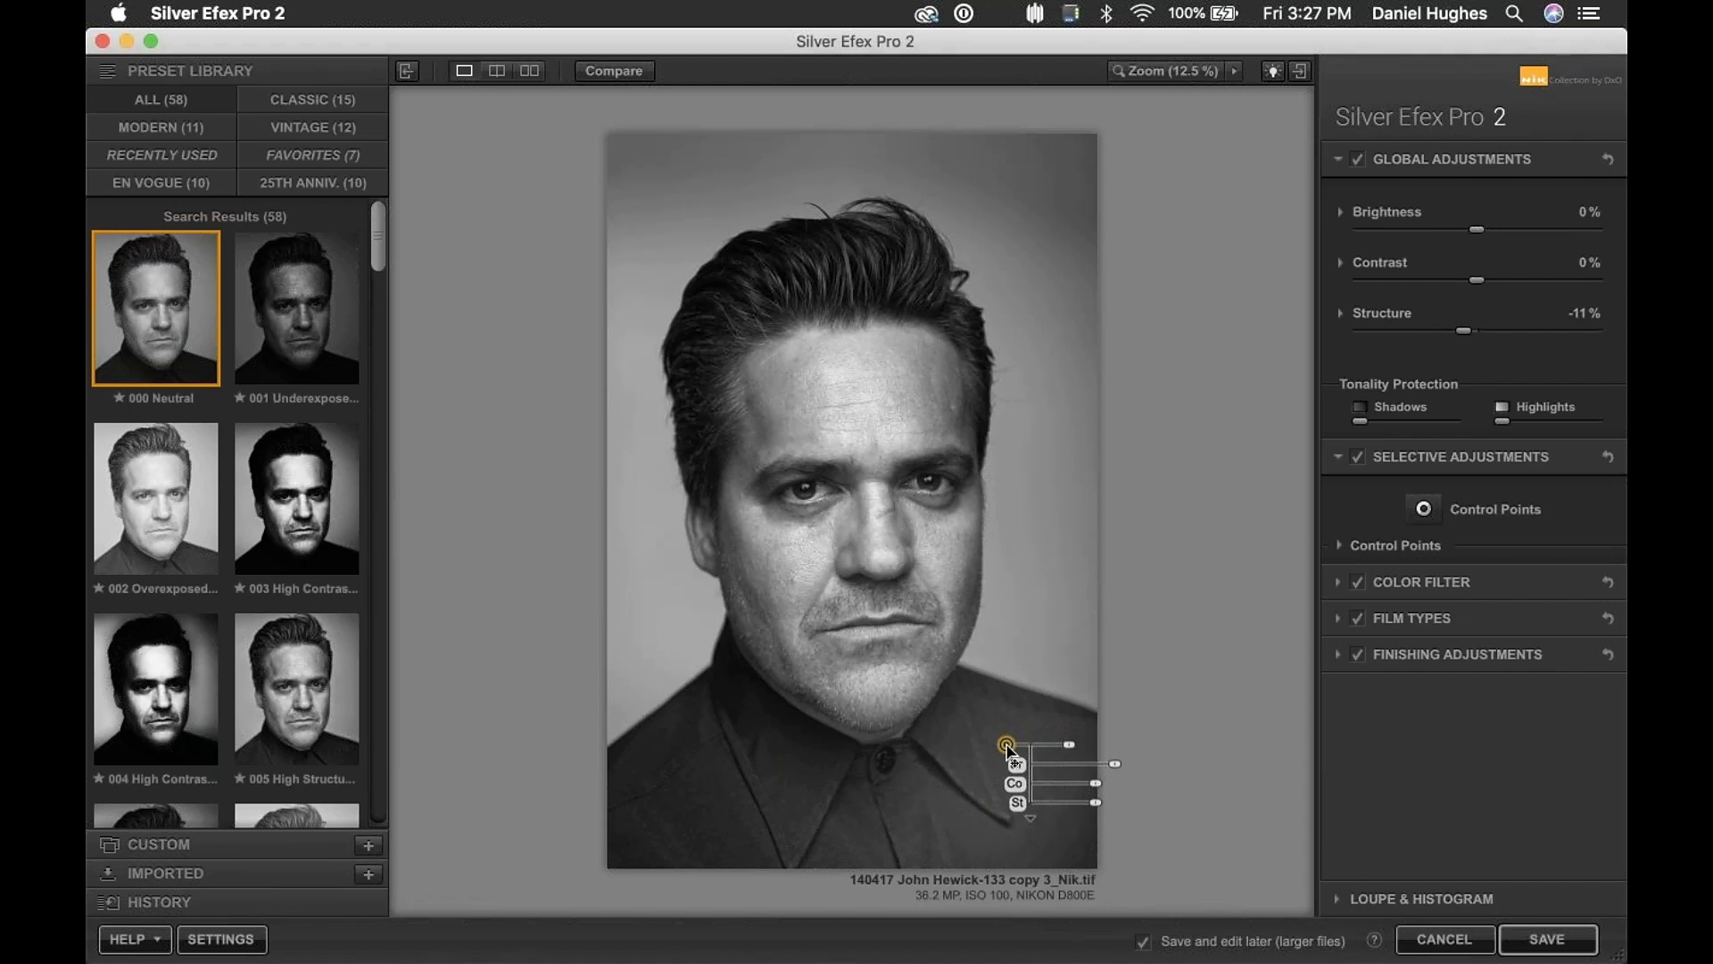
{"action": "left_click_drag", "start_coordinate": [1069, 746], "coordinate": [1140, 746]}
{"action": "left_click_drag", "start_coordinate": [1009, 751], "coordinate": [1001, 751]}
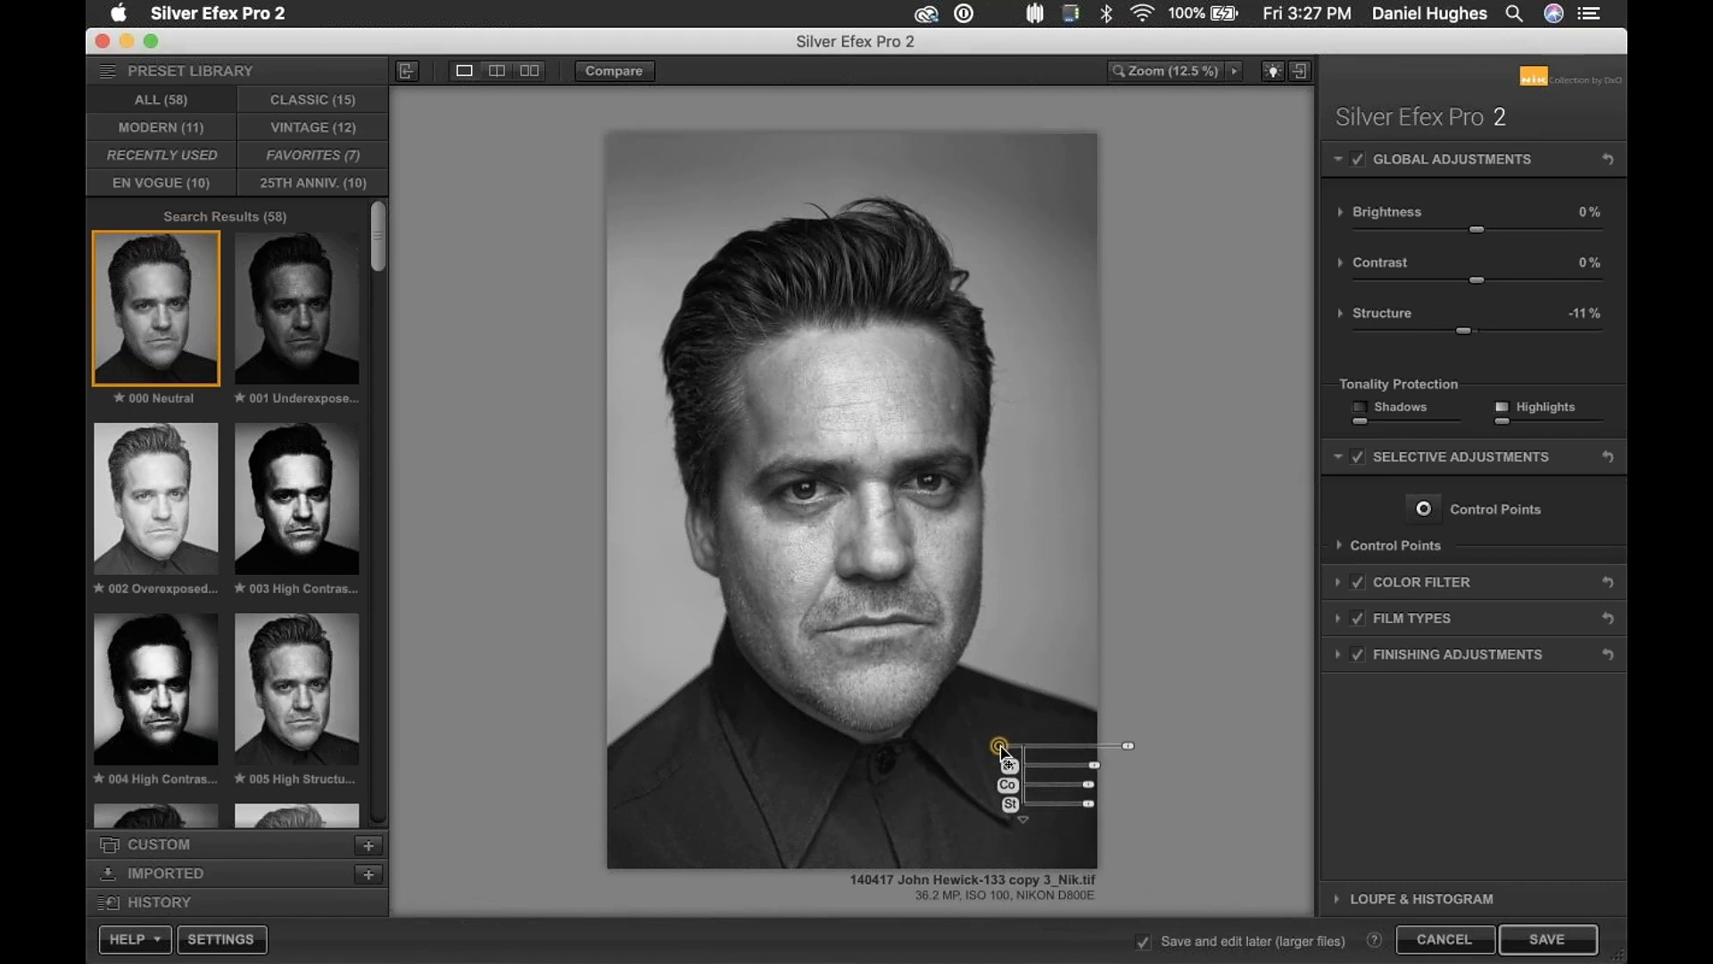
{"action": "left_click_drag", "start_coordinate": [1094, 766], "coordinate": [1097, 775]}
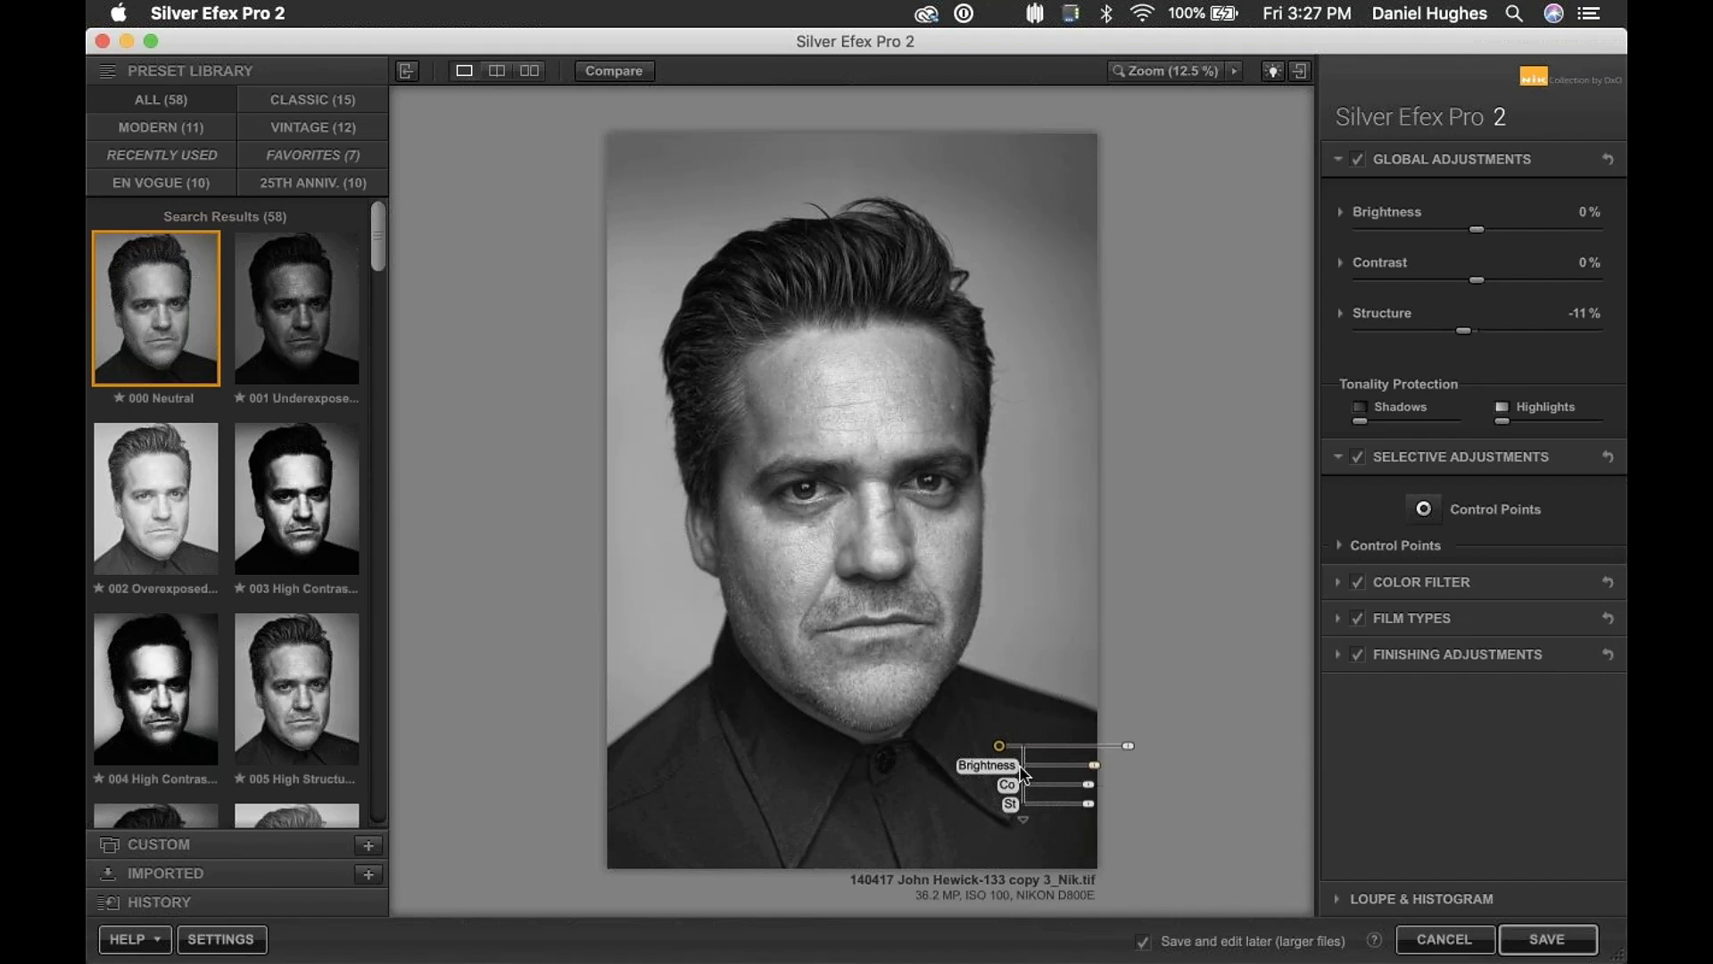
- Add a control point on the eye at the portrait's right side and shrink its area of effect
{"action": "left_click", "coordinate": [1424, 511]}
{"action": "left_click", "coordinate": [931, 484]}
{"action": "mouse_move", "coordinate": [987, 491]}
{"action": "left_click_drag", "start_coordinate": [988, 490], "coordinate": [977, 491]}
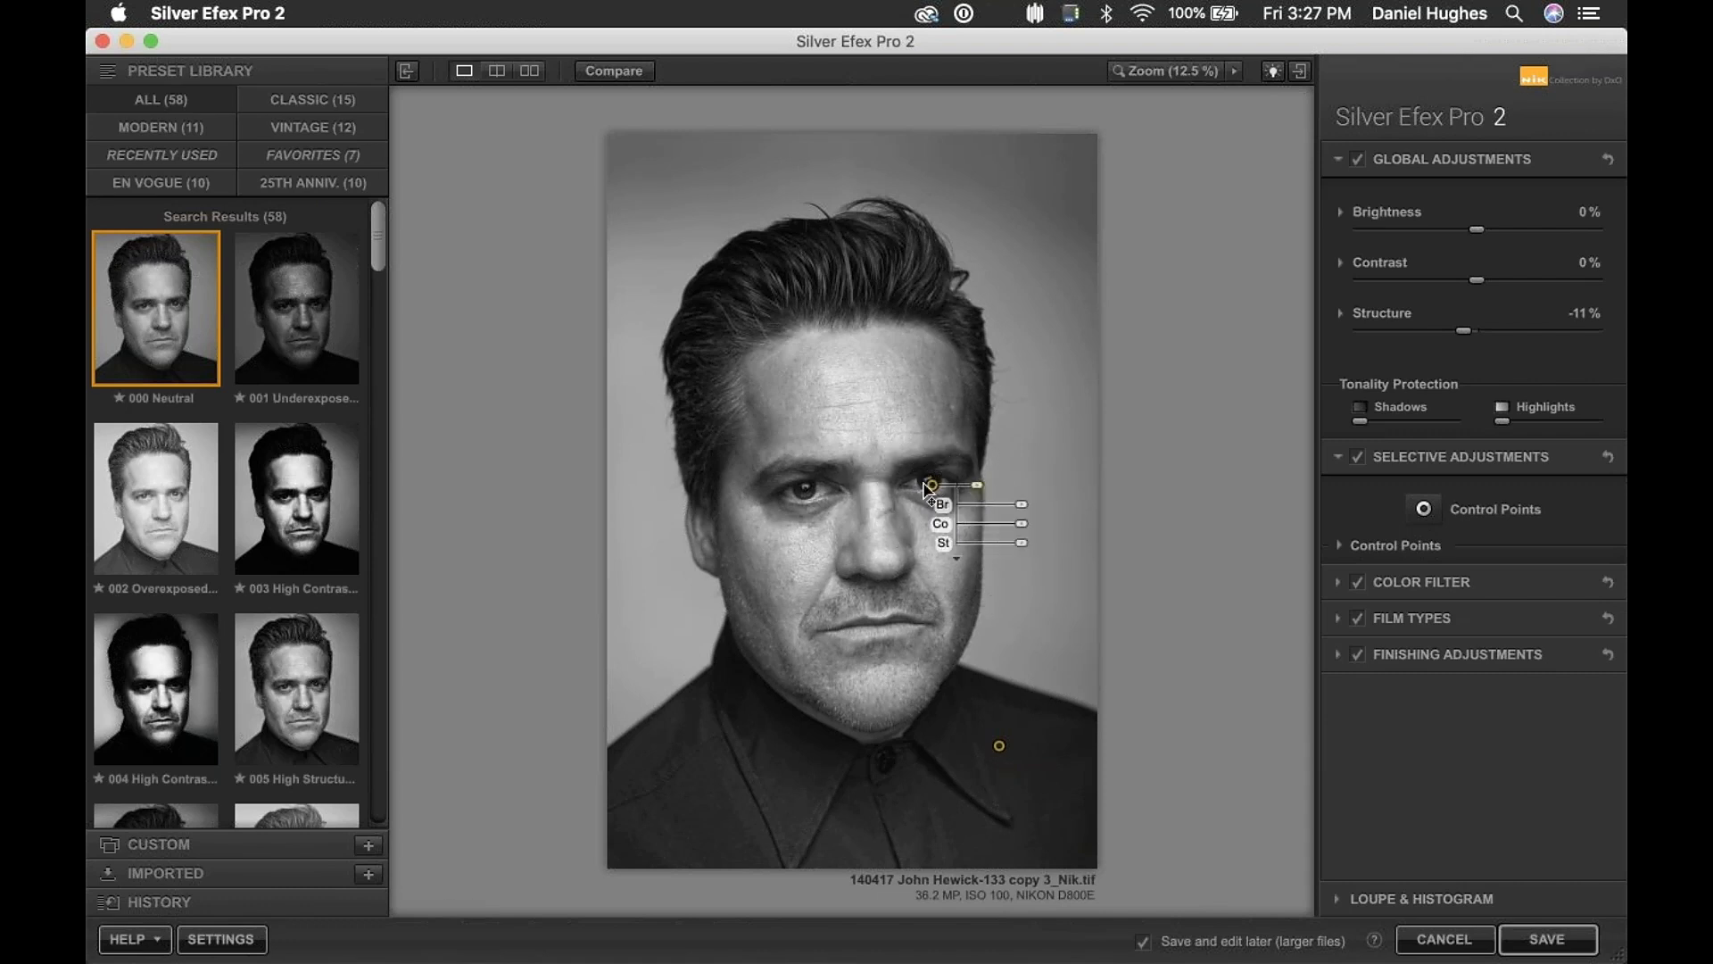
{"action": "mouse_move", "coordinate": [978, 490]}
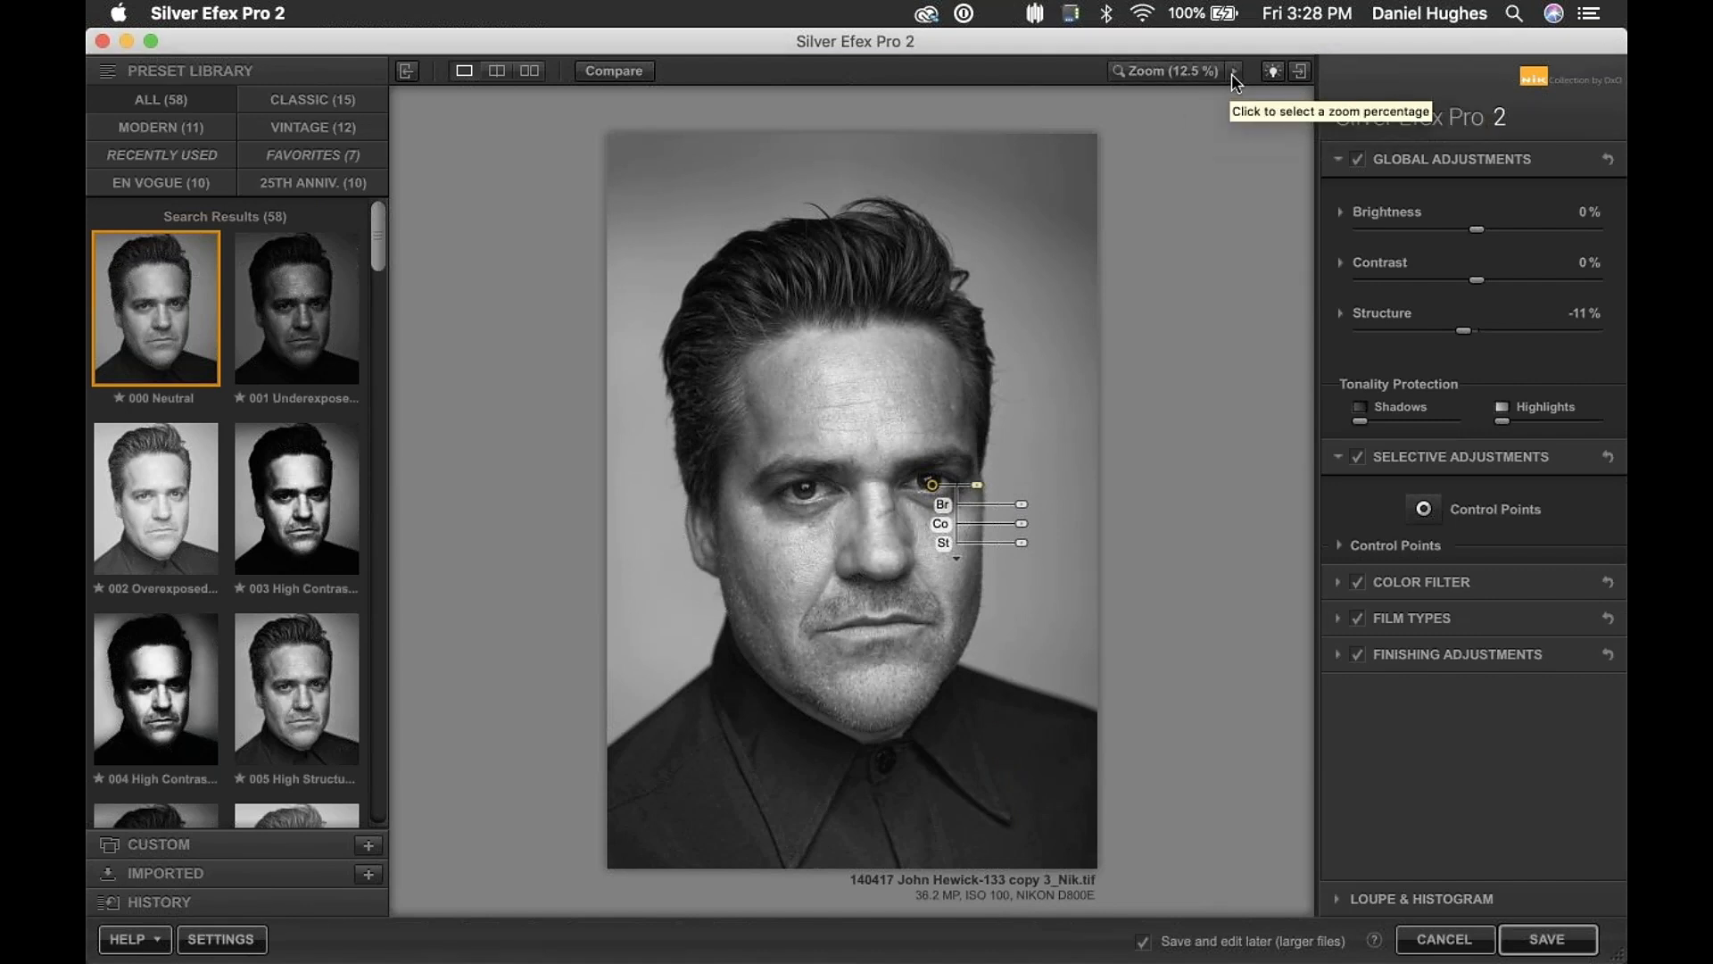
- Zoom to 50% on the eyes and position the new control point at the lower edge of the iris
{"action": "left_click", "coordinate": [1233, 73]}
{"action": "left_click", "coordinate": [1281, 185]}
{"action": "left_click", "coordinate": [1231, 71]}
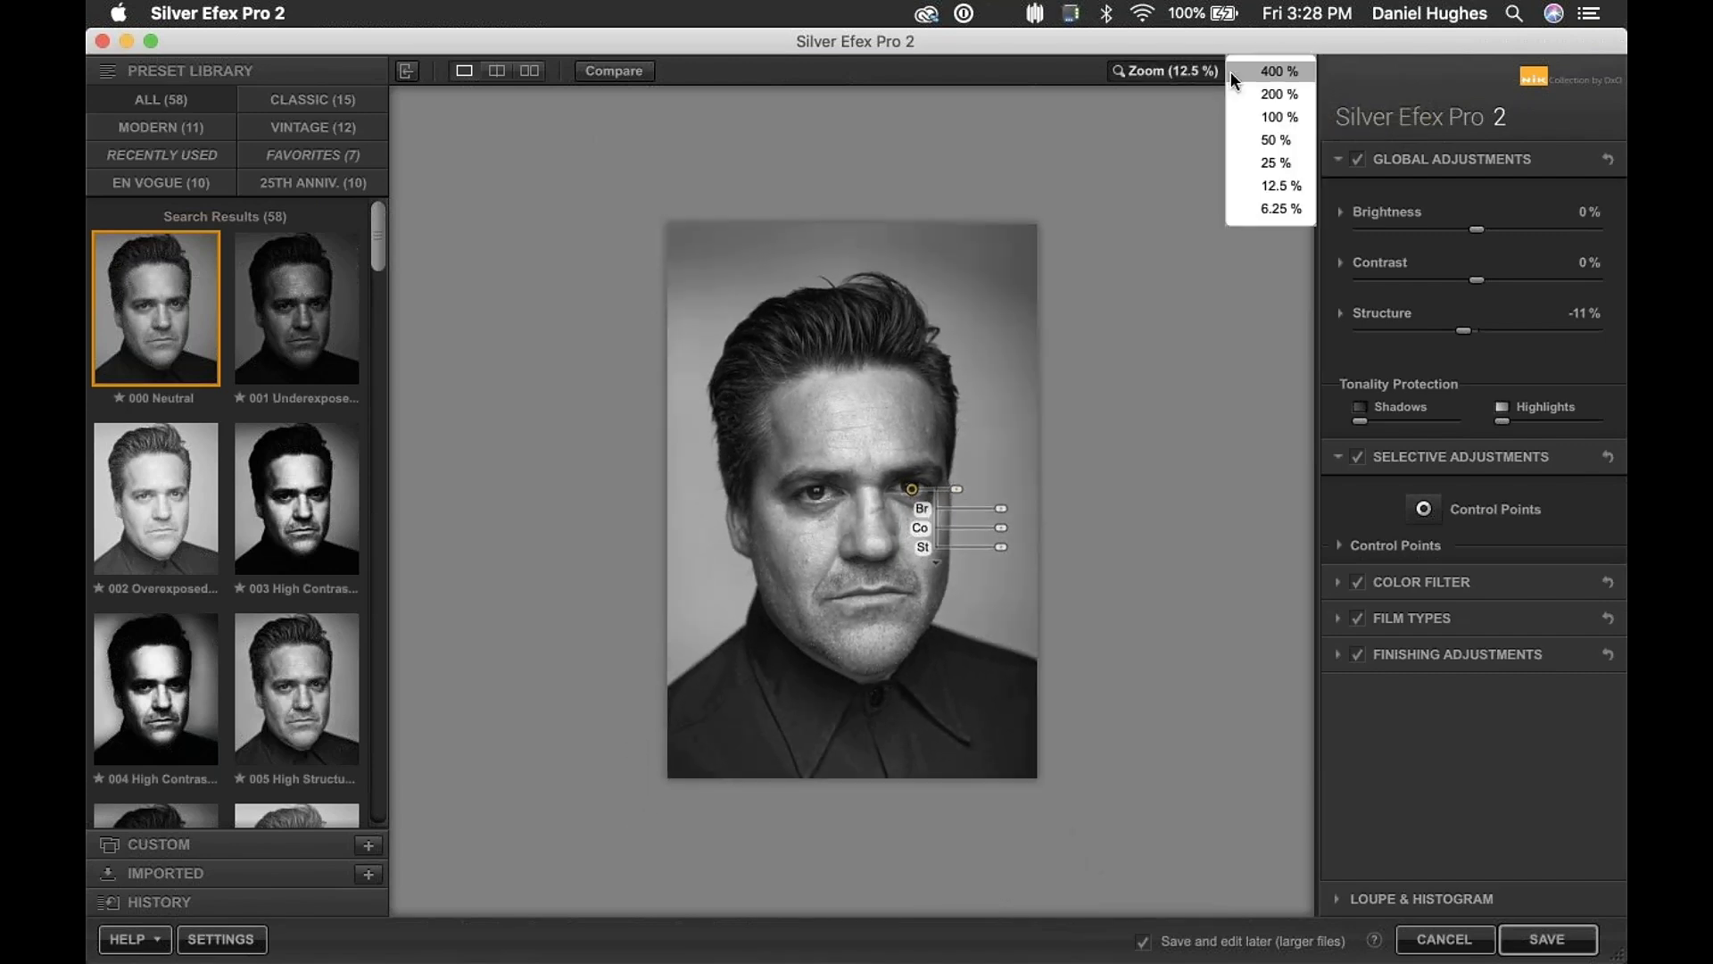
{"action": "left_click", "coordinate": [1244, 140]}
{"action": "left_click_drag", "start_coordinate": [1224, 228], "coordinate": [1240, 221]}
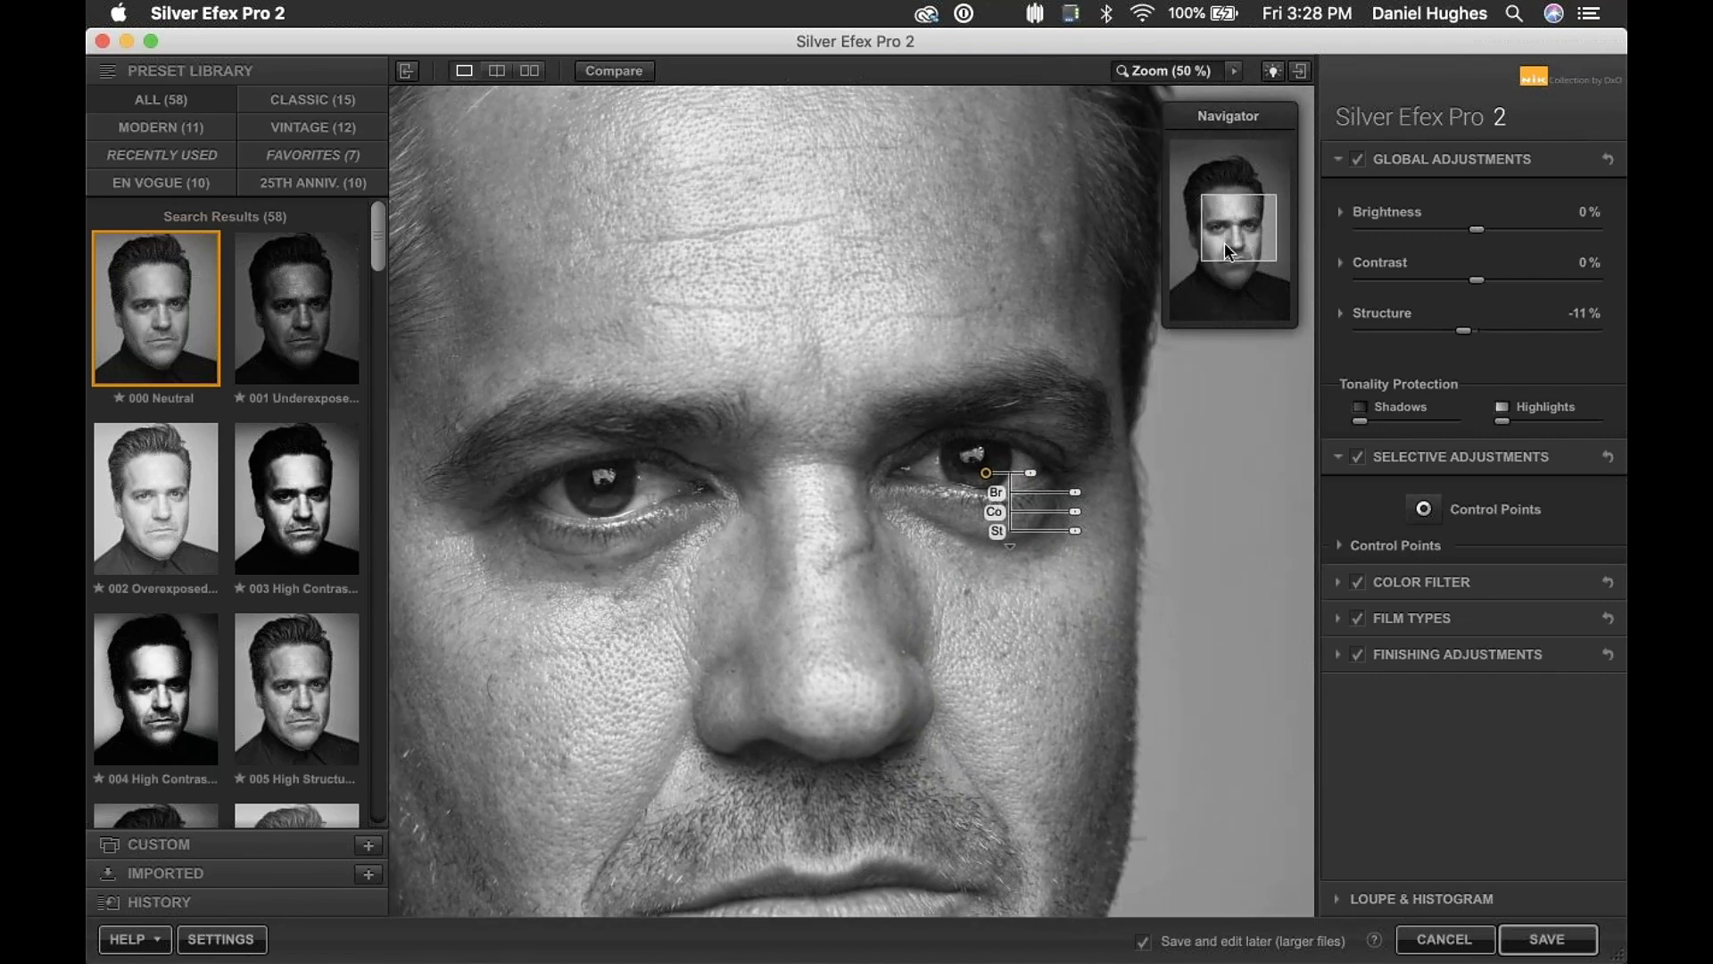
{"action": "left_click_drag", "start_coordinate": [986, 472], "coordinate": [986, 474]}
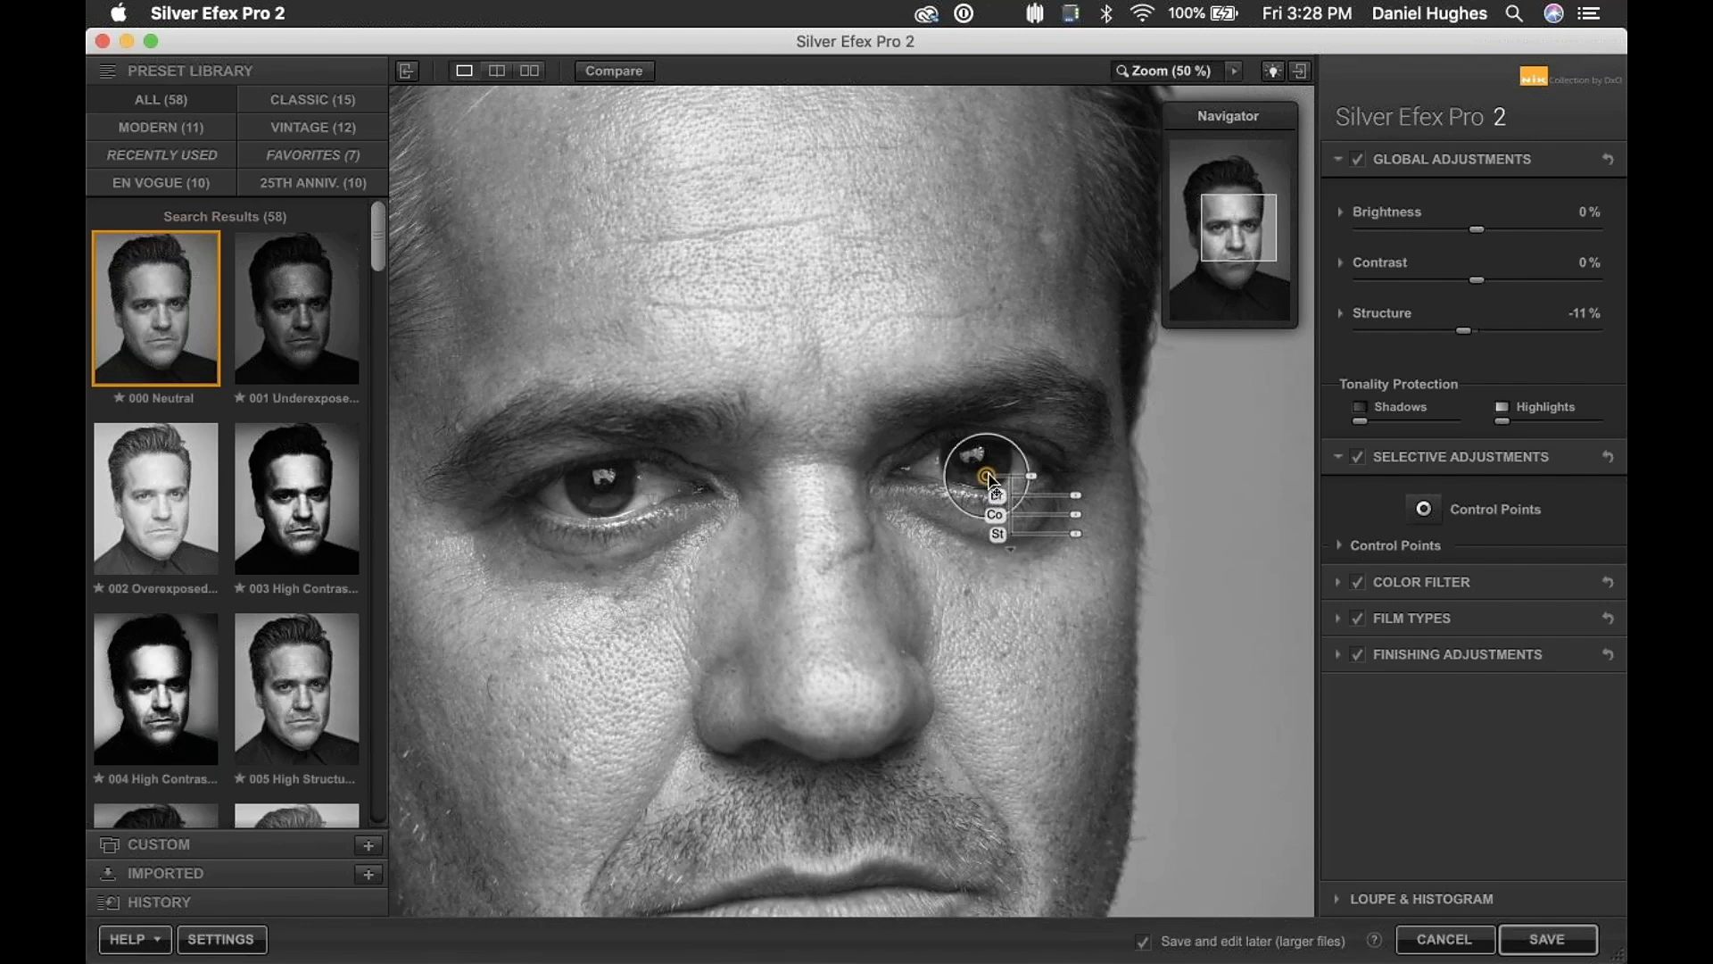
- Enlarge the eye control point's area of effect slightly, and expand and collapse its additional sliders
{"action": "left_click", "coordinate": [1010, 550]}
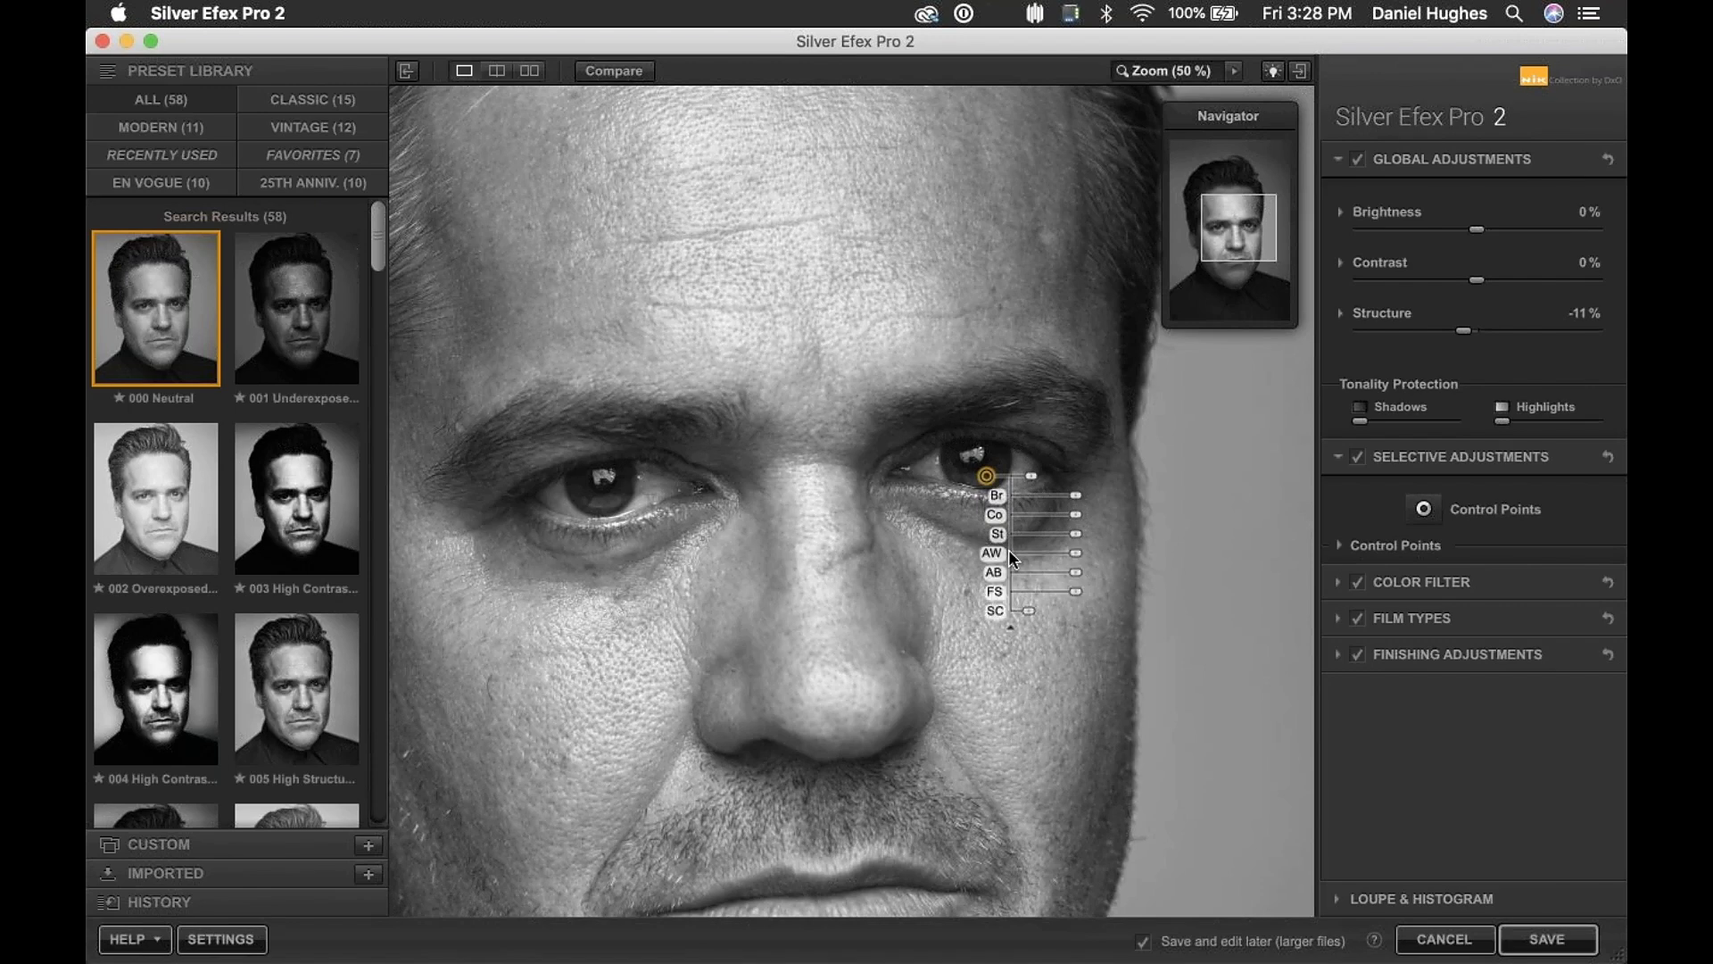
{"action": "left_click", "coordinate": [1032, 478]}
{"action": "left_click", "coordinate": [987, 476]}
{"action": "left_click_drag", "start_coordinate": [1033, 479], "coordinate": [1035, 481]}
{"action": "left_click", "coordinate": [1009, 624]}
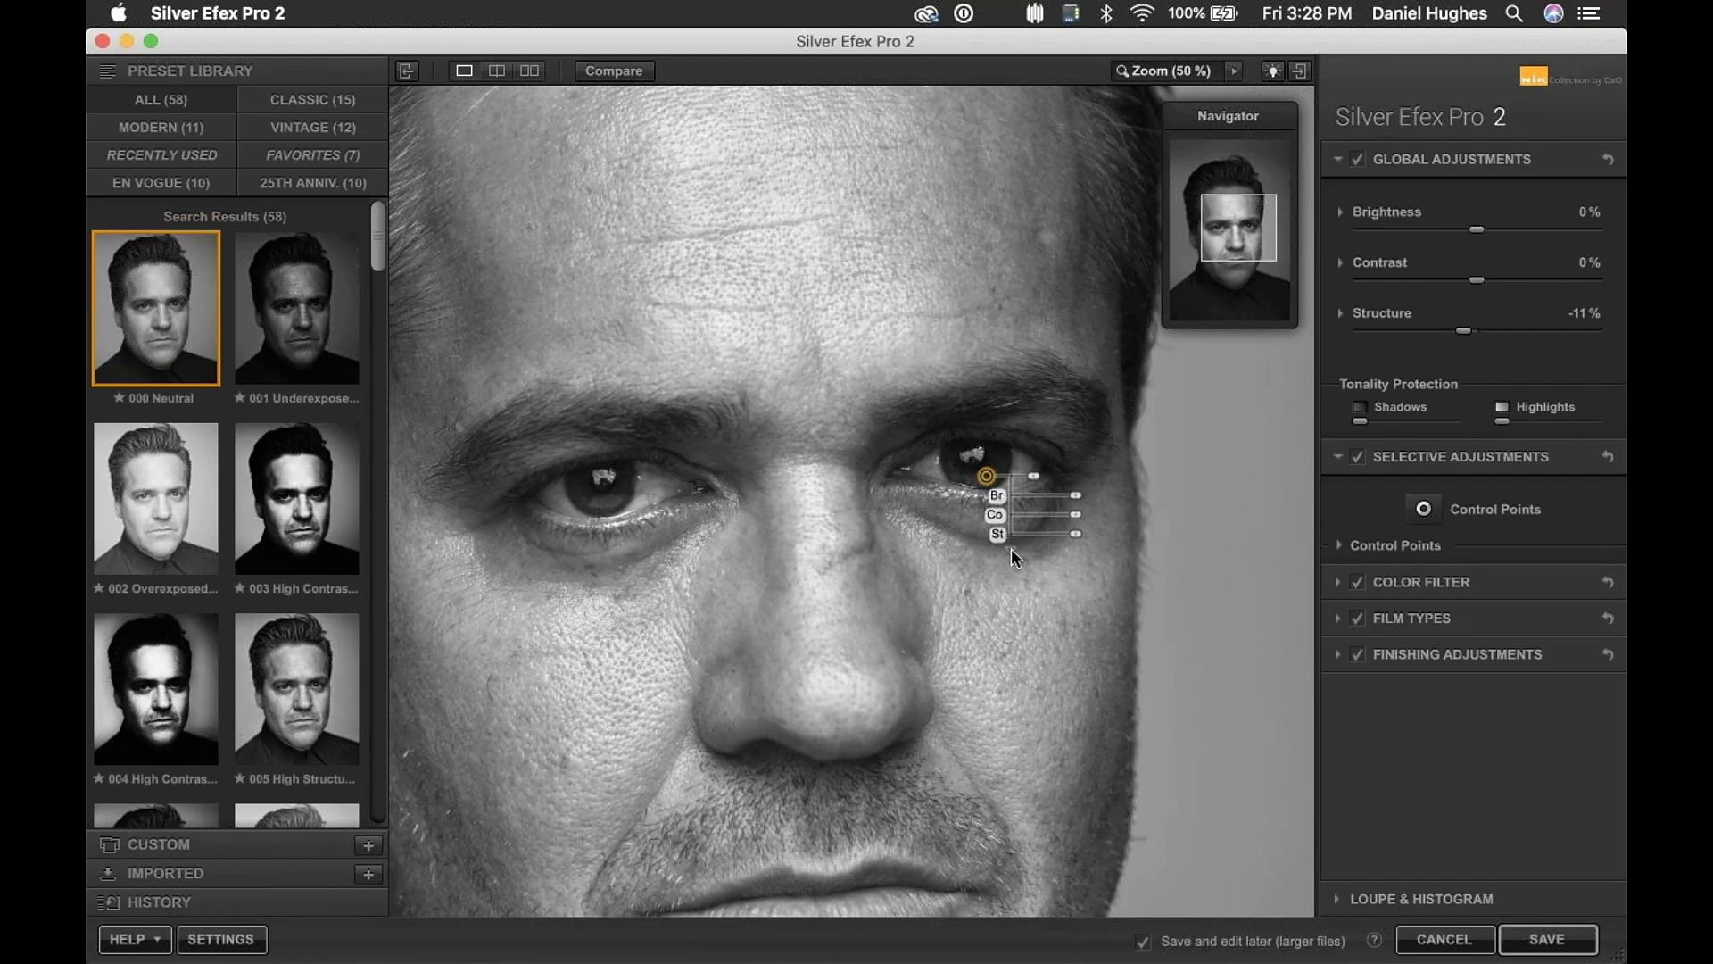
- Expand the eye control point's full slider set and raise its Brightness and Structure slightly
{"action": "left_click", "coordinate": [1012, 550]}
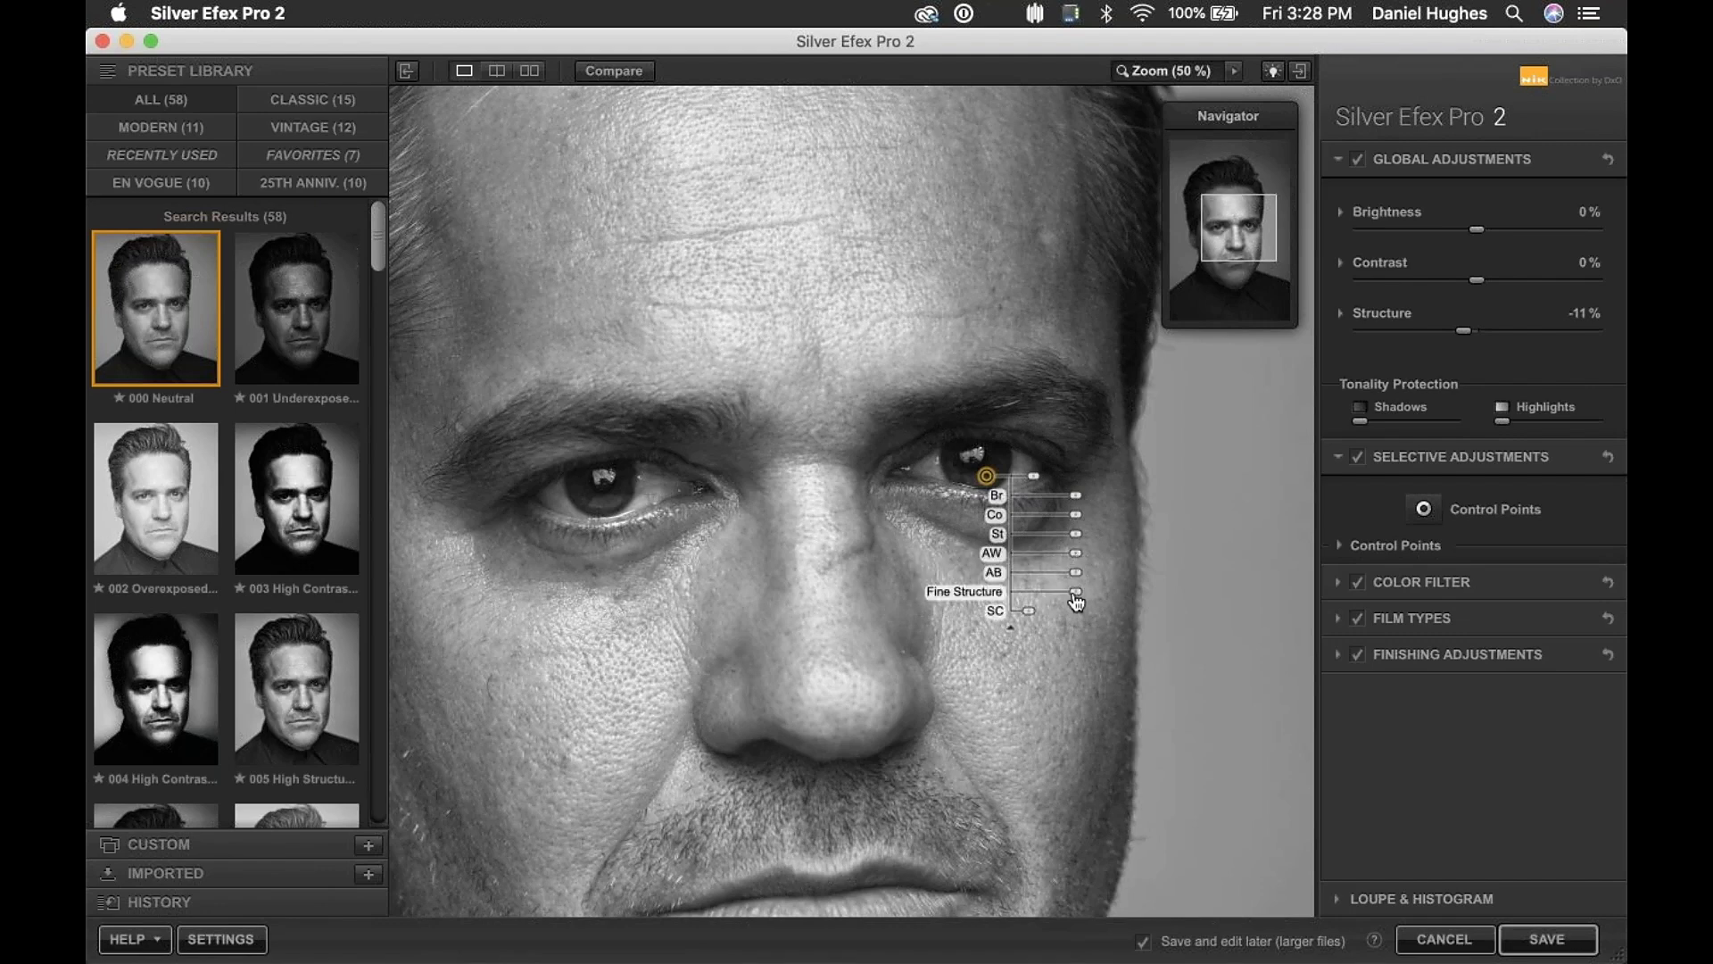
{"action": "left_click_drag", "start_coordinate": [1029, 611], "coordinate": [941, 624]}
{"action": "mouse_move", "coordinate": [1080, 493]}
{"action": "left_mouse_down"}
{"action": "mouse_move", "coordinate": [1099, 537]}
{"action": "mouse_move", "coordinate": [1085, 500]}
{"action": "left_mouse_up"}
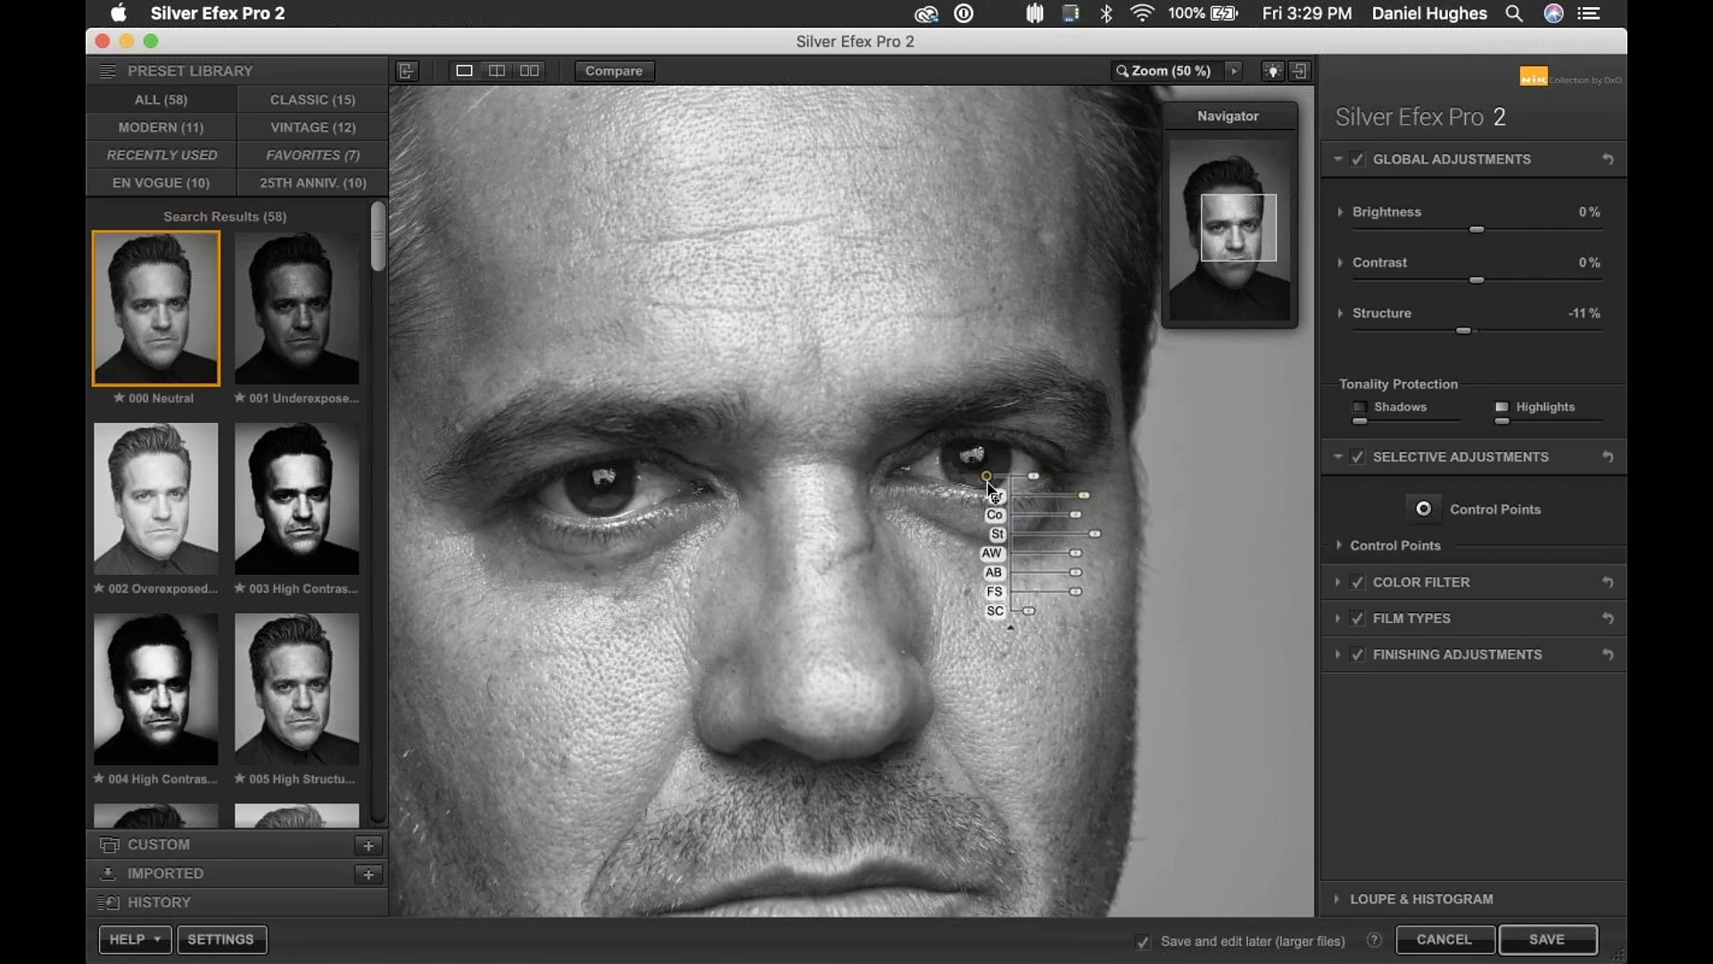
- Duplicate the eye control point onto the other eye and onto five spots across the forehead
{"action": "left_click", "coordinate": [988, 478]}
{"action": "left_click_drag", "start_coordinate": [989, 478], "coordinate": [643, 216]}
{"action": "left_click", "coordinate": [872, 180]}
{"action": "left_click", "coordinate": [806, 306]}
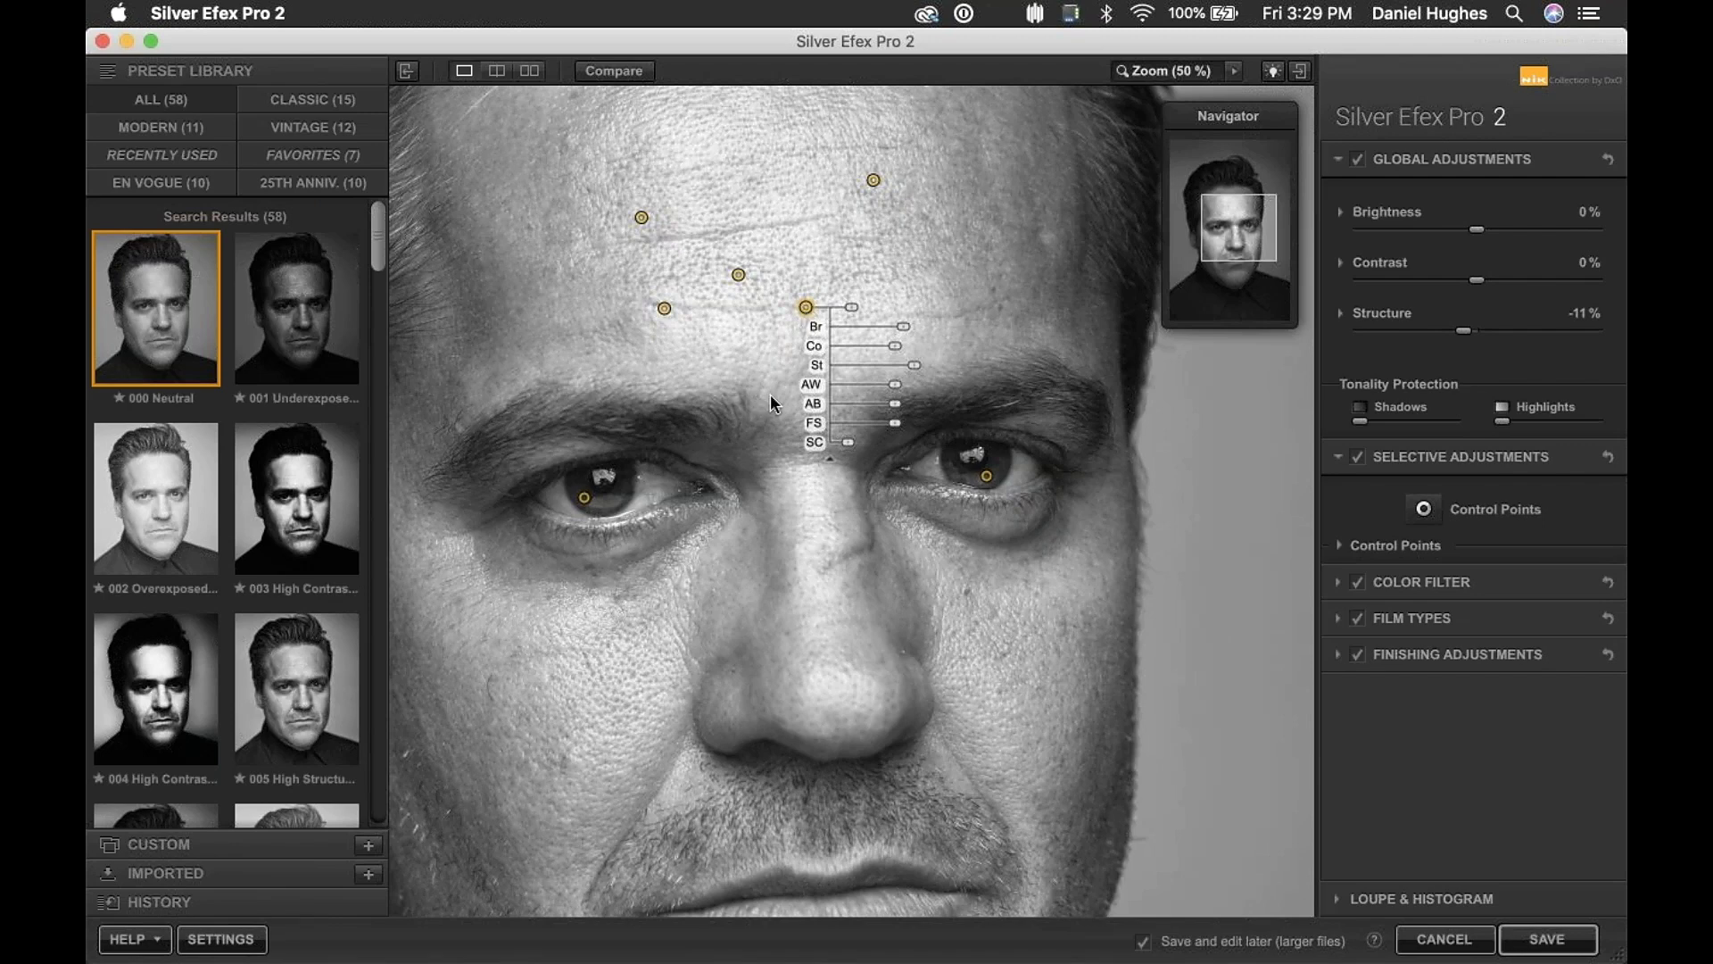
- Delete the control point above the brow and the uppermost one on the forehead, one at a time
{"action": "key", "text": "BackSpace"}
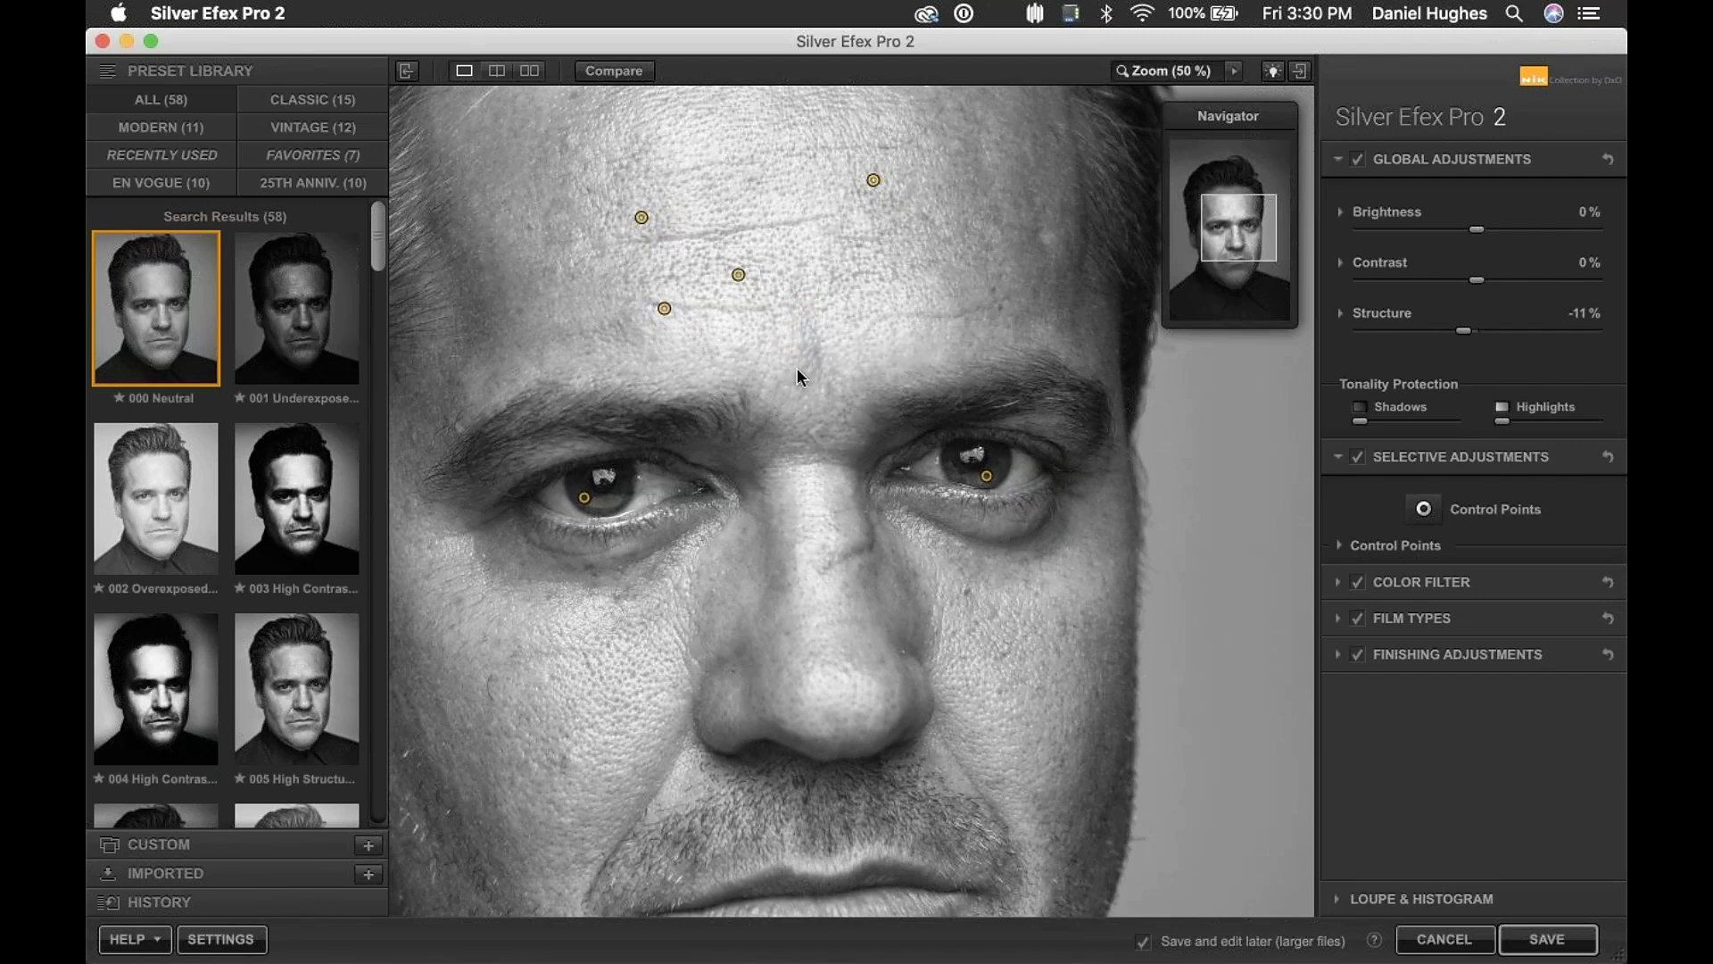
{"action": "left_click", "coordinate": [873, 181]}
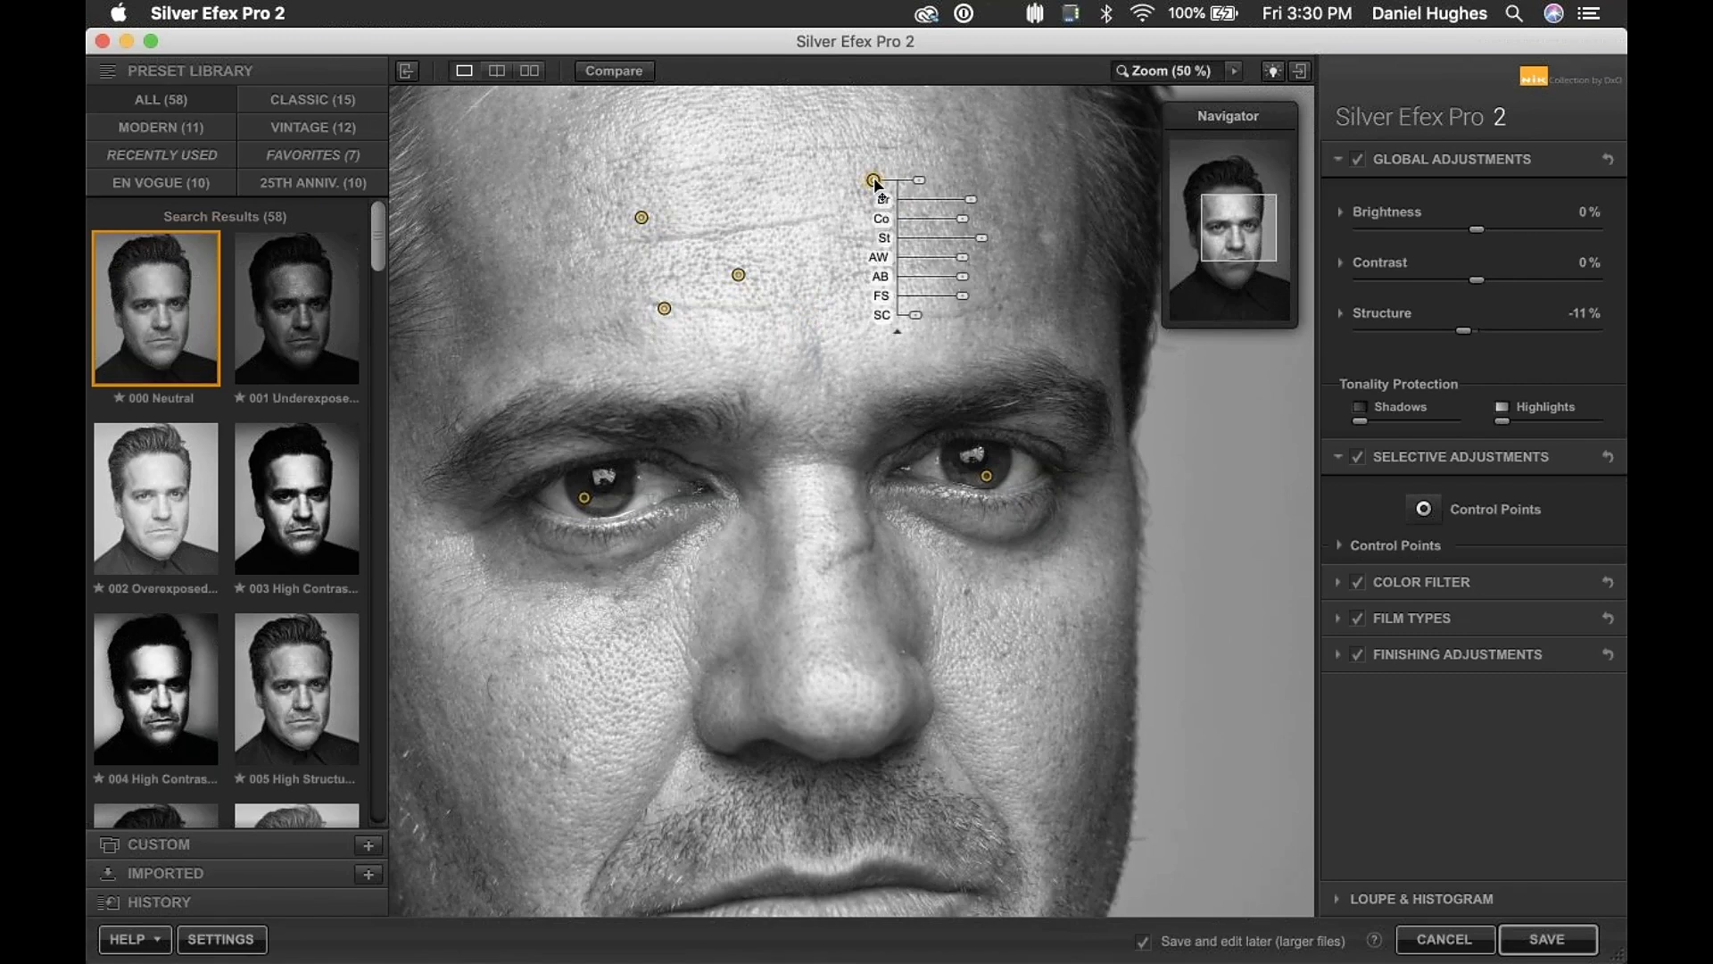
{"action": "key", "text": "BackSpace"}
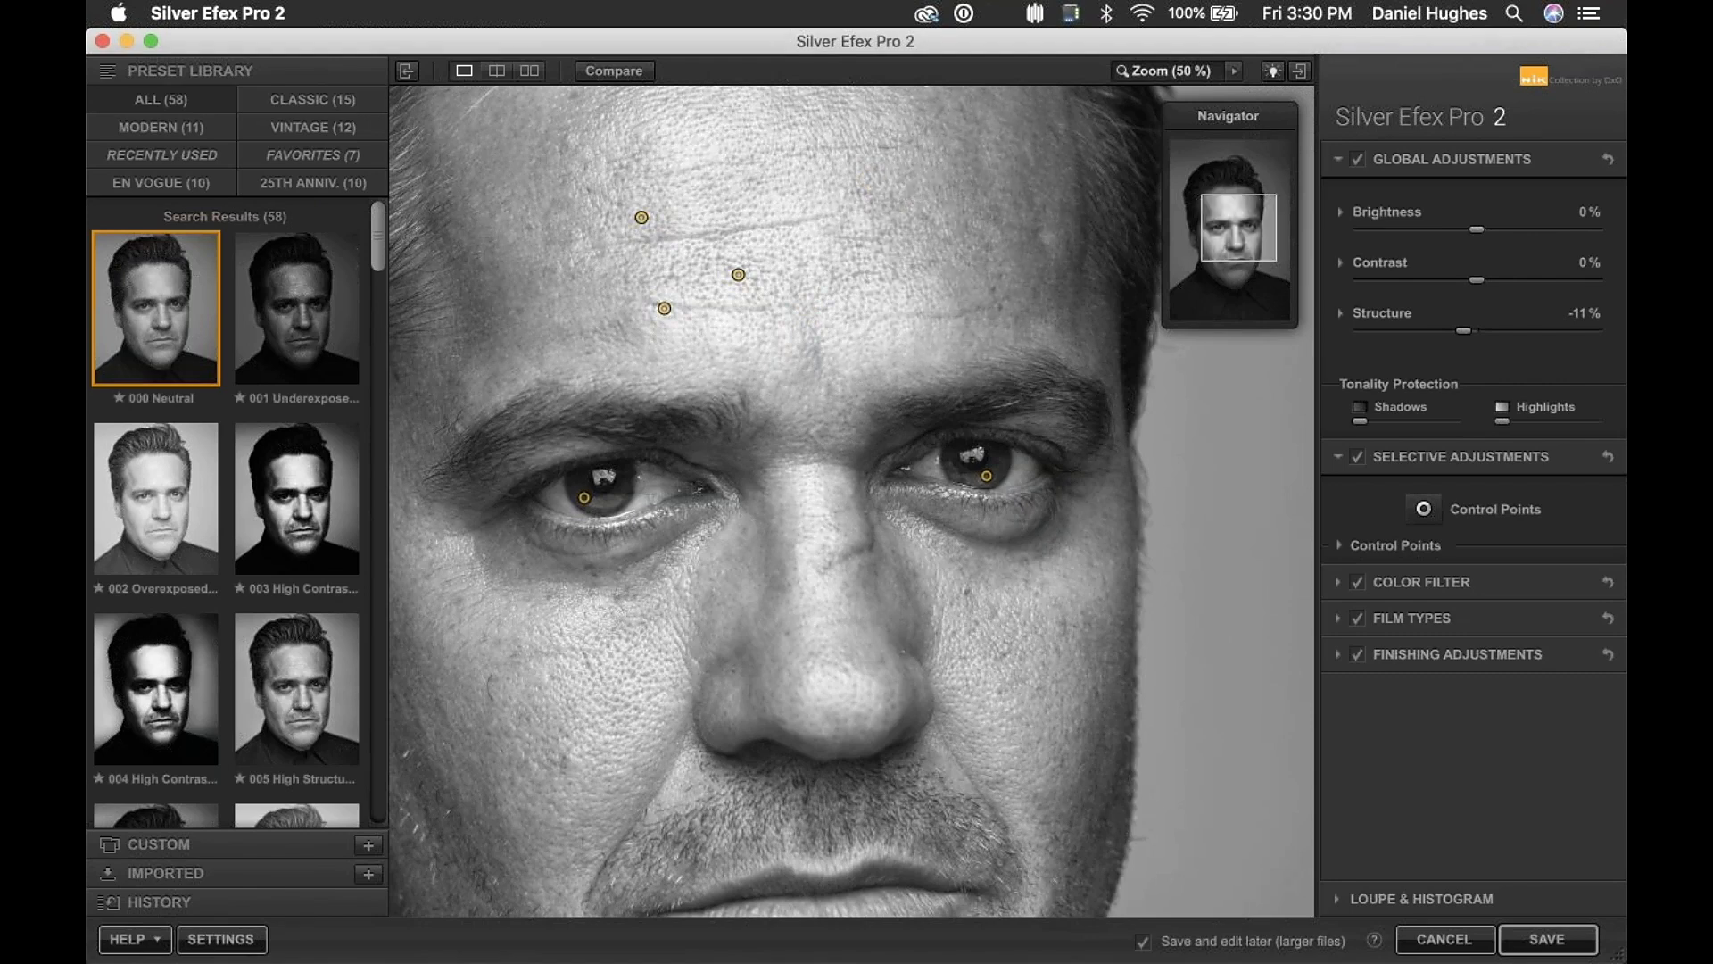
- Select the three remaining forehead control points together and delete them, keeping the points on the eyes
{"action": "left_click", "coordinate": [740, 274]}
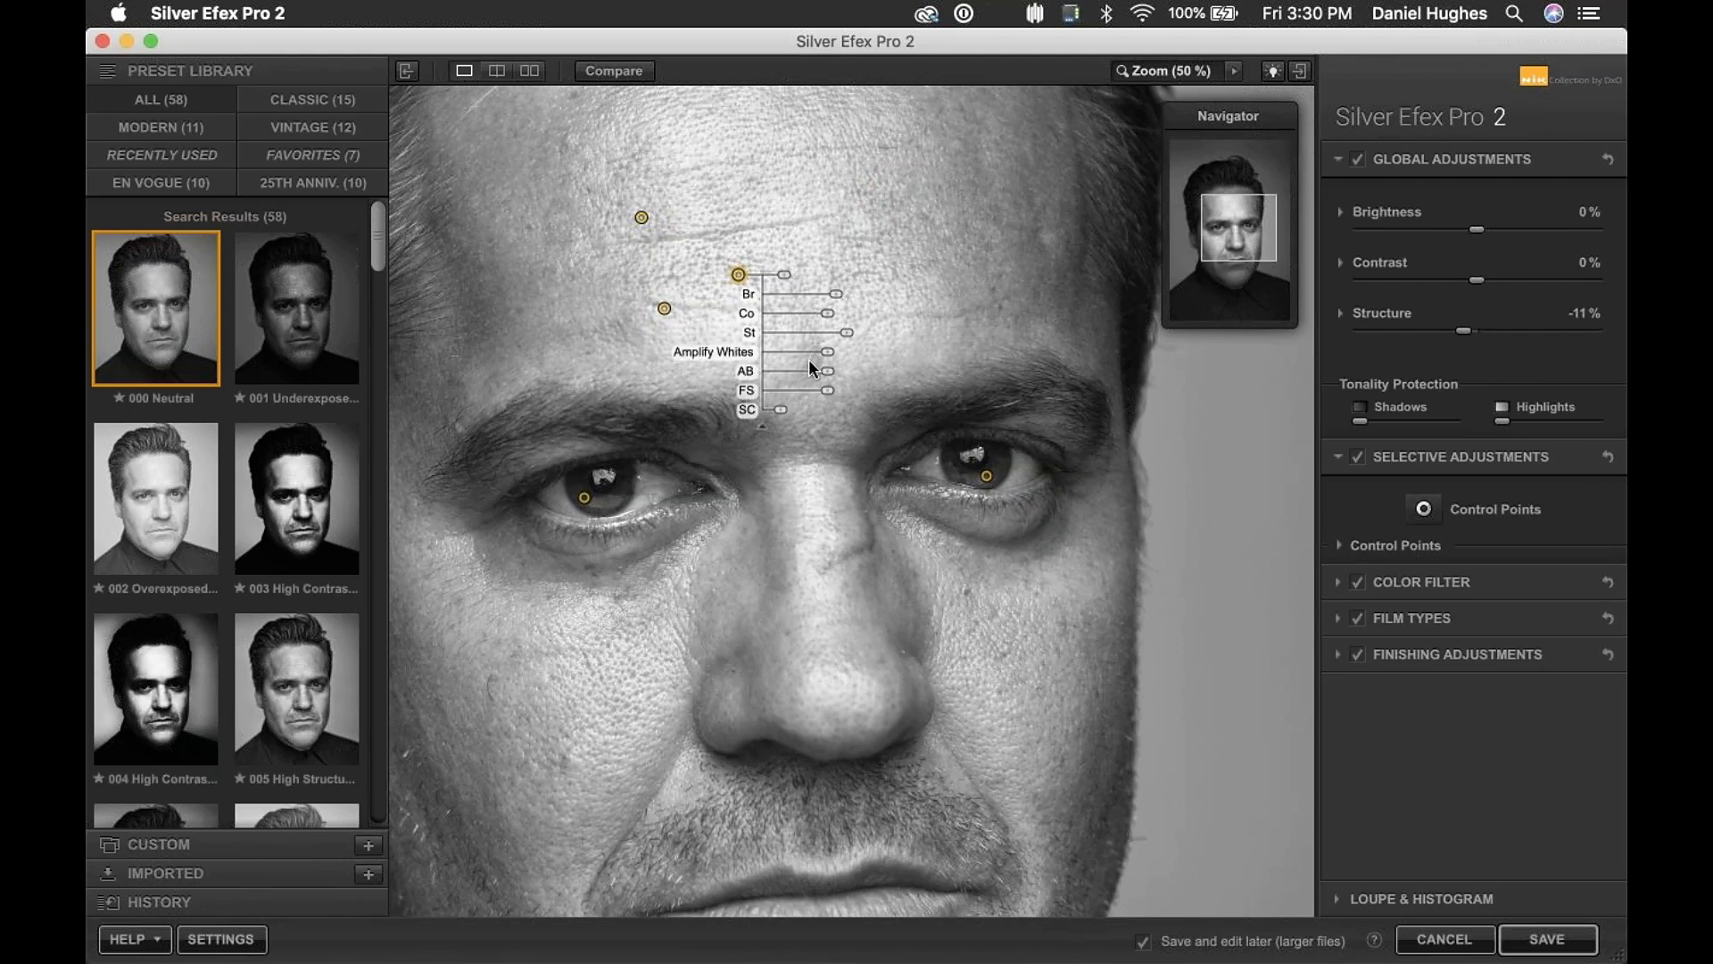
{"action": "left_click", "coordinate": [612, 274]}
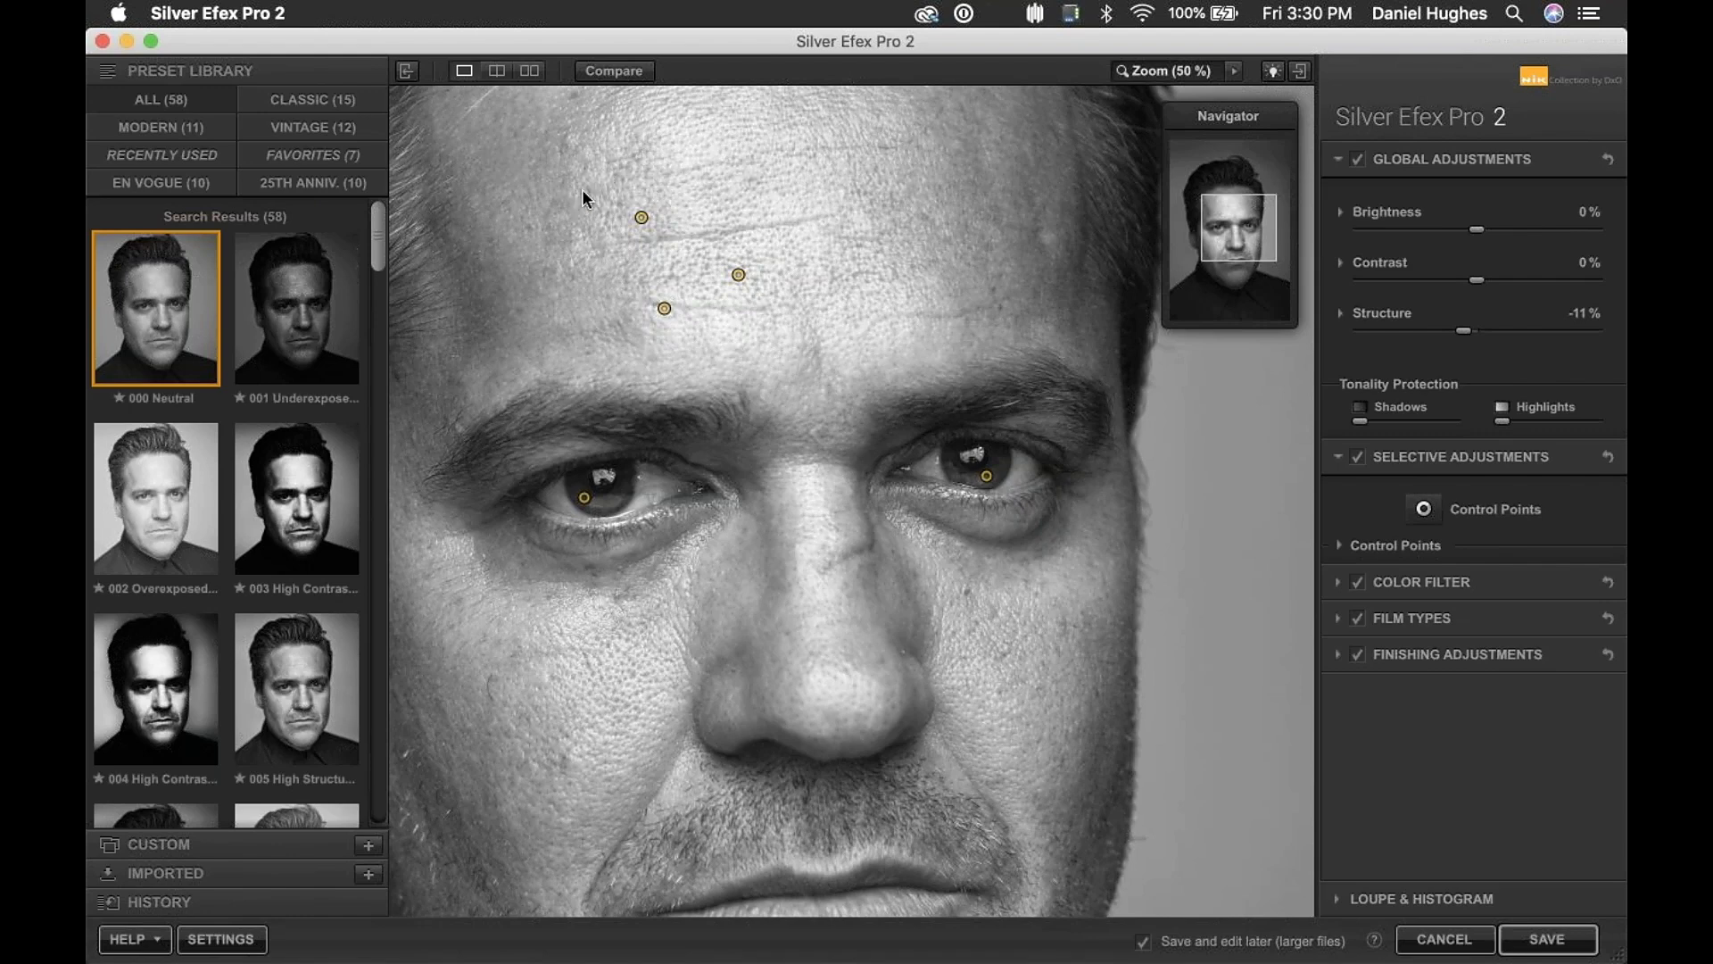
{"action": "left_click_drag", "start_coordinate": [586, 187], "coordinate": [801, 355]}
{"action": "left_click_drag", "start_coordinate": [802, 156], "coordinate": [580, 356]}
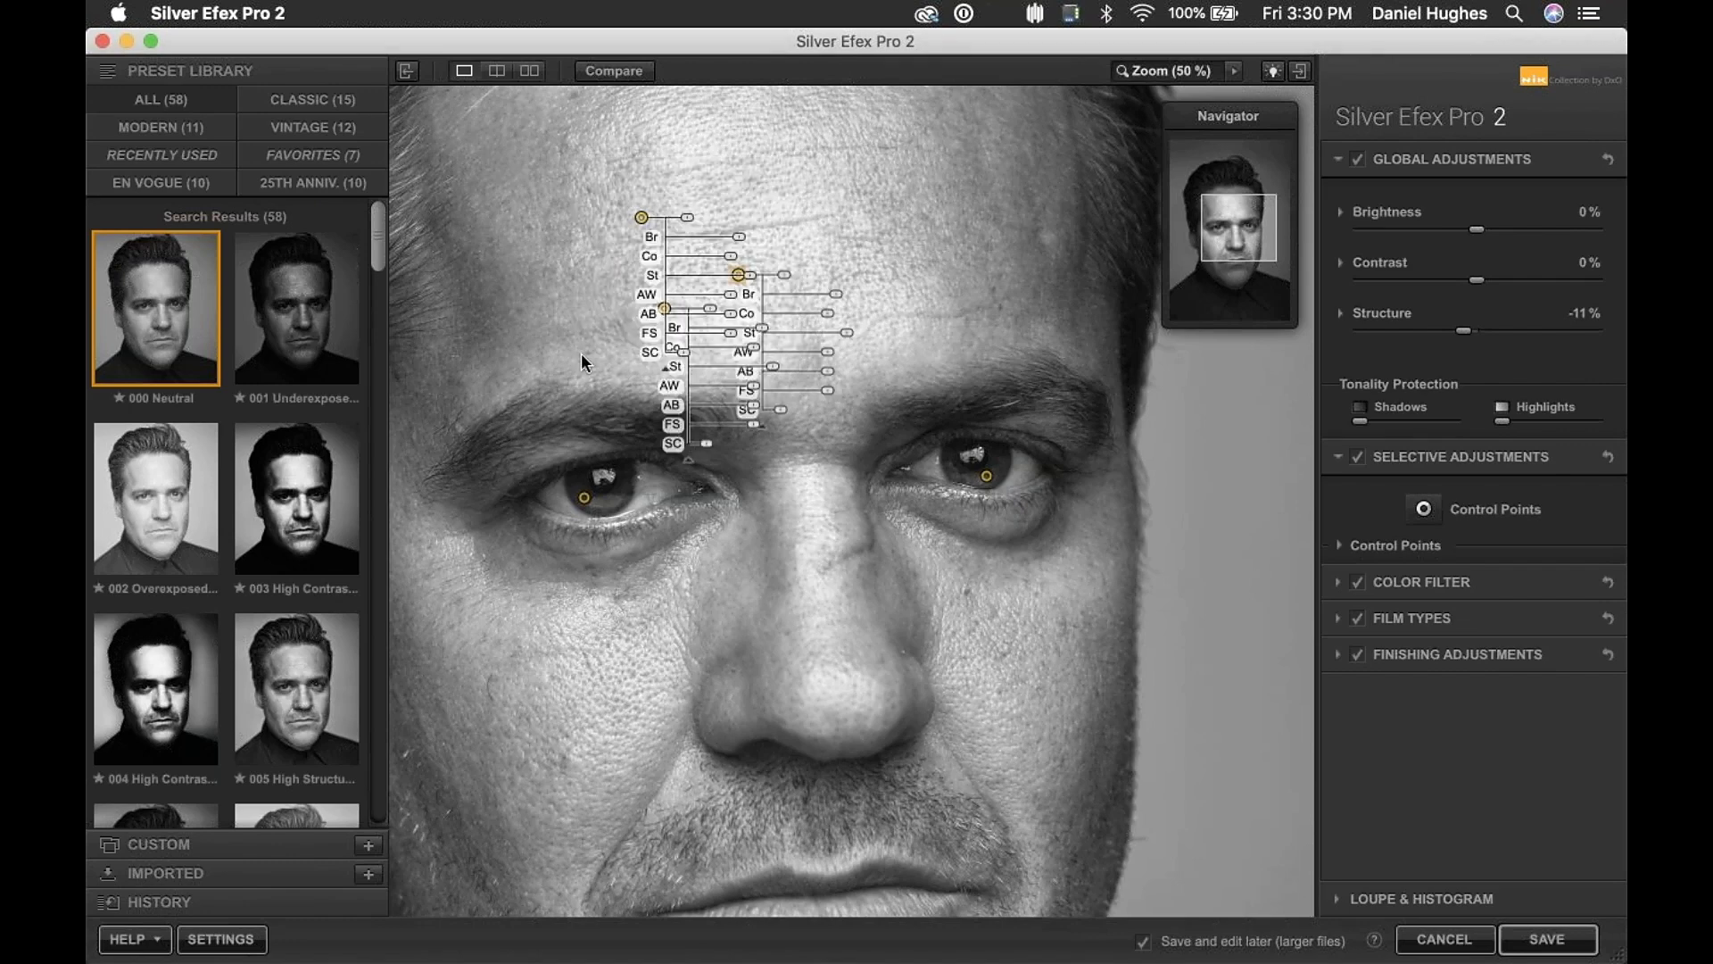
{"action": "key", "text": "BackSpace"}
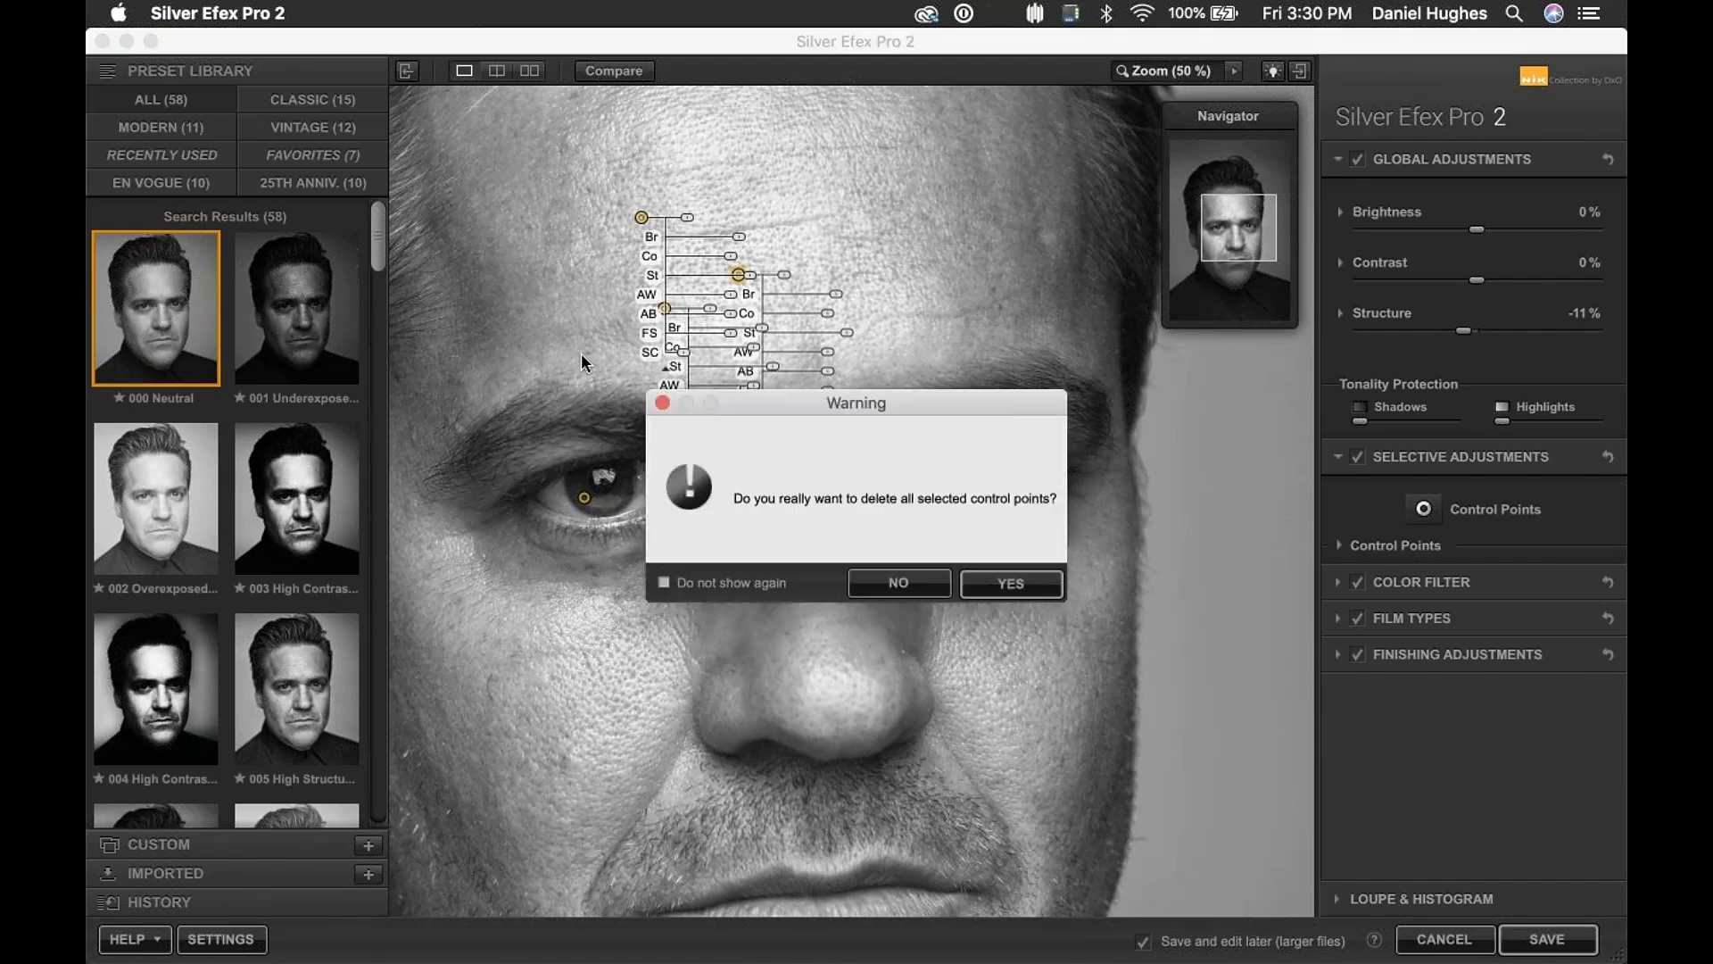
{"action": "left_click_drag", "start_coordinate": [774, 389], "coordinate": [948, 172]}
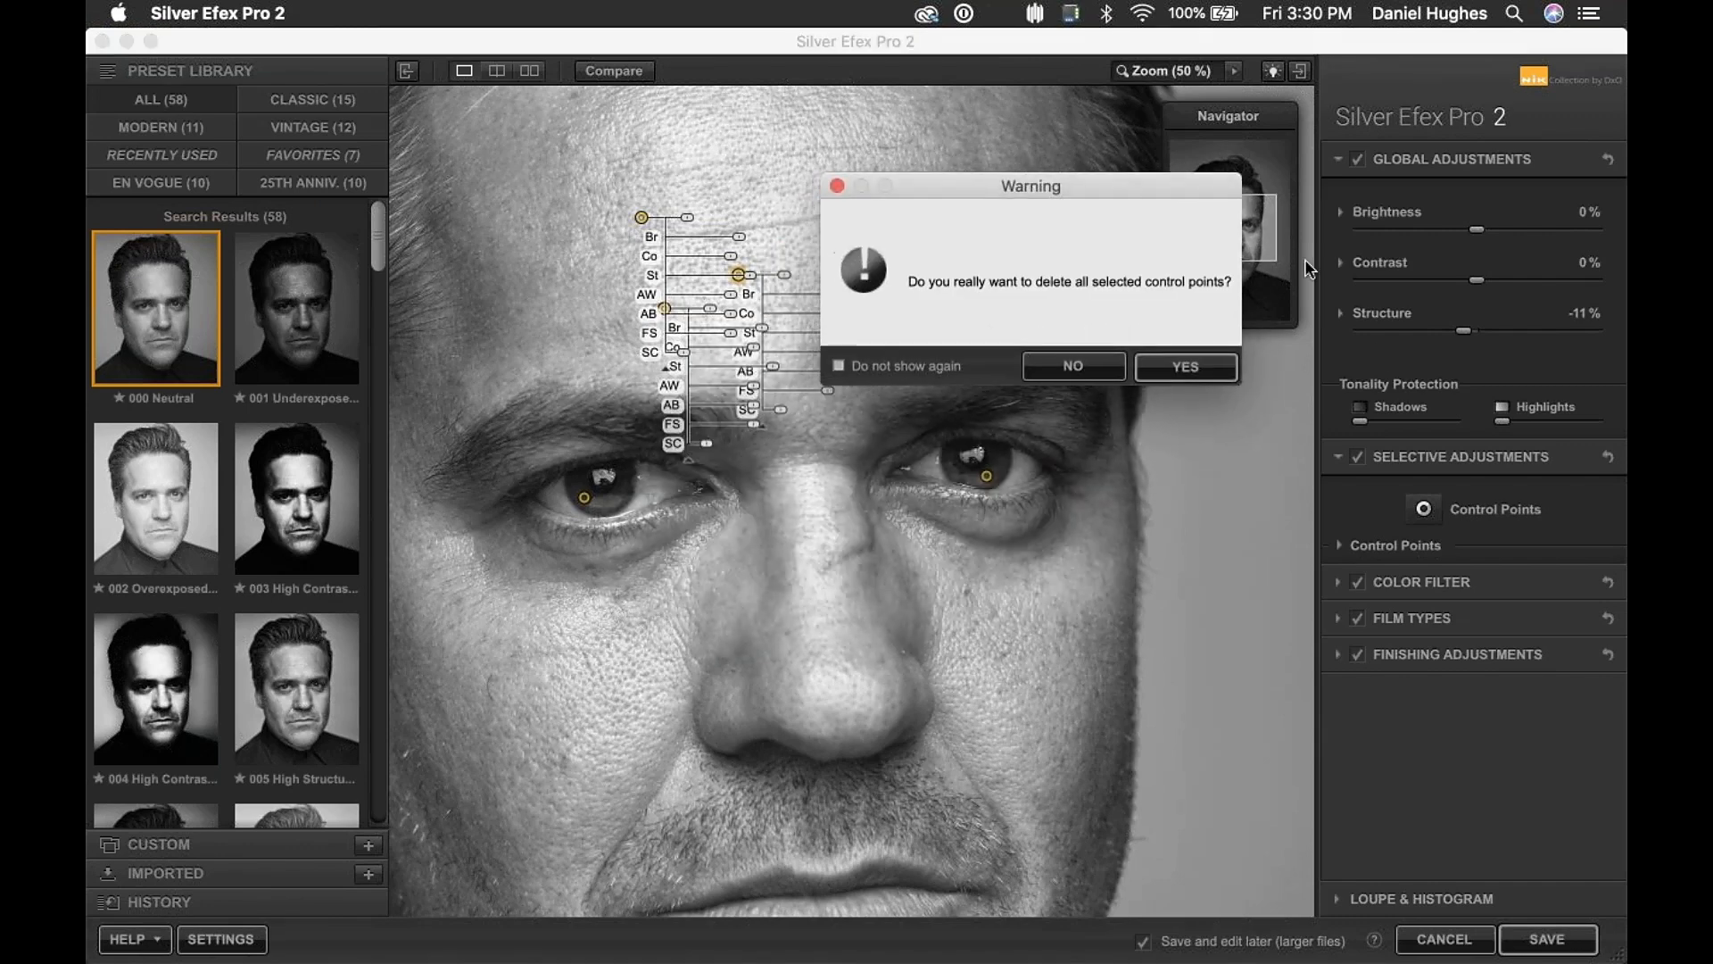
{"action": "left_click", "coordinate": [1173, 371]}
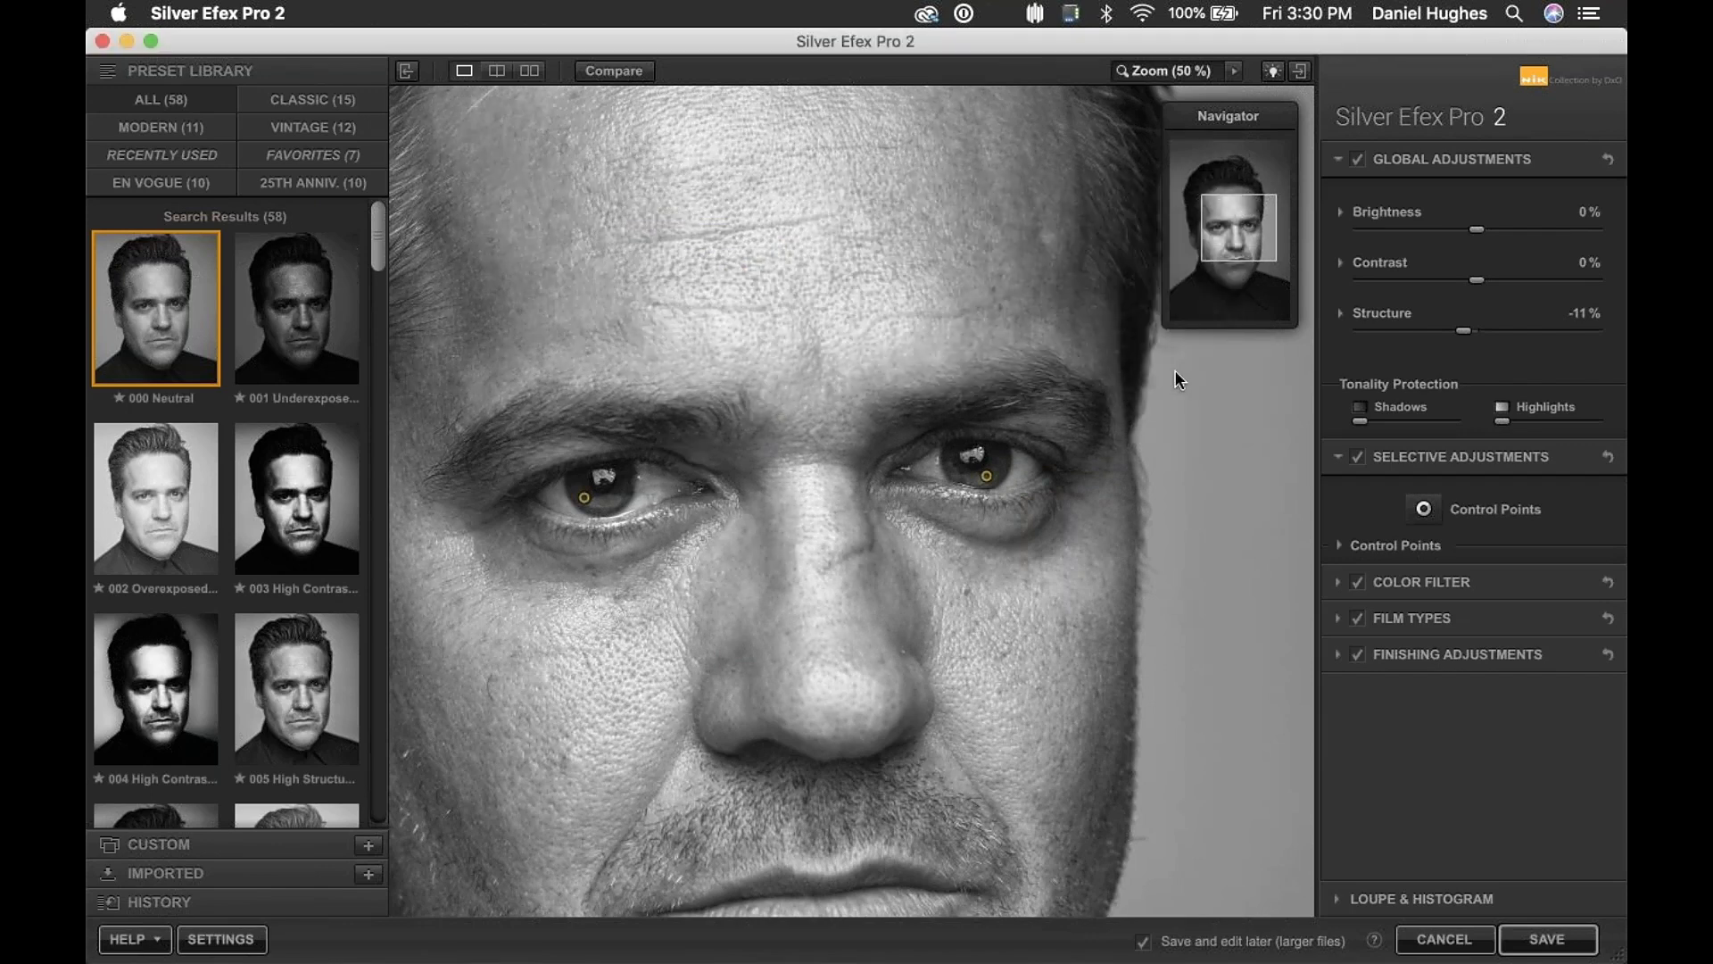
- Return to the full portrait view and add a control point with reduced Brightness in the background's upper-right corner
{"action": "key", "text": "space"}
{"action": "key", "text": "space"}
{"action": "key", "text": "space"}
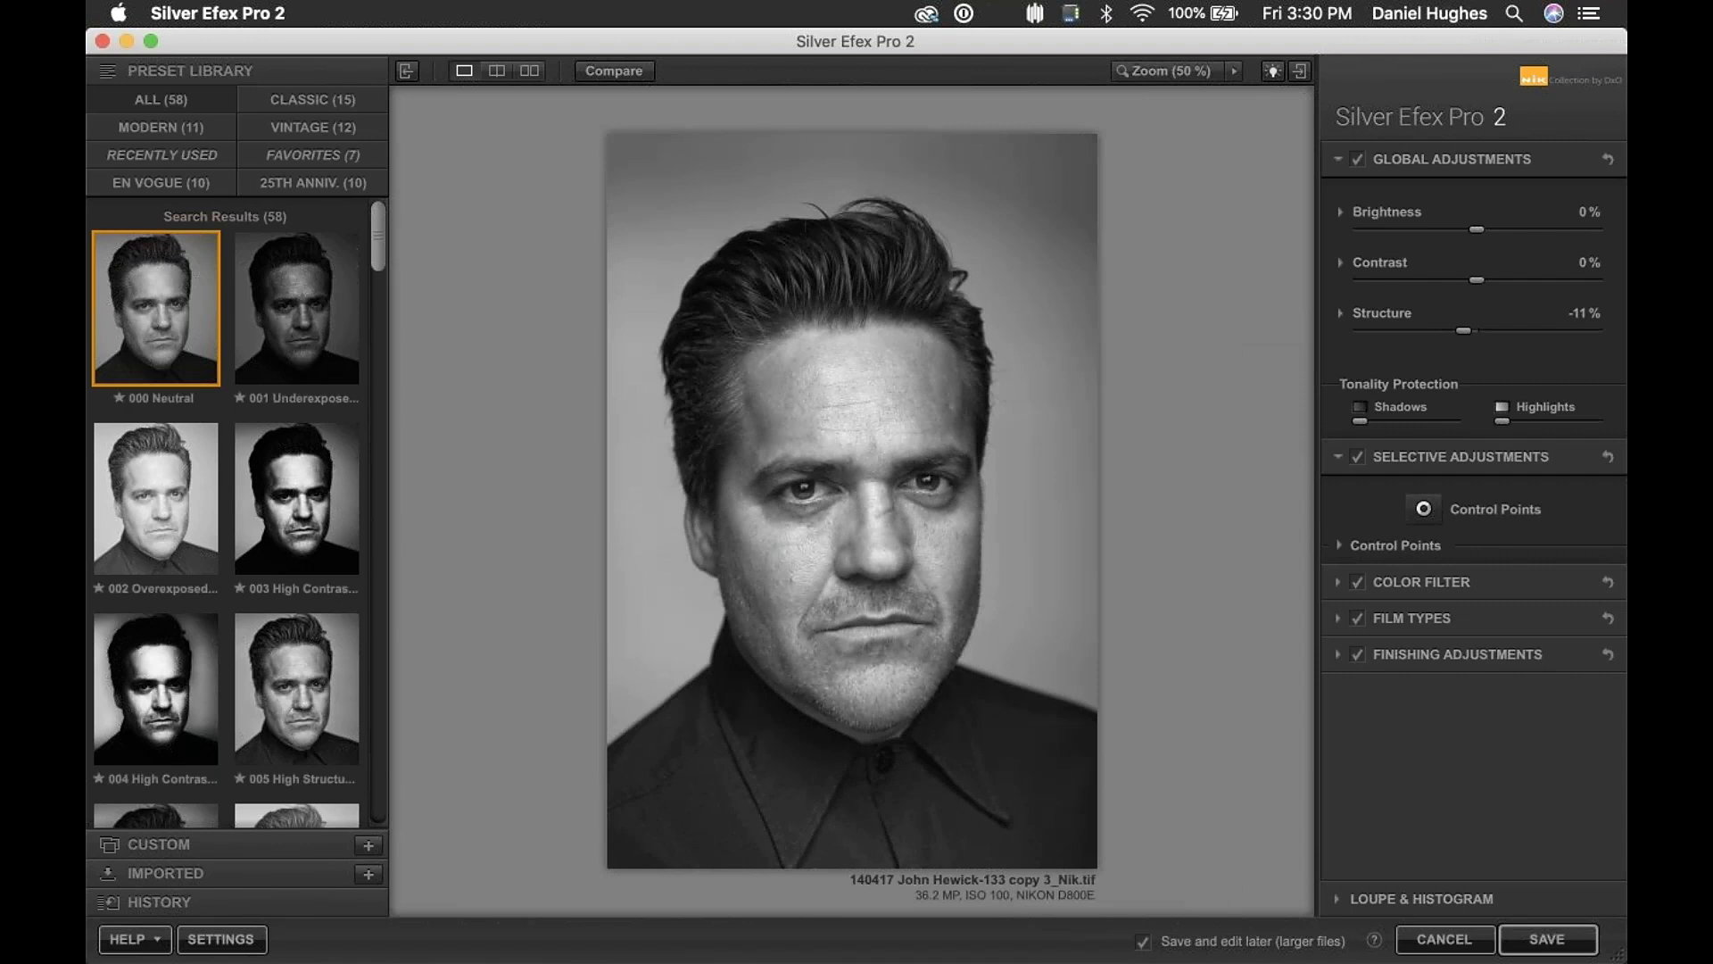
{"action": "left_click", "coordinate": [1025, 183]}
{"action": "mouse_move", "coordinate": [1086, 184]}
{"action": "left_mouse_down"}
{"action": "mouse_move", "coordinate": [1109, 184]}
{"action": "mouse_move", "coordinate": [1107, 203]}
{"action": "mouse_move", "coordinate": [1055, 173]}
{"action": "mouse_move", "coordinate": [1150, 189]}
{"action": "mouse_move", "coordinate": [1075, 165]}
{"action": "left_mouse_up"}
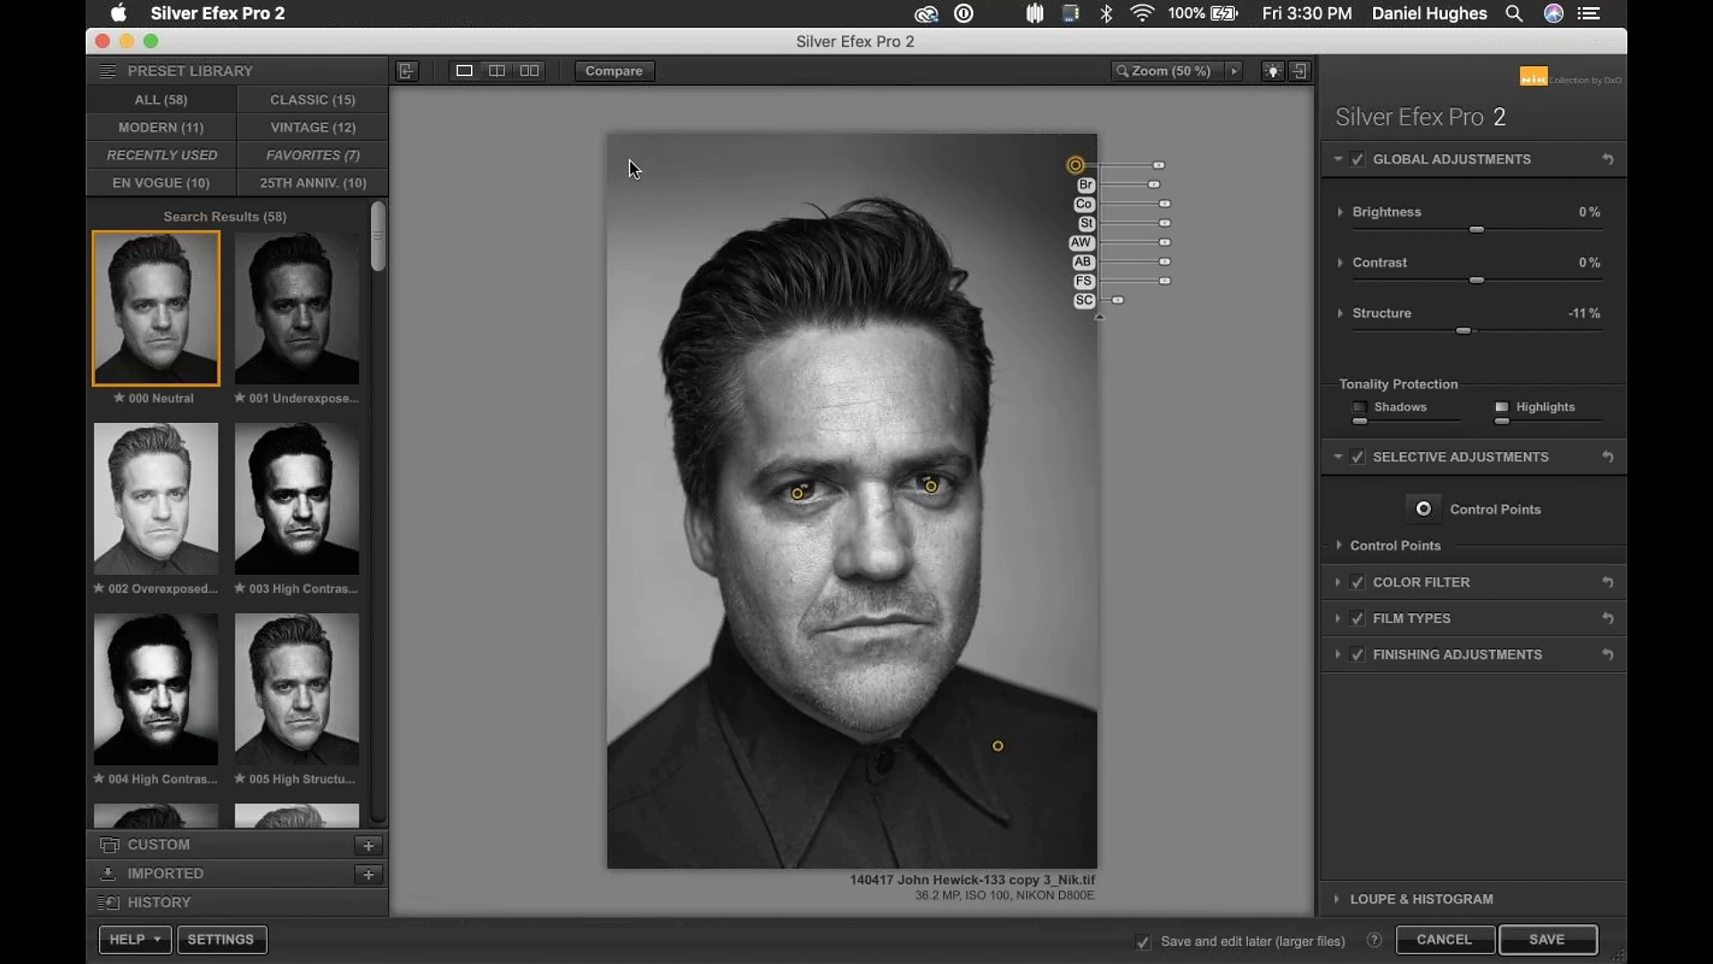
- Deselect the background control point and compare the adjusted portrait with its unadjusted version
{"action": "left_click", "coordinate": [870, 204]}
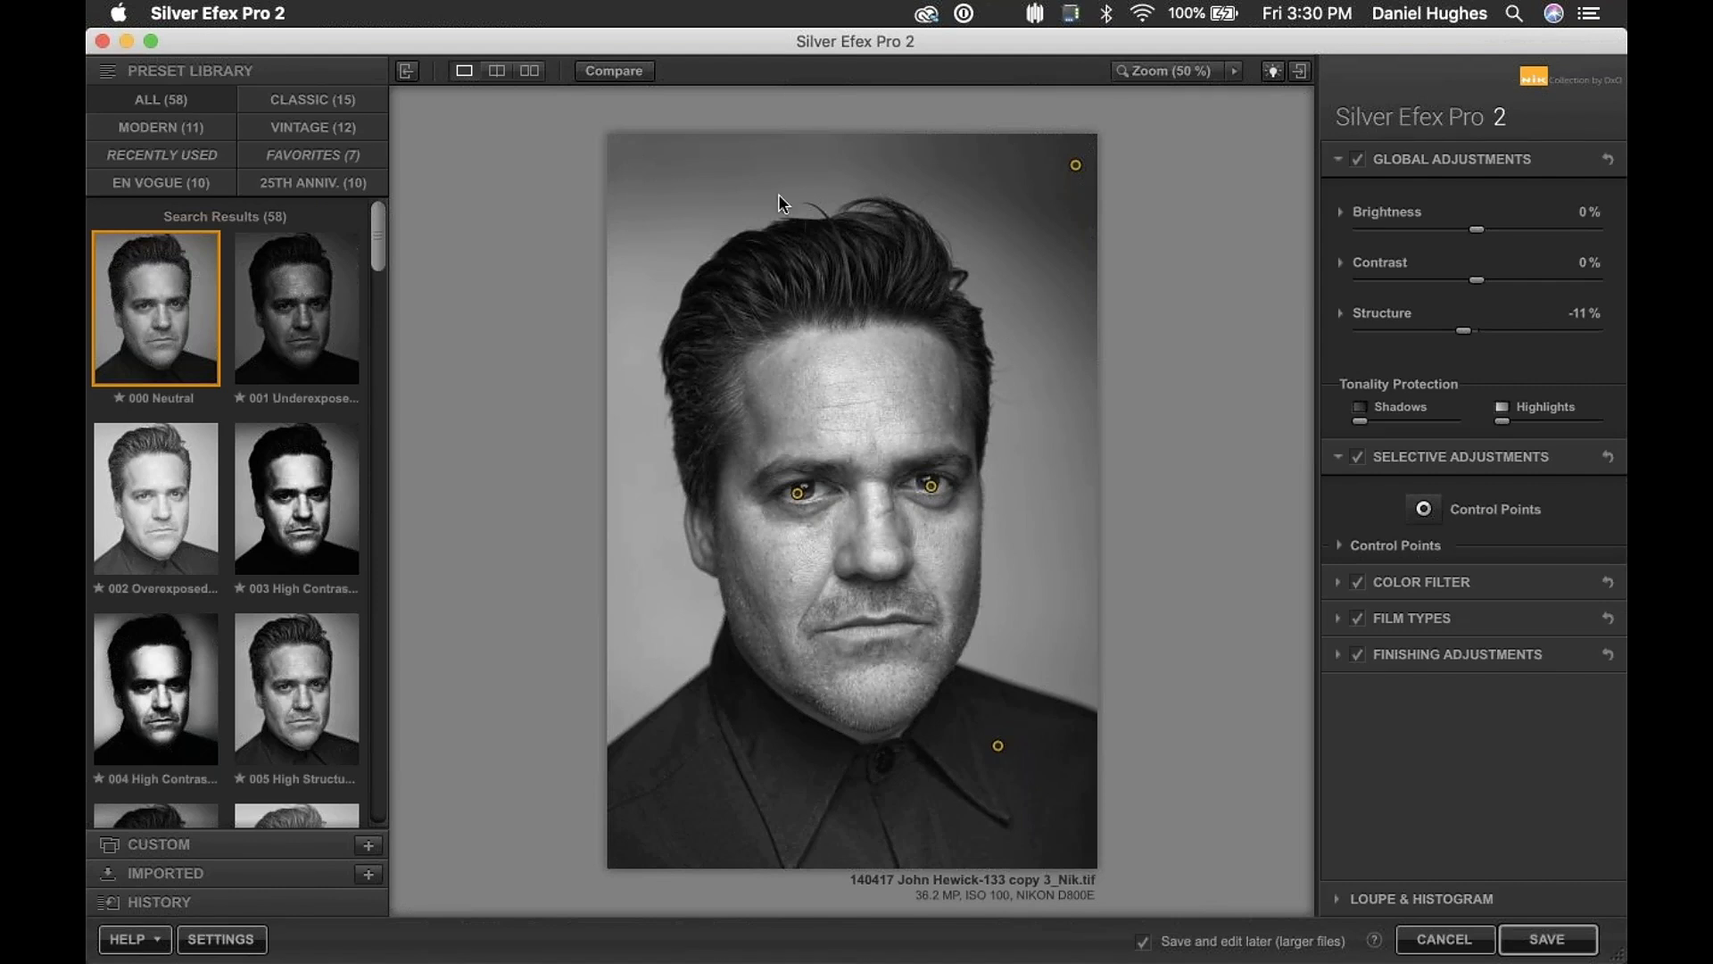
{"action": "left_click", "coordinate": [609, 73]}
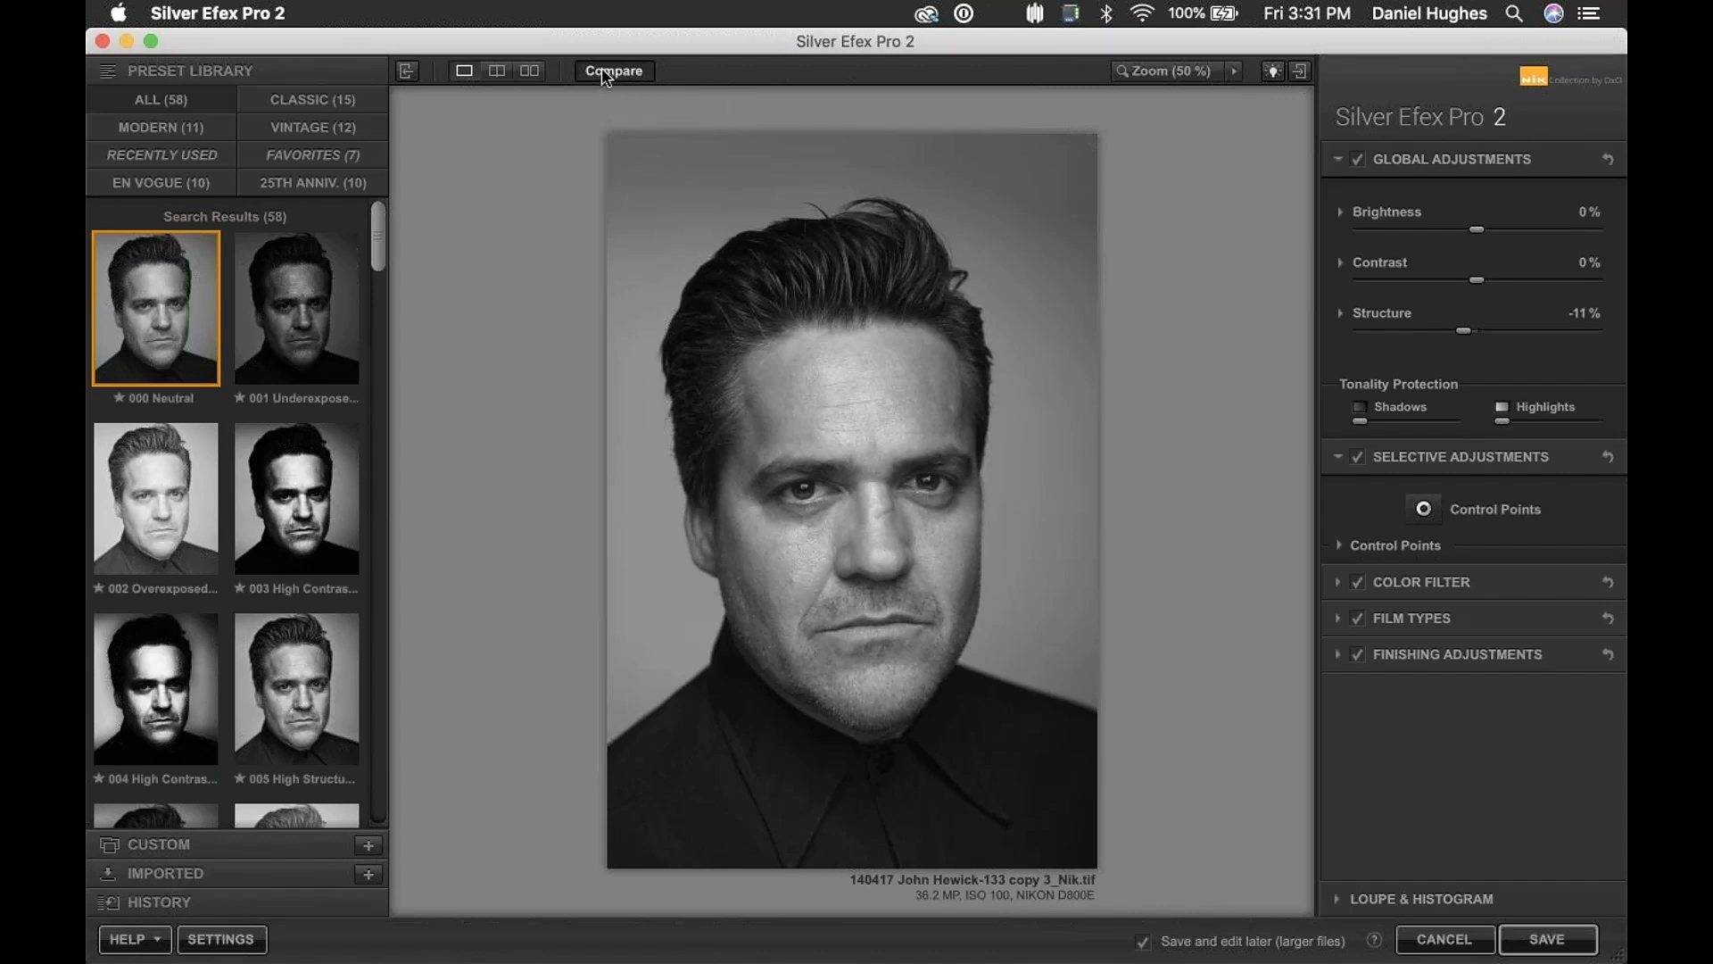
- Compare the adjusted portrait with its unadjusted version again and save it back to DxO PhotoLab
{"action": "left_click", "coordinate": [604, 77]}
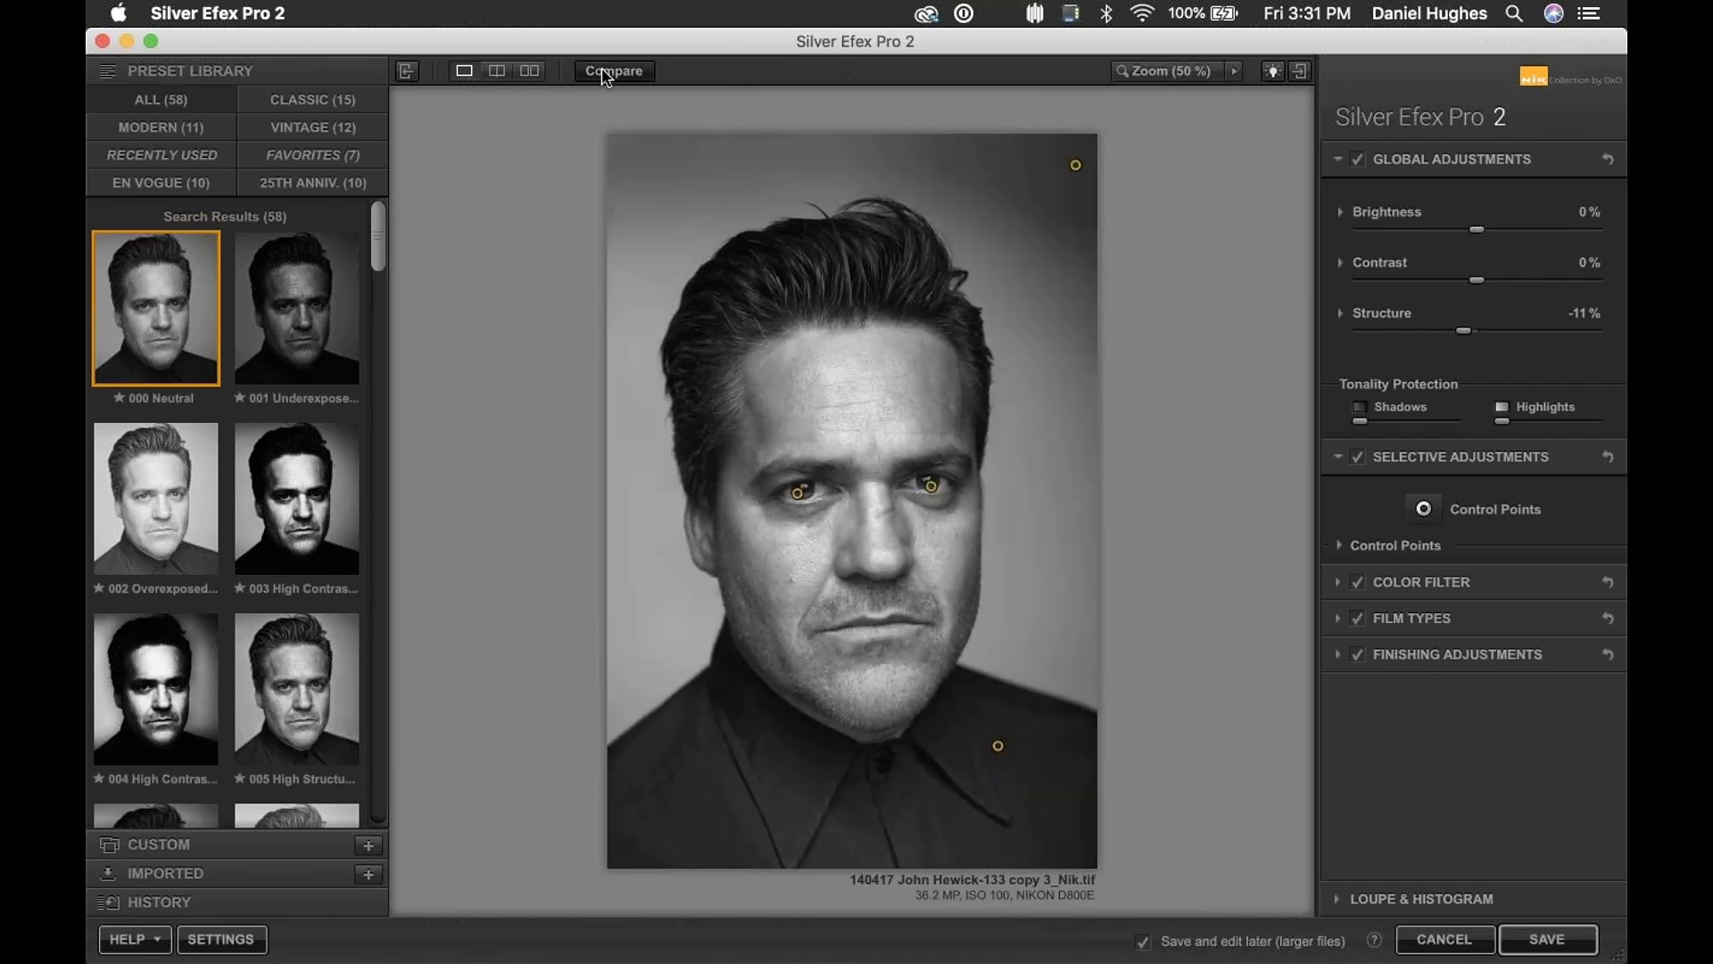
{"action": "left_click", "coordinate": [604, 76]}
{"action": "left_click", "coordinate": [604, 76]}
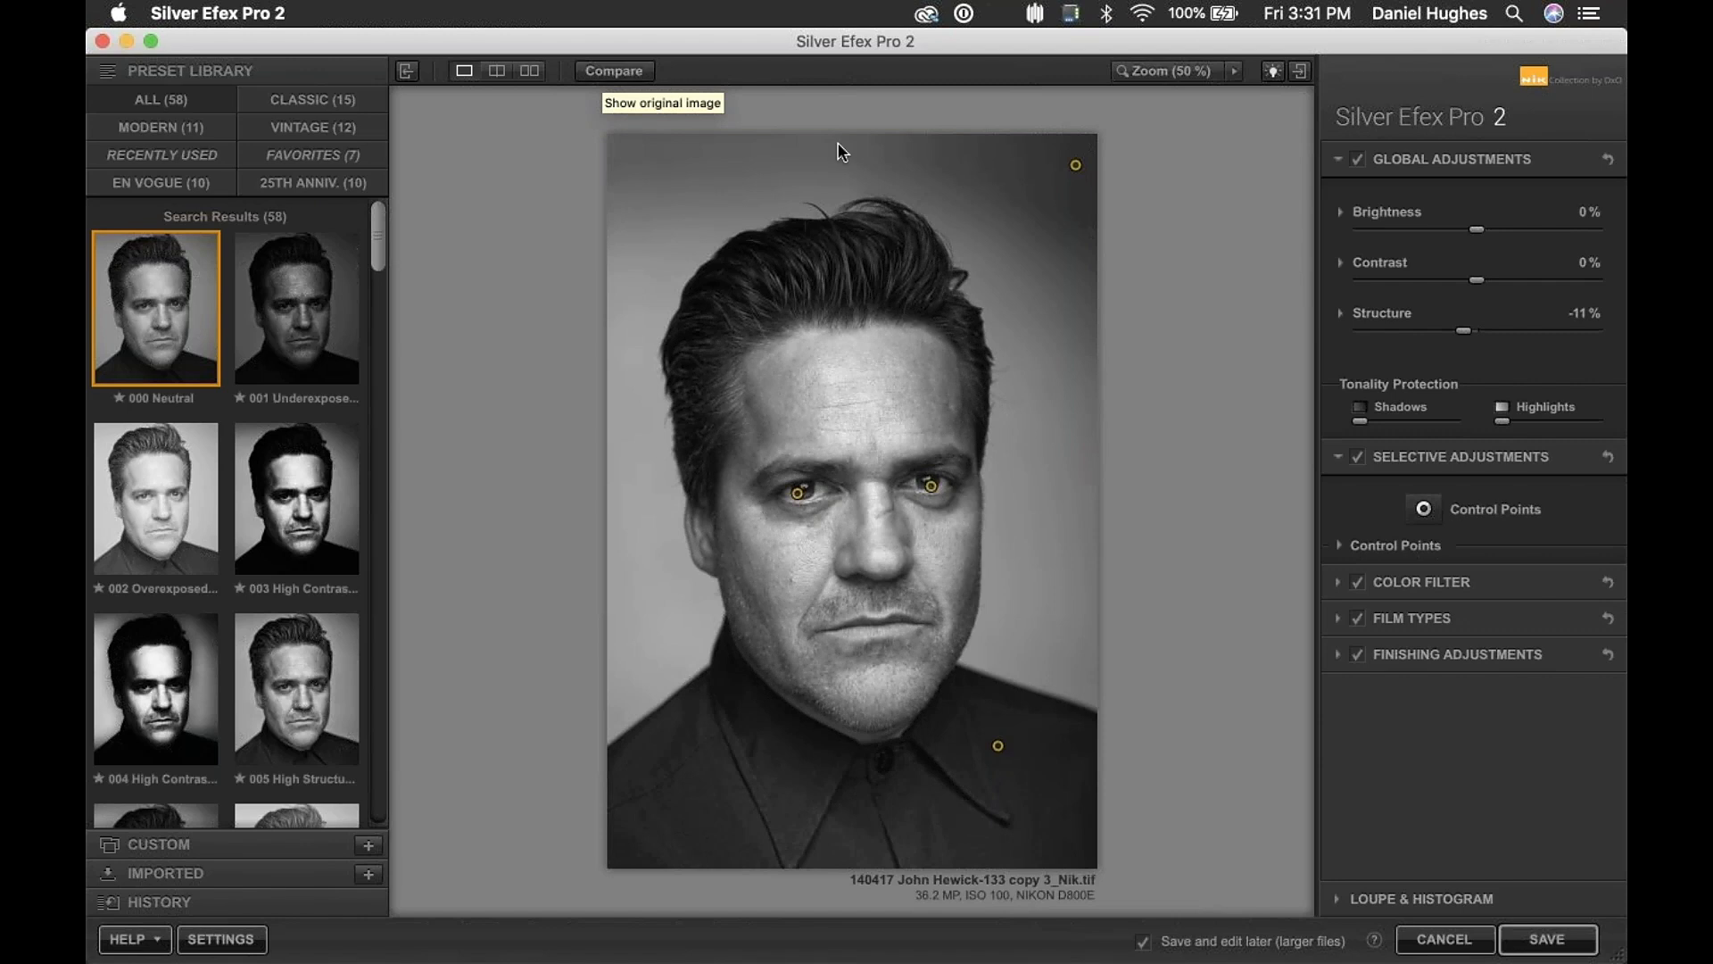
{"action": "left_click", "coordinate": [1526, 943]}
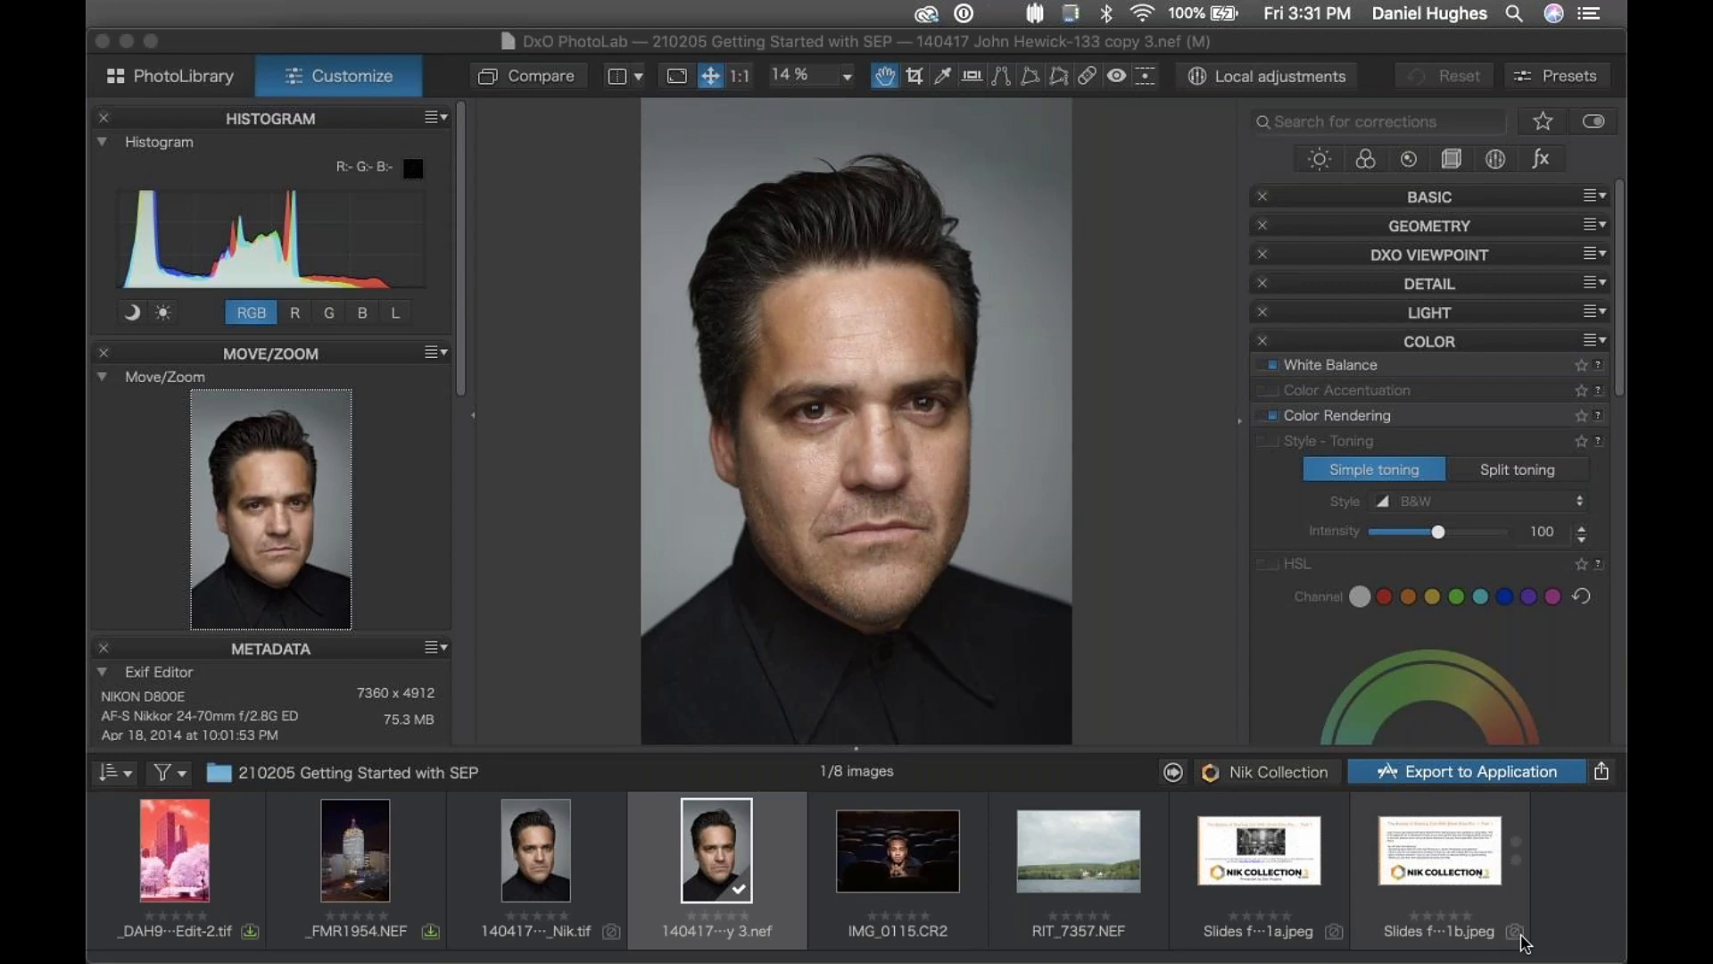
- View the saved black-and-white TIFF against the original color NEF portrait, returning to the TIFF
{"action": "left_click", "coordinate": [536, 870]}
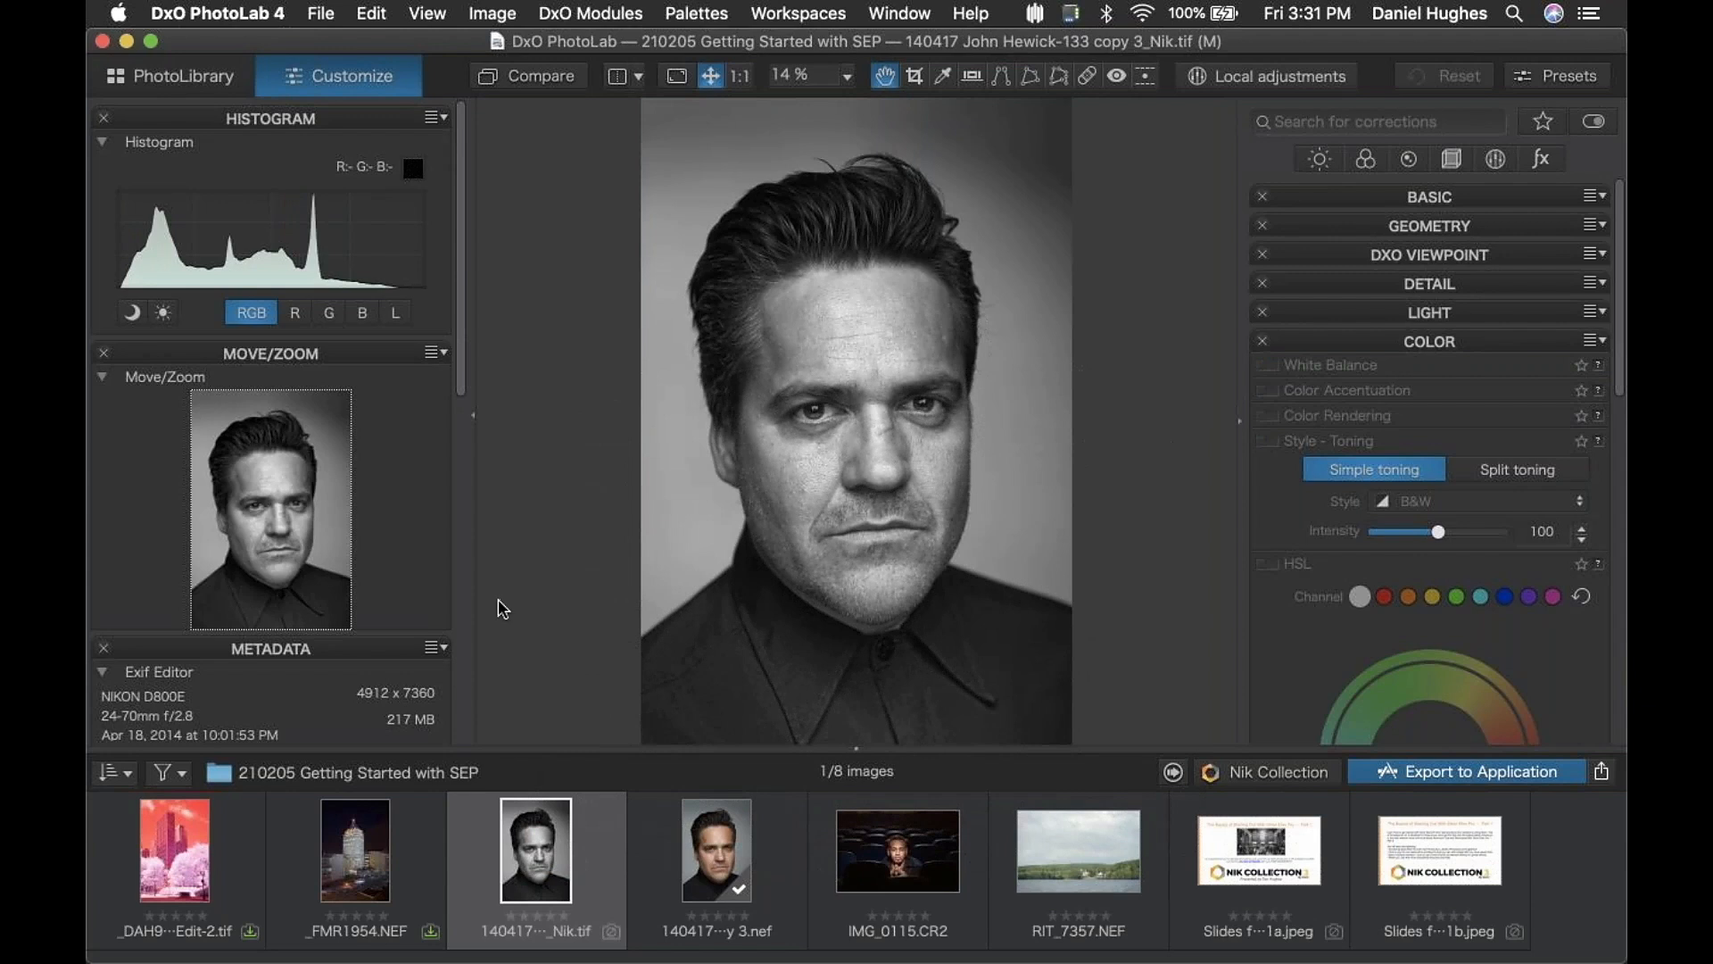
{"action": "left_click", "coordinate": [725, 890]}
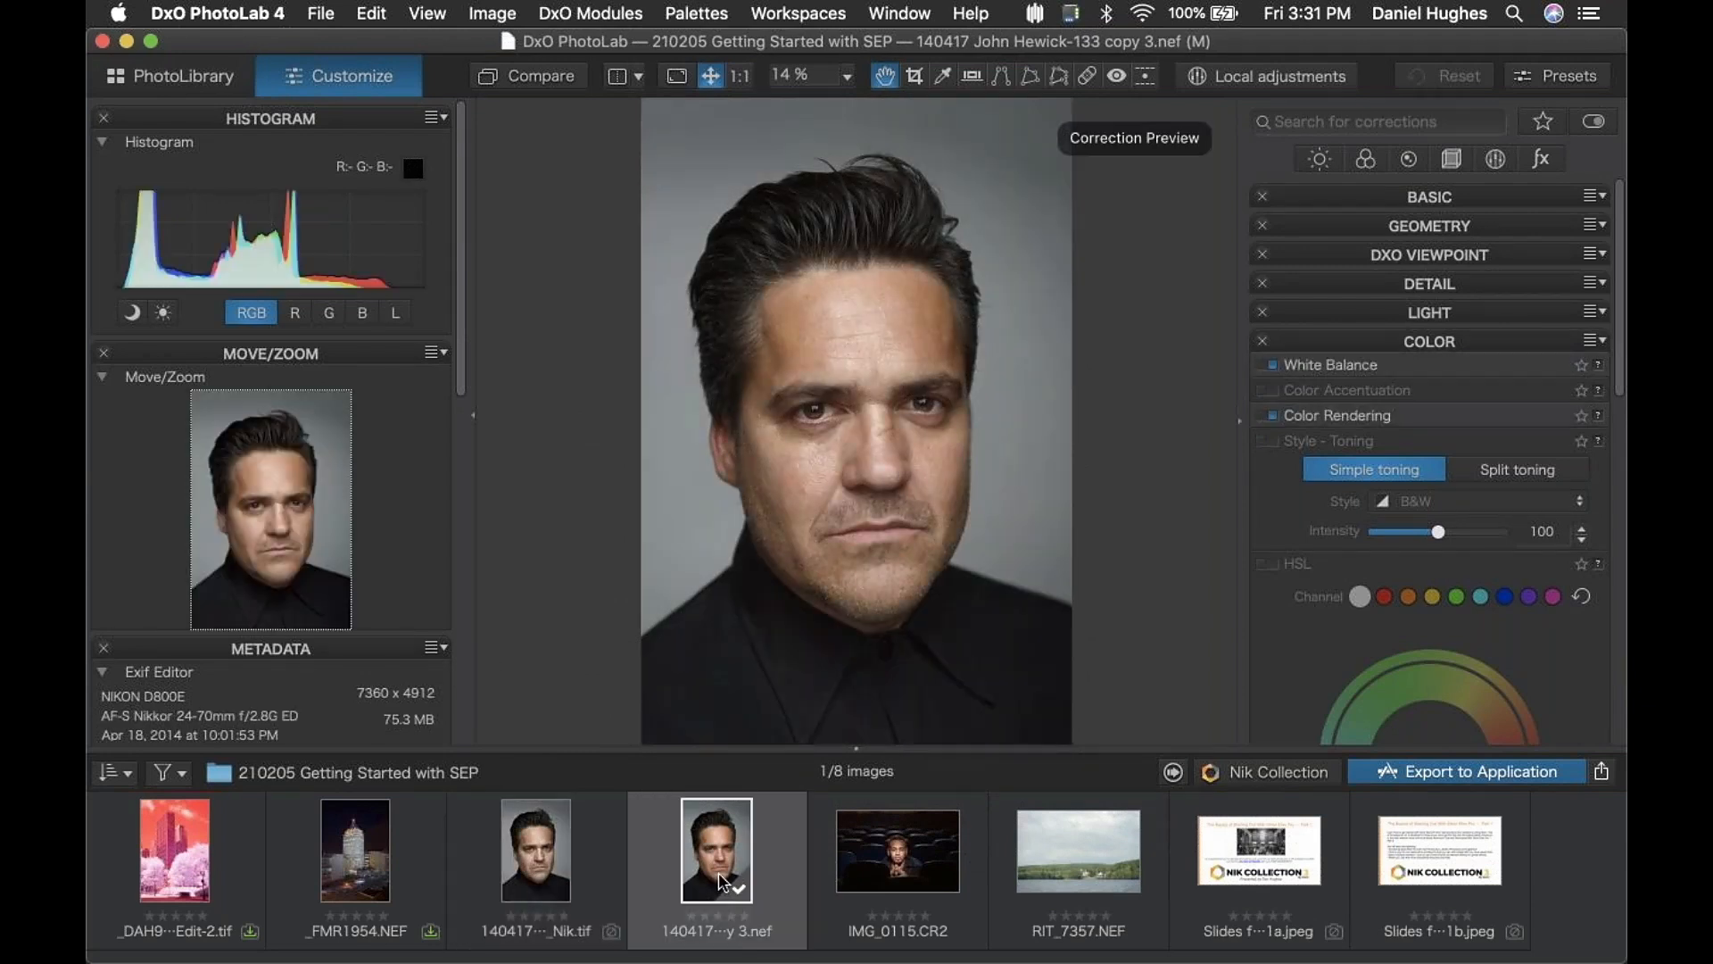
{"action": "left_click", "coordinate": [535, 872]}
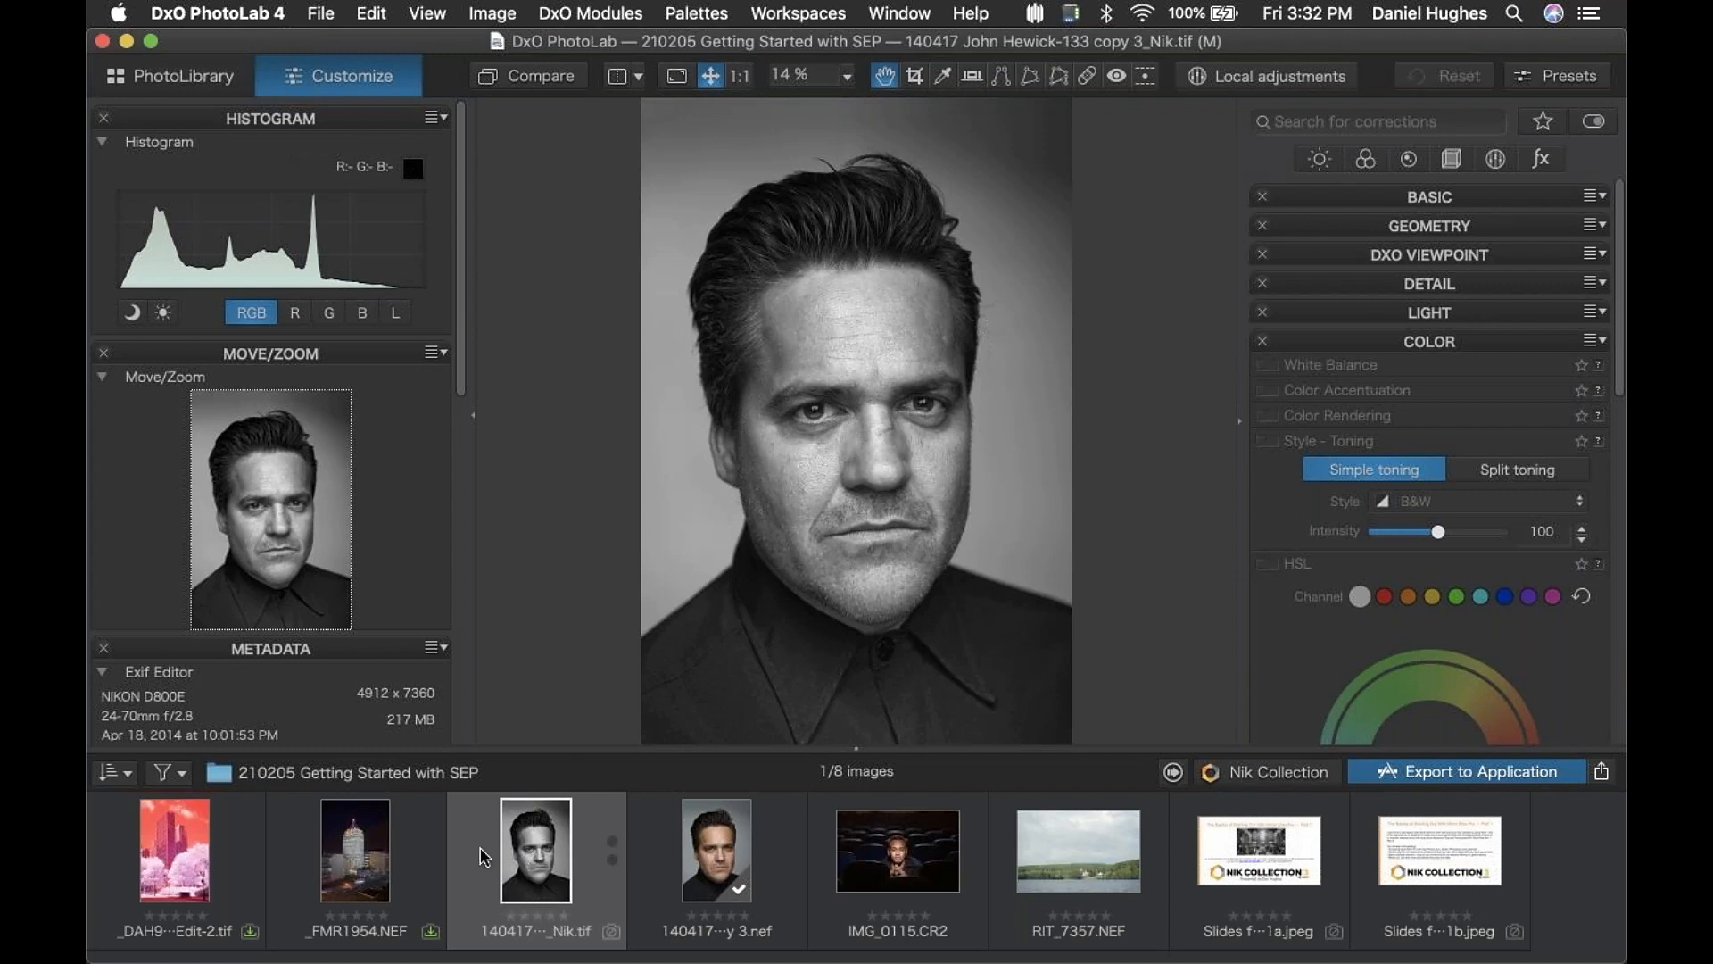
- Set the Nik Collection export action to "Export selected file(s) without processing" for the selected black-and-white TIFF
{"action": "left_click", "coordinate": [1288, 782]}
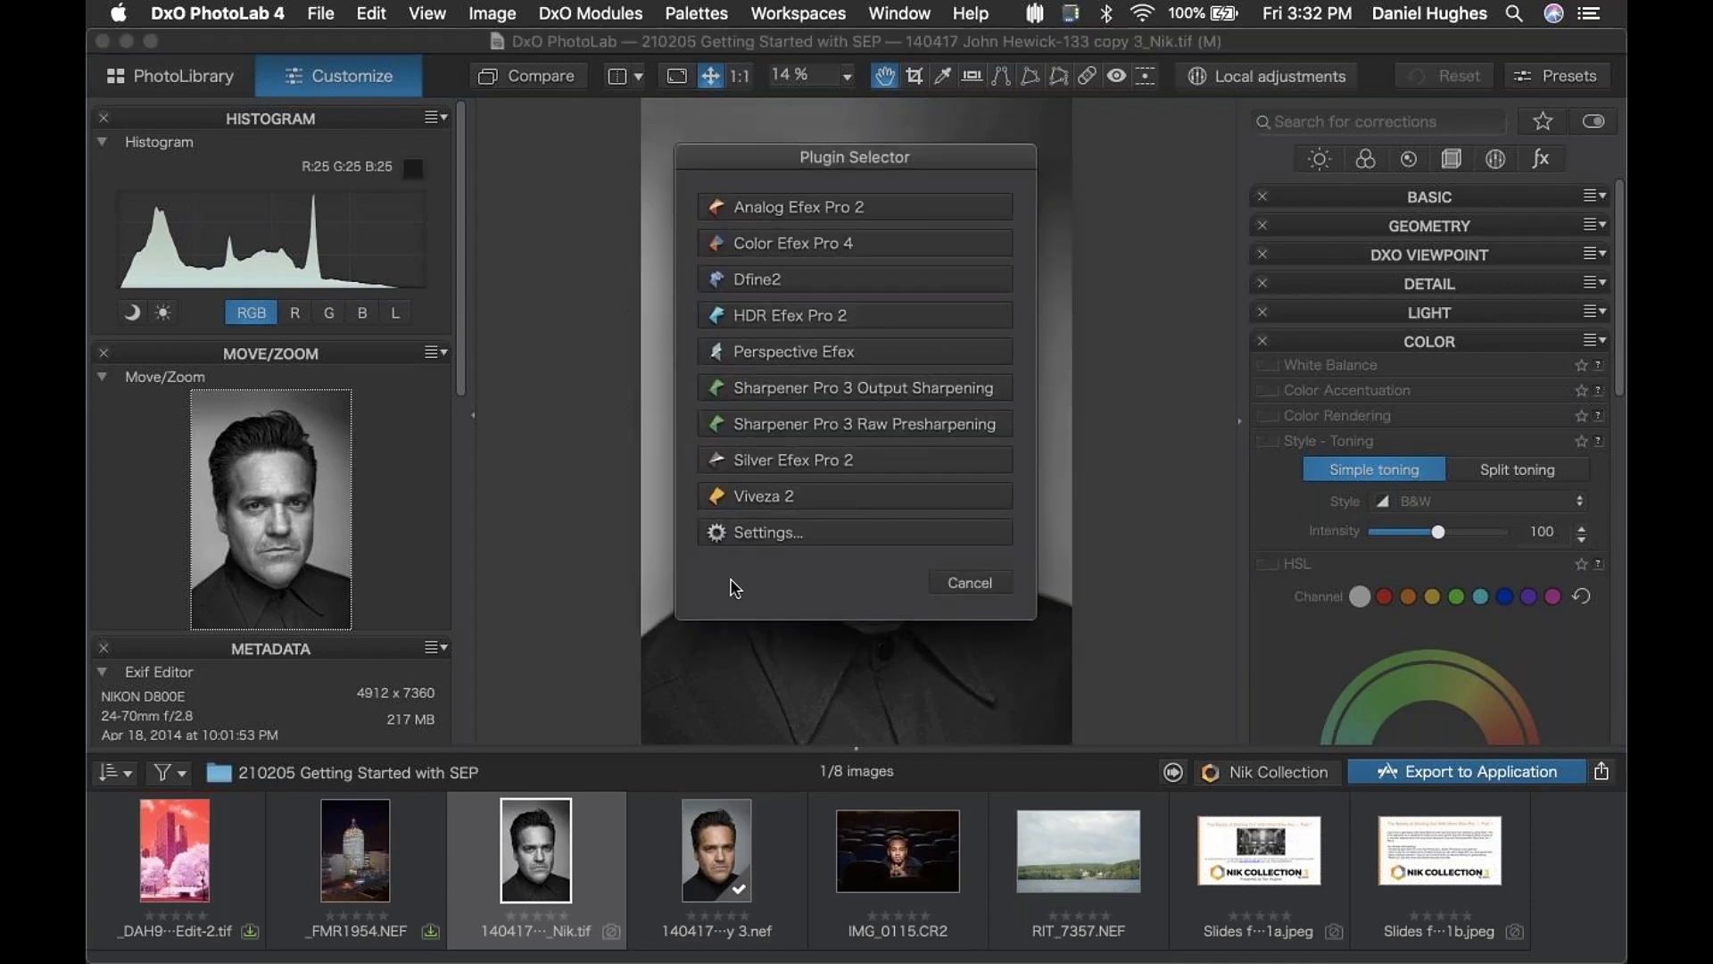
{"action": "left_click", "coordinate": [766, 532]}
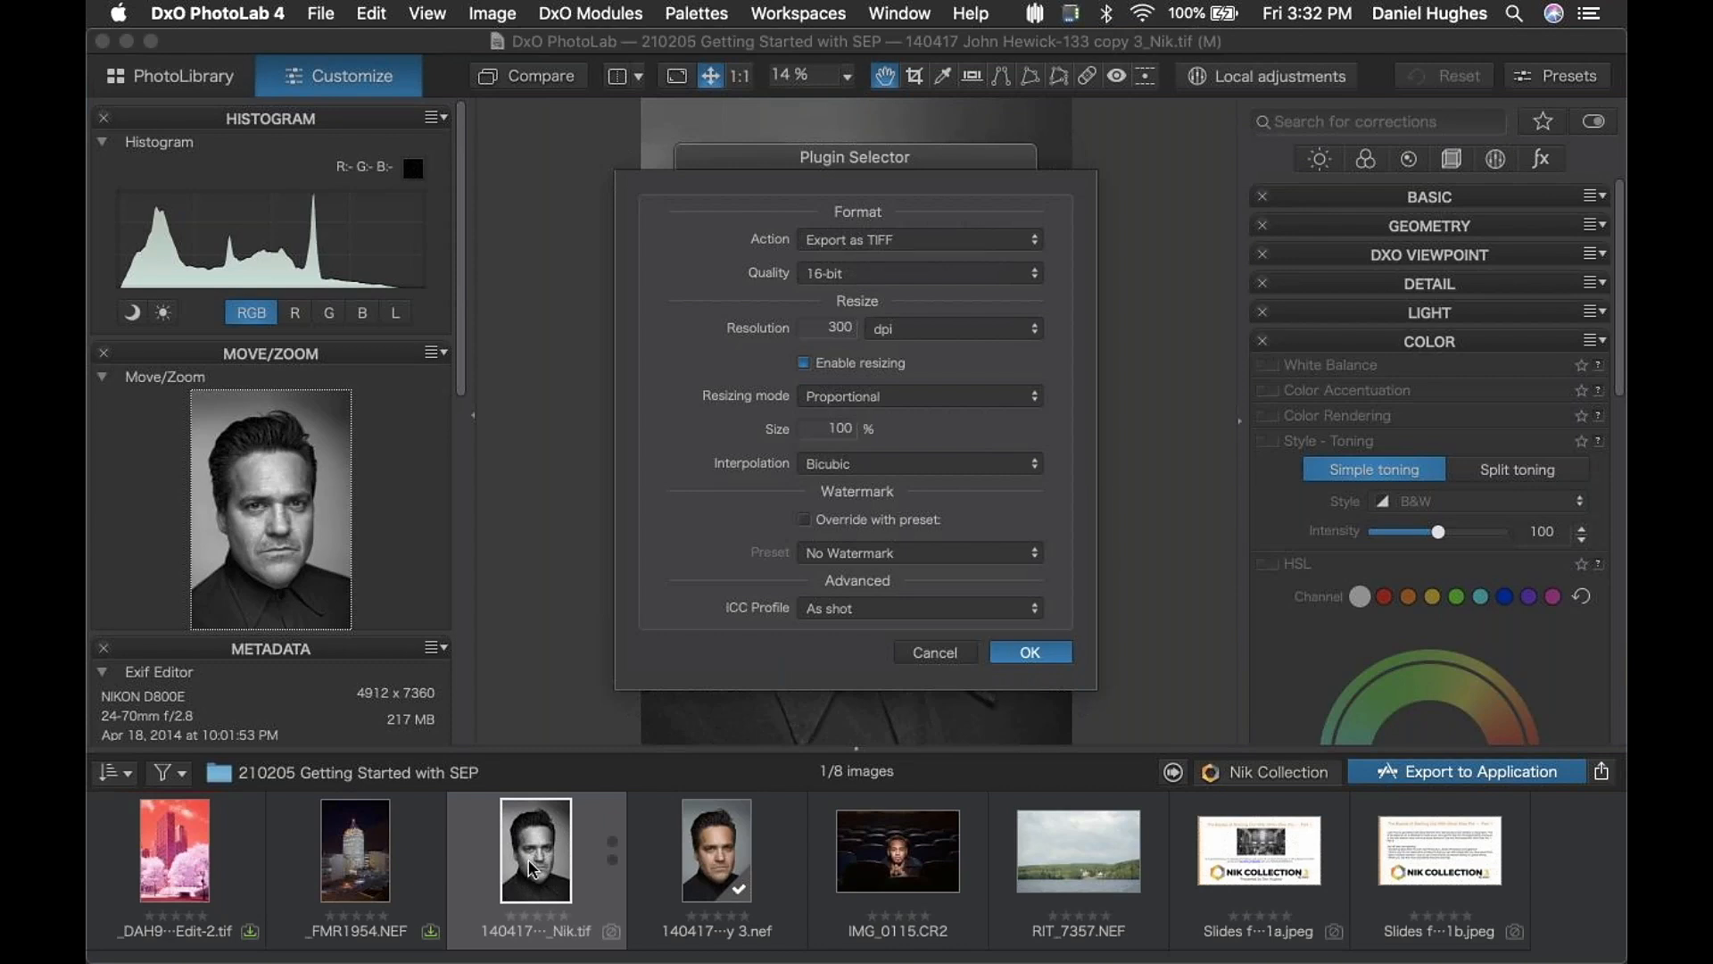
{"action": "left_click", "coordinate": [853, 238]}
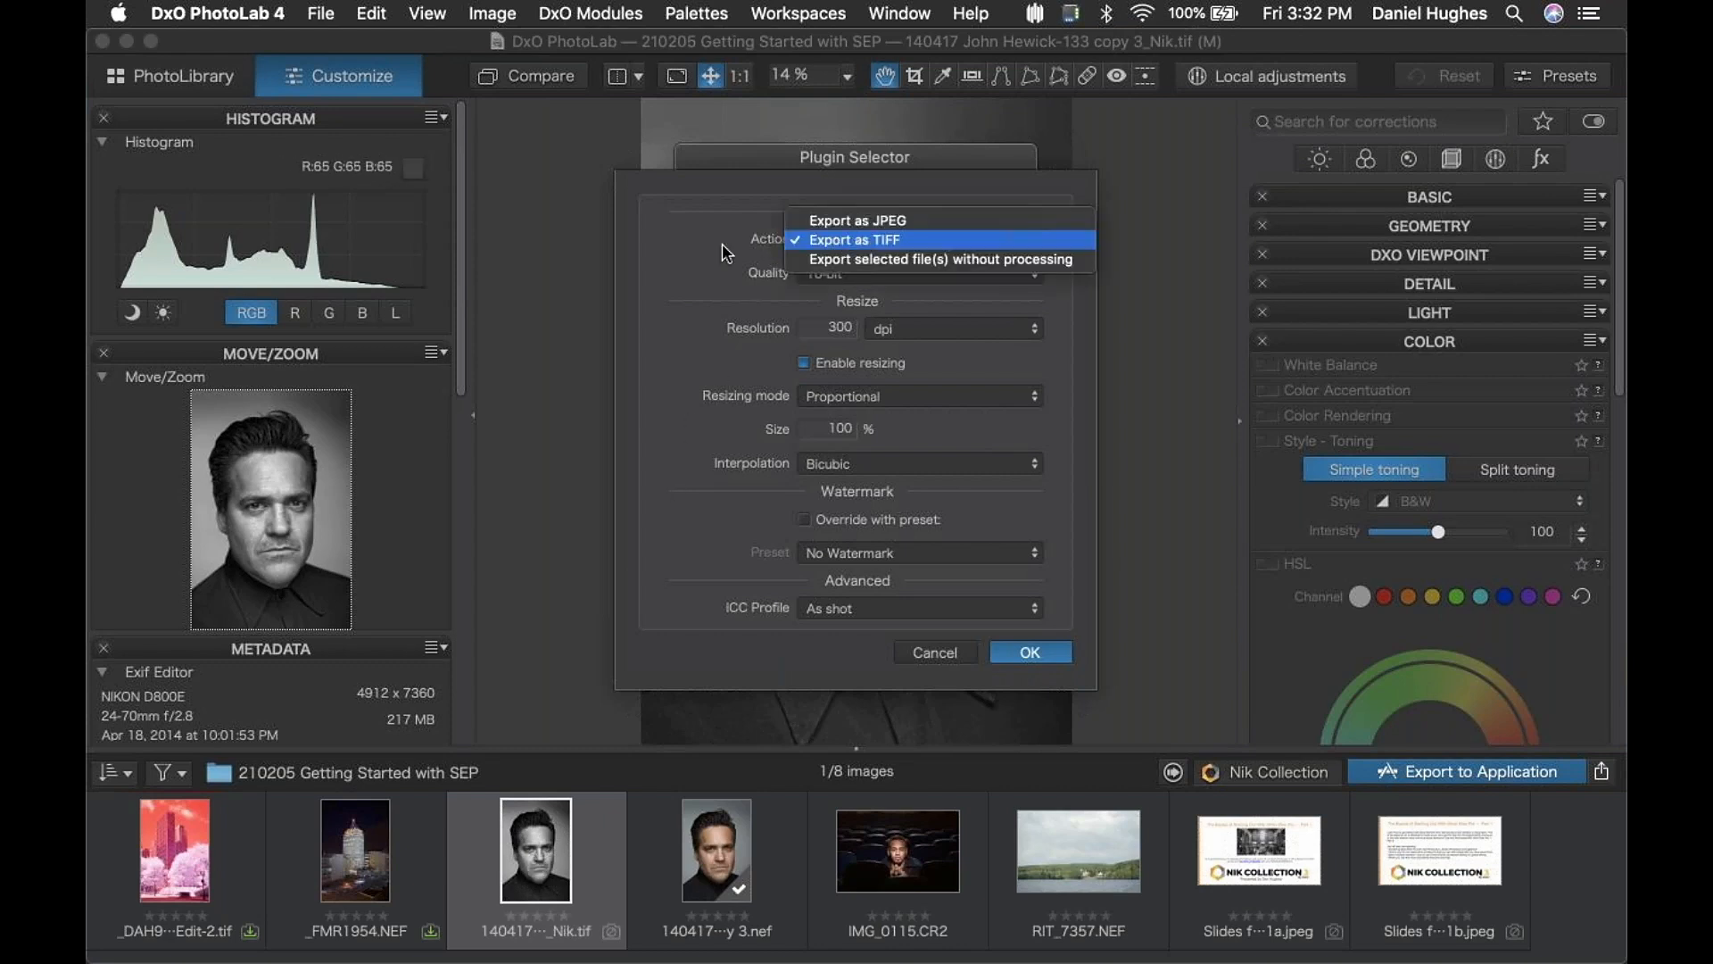
{"action": "left_click", "coordinate": [816, 259]}
{"action": "left_click", "coordinate": [1031, 284]}
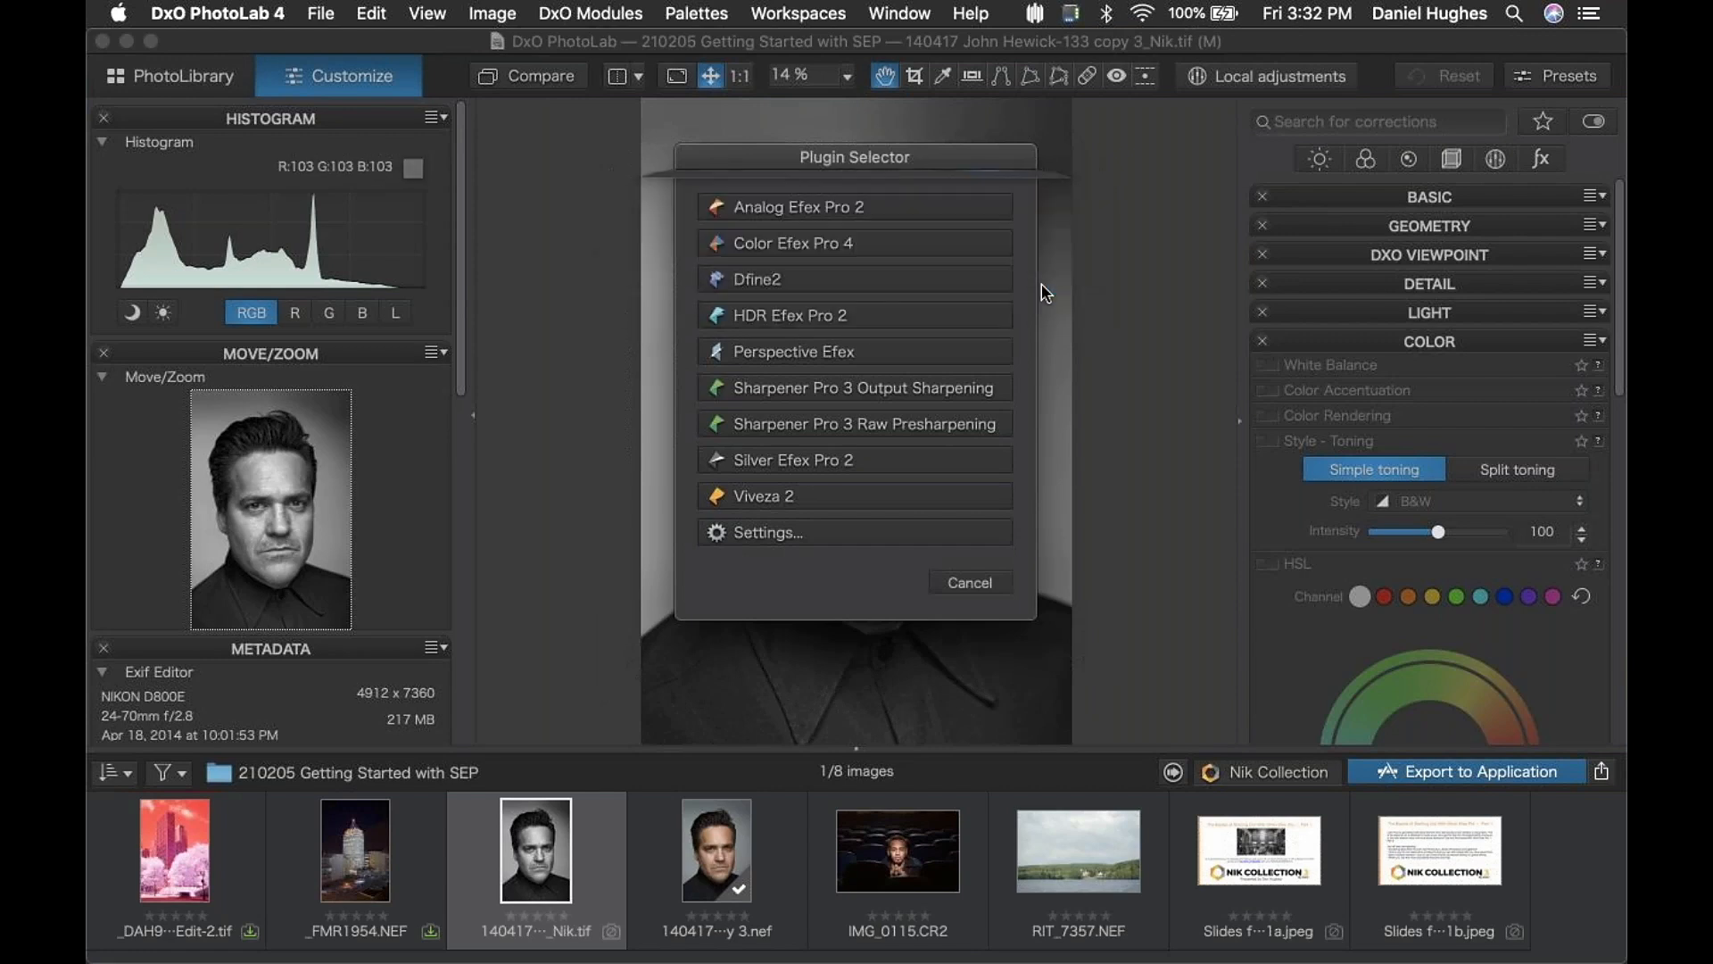
- Reopen the TIFF in Silver Efex Pro 2 and duplicate the background control point into the background's upper-left corner
{"action": "left_click", "coordinate": [799, 462]}
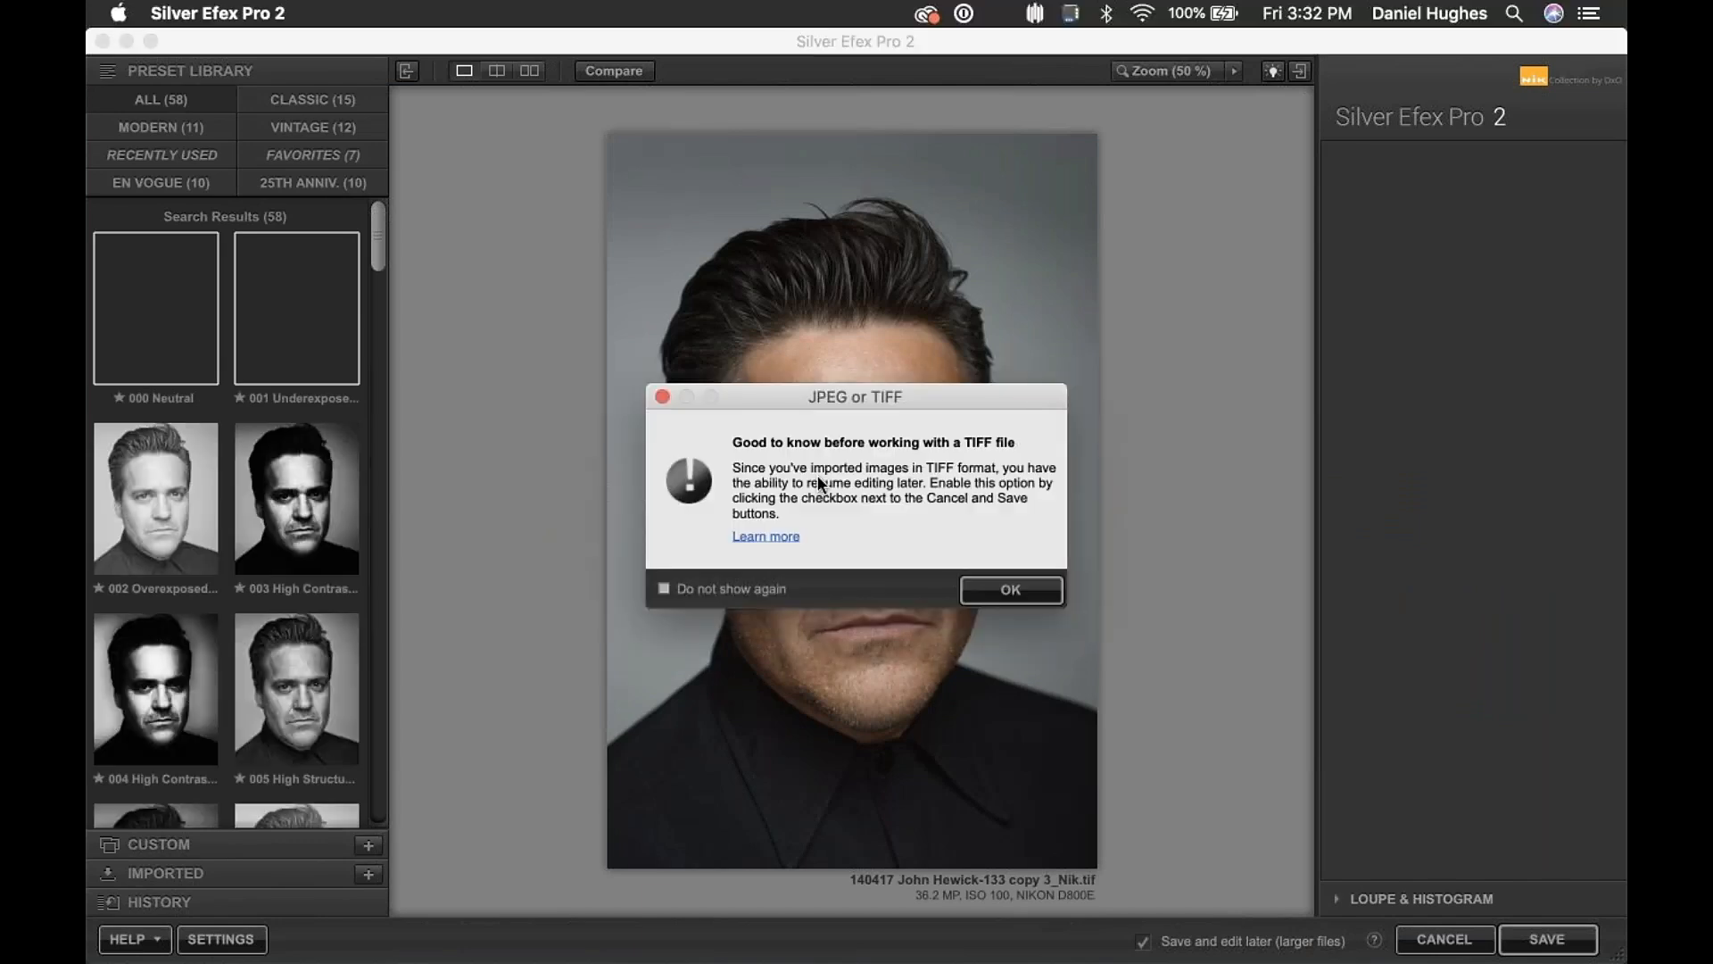
{"action": "left_click", "coordinate": [1017, 590]}
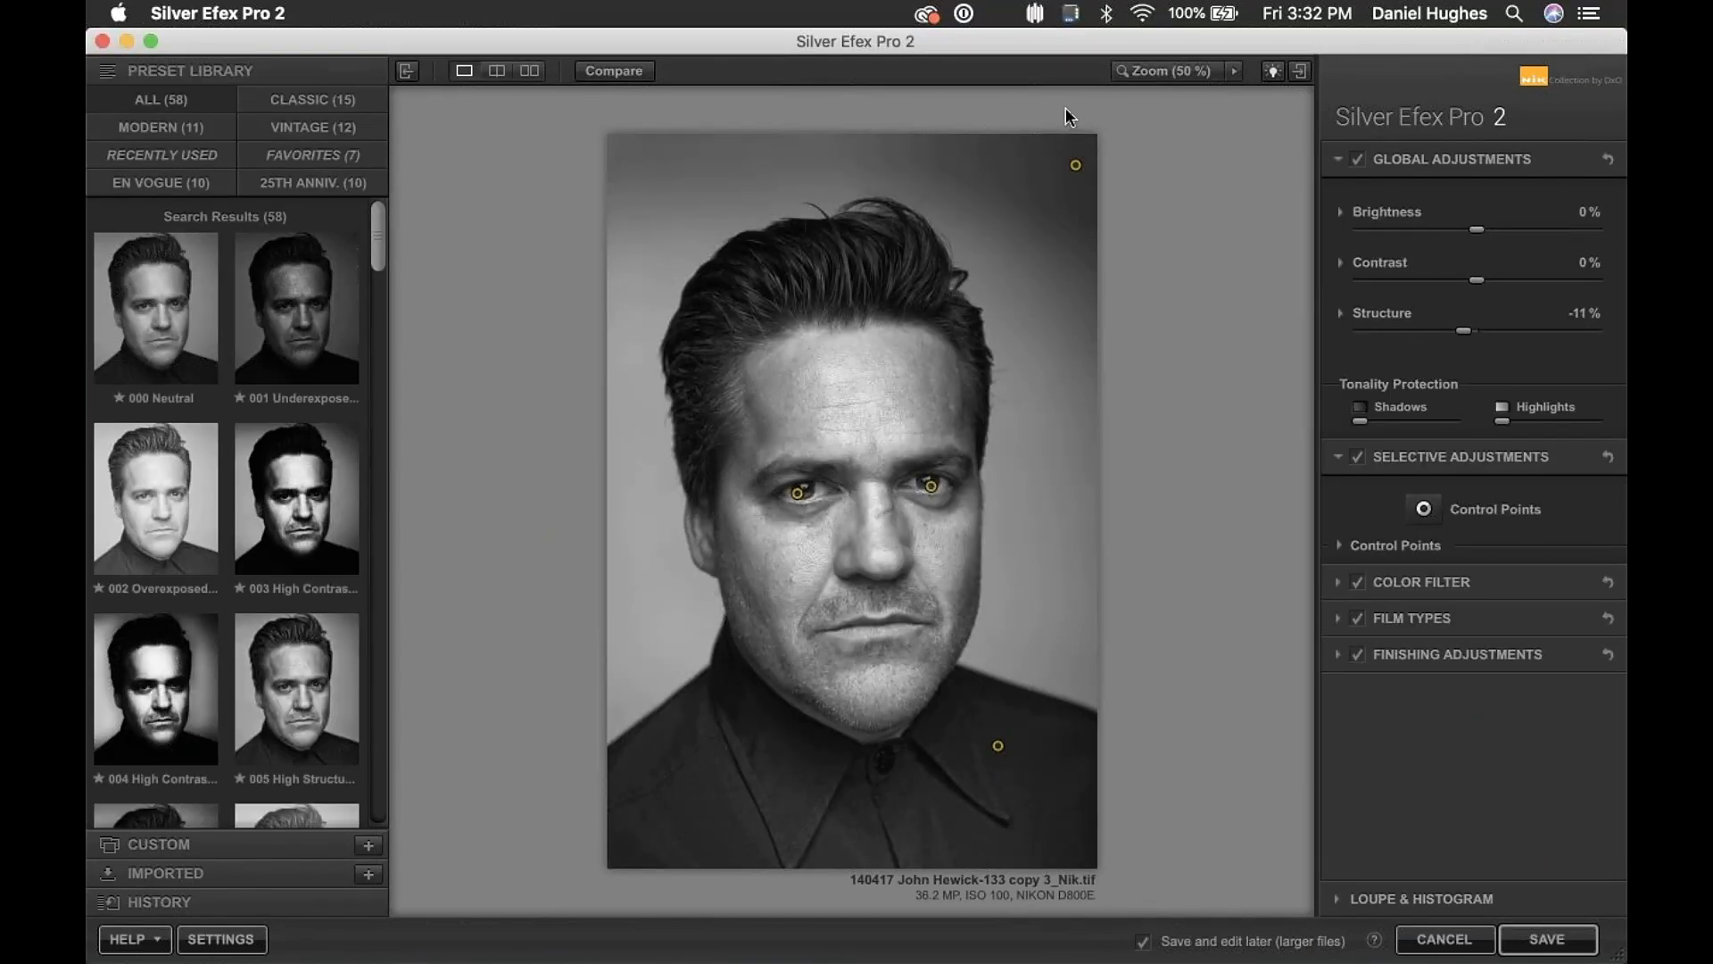
{"action": "left_click_drag", "start_coordinate": [1074, 164], "coordinate": [663, 175]}
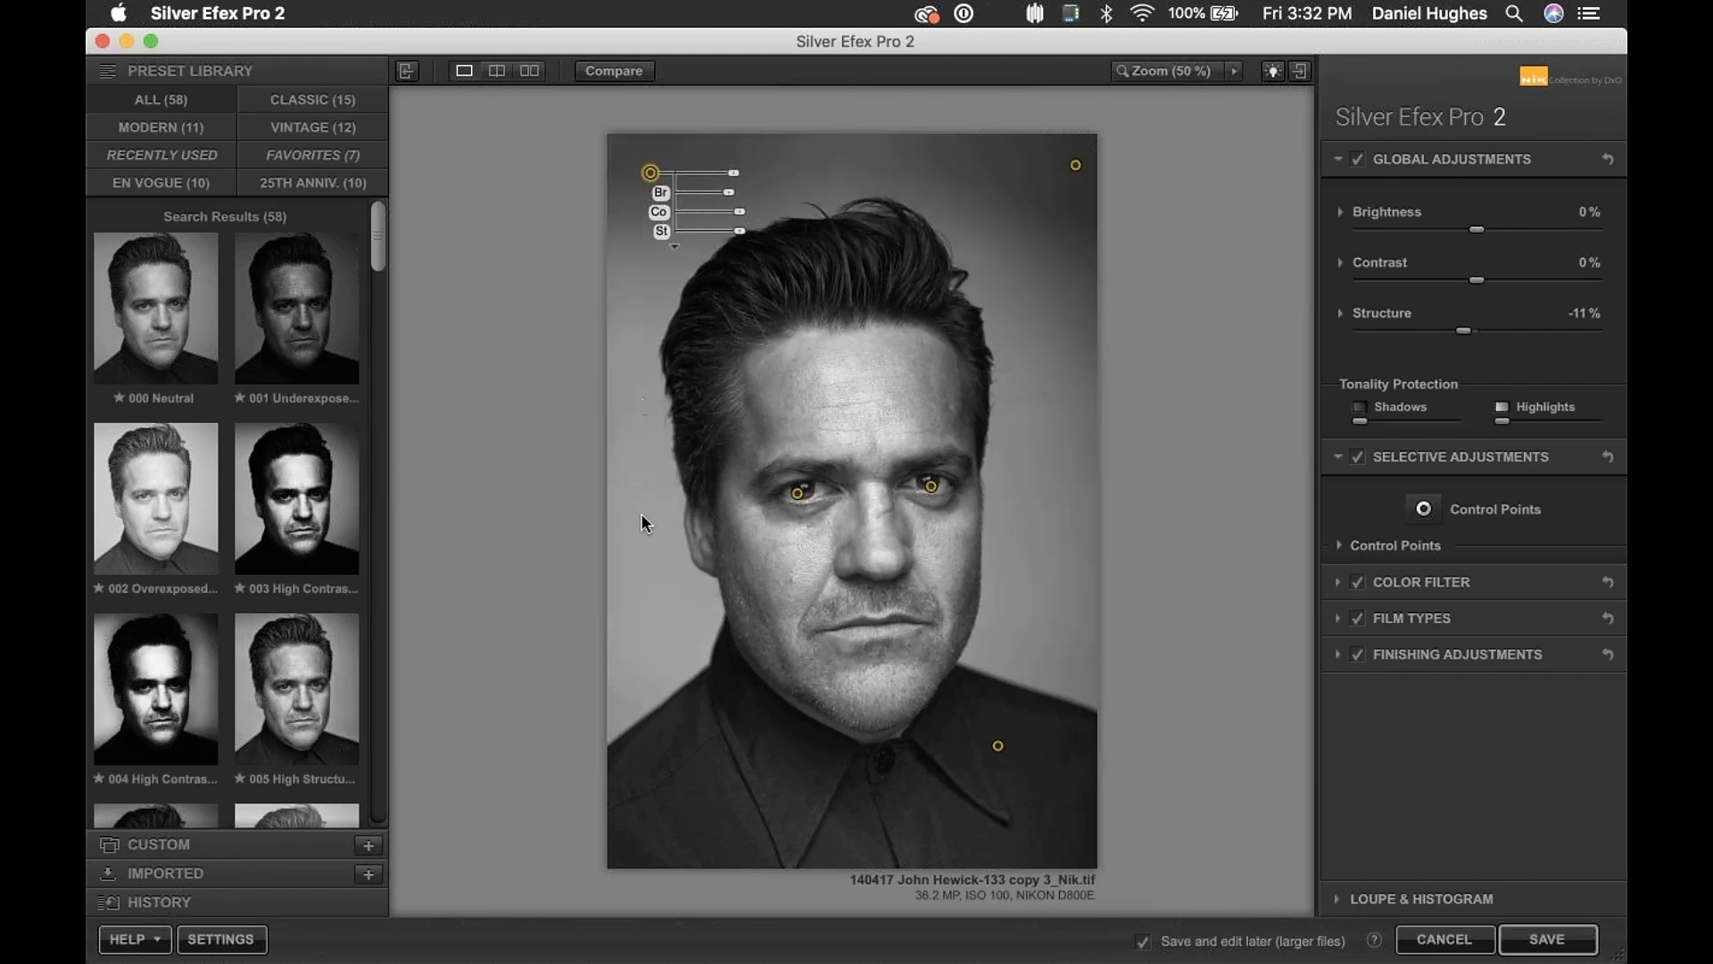
- Apply Selenium toning preset 4 in the finishing adjustments and save the portrait
{"action": "left_click", "coordinate": [1393, 663]}
{"action": "scroll", "coordinate": [1392, 499], "scroll_direction": "down", "scroll_amount": 5}
{"action": "left_click", "coordinate": [1390, 357]}
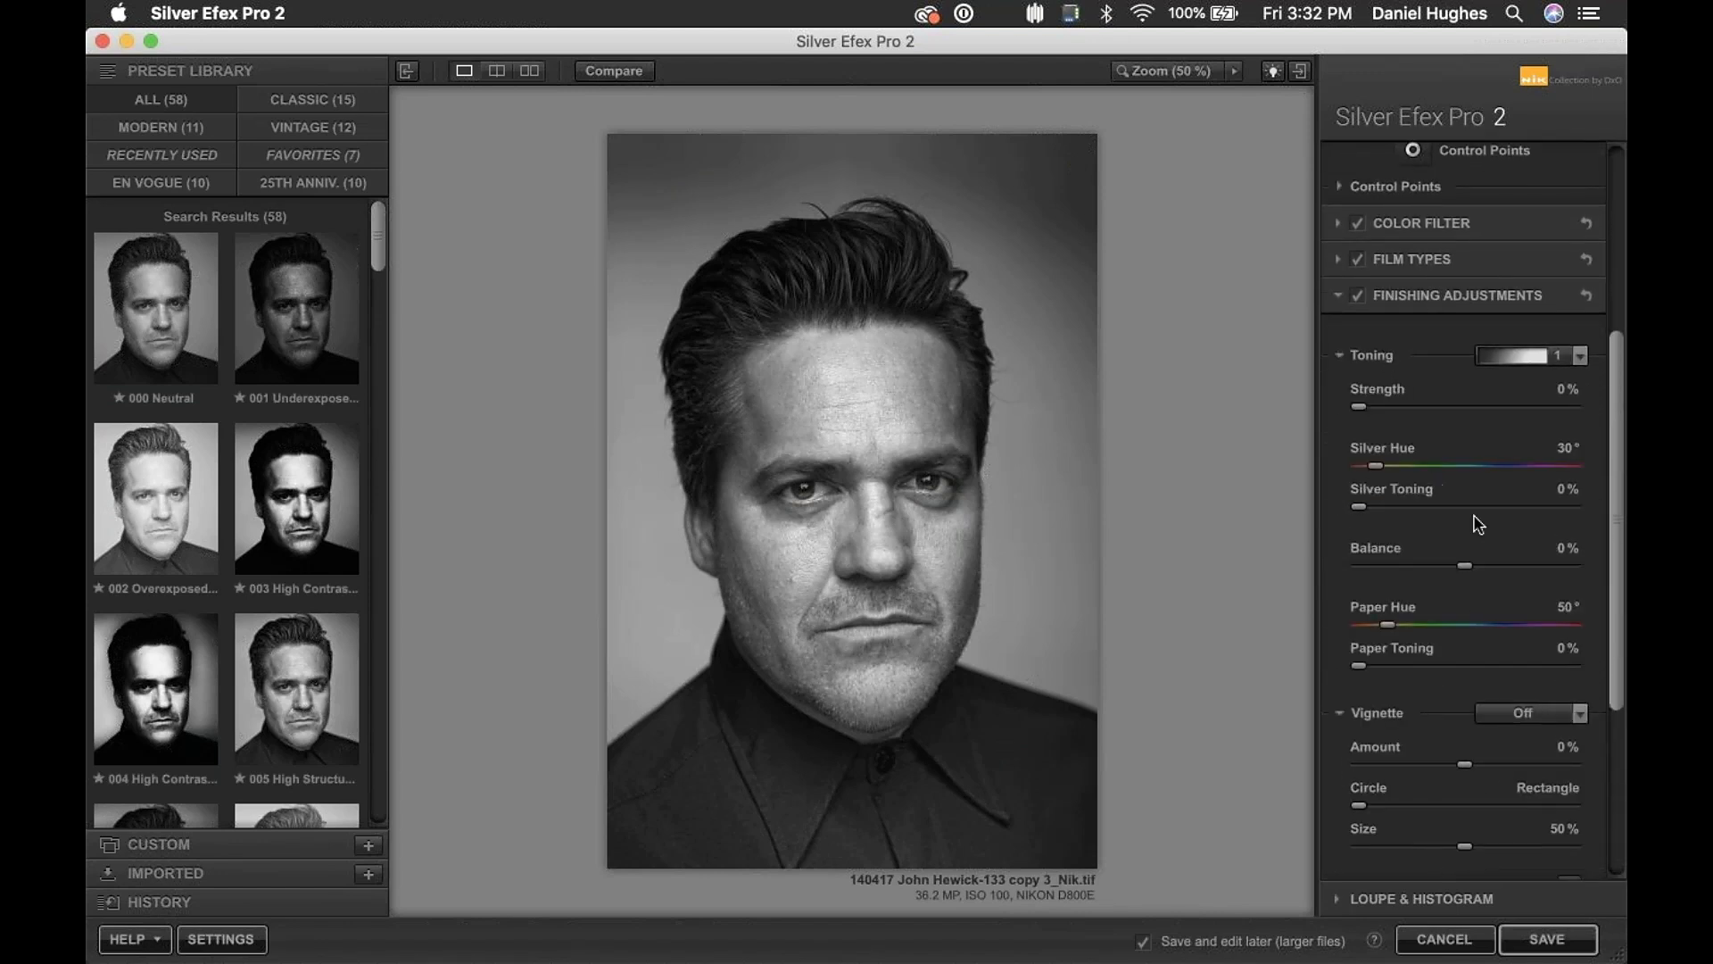
{"action": "left_click", "coordinate": [1579, 356]}
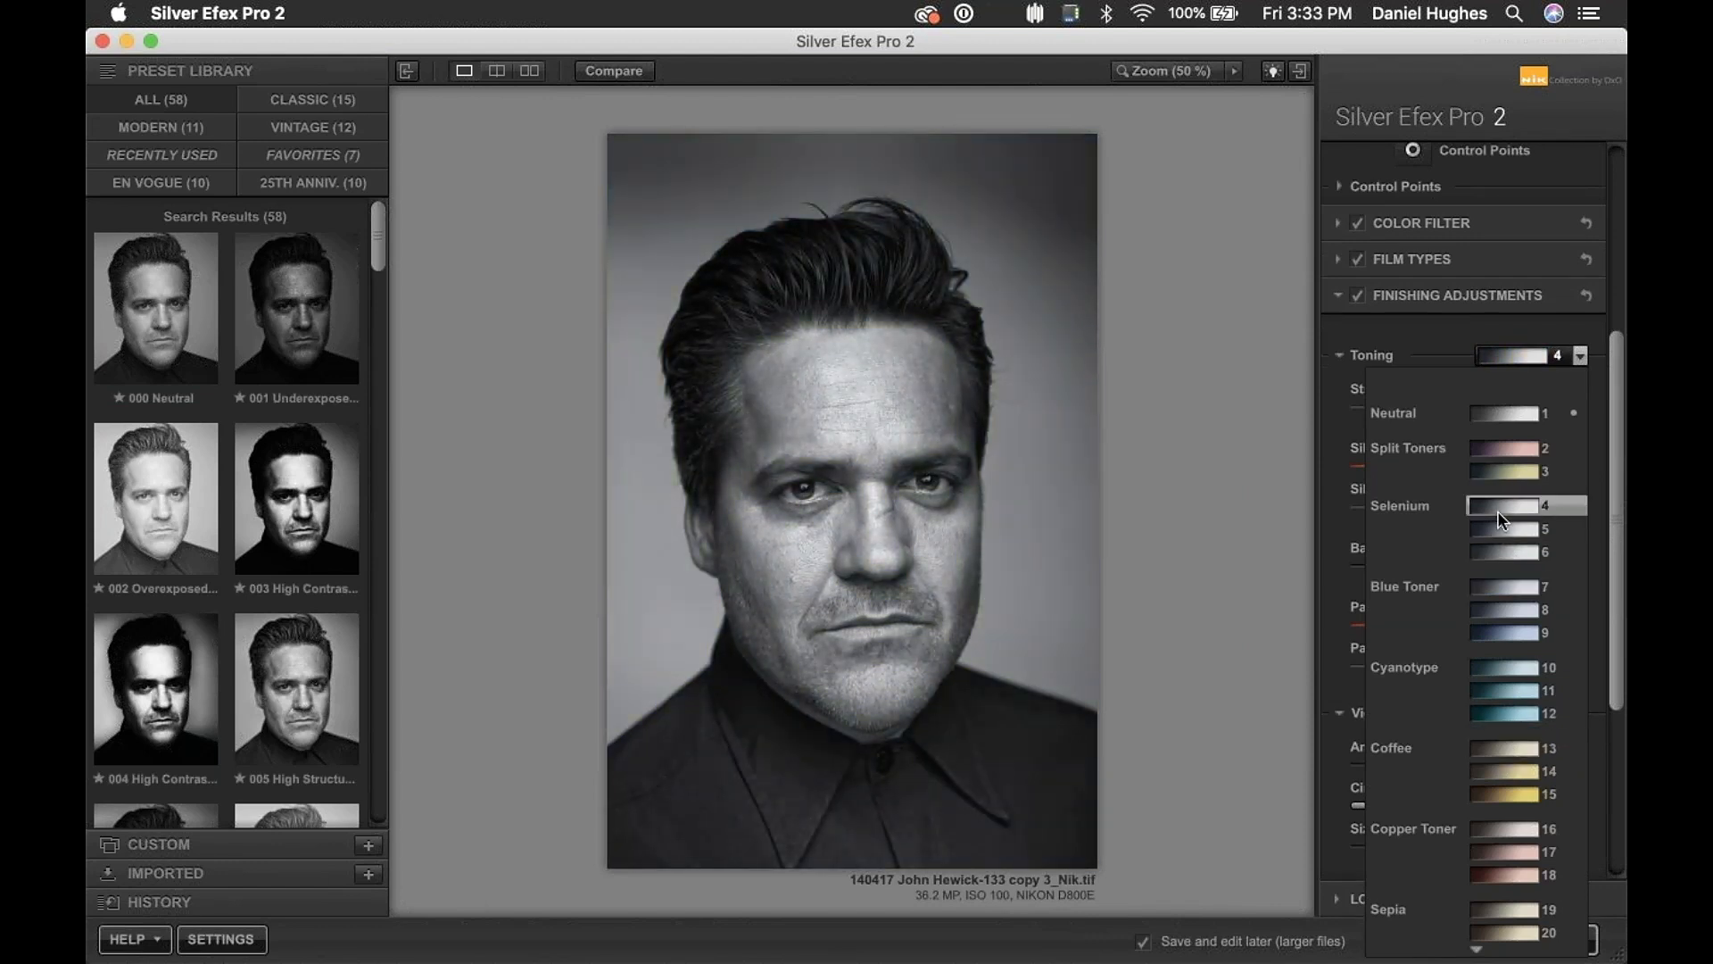
{"action": "left_click", "coordinate": [1499, 507]}
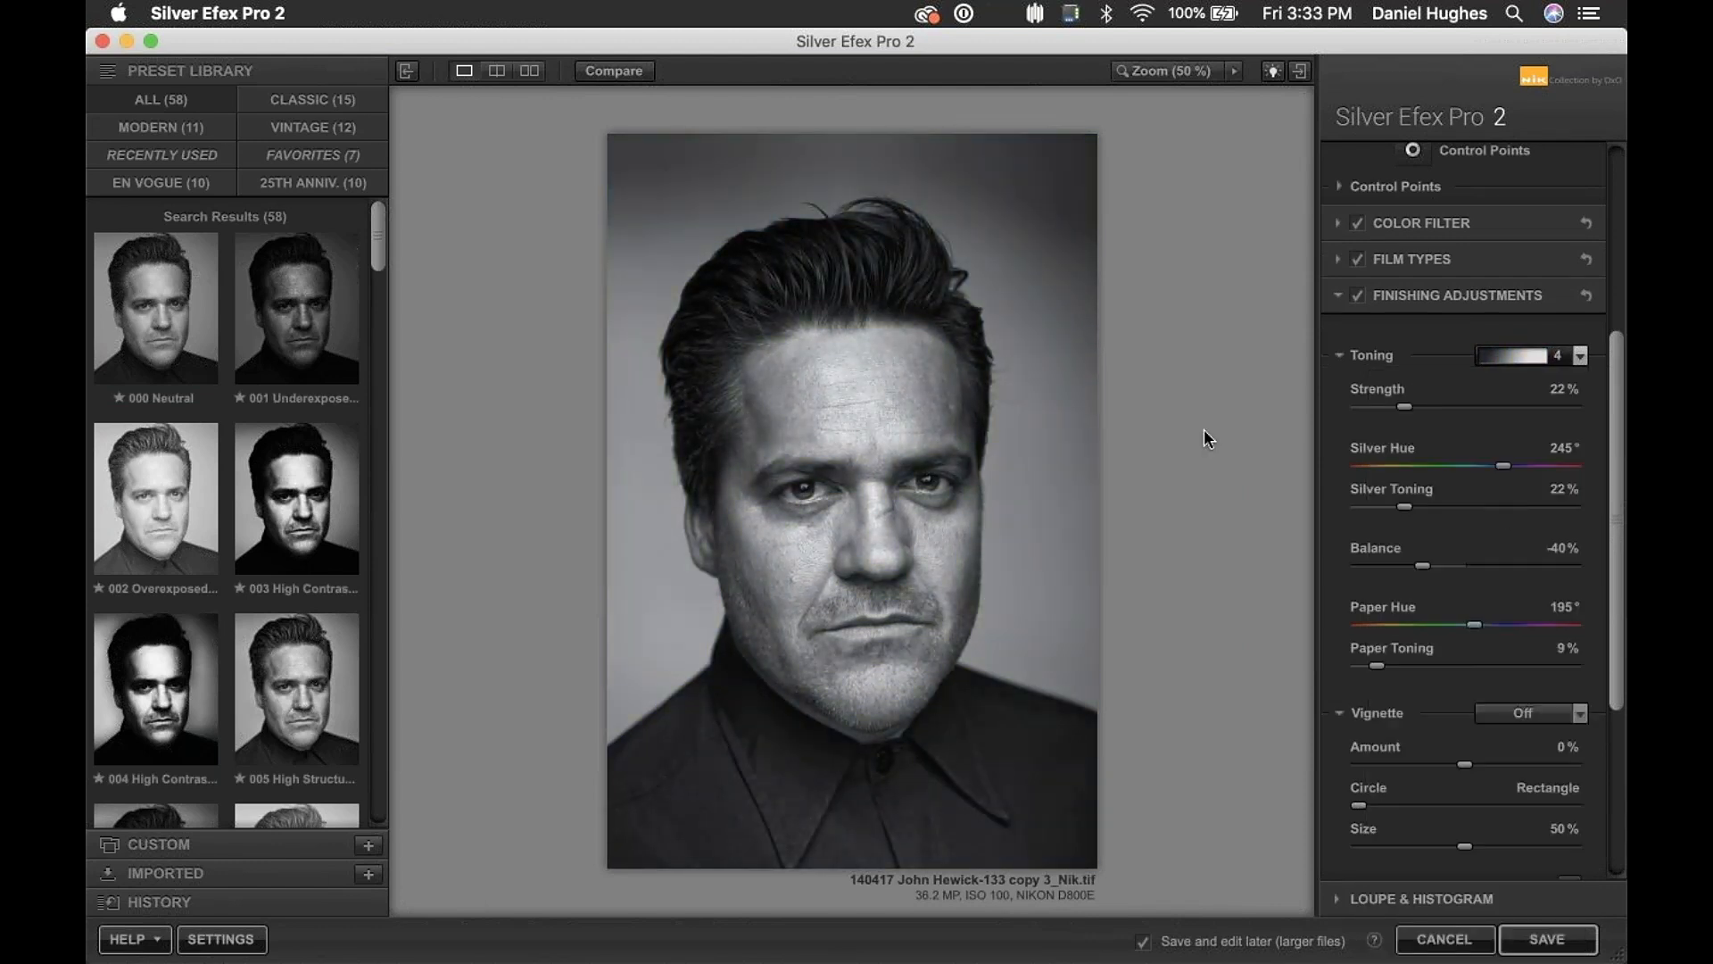
{"action": "left_click", "coordinate": [1547, 939]}
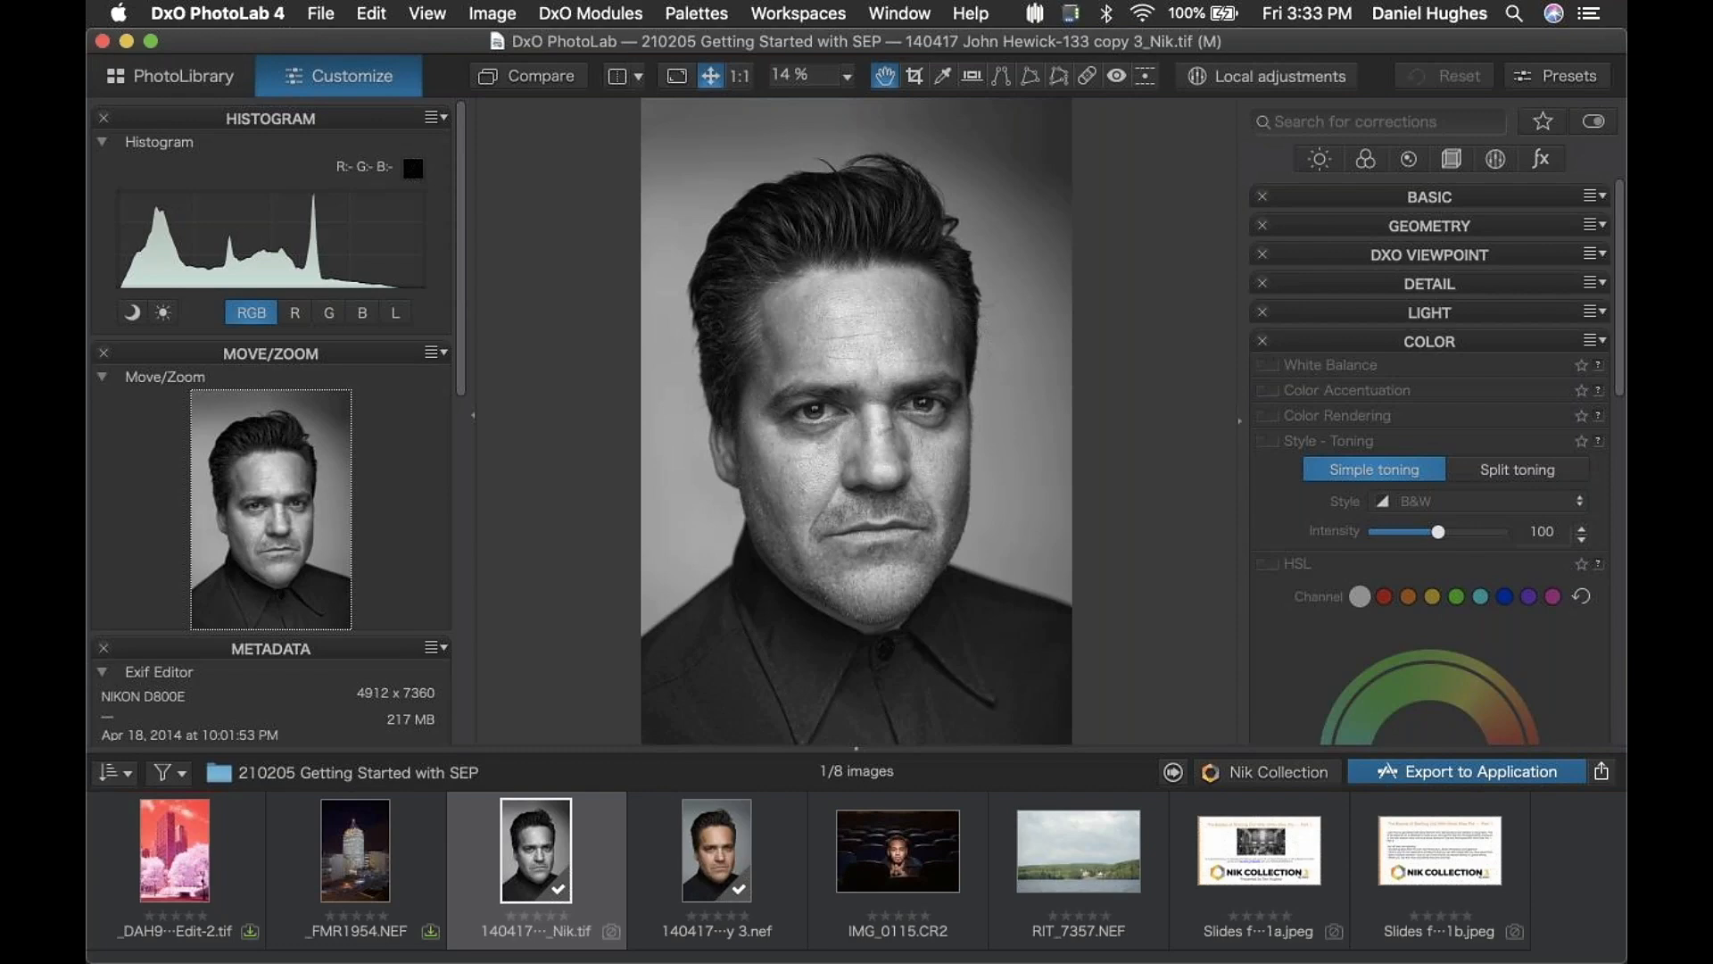
- Switch to Lightroom Classic and view the lake landscape RIT_7357.NEF as a large single photo, briefly without the side panels
{"action": "key", "text": "super+Tab"}
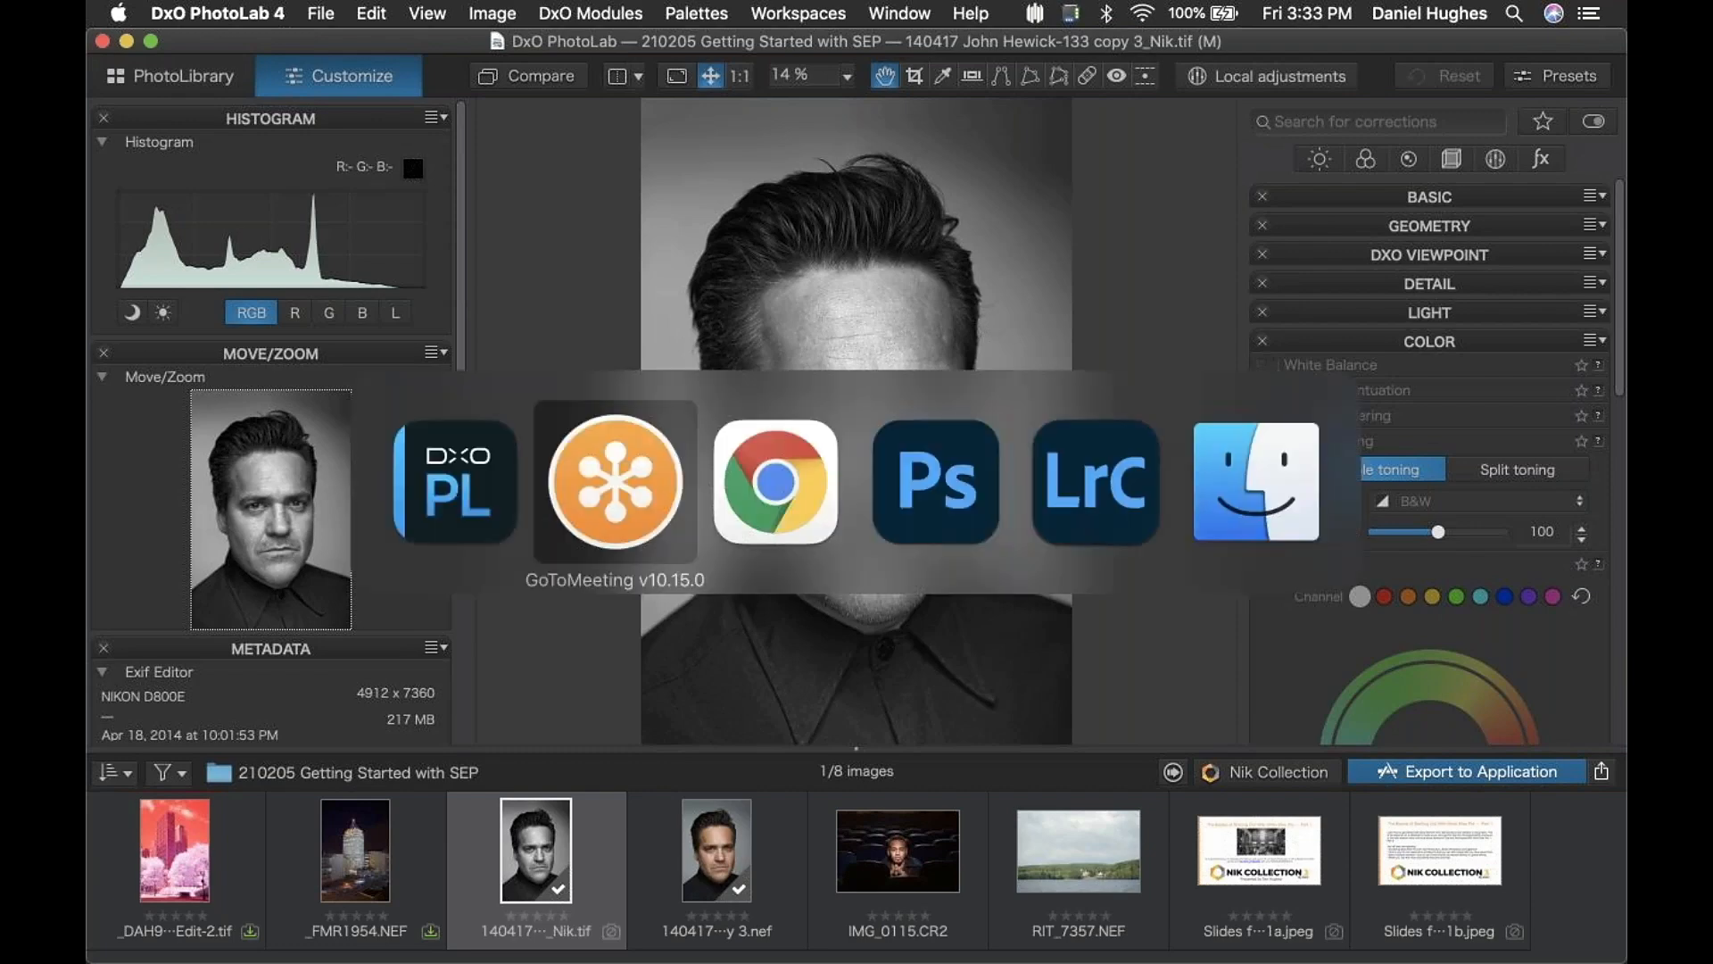
{"action": "key", "text": "super+Tab"}
{"action": "key", "text": "super+Tab"}
{"action": "key", "text": "super+Tab"}
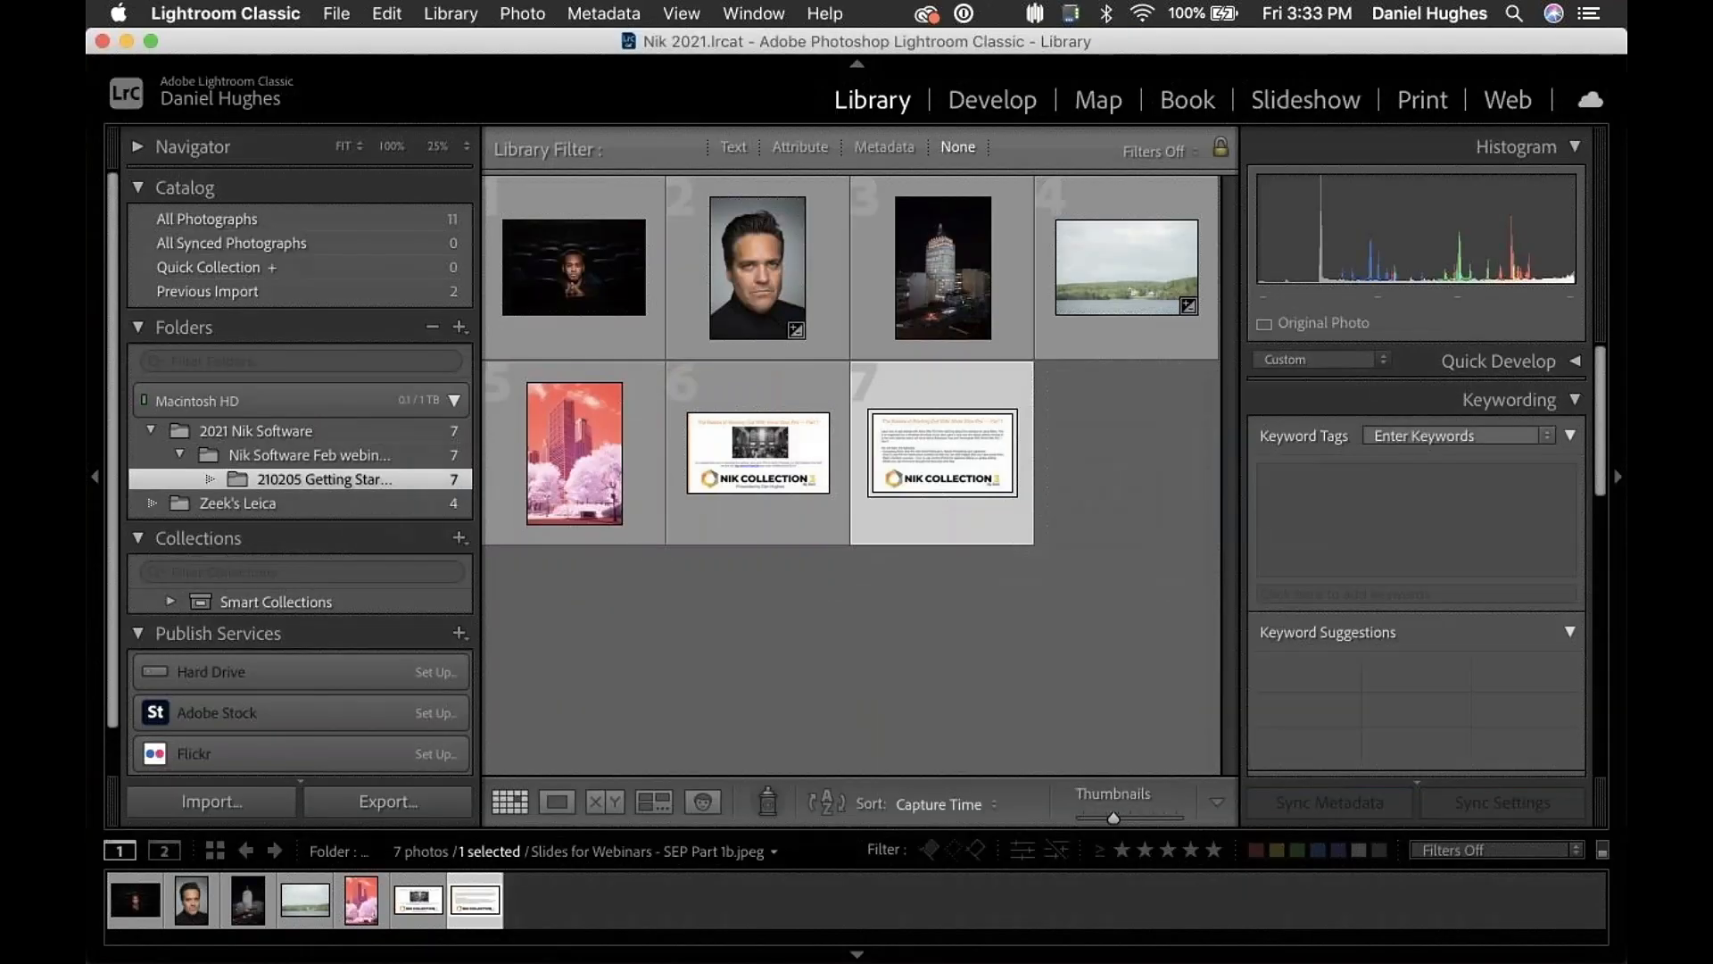
{"action": "left_click", "coordinate": [1134, 260]}
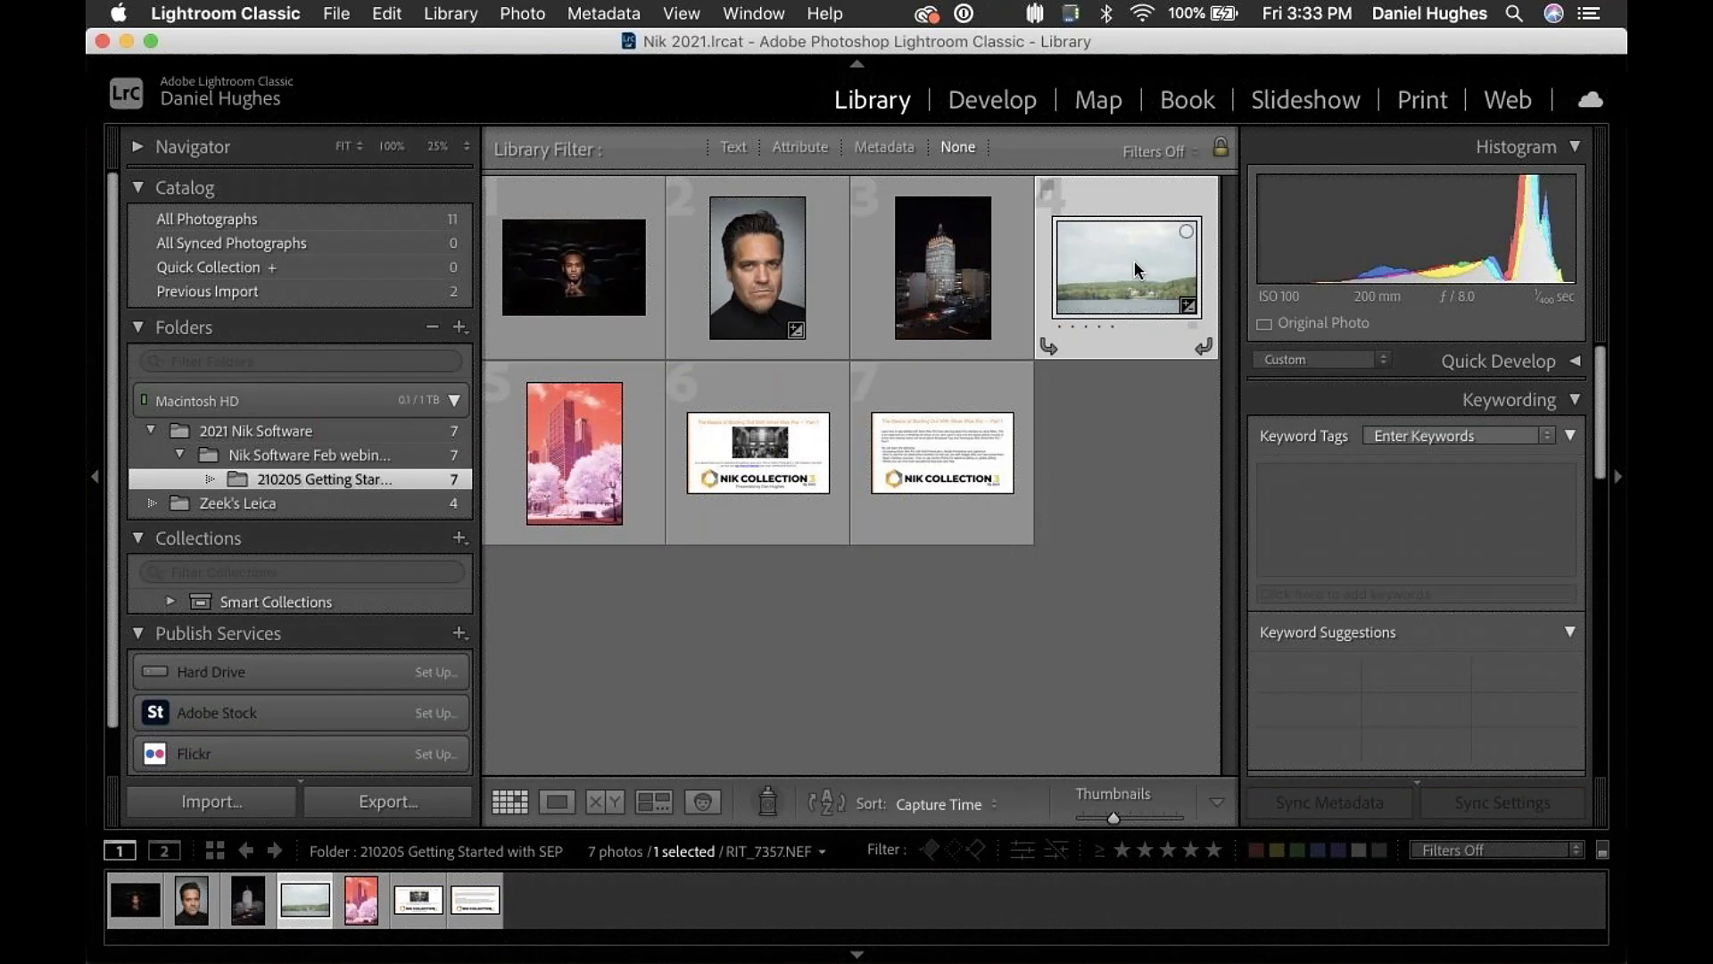
{"action": "double_click", "coordinate": [1133, 261]}
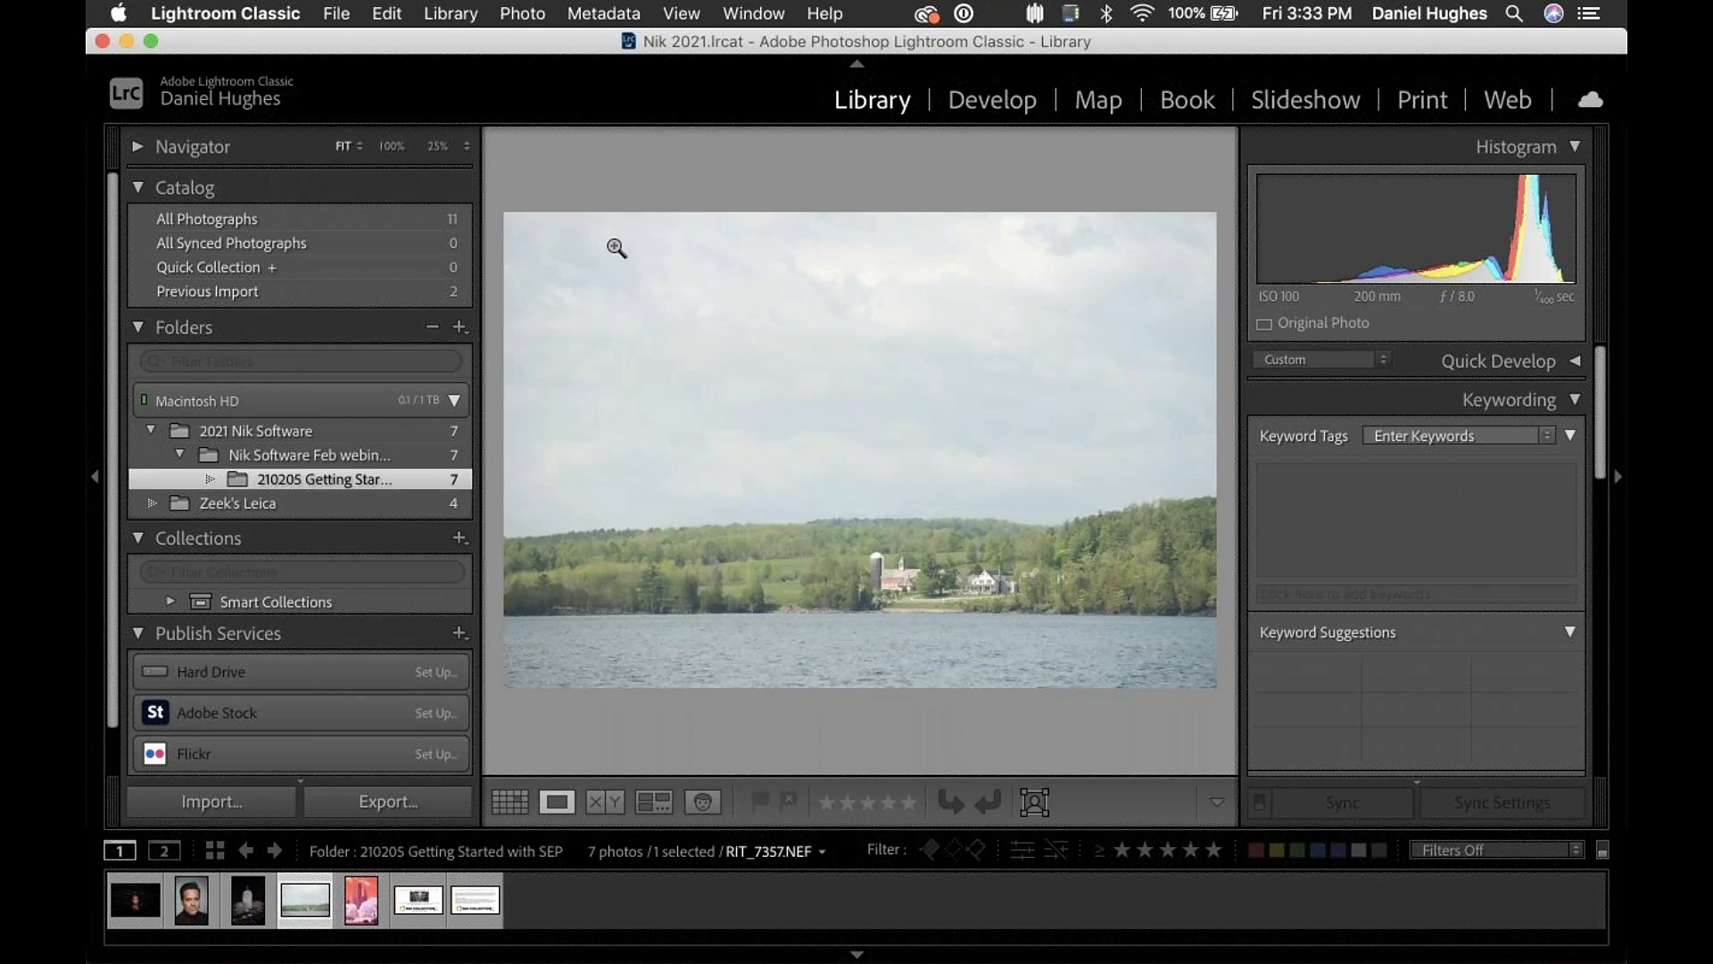
{"action": "key", "text": "Tab"}
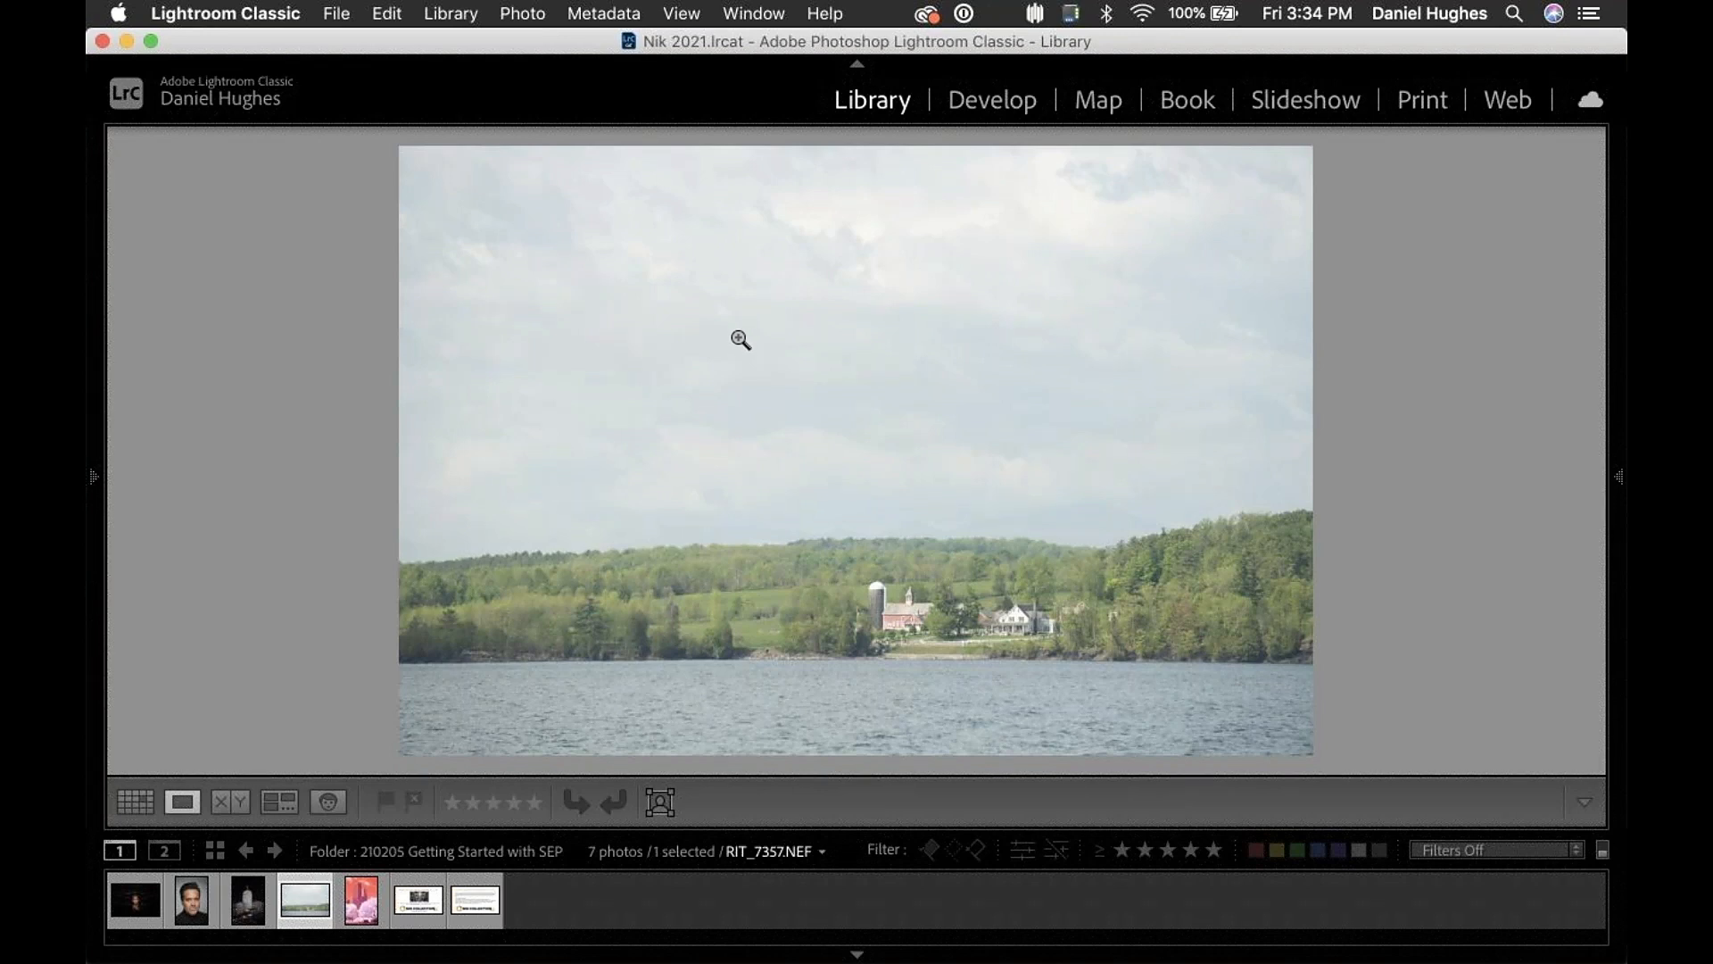
{"action": "key", "text": "Tab"}
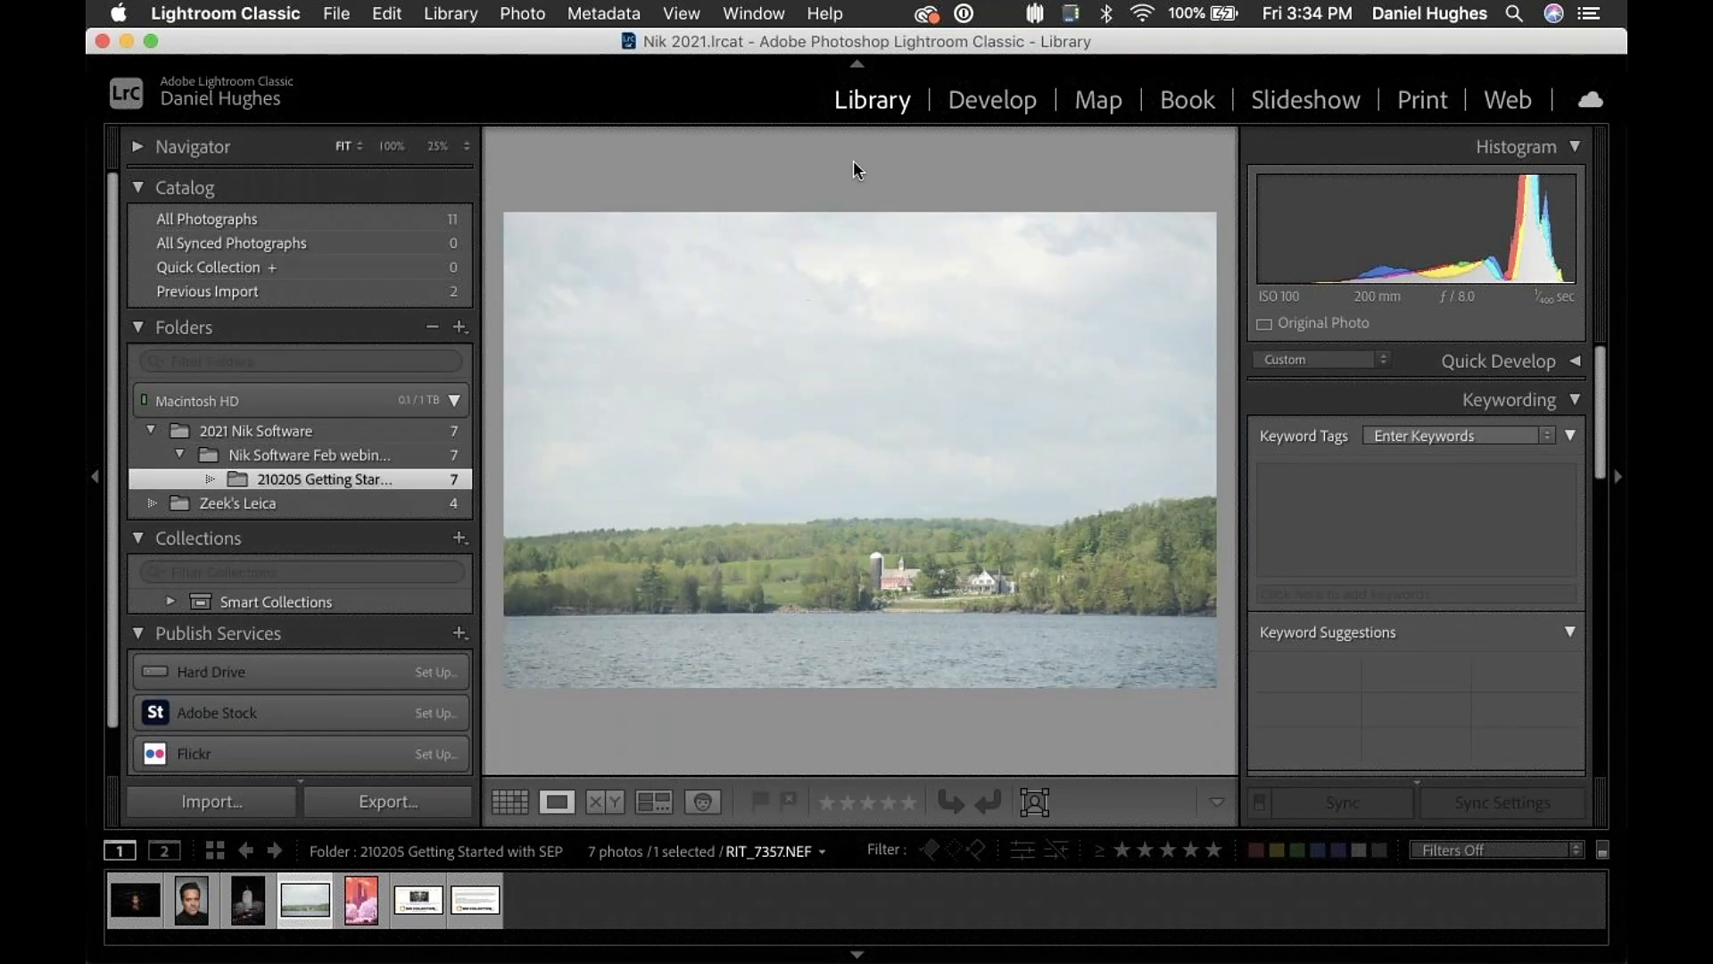
- Bring the lake landscape into the Develop module and choose Silver Efex Pro 2 as its external editor
{"action": "left_click", "coordinate": [1008, 108]}
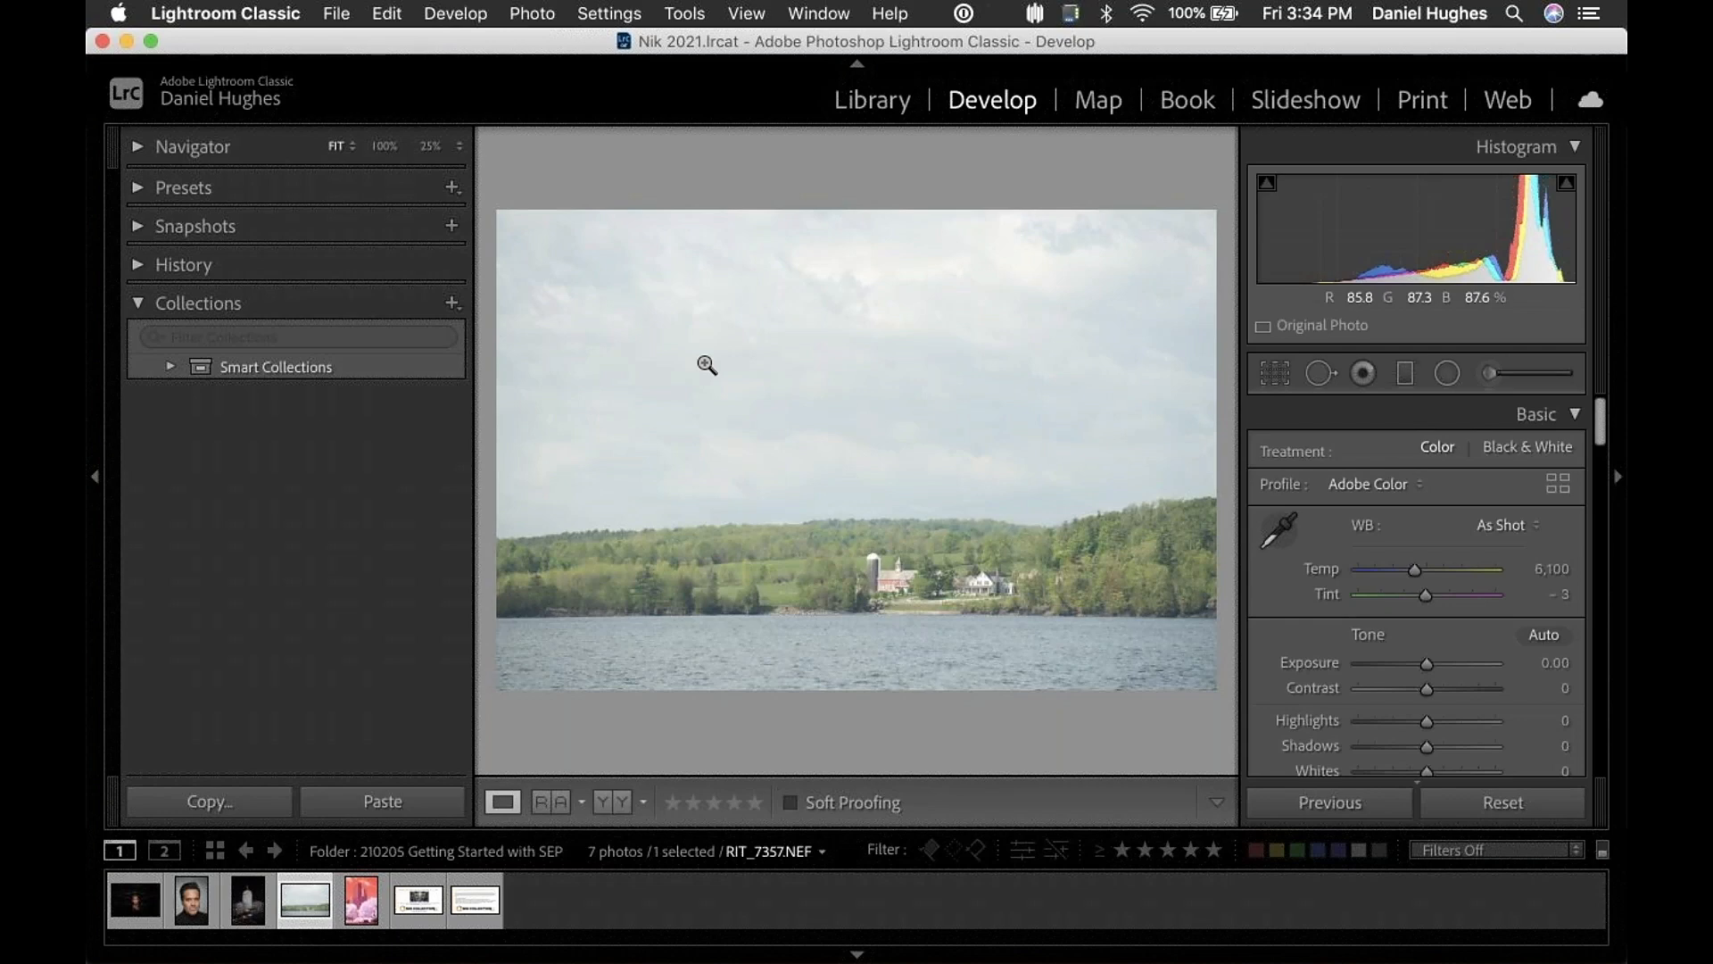
{"action": "right_click", "coordinate": [706, 365]}
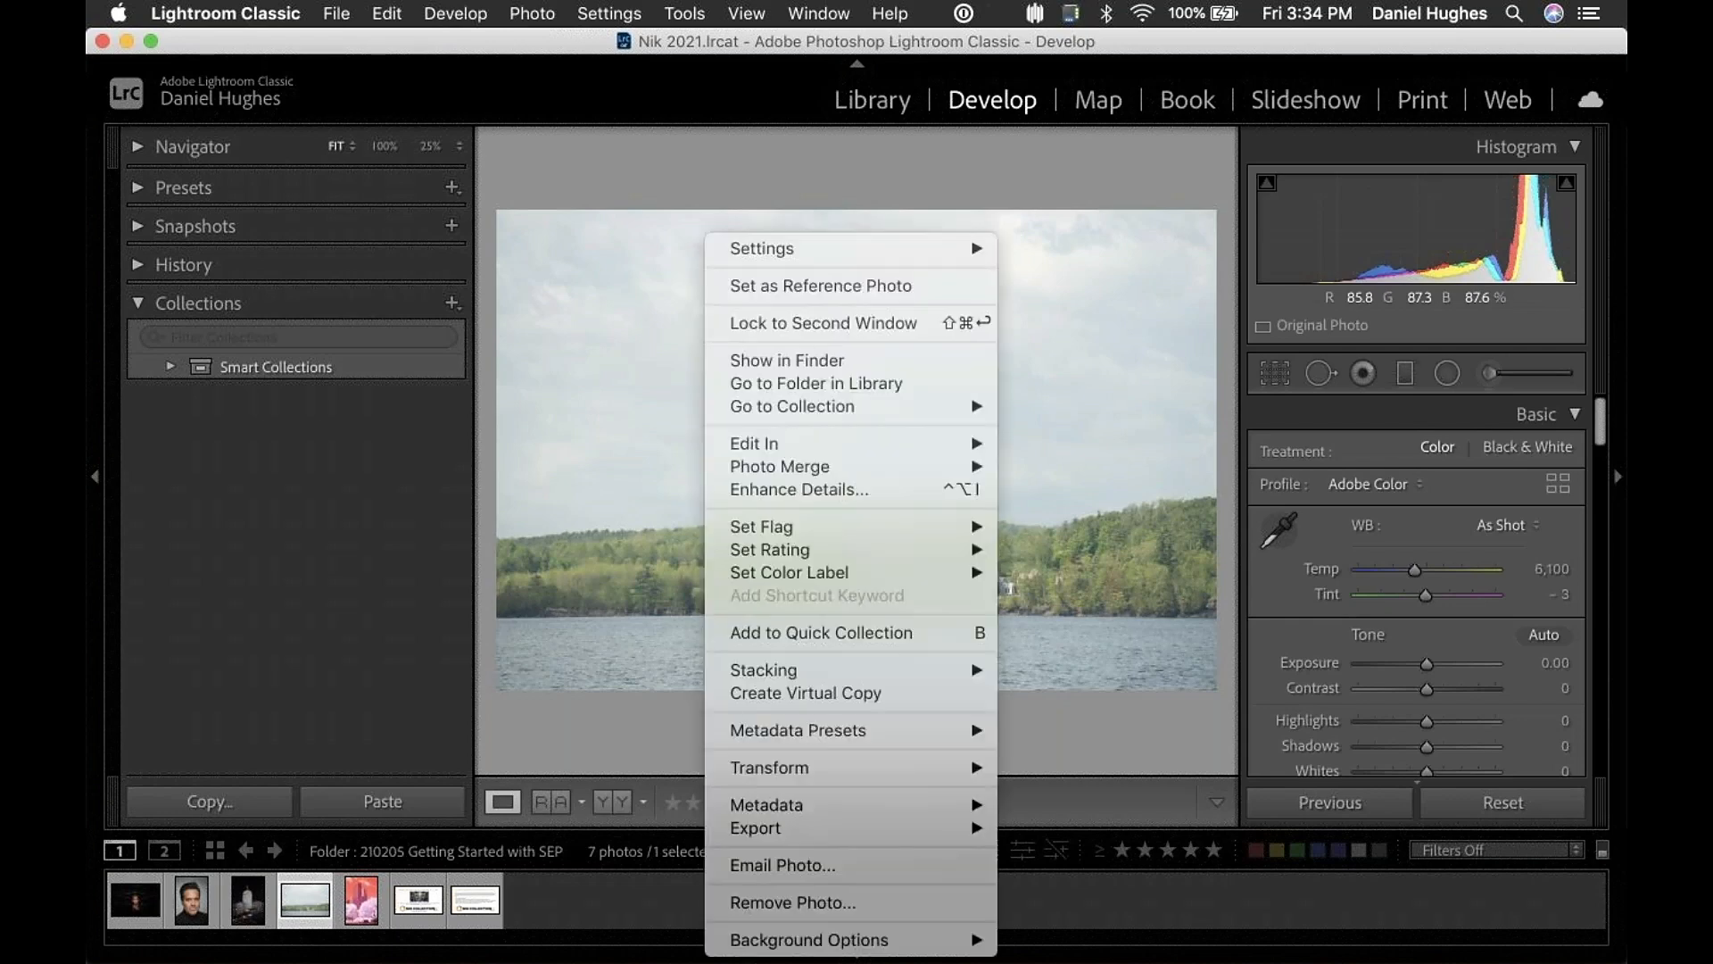
{"action": "left_click", "coordinate": [687, 373]}
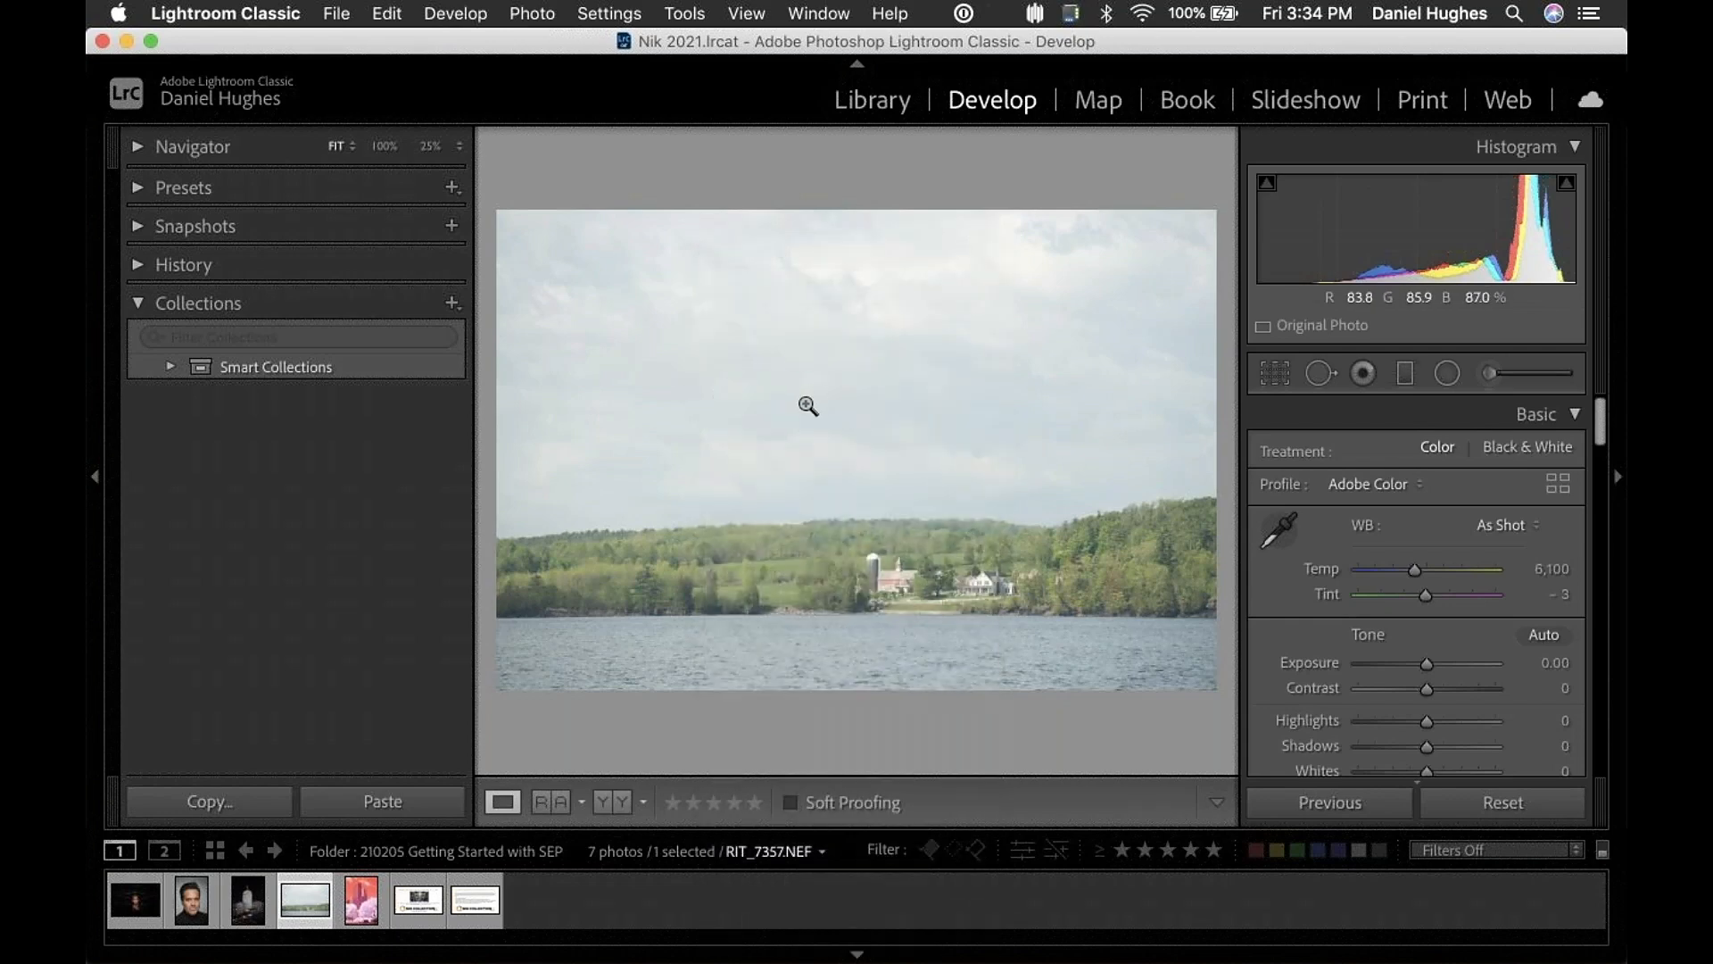
{"action": "right_click", "coordinate": [808, 405]}
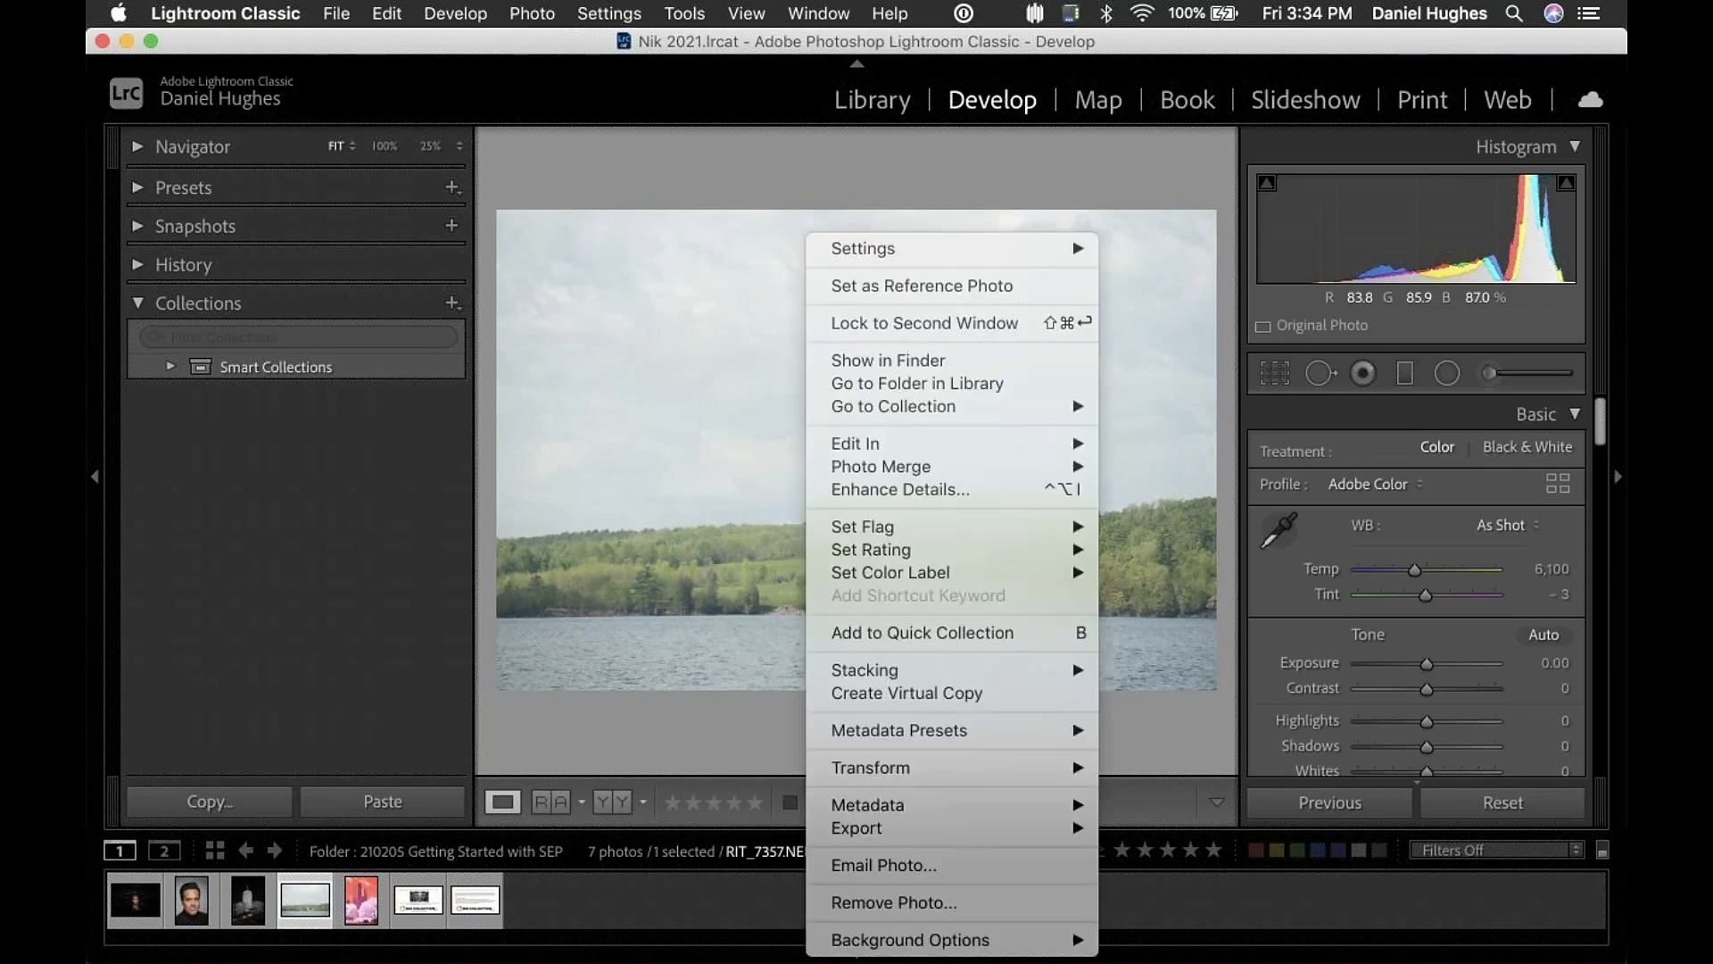
{"action": "mouse_move", "coordinate": [825, 446]}
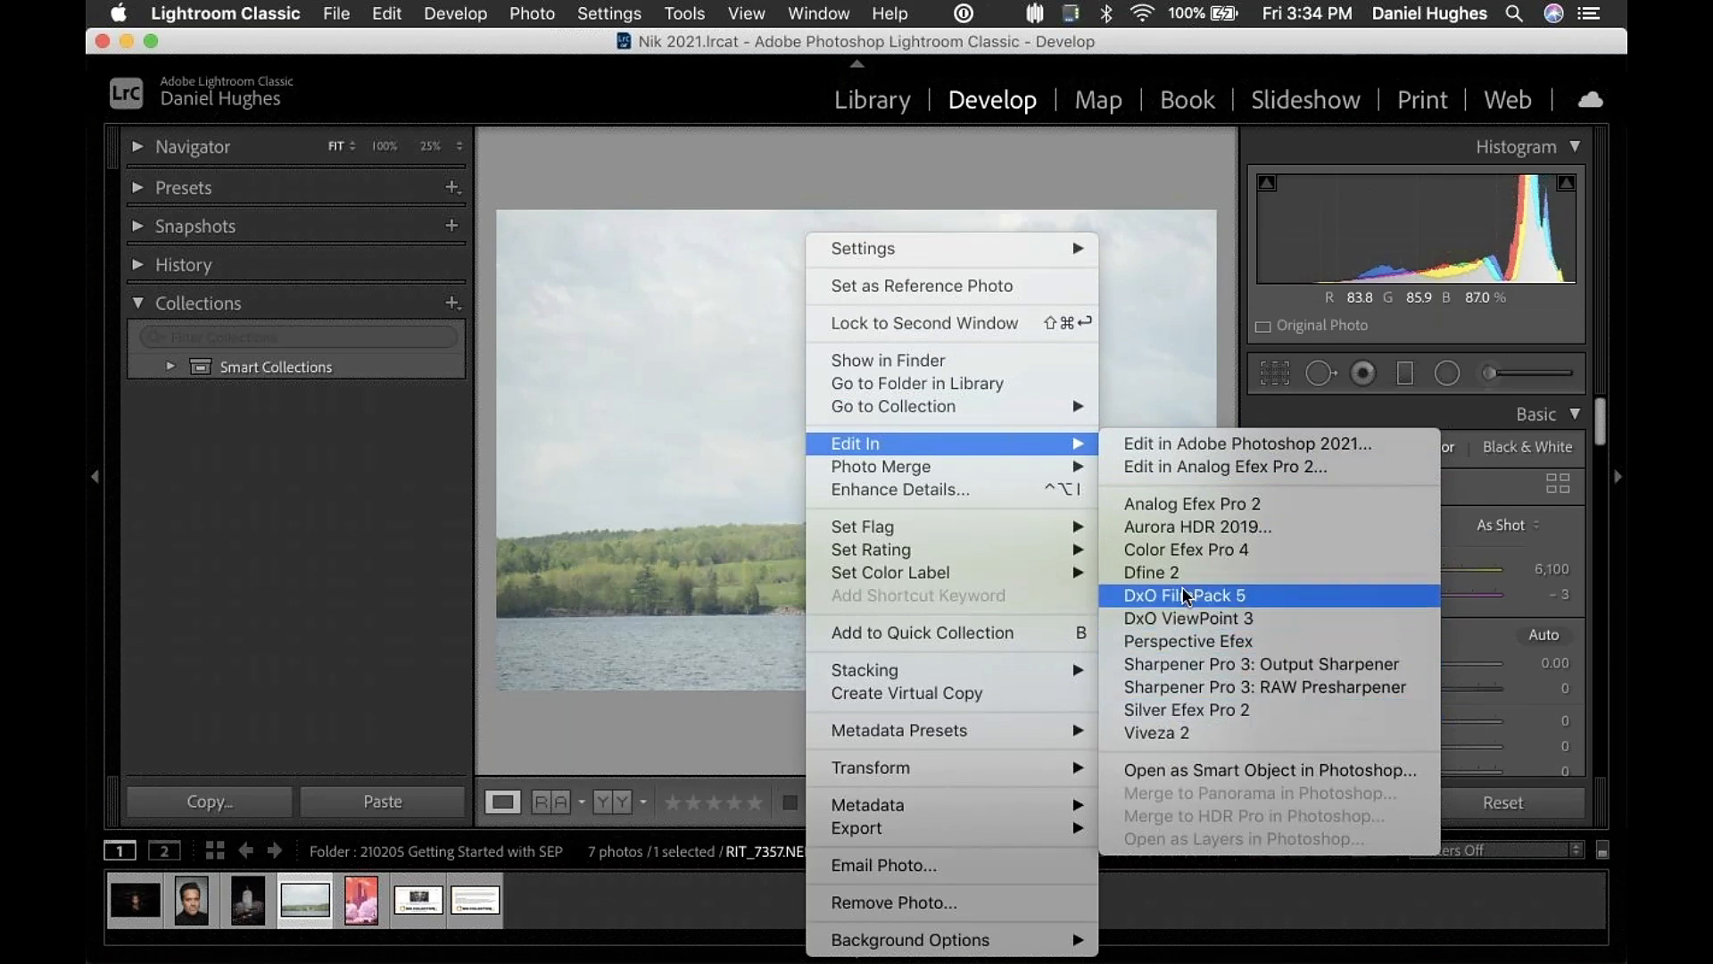
{"action": "left_click", "coordinate": [1173, 709]}
- Keep TIFF as the copy's file format and open a copy with Lightroom adjustments in Silver Efex Pro 2
{"action": "left_click_drag", "start_coordinate": [787, 111], "coordinate": [801, 274]}
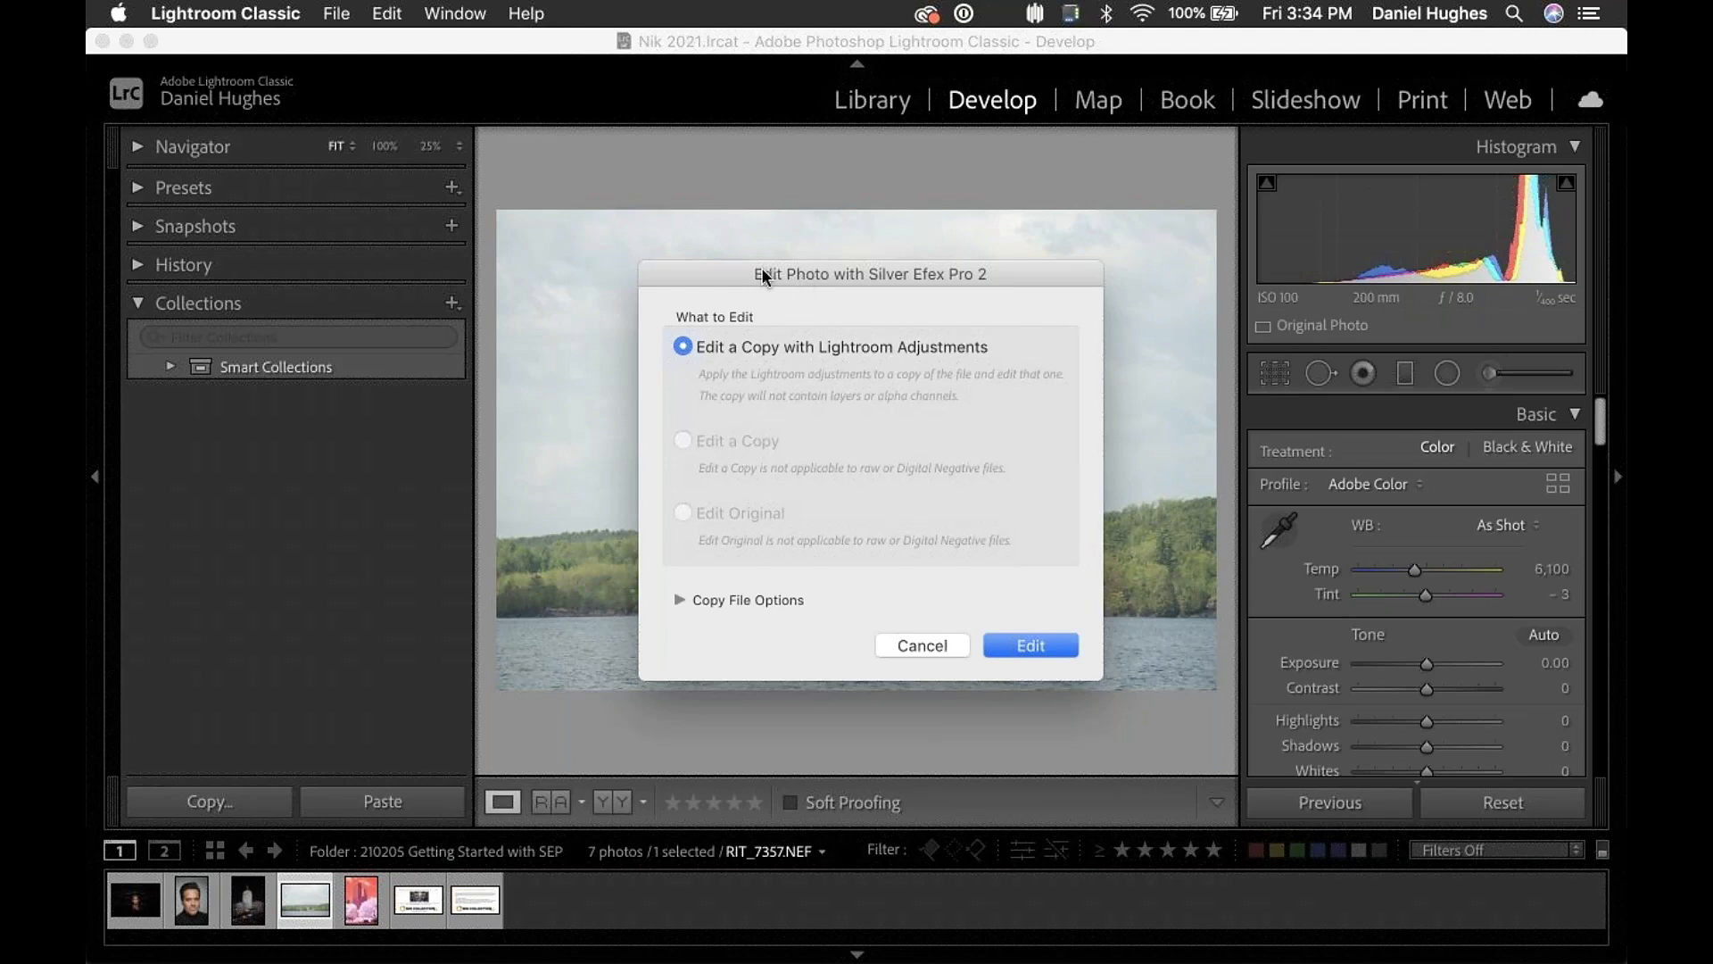
{"action": "left_click_drag", "start_coordinate": [736, 276], "coordinate": [720, 177]}
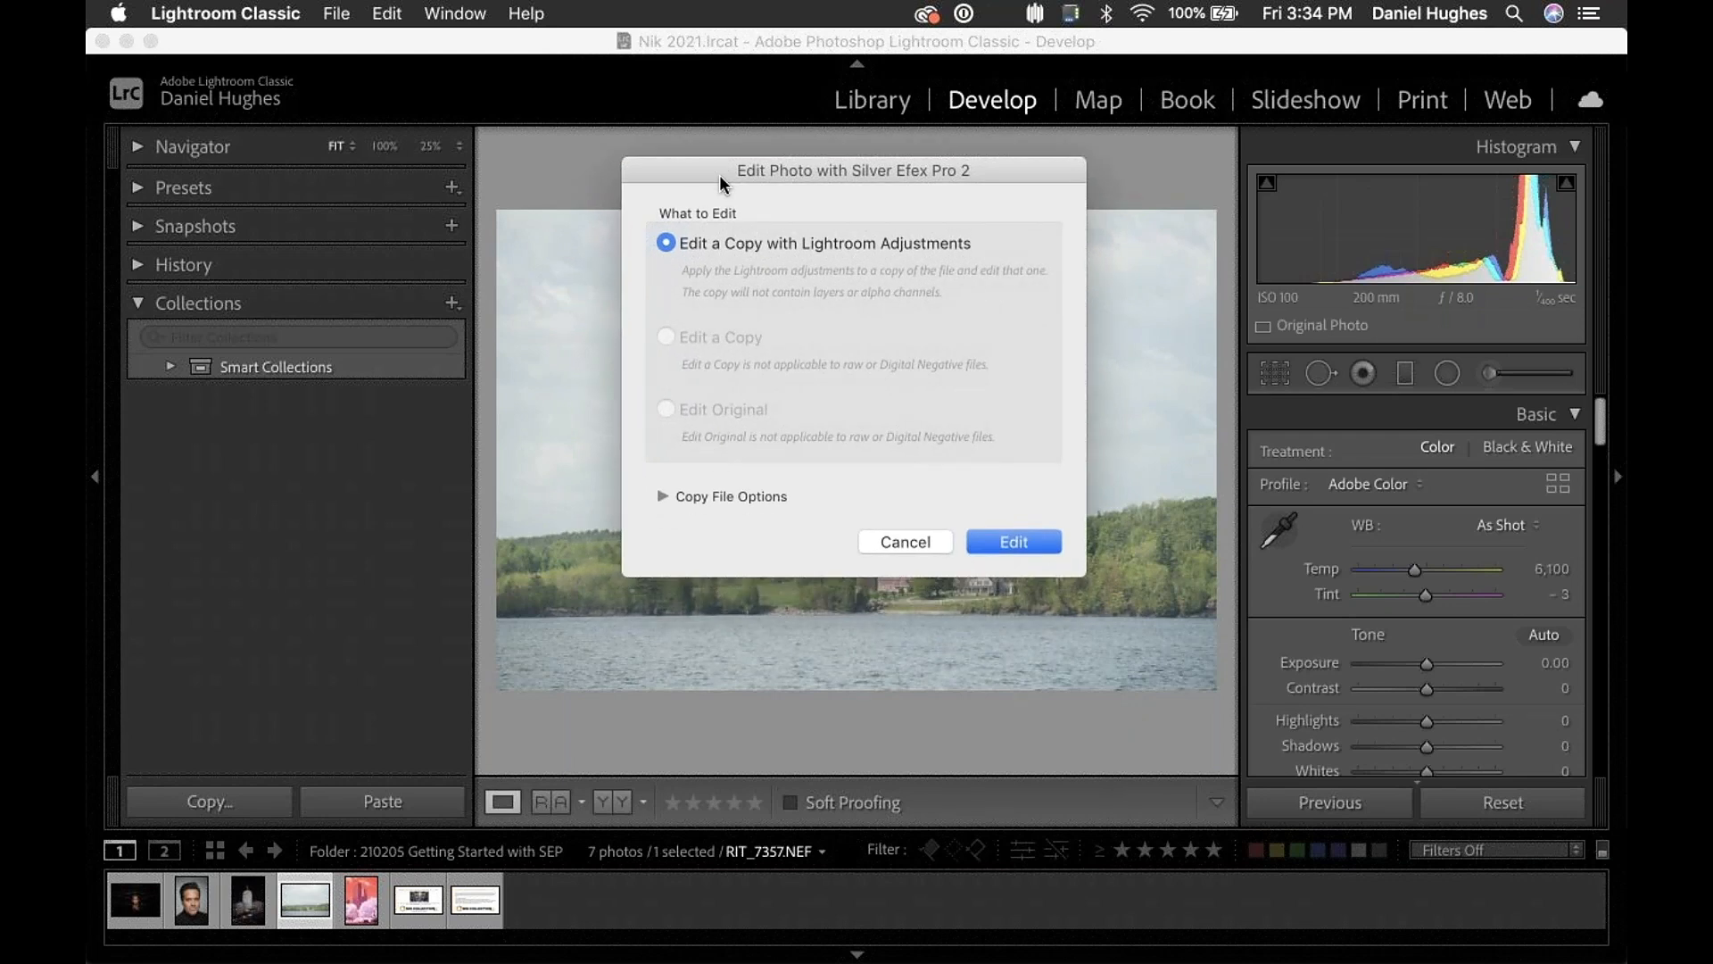
{"action": "left_click", "coordinate": [663, 498]}
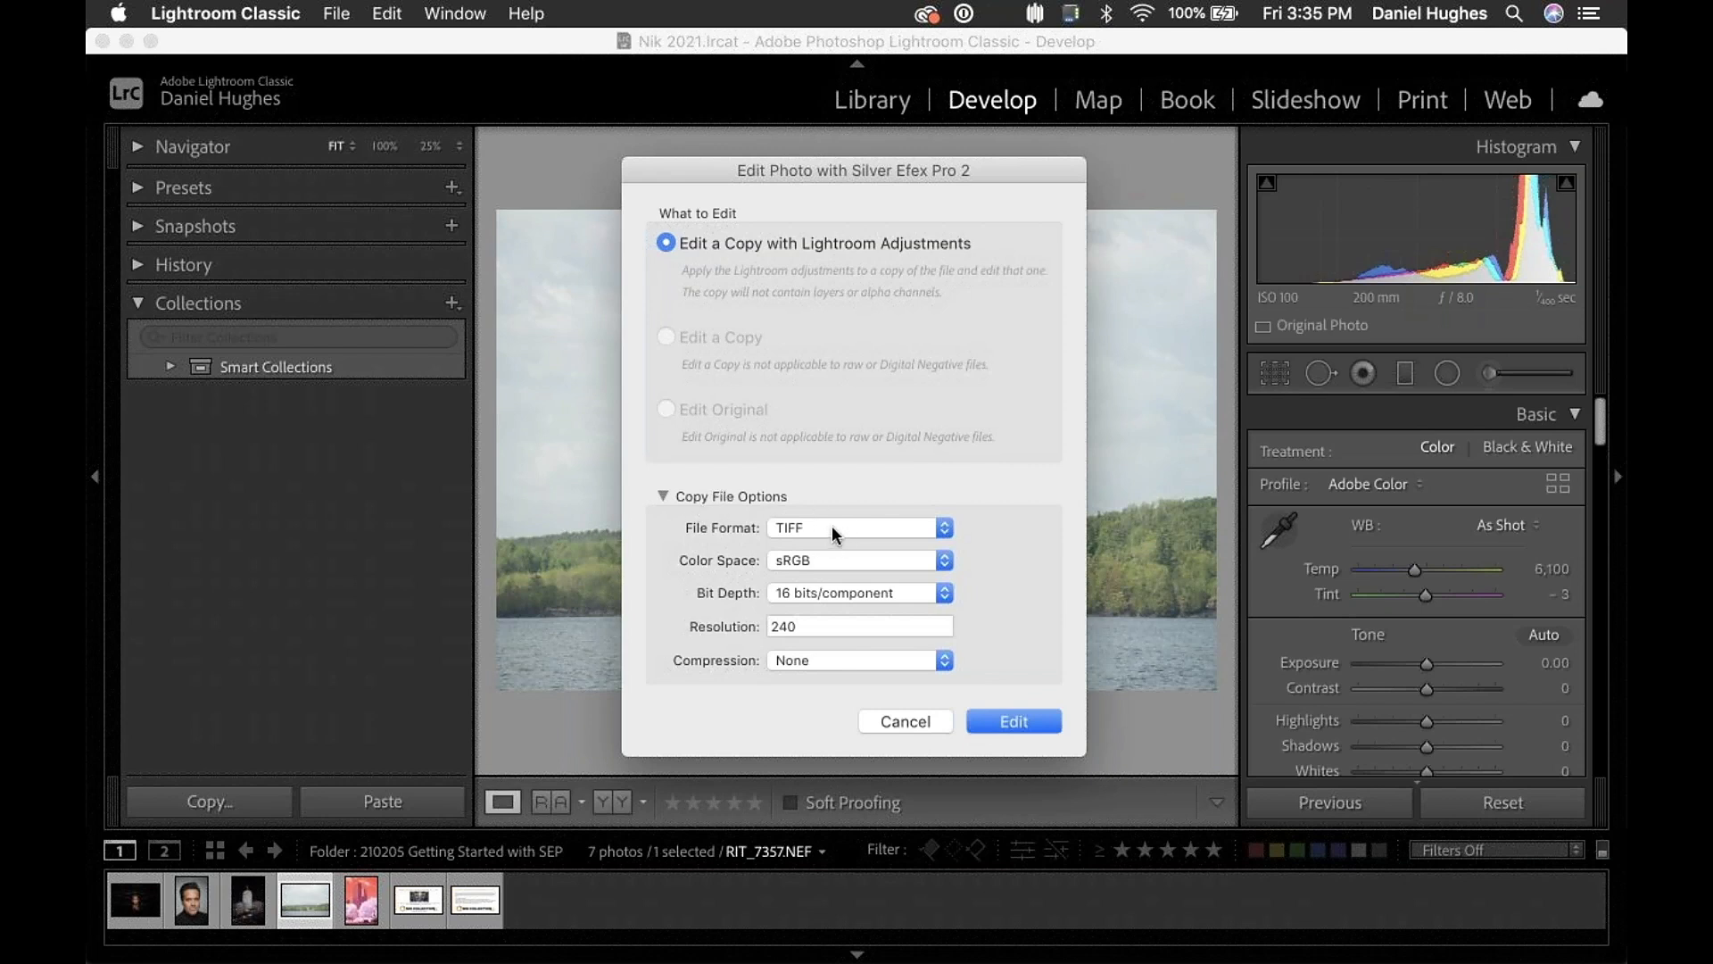
{"action": "left_click", "coordinate": [862, 528]}
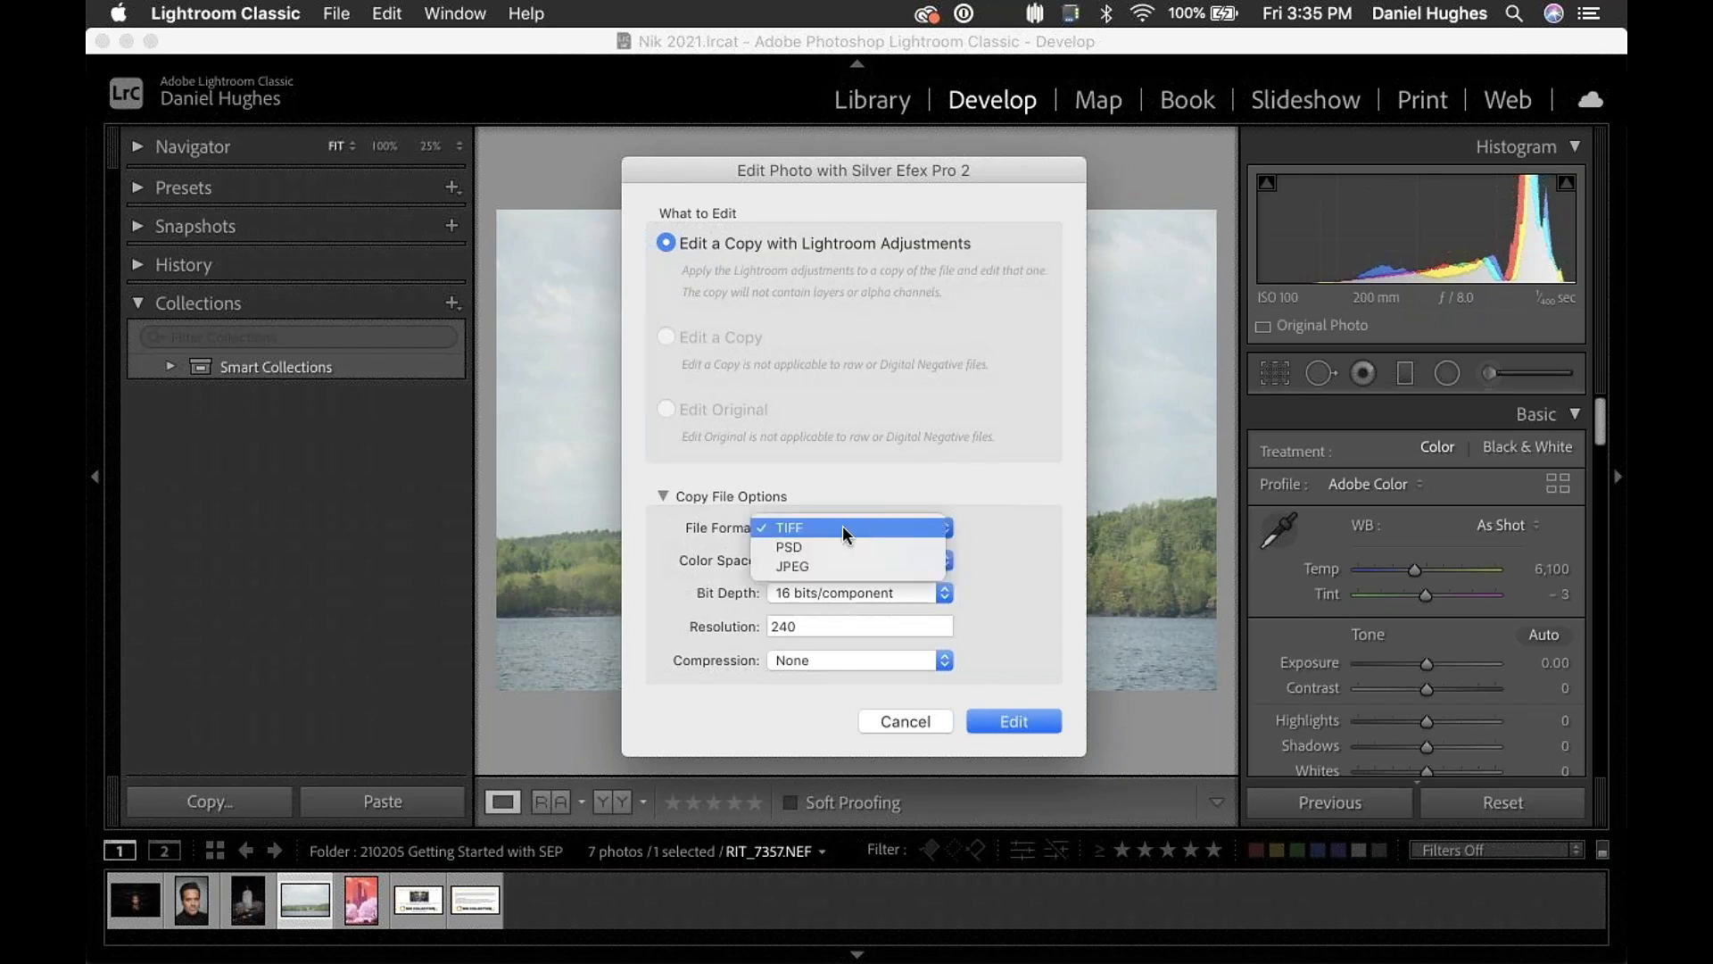
{"action": "left_click", "coordinate": [826, 534]}
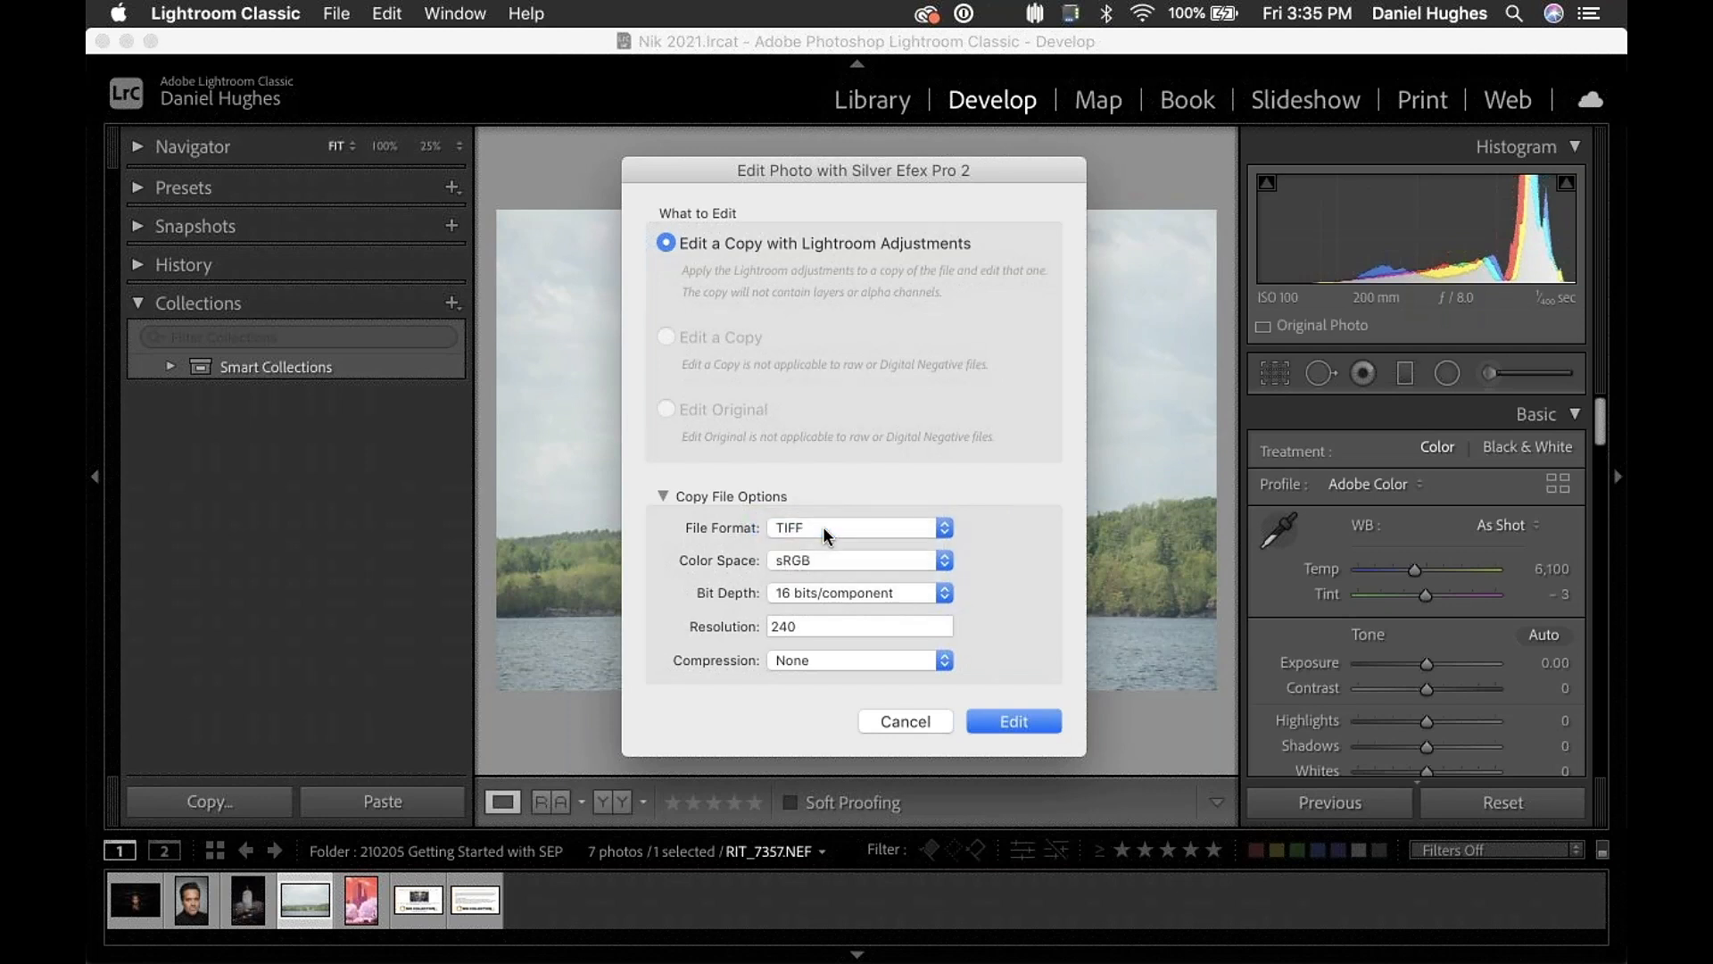
{"action": "left_click", "coordinate": [662, 497]}
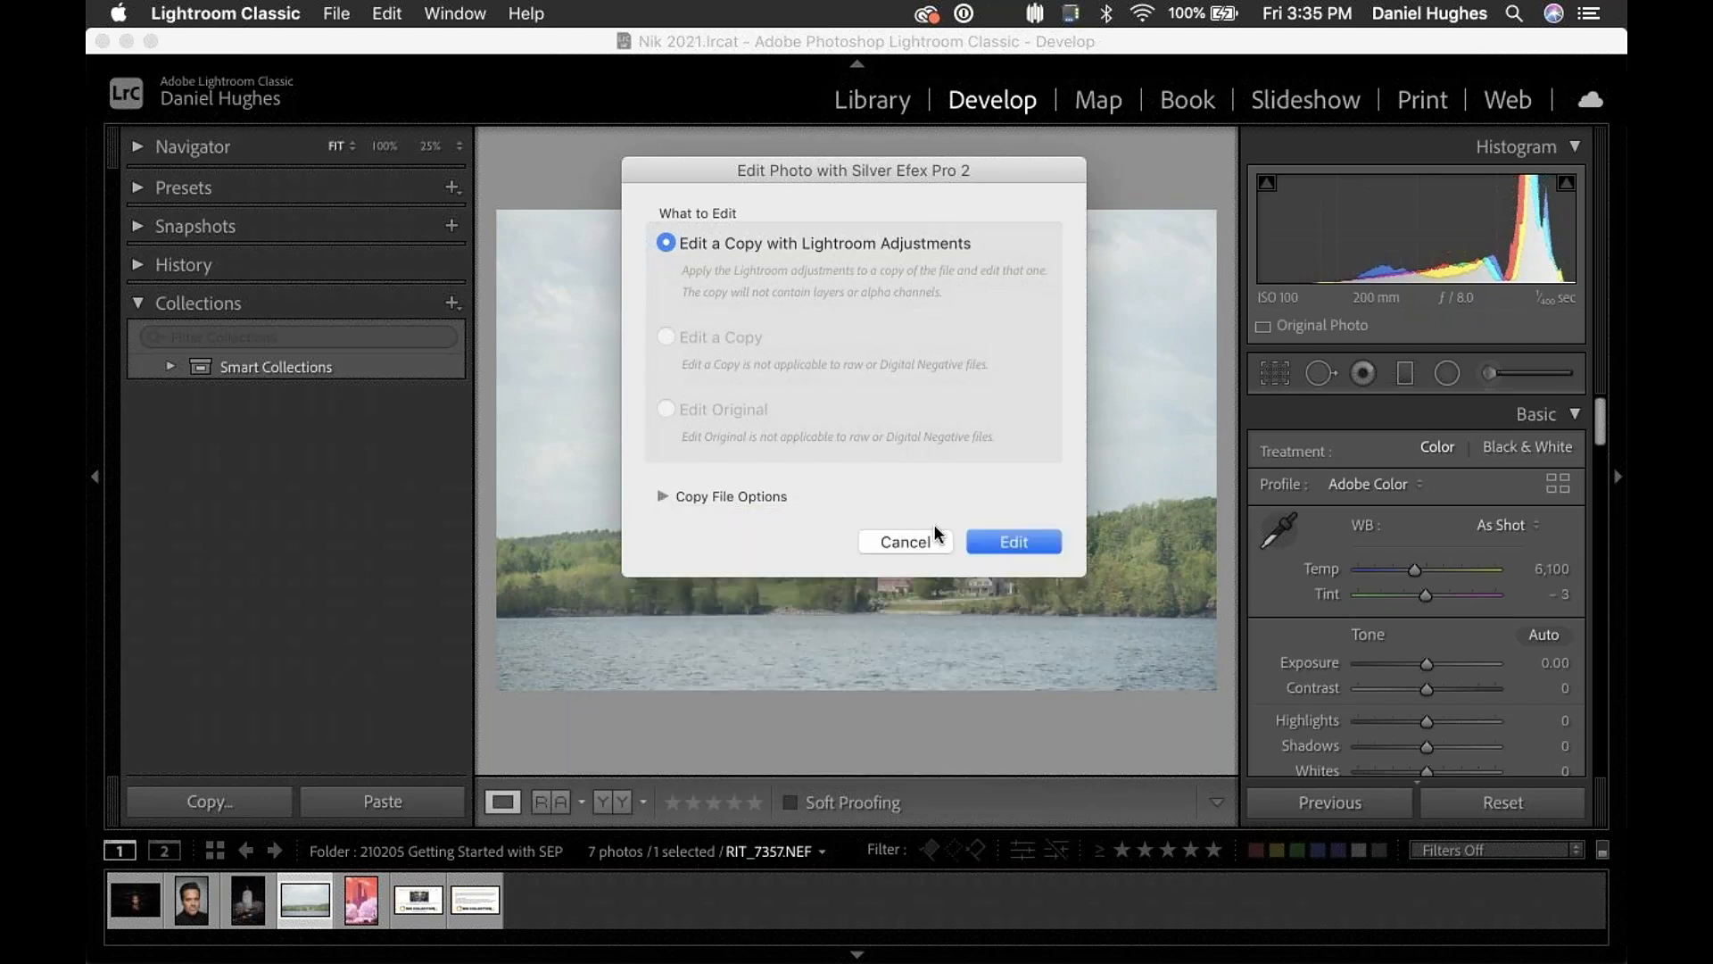
{"action": "left_click", "coordinate": [1013, 542]}
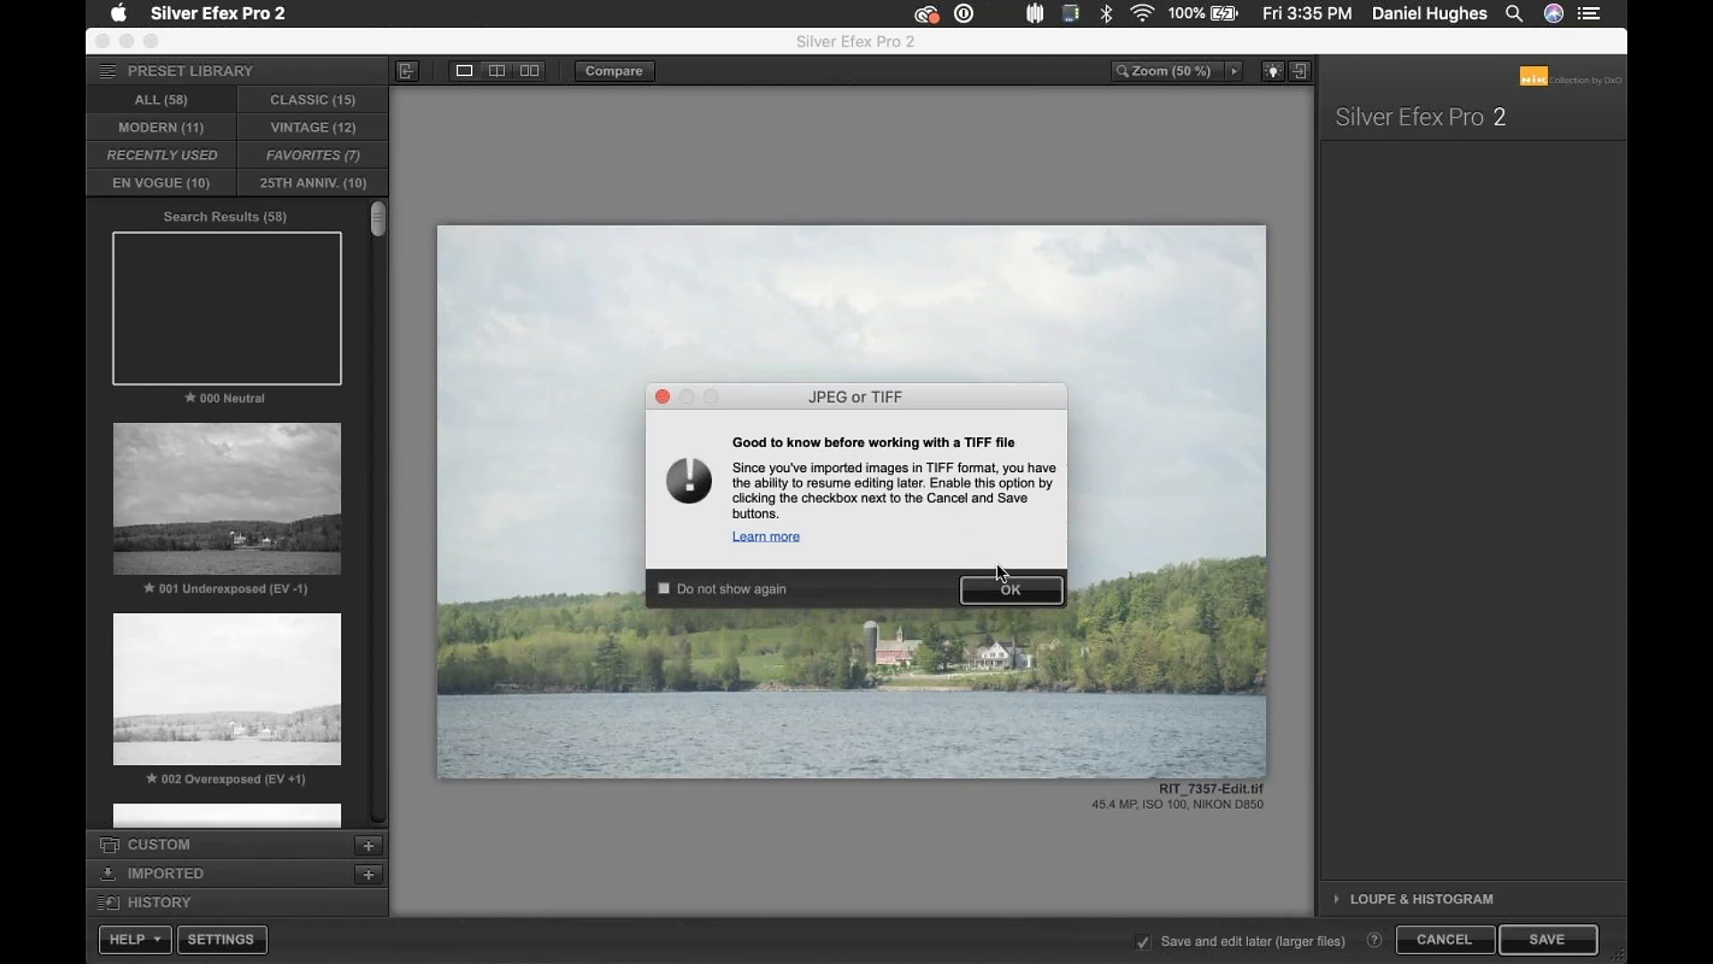
- Dismiss the TIFF notice, try the En Vogue presets 045 Contrasty and 044 Ominous Fade, and settle on 043 More Silver
{"action": "left_click", "coordinate": [1014, 591]}
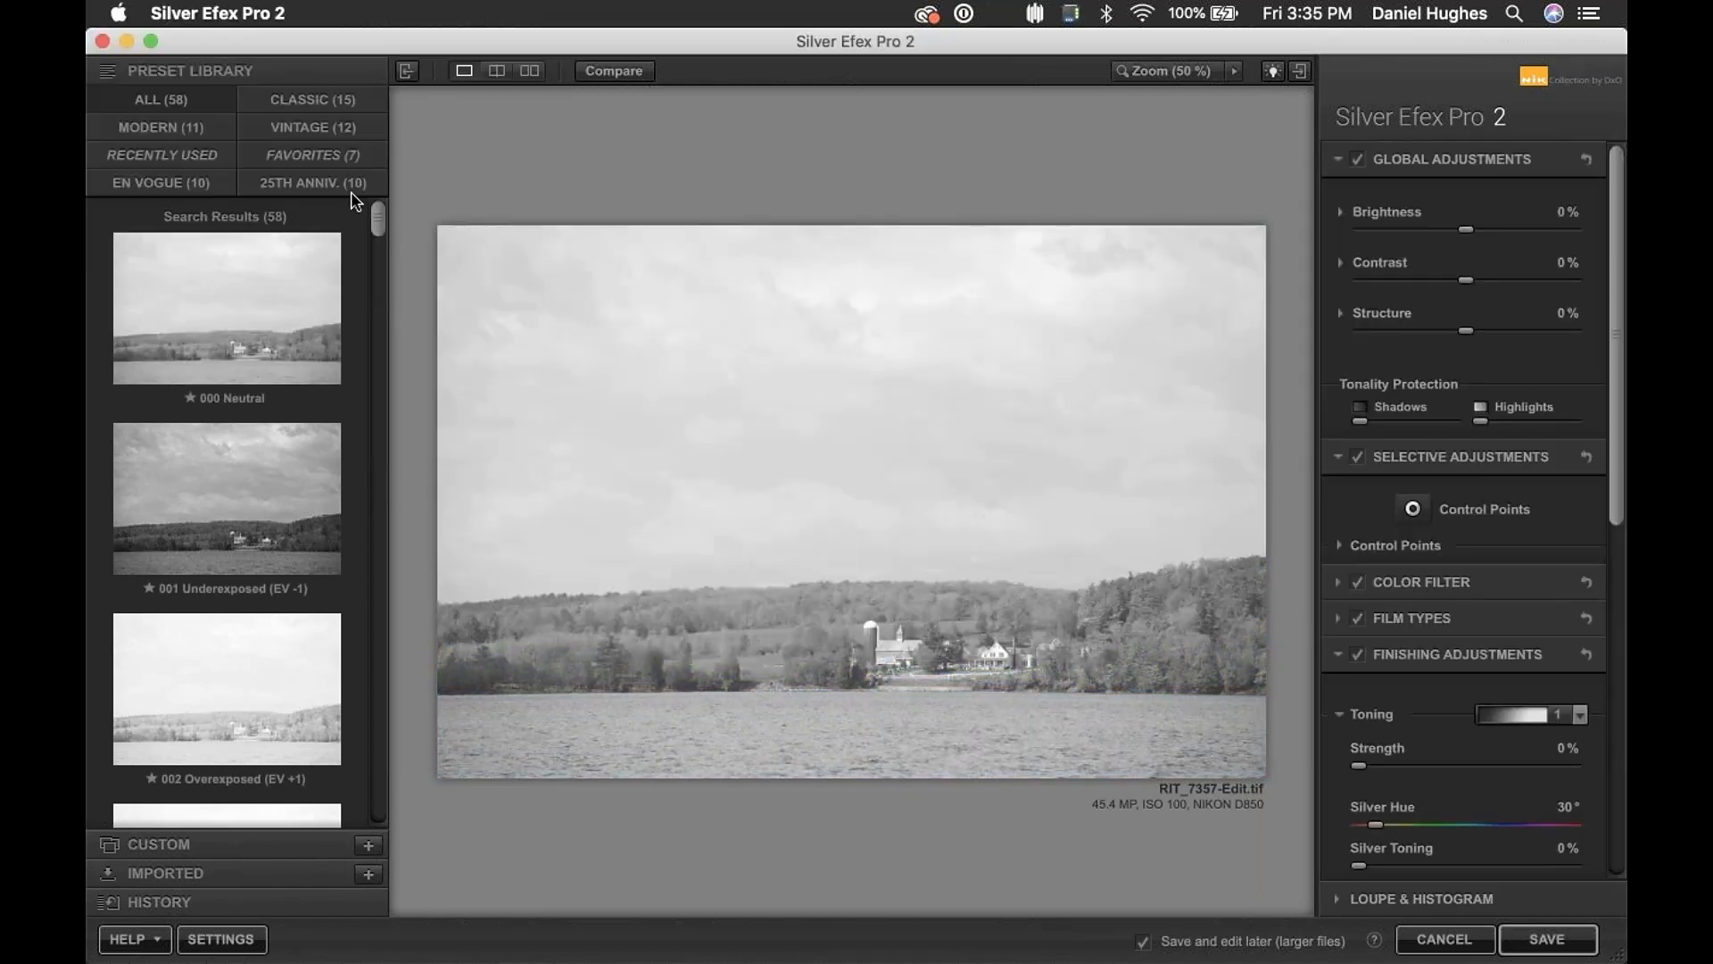
{"action": "left_click", "coordinate": [166, 183]}
{"action": "left_click_drag", "start_coordinate": [377, 312], "coordinate": [395, 612]}
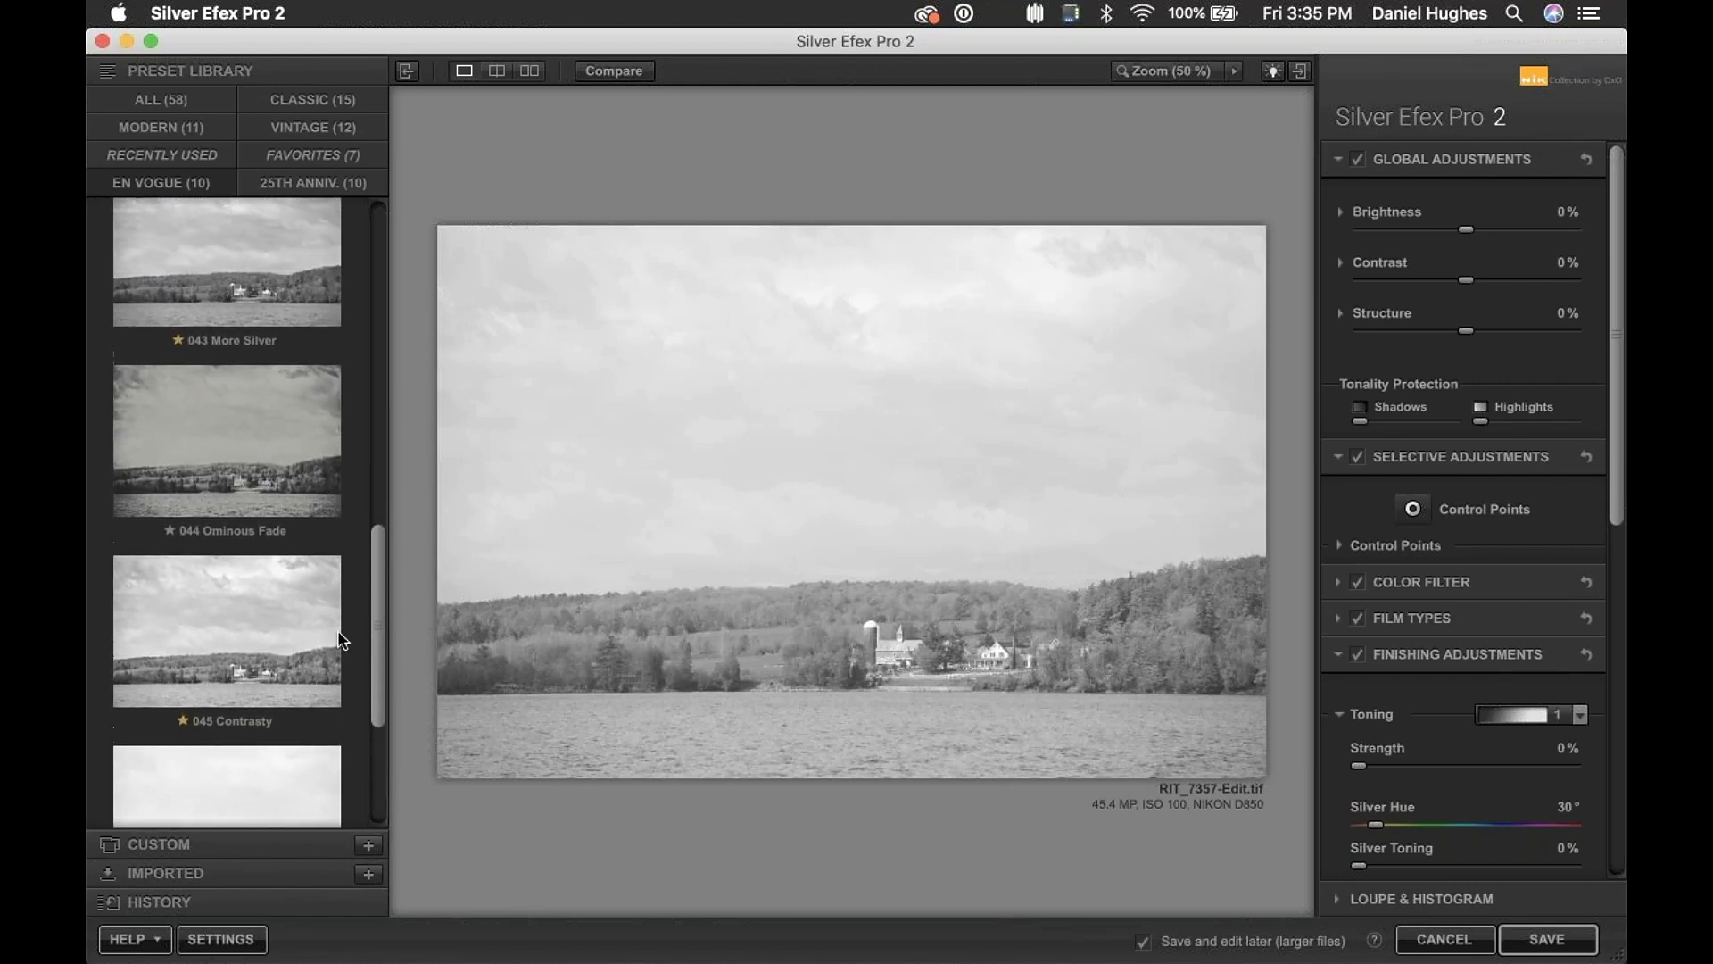
{"action": "left_click", "coordinate": [272, 650]}
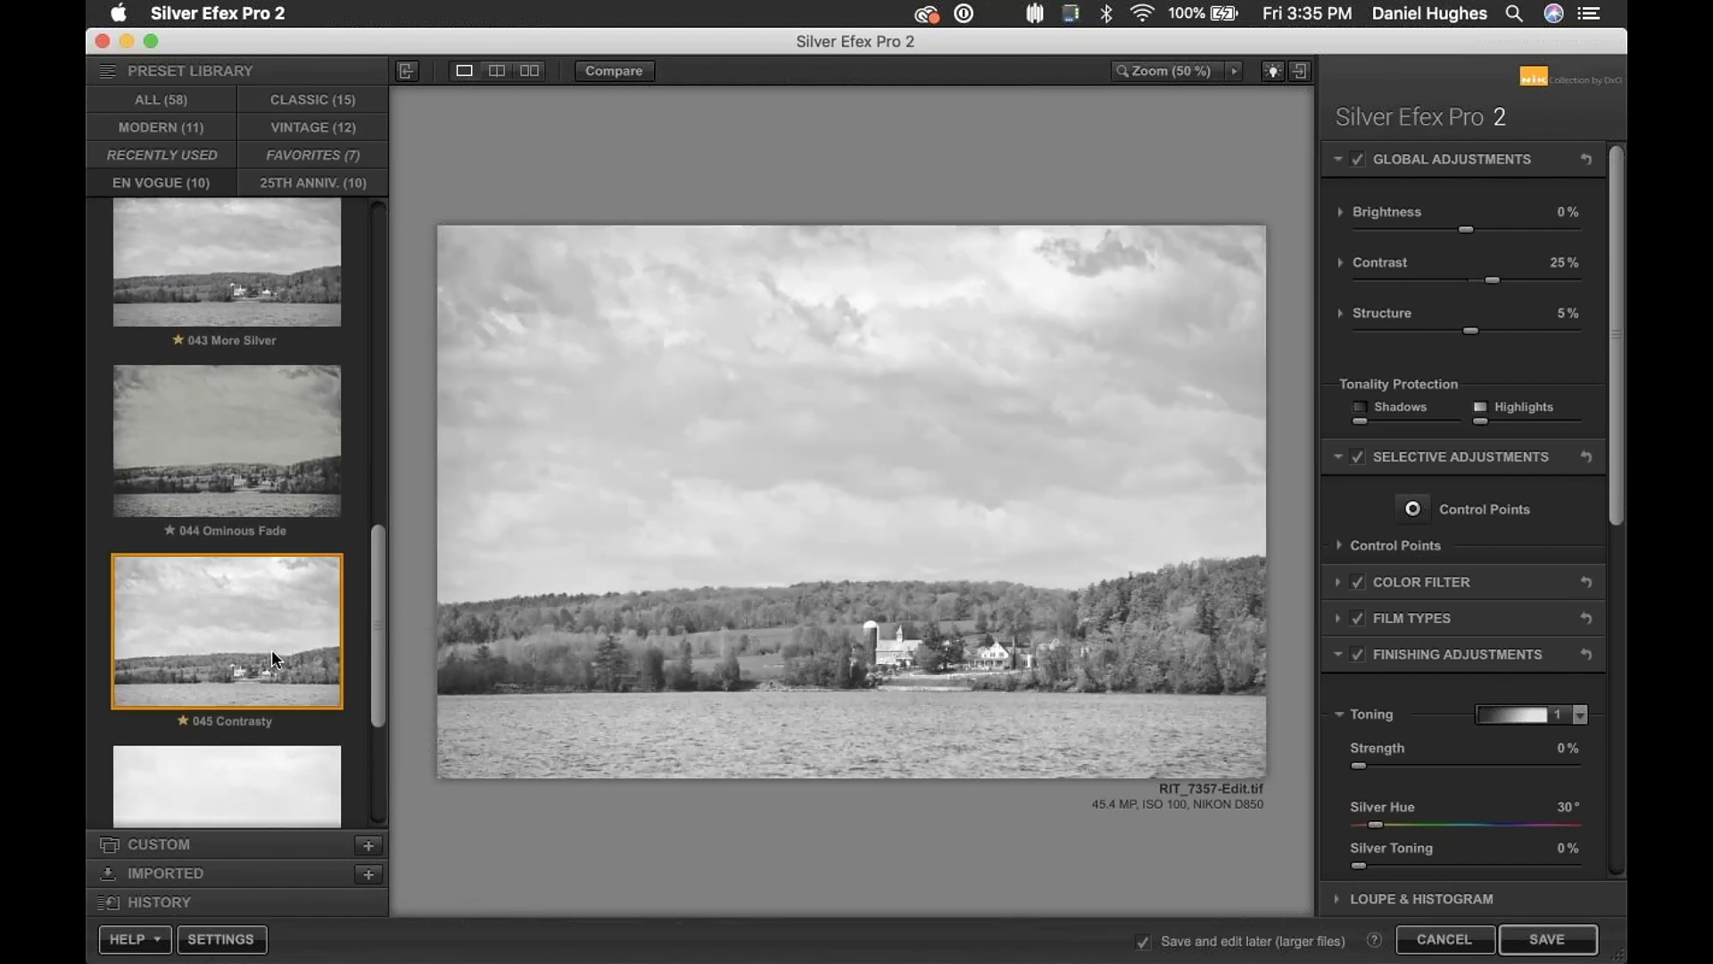
{"action": "left_click_drag", "start_coordinate": [388, 637], "coordinate": [319, 582]}
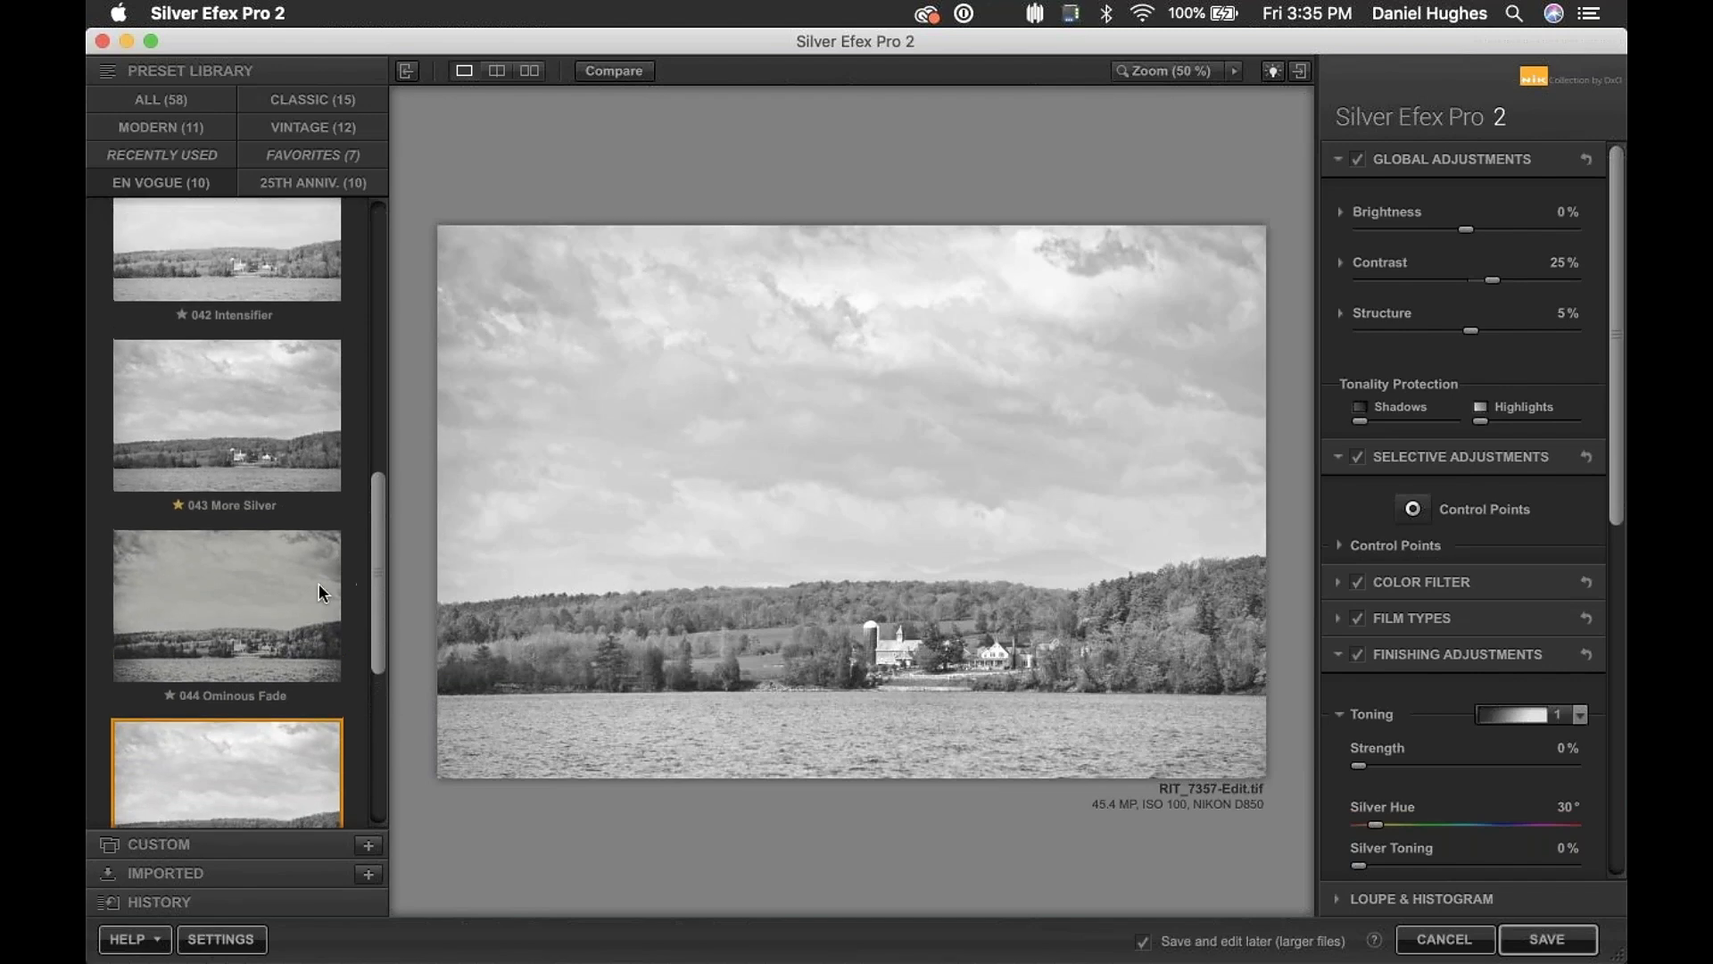
{"action": "left_click", "coordinate": [266, 586]}
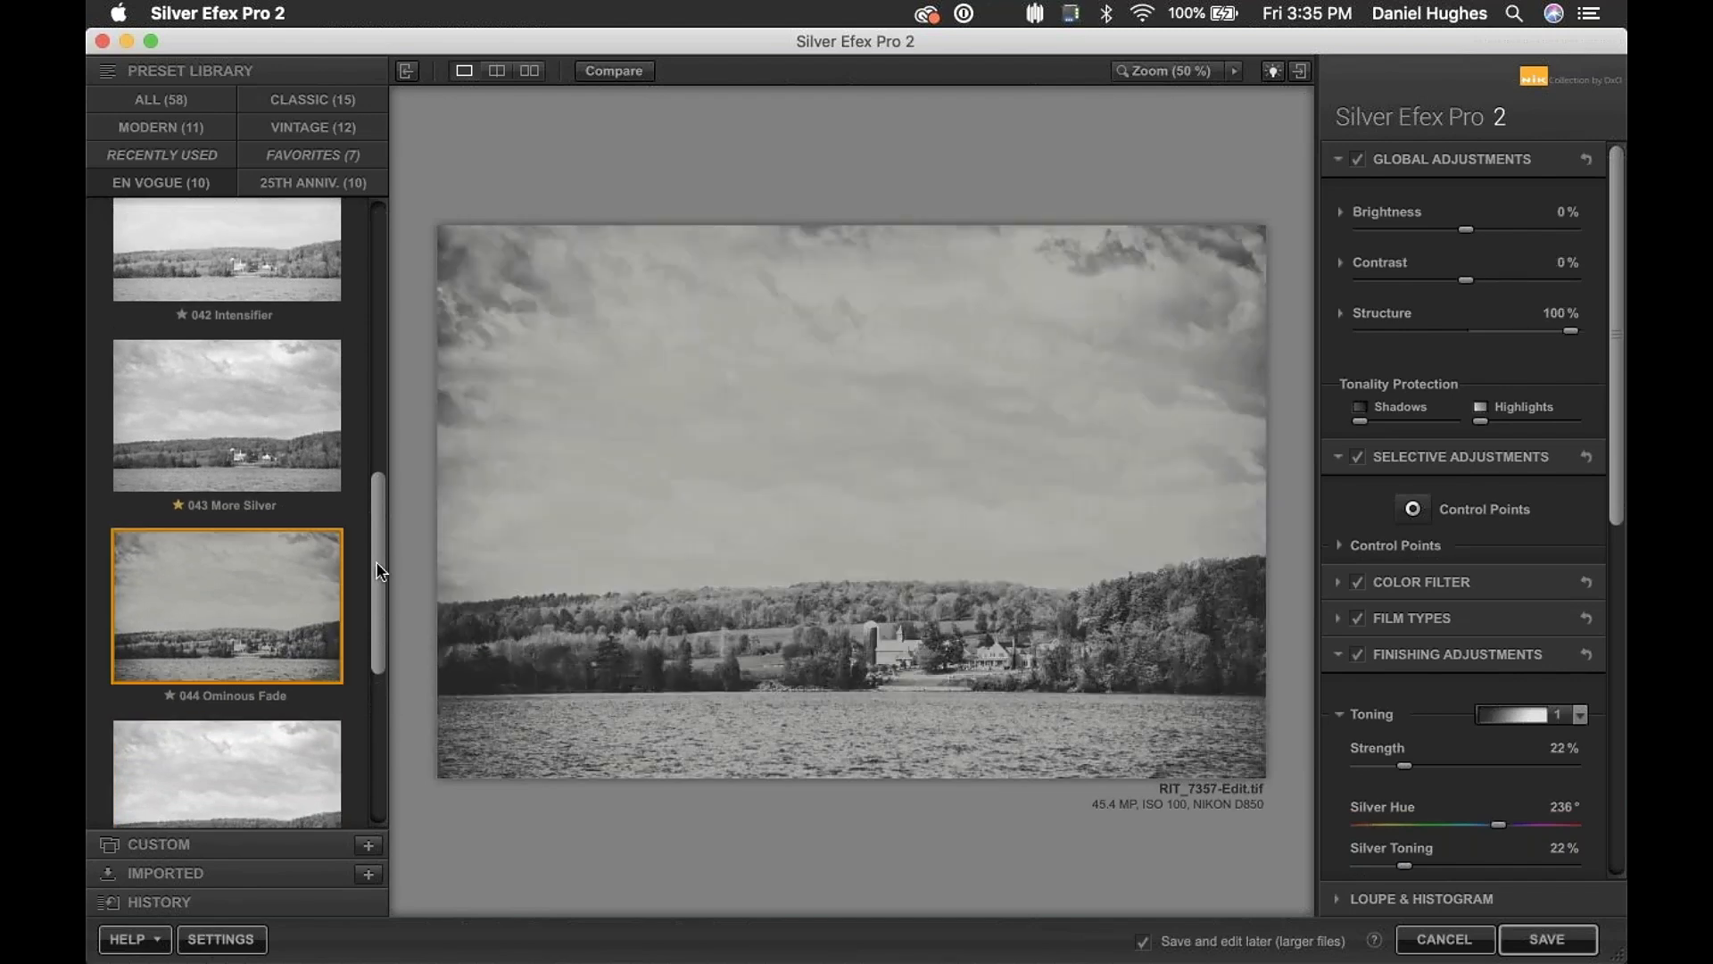
{"action": "left_click_drag", "start_coordinate": [376, 548], "coordinate": [382, 473]}
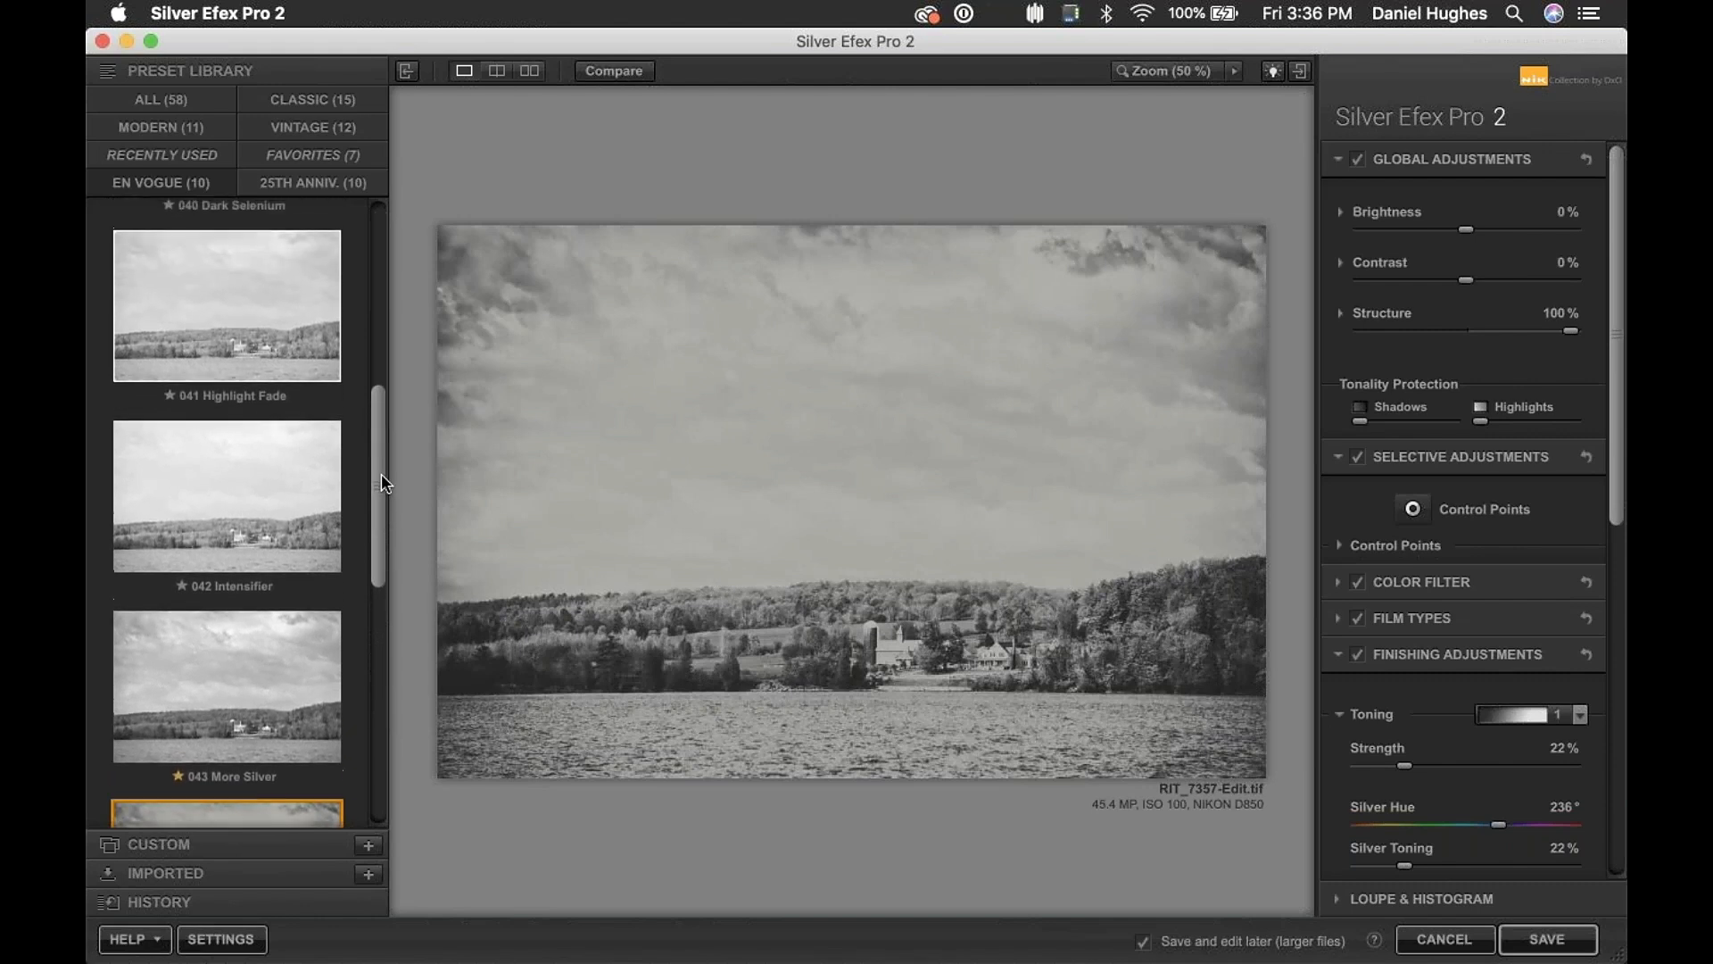
{"action": "left_click", "coordinate": [250, 661]}
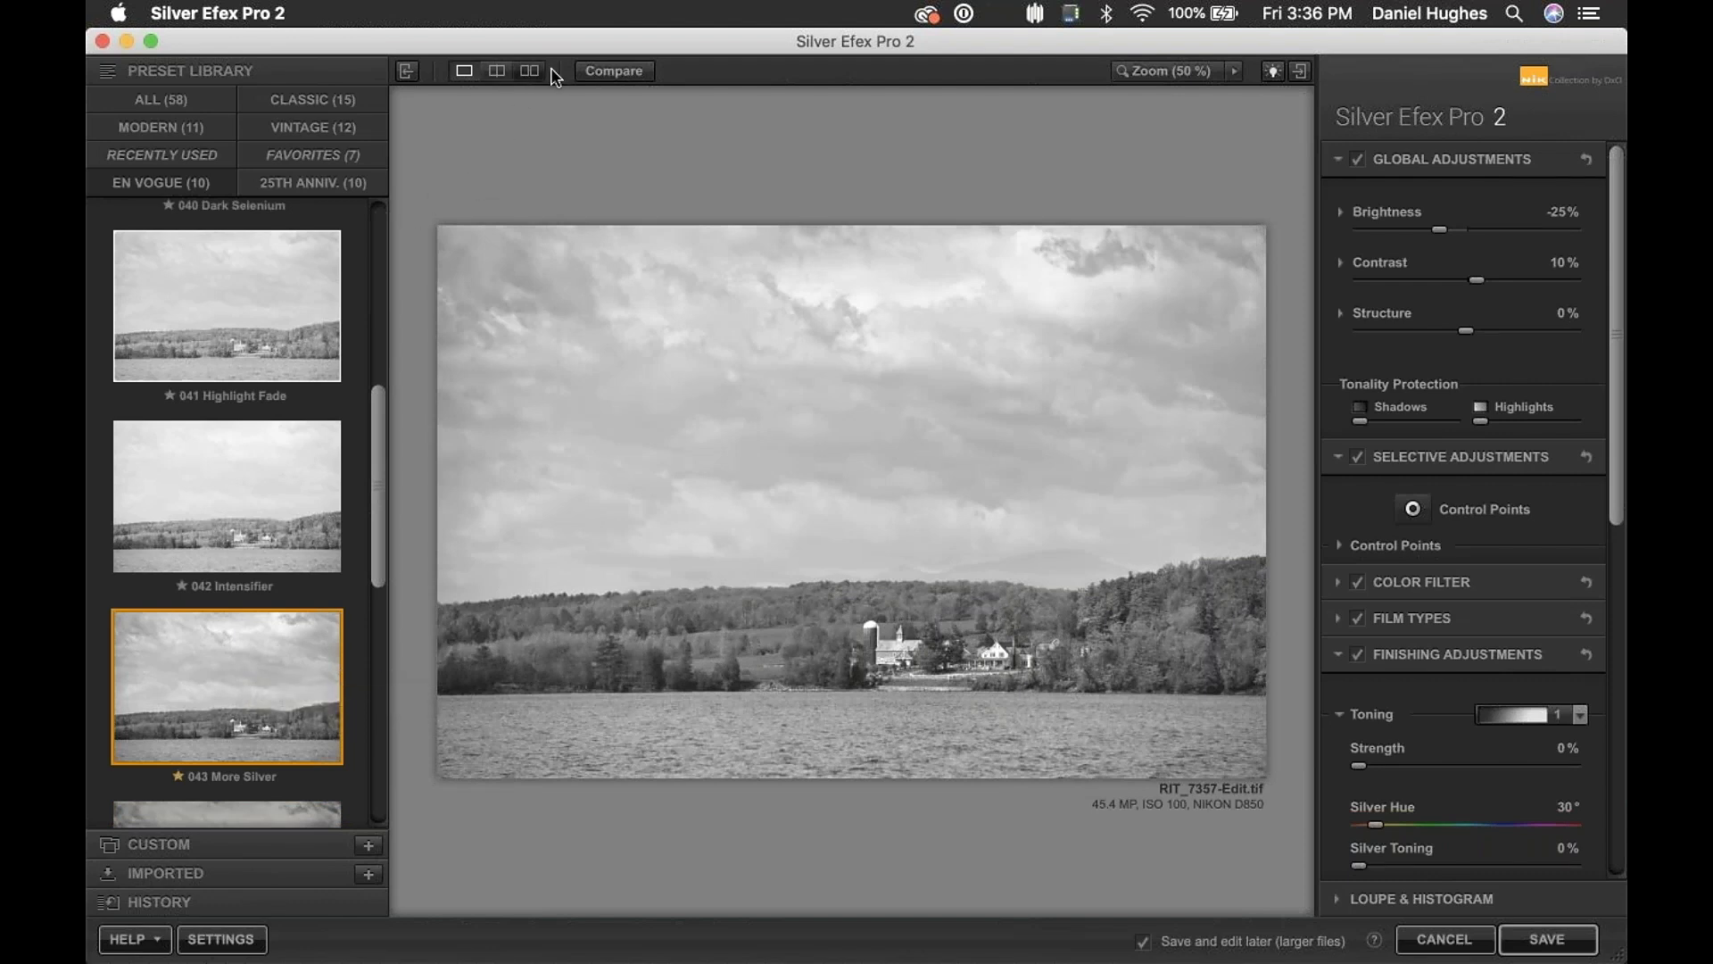
- Compare the lake landscape before and after in the split preview, using both vertical and horizontal dividers at different positions
{"action": "left_click", "coordinate": [497, 71]}
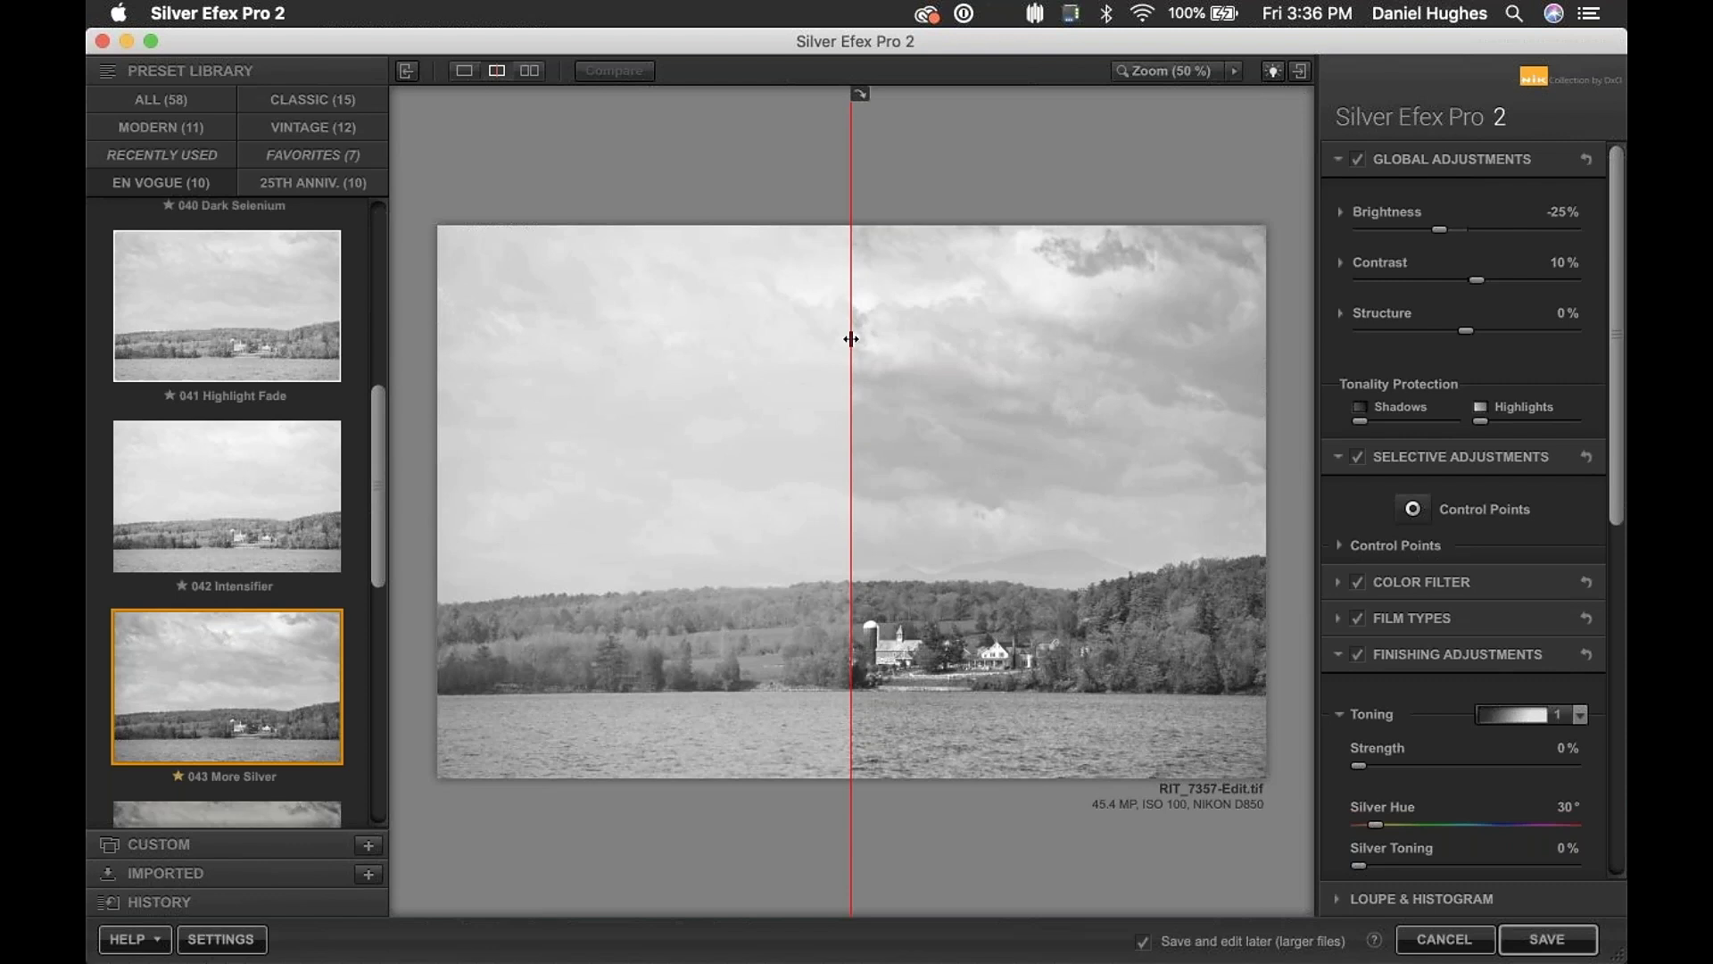
{"action": "left_click_drag", "start_coordinate": [850, 337], "coordinate": [897, 463]}
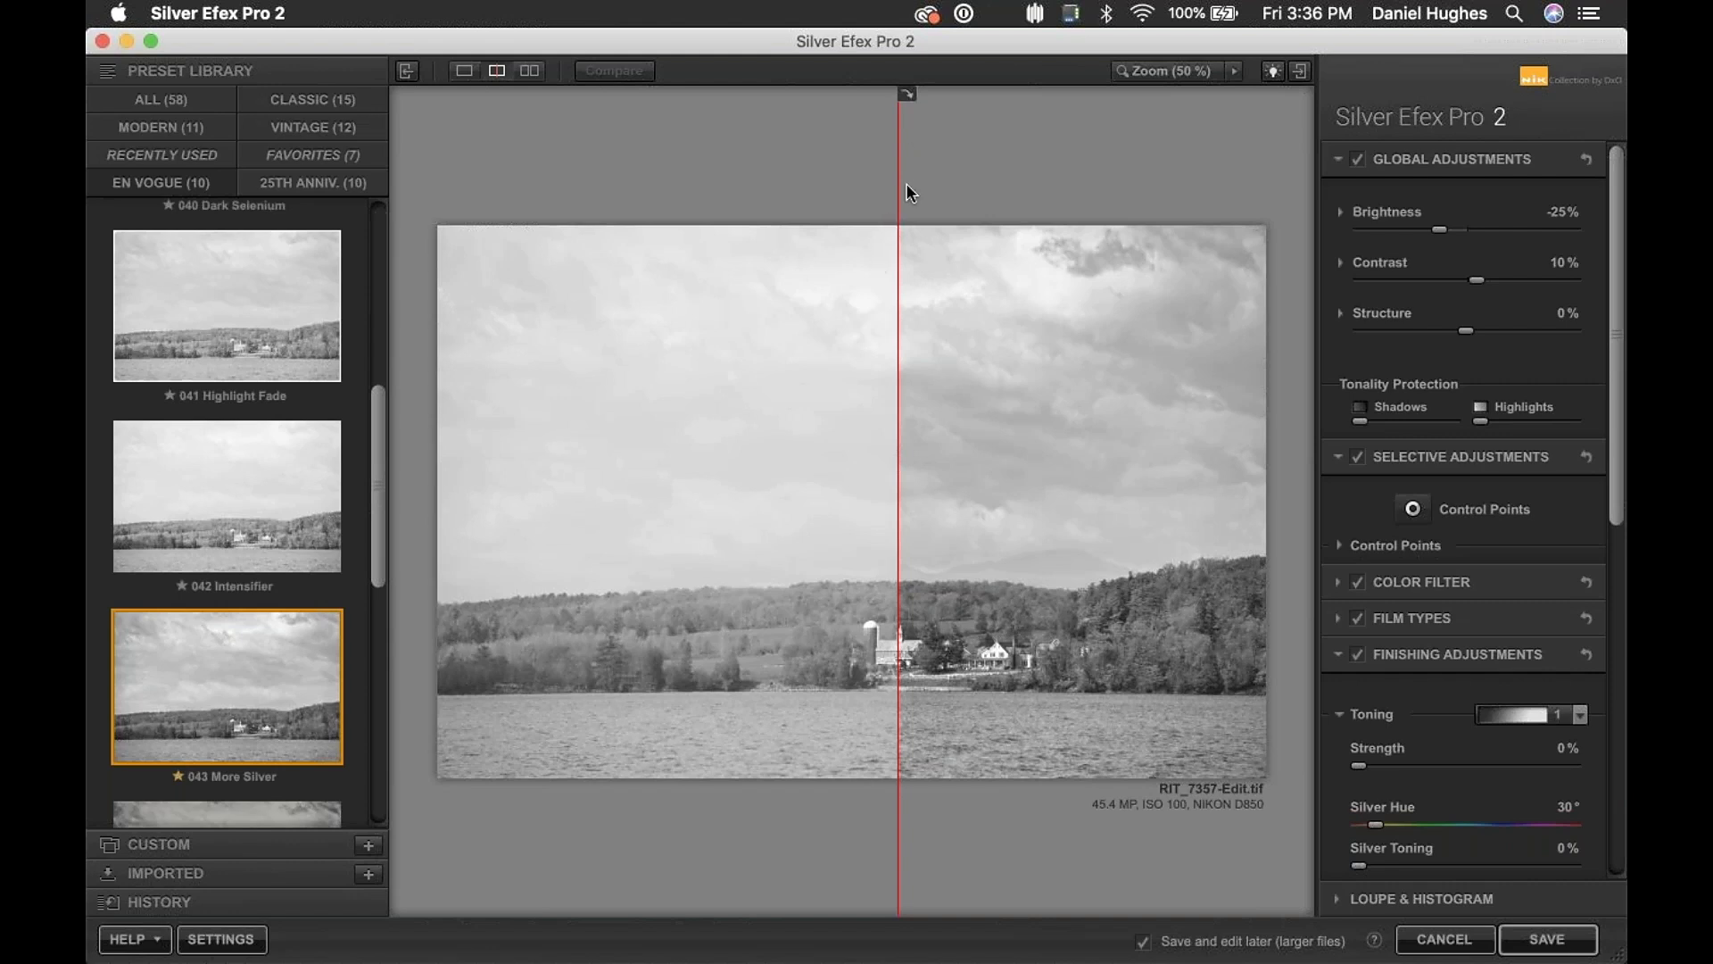
{"action": "left_click", "coordinate": [908, 97]}
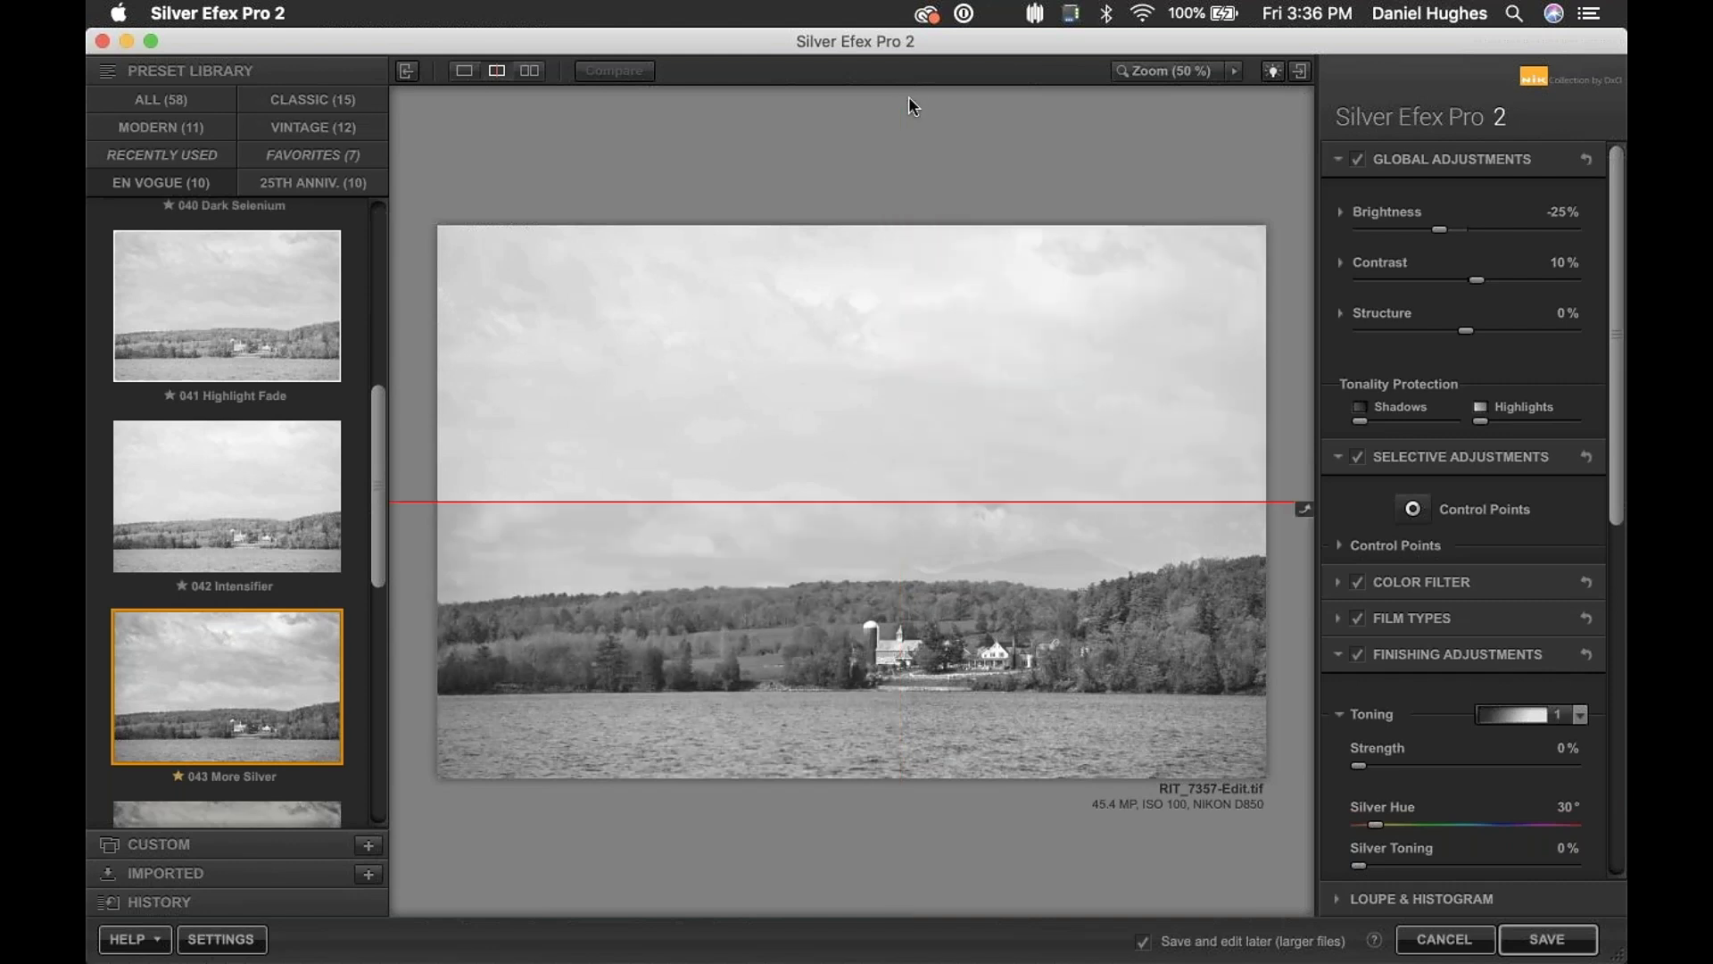
{"action": "left_click", "coordinate": [1304, 511]}
{"action": "left_click", "coordinate": [857, 94]}
{"action": "left_click_drag", "start_coordinate": [983, 502], "coordinate": [963, 432]}
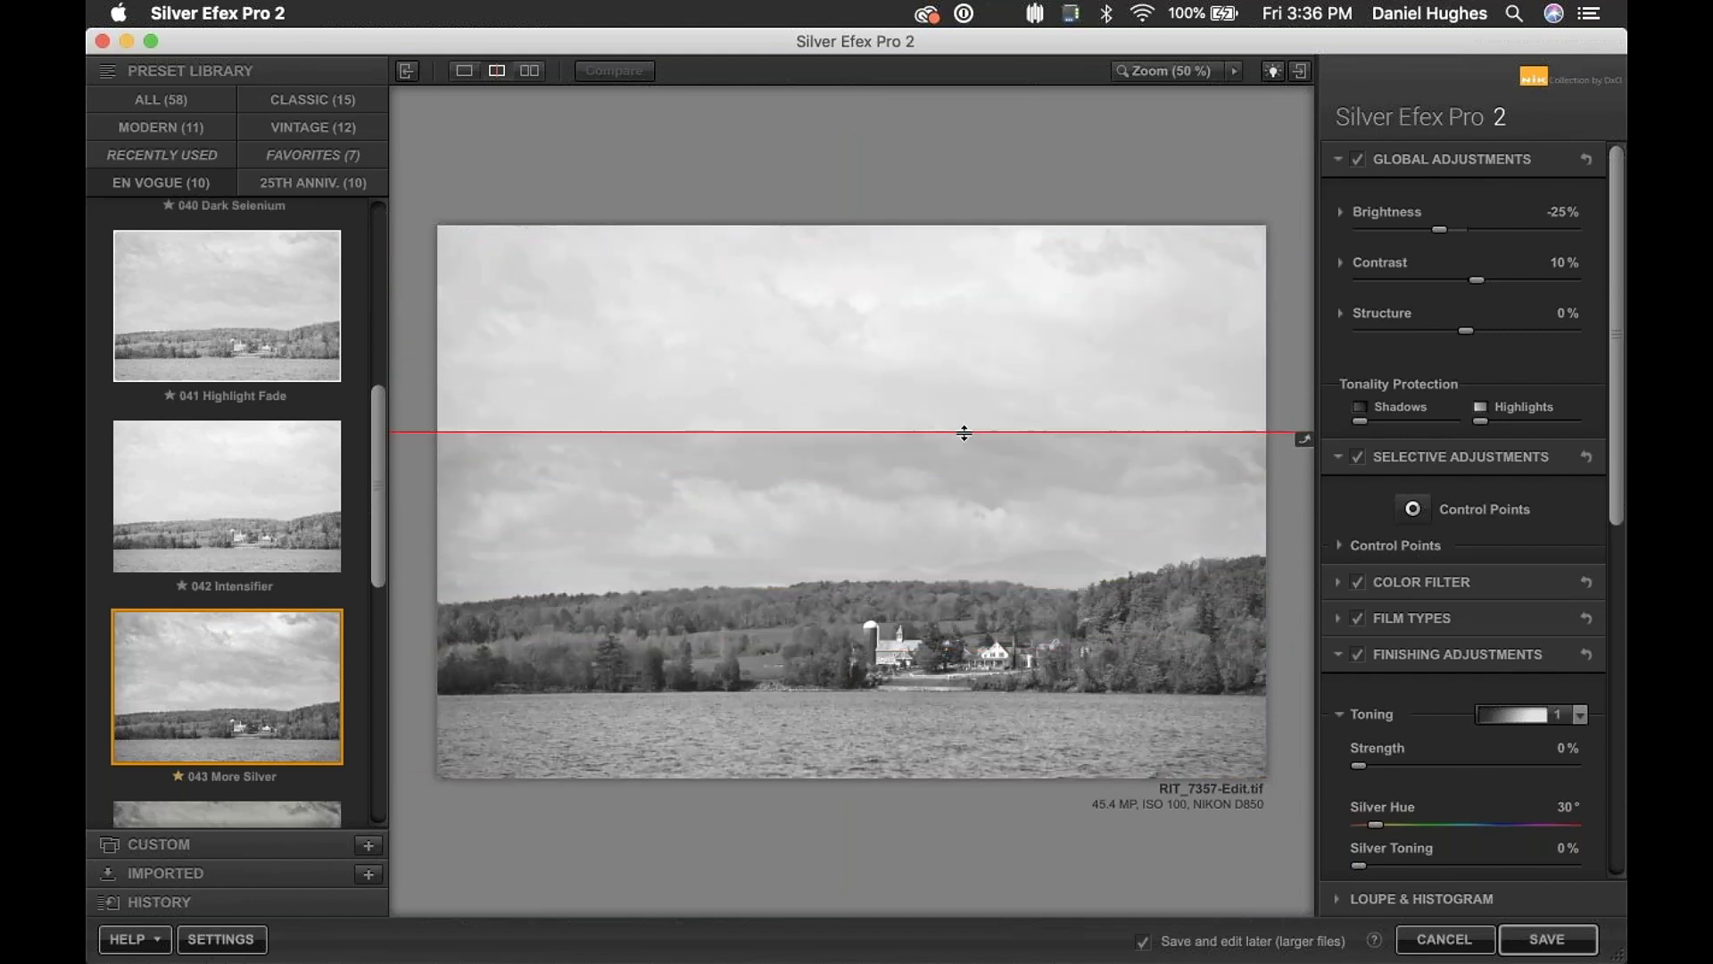
{"action": "left_click", "coordinate": [1305, 444]}
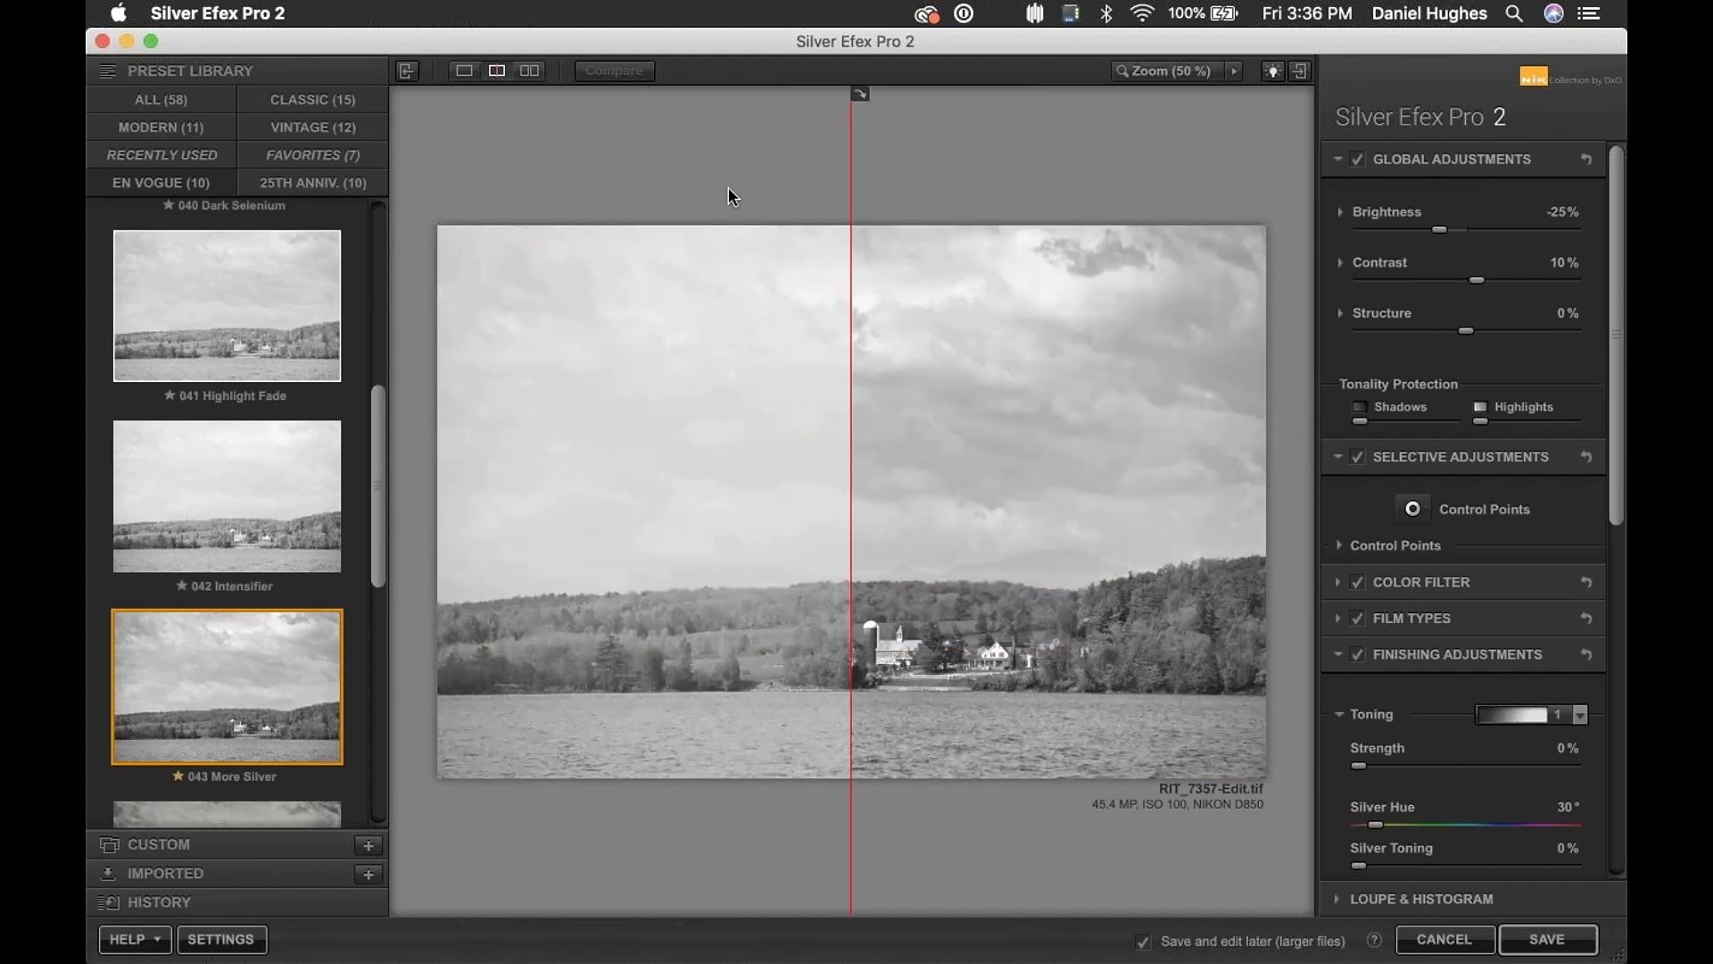
- Show the before and after versions side by side and hide the preset library and adjustment panels
{"action": "left_click", "coordinate": [530, 73]}
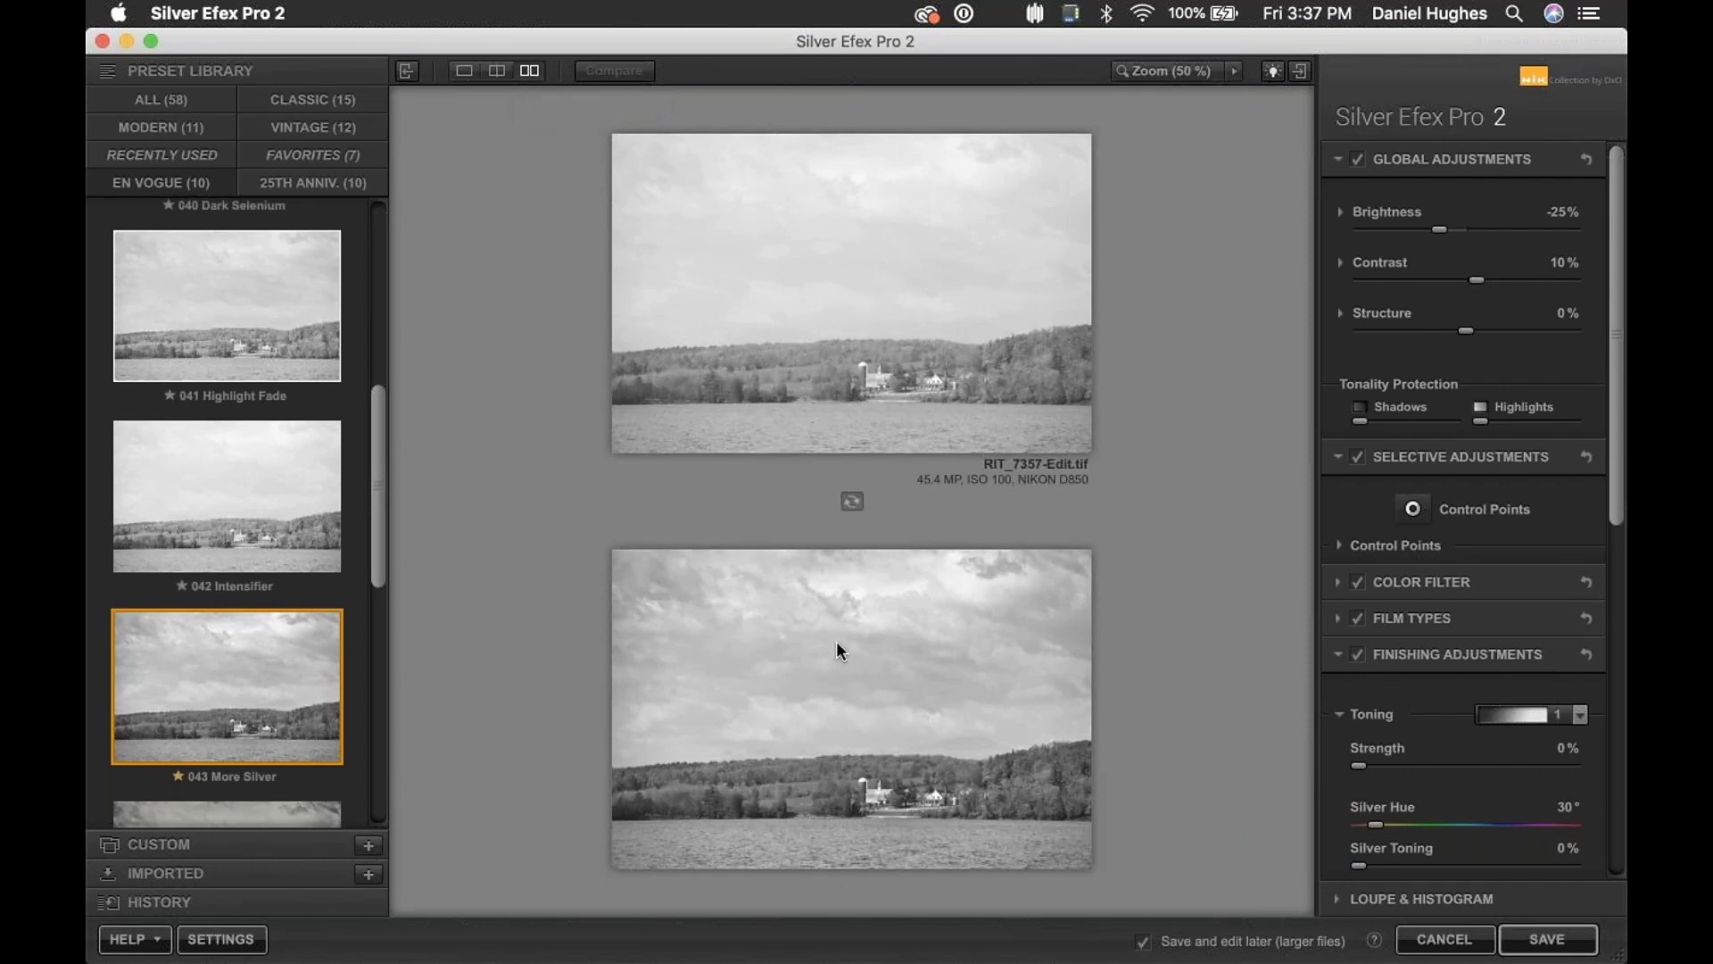
{"action": "left_click", "coordinate": [852, 502]}
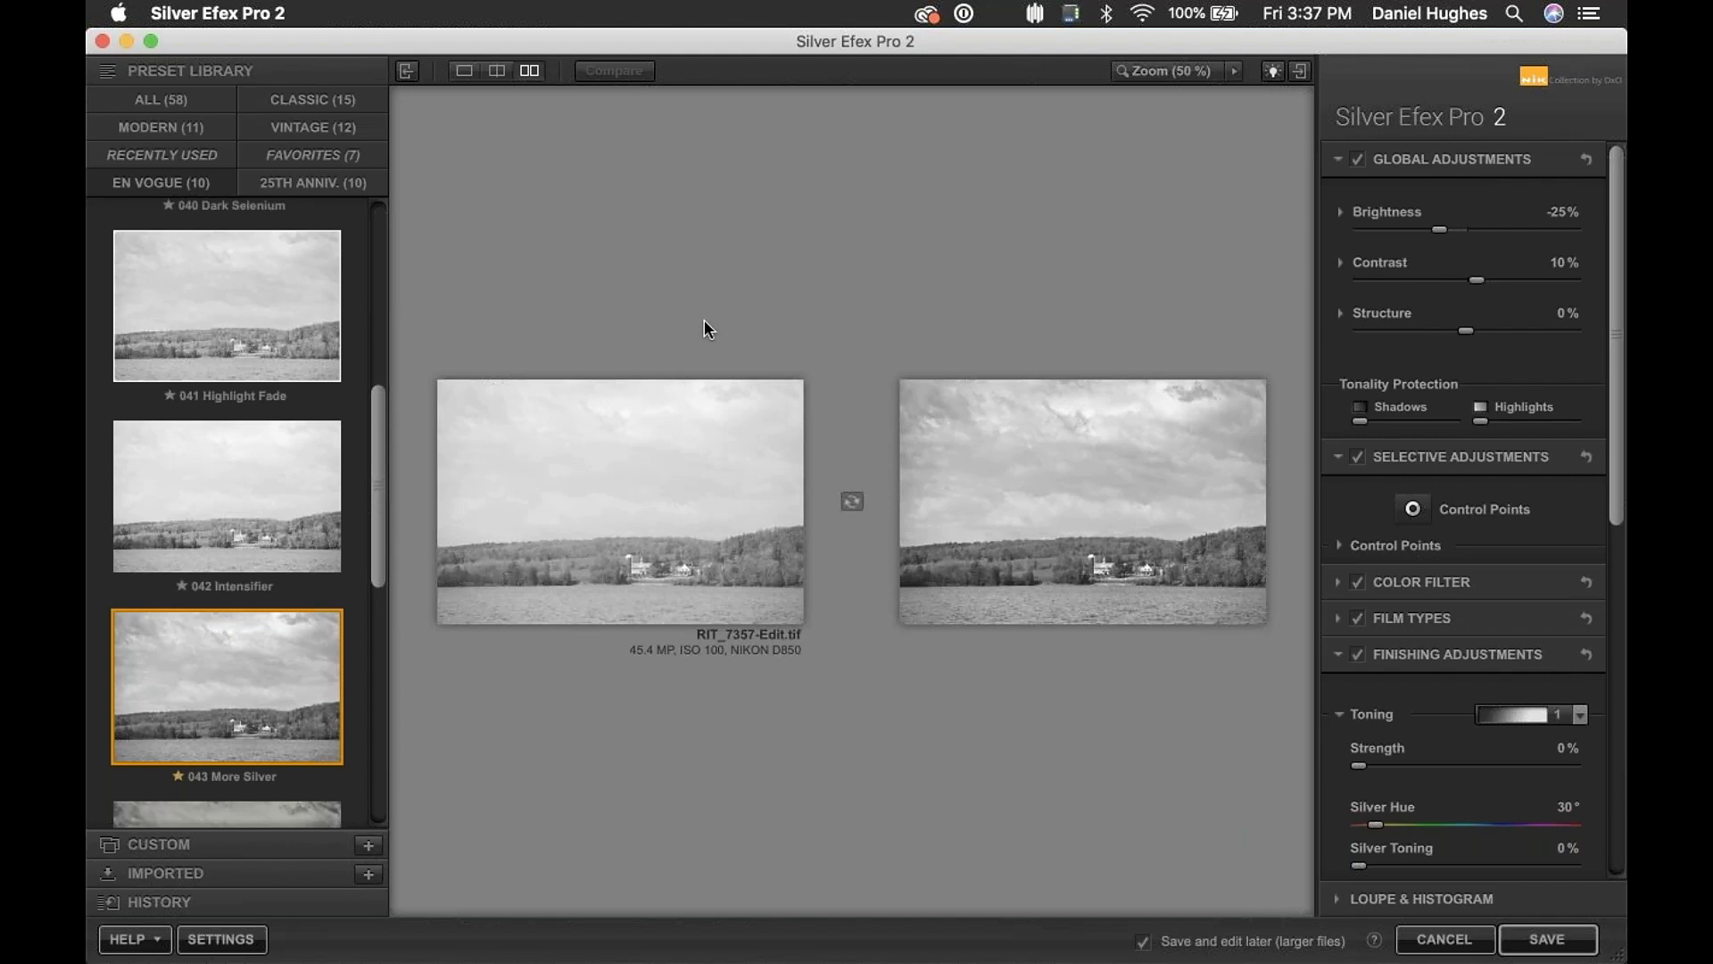
{"action": "left_click", "coordinate": [406, 75]}
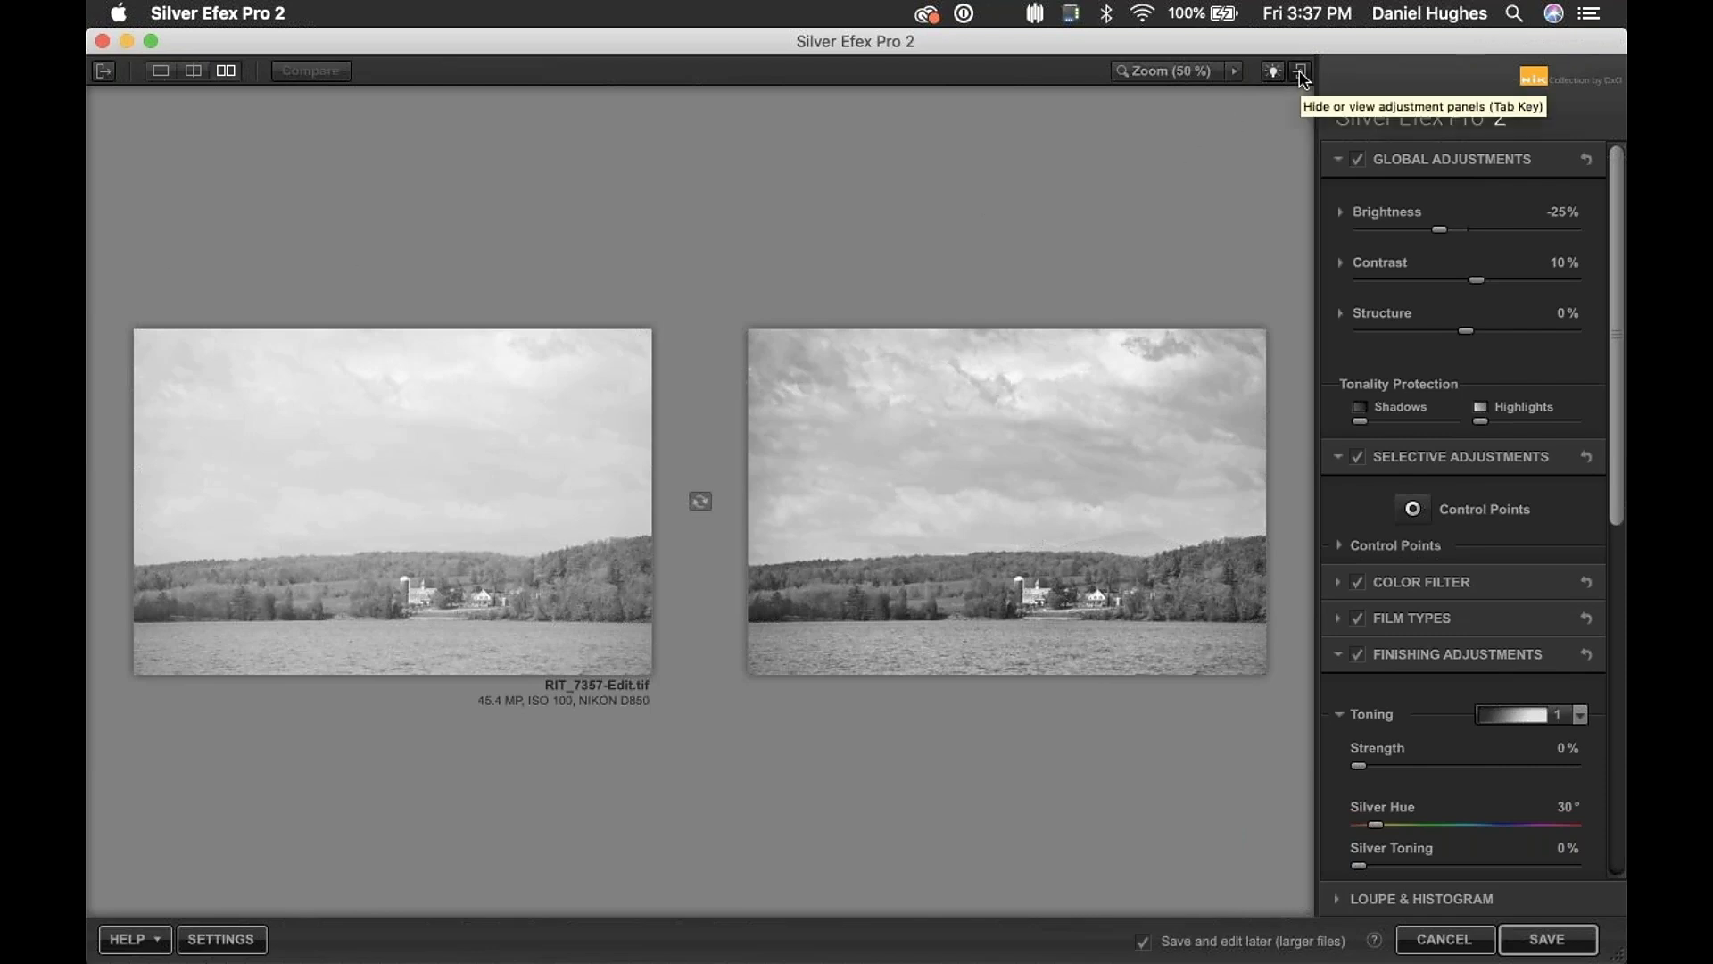
{"action": "left_click", "coordinate": [1302, 75]}
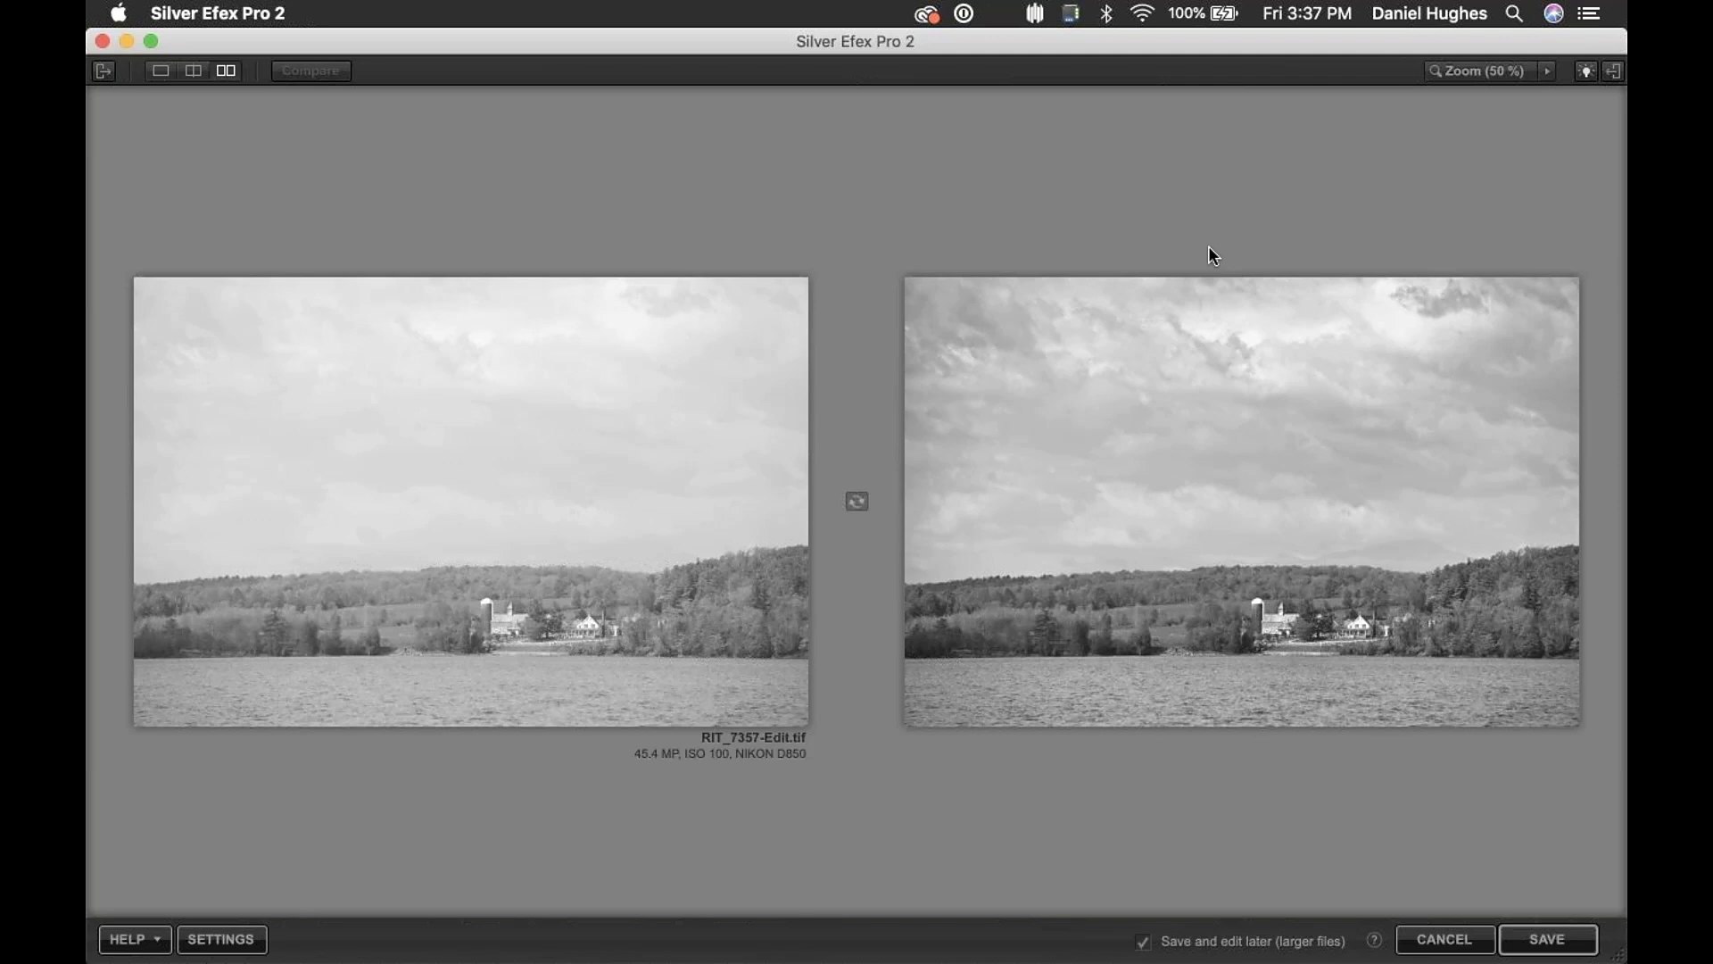
- Examine the side-by-side versions against black and white backgrounds, ending on the grey background
{"action": "left_click", "coordinate": [1585, 73]}
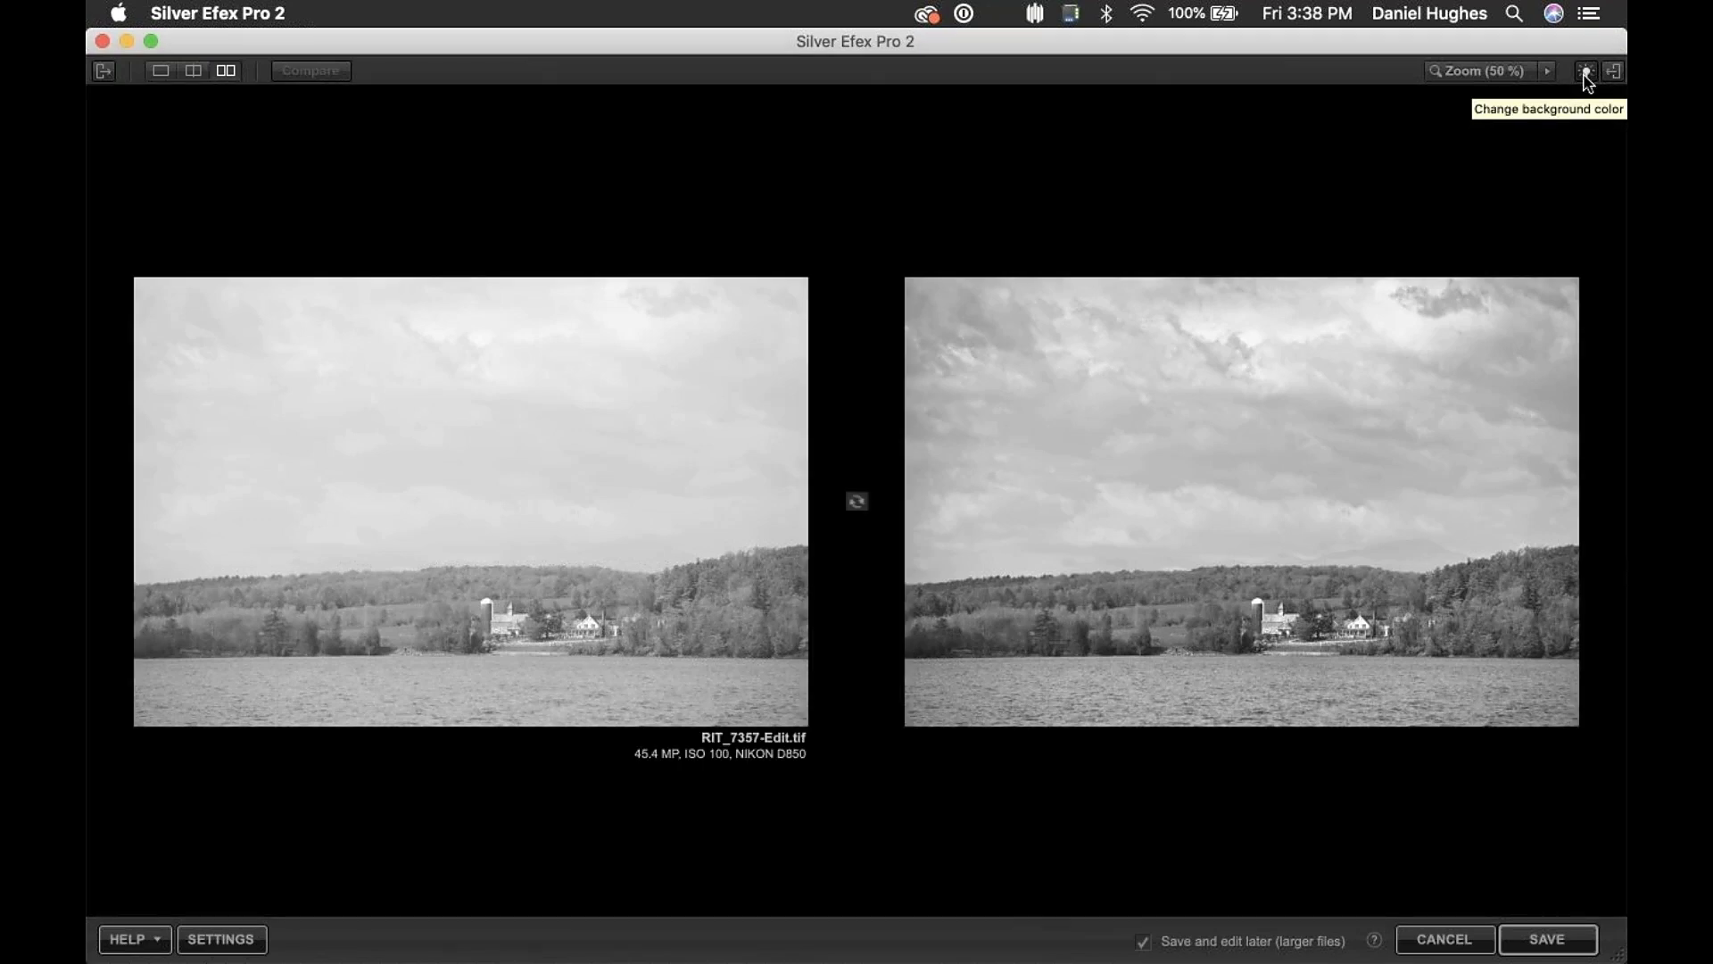
{"action": "left_click", "coordinate": [1587, 73]}
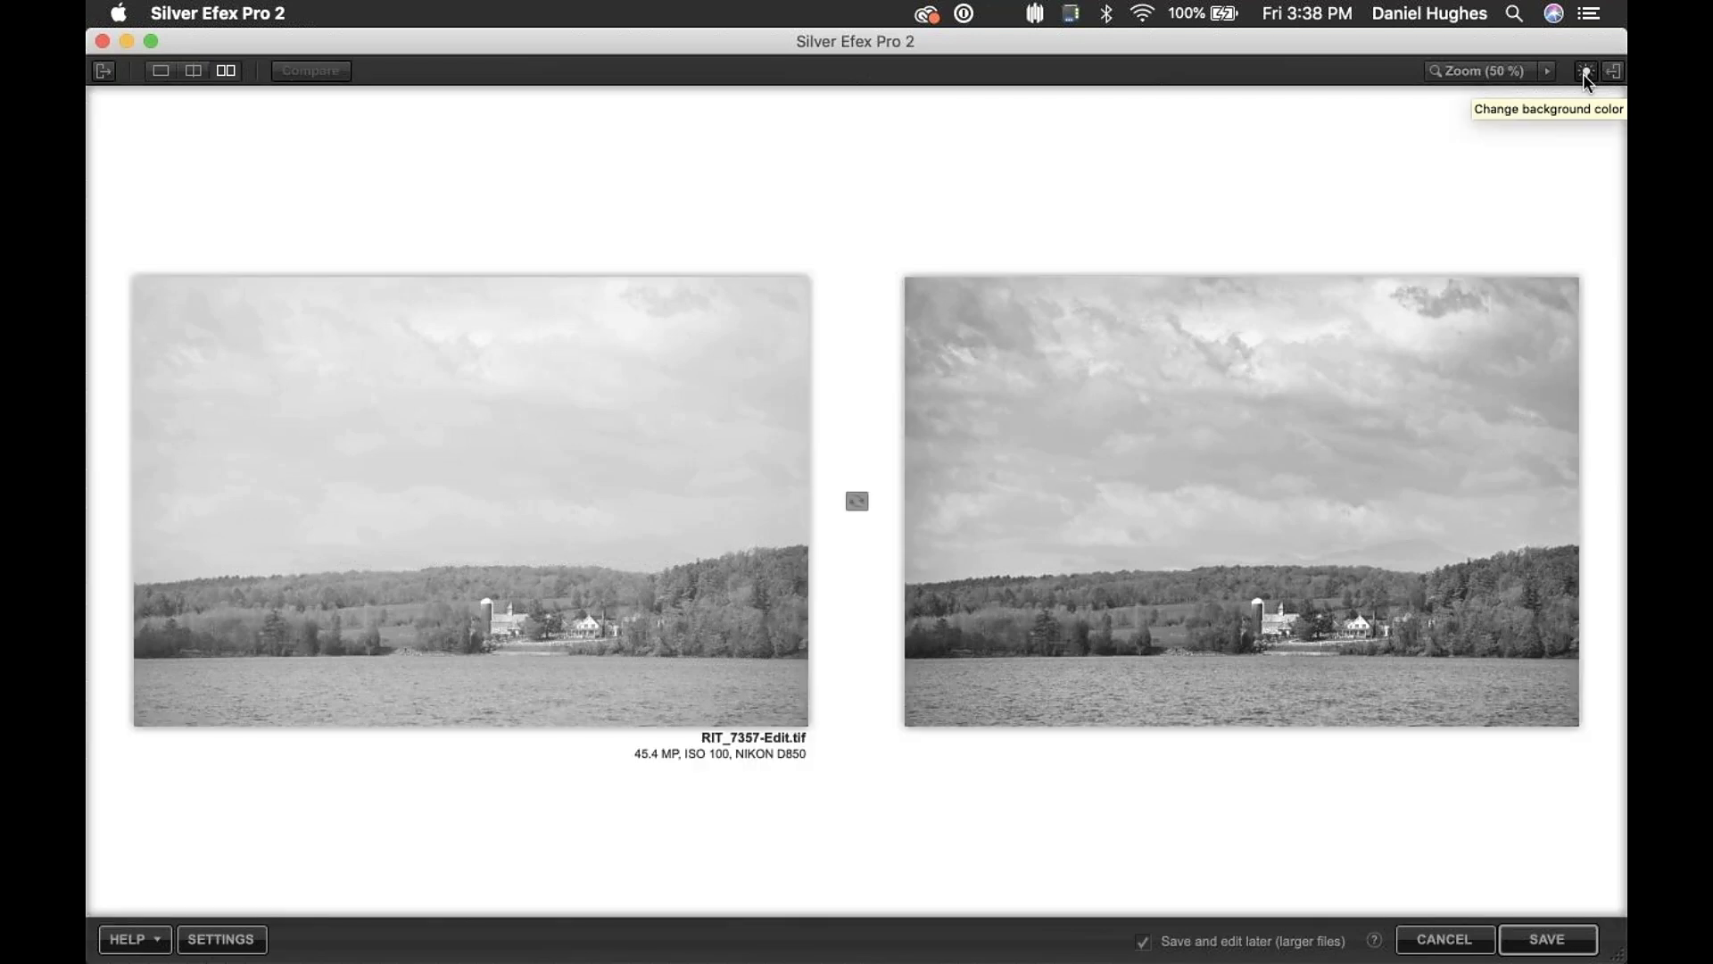
{"action": "left_click", "coordinate": [1591, 72]}
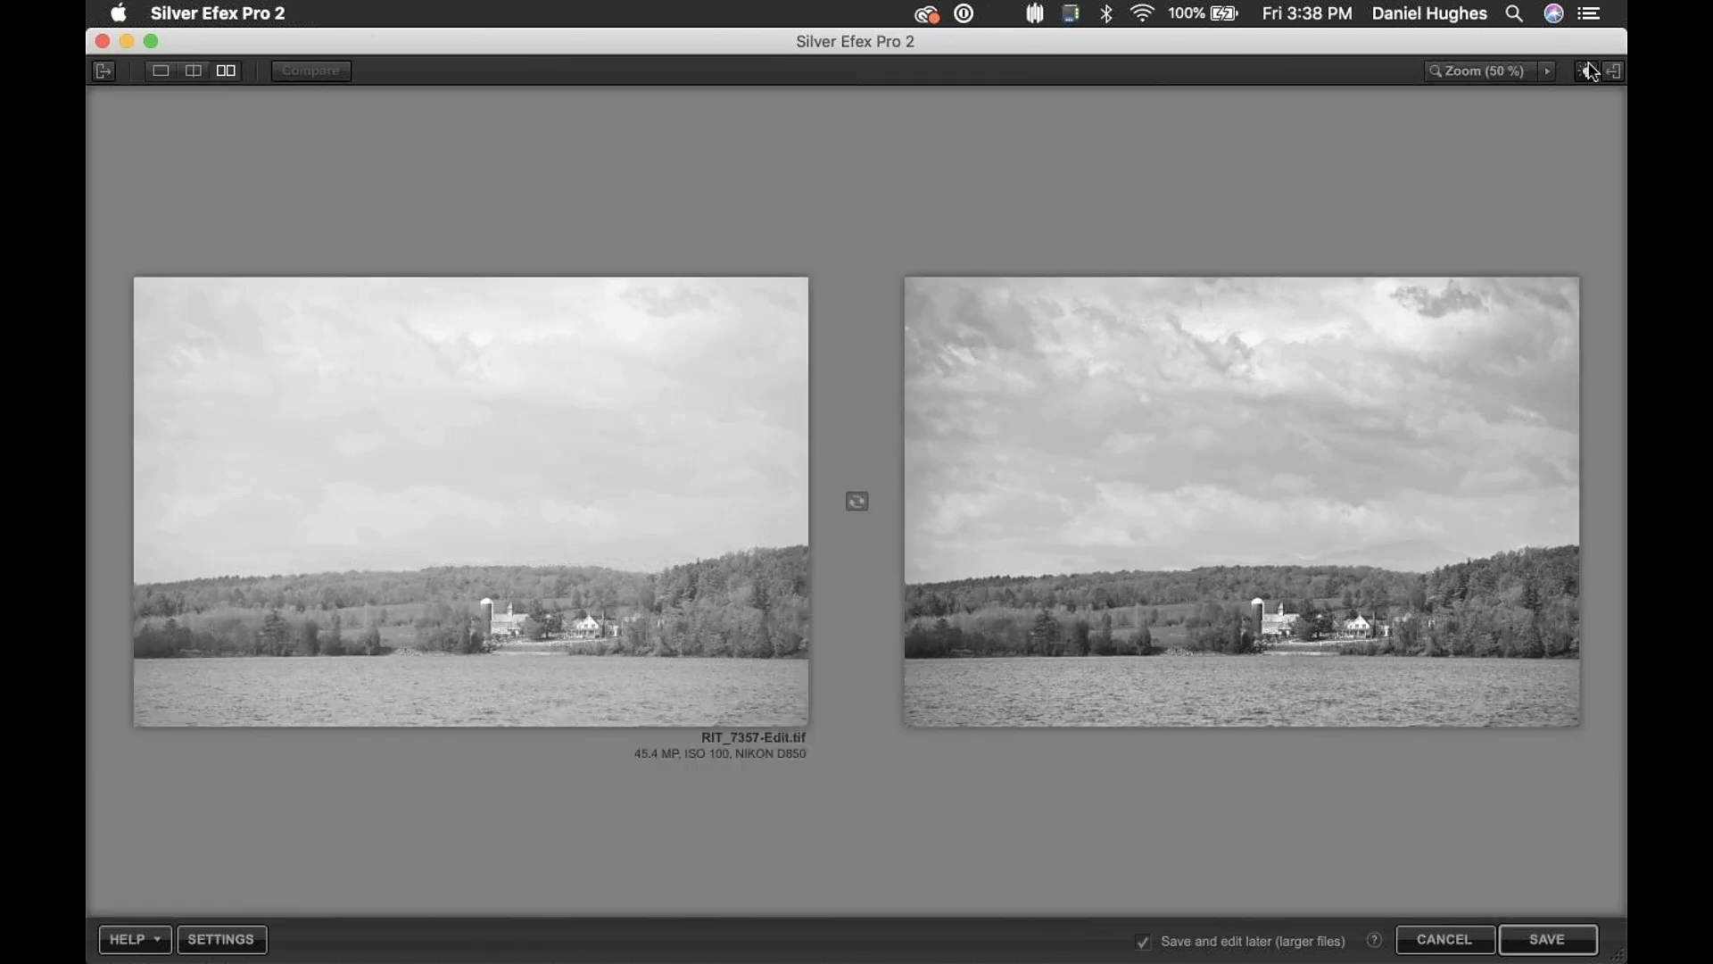
{"action": "left_click", "coordinate": [1592, 72]}
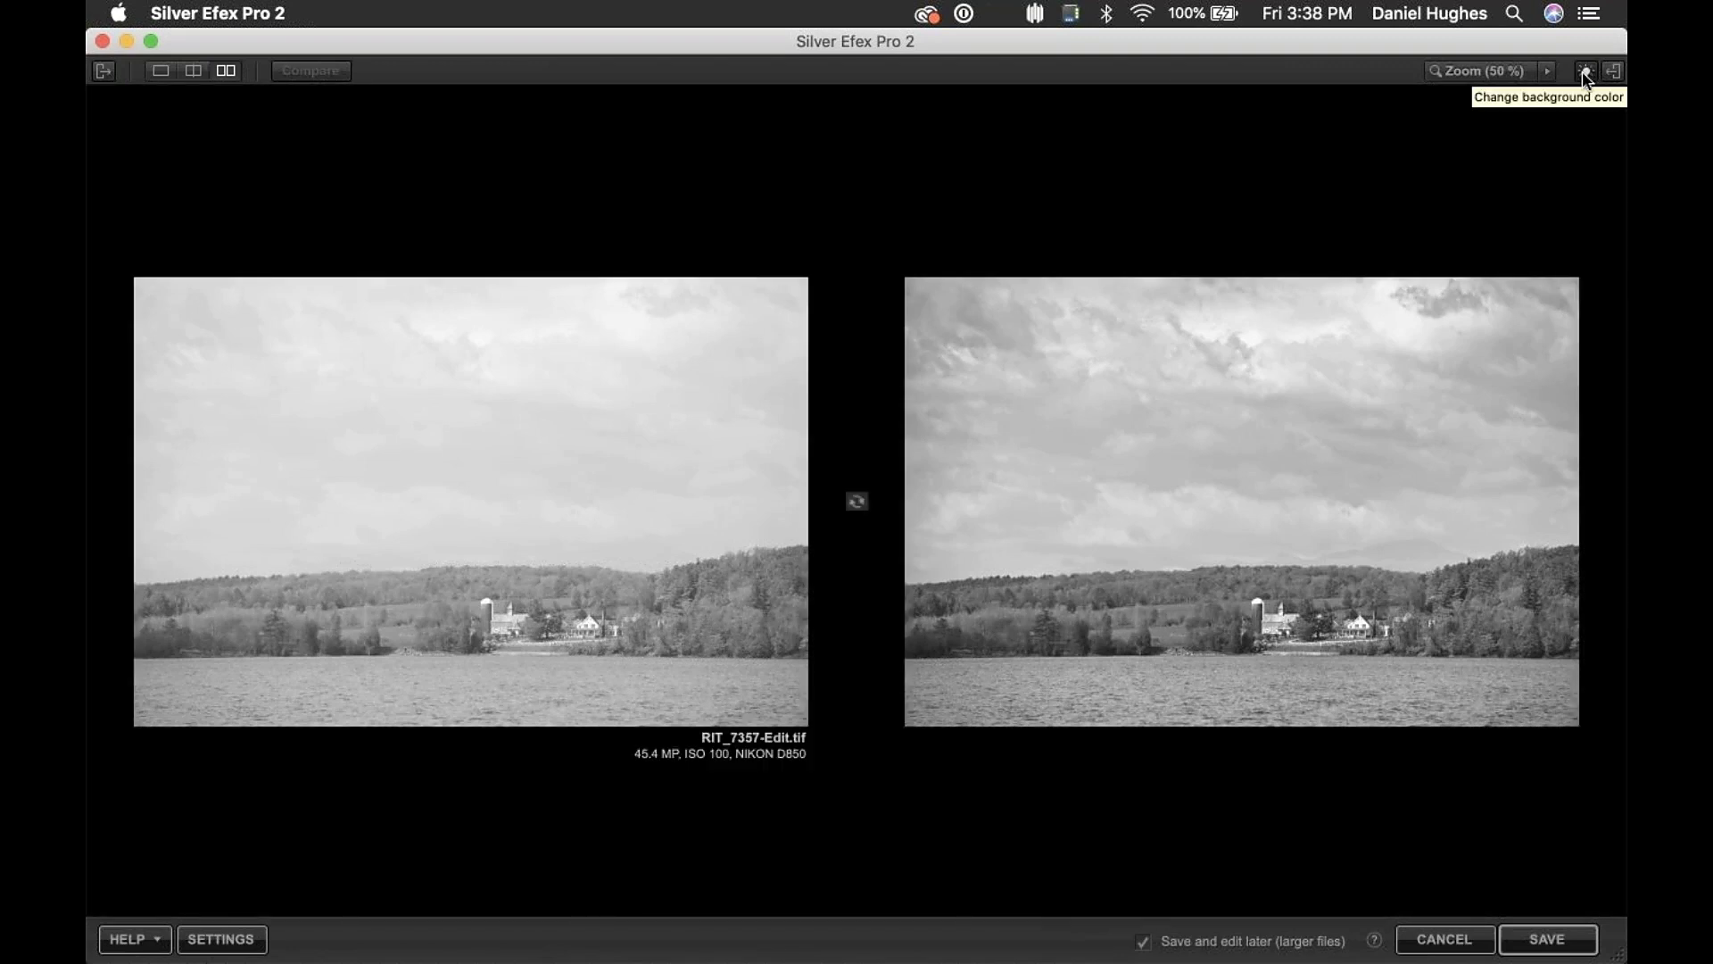
{"action": "left_click", "coordinate": [1587, 79]}
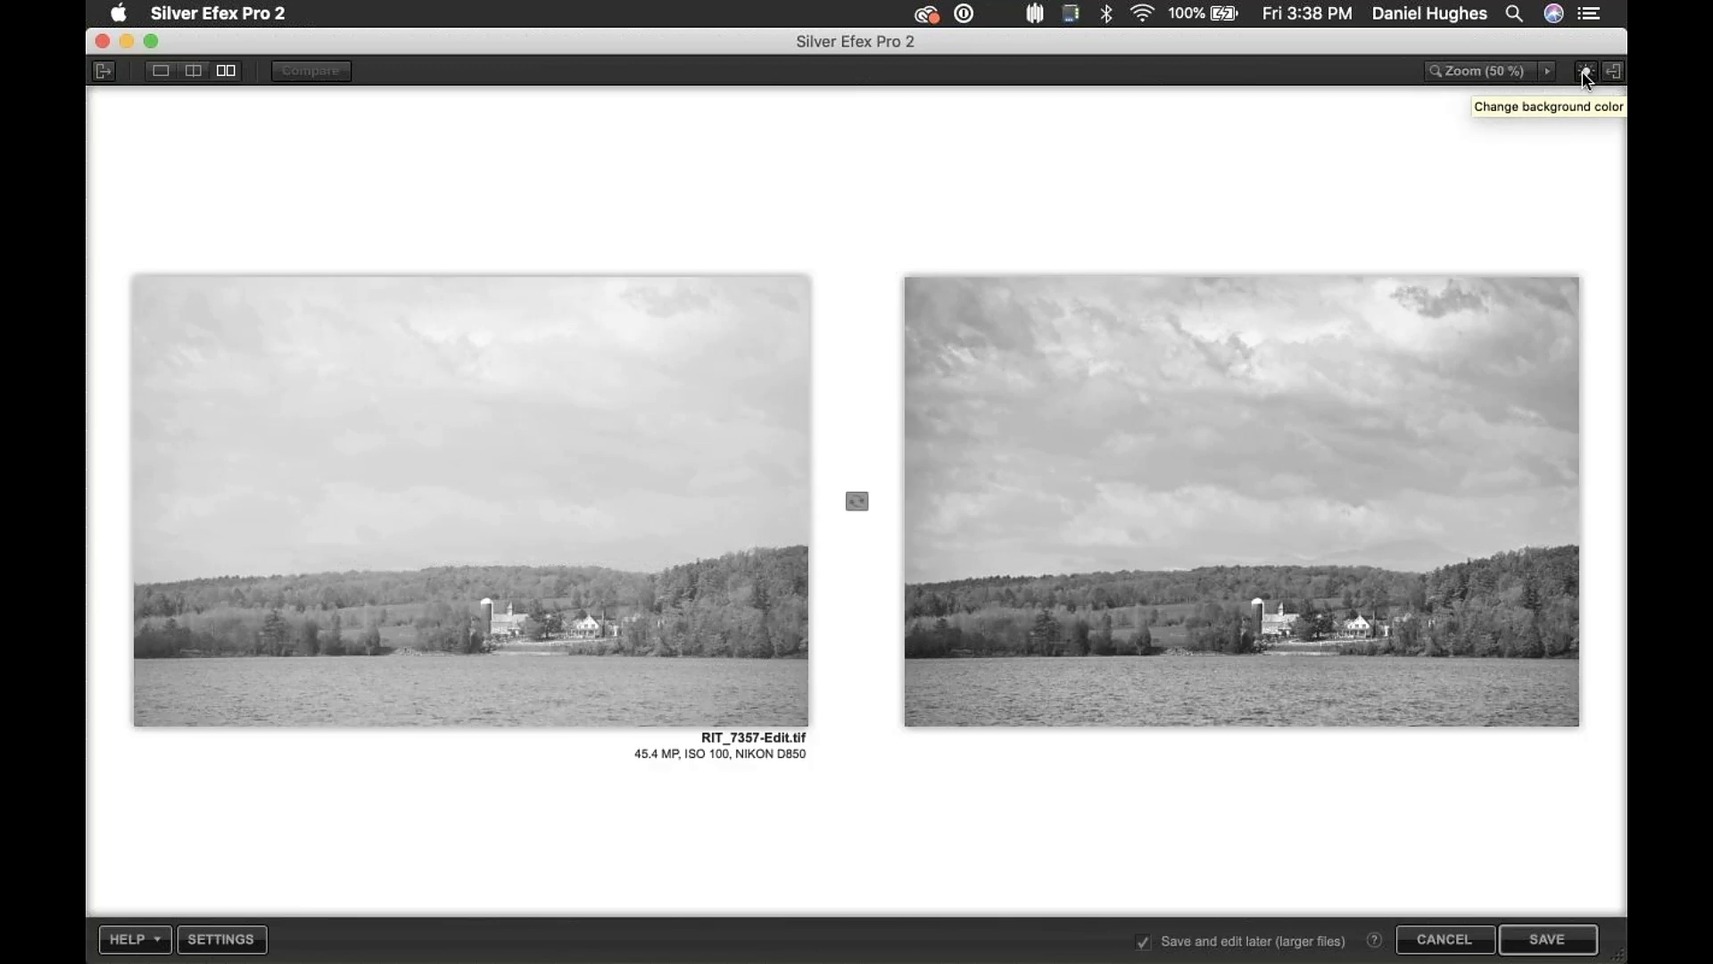
{"action": "left_click", "coordinate": [1586, 77]}
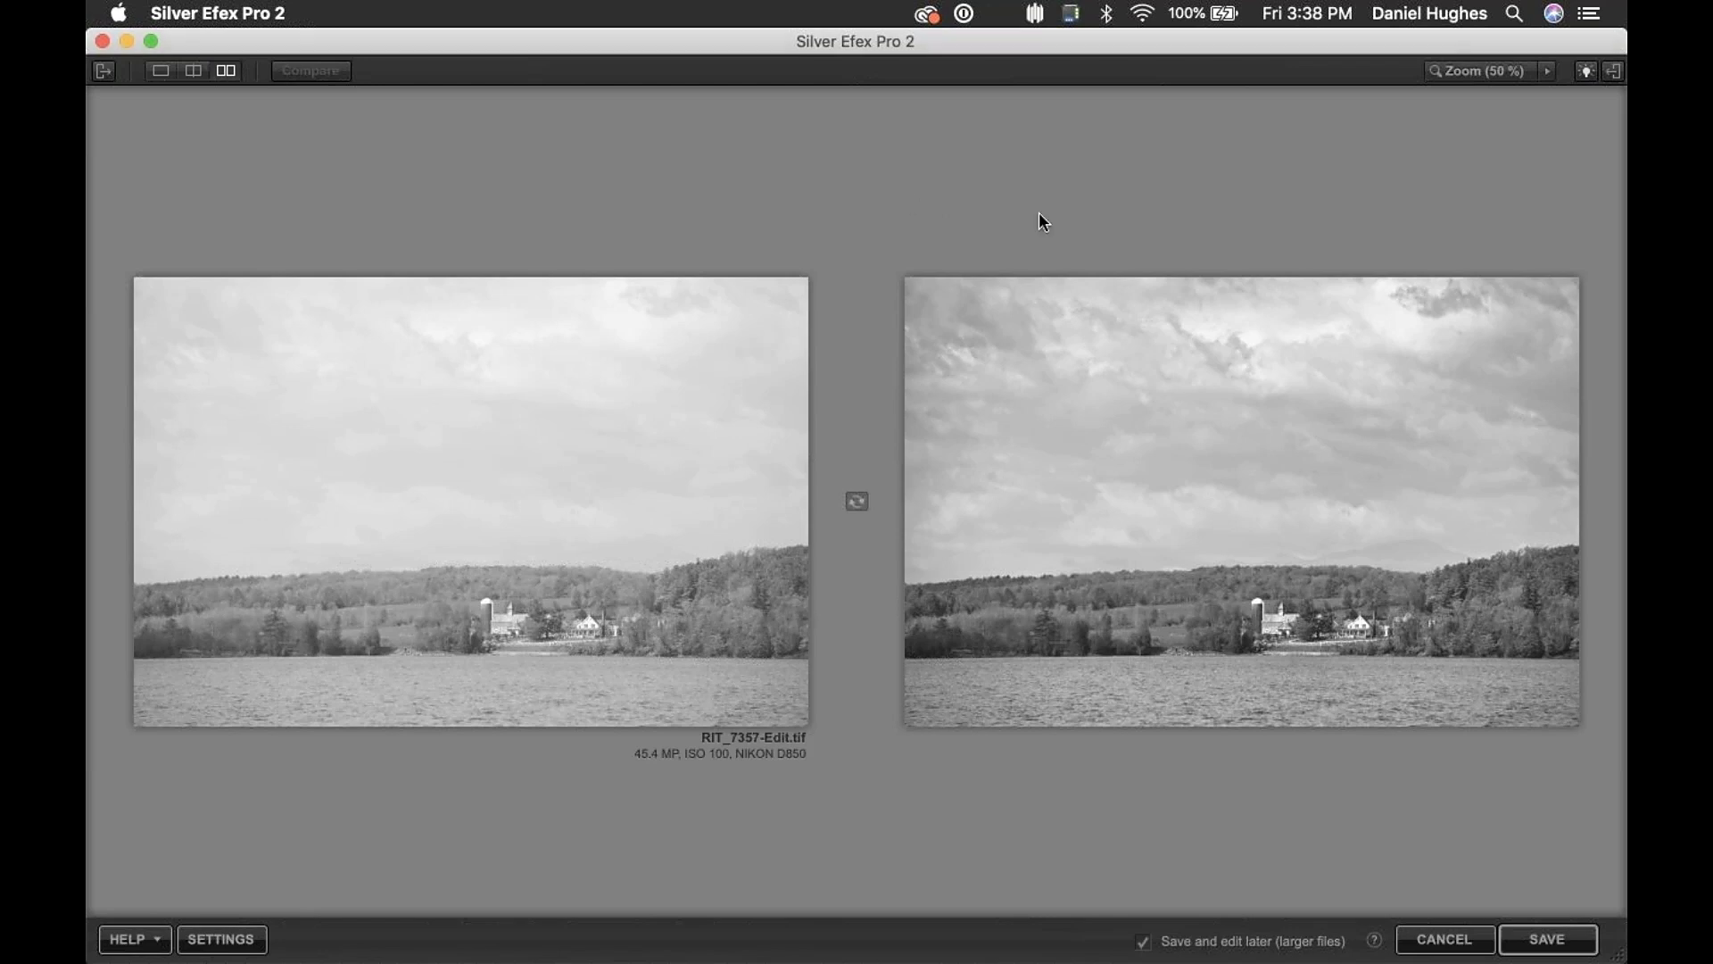
{"action": "left_click", "coordinate": [1585, 75]}
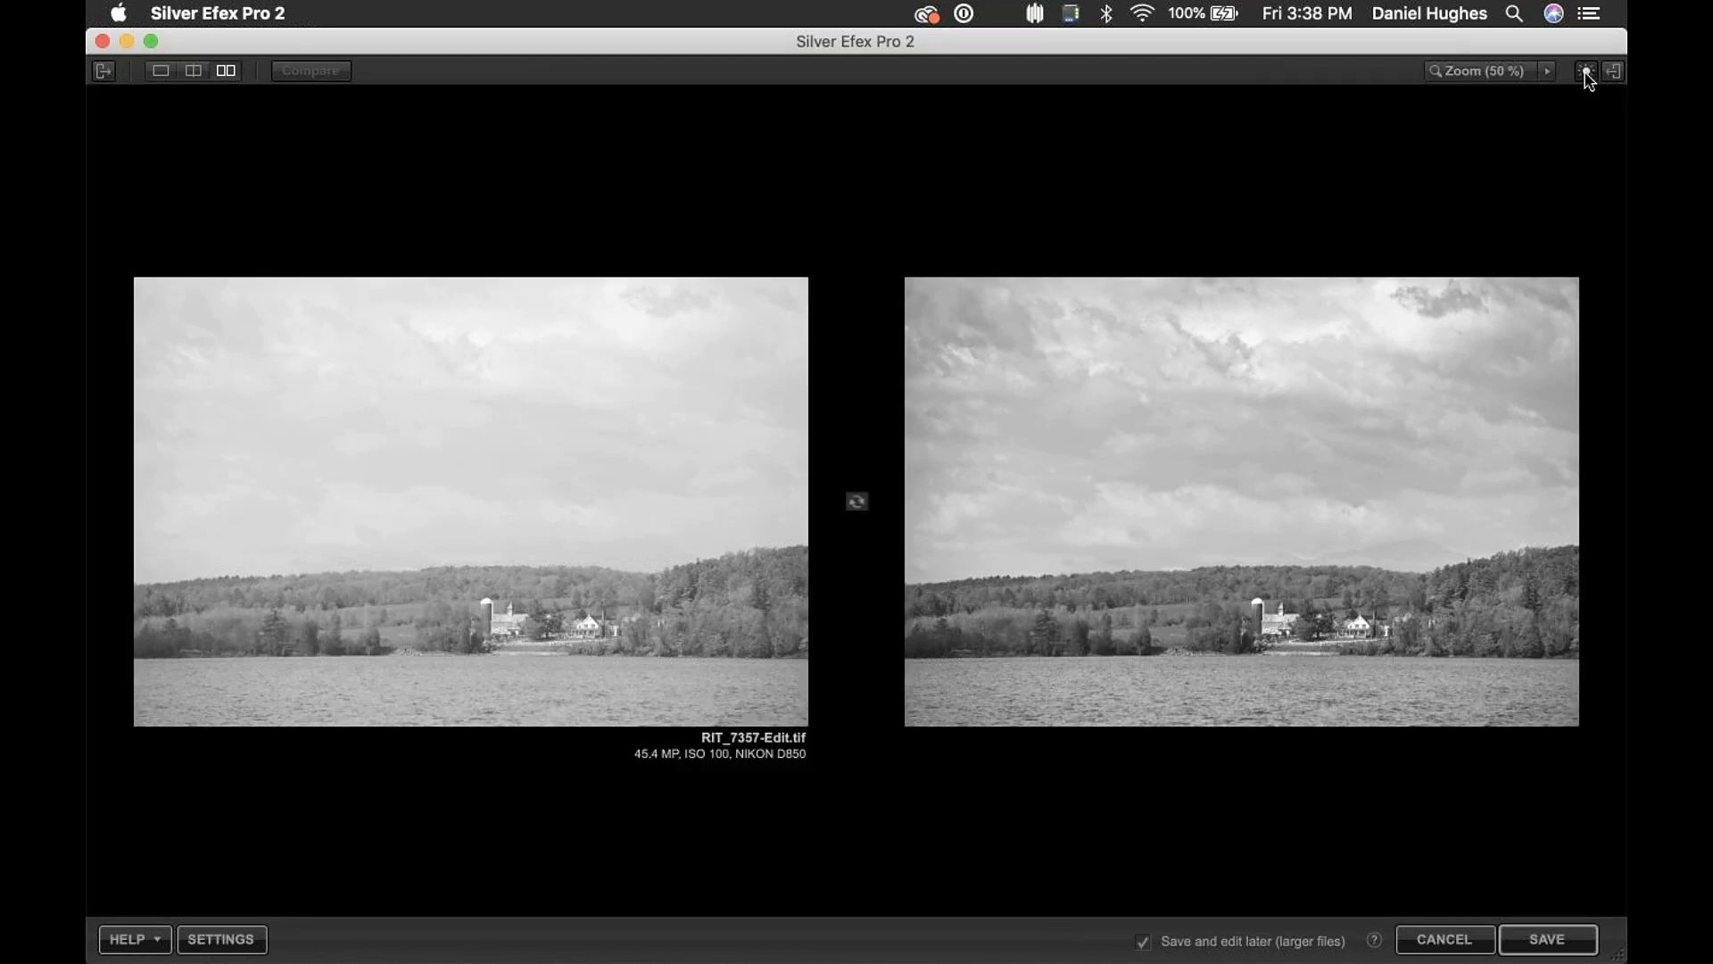
{"action": "left_click", "coordinate": [1587, 76]}
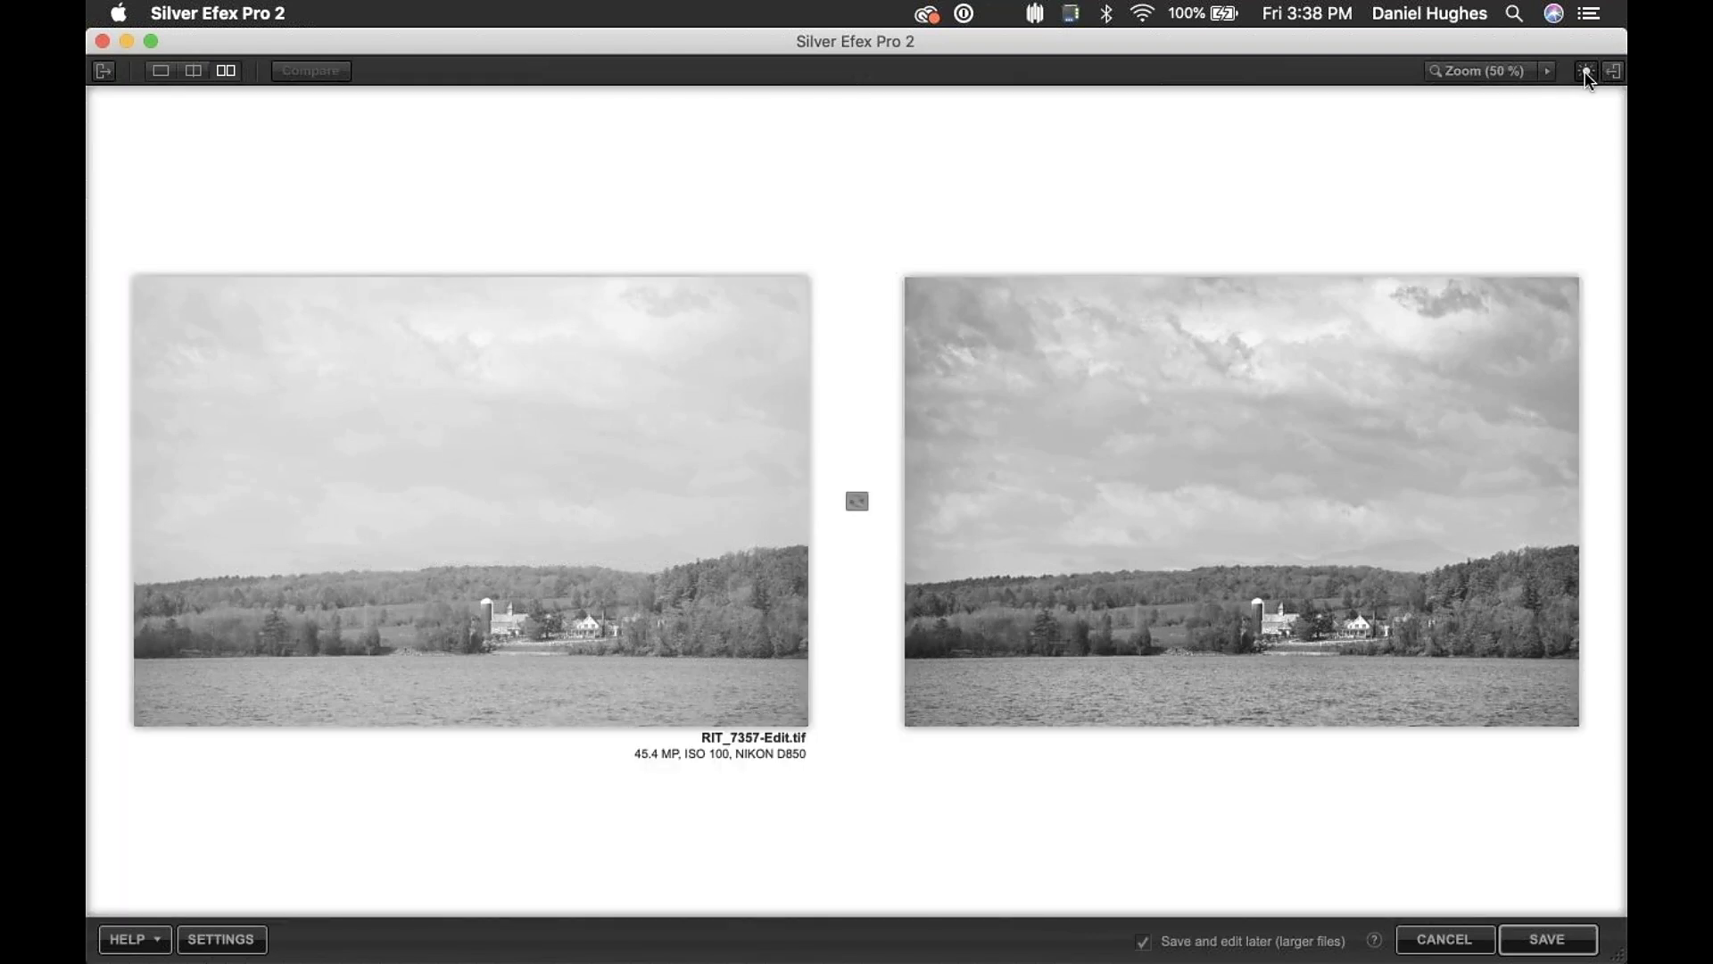
{"action": "left_click", "coordinate": [1587, 77]}
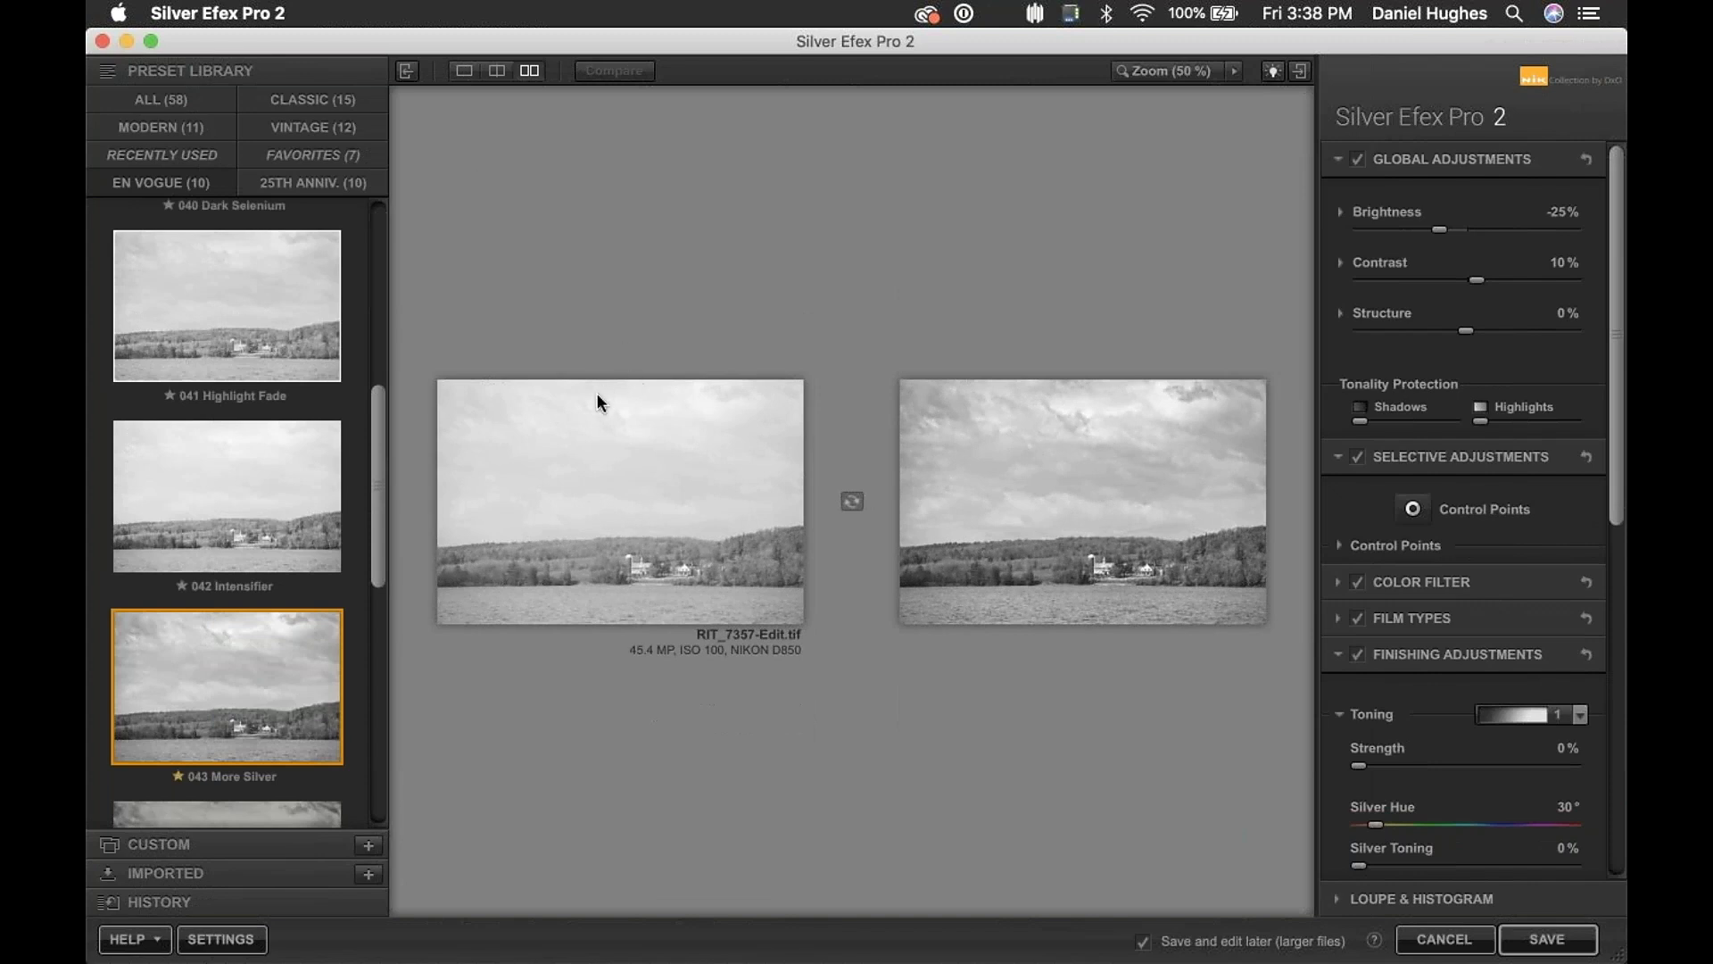
- Return to the single image view, hide the preset library and collapse the global adjustments
{"action": "left_click", "coordinate": [465, 73]}
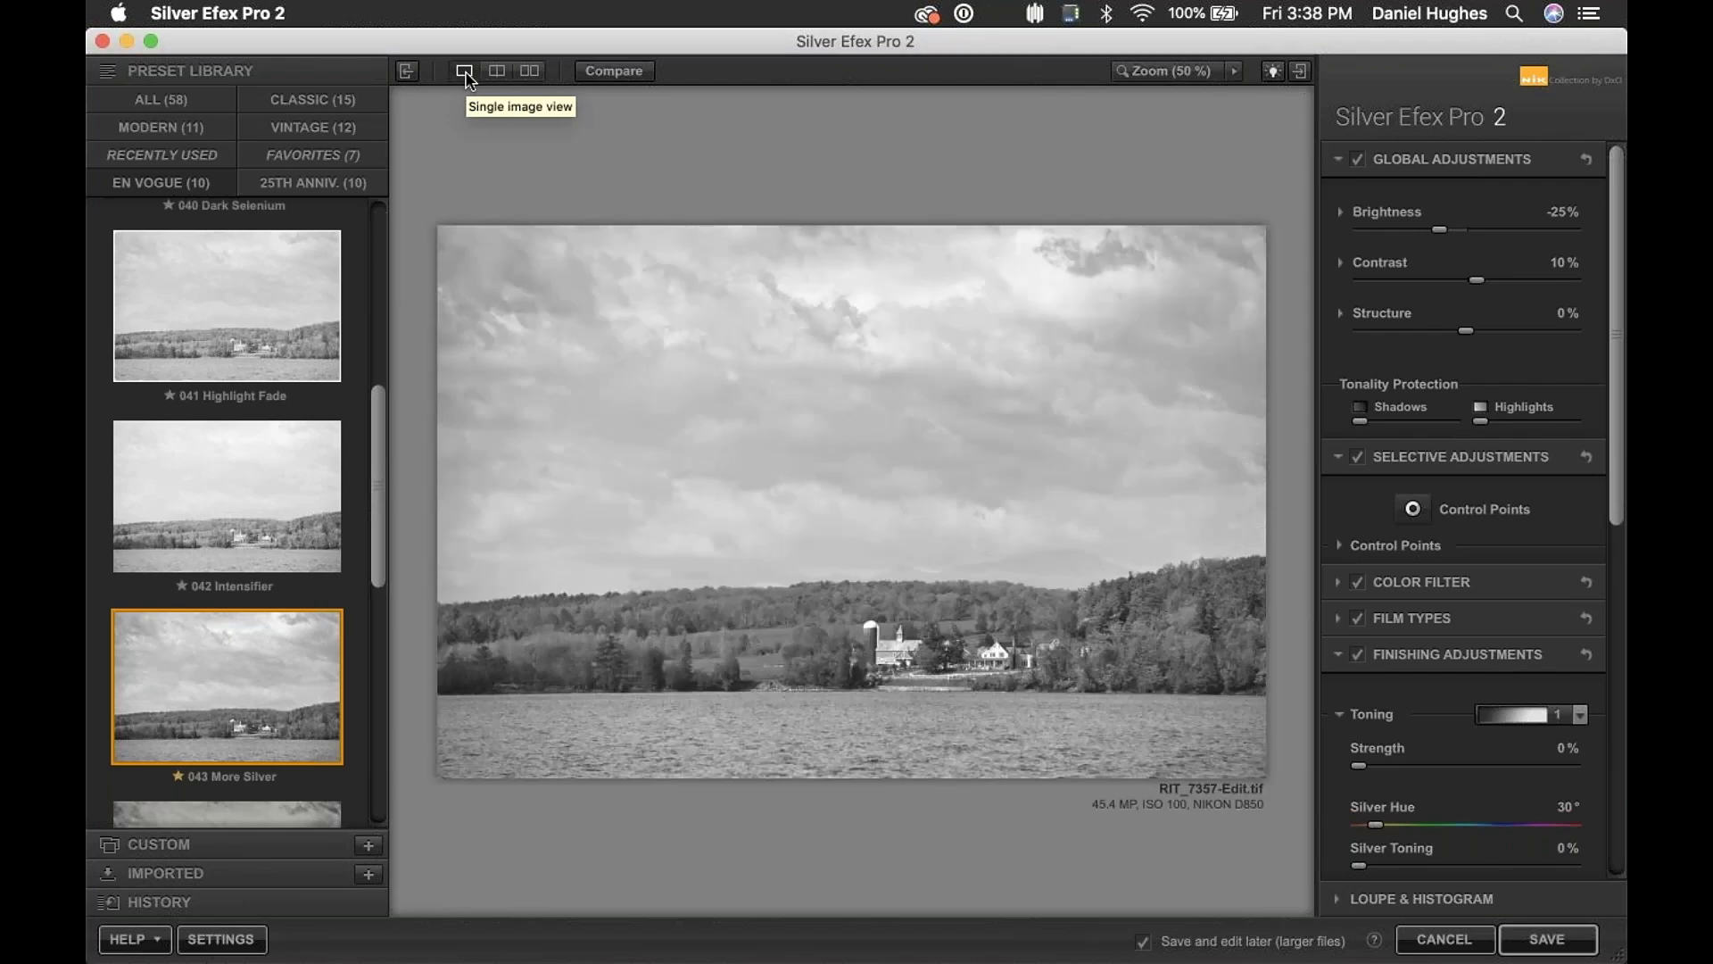
{"action": "left_click", "coordinate": [406, 72]}
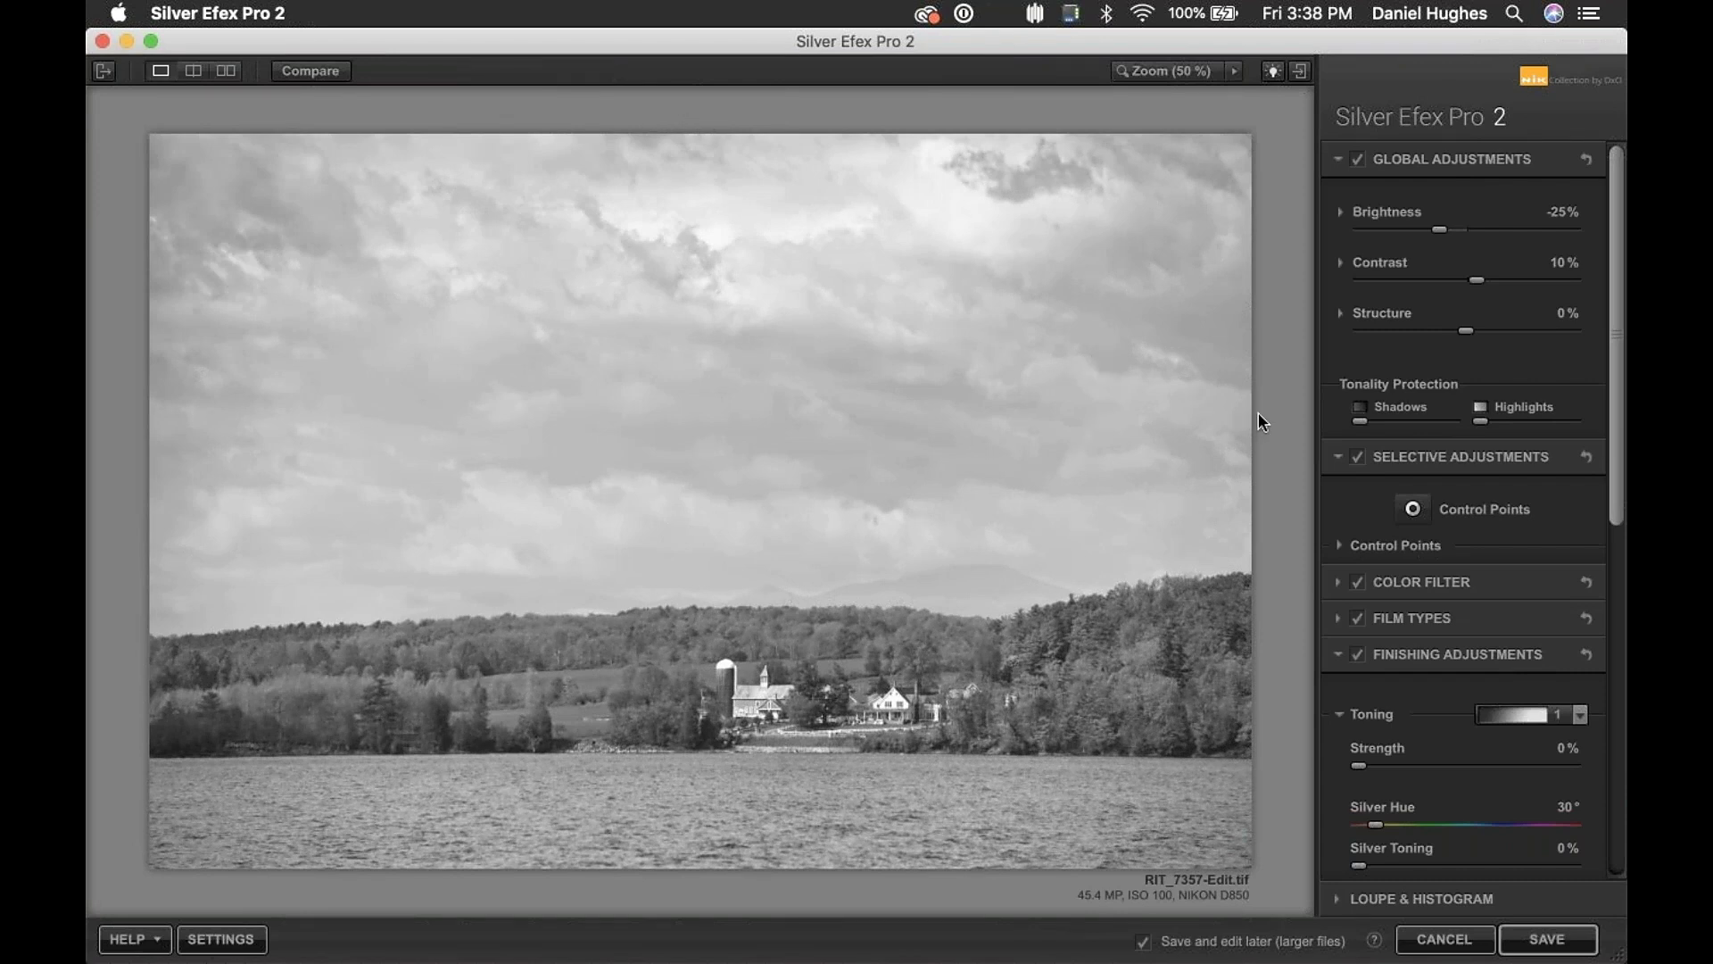
{"action": "left_click", "coordinate": [1401, 157]}
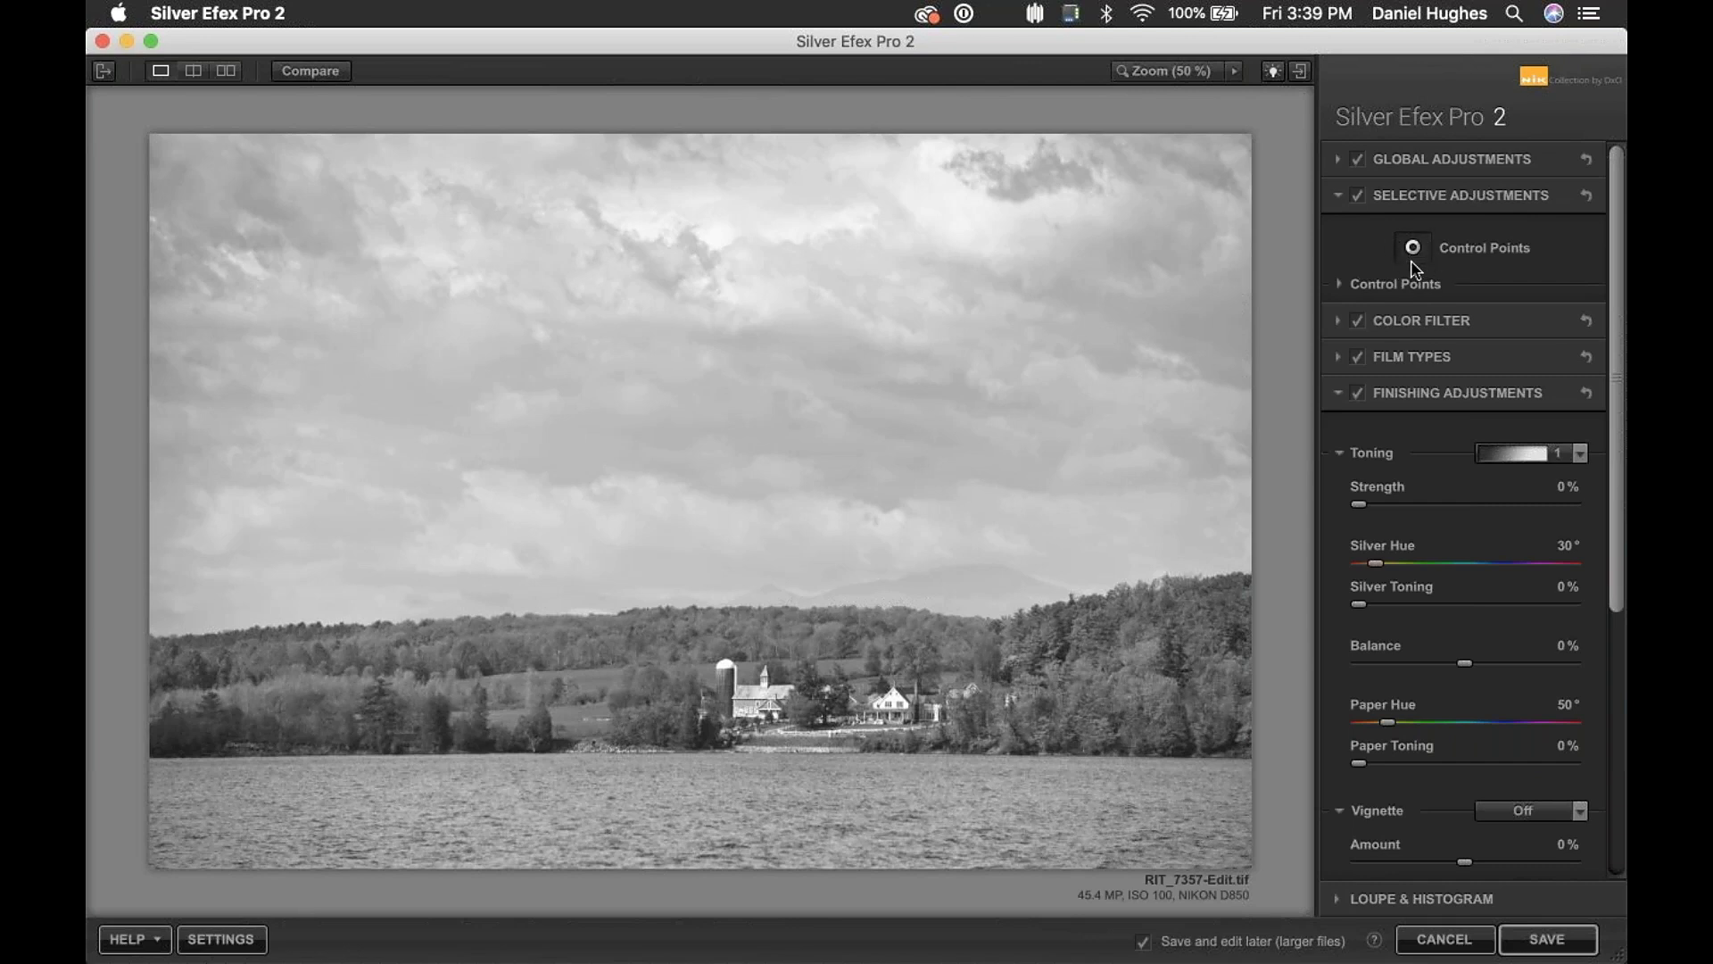
- Add a control point in the sky's upper-right clouds, enlarge its area, lower its brightness and raise its contrast and structure
{"action": "left_click", "coordinate": [1412, 259]}
{"action": "left_click", "coordinate": [1066, 273]}
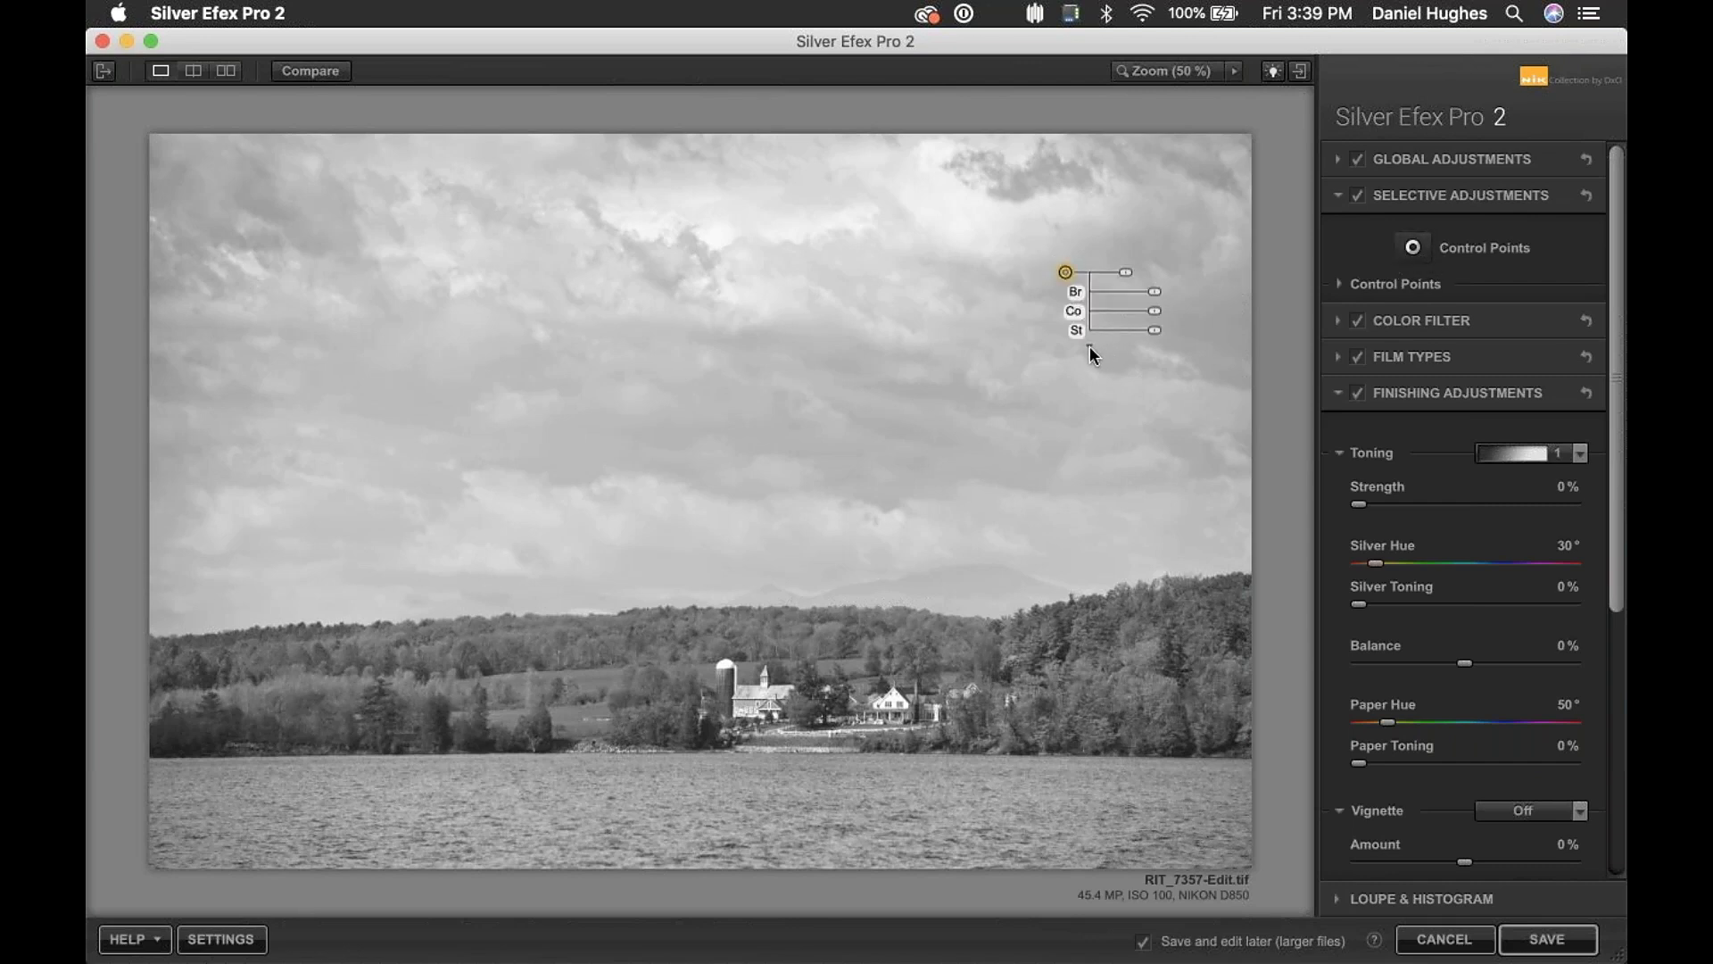
{"action": "left_click_drag", "start_coordinate": [1125, 272], "coordinate": [1265, 345]}
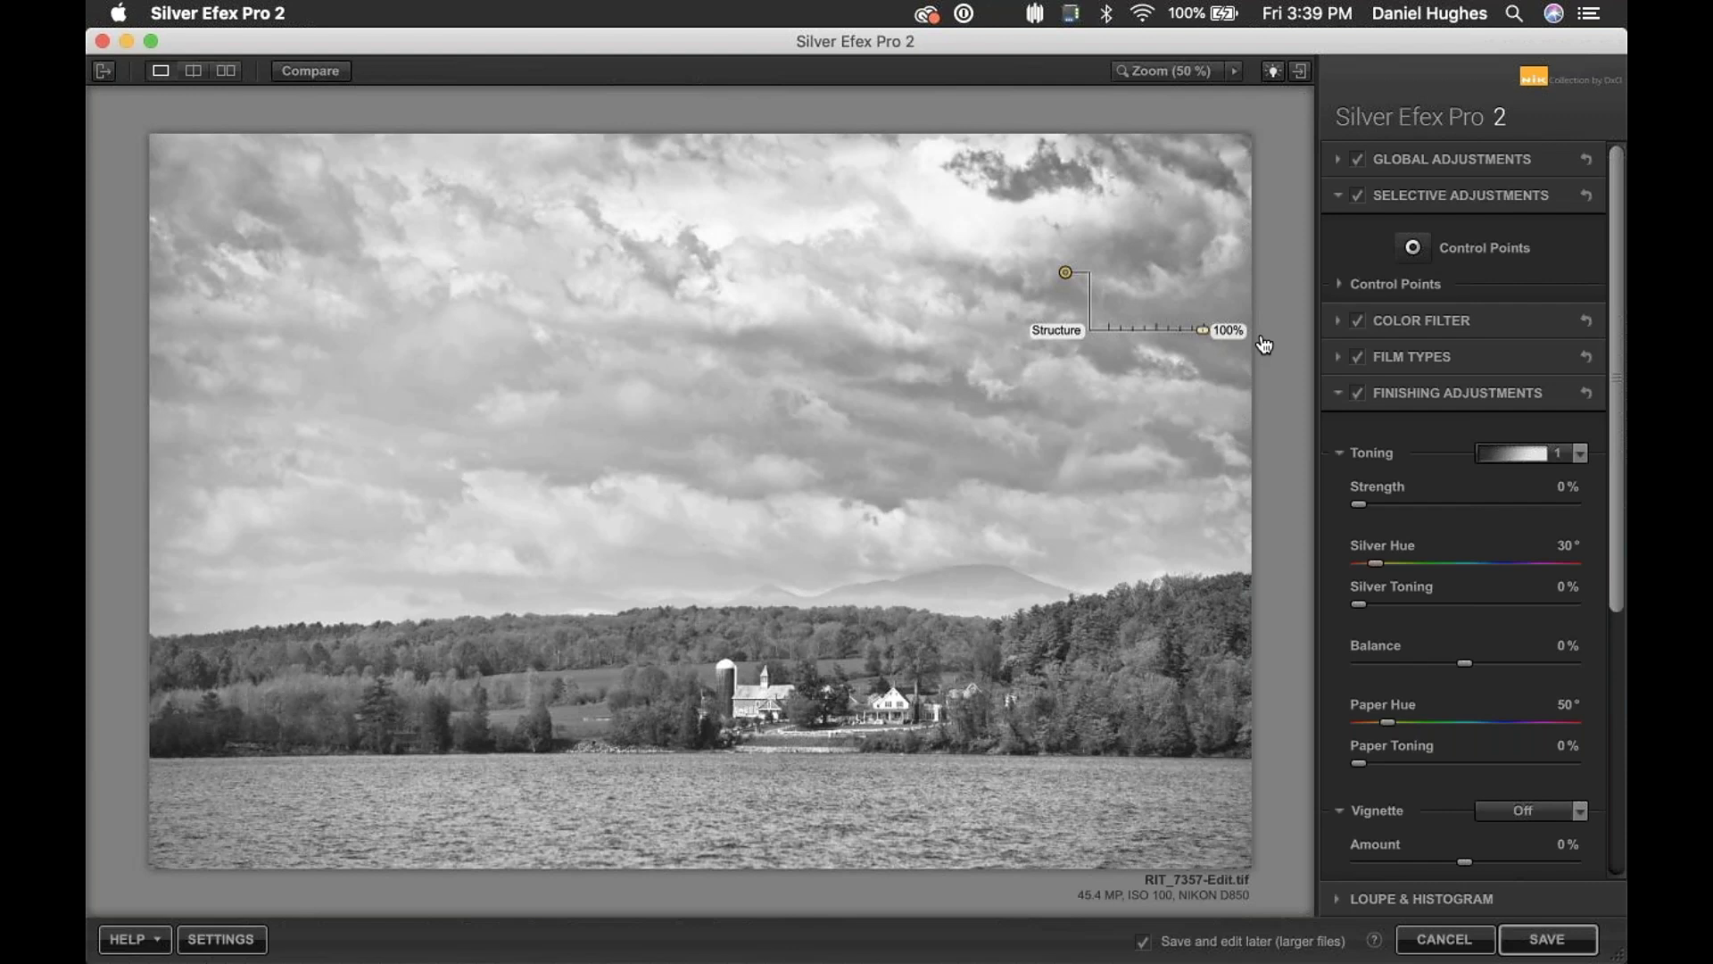
{"action": "left_click_drag", "start_coordinate": [1264, 346], "coordinate": [1183, 337]}
- Shift the sky control point slightly right and place duplicates of it in the middle and left clouds
{"action": "left_click_drag", "start_coordinate": [1066, 277], "coordinate": [1110, 283]}
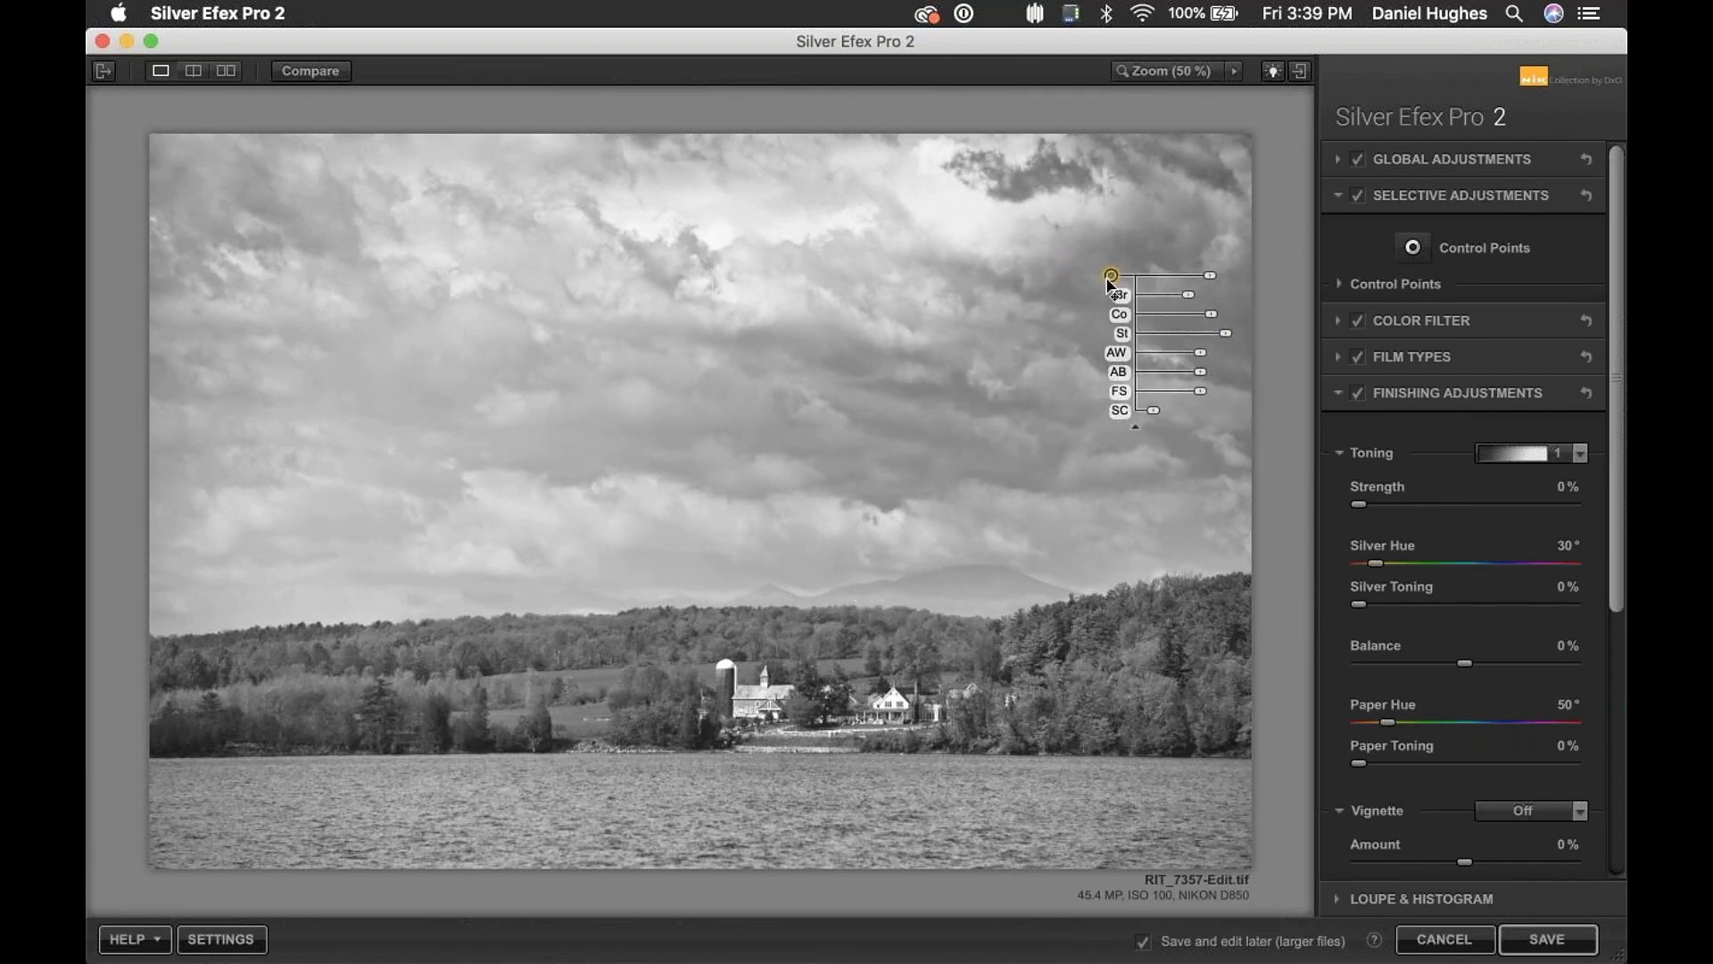
{"action": "left_click_drag", "start_coordinate": [1110, 278], "coordinate": [322, 275]}
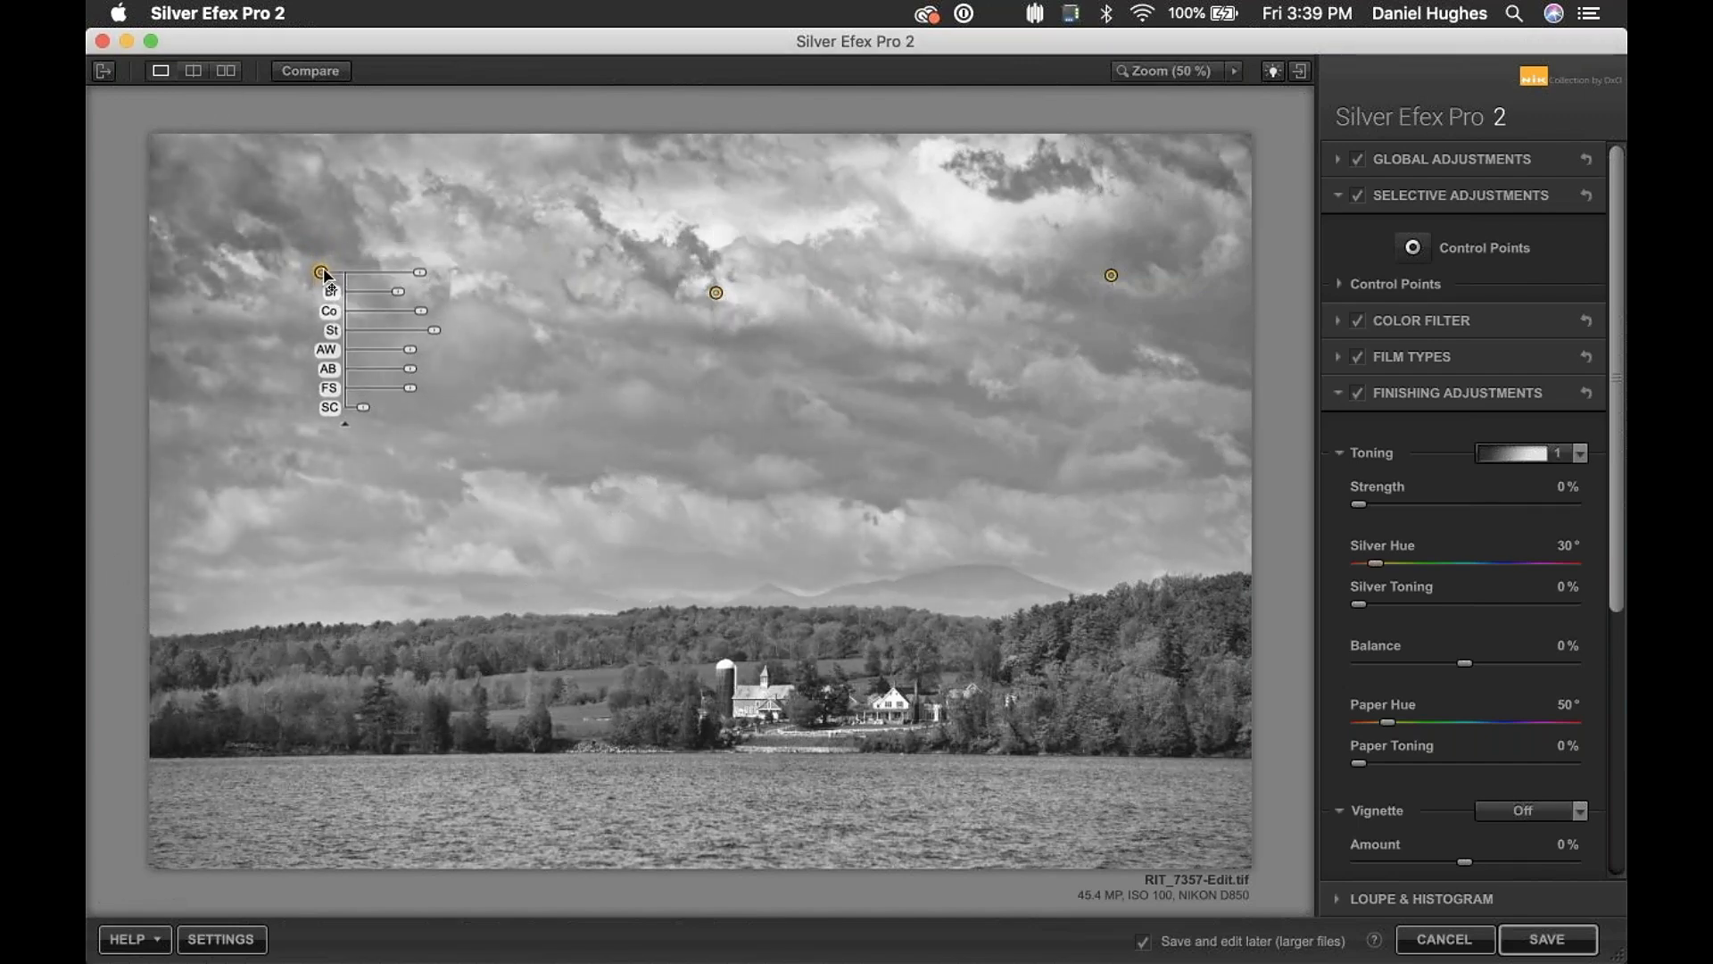
{"action": "left_click", "coordinate": [665, 381]}
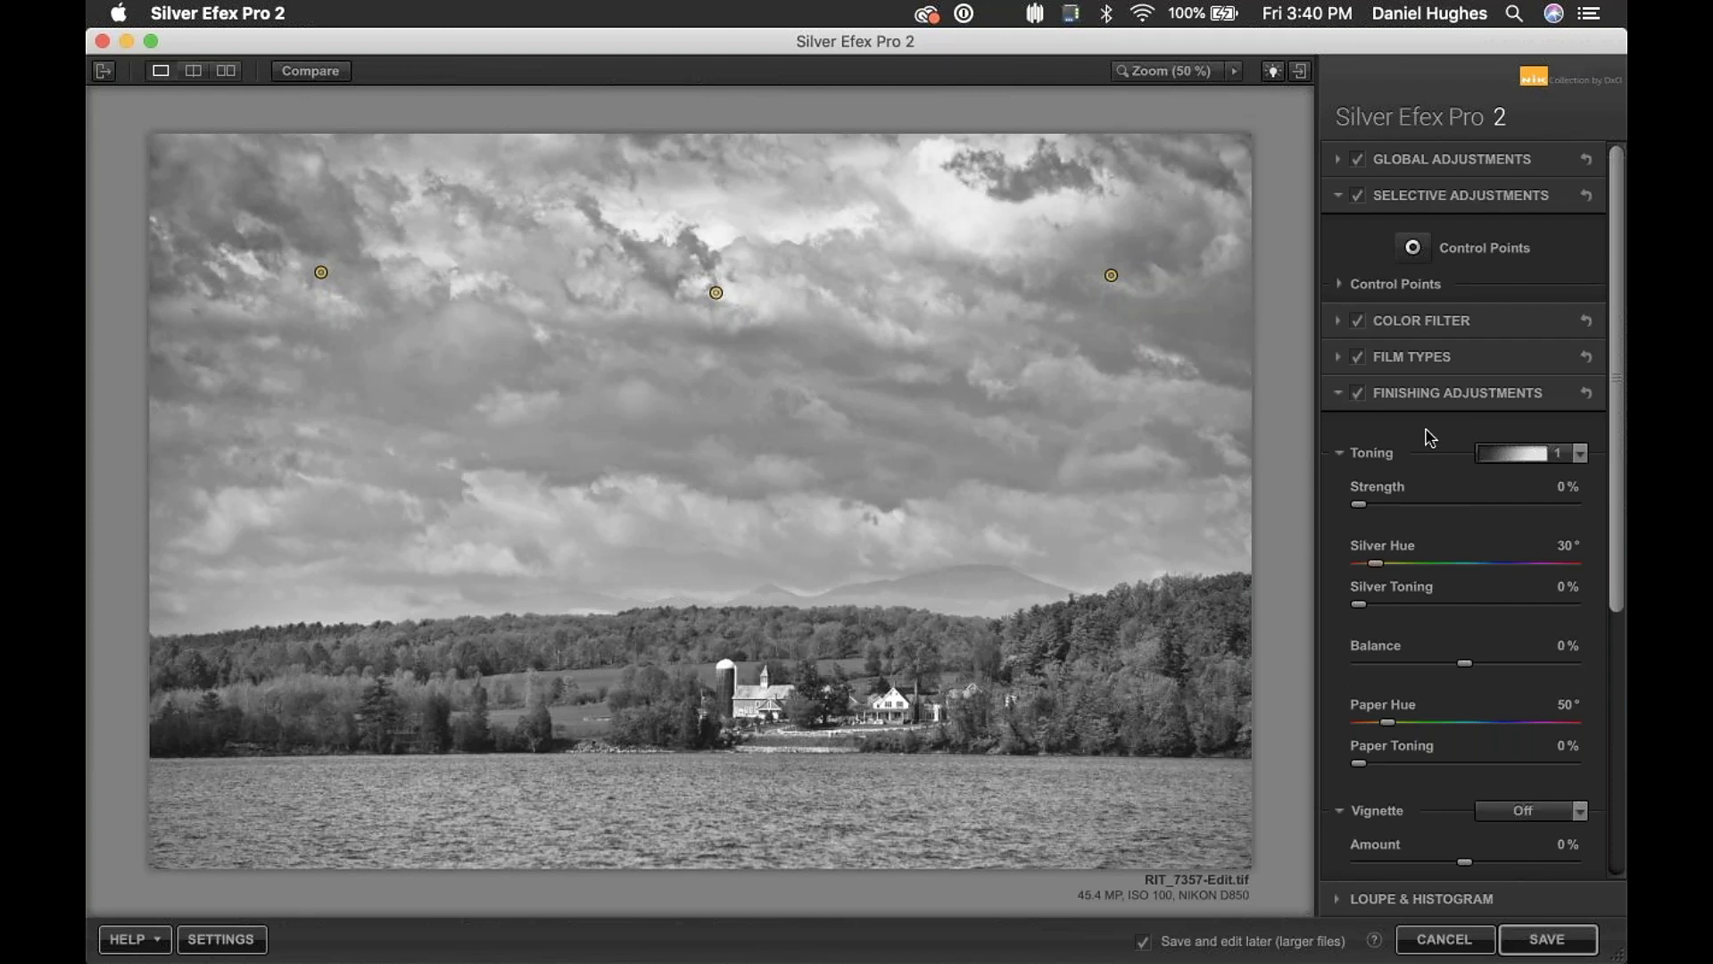
- Collapse the finishing adjustments and add a control point on the trees near the photo's right edge
{"action": "left_click", "coordinate": [1427, 395]}
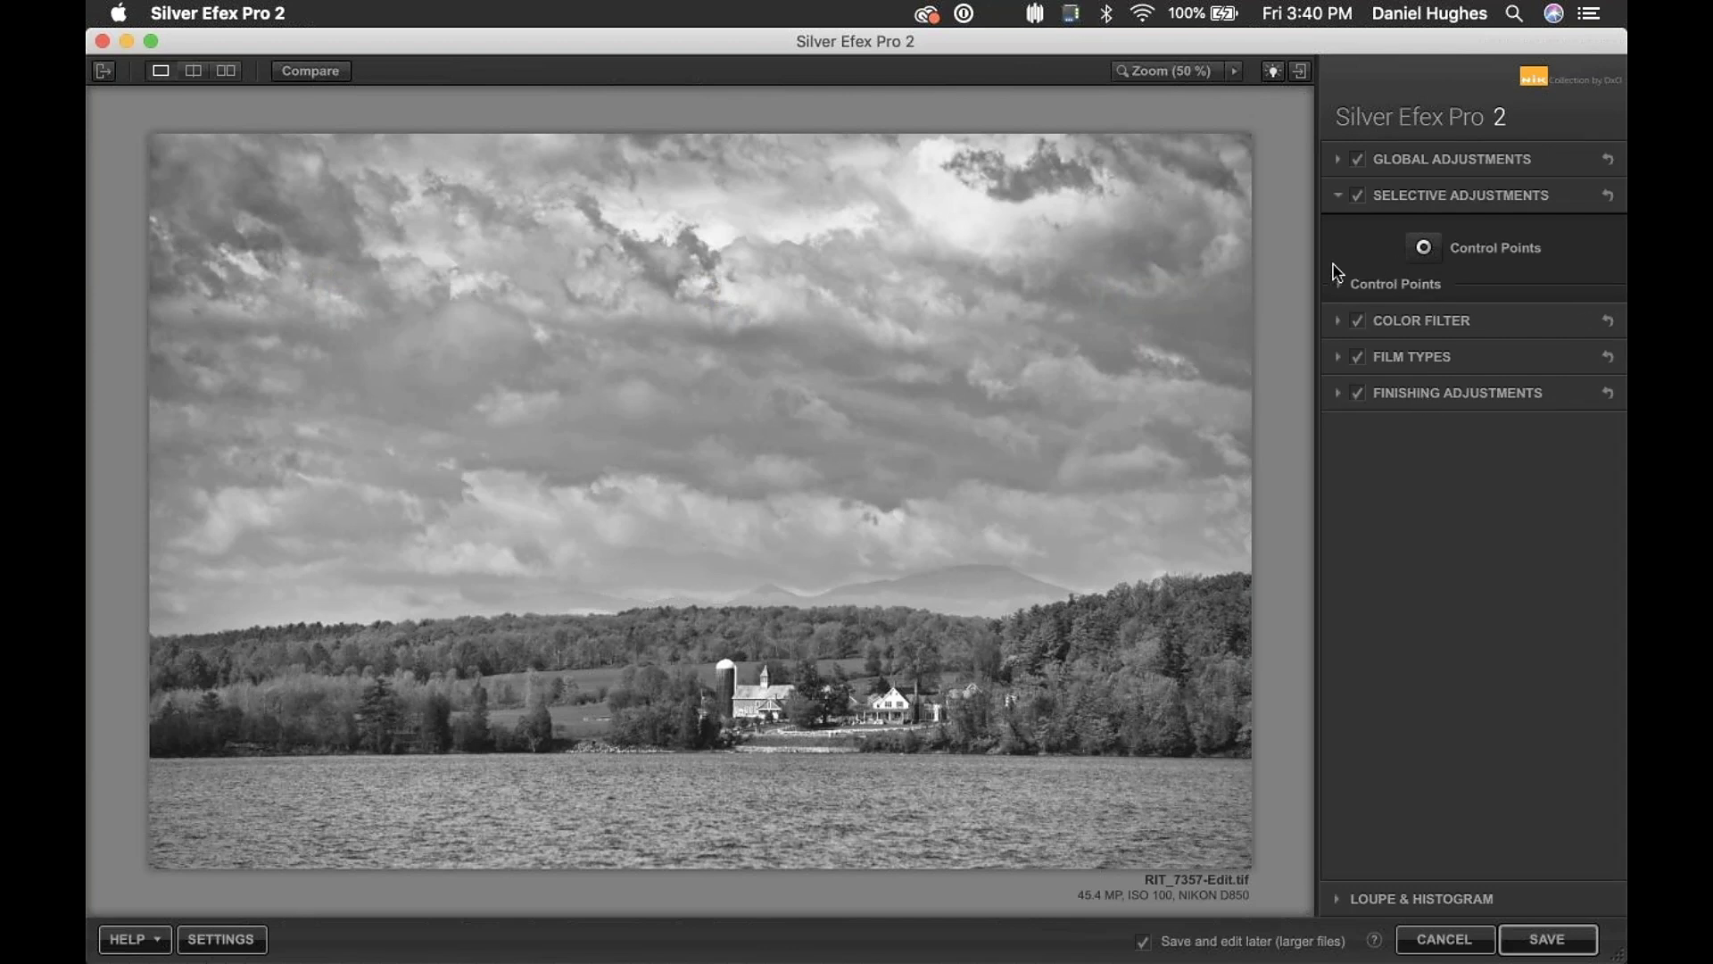
{"action": "left_click", "coordinate": [1423, 247]}
{"action": "left_click", "coordinate": [1423, 247]}
{"action": "left_click", "coordinate": [1181, 653]}
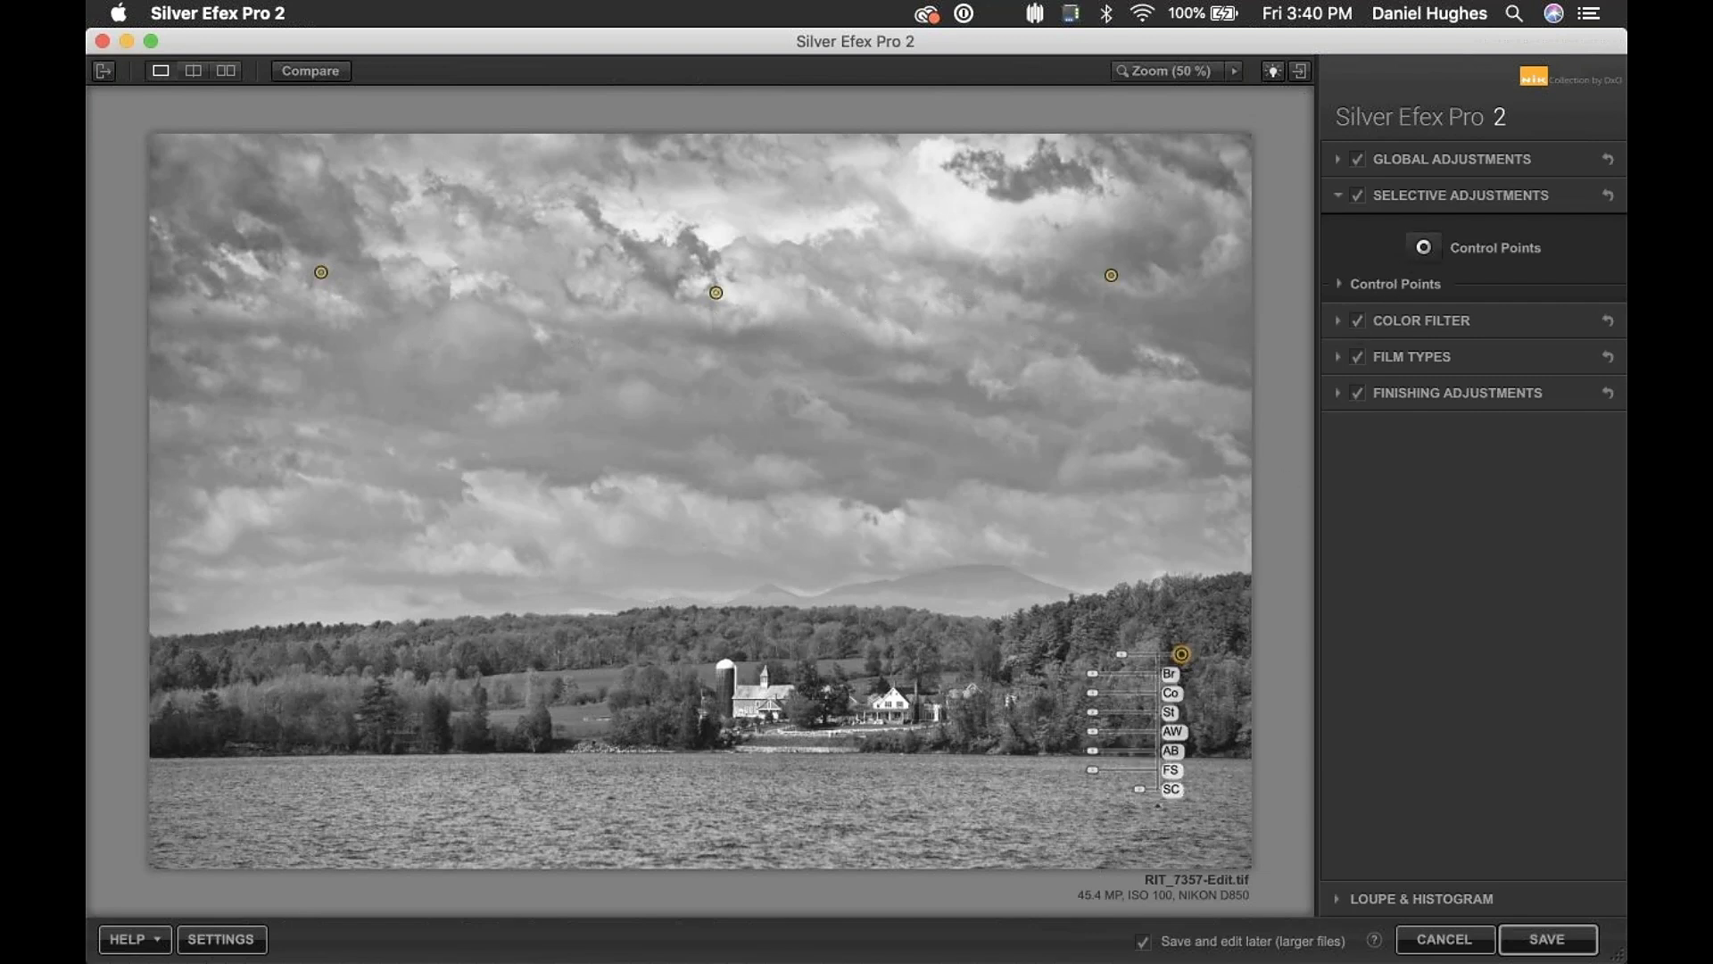
- Duplicate the right-edge tree control point onto the trees on the far-left hillside and slightly lower the copy's brightness
{"action": "left_click_drag", "start_coordinate": [1189, 658], "coordinate": [251, 661]}
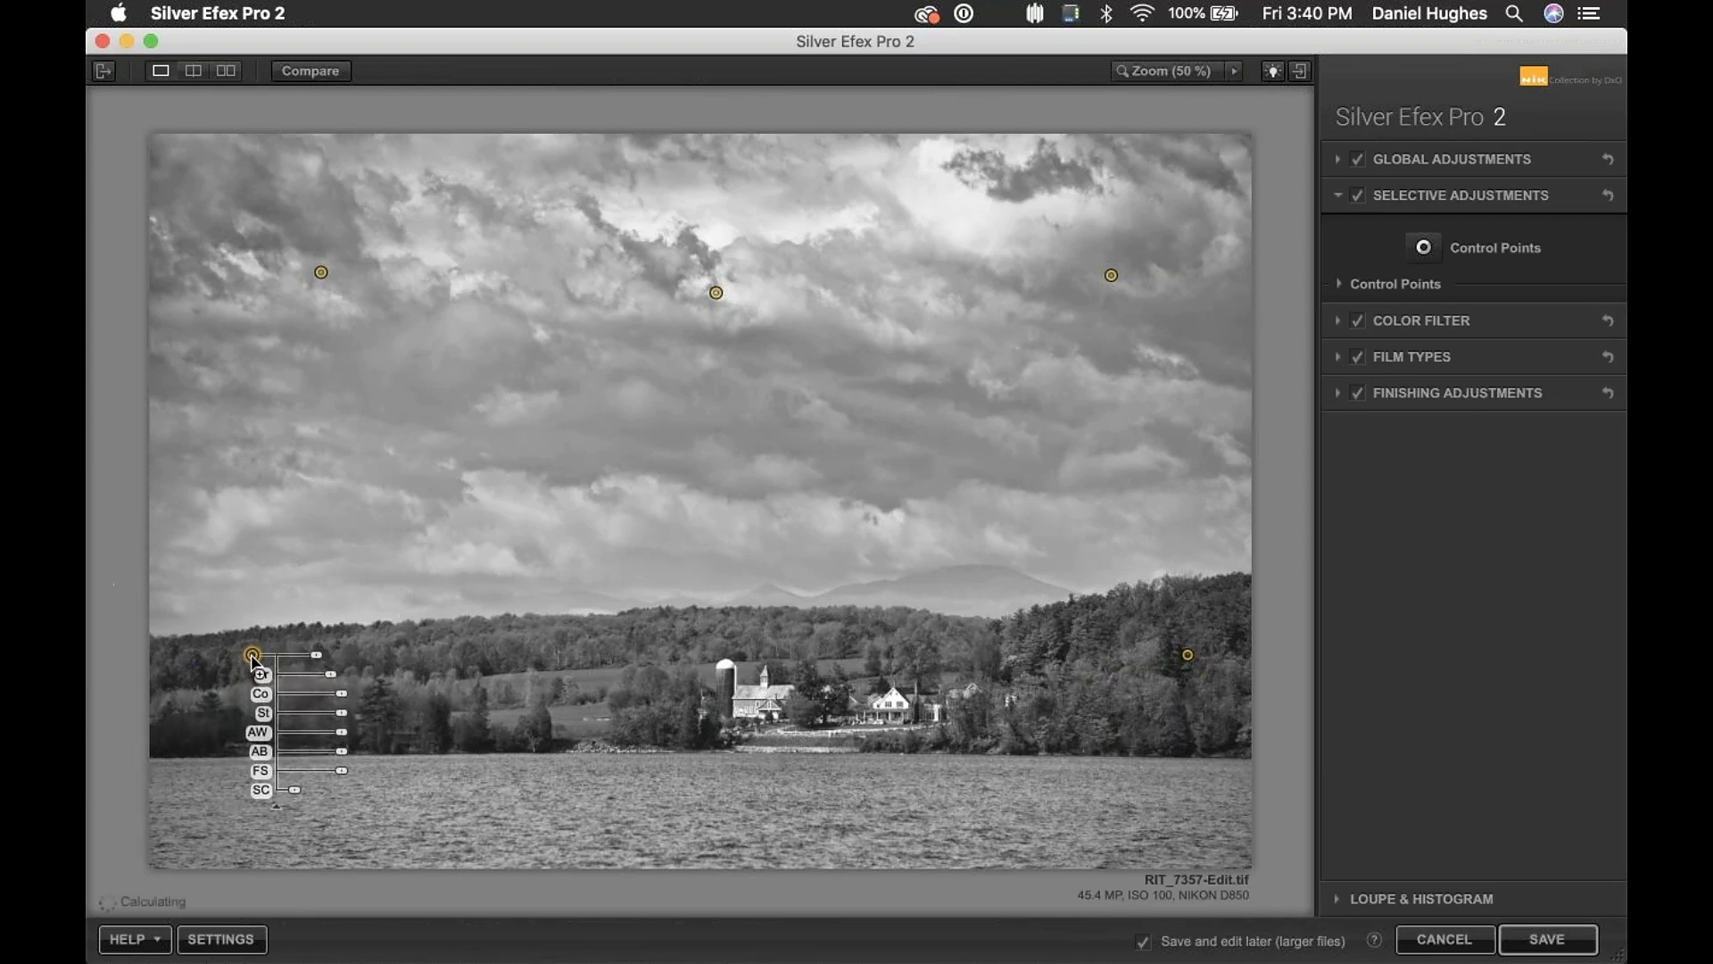
{"action": "left_click", "coordinate": [203, 661]}
{"action": "left_click", "coordinate": [252, 655]}
{"action": "left_click_drag", "start_coordinate": [330, 674], "coordinate": [328, 681]}
{"action": "left_click", "coordinate": [348, 650]}
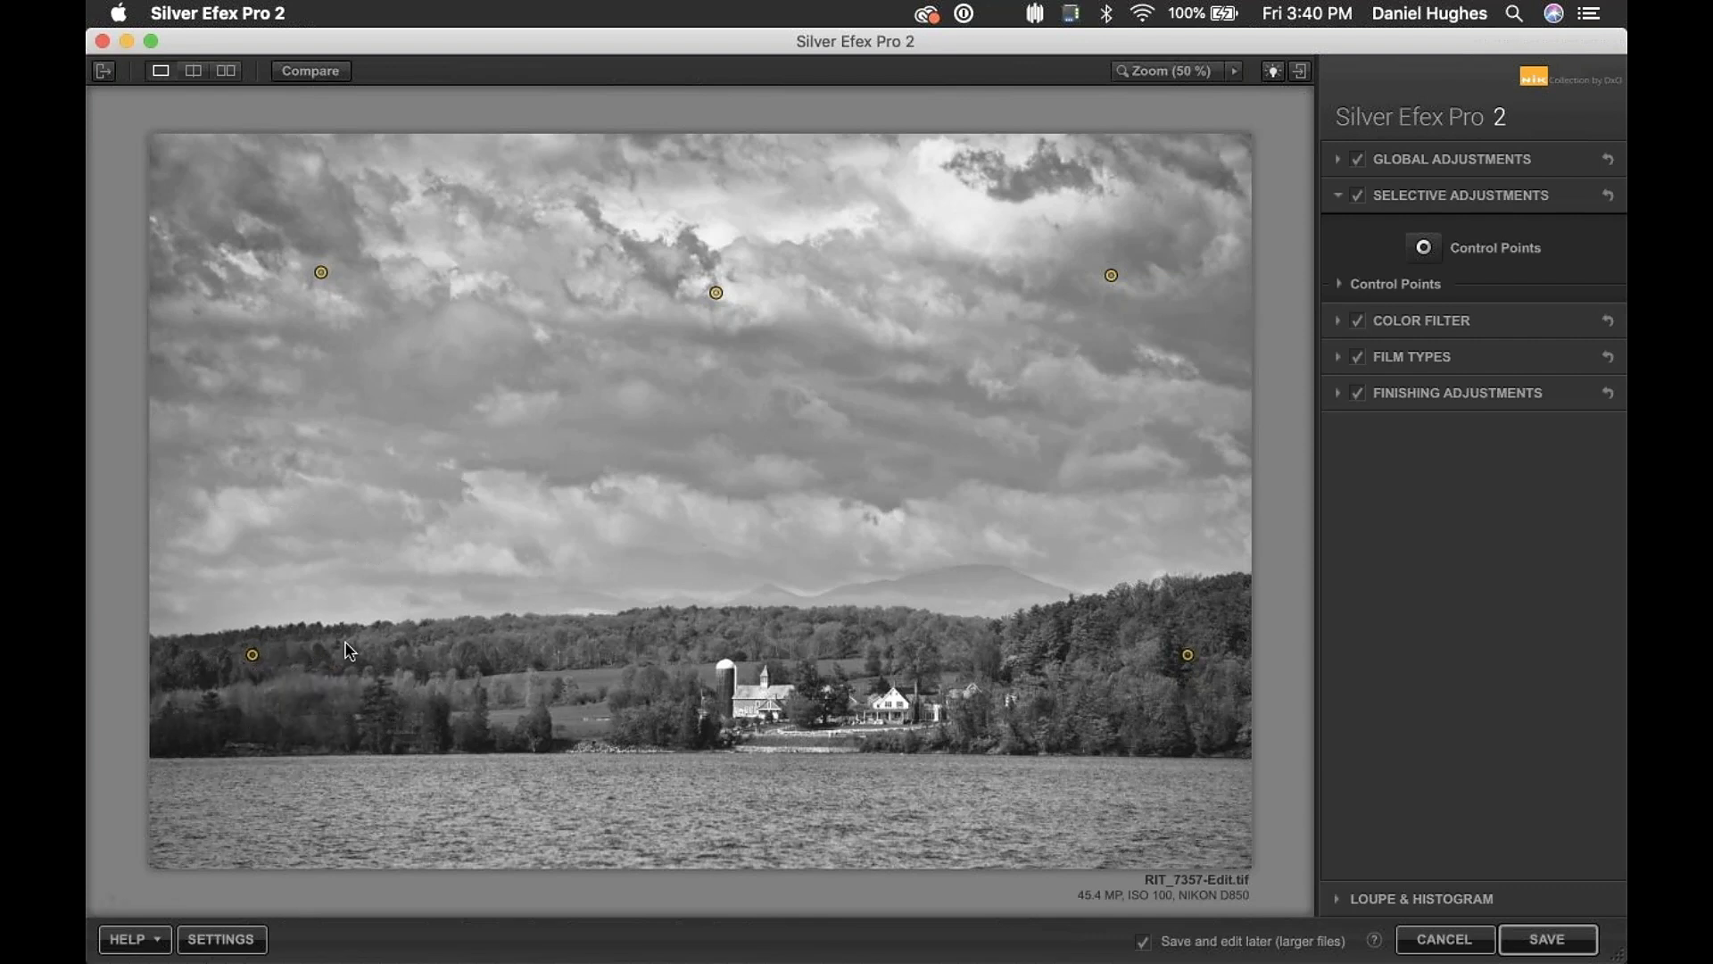
- Add a brightened control point with a 16% area on the pale left trees, duplicate it to the right, and place two more hillside point copies
{"action": "left_click", "coordinate": [245, 693]}
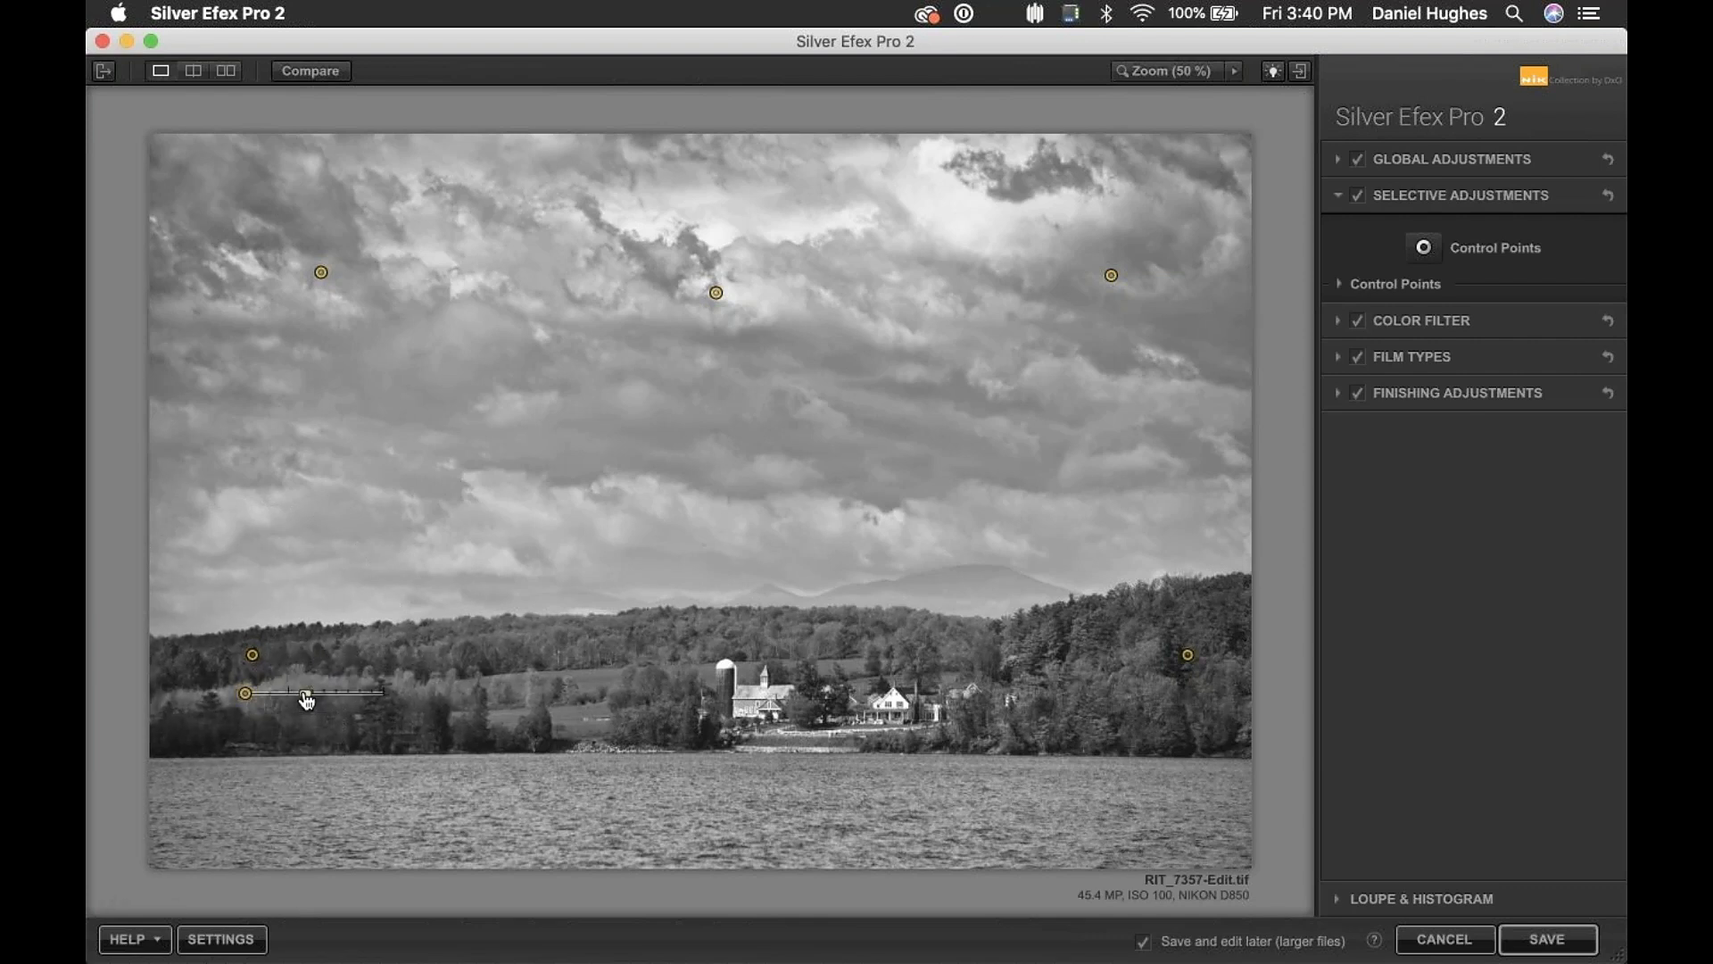
{"action": "left_click_drag", "start_coordinate": [334, 713], "coordinate": [347, 724]}
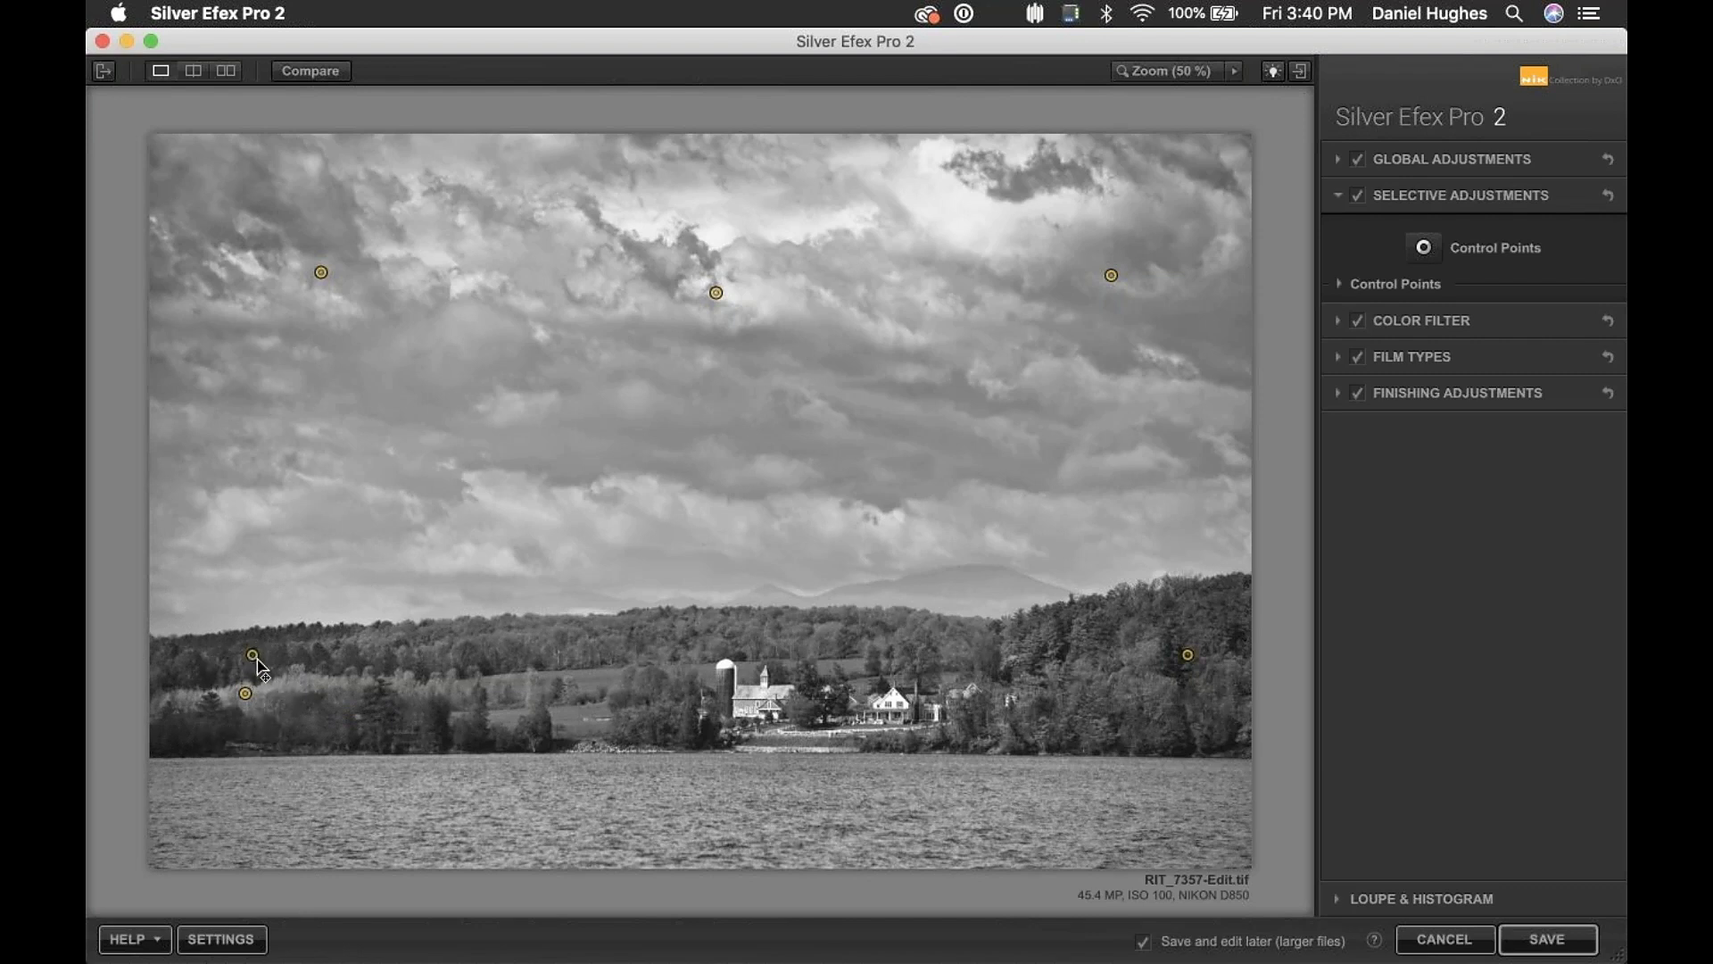
{"action": "left_click", "coordinate": [255, 660]}
{"action": "mouse_move", "coordinate": [346, 699]}
{"action": "left_mouse_down"}
{"action": "mouse_move", "coordinate": [410, 696]}
{"action": "mouse_move", "coordinate": [345, 688]}
{"action": "left_mouse_up"}
{"action": "left_click", "coordinate": [196, 722]}
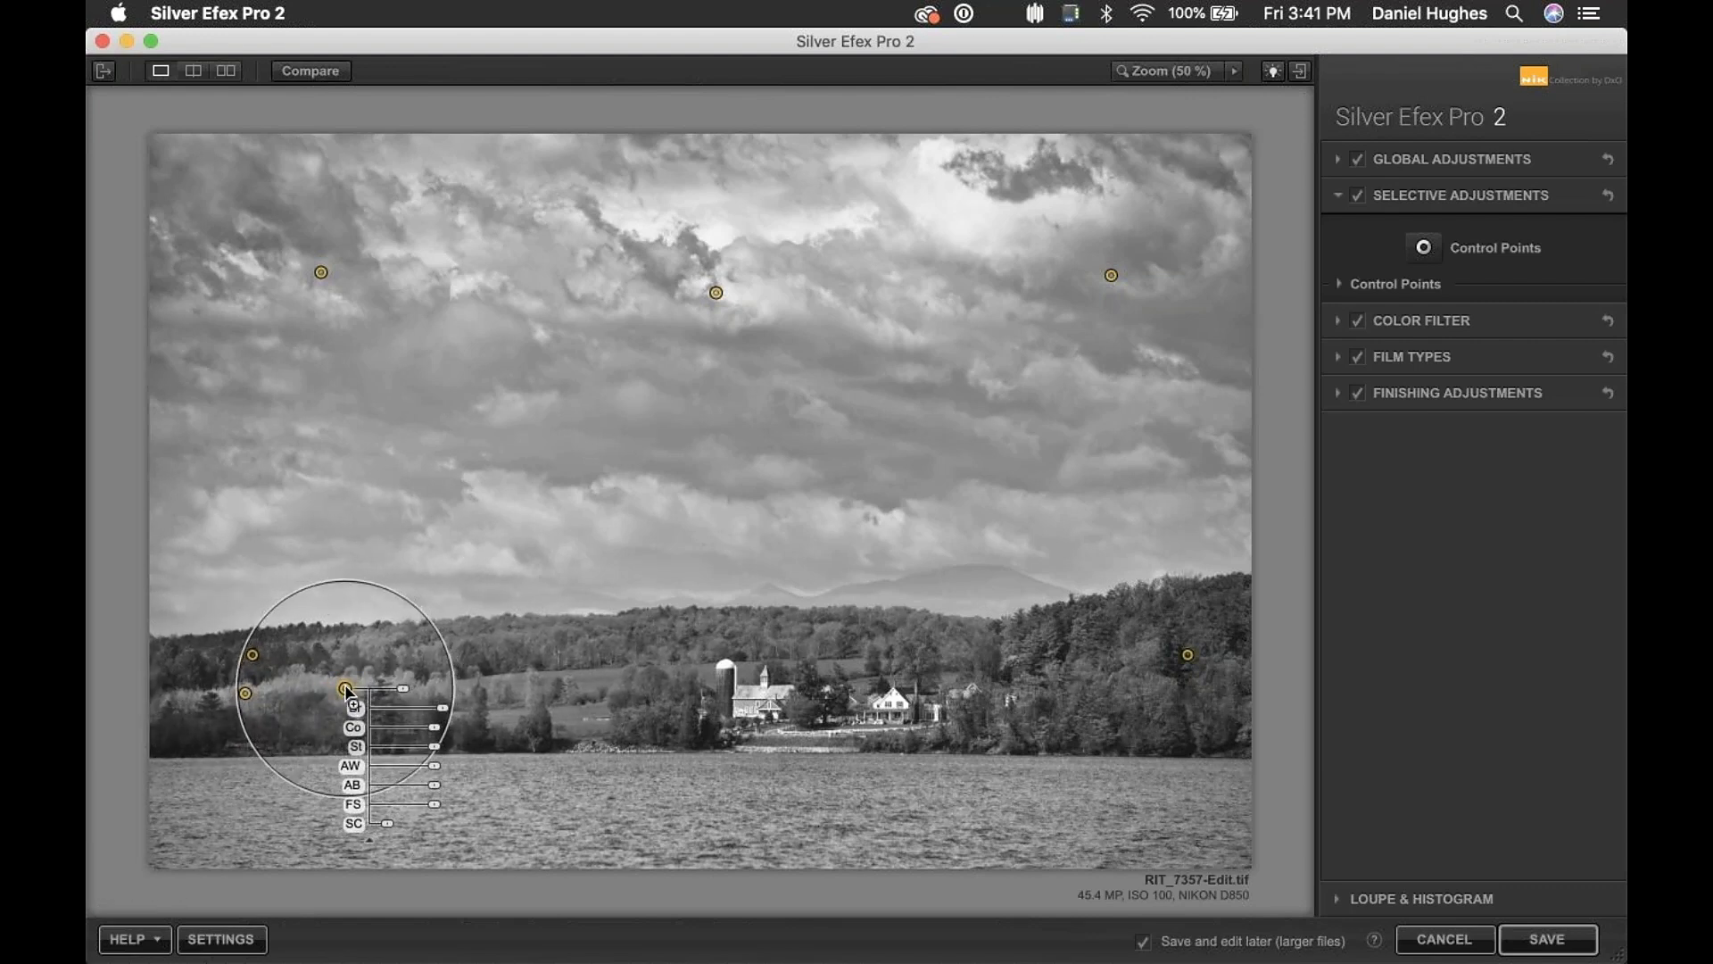
{"action": "left_click_drag", "start_coordinate": [256, 658], "coordinate": [530, 654]}
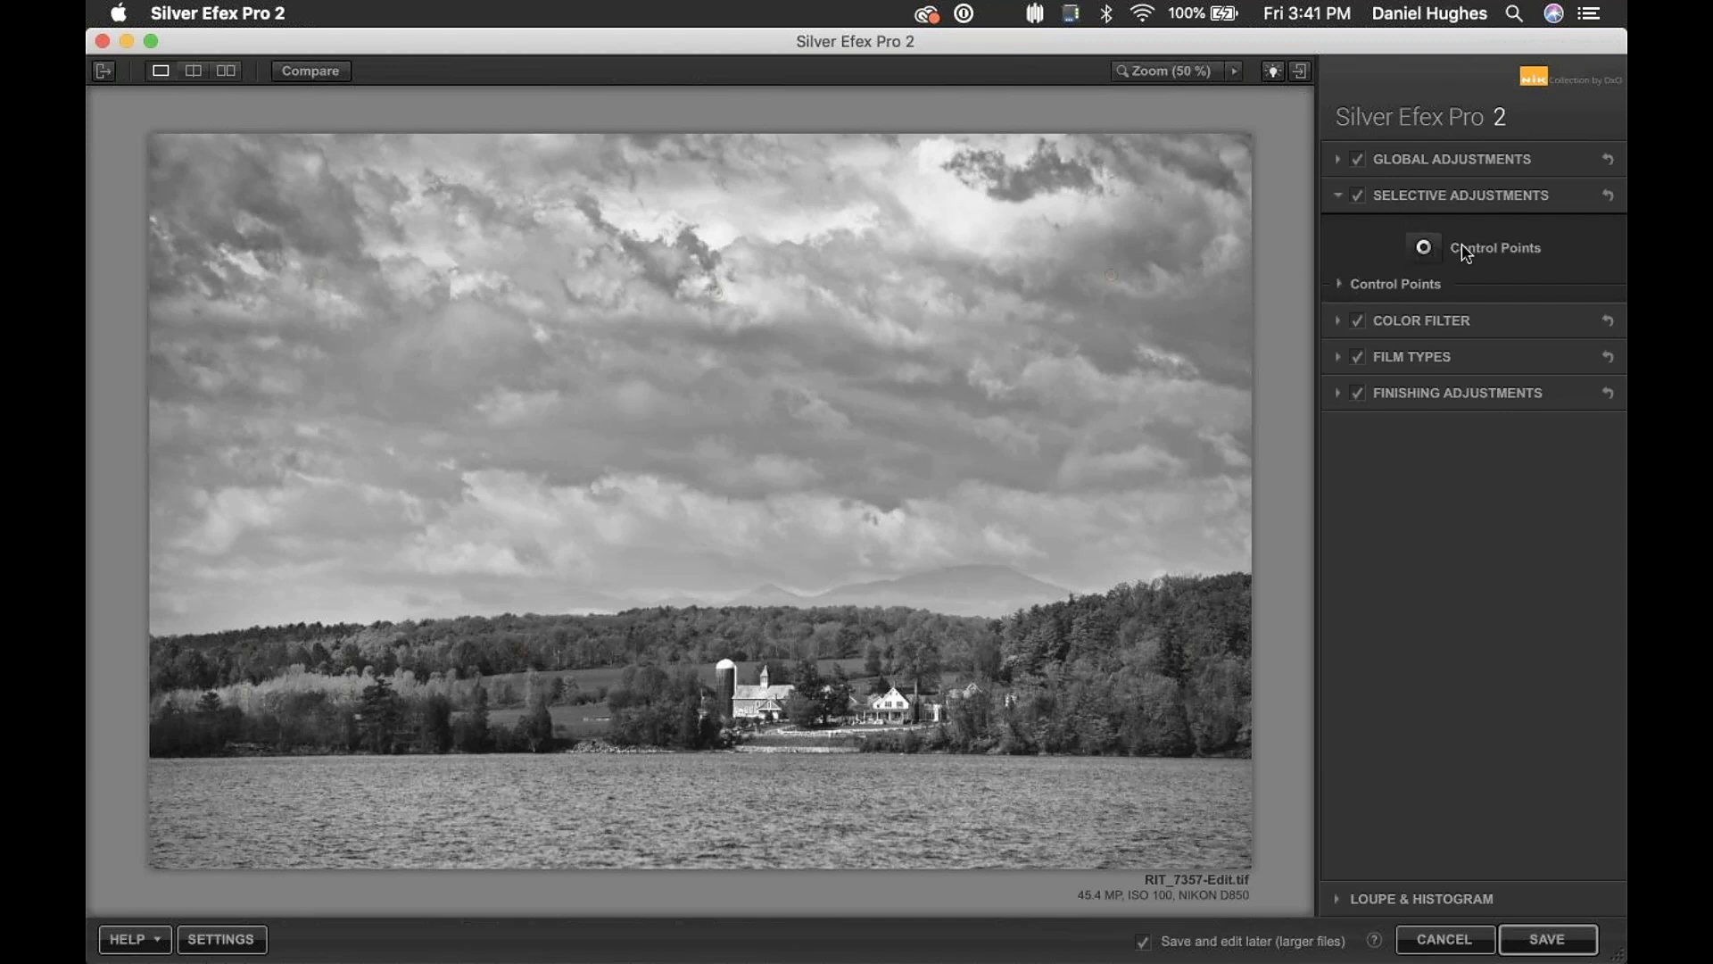
- Expand the control point list and toggle Control Point 1 in the upper-right sky off and on to compare its effect
{"action": "left_click", "coordinate": [1341, 286]}
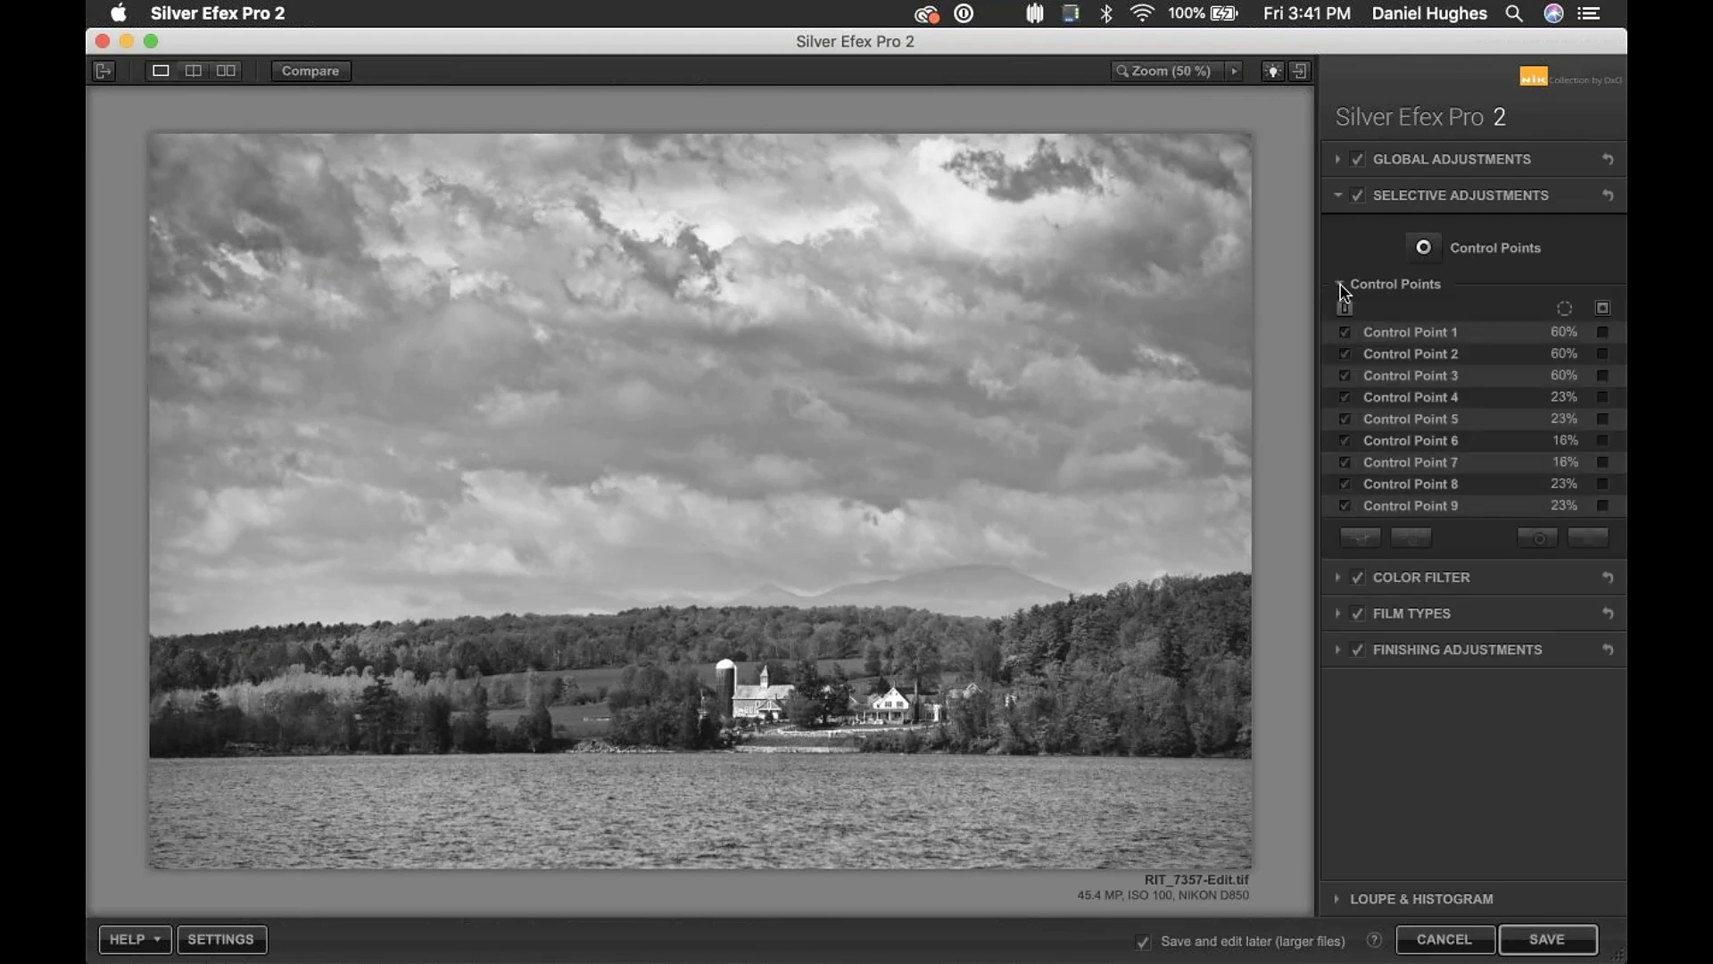
{"action": "left_click", "coordinate": [1340, 285]}
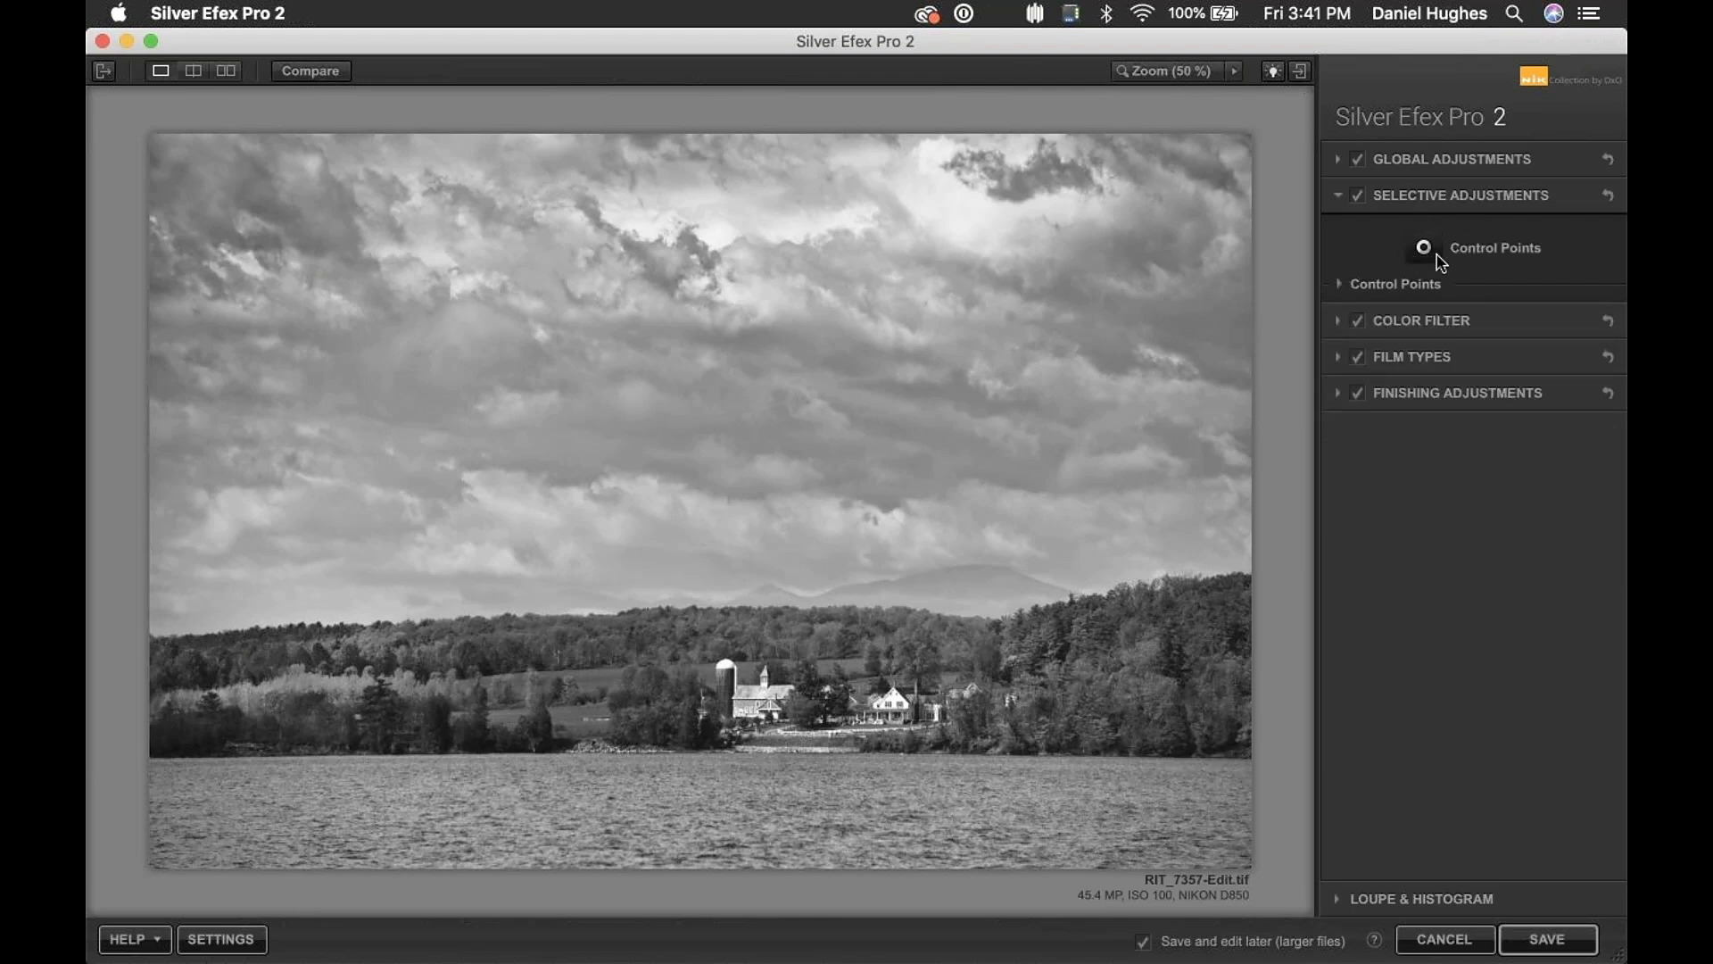
{"action": "left_click", "coordinate": [1341, 285]}
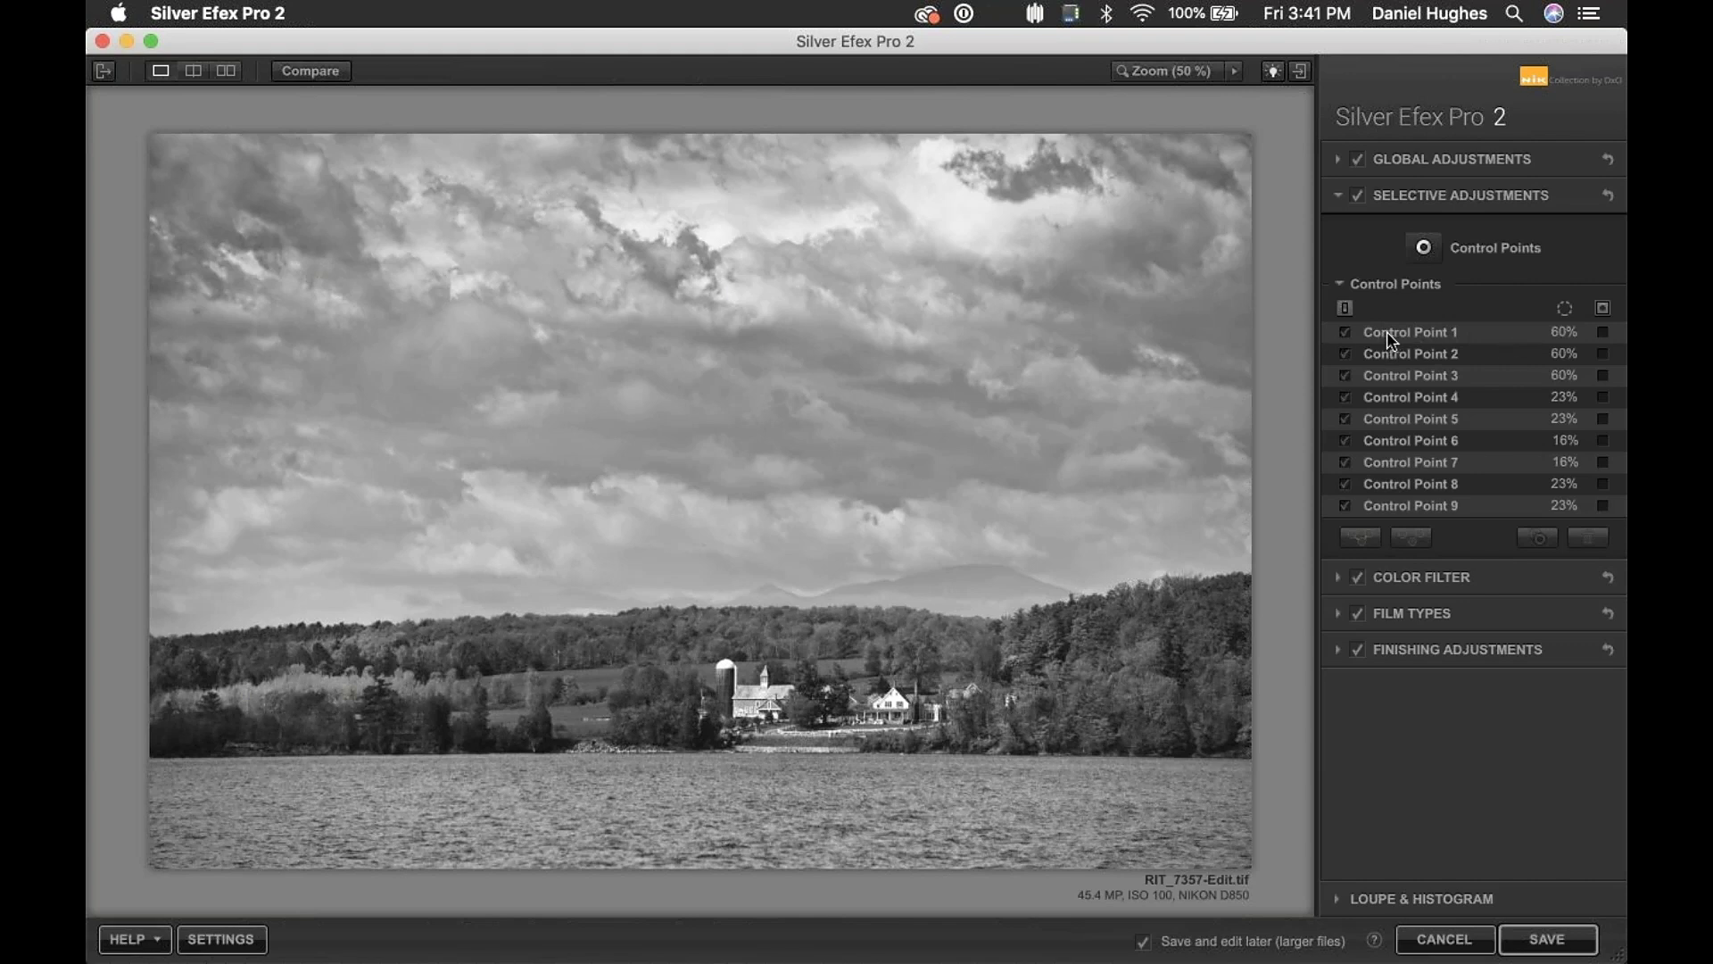
{"action": "mouse_move", "coordinate": [1078, 216]}
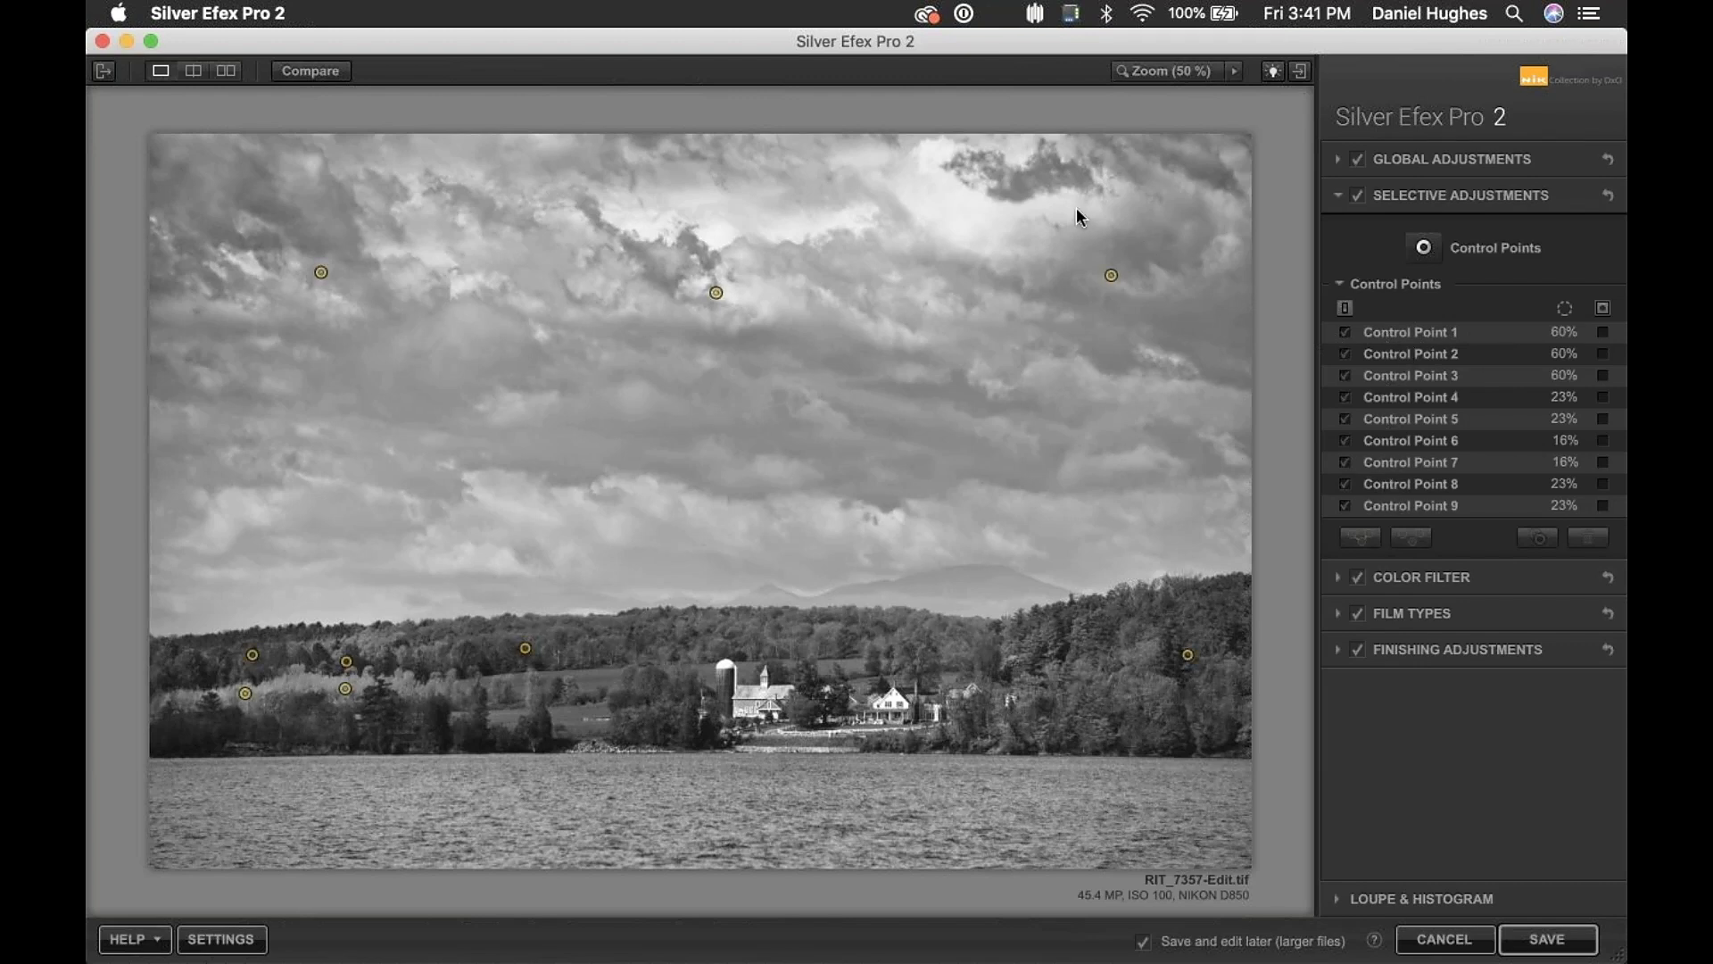
{"action": "left_click", "coordinate": [1112, 279]}
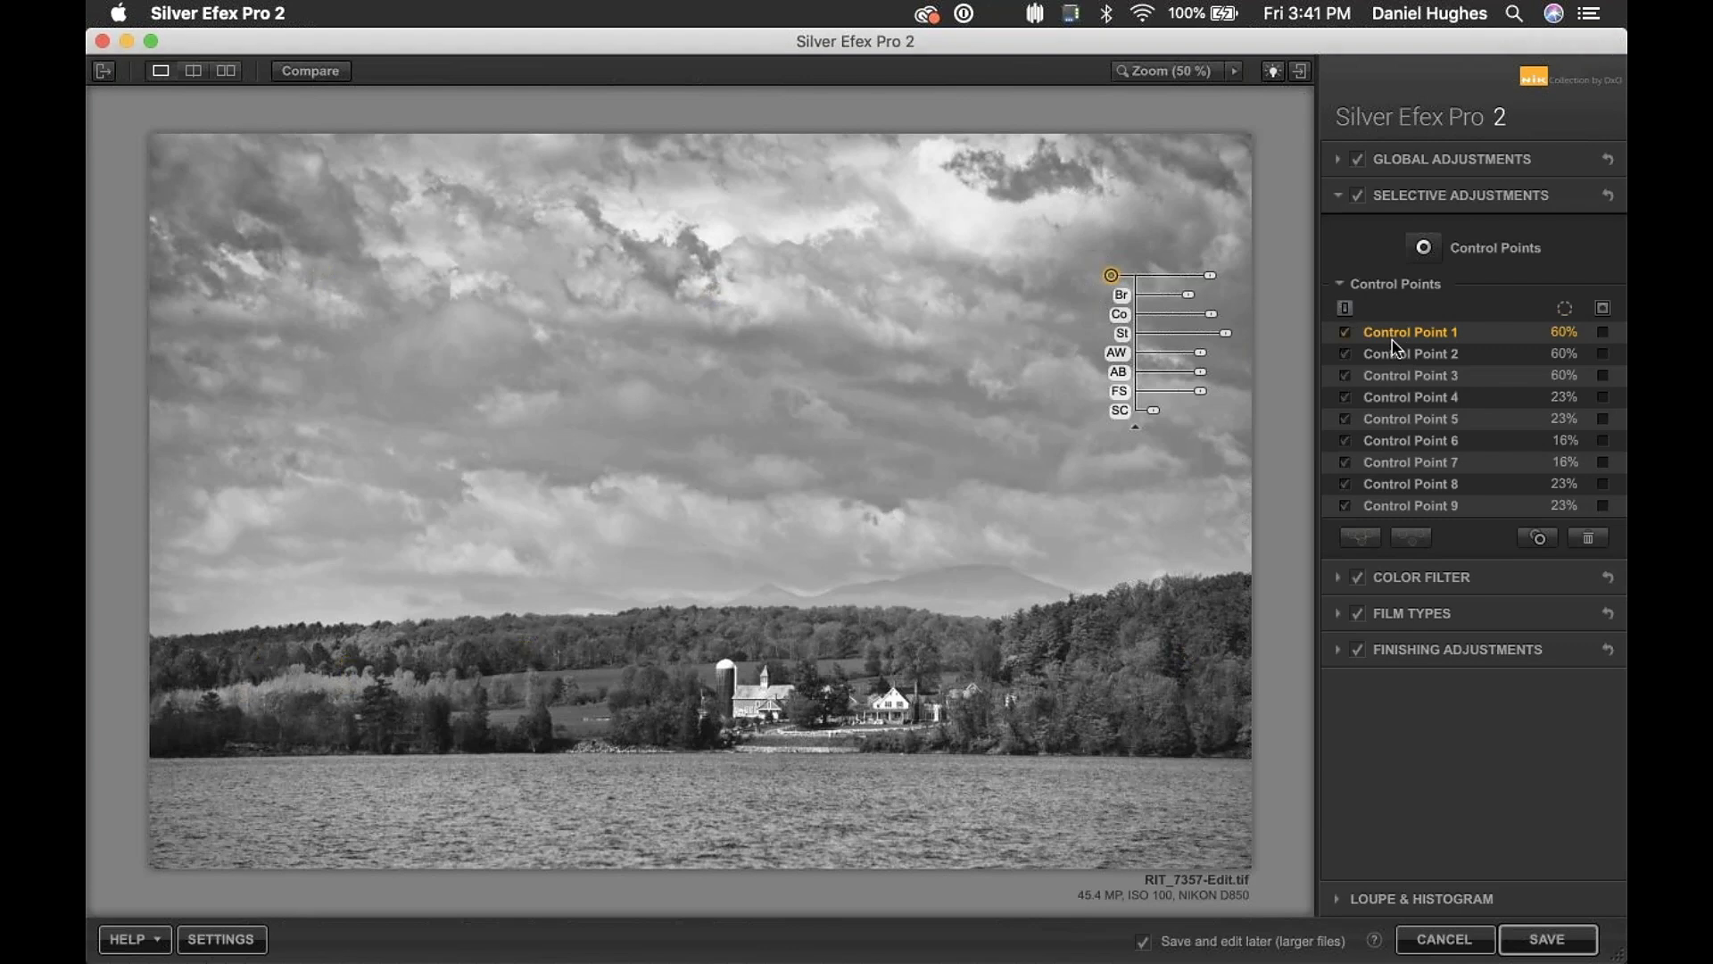
{"action": "left_click", "coordinate": [1347, 333]}
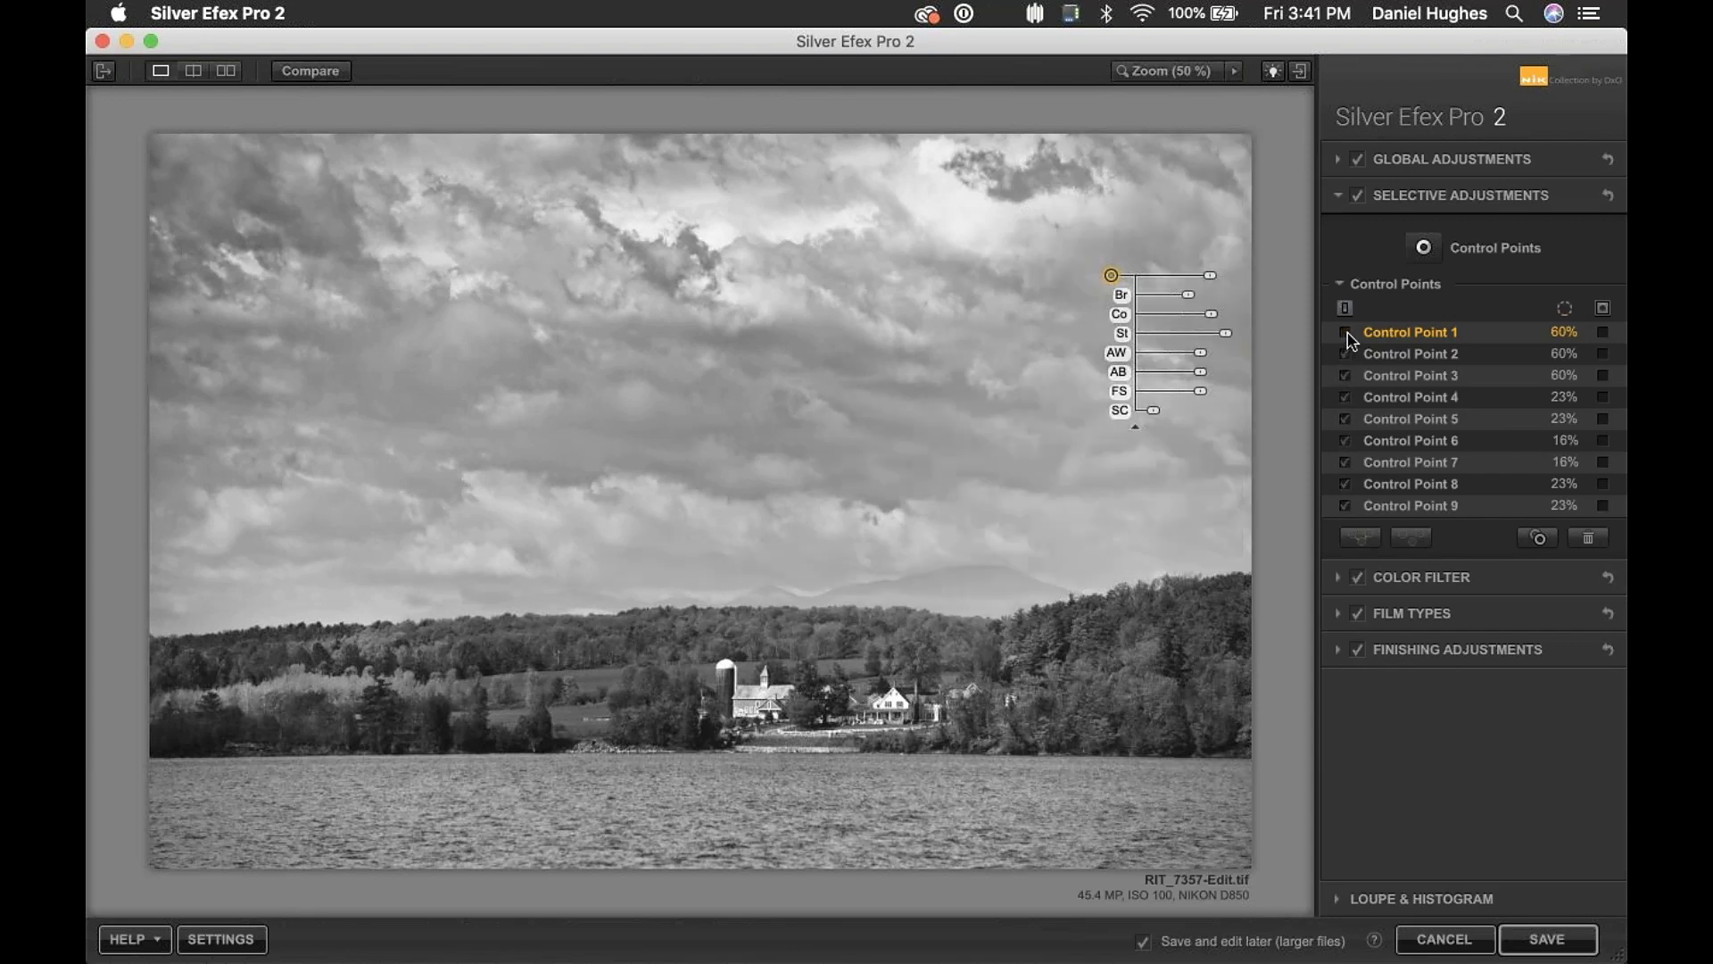
{"action": "left_click", "coordinate": [1346, 334]}
{"action": "left_click", "coordinate": [1345, 334]}
{"action": "left_click", "coordinate": [1344, 335]}
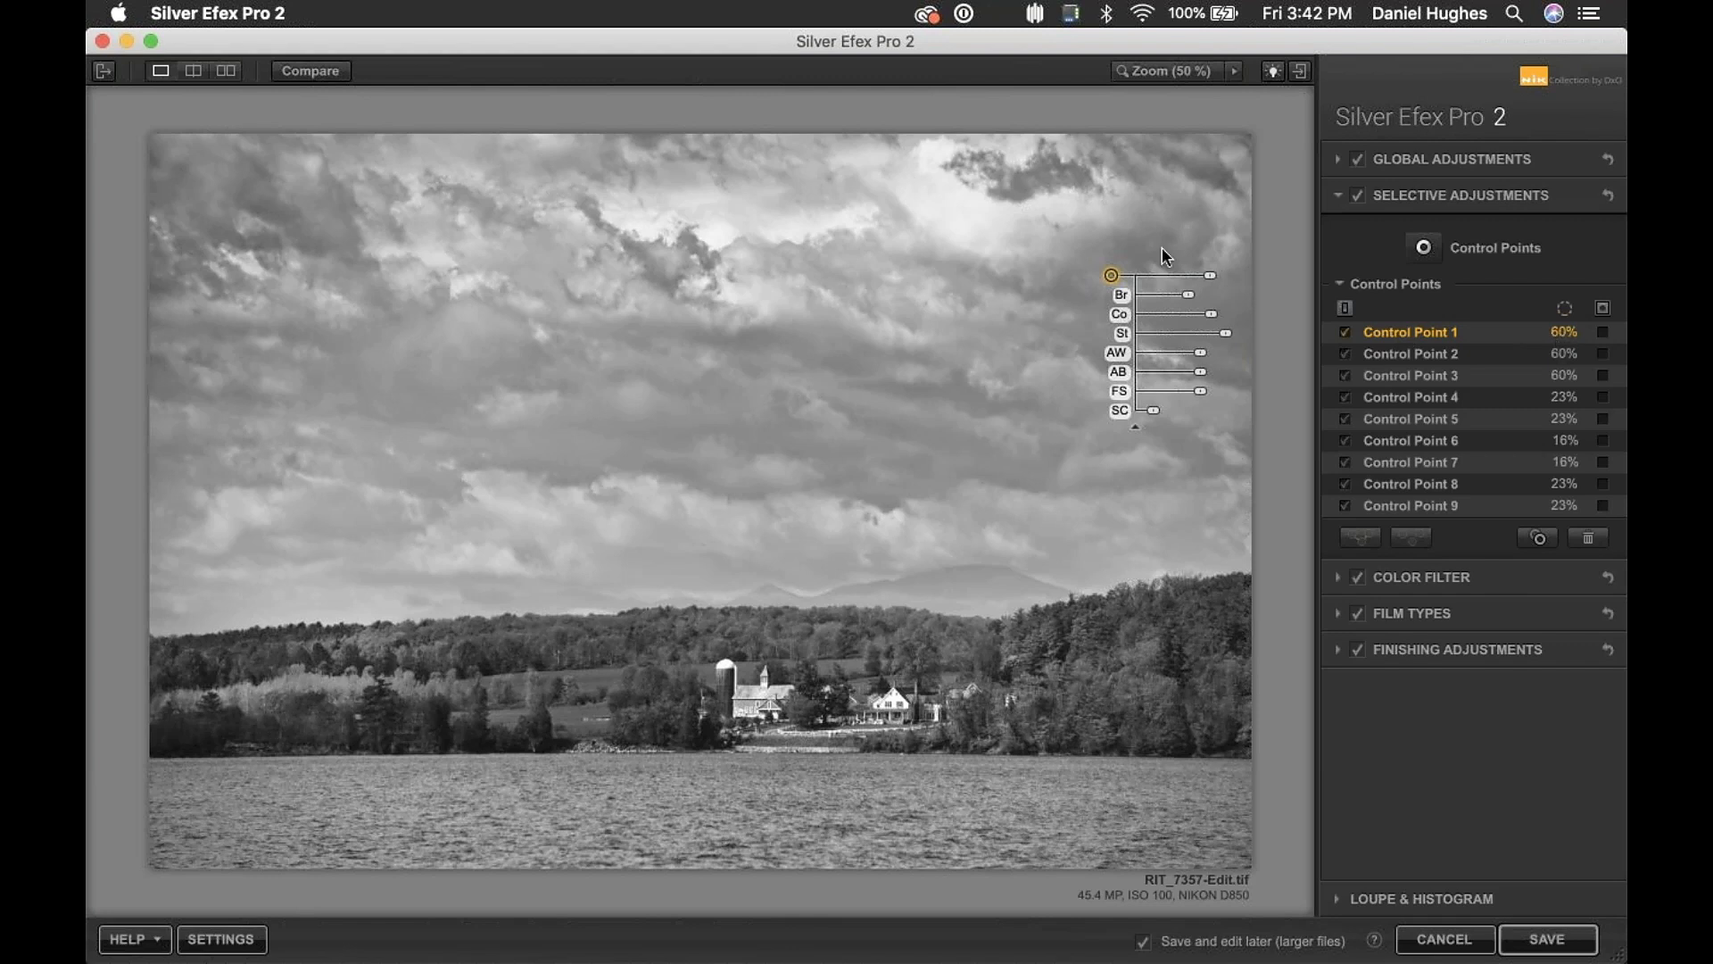
- Set the area of Control Point 1 to 59% and show its selection mask
{"action": "left_click_drag", "start_coordinate": [1210, 284], "coordinate": [1212, 284]}
{"action": "left_click", "coordinate": [1604, 336]}
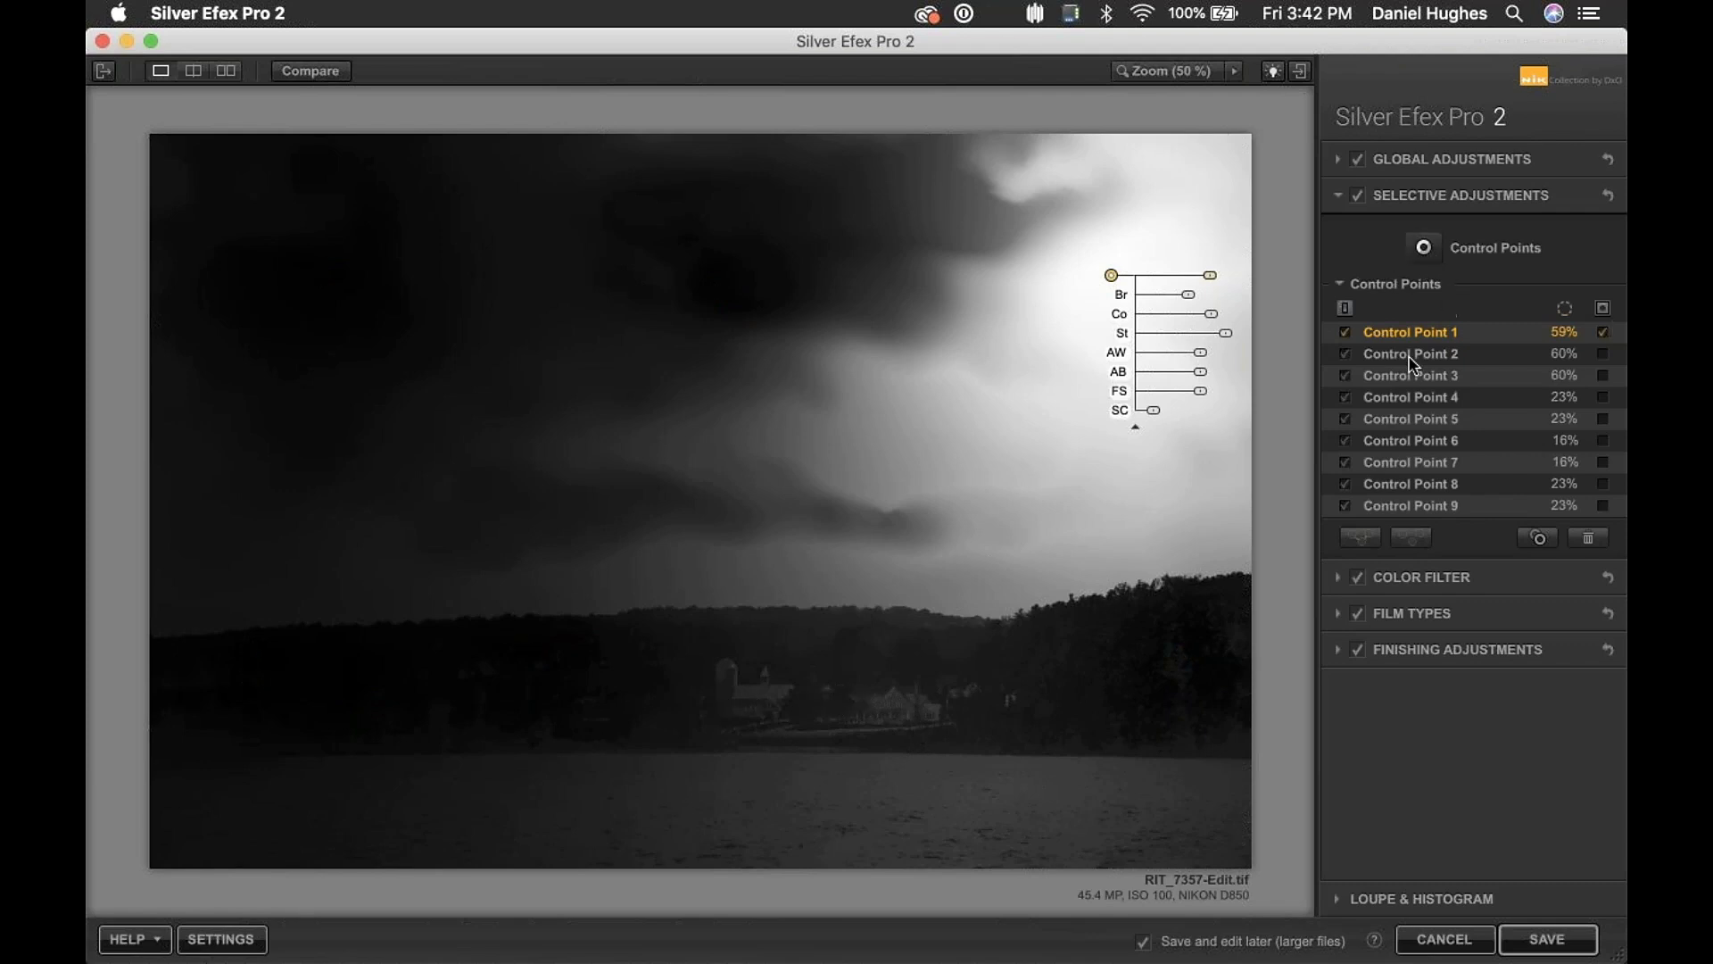
- Add control points with a 12% area across the farmhouse, barn and silo, plus one with a 7% area on the silo's top
{"action": "left_click", "coordinate": [1428, 255]}
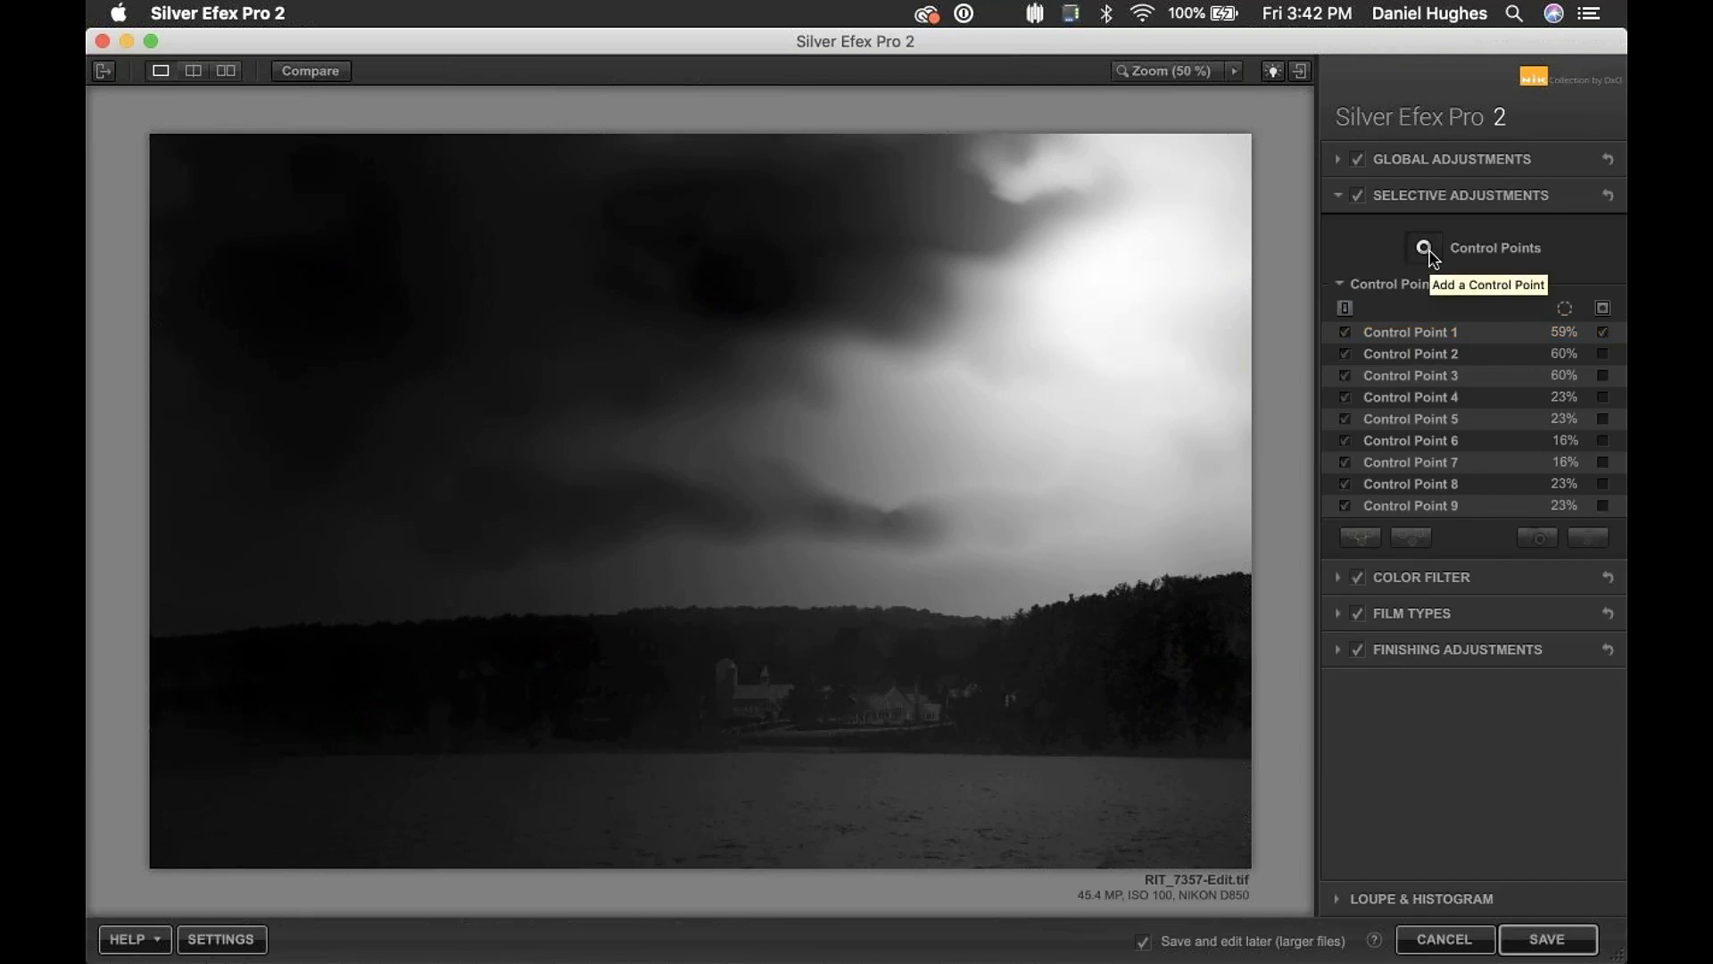
{"action": "left_click", "coordinate": [1425, 250]}
{"action": "left_click", "coordinate": [893, 702]}
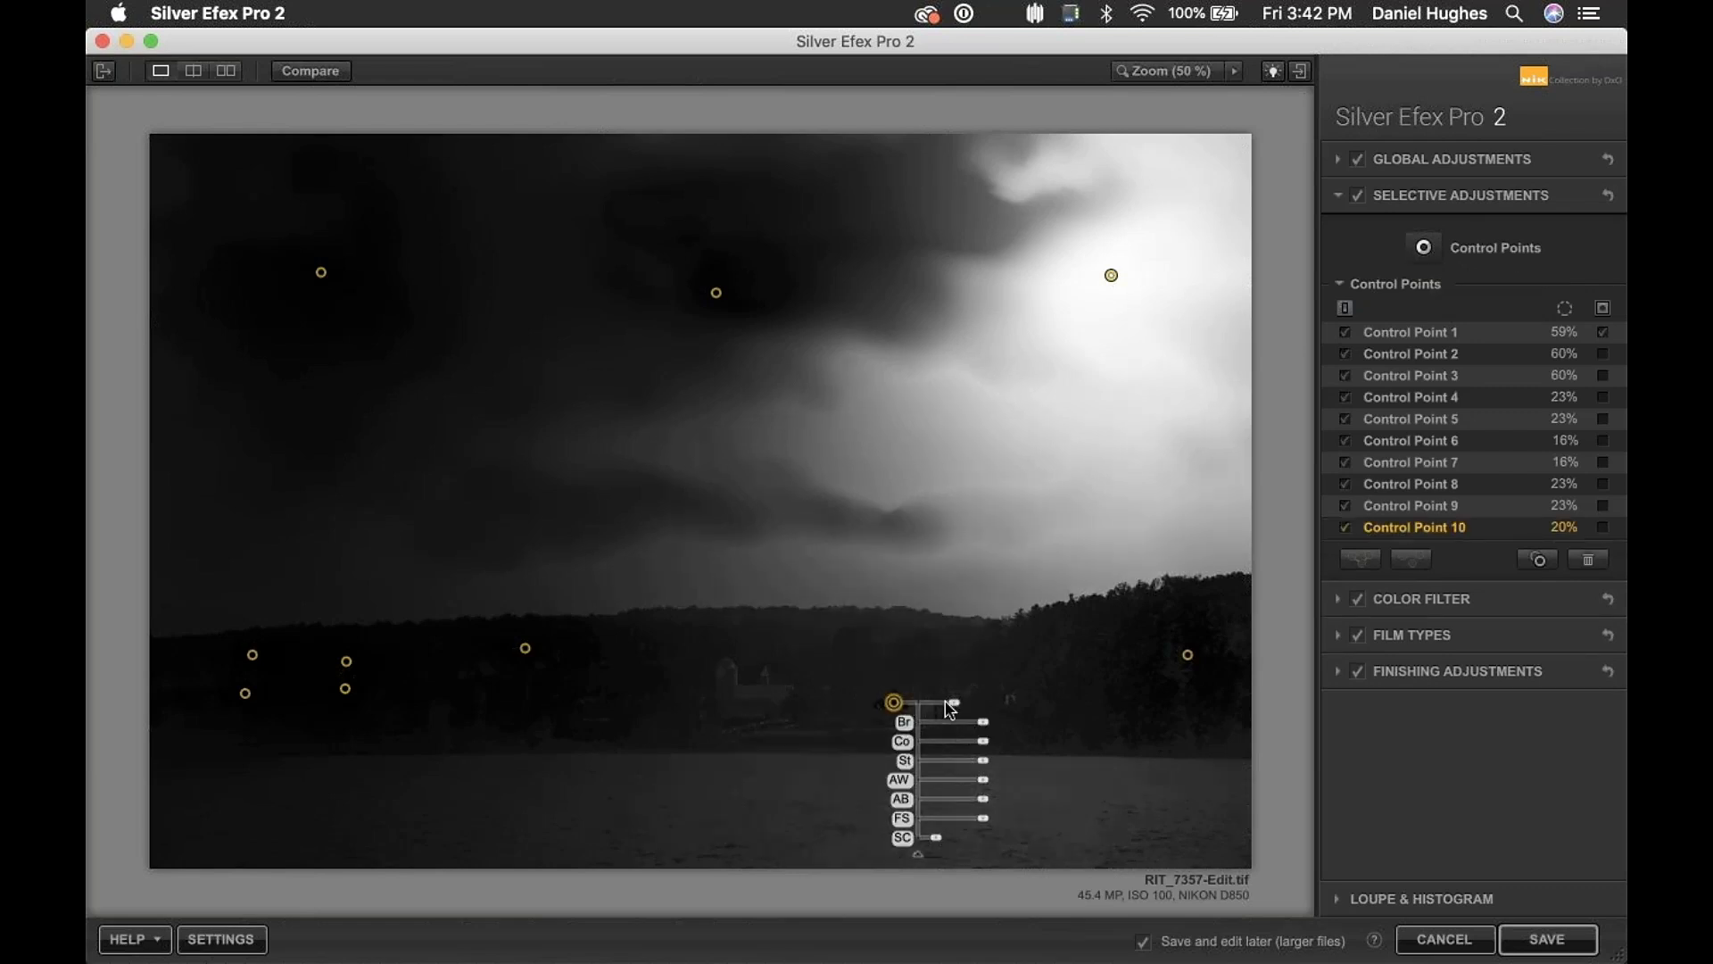
{"action": "left_click_drag", "start_coordinate": [958, 711], "coordinate": [874, 721]}
{"action": "left_click", "coordinate": [838, 687]}
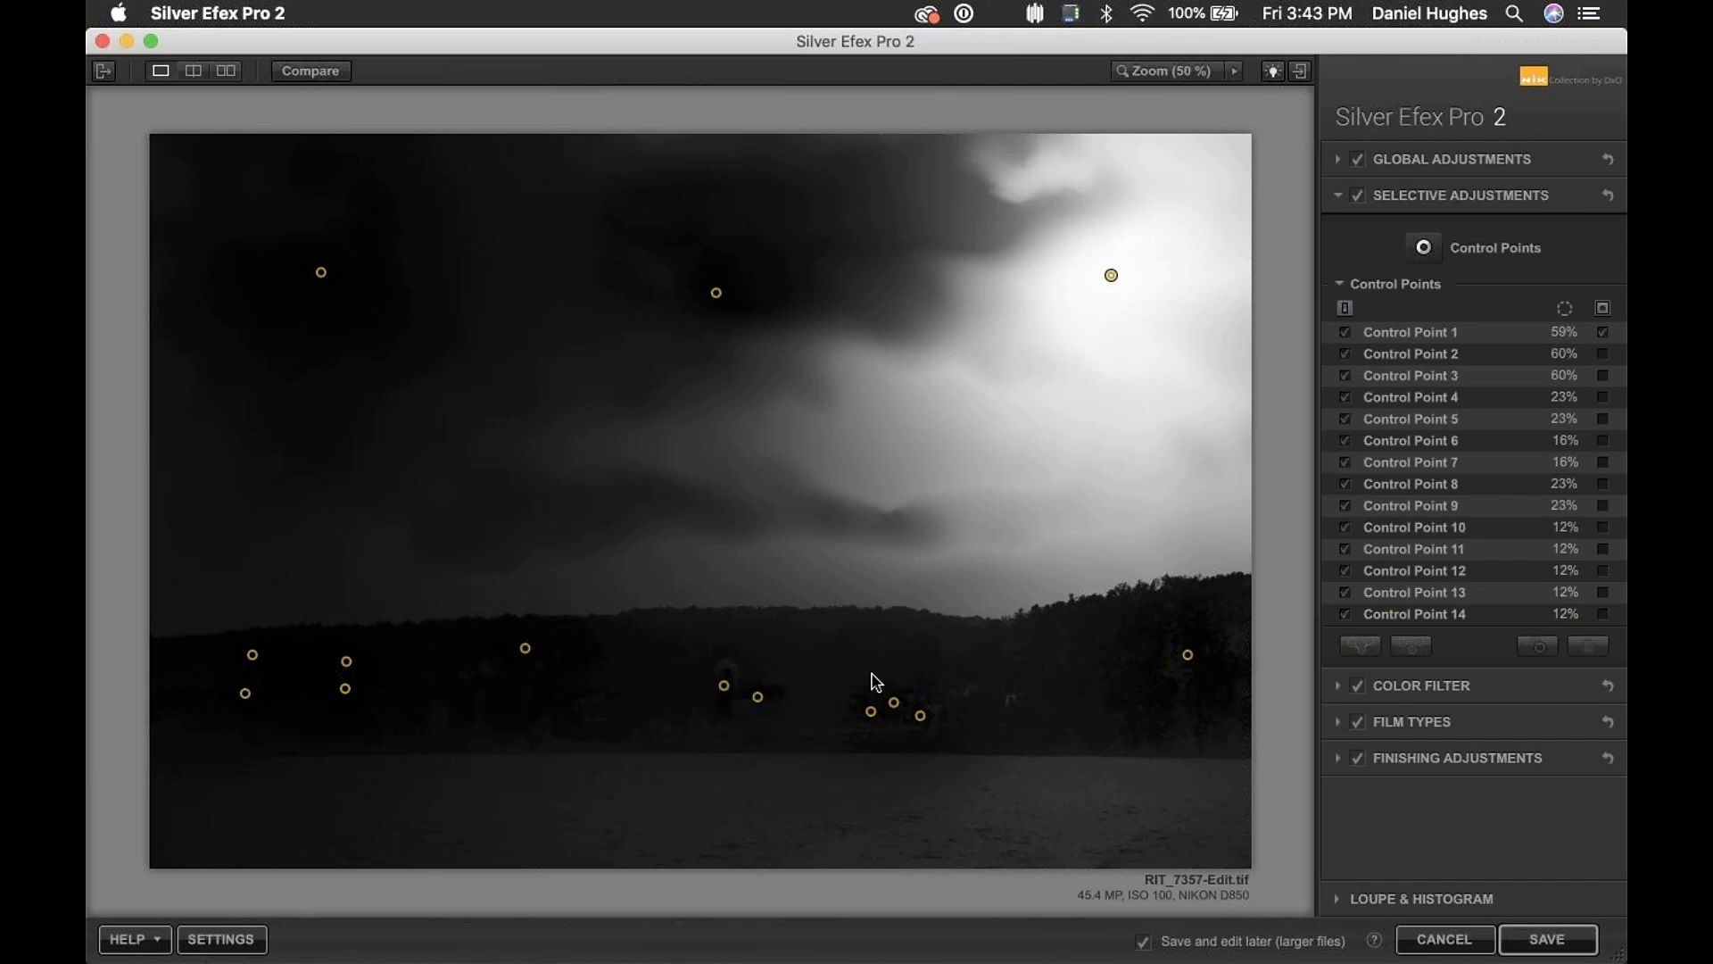
{"action": "left_click_drag", "start_coordinate": [723, 684], "coordinate": [772, 669]}
{"action": "left_click", "coordinate": [813, 661]}
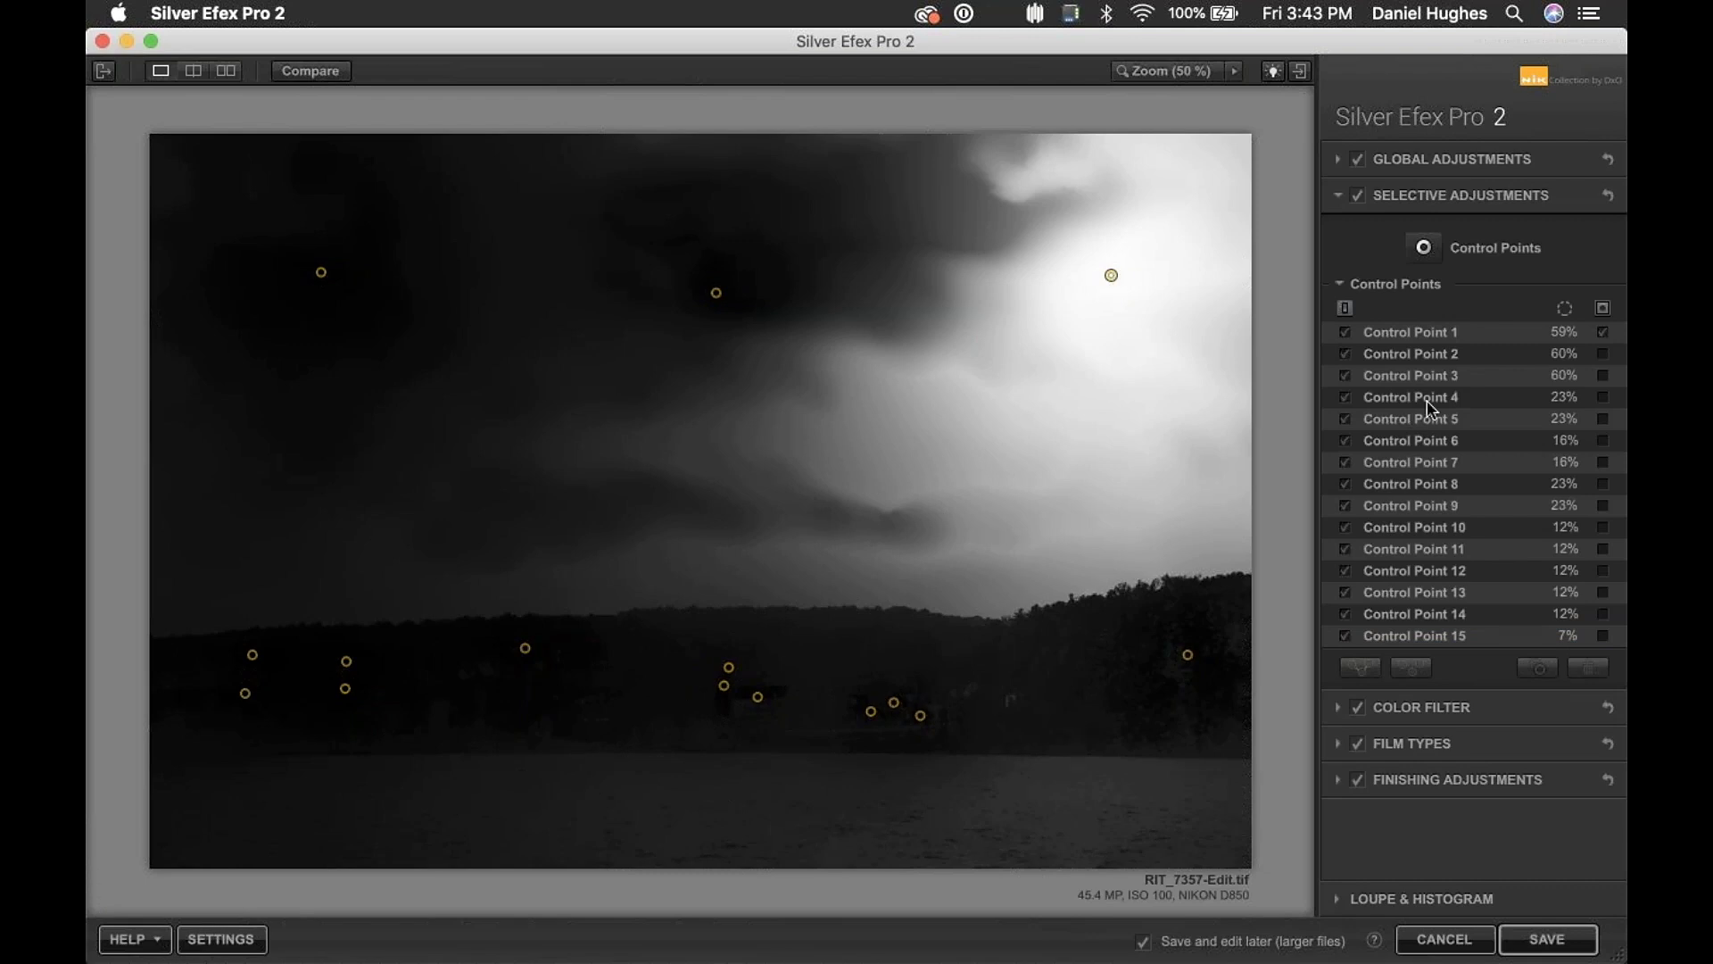
- Hide Control Point 1's mask and reposition Control Point 4 slightly lower on the right-hand trees while checking its own mask
{"action": "left_click", "coordinate": [1604, 331]}
{"action": "left_click", "coordinate": [1188, 656]}
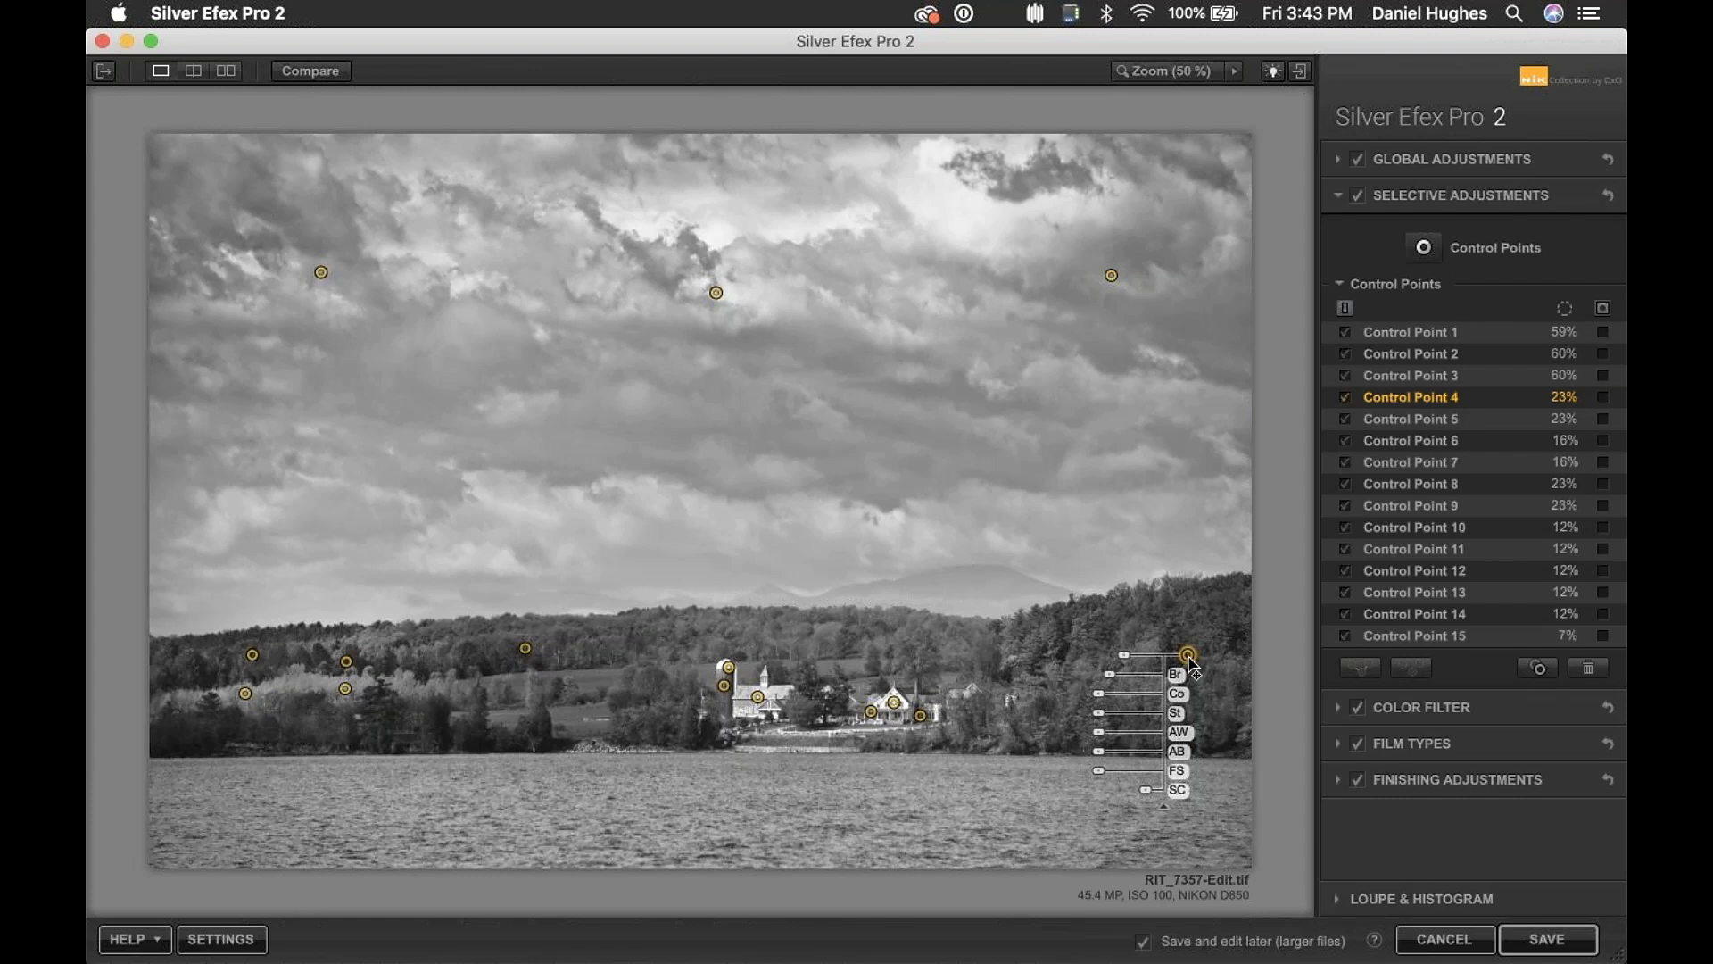
{"action": "left_click", "coordinate": [1602, 398]}
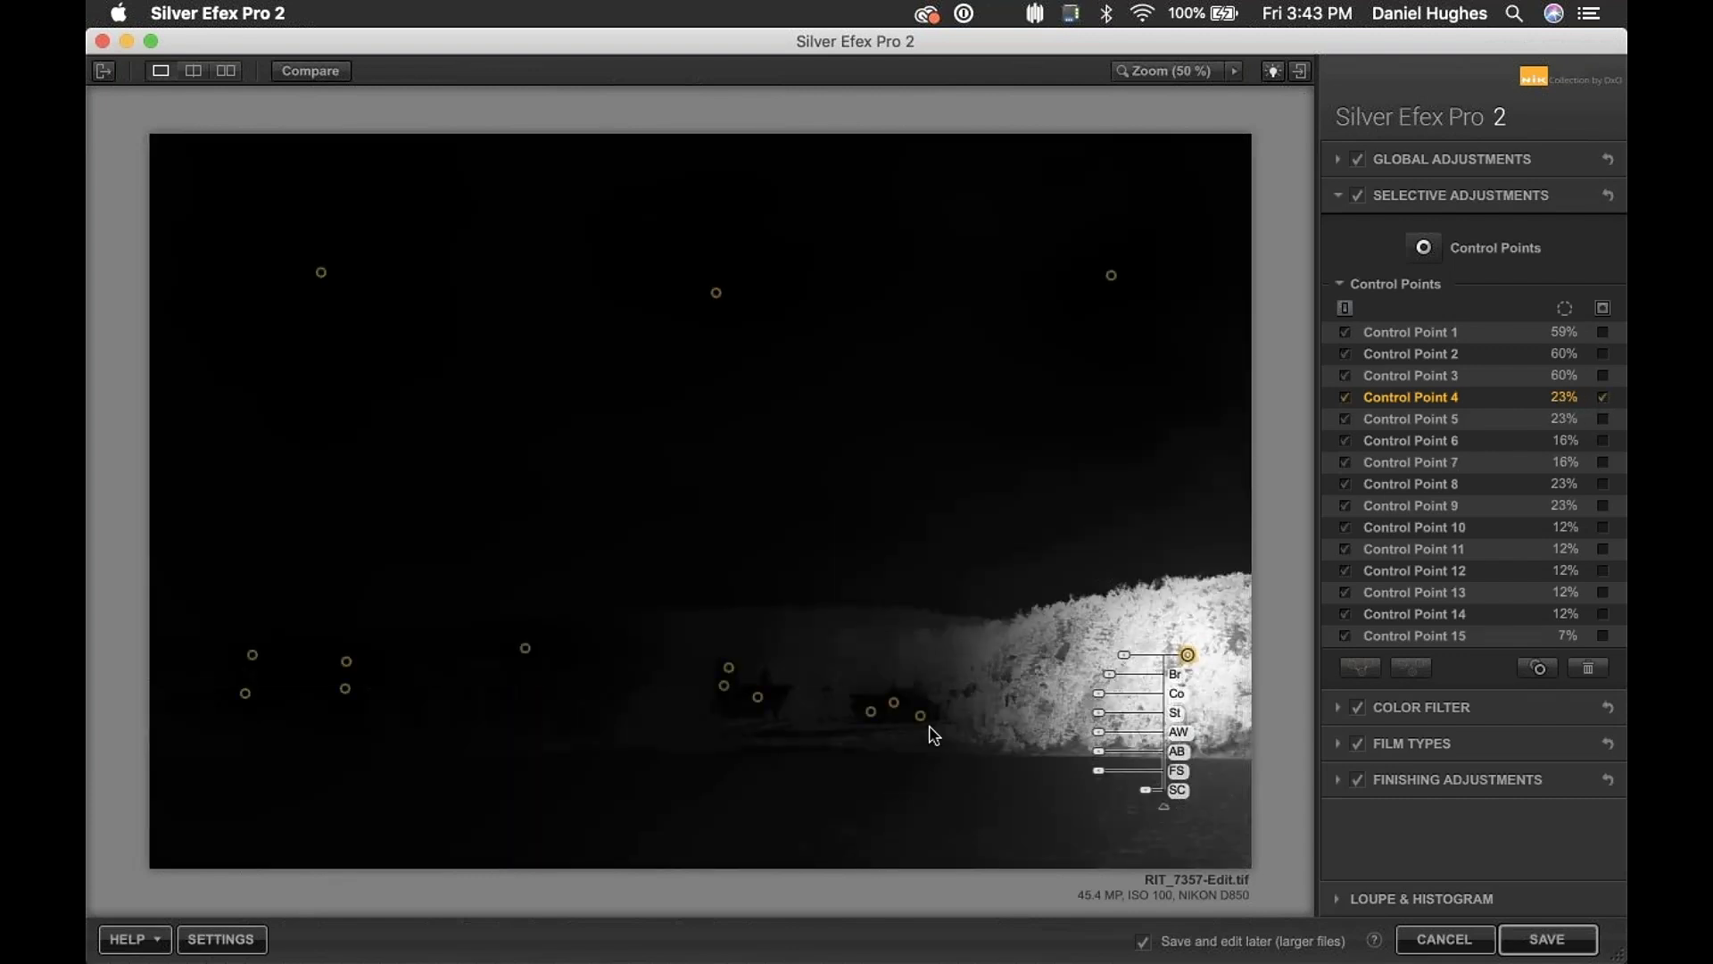
{"action": "left_click", "coordinate": [945, 650]}
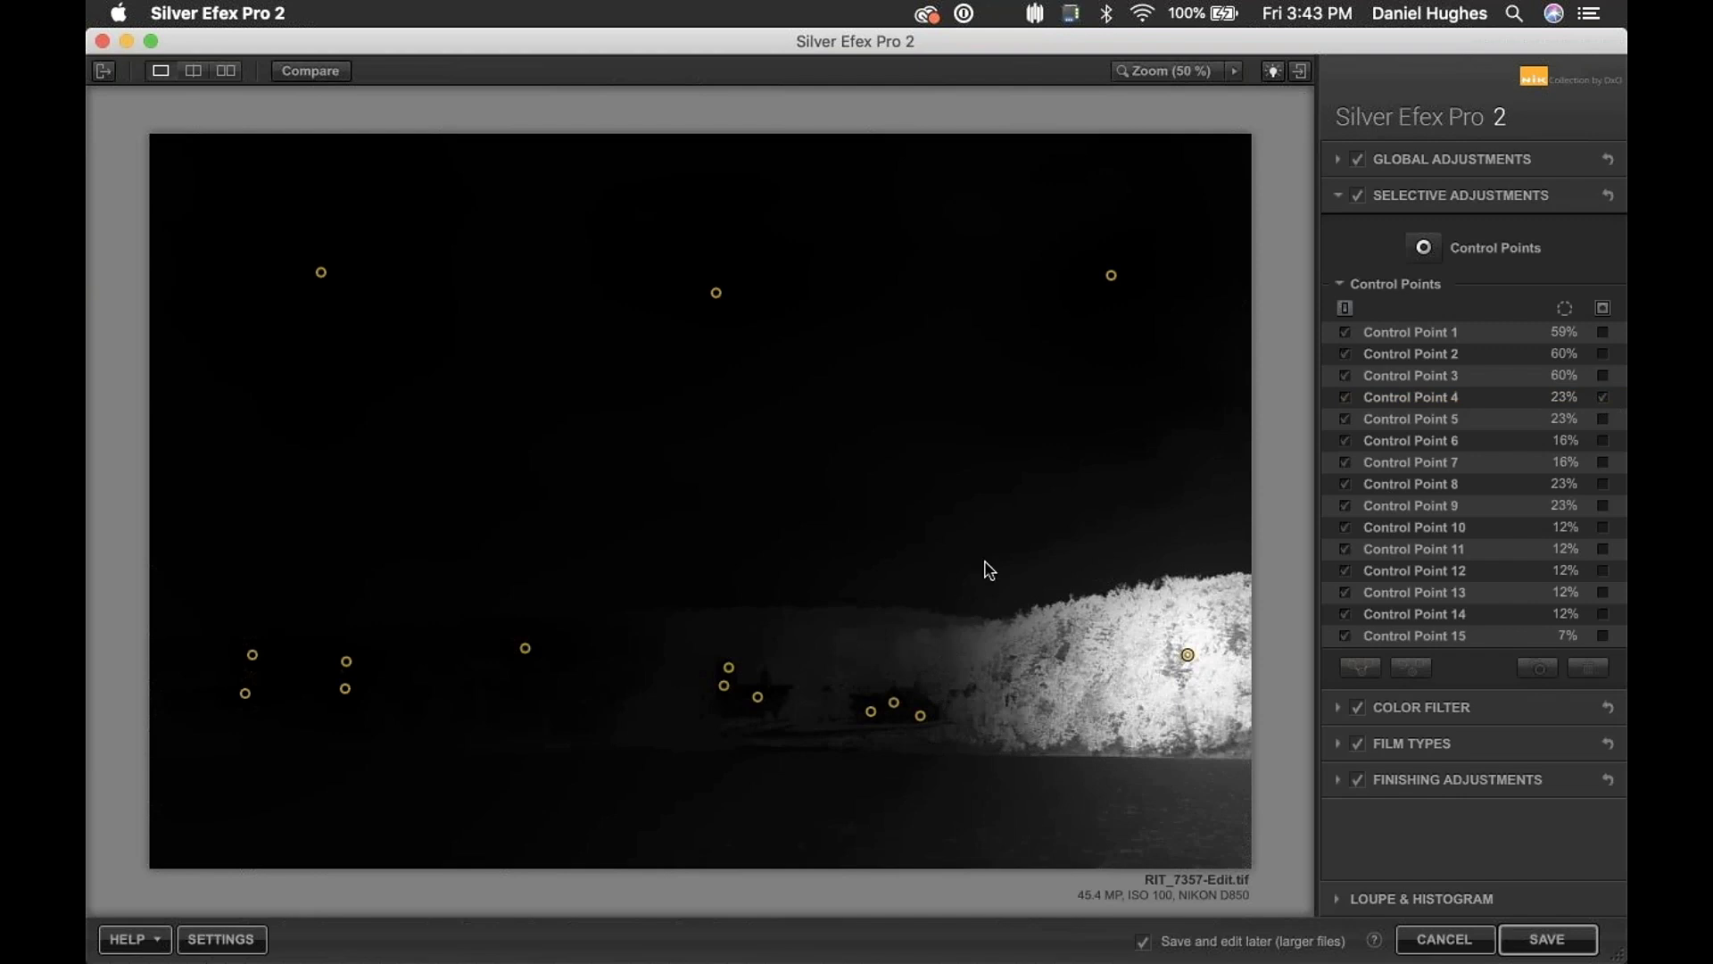
{"action": "left_click", "coordinate": [1187, 656]}
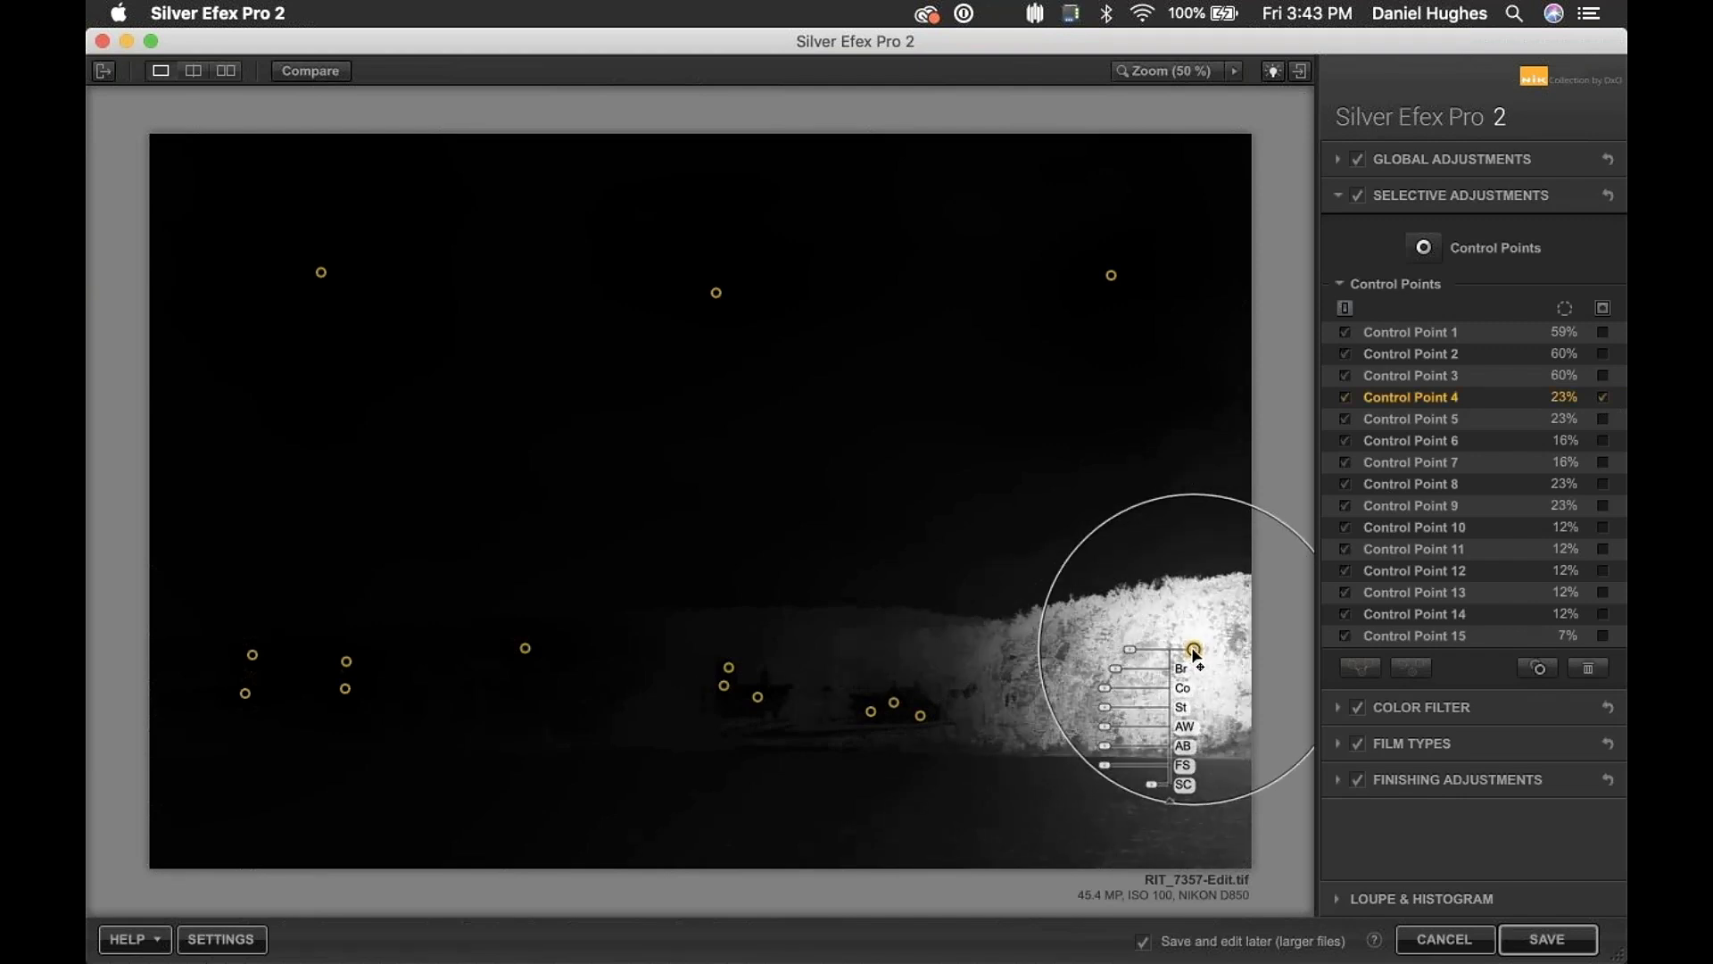
{"action": "mouse_move", "coordinate": [1197, 658]}
{"action": "left_mouse_down"}
{"action": "mouse_move", "coordinate": [1196, 683]}
{"action": "mouse_move", "coordinate": [1139, 698]}
{"action": "mouse_move", "coordinate": [1207, 684]}
{"action": "mouse_move", "coordinate": [1204, 697]}
{"action": "mouse_move", "coordinate": [1200, 673]}
{"action": "left_mouse_up"}
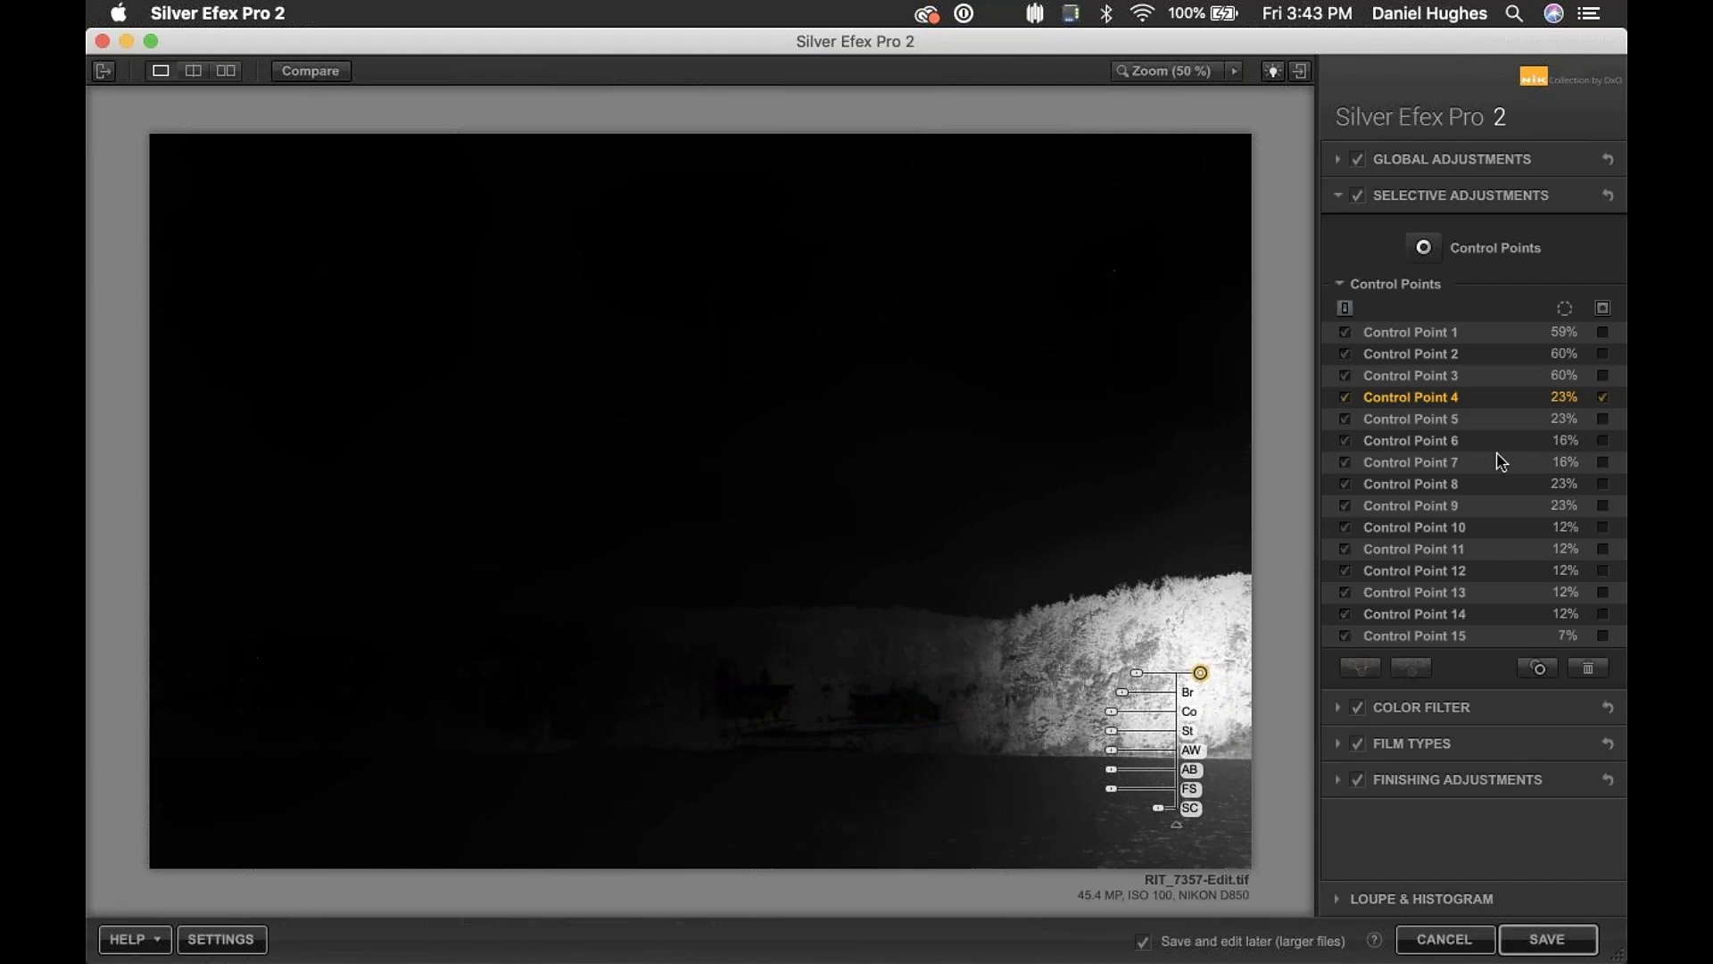
{"action": "left_click", "coordinate": [1604, 398]}
- Move Control Point 4 closer to the photo's right edge, lower its brightness, raise its contrast, and deselect it
{"action": "left_click_drag", "start_coordinate": [1200, 670], "coordinate": [1217, 704]}
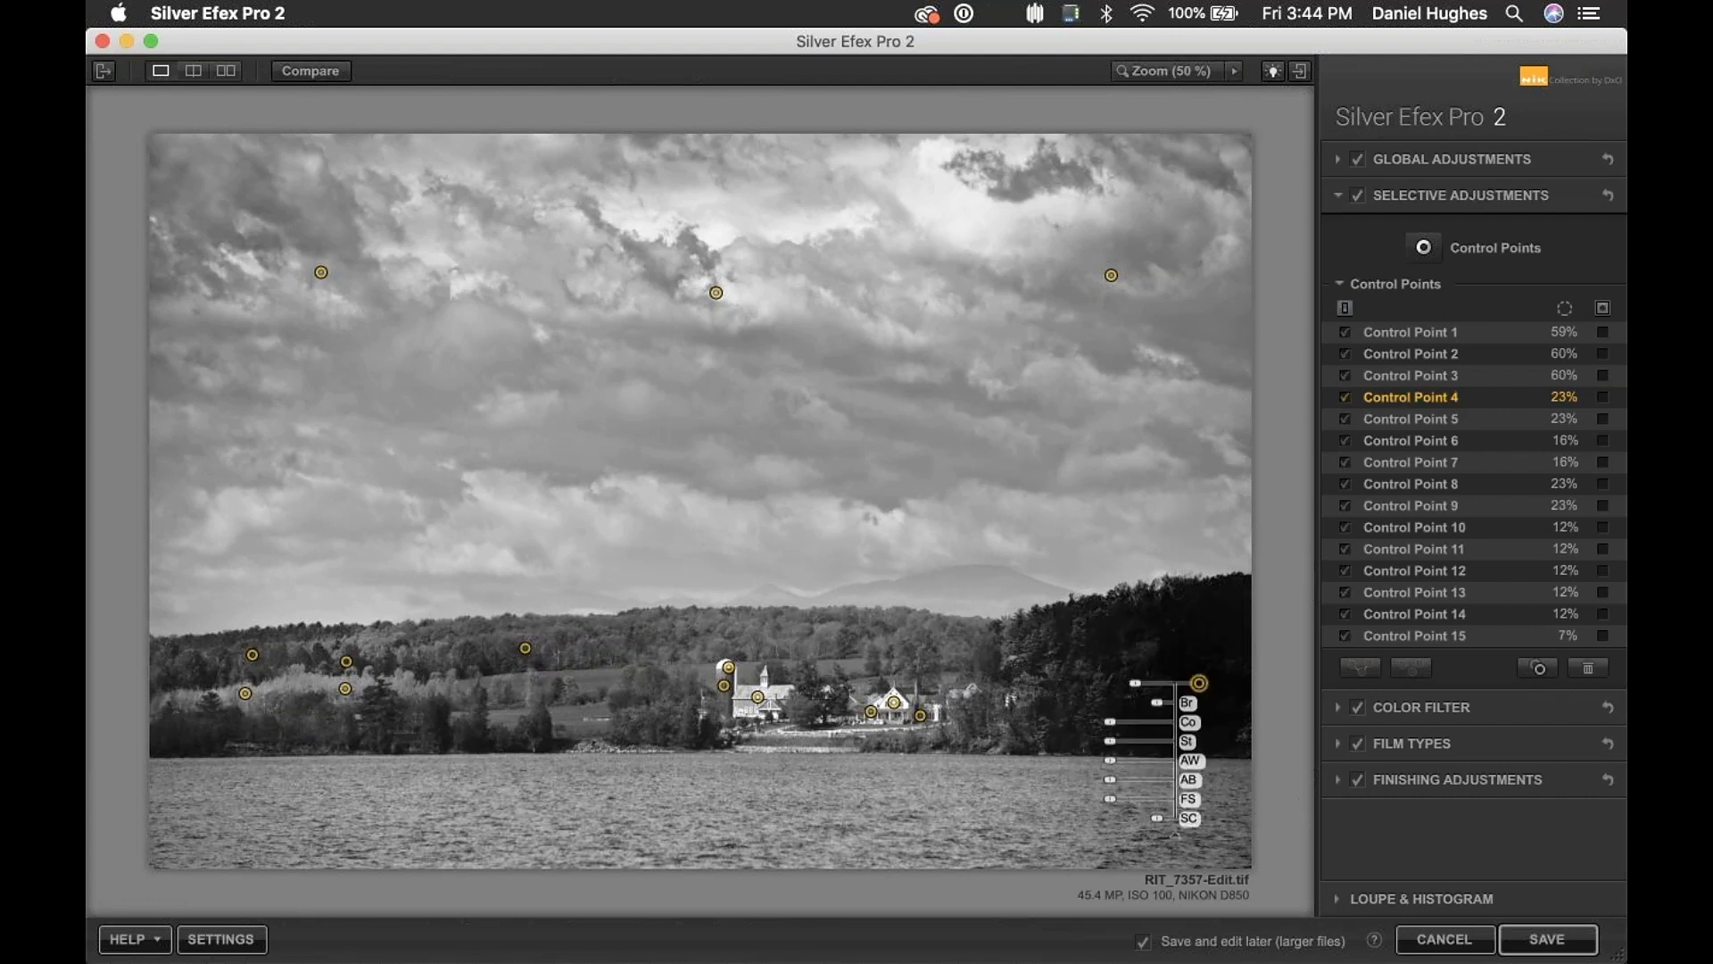
{"action": "left_click_drag", "start_coordinate": [1160, 709], "coordinate": [1096, 730]}
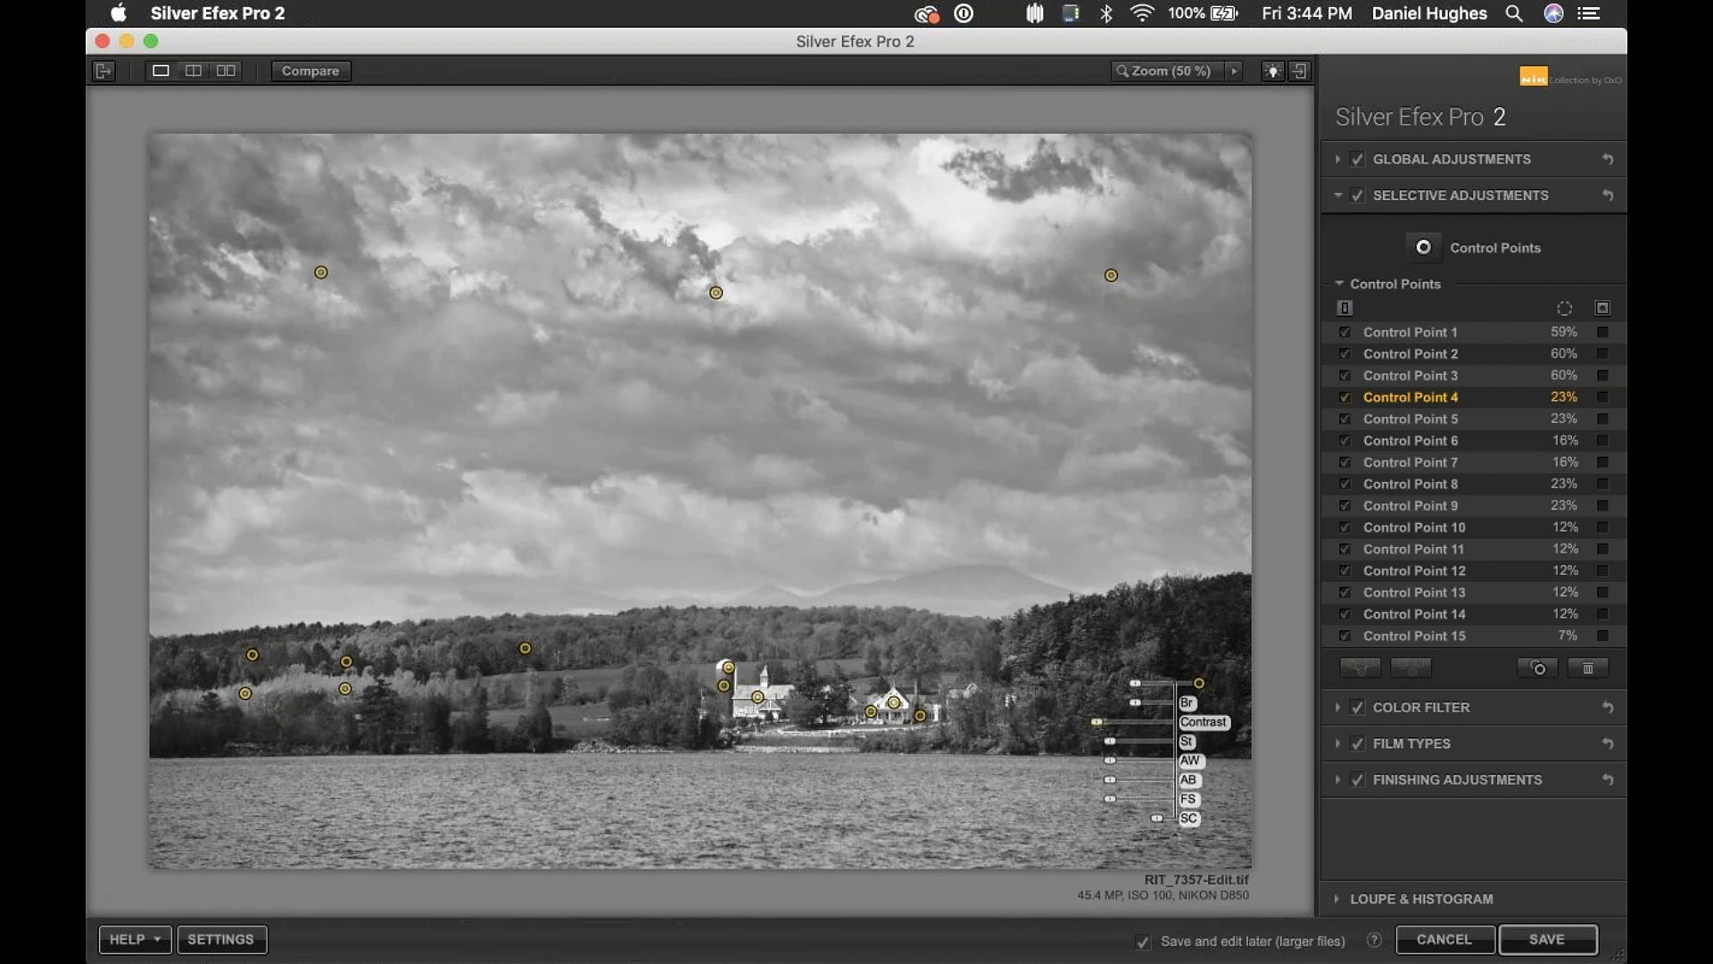
{"action": "left_click_drag", "start_coordinate": [1199, 682], "coordinate": [1217, 675]}
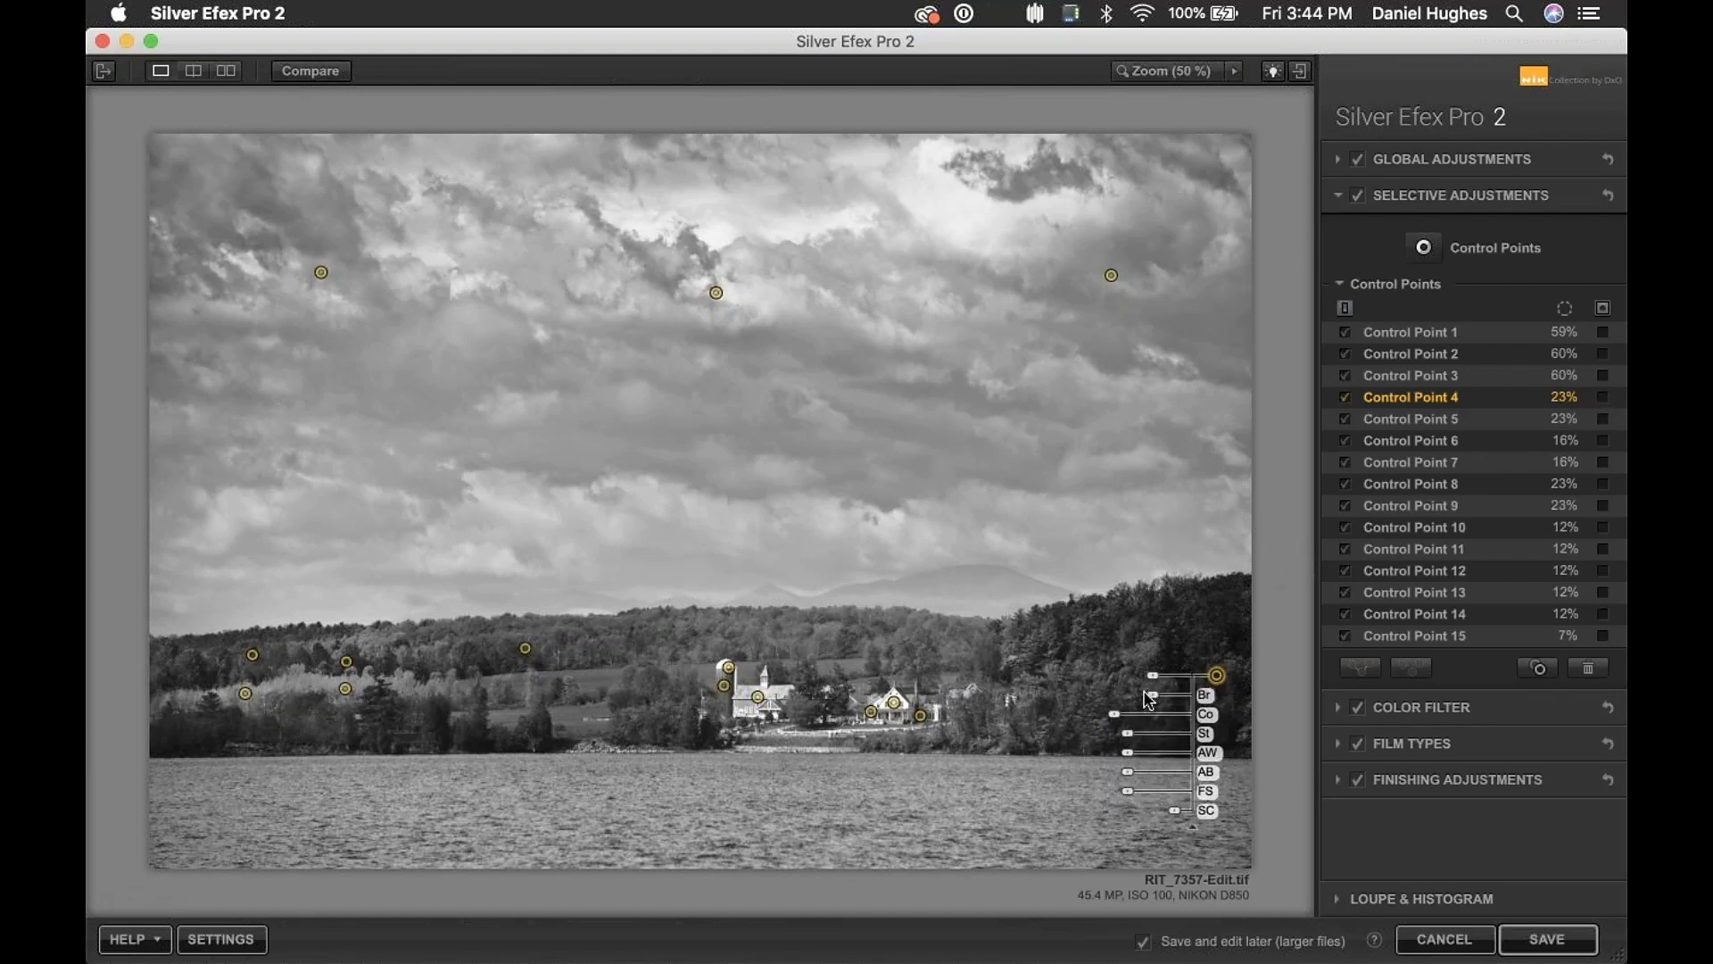
{"action": "left_click_drag", "start_coordinate": [1149, 699], "coordinate": [1148, 703]}
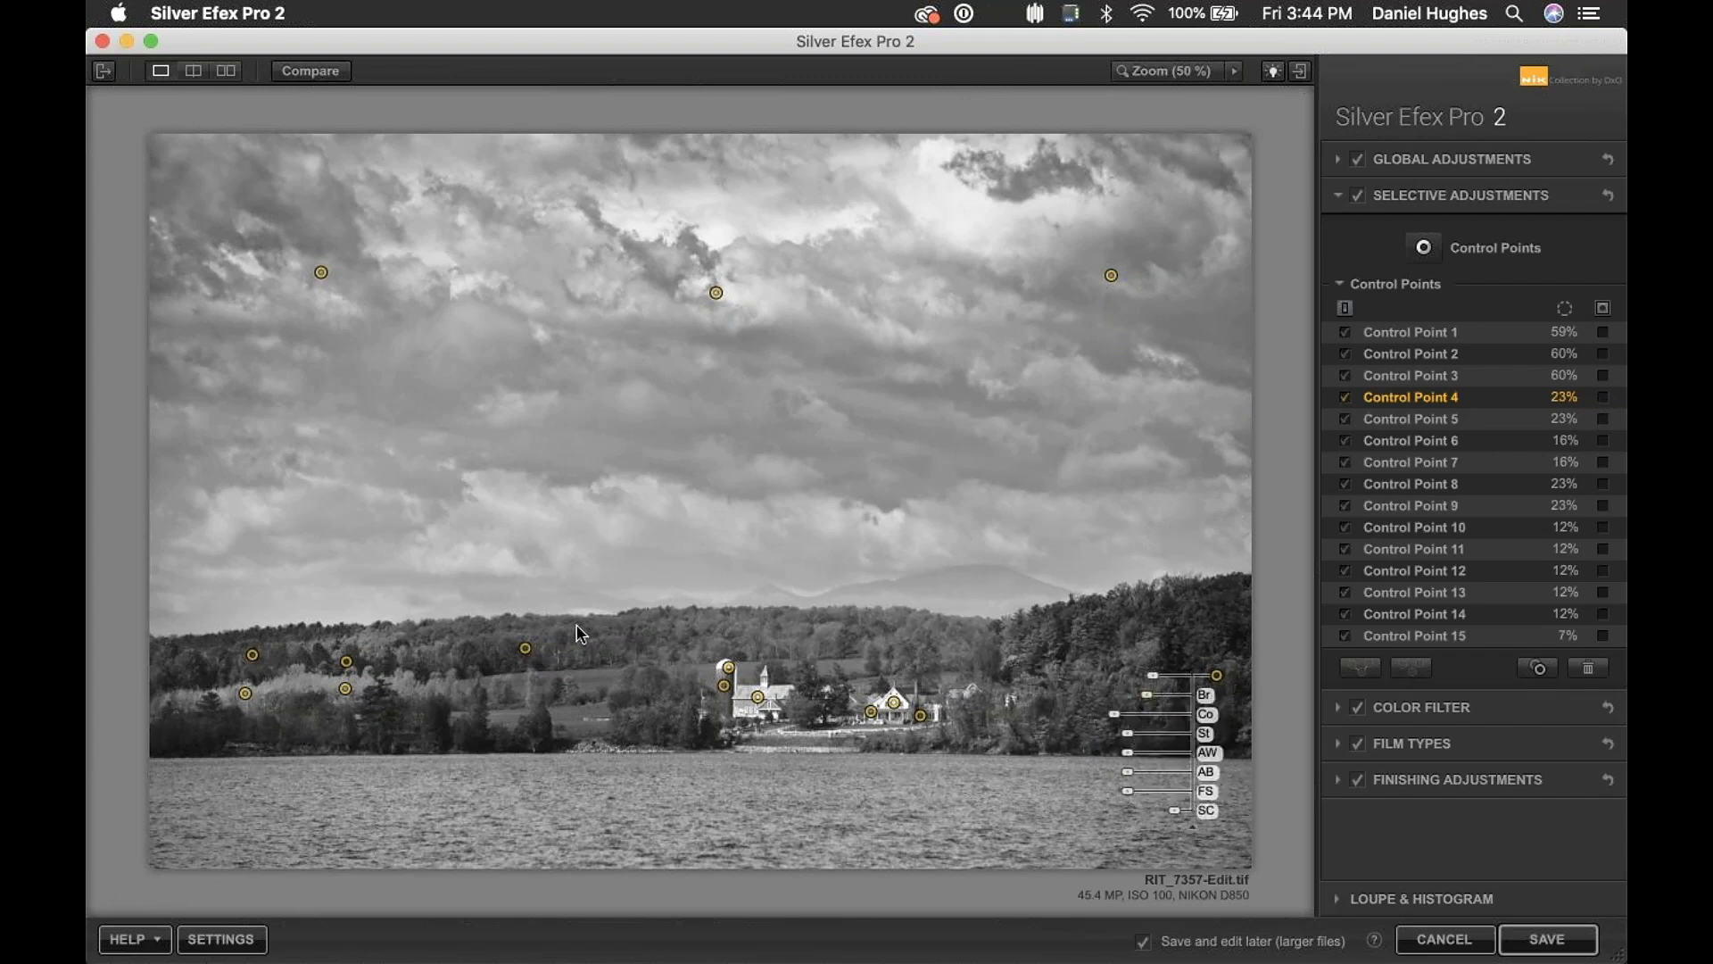
{"action": "left_click", "coordinate": [745, 656]}
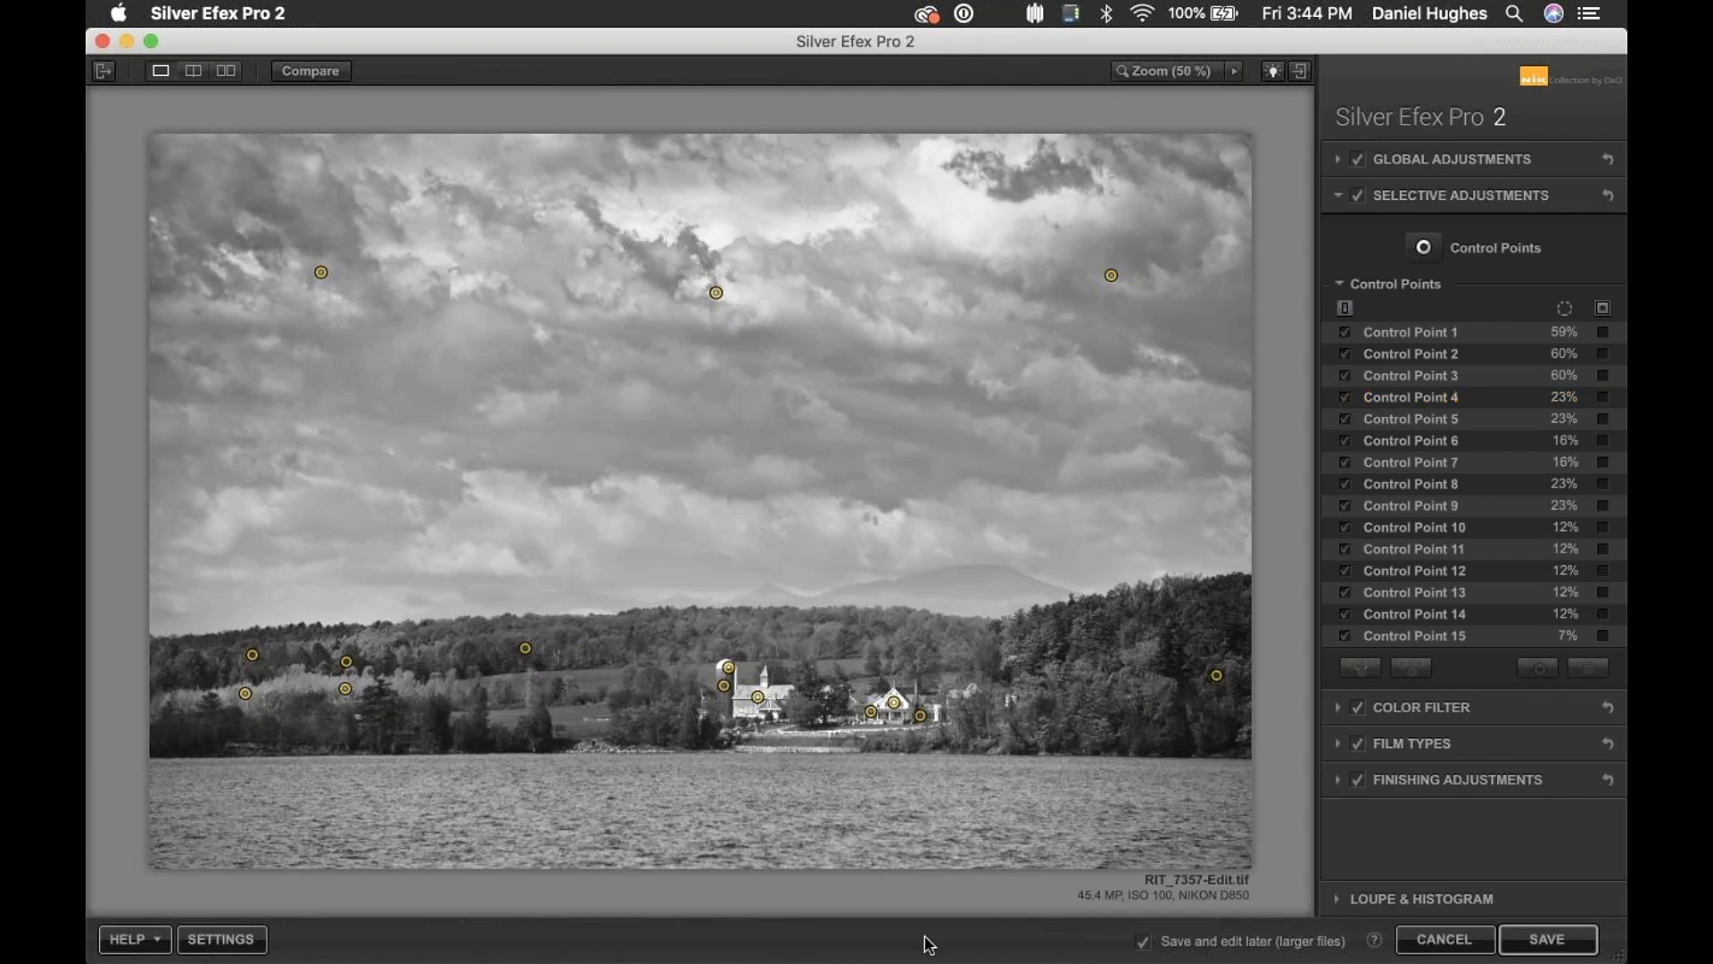
{"action": "left_click", "coordinate": [1142, 843]}
{"action": "left_click_drag", "start_coordinate": [1144, 845], "coordinate": [1161, 846]}
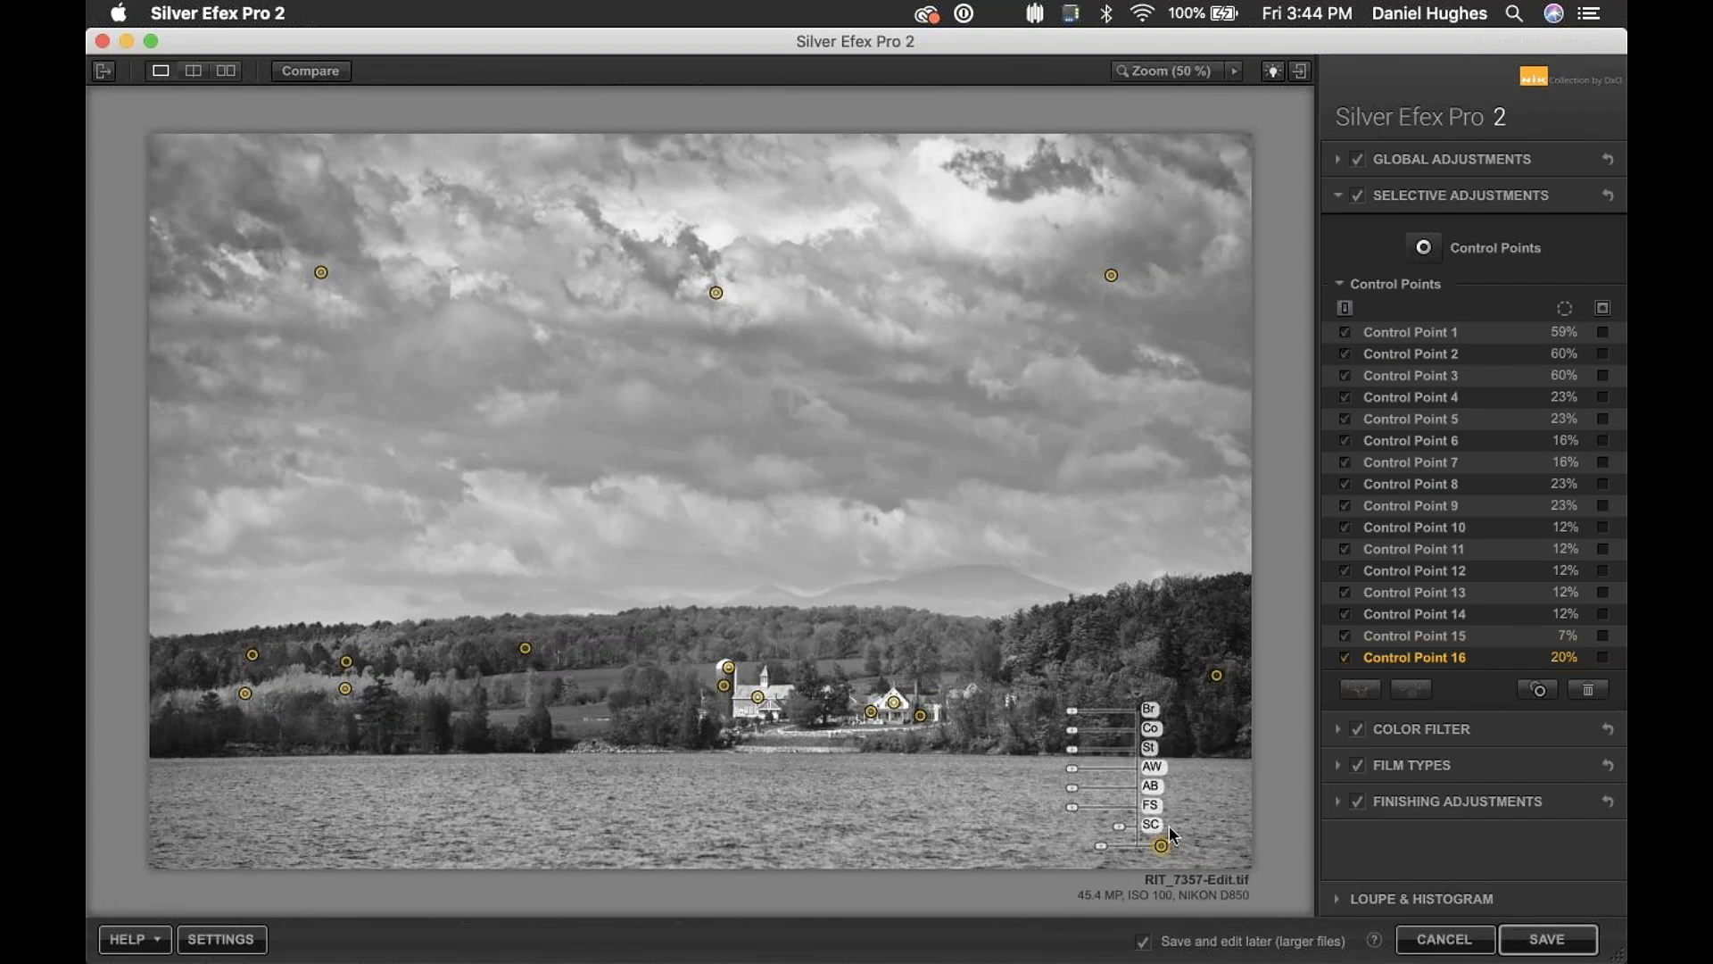
{"action": "key", "text": "Delete"}
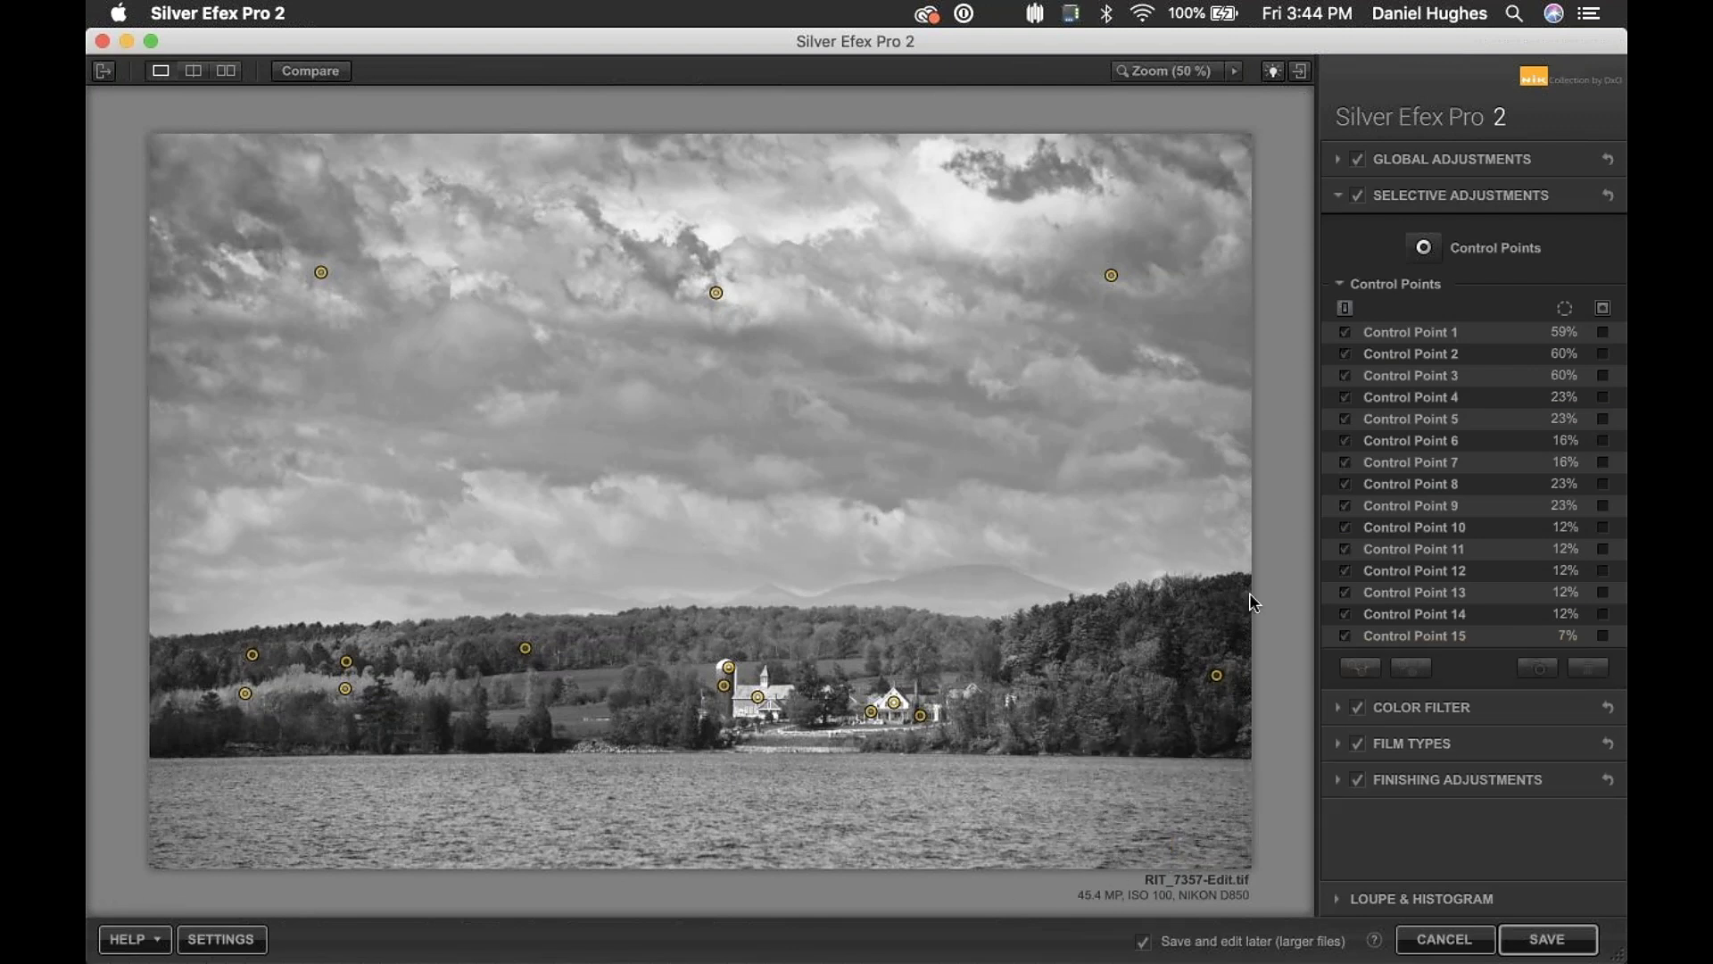
- Collapse the selective adjustments, expand the finishing adjustments and collapse their toning controls
{"action": "left_click", "coordinate": [1406, 194]}
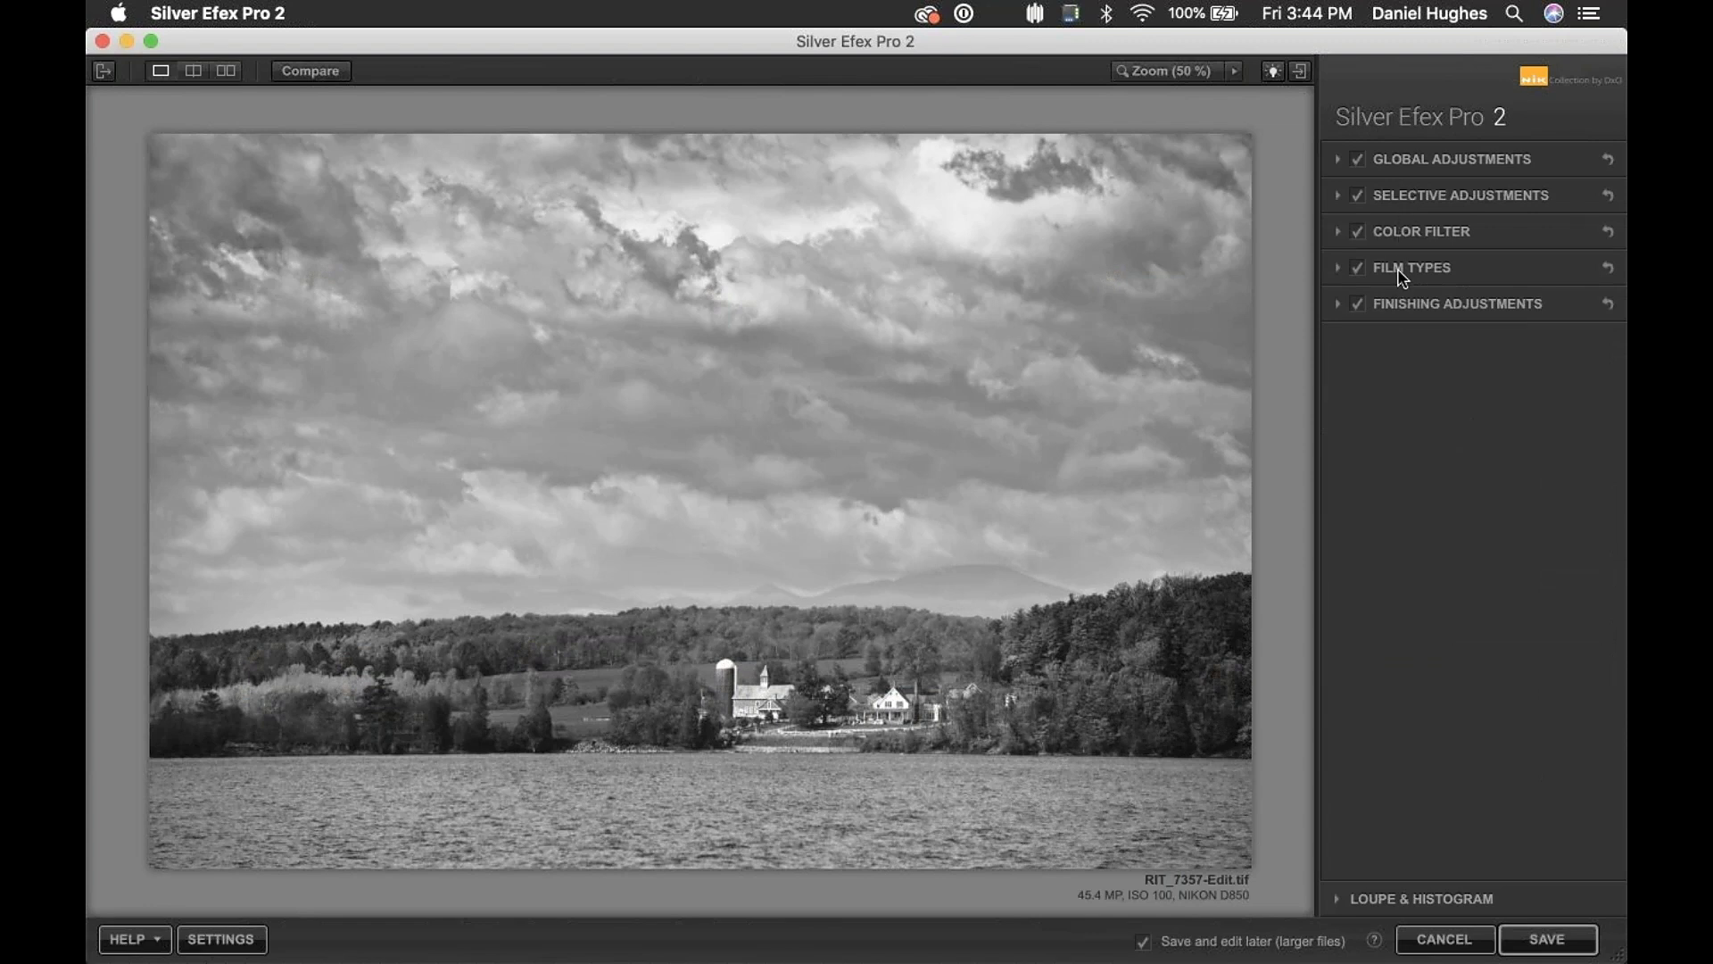
{"action": "left_click", "coordinate": [1409, 306]}
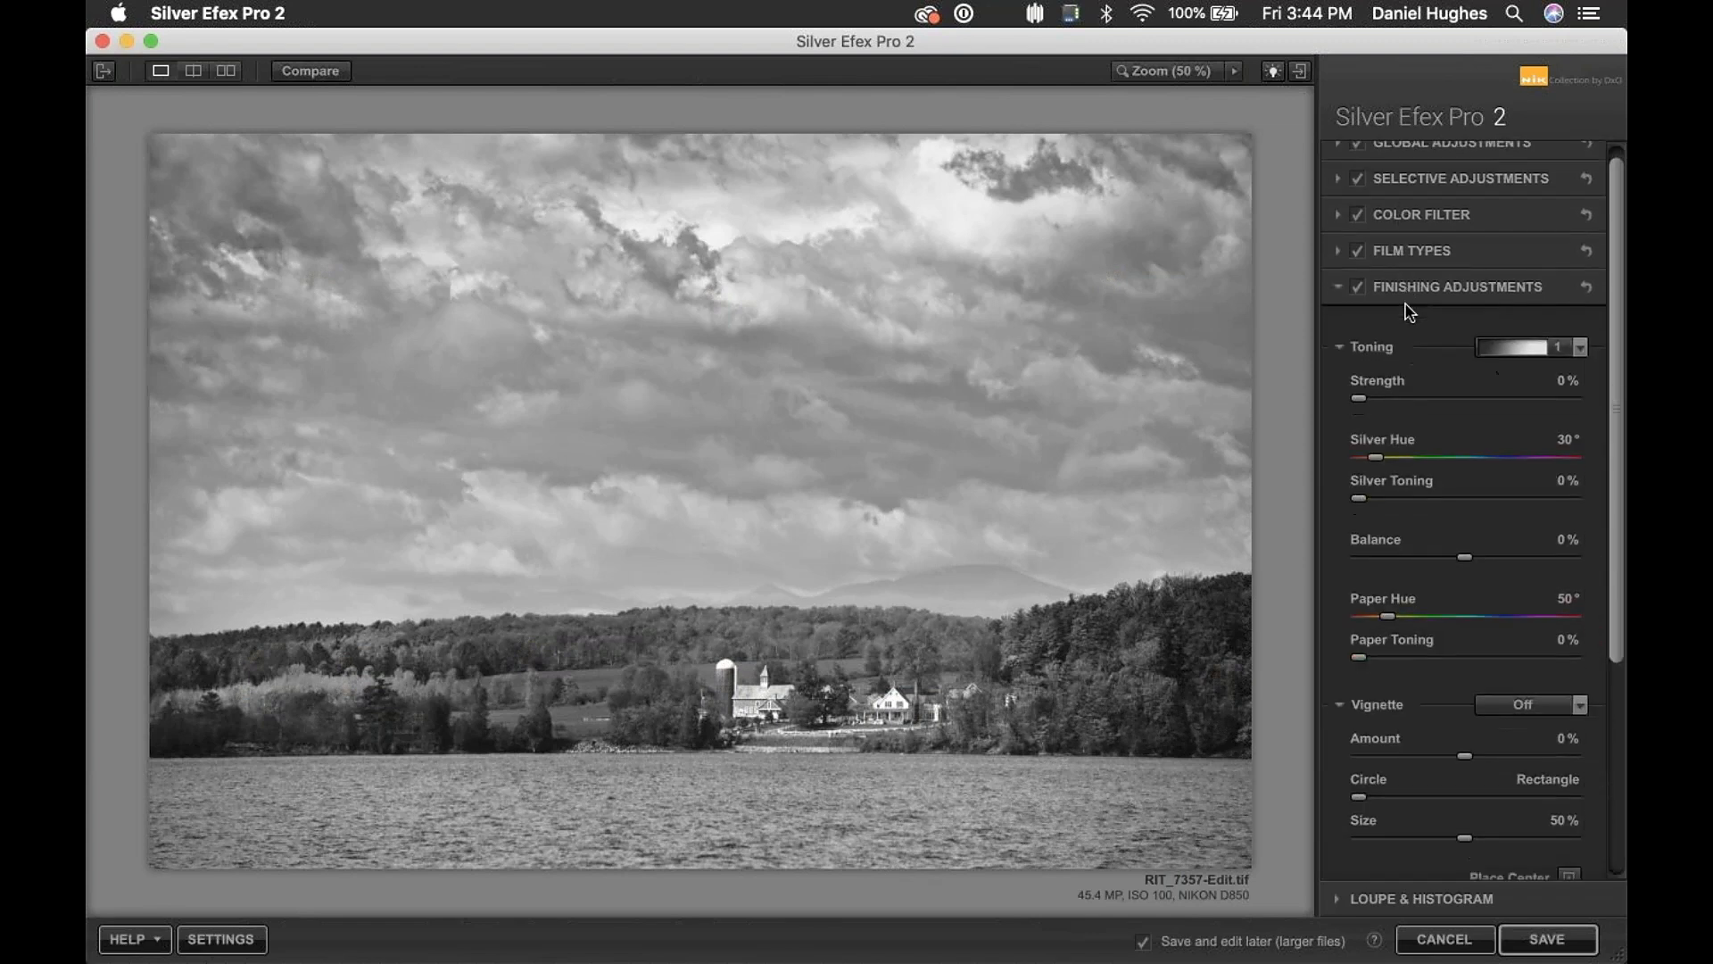
{"action": "scroll", "coordinate": [1387, 205], "scroll_direction": "up", "scroll_amount": 3}
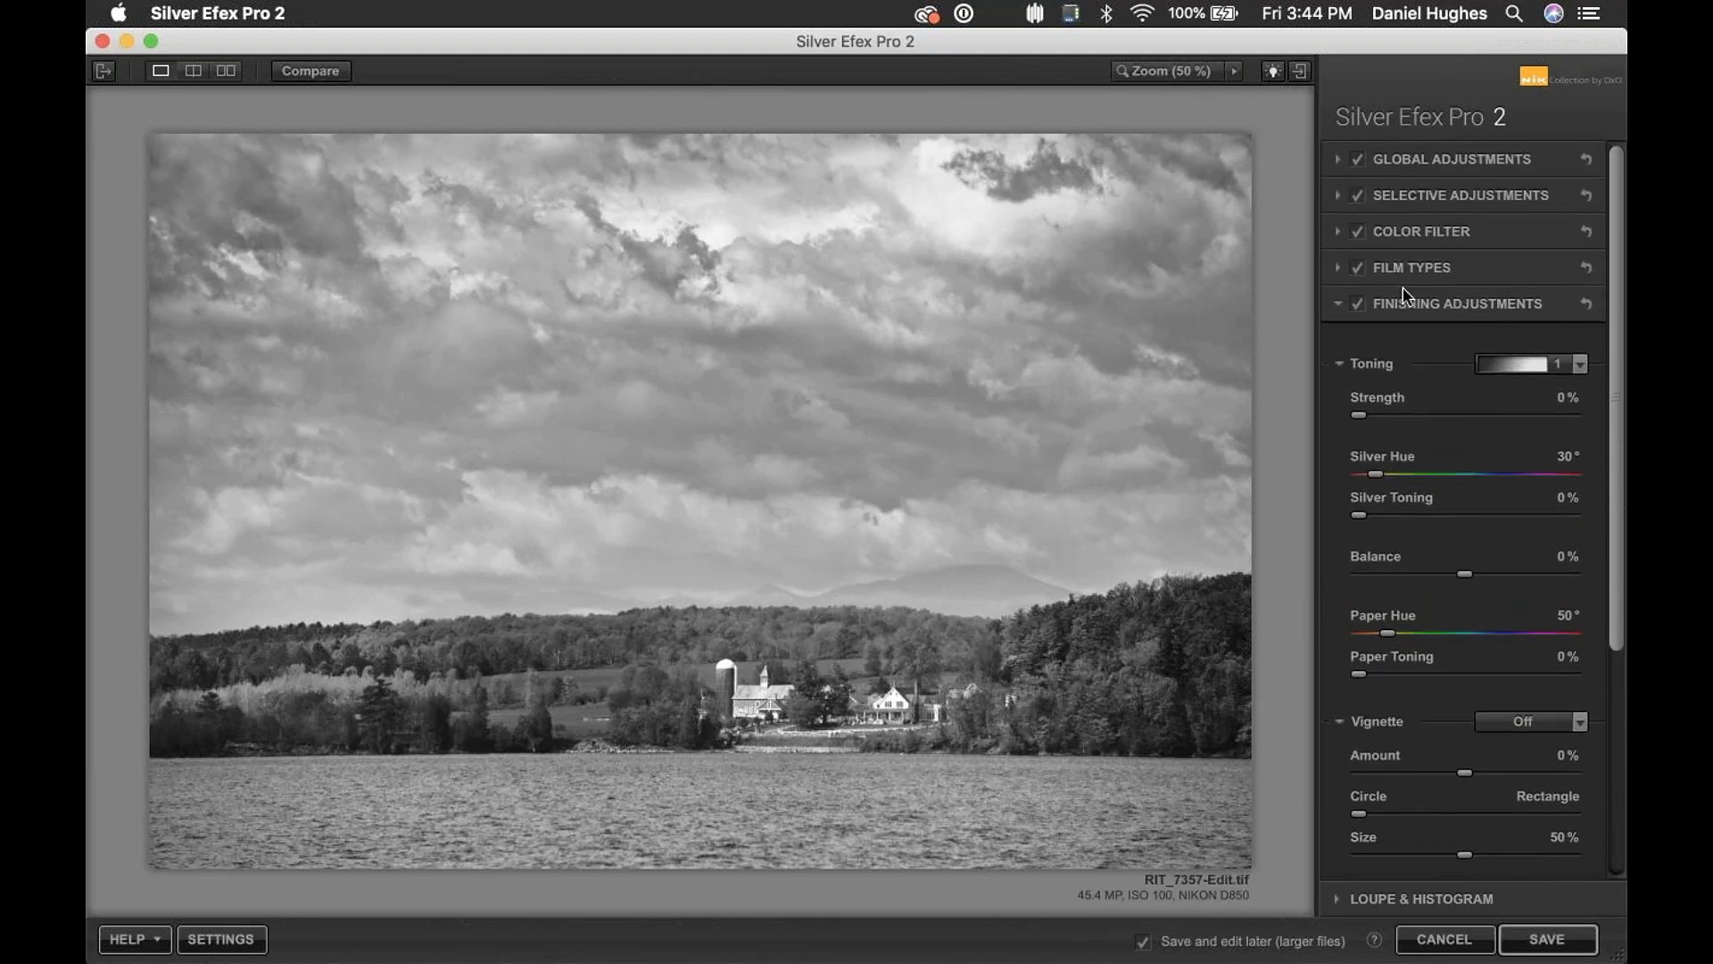
{"action": "scroll", "coordinate": [1407, 285], "scroll_direction": "down", "scroll_amount": 2}
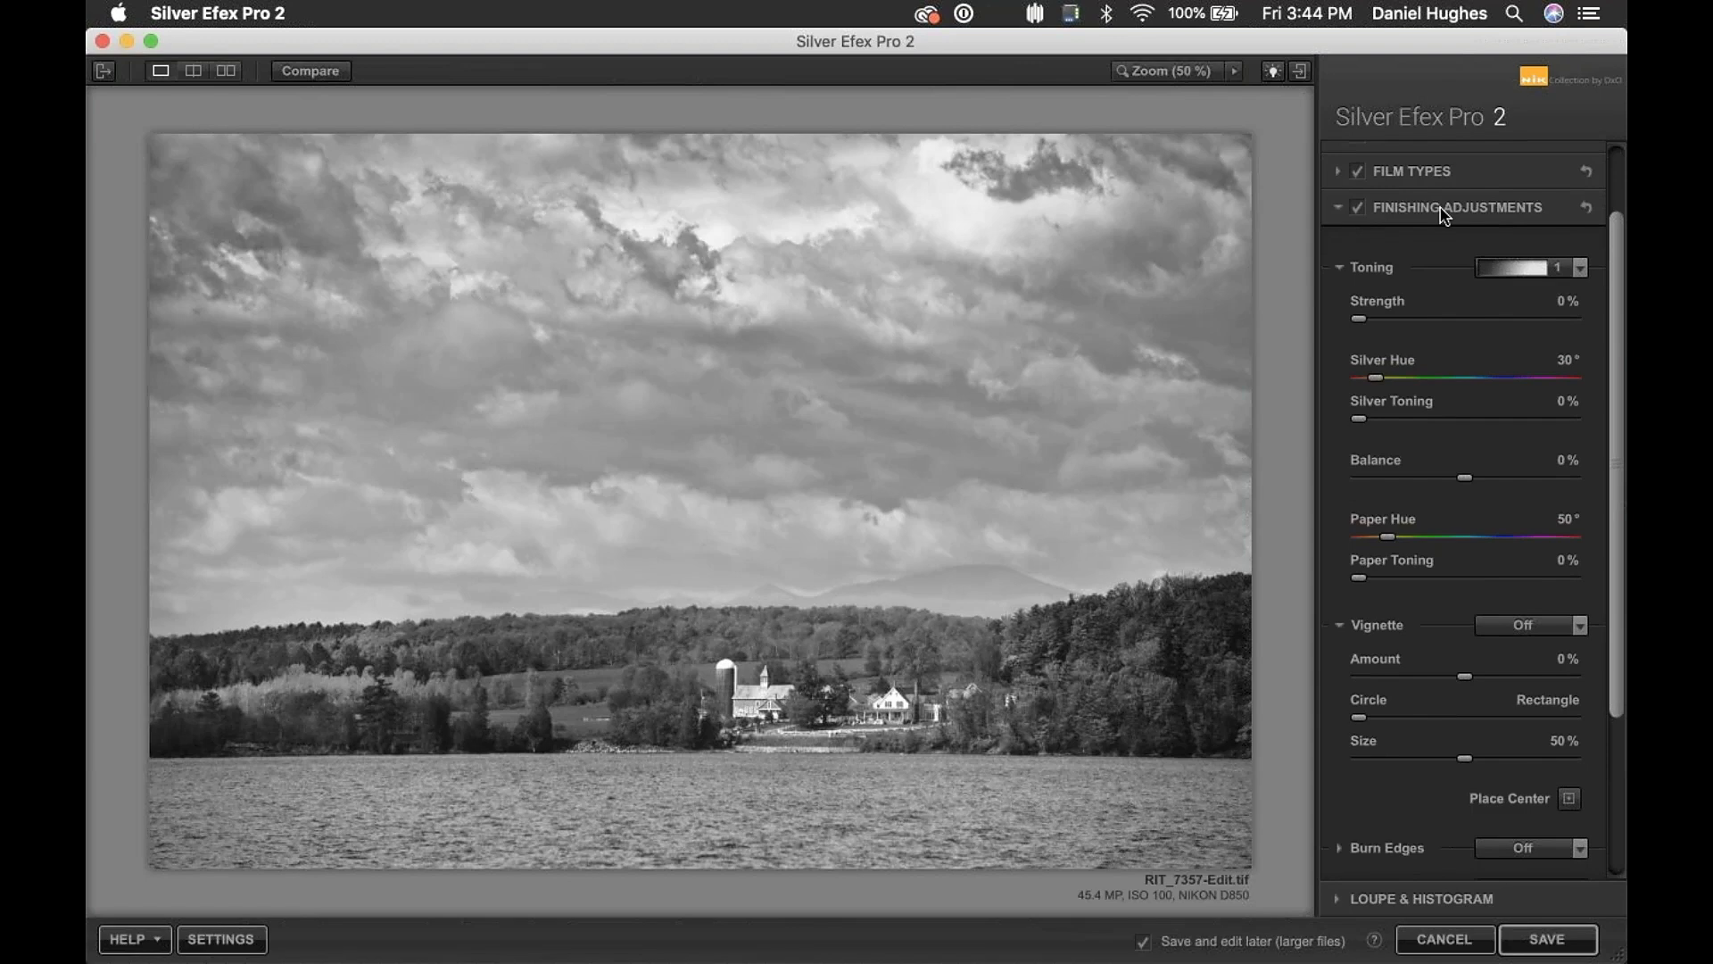
{"action": "left_click", "coordinate": [1380, 268]}
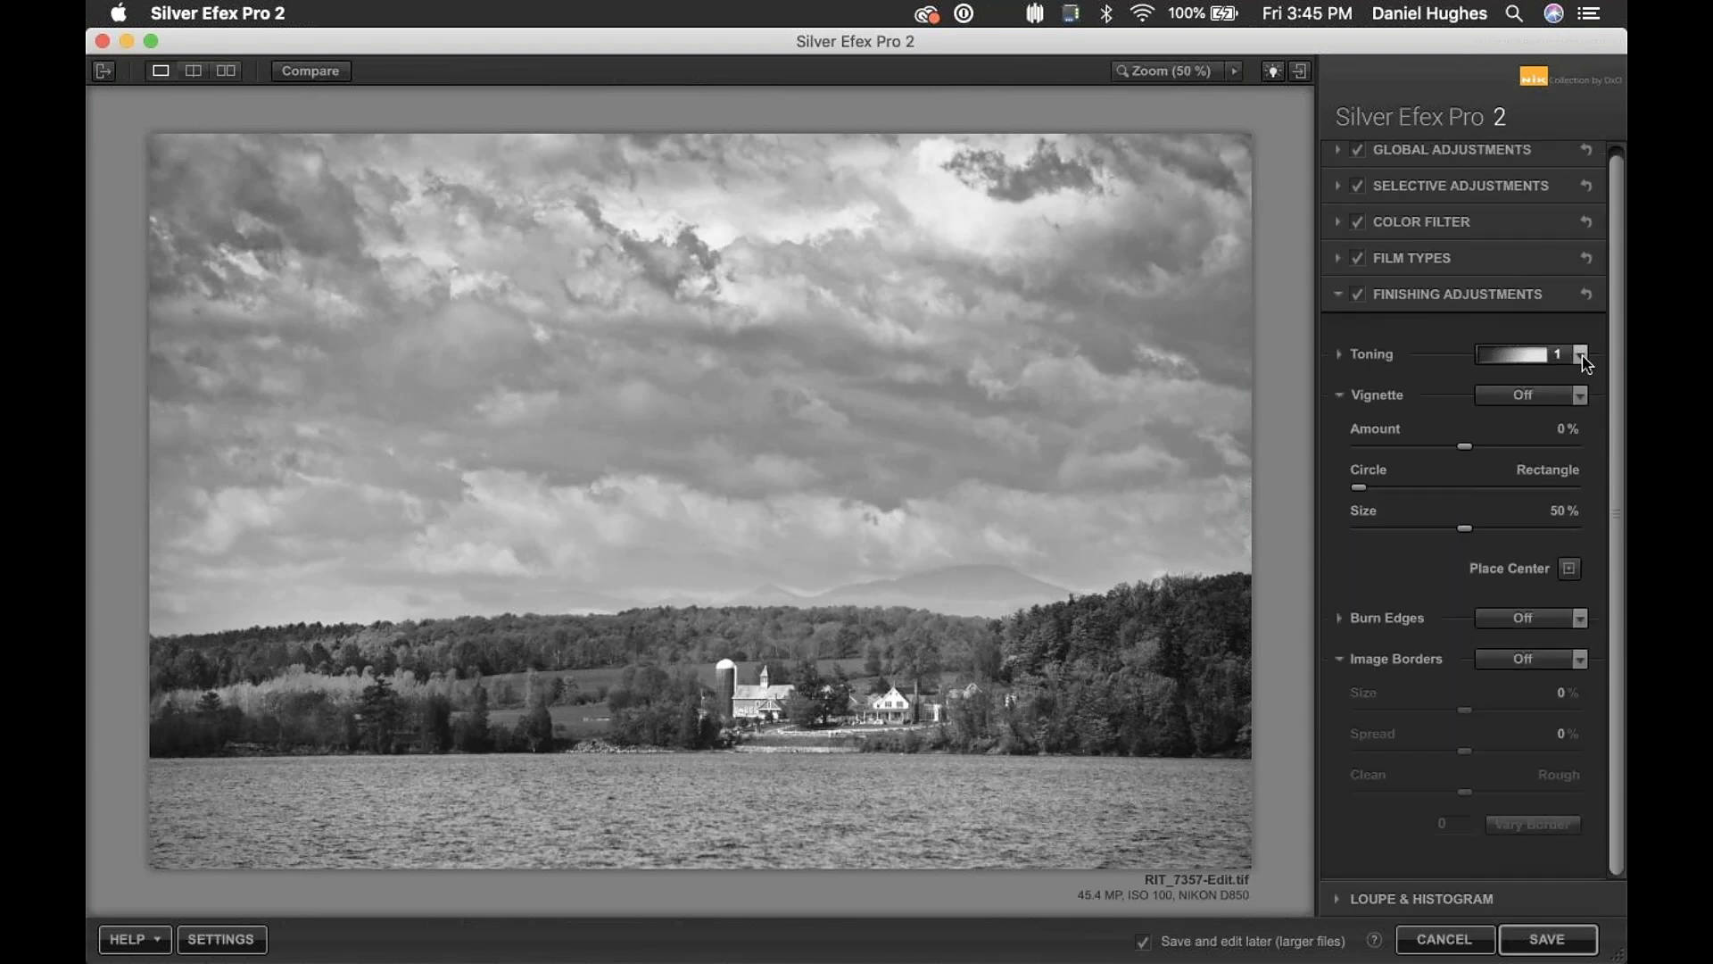
- Look through the toning presets, leave toning at neutral preset 1, and collapse the vignette controls
{"action": "left_click", "coordinate": [1581, 355]}
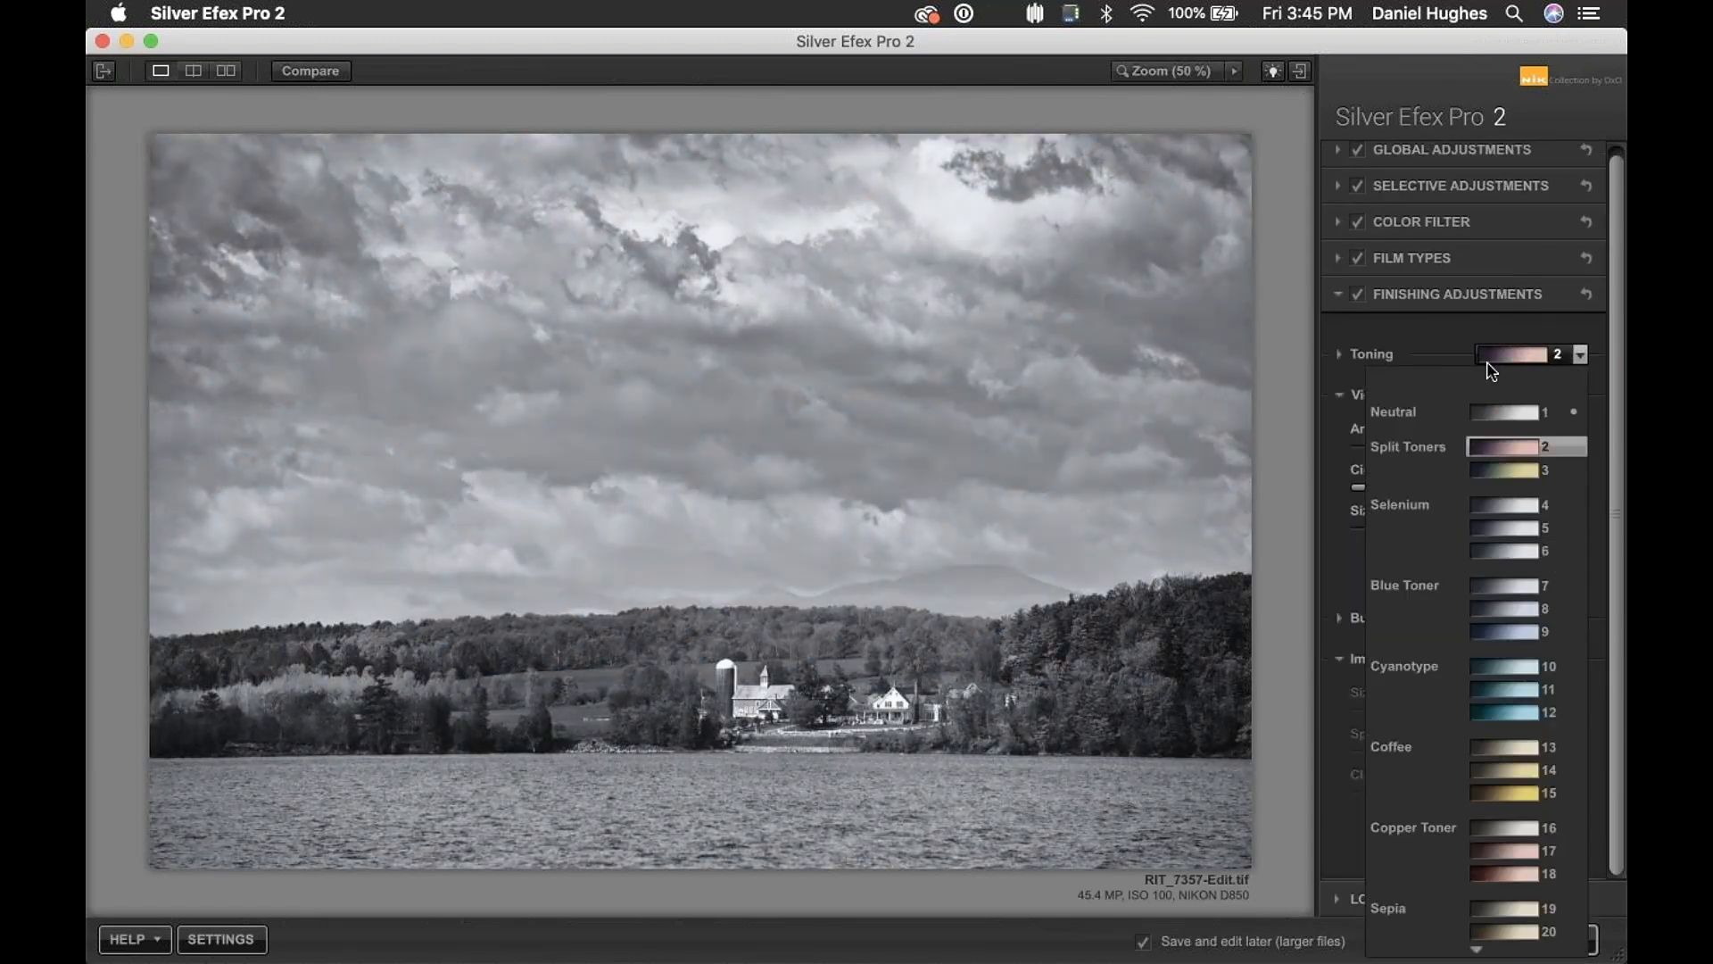
{"action": "left_click", "coordinate": [1472, 393]}
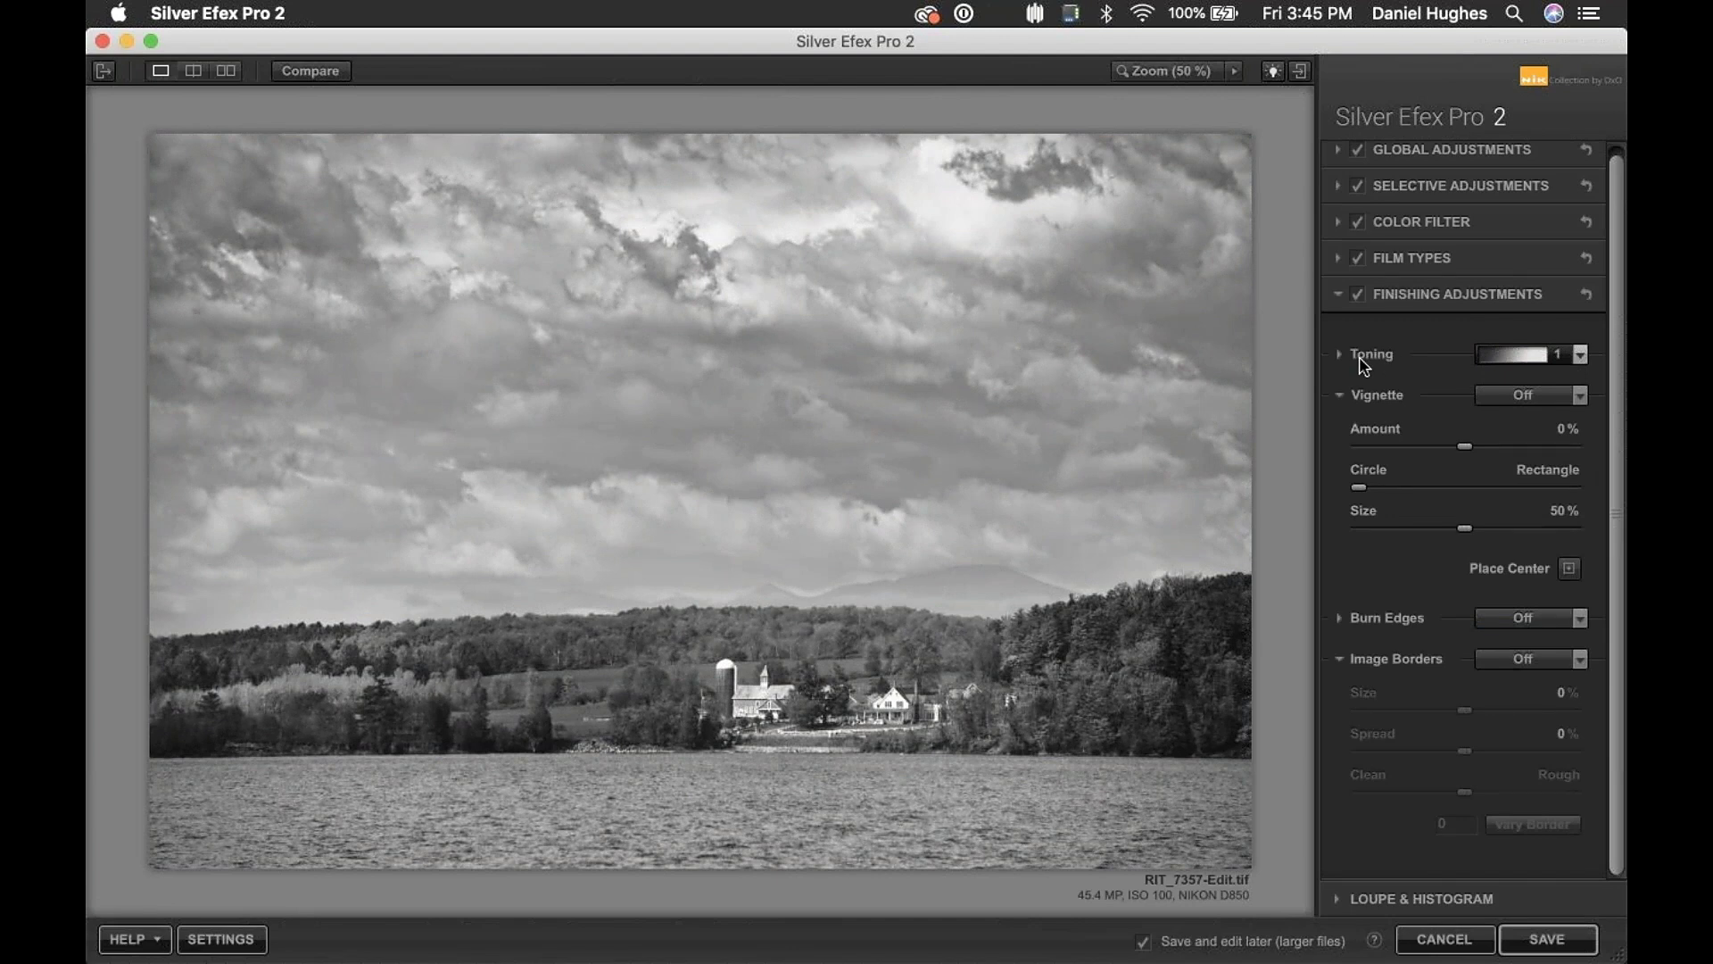
{"action": "left_click", "coordinate": [1366, 401]}
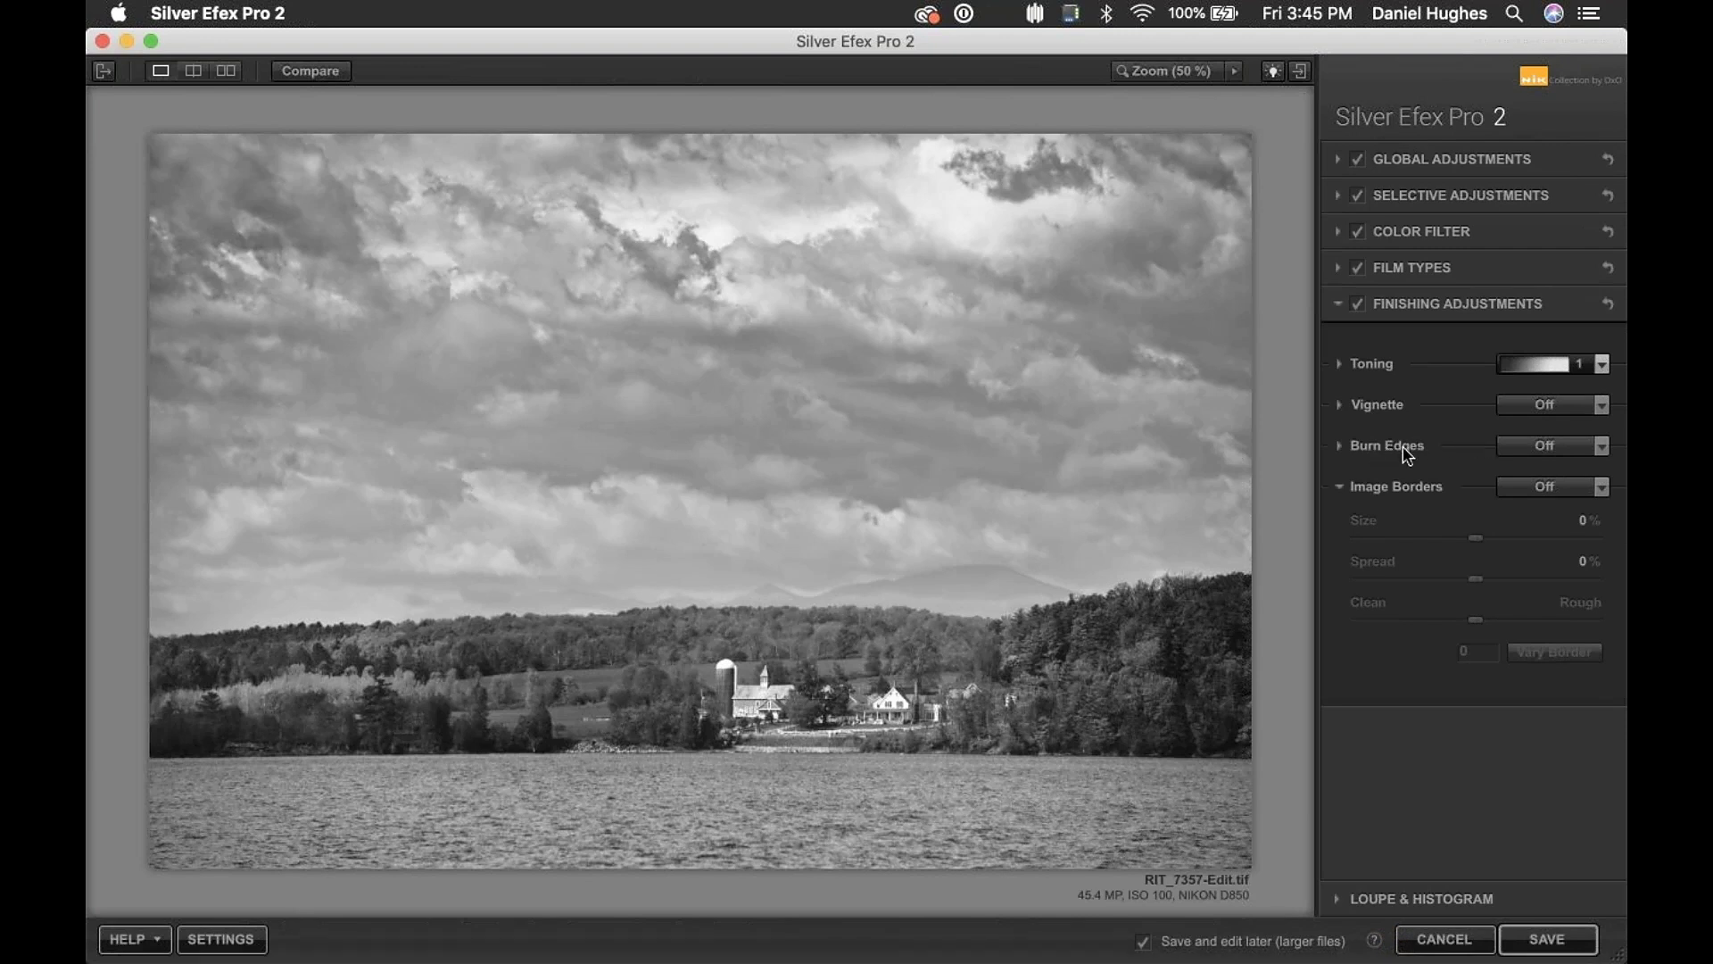
- Expand the burn edges controls, preview the All Edges presets, and leave the preset Off
{"action": "left_click", "coordinate": [1408, 455]}
{"action": "left_click", "coordinate": [1575, 446]}
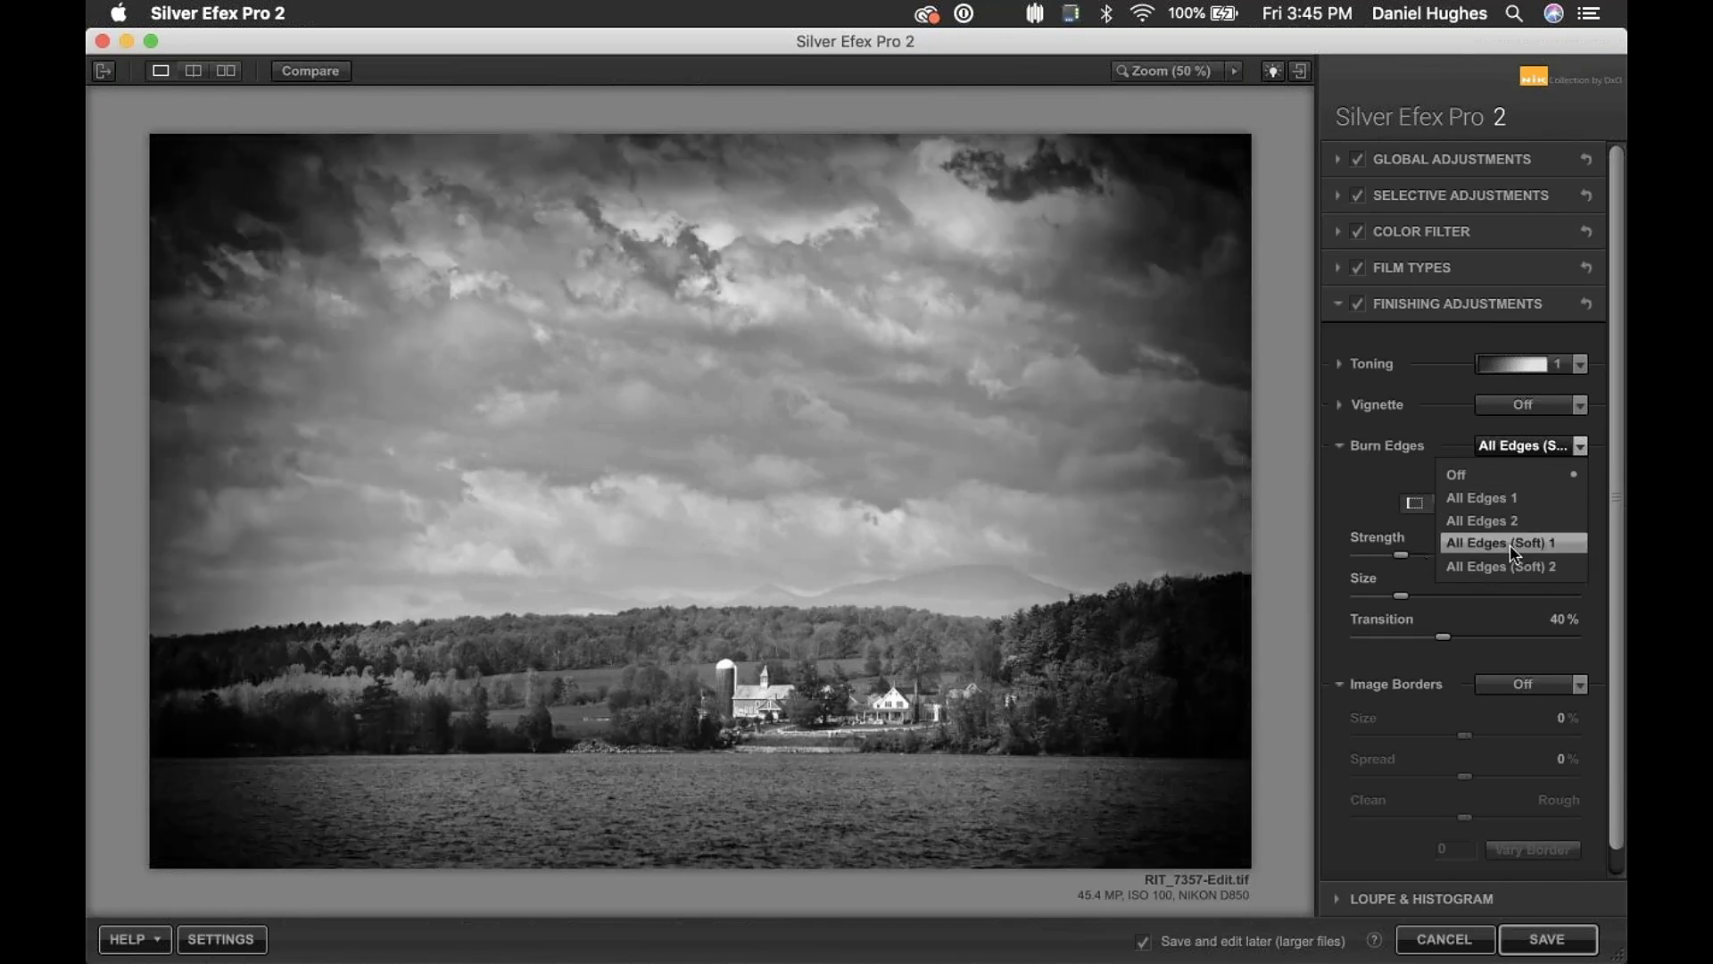
{"action": "left_click", "coordinate": [1463, 474]}
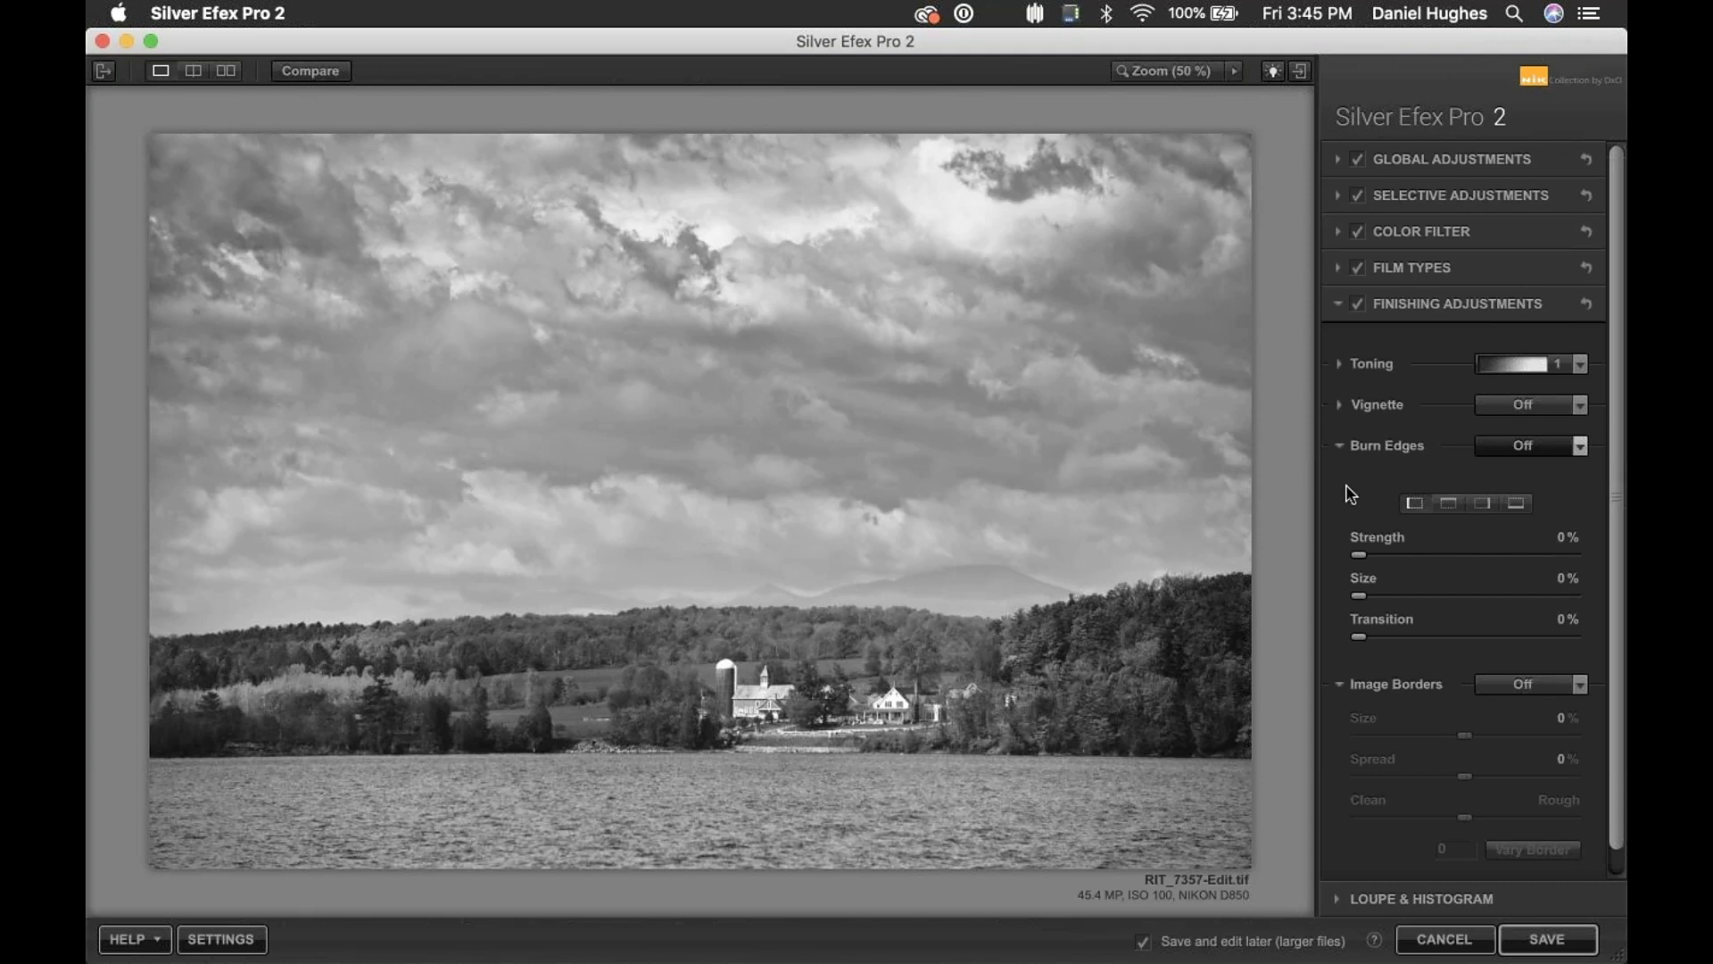
- Check each edge's burn settings, select the photo's bottom edge, and set its burn strength to 100%
{"action": "left_click", "coordinate": [1517, 504]}
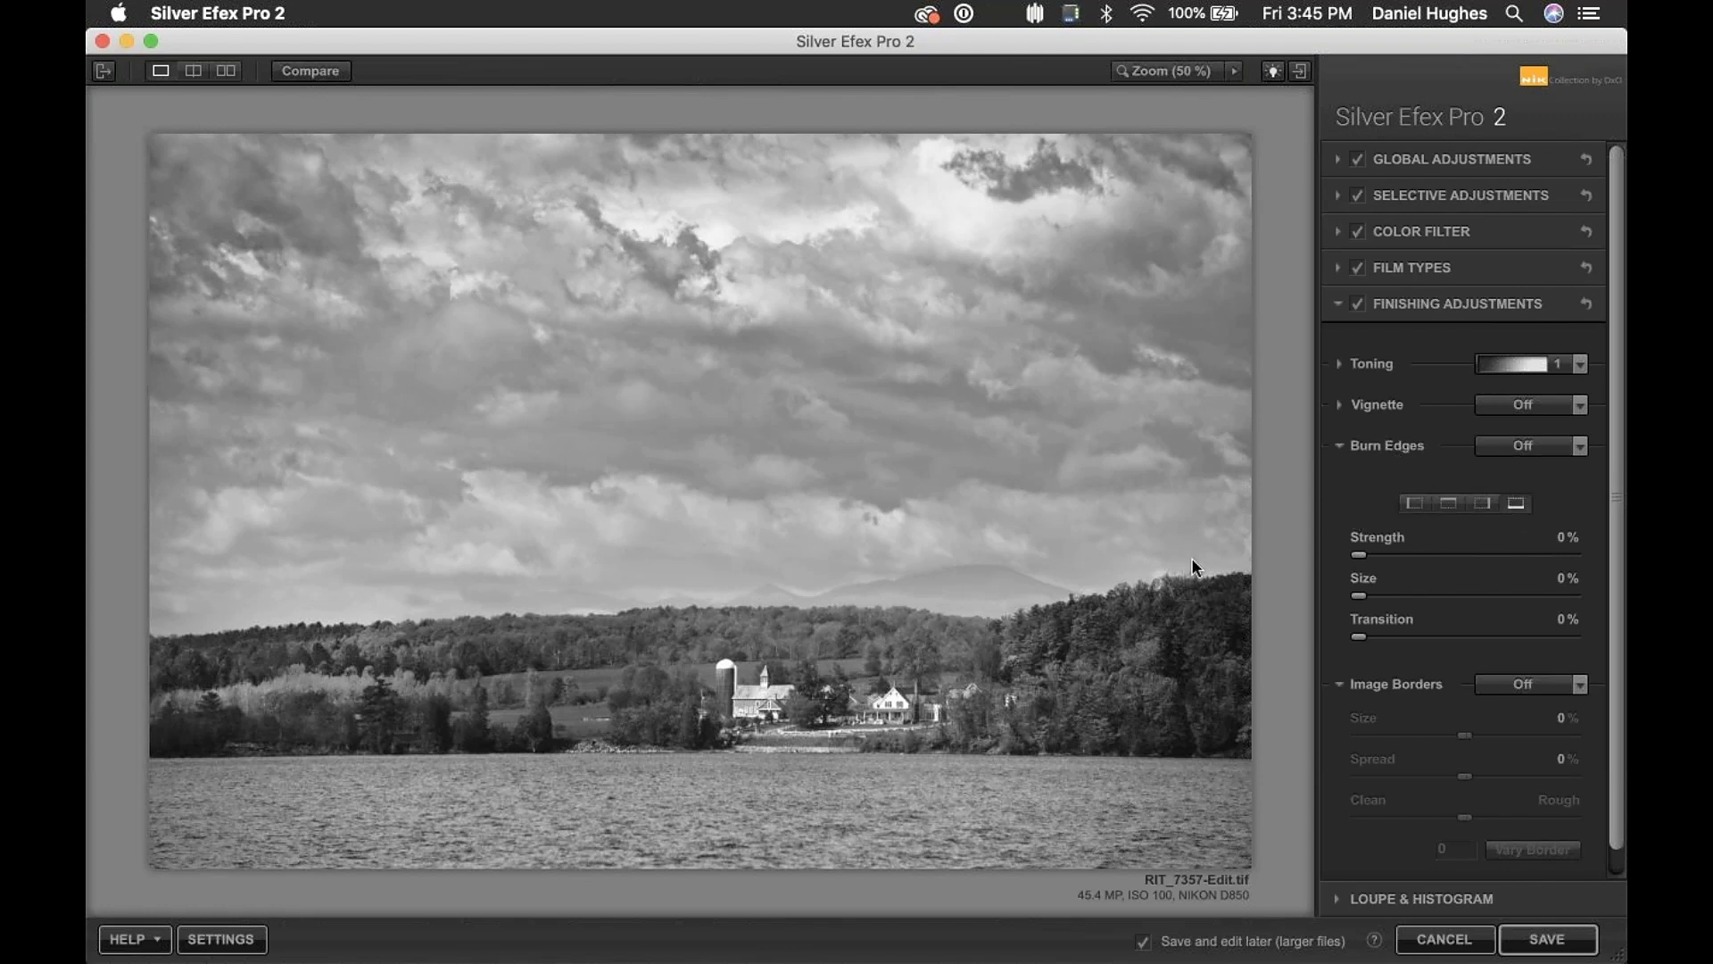
{"action": "left_click_drag", "start_coordinate": [1362, 560], "coordinate": [1416, 557]}
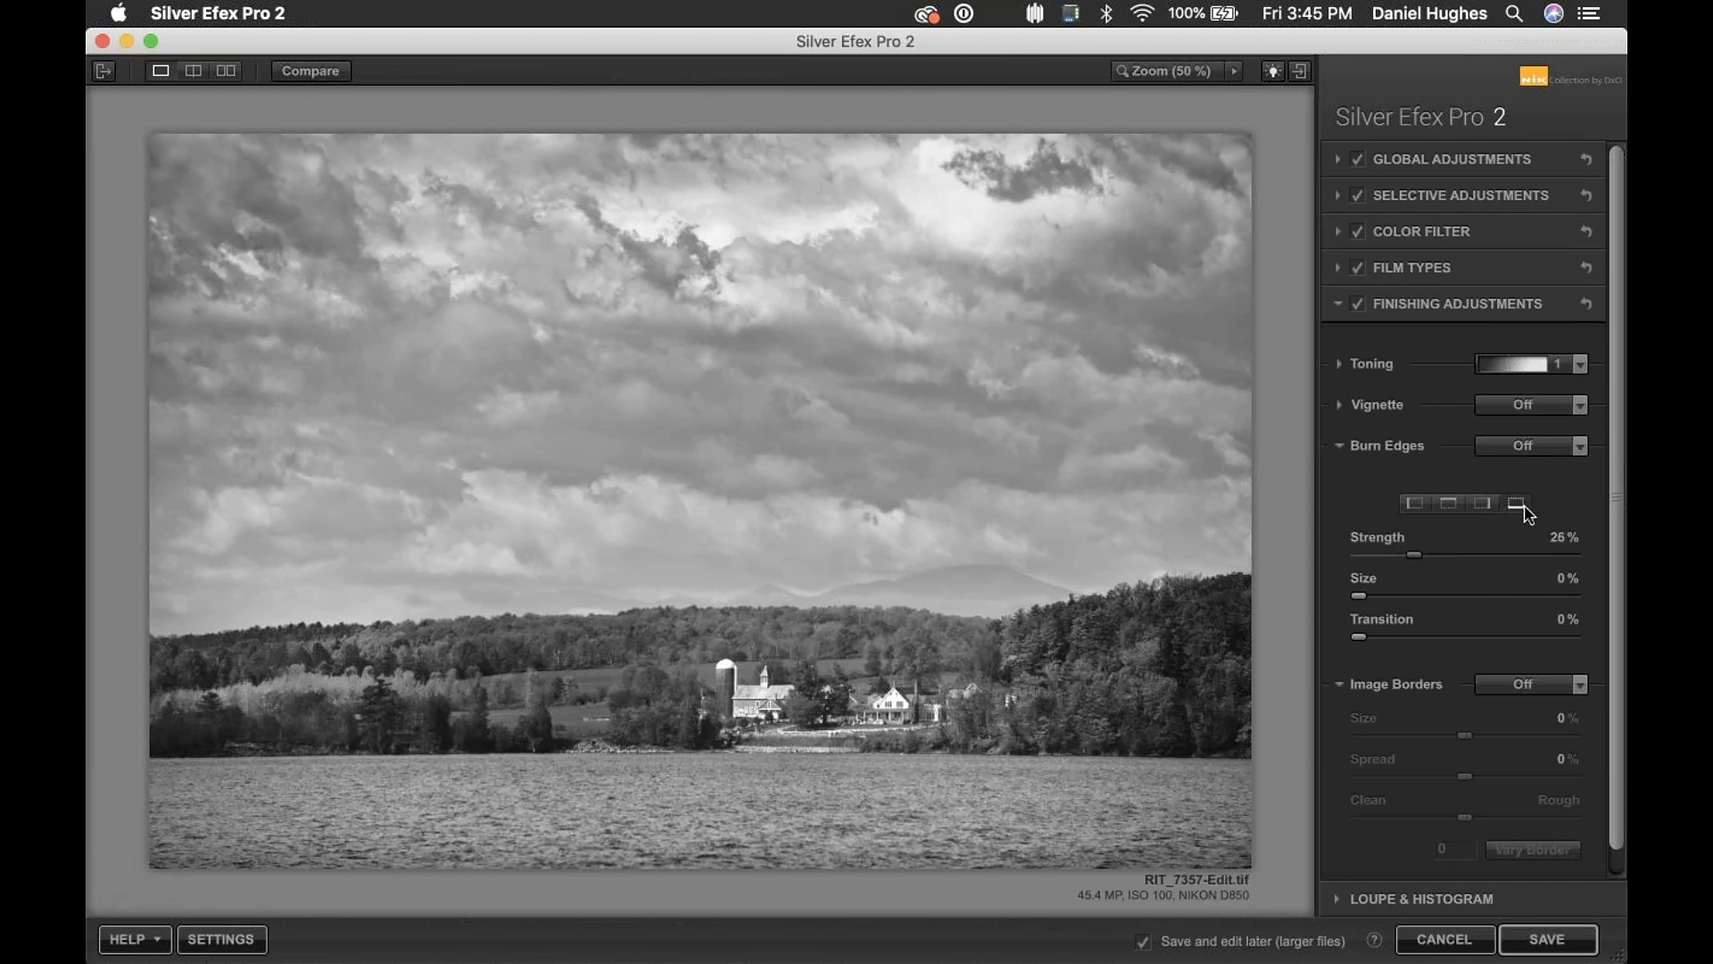
{"action": "left_click", "coordinate": [1485, 506]}
{"action": "left_click", "coordinate": [1455, 506]}
{"action": "left_click", "coordinate": [1413, 506]}
{"action": "left_click", "coordinate": [1439, 508]}
{"action": "left_click", "coordinate": [1518, 507]}
{"action": "left_click_drag", "start_coordinate": [1415, 555], "coordinate": [1575, 554]}
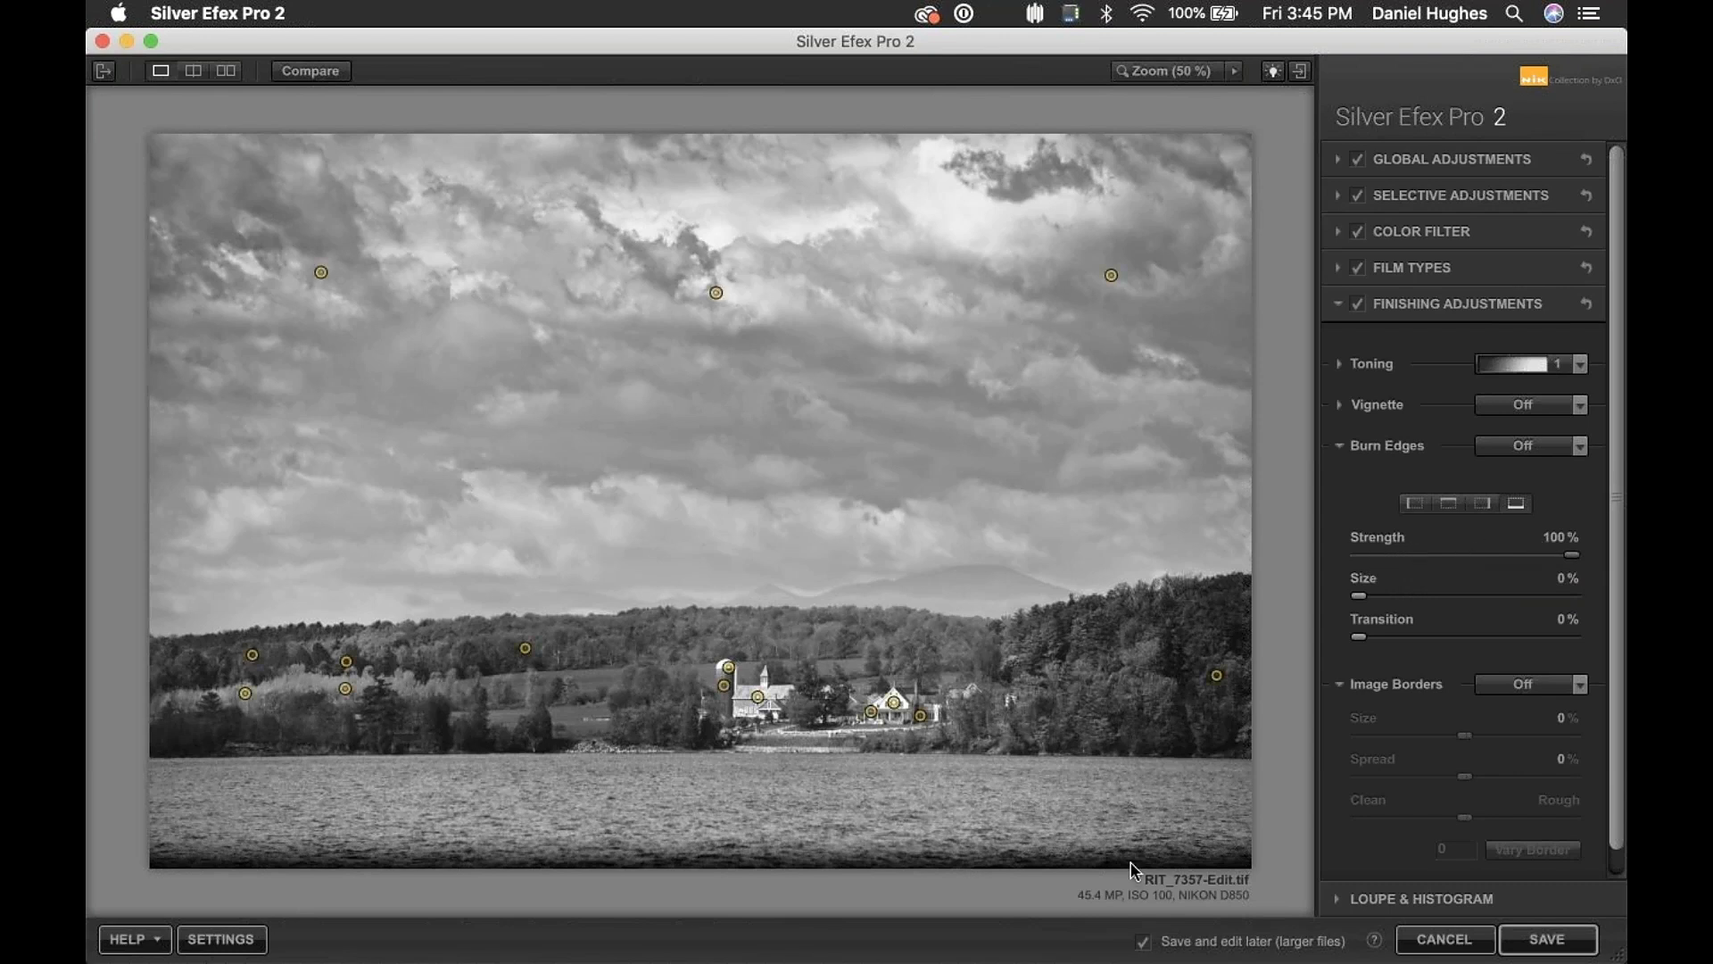
- Refine the bottom edge burn to 36% strength, 8% size and 79% transition
{"action": "mouse_move", "coordinate": [1359, 598]}
{"action": "left_mouse_down"}
{"action": "mouse_move", "coordinate": [1408, 604]}
{"action": "mouse_move", "coordinate": [1403, 642]}
{"action": "mouse_move", "coordinate": [1626, 635]}
{"action": "mouse_move", "coordinate": [1609, 640]}
{"action": "left_mouse_up"}
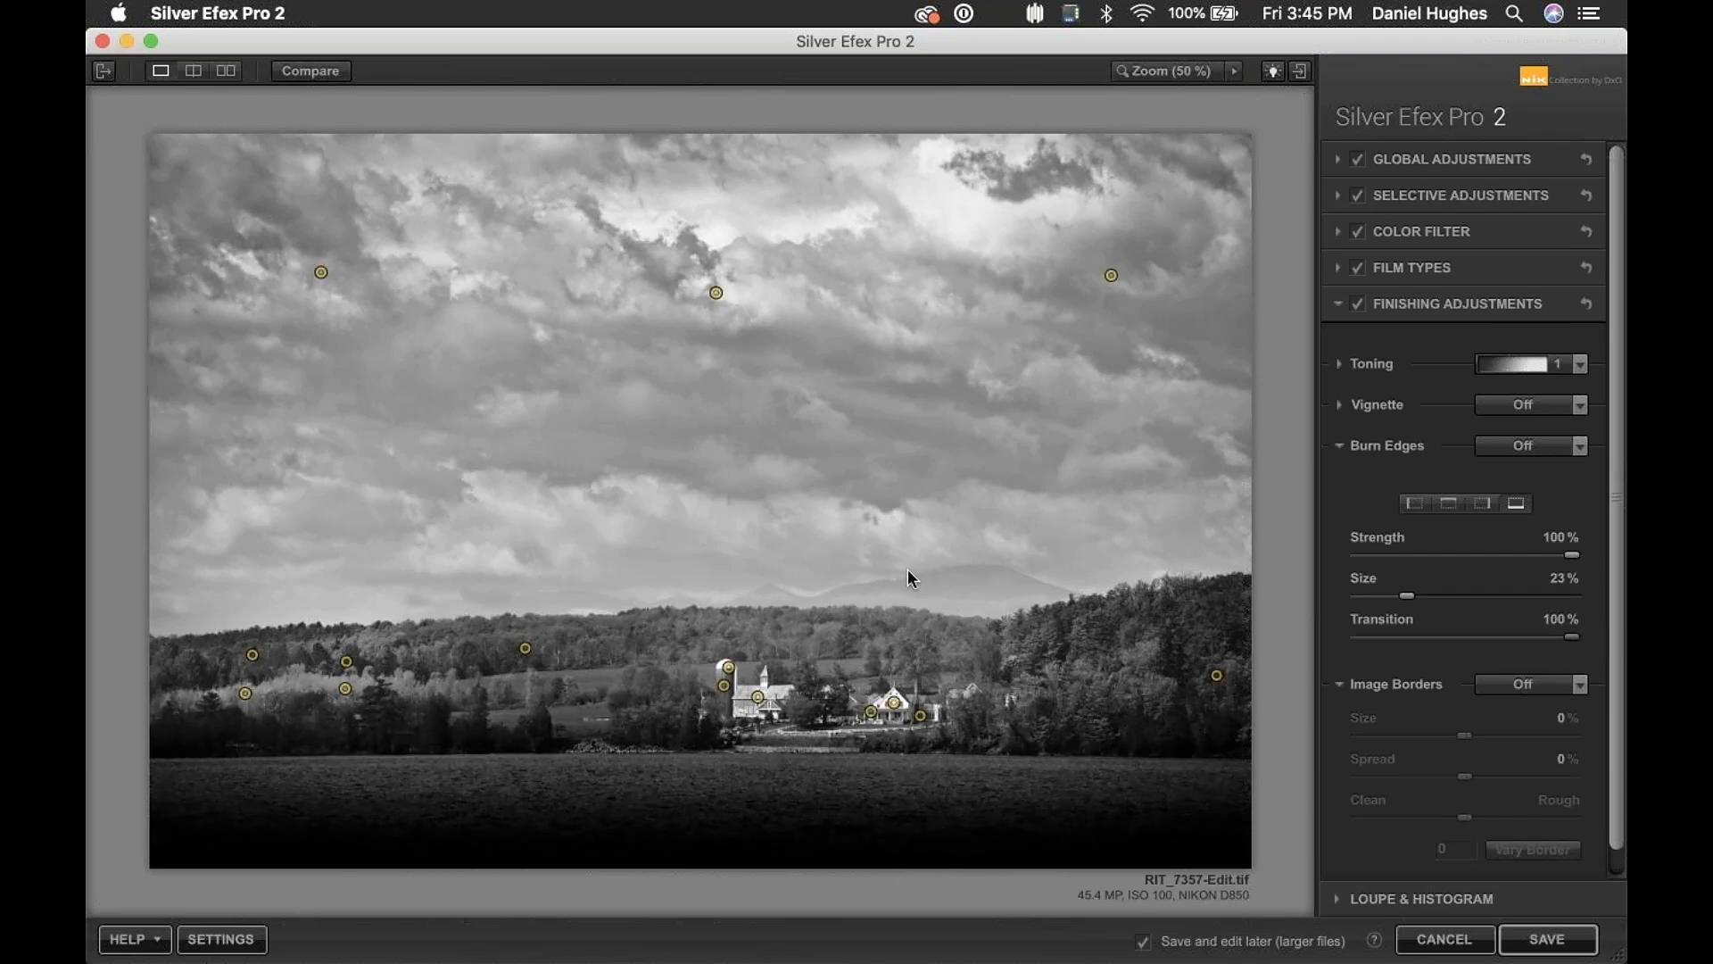
{"action": "mouse_move", "coordinate": [1412, 604]}
{"action": "left_mouse_down"}
{"action": "mouse_move", "coordinate": [1369, 614]}
{"action": "mouse_move", "coordinate": [1371, 596]}
{"action": "left_mouse_up"}
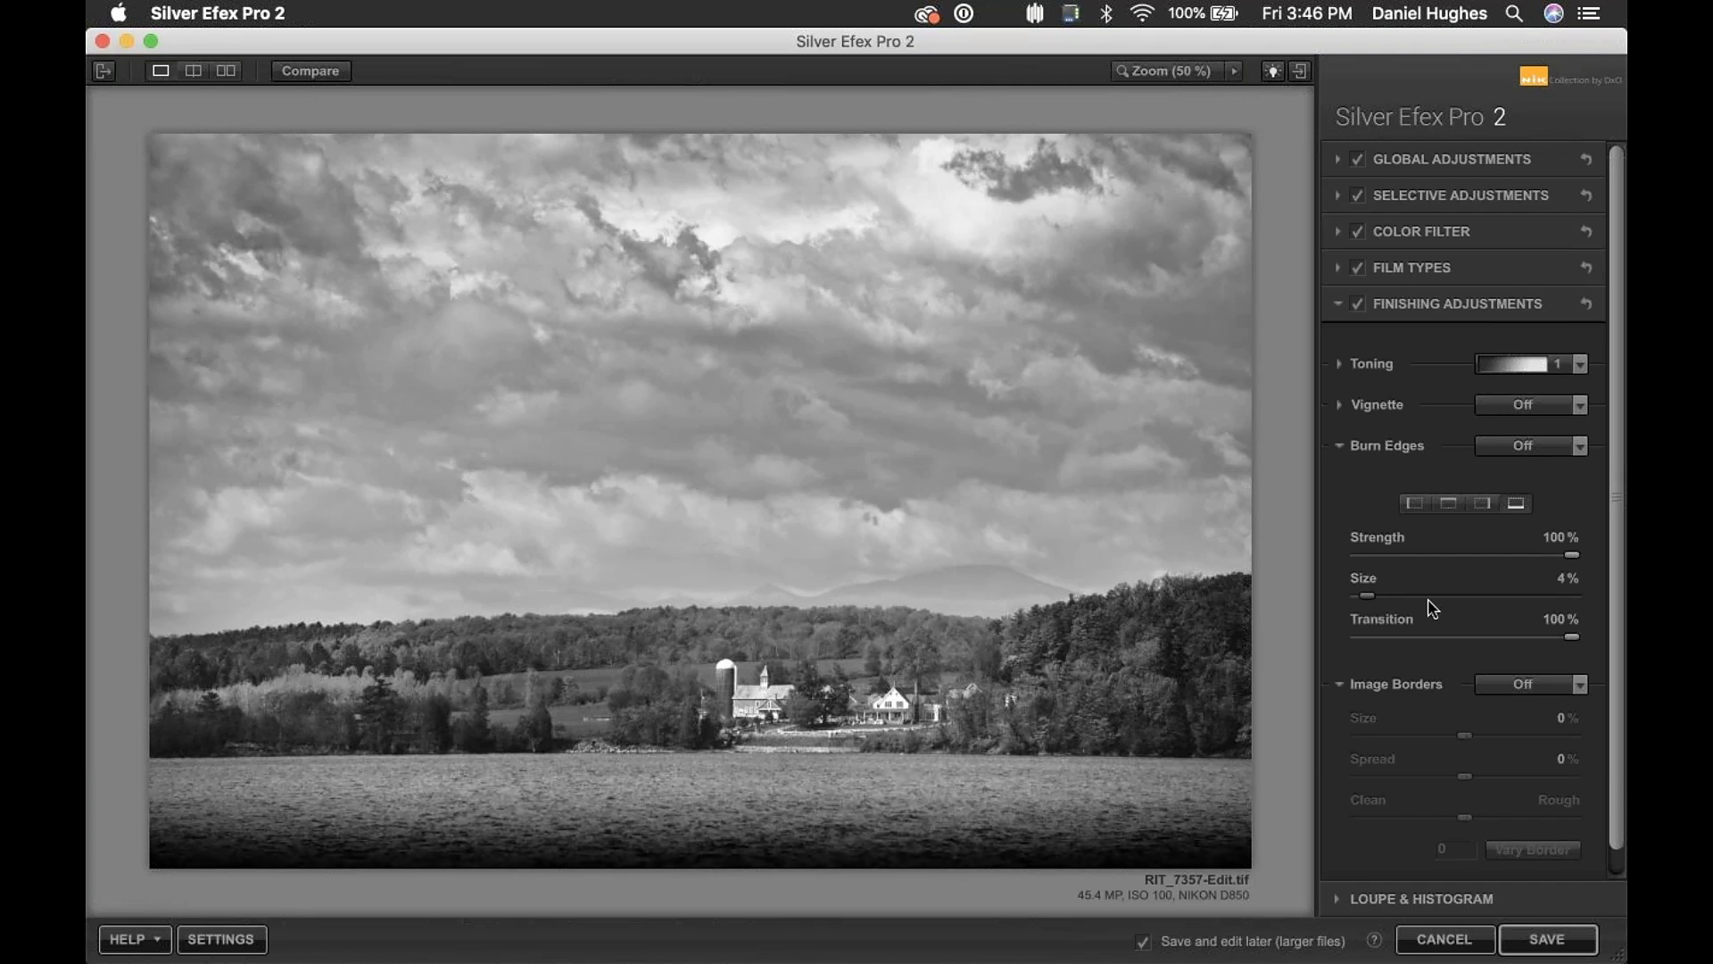
{"action": "left_click_drag", "start_coordinate": [1568, 643], "coordinate": [1531, 649]}
{"action": "mouse_move", "coordinate": [1572, 555]}
{"action": "left_mouse_down"}
{"action": "mouse_move", "coordinate": [1440, 565]}
{"action": "mouse_move", "coordinate": [1375, 598]}
{"action": "left_mouse_up"}
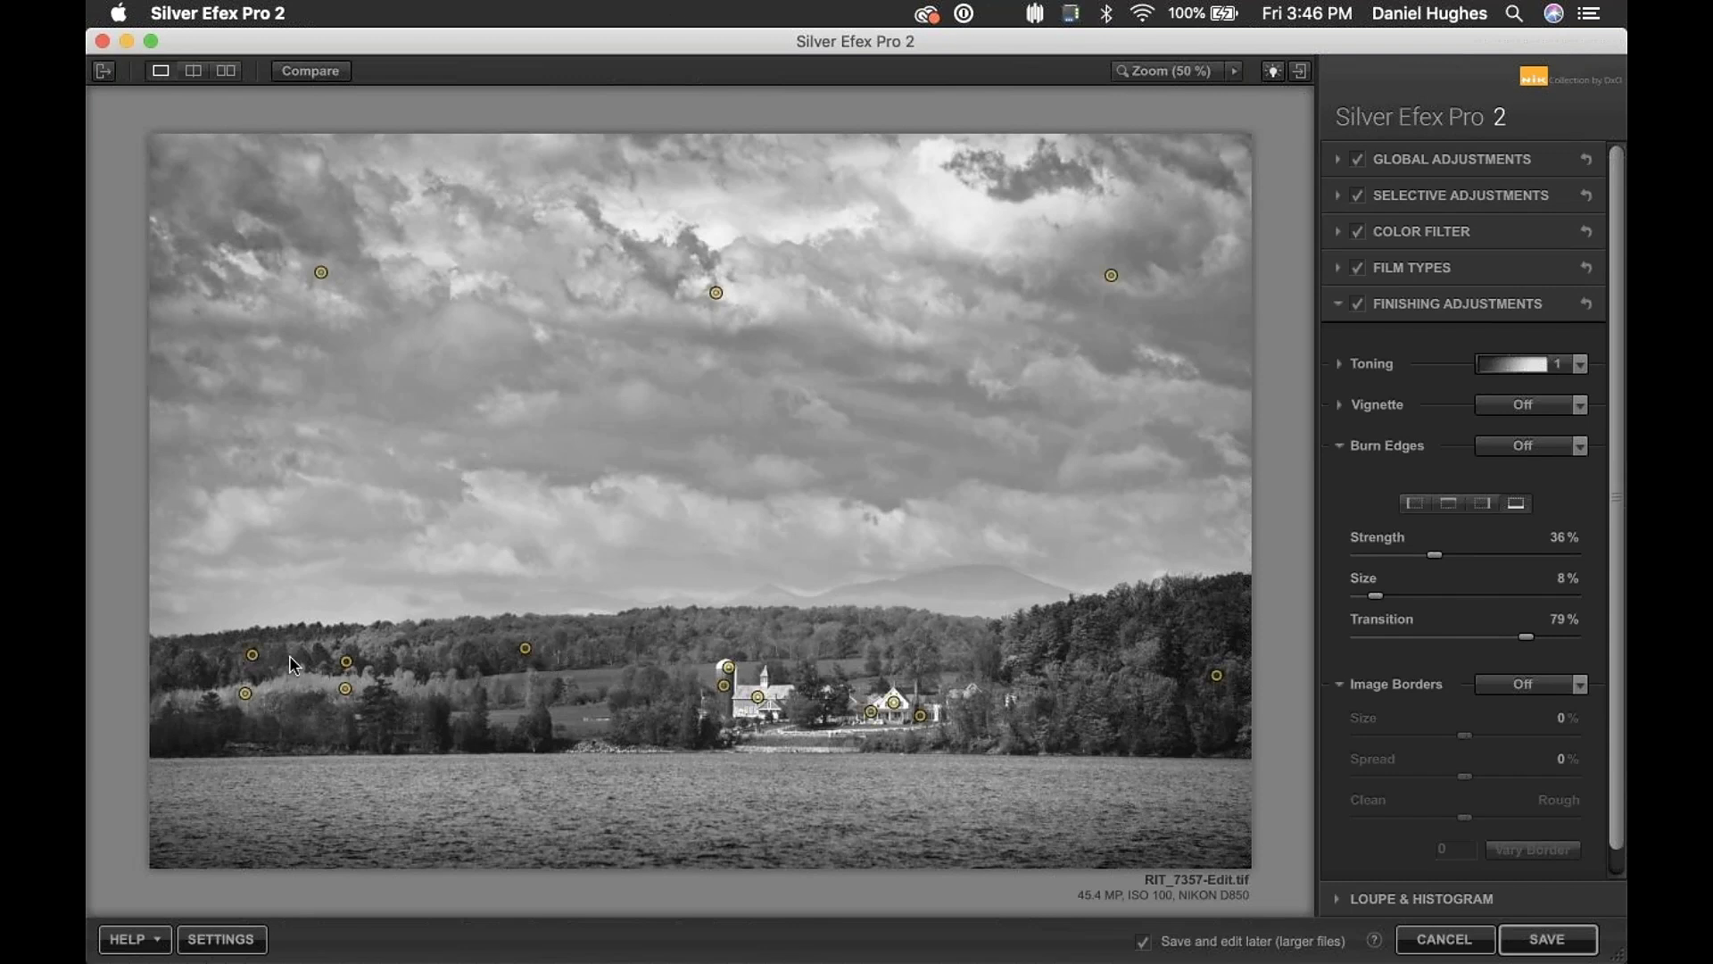
- Slightly raise the structure of the control point on the hillside trees, and add and adjust a control point on the distant mountain
{"action": "left_click", "coordinate": [527, 648]}
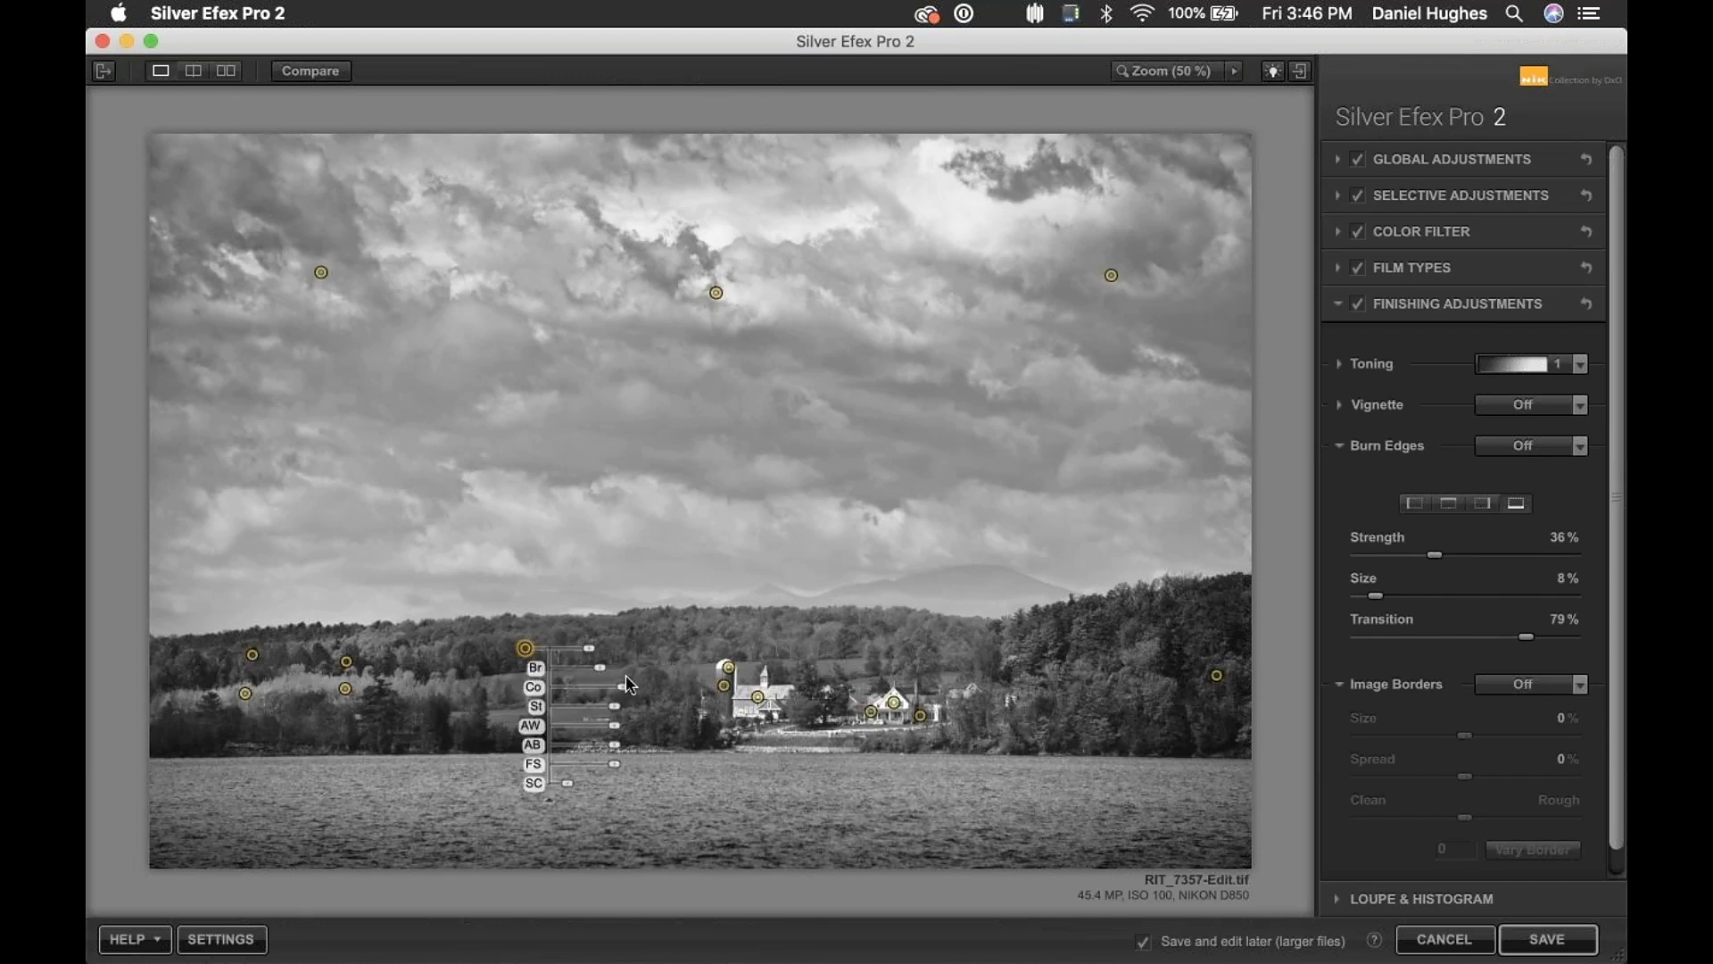
{"action": "left_click_drag", "start_coordinate": [615, 708], "coordinate": [626, 710]}
{"action": "left_click", "coordinate": [827, 607]}
{"action": "left_click", "coordinate": [946, 585]}
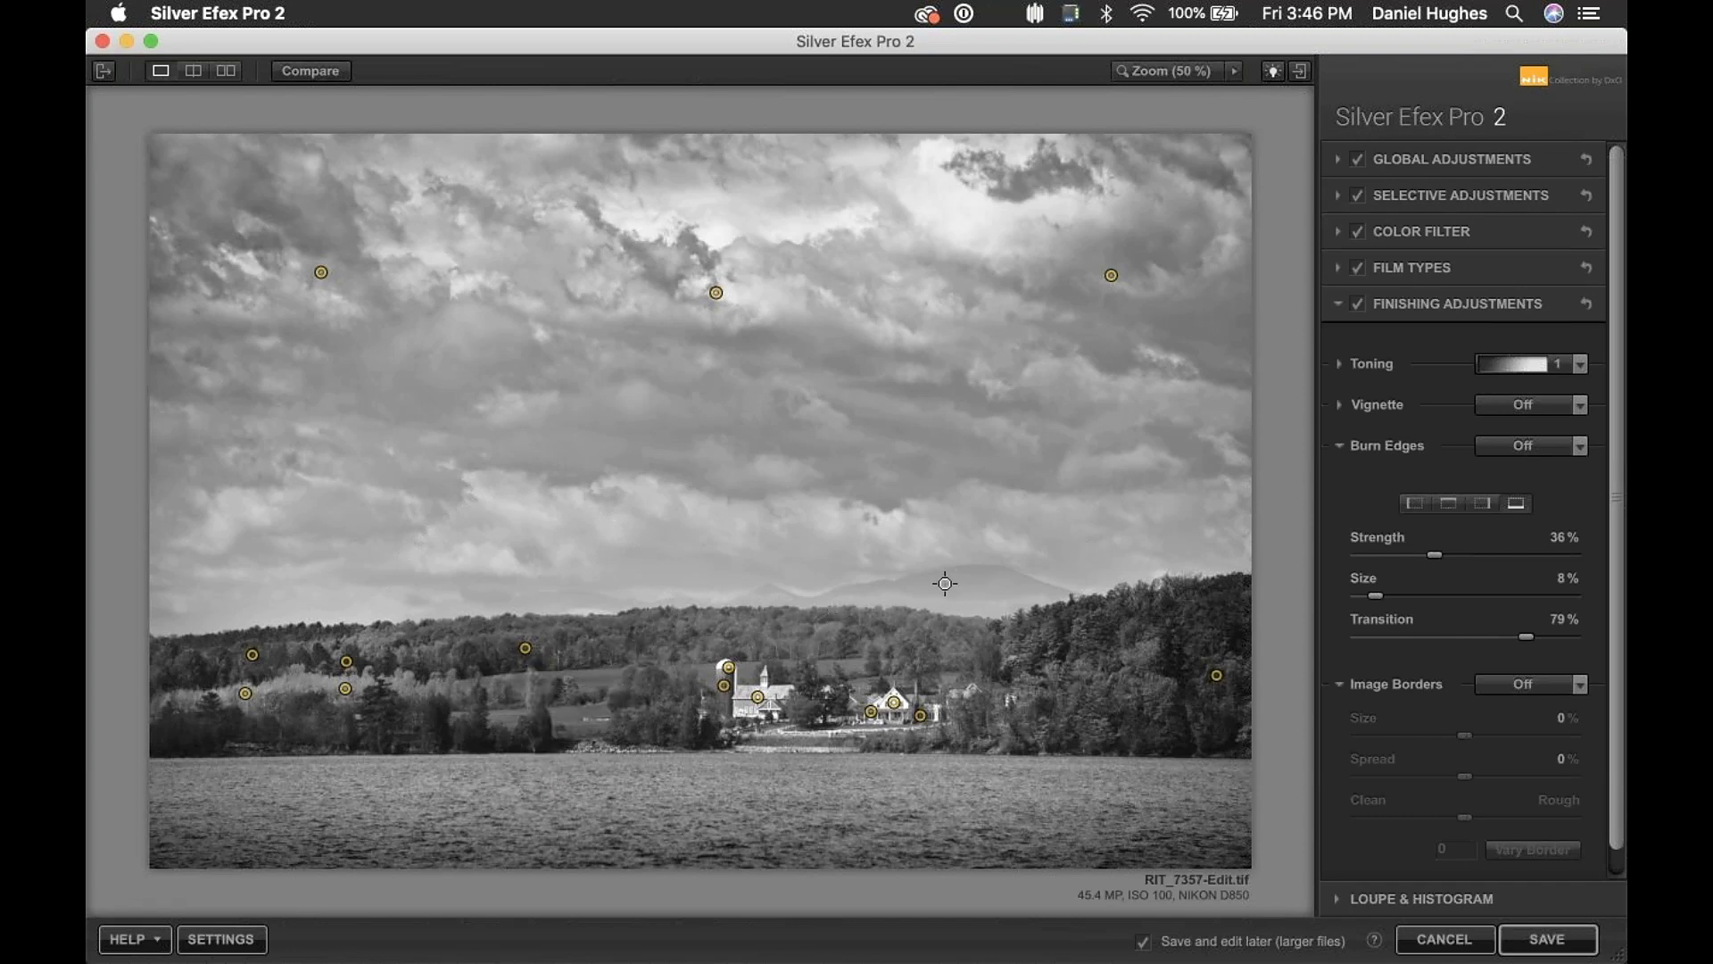
{"action": "mouse_move", "coordinate": [1020, 582]}
{"action": "left_mouse_down"}
{"action": "mouse_move", "coordinate": [1084, 646]}
{"action": "mouse_move", "coordinate": [1031, 611]}
{"action": "left_mouse_up"}
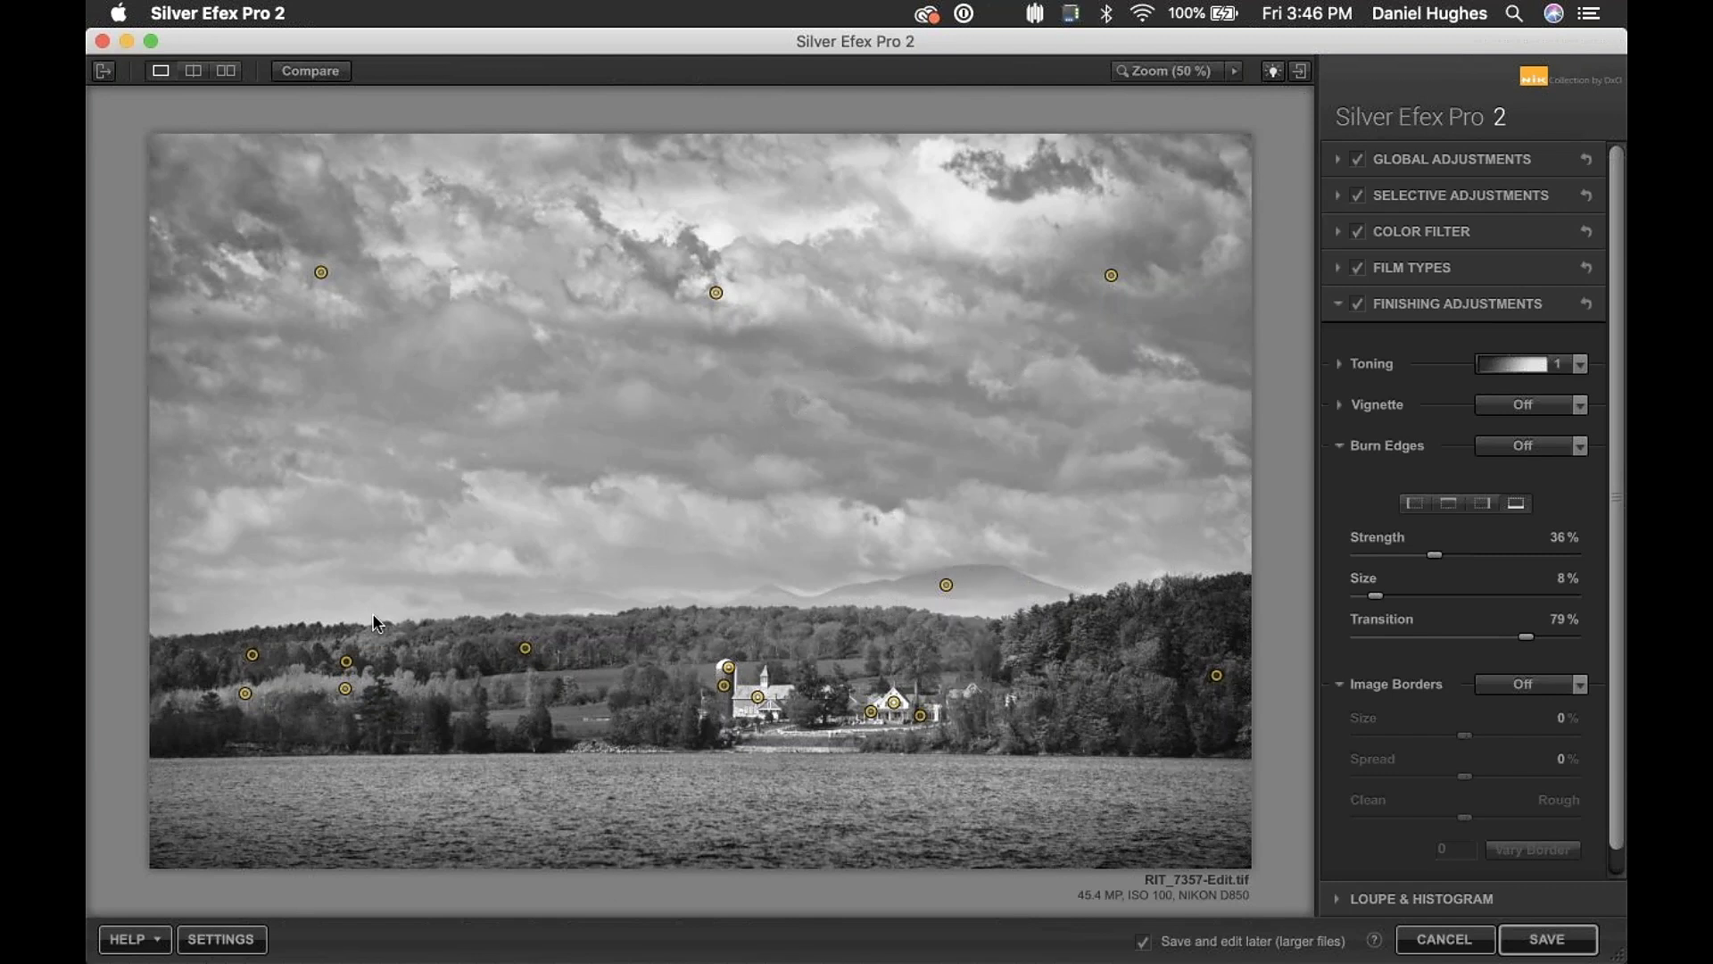
- Compare the black-and-white edit with the original image and save it back to Lightroom Classic
{"action": "left_click", "coordinate": [319, 79]}
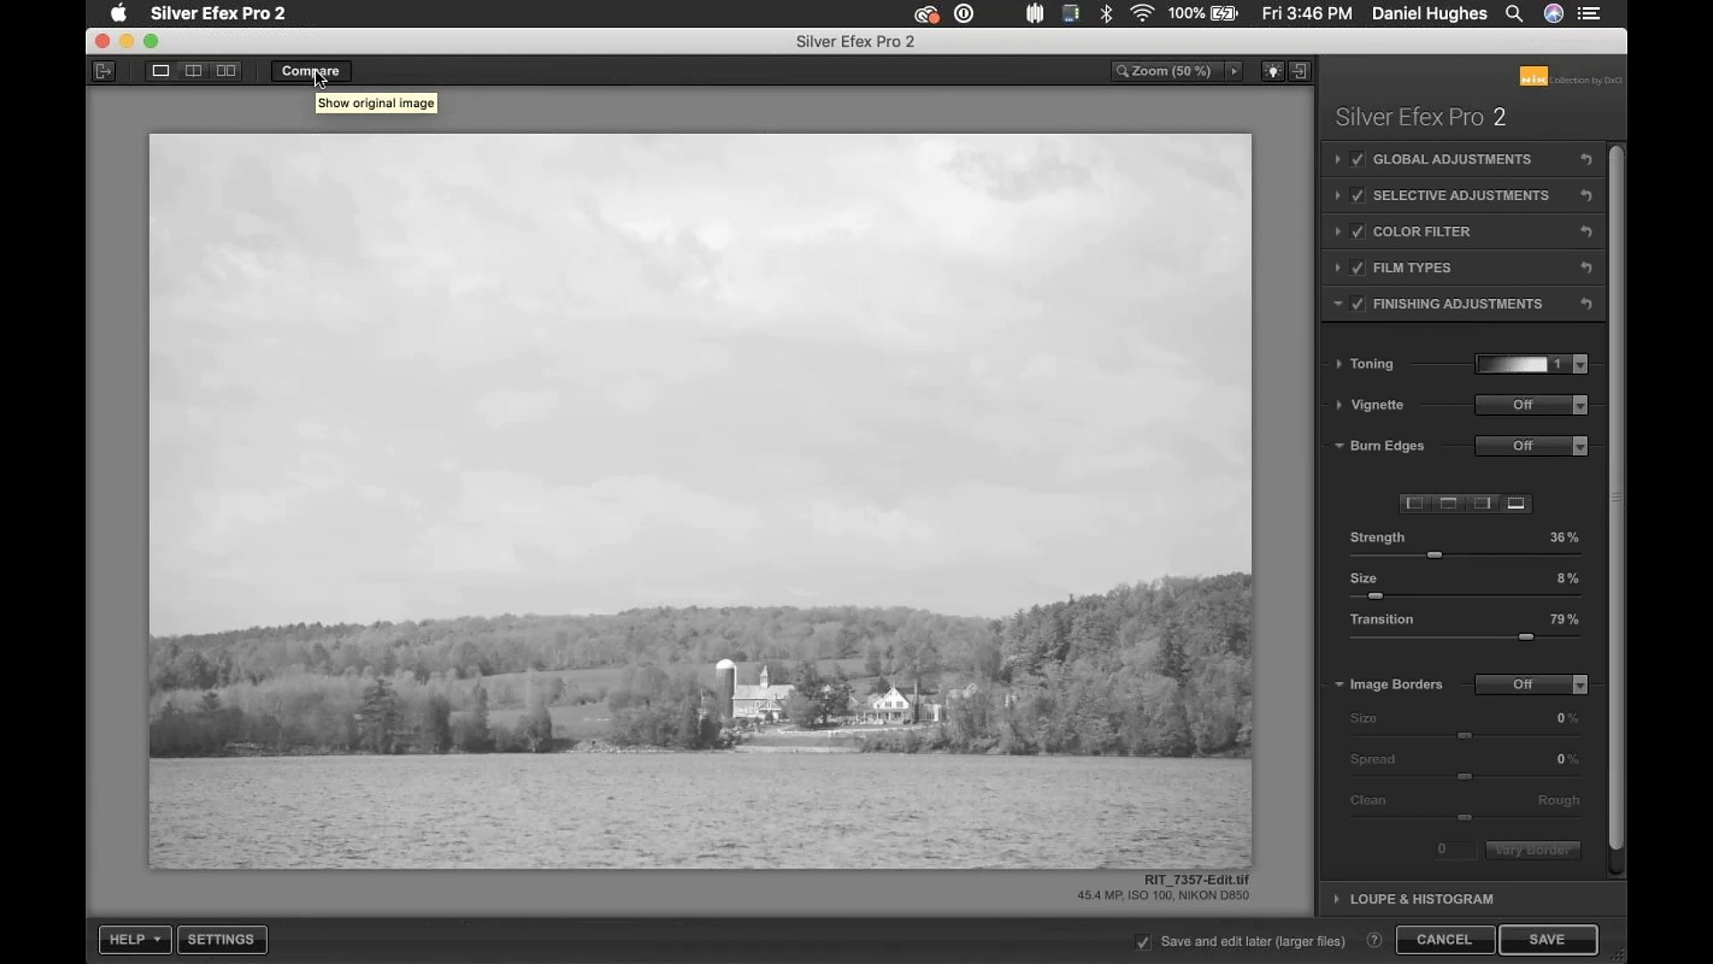
{"action": "left_click", "coordinate": [319, 78]}
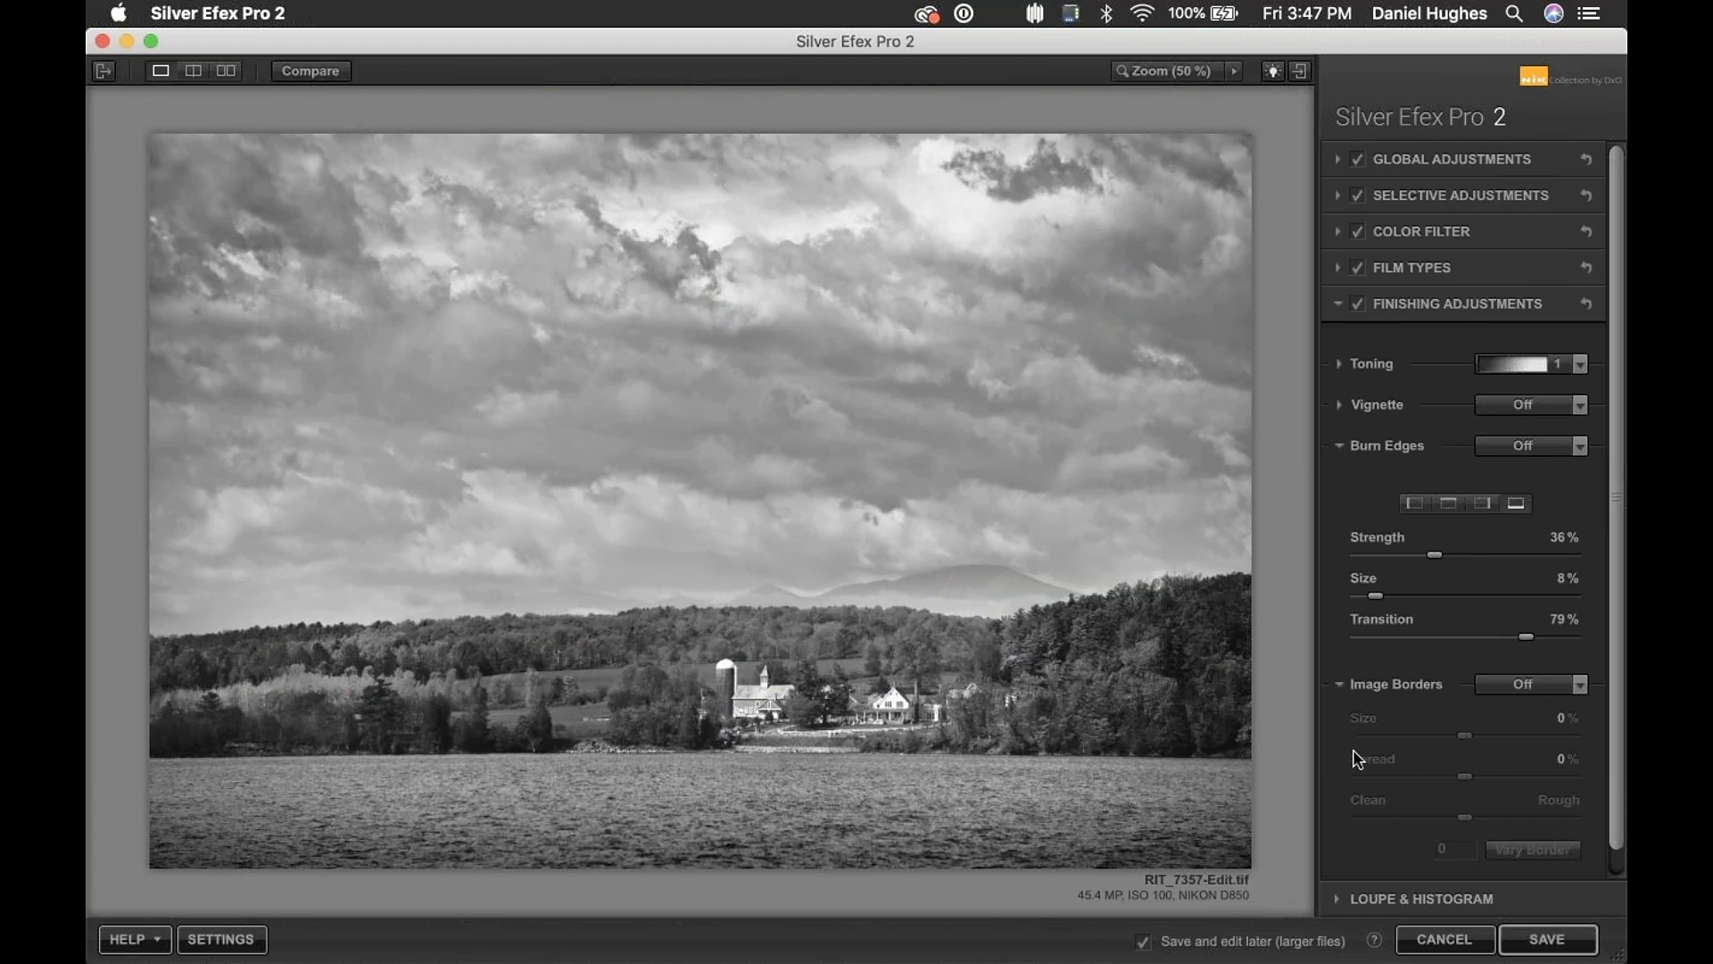
{"action": "left_click", "coordinate": [1548, 938]}
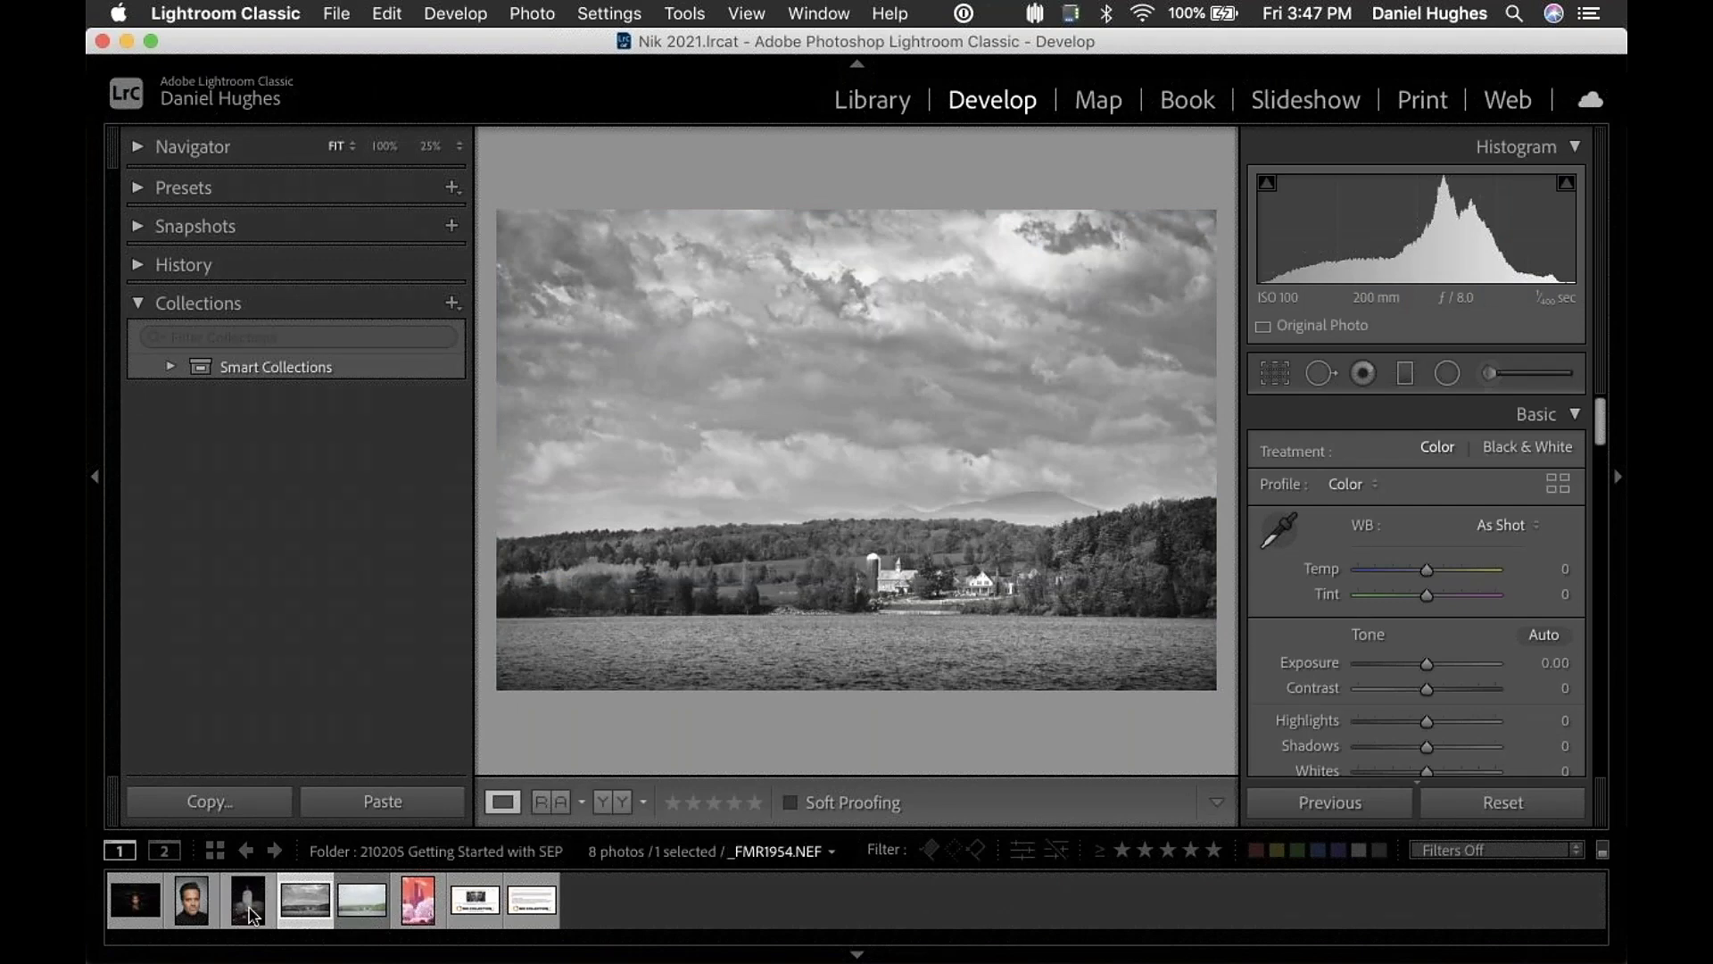
- Send the night photo of the lit tower, _FMR1954.NEF, from Lightroom Classic to Adobe Photoshop 2021 for editing
{"action": "left_click", "coordinate": [248, 901]}
{"action": "right_click", "coordinate": [865, 434]}
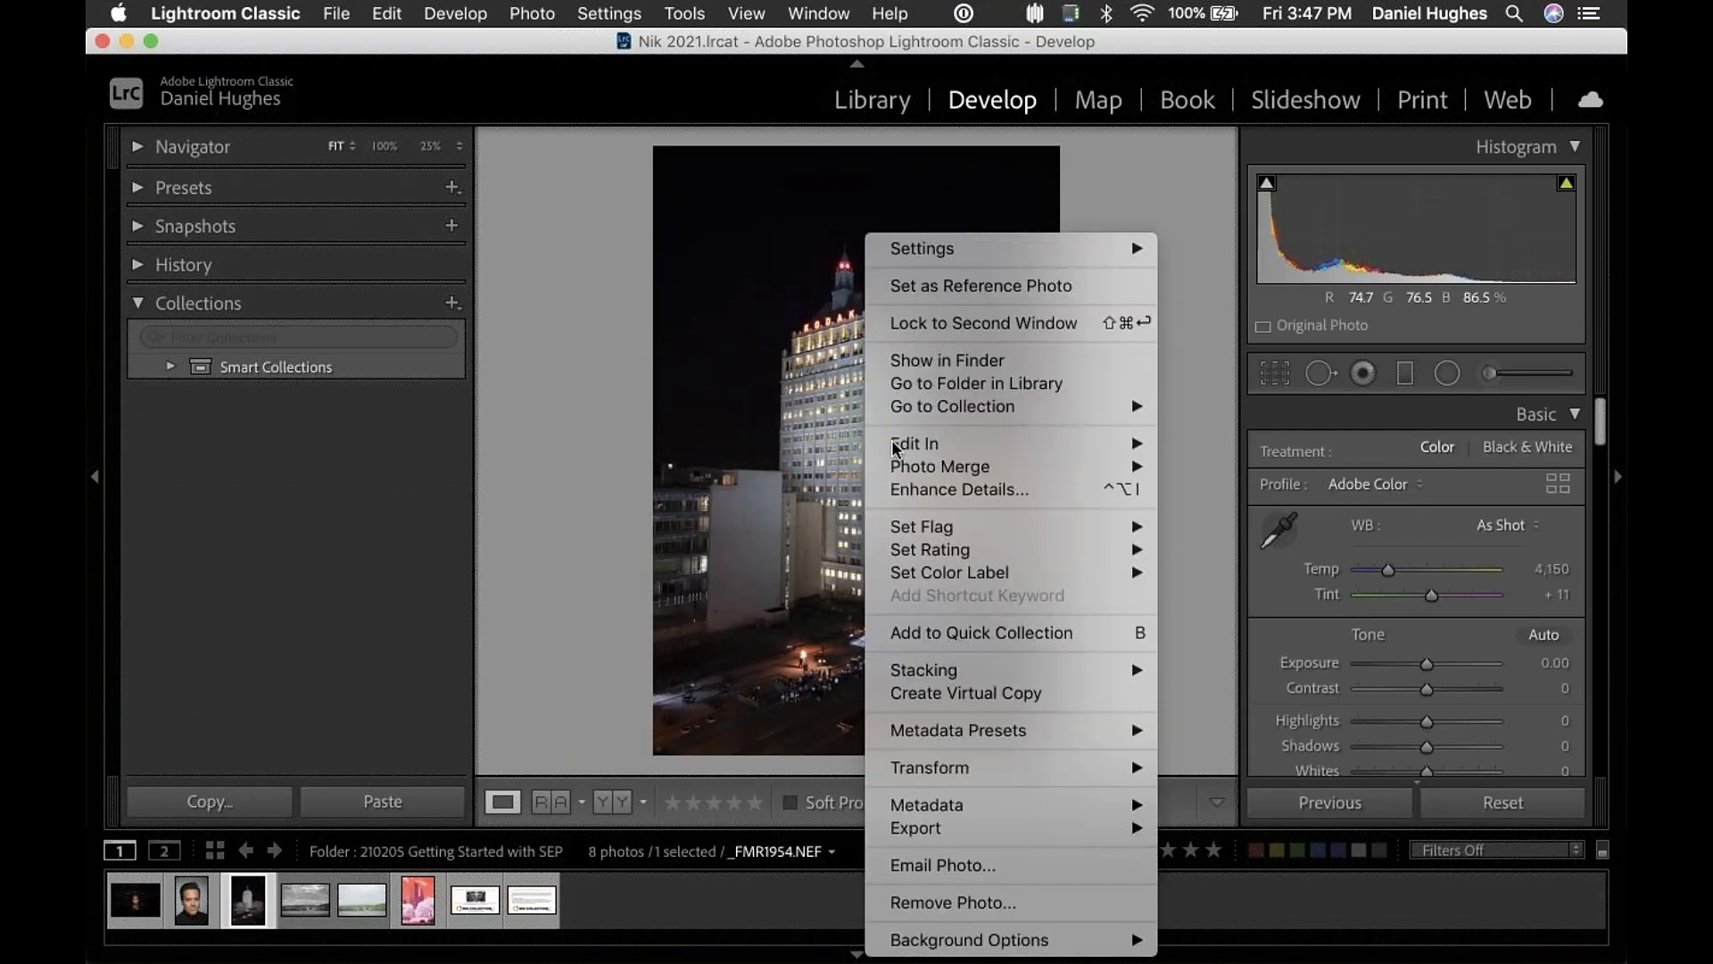
{"action": "mouse_move", "coordinate": [901, 446]}
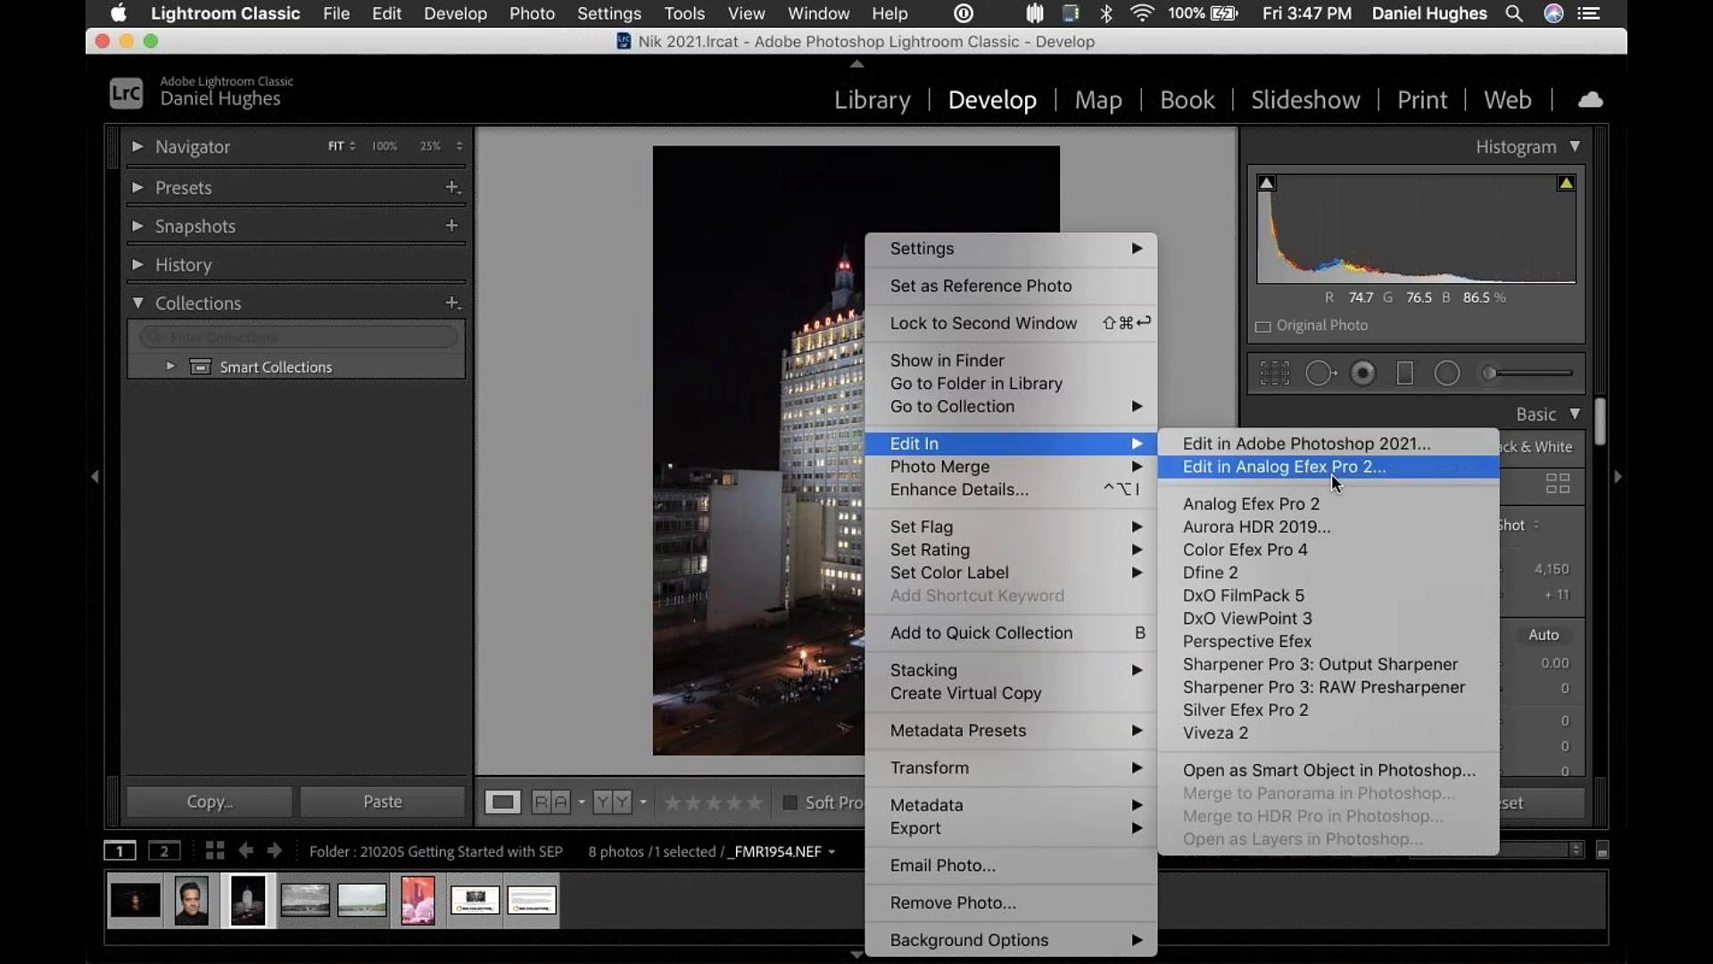
{"action": "left_click", "coordinate": [1267, 446]}
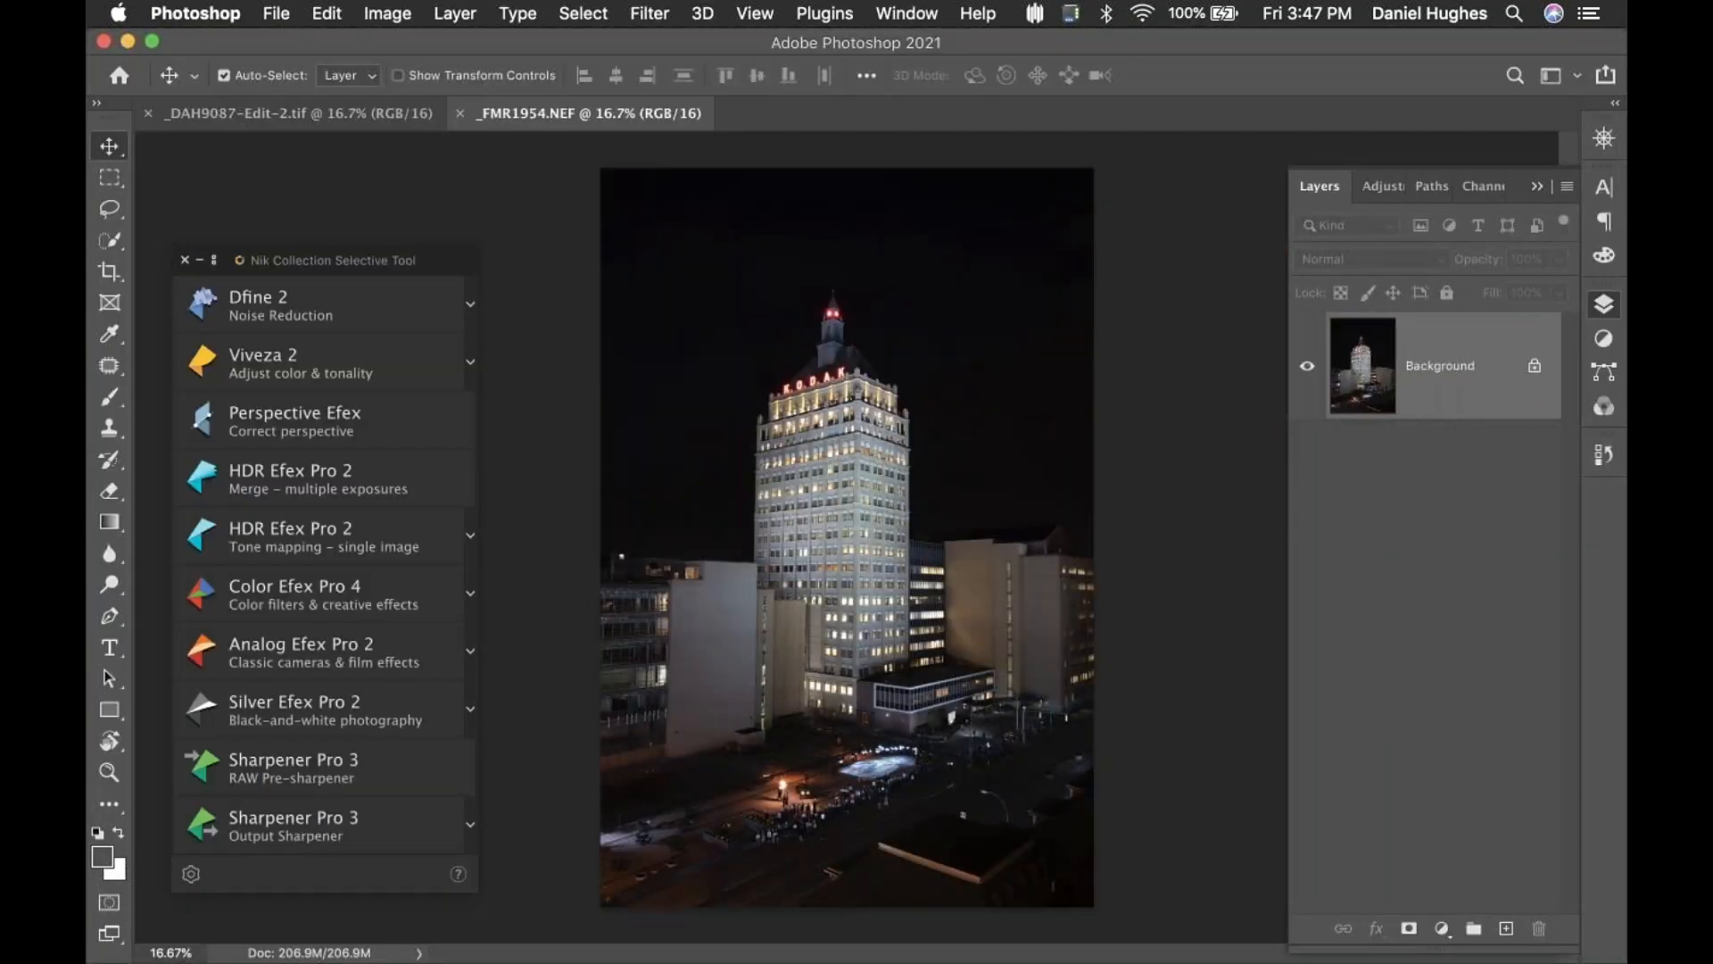
- Check the other open document, return to _FMR1954.NEF, and look through the Nik Collection filters
{"action": "left_click", "coordinate": [345, 104]}
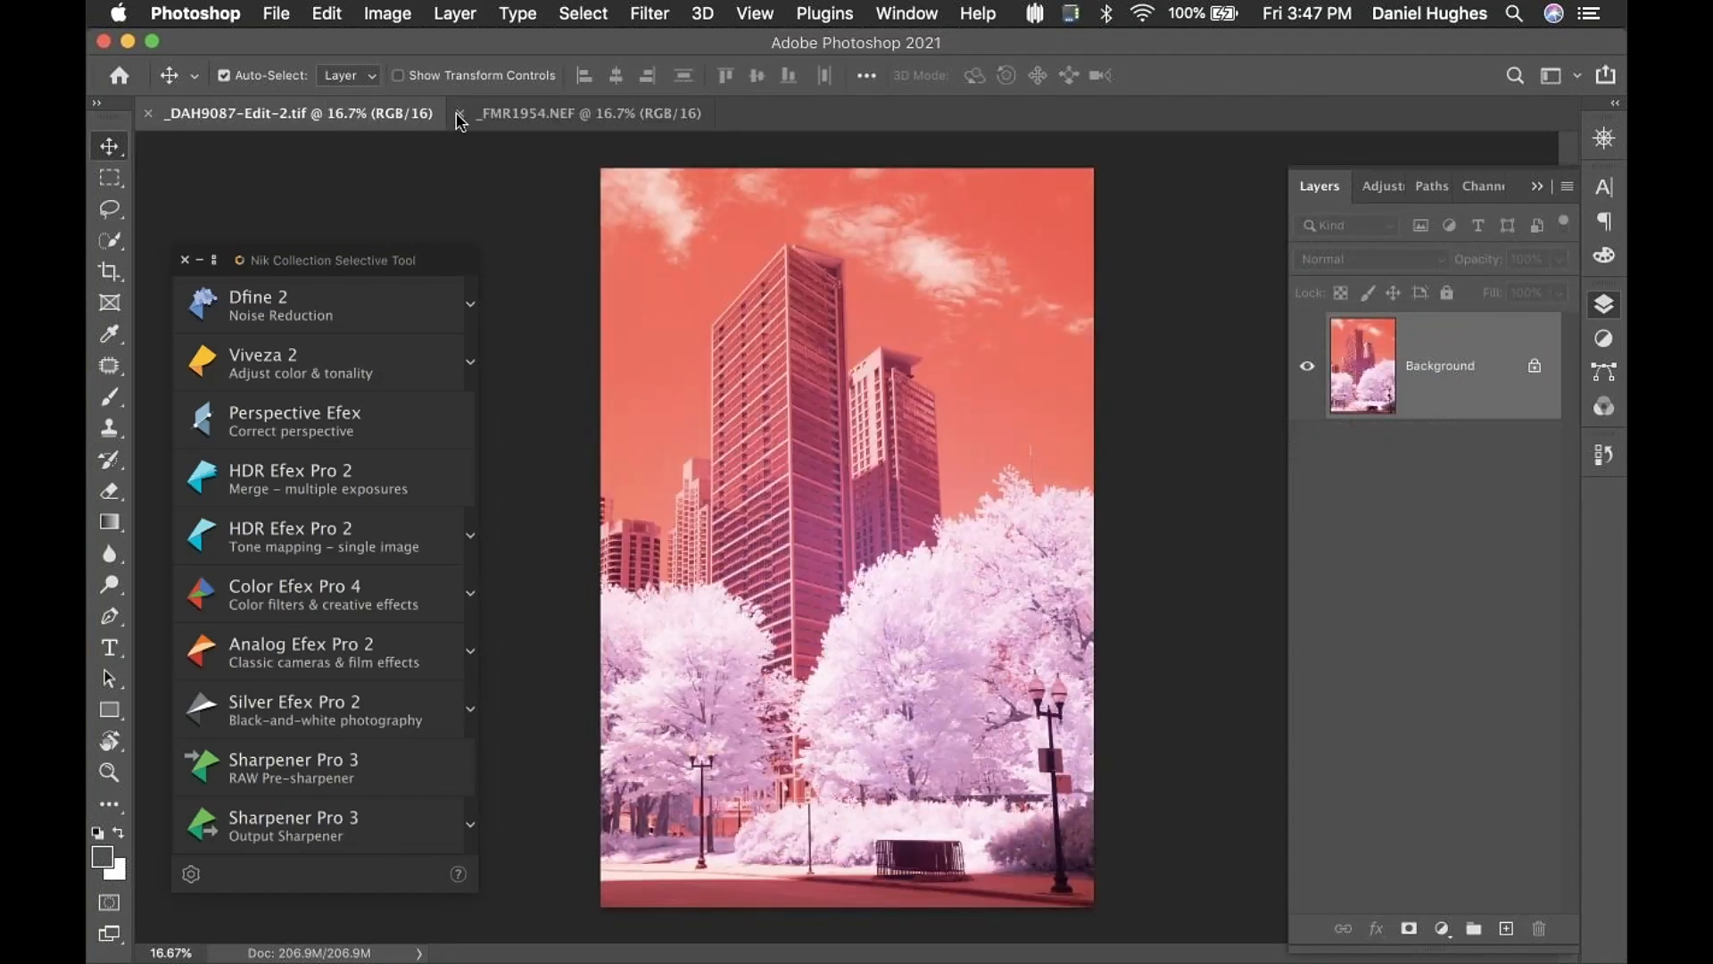
{"action": "left_click", "coordinate": [562, 109]}
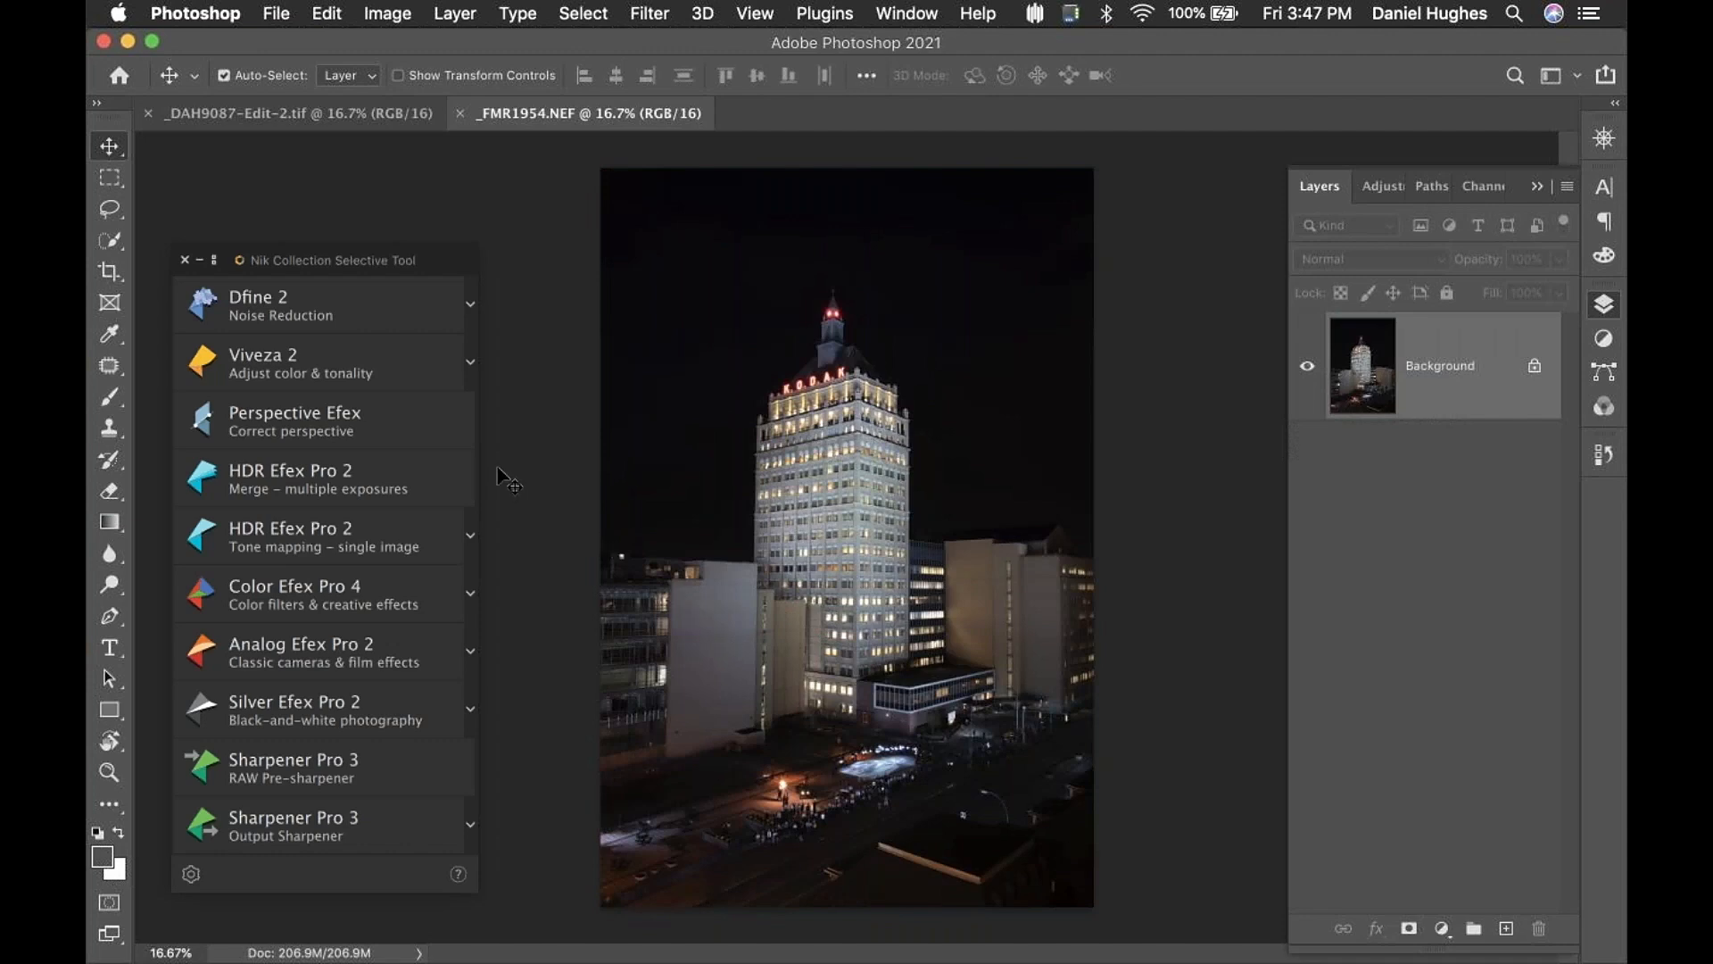
{"action": "left_click", "coordinate": [648, 12]}
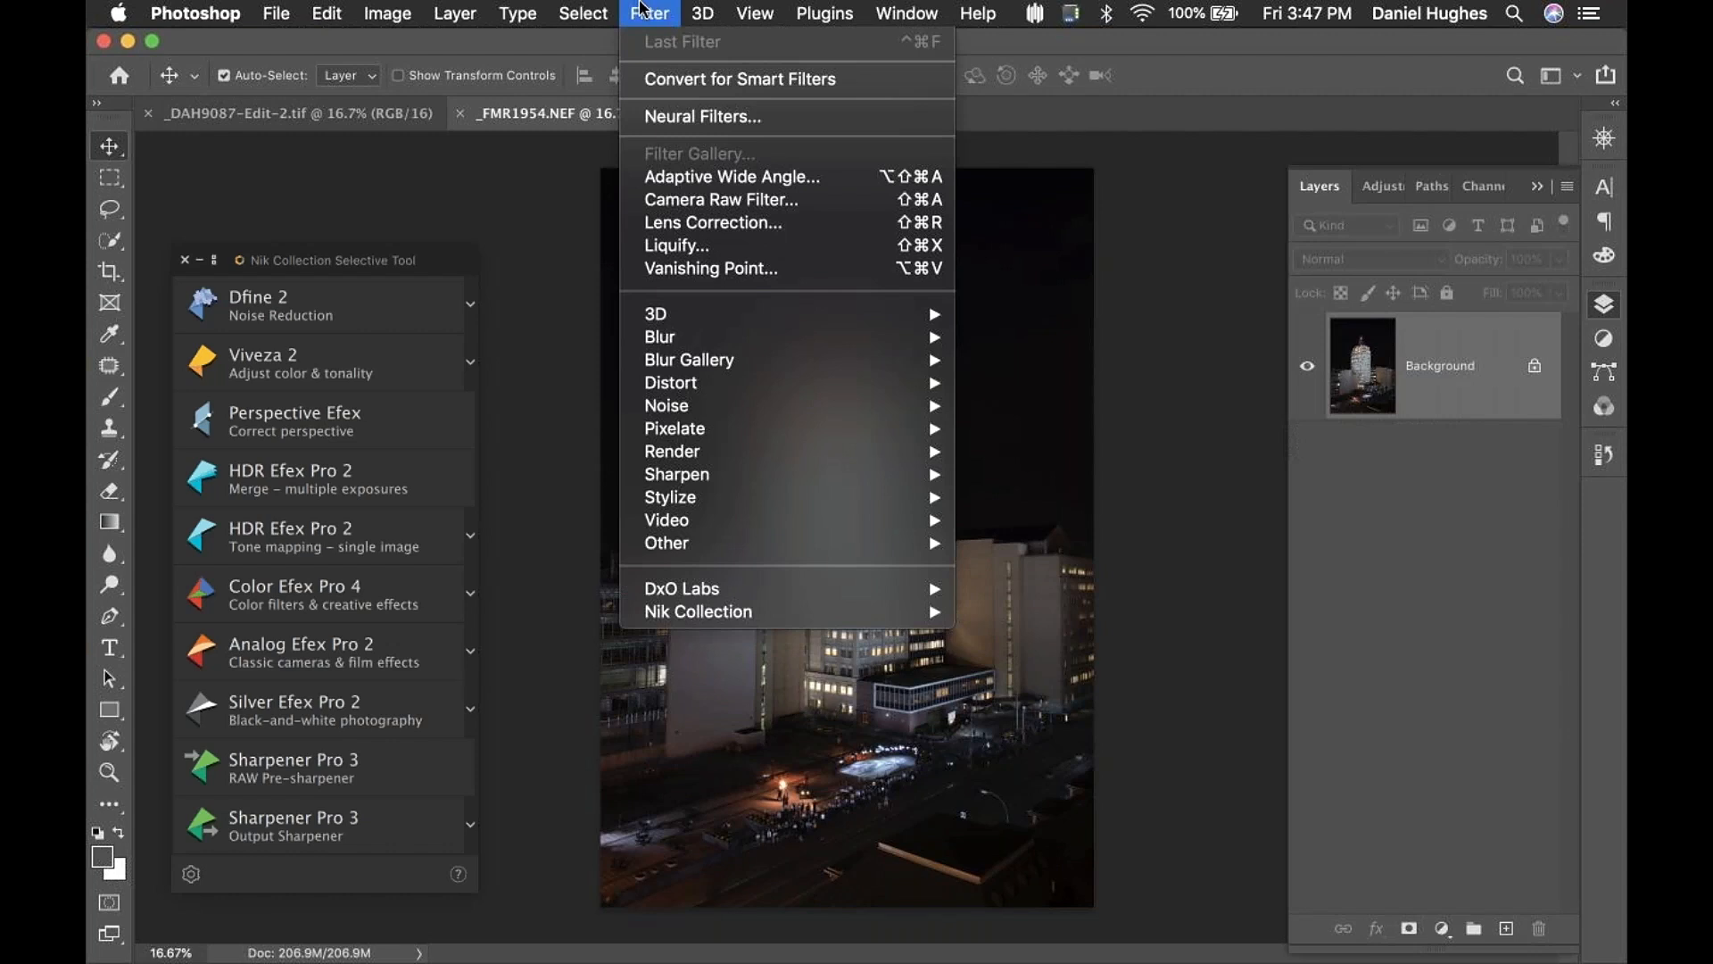
{"action": "mouse_move", "coordinate": [736, 616]}
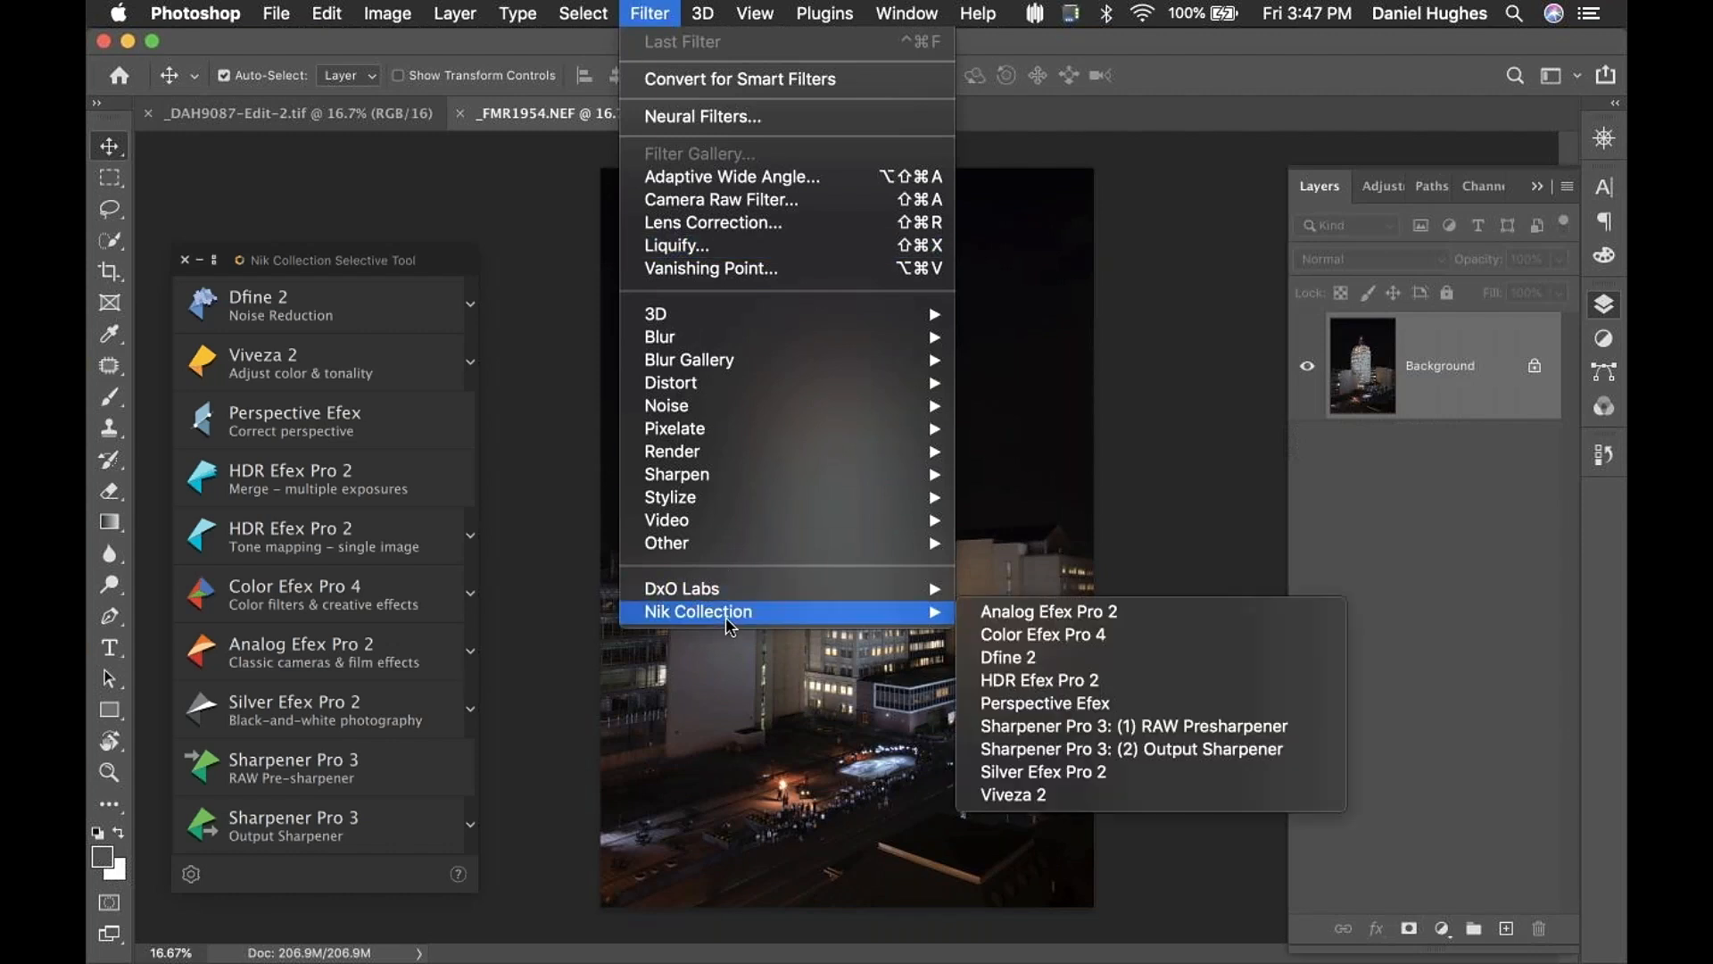
{"action": "left_click", "coordinate": [1052, 783]}
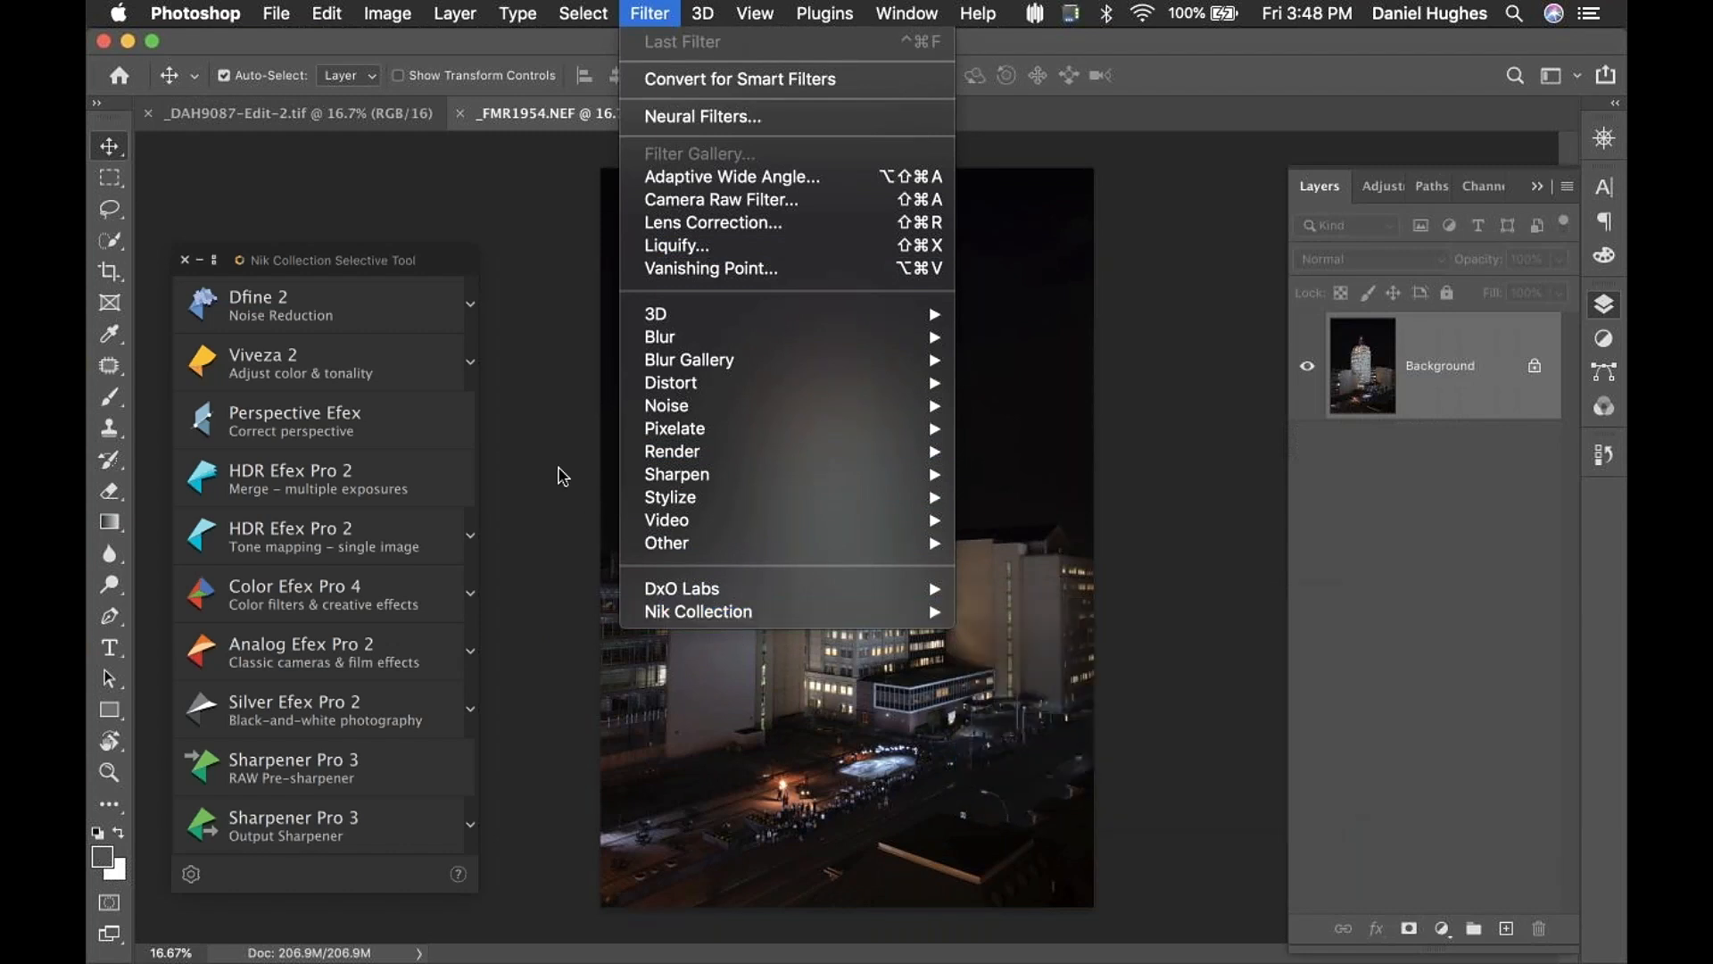
- Reposition the Nik Collection Selective Tool beside the tower photo and launch Silver Efex Pro 2 from it
{"action": "left_click_drag", "start_coordinate": [334, 260], "coordinate": [402, 180]}
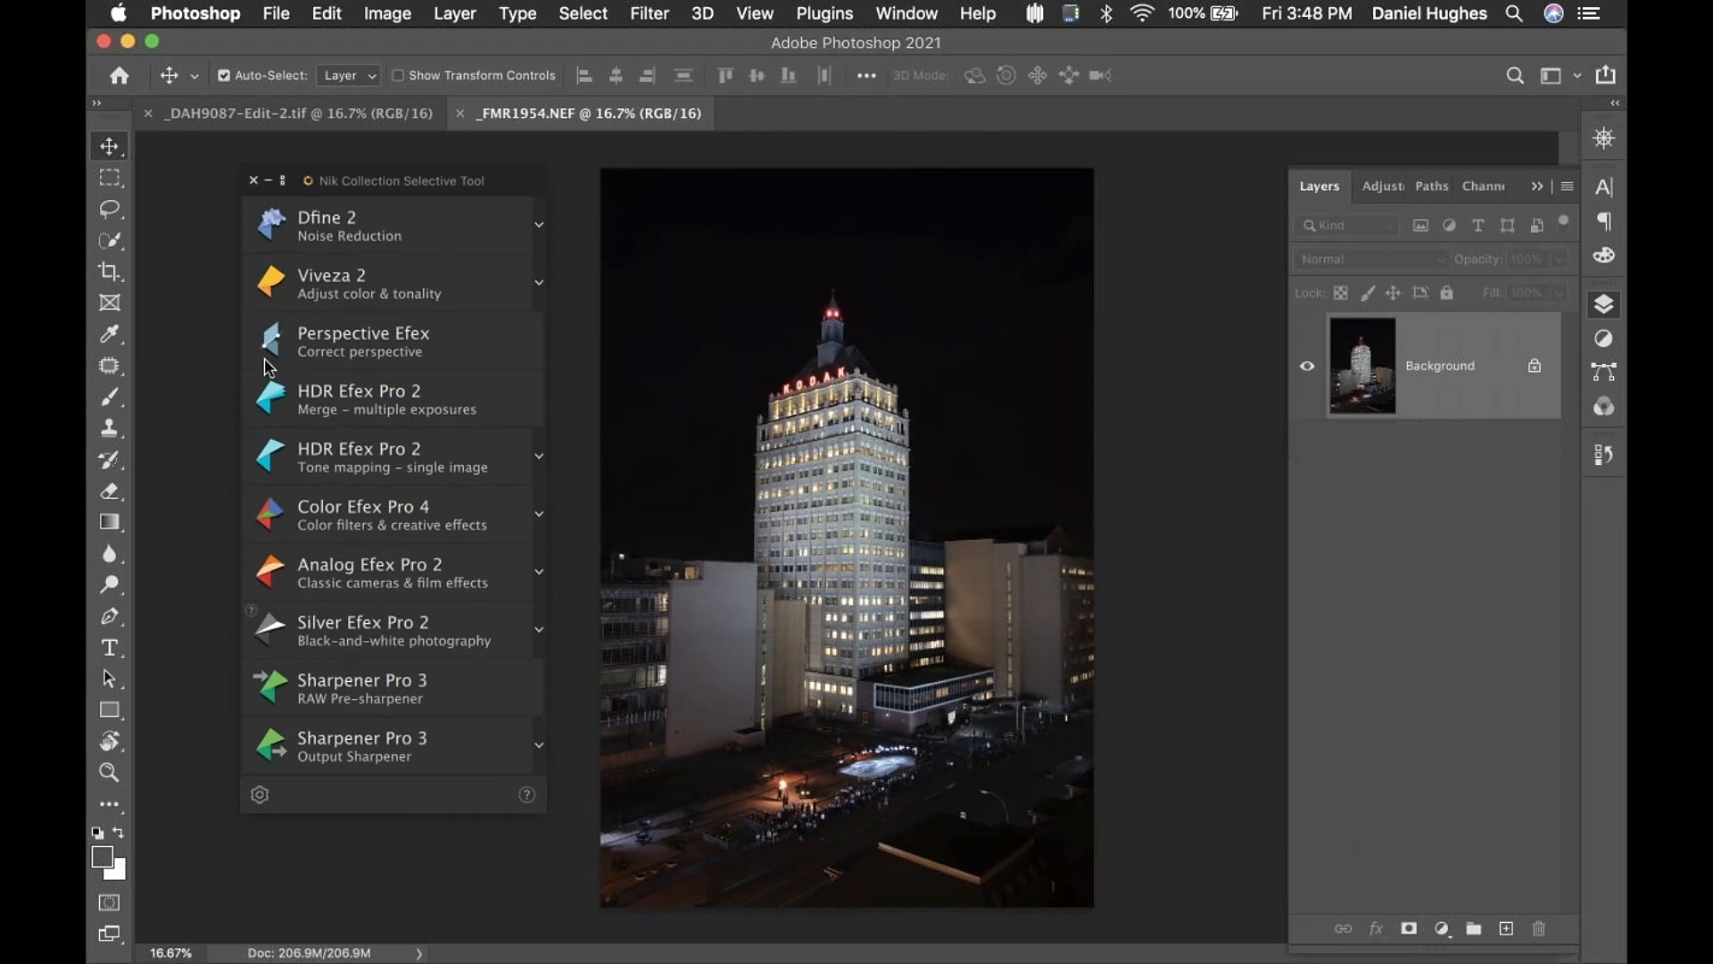
{"action": "mouse_move", "coordinate": [355, 188]}
{"action": "left_mouse_down"}
{"action": "mouse_move", "coordinate": [366, 198]}
{"action": "mouse_move", "coordinate": [351, 194]}
{"action": "left_mouse_up"}
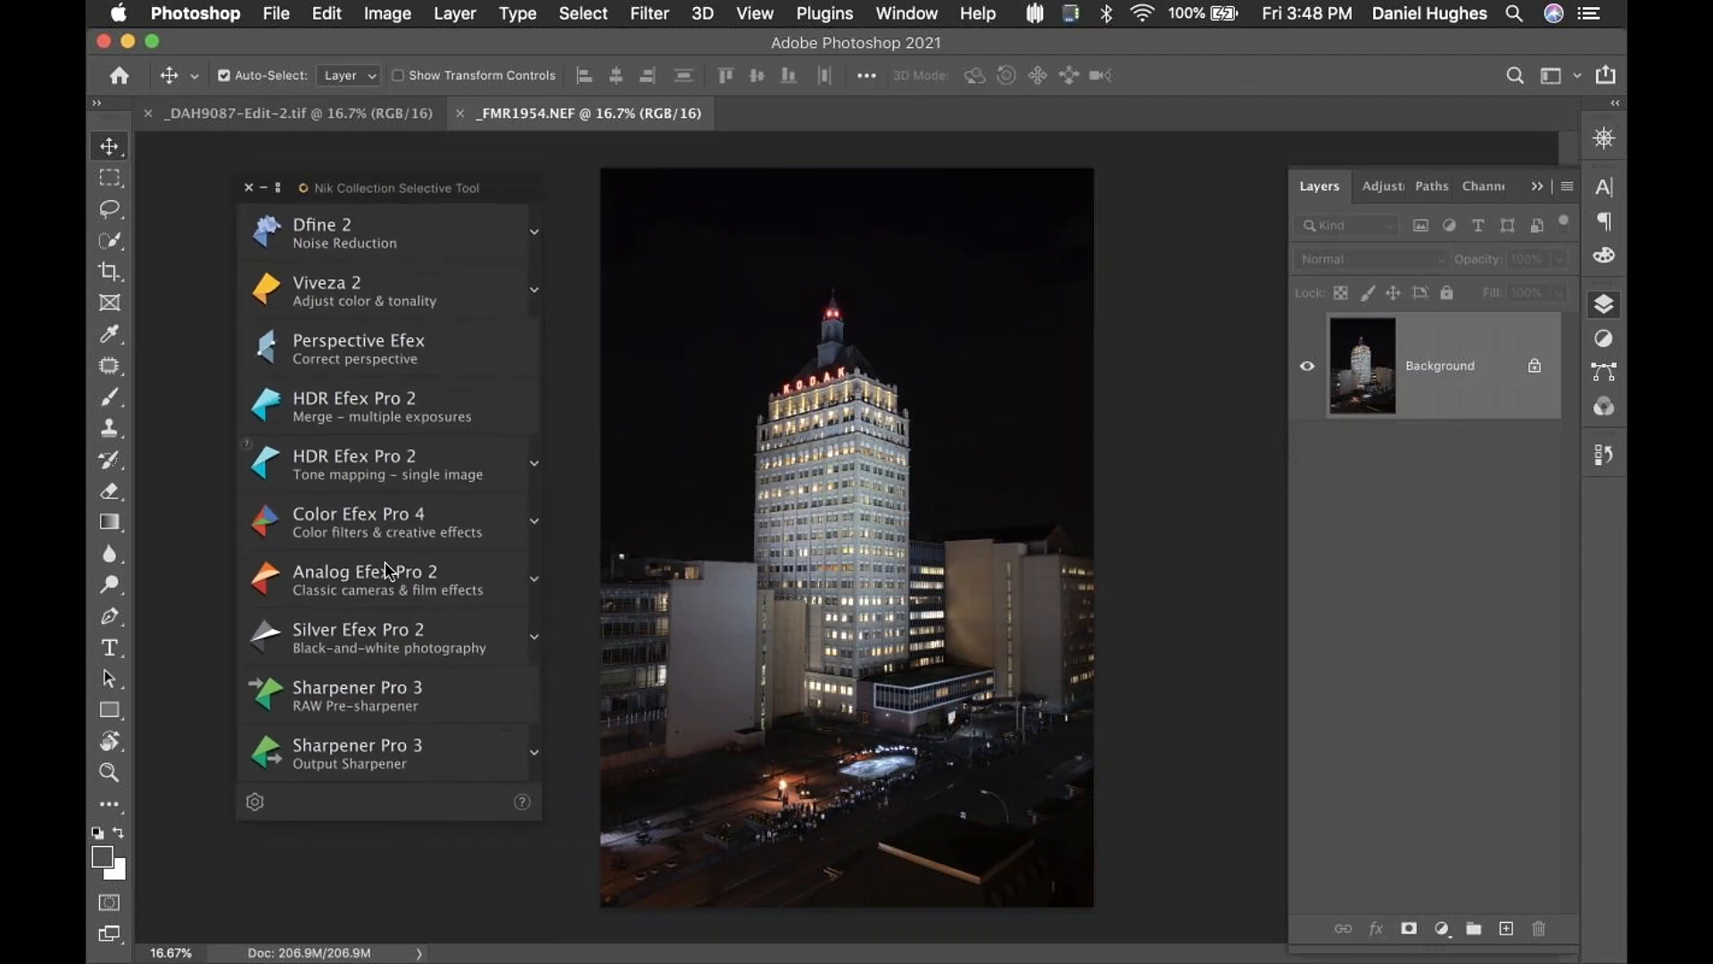
{"action": "left_click", "coordinate": [362, 637]}
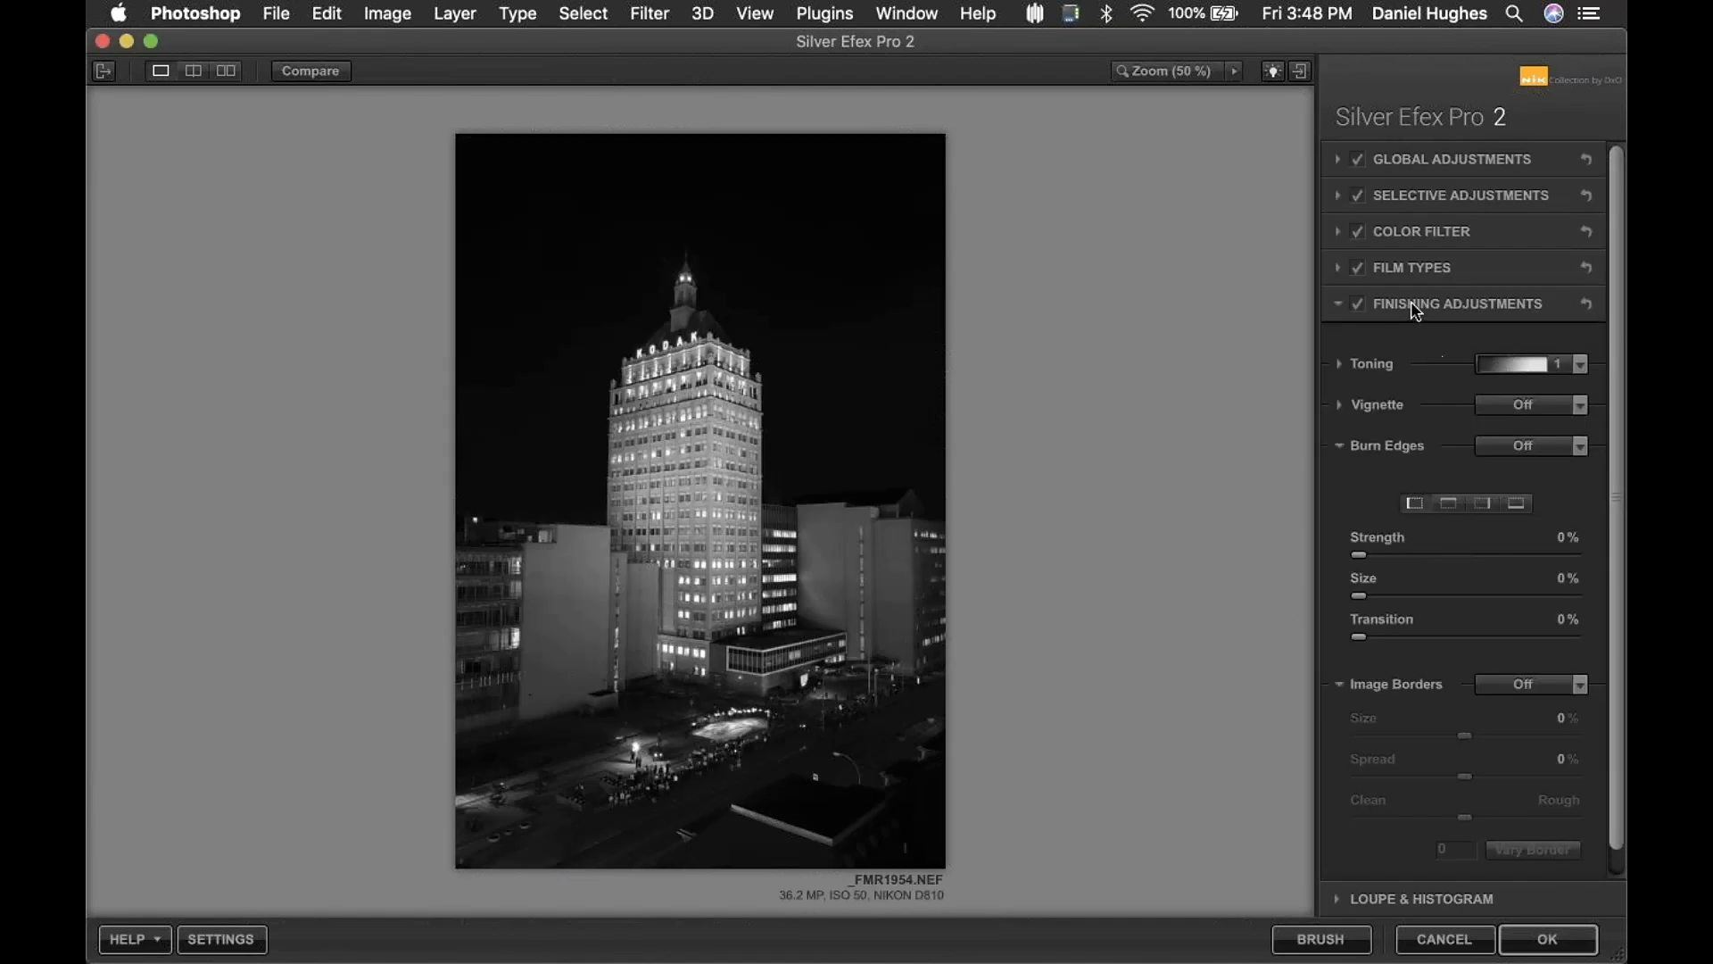
- Compare the neutral, blue, green, yellow and orange color filters on the tower photo and apply the red one
{"action": "left_click", "coordinate": [1414, 306]}
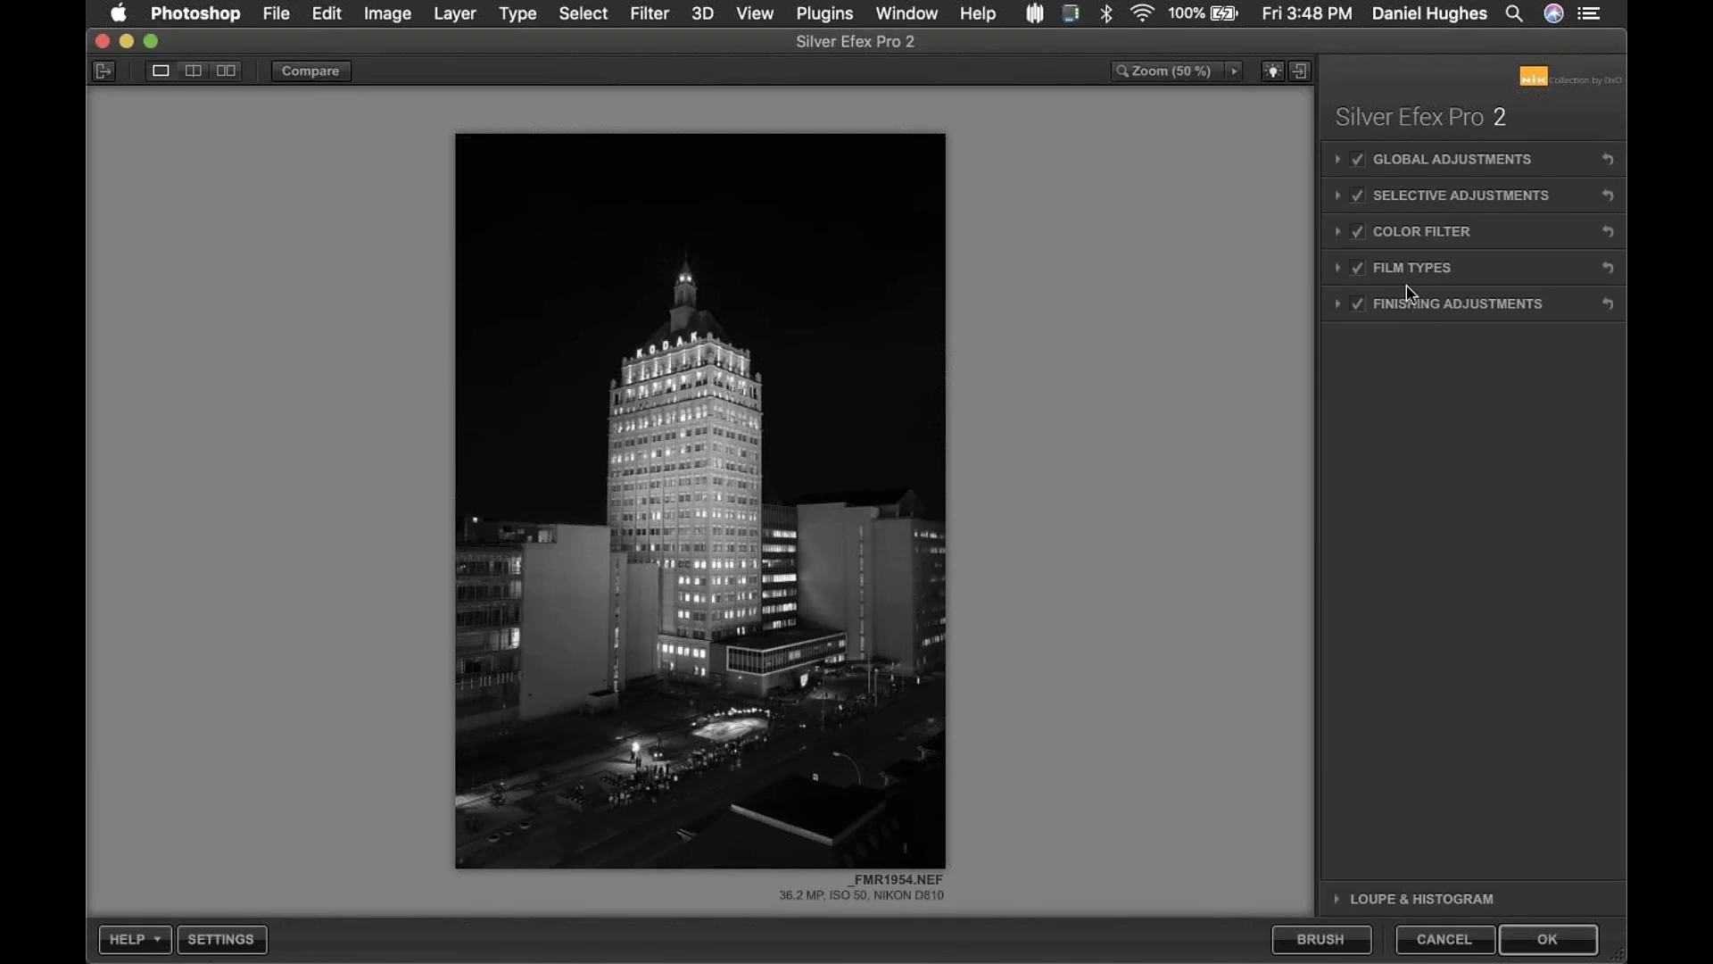
{"action": "left_click", "coordinate": [1414, 234]}
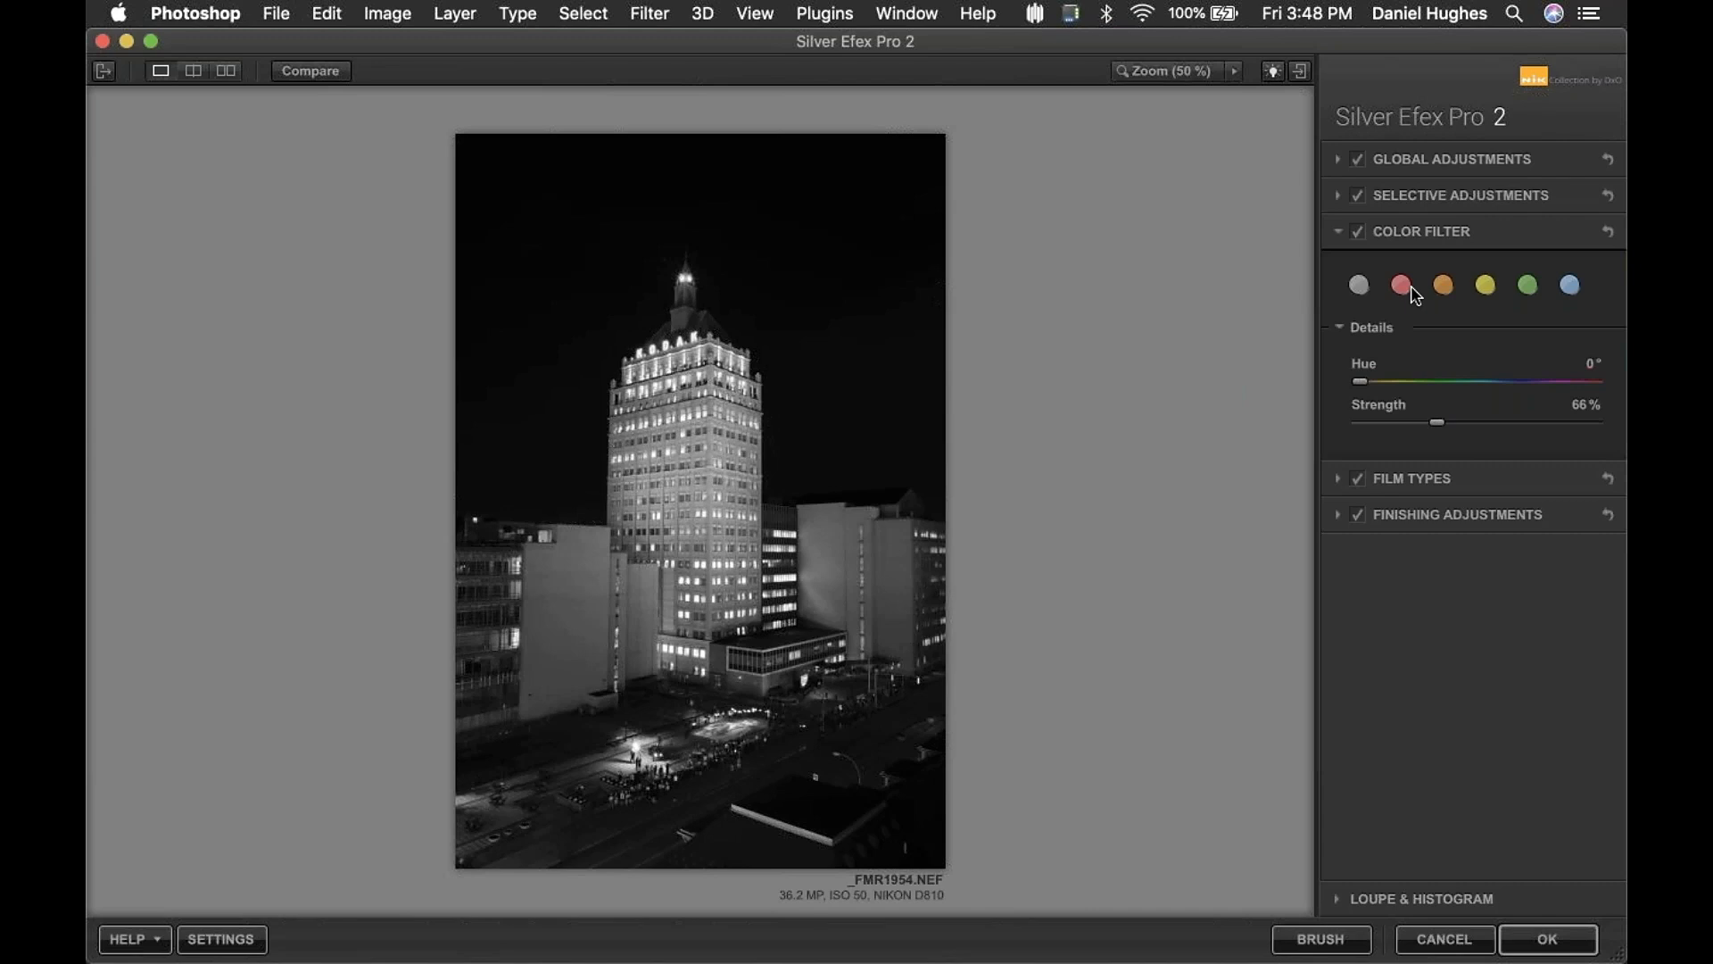
{"action": "left_click", "coordinate": [1358, 285]}
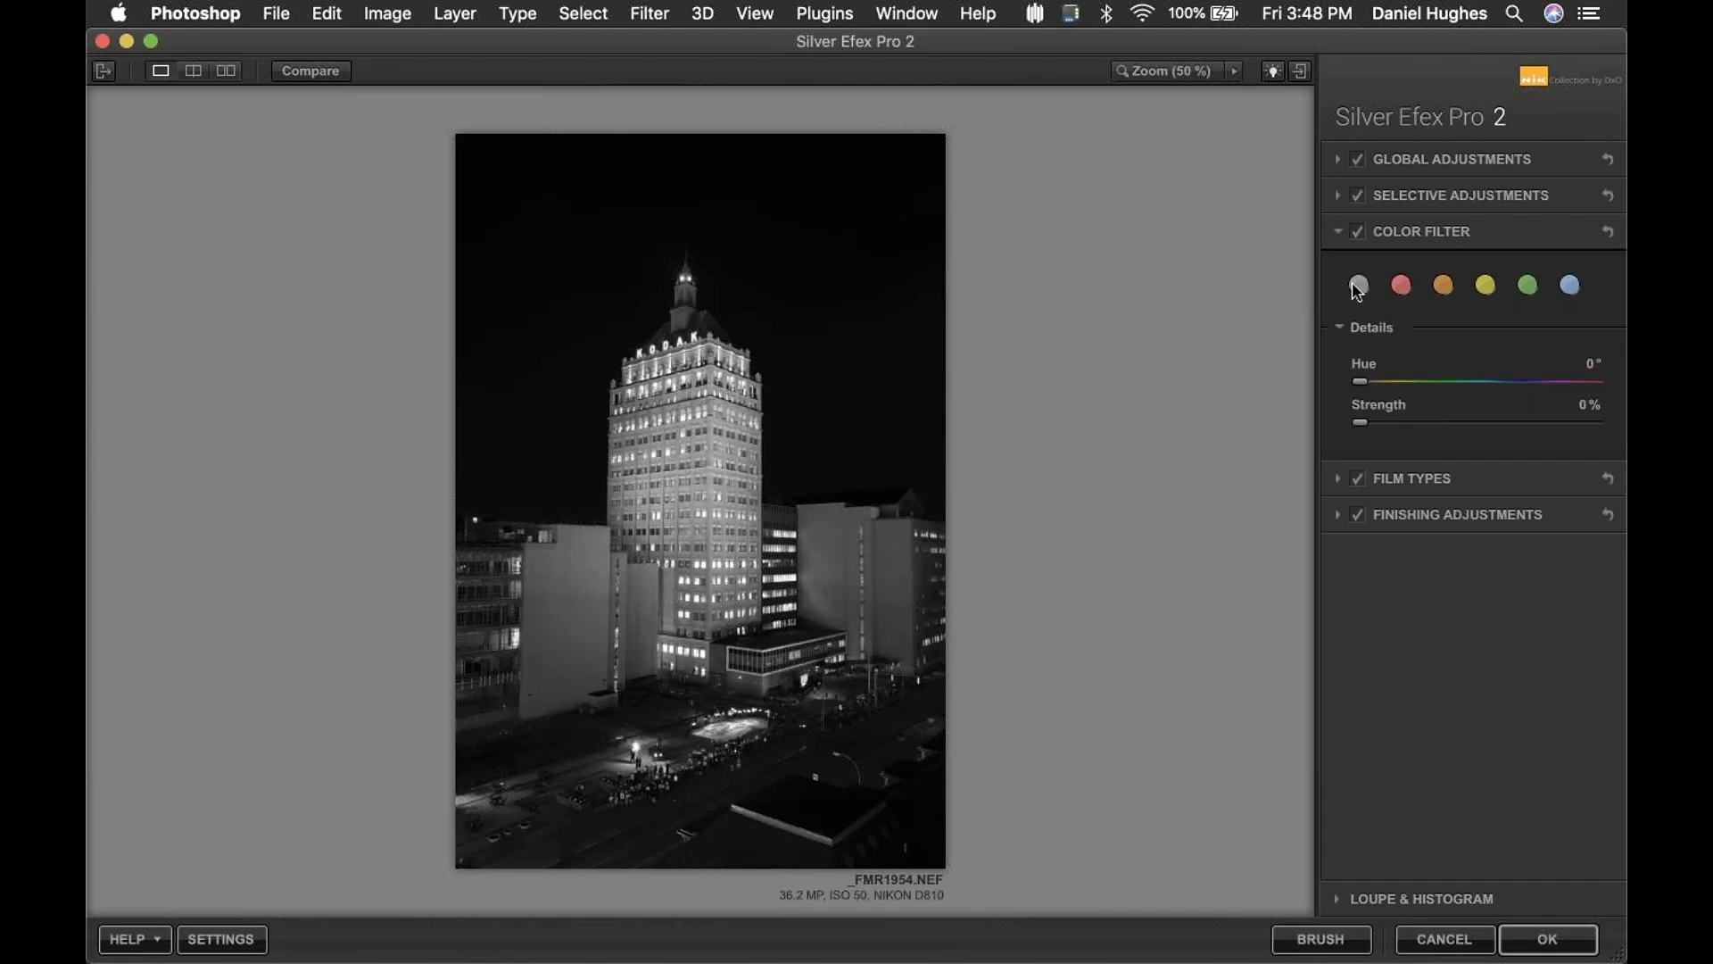
{"action": "left_click", "coordinate": [1403, 286]}
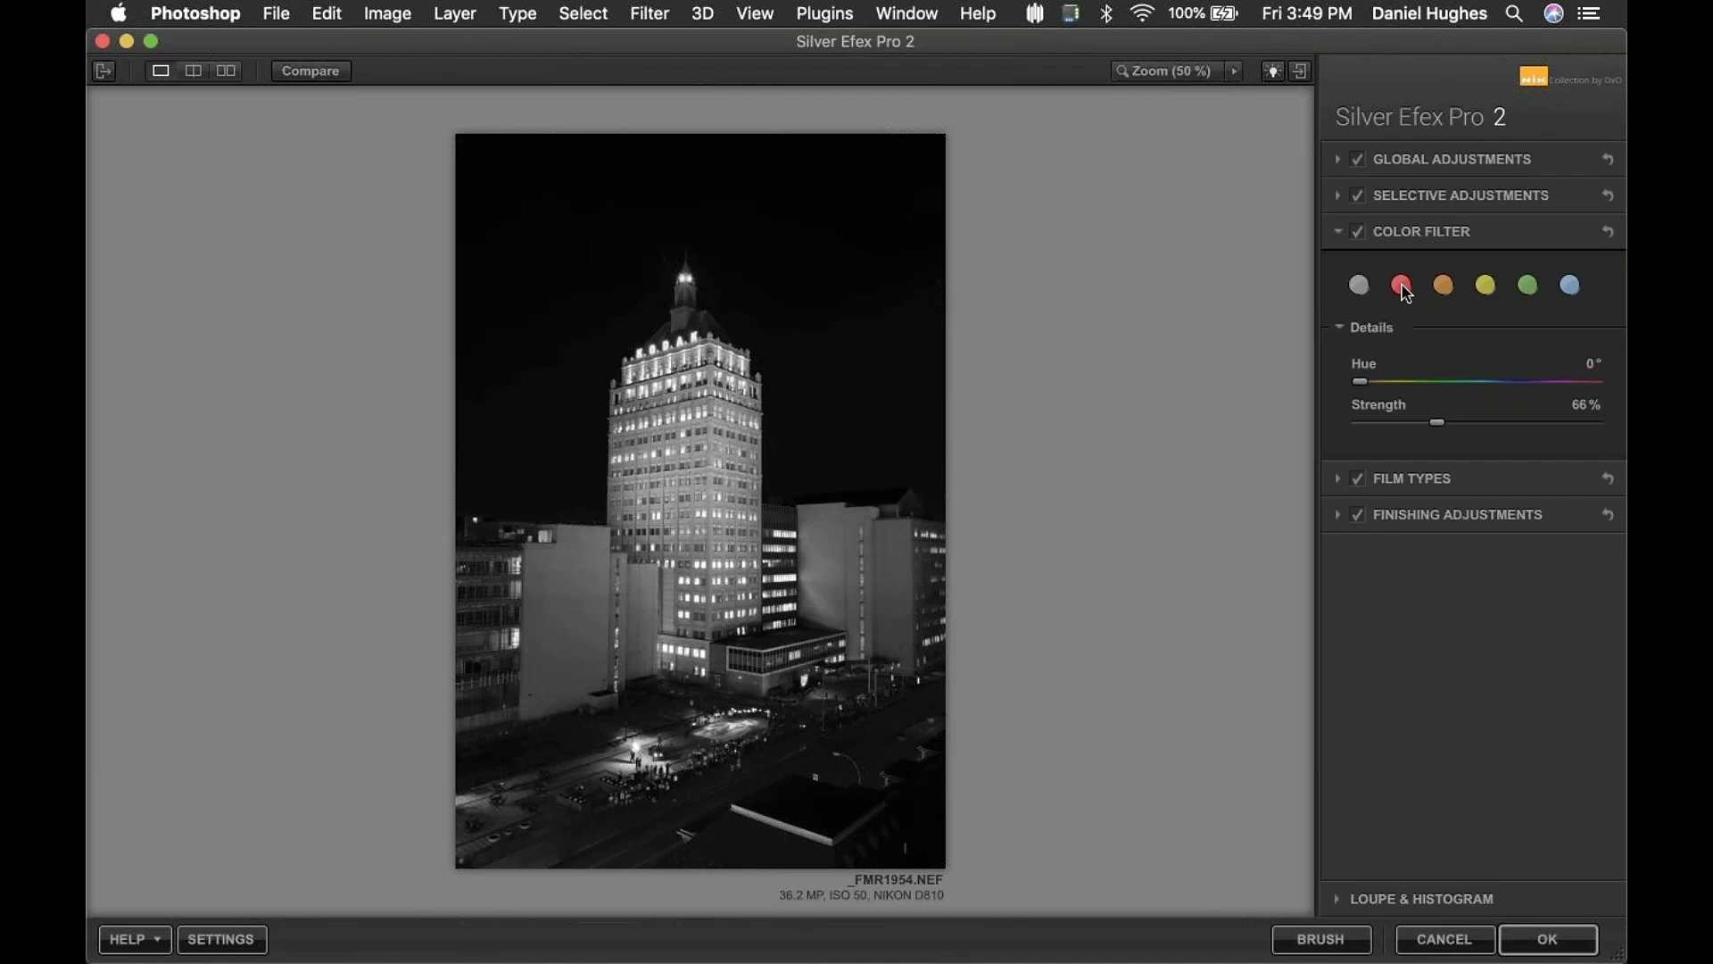
{"action": "left_click", "coordinate": [1572, 285]}
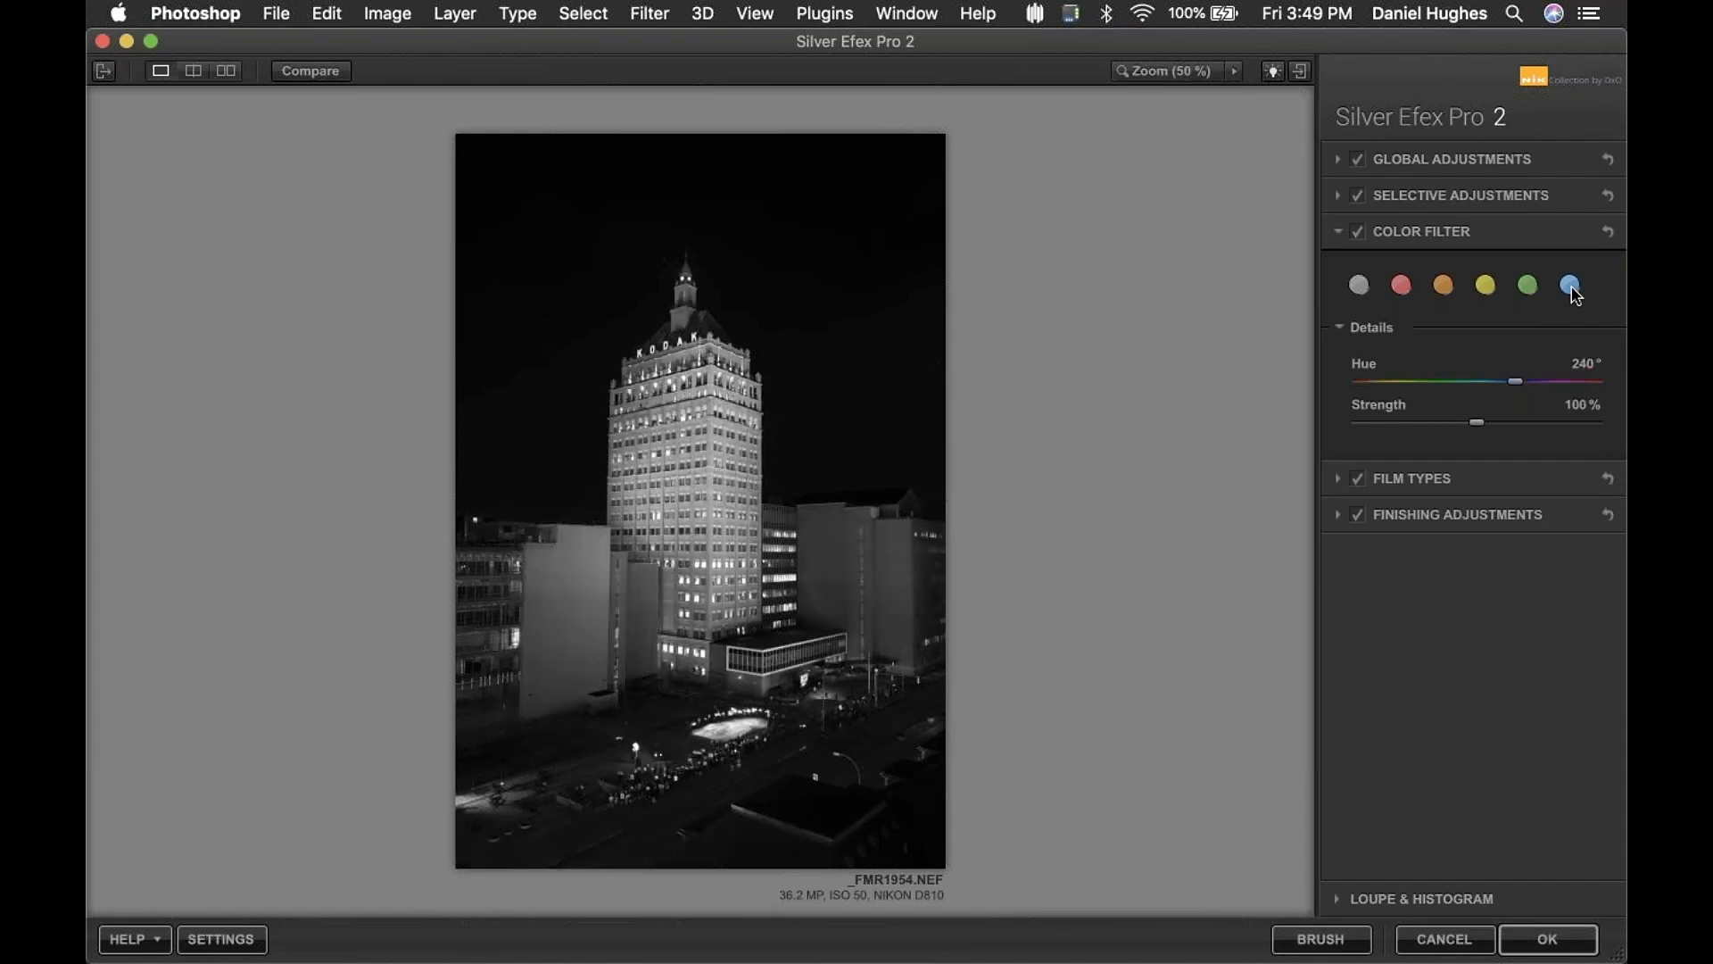
{"action": "left_click", "coordinate": [1402, 287]}
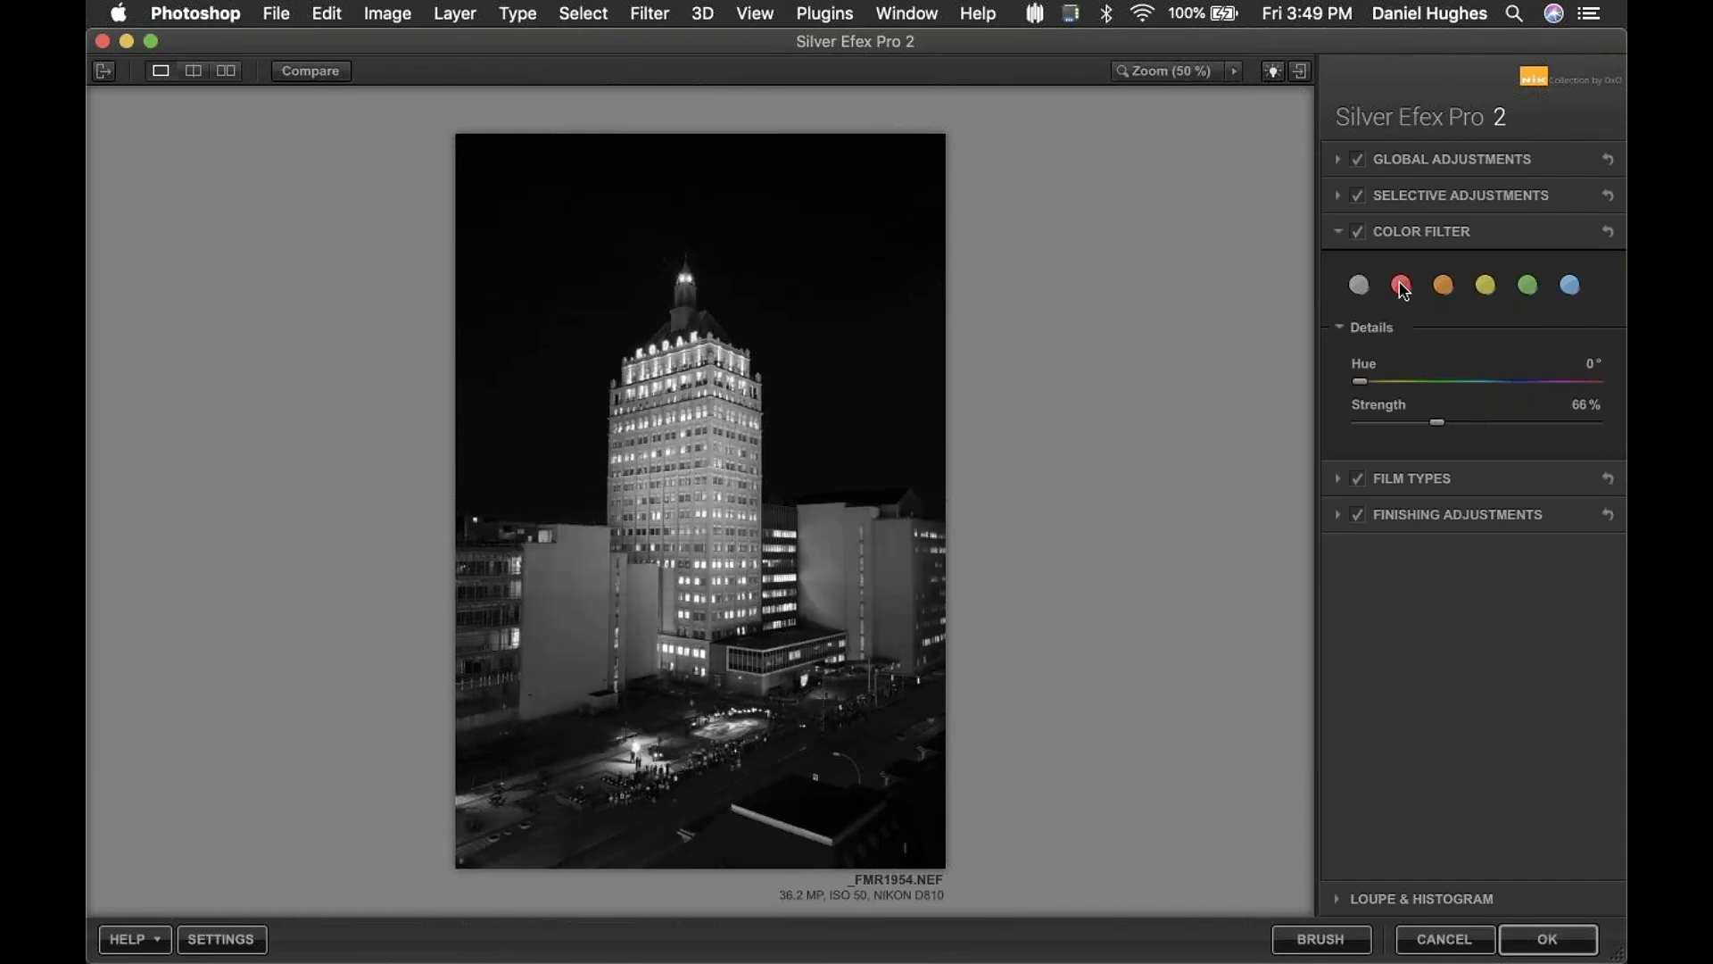
{"action": "left_click", "coordinate": [1570, 288]}
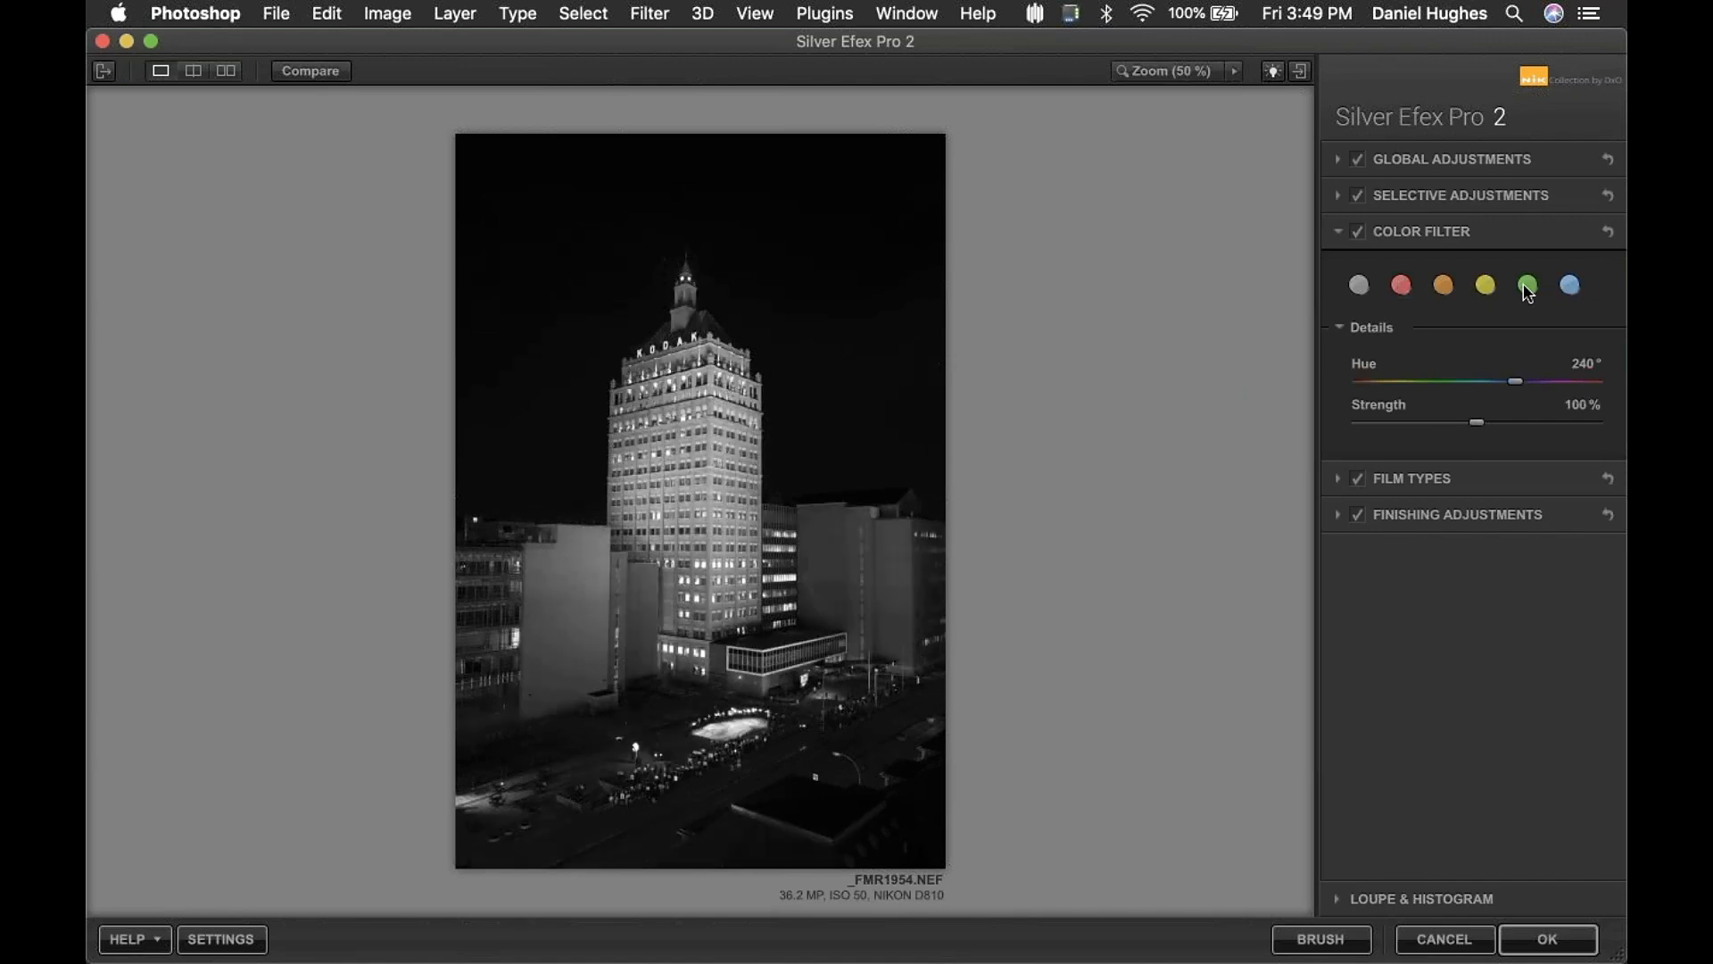
{"action": "left_click", "coordinate": [1528, 291]}
{"action": "left_click", "coordinate": [1486, 292]}
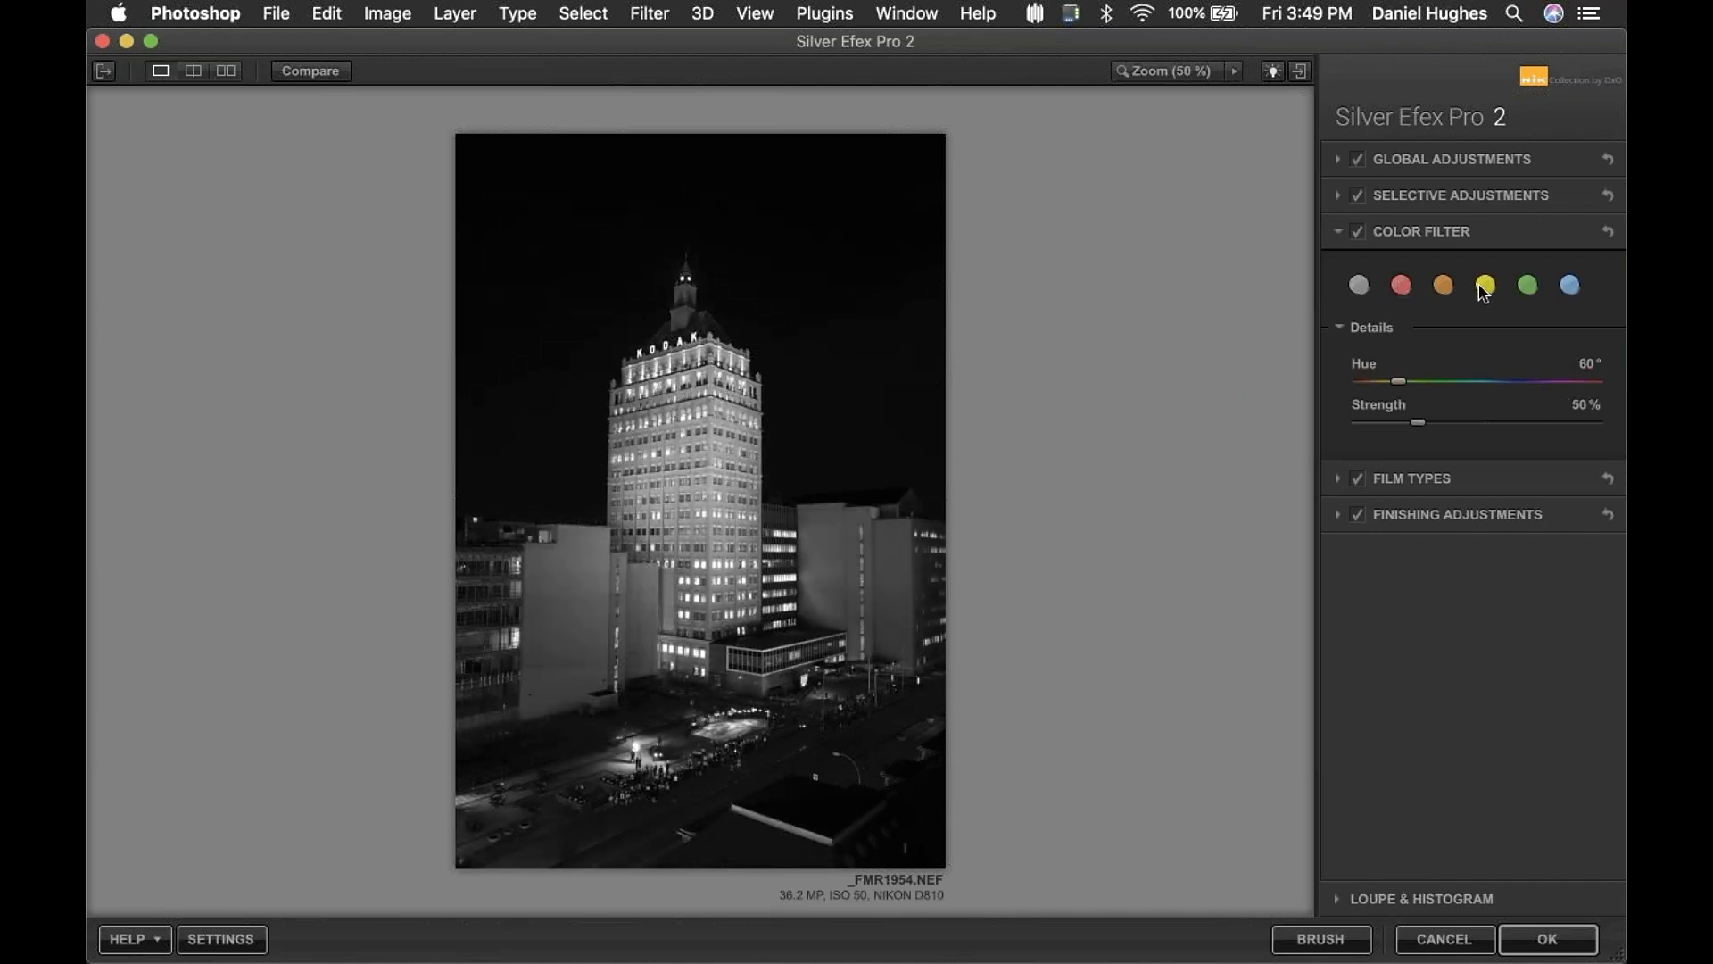
{"action": "left_click", "coordinate": [1445, 290]}
{"action": "left_click", "coordinate": [1403, 287]}
- Fine-tune the color filter to a strength of about 137% and a hue of about 303°
{"action": "left_click", "coordinate": [1351, 329]}
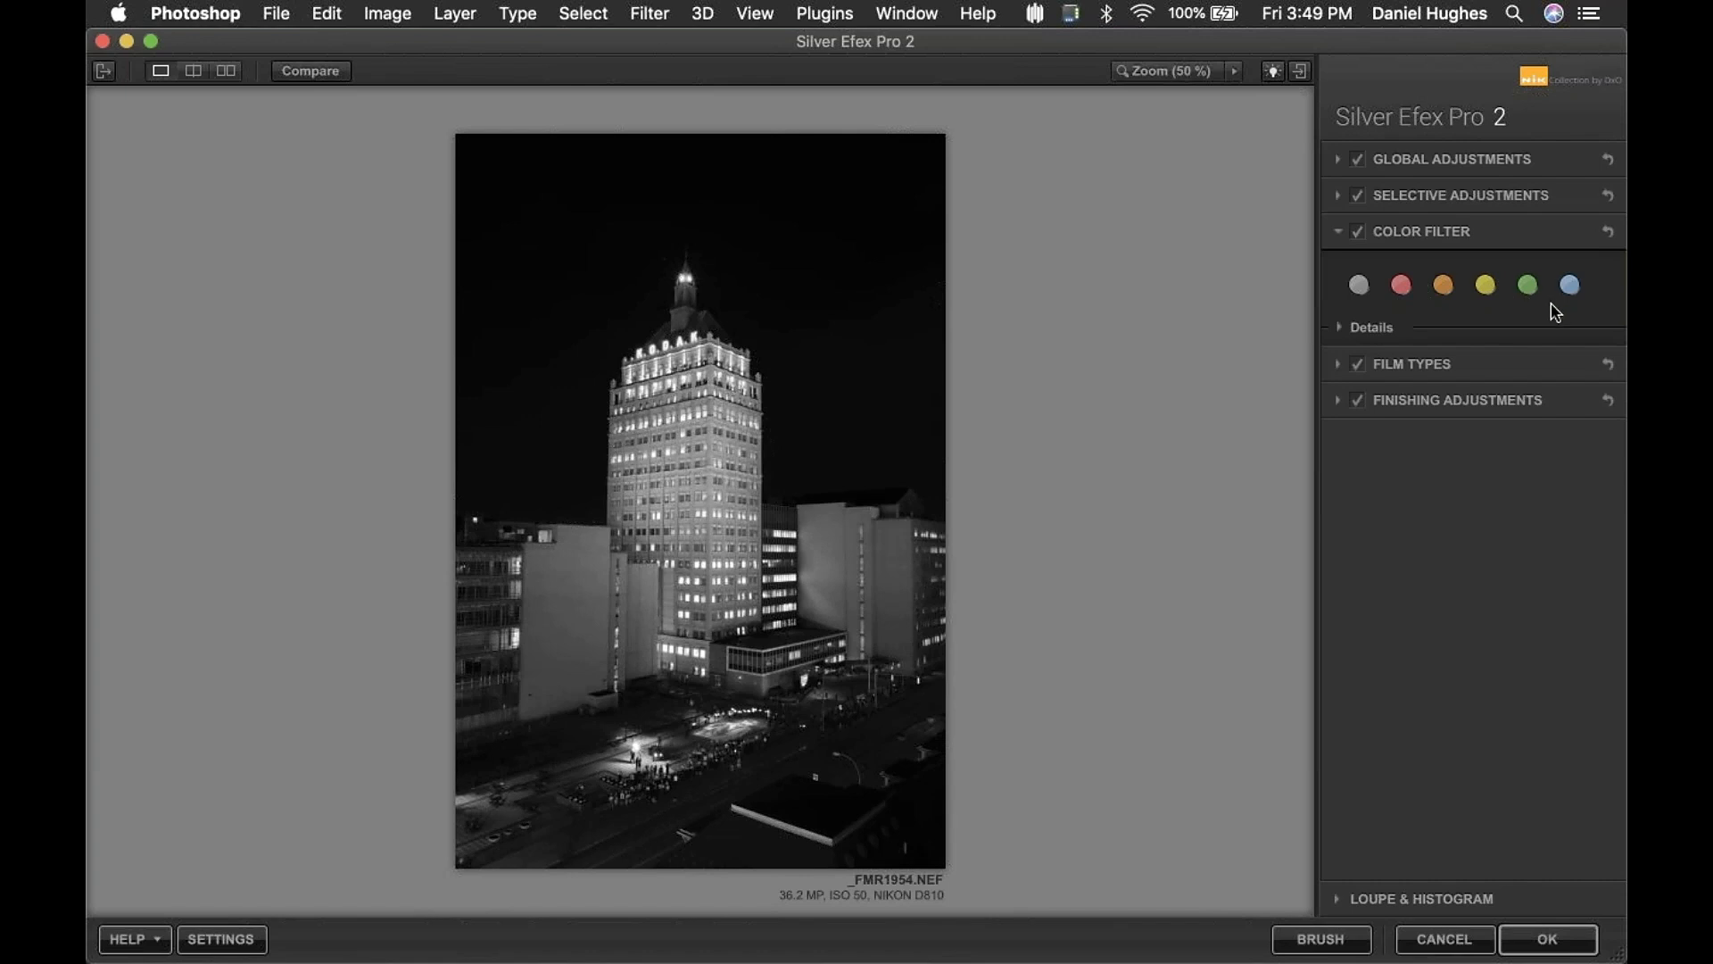
{"action": "left_click", "coordinate": [1372, 329]}
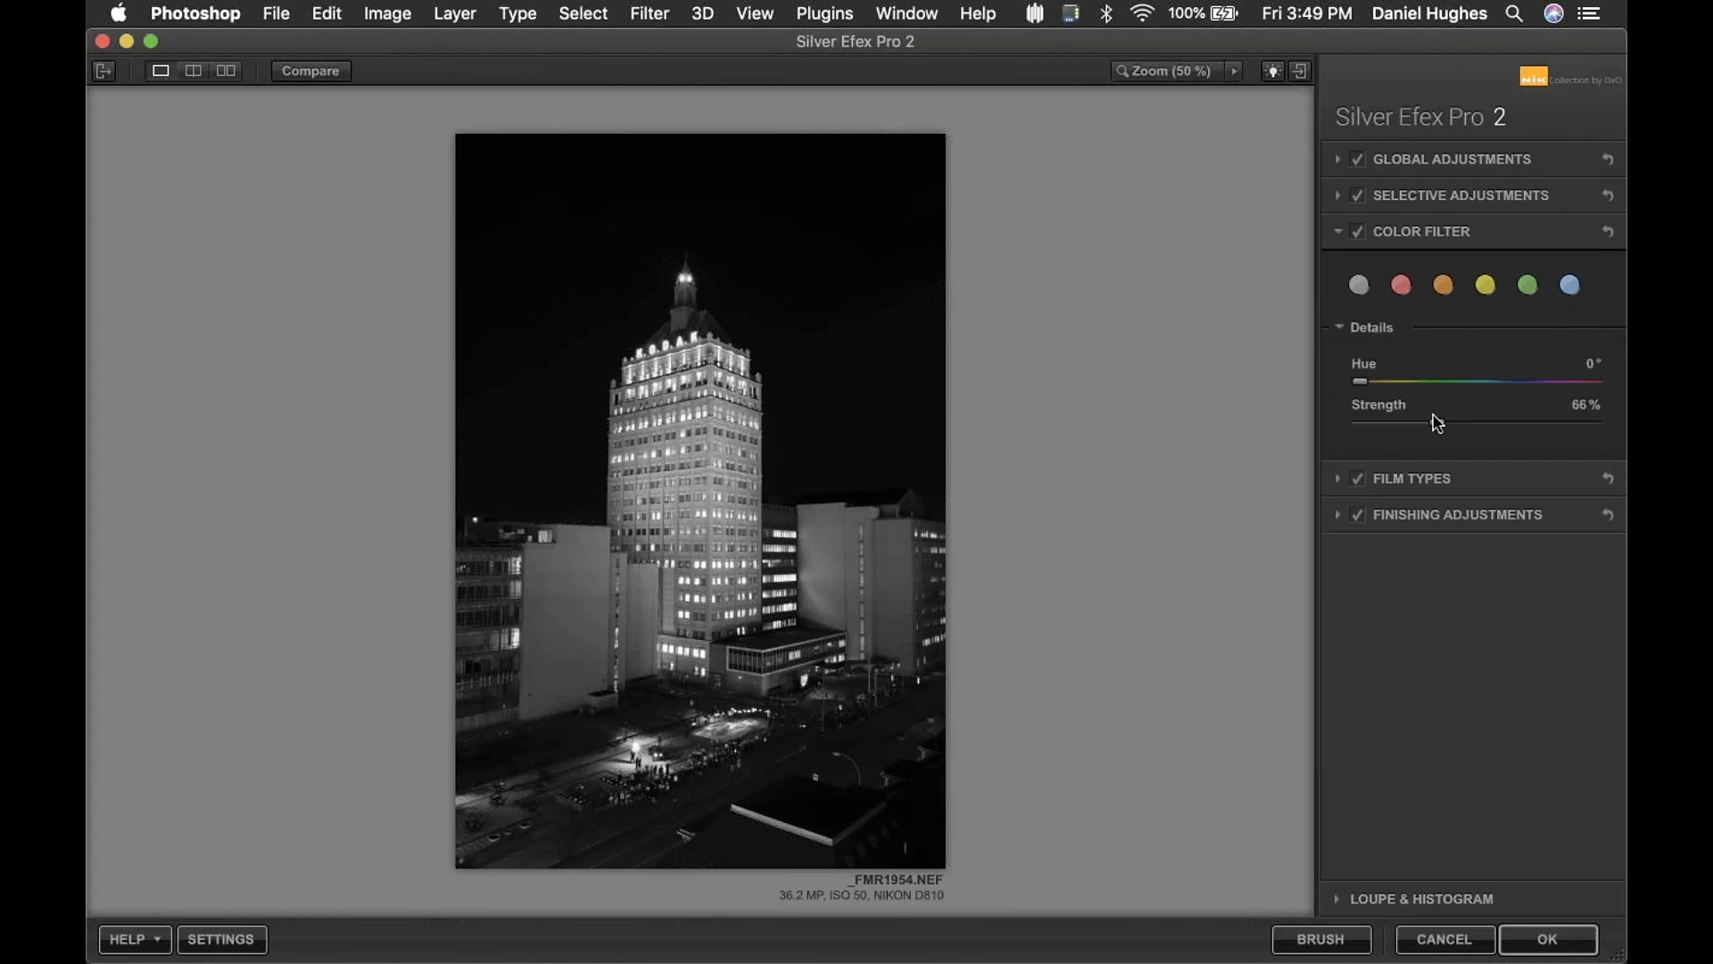
{"action": "left_click_drag", "start_coordinate": [1441, 430], "coordinate": [1518, 422]}
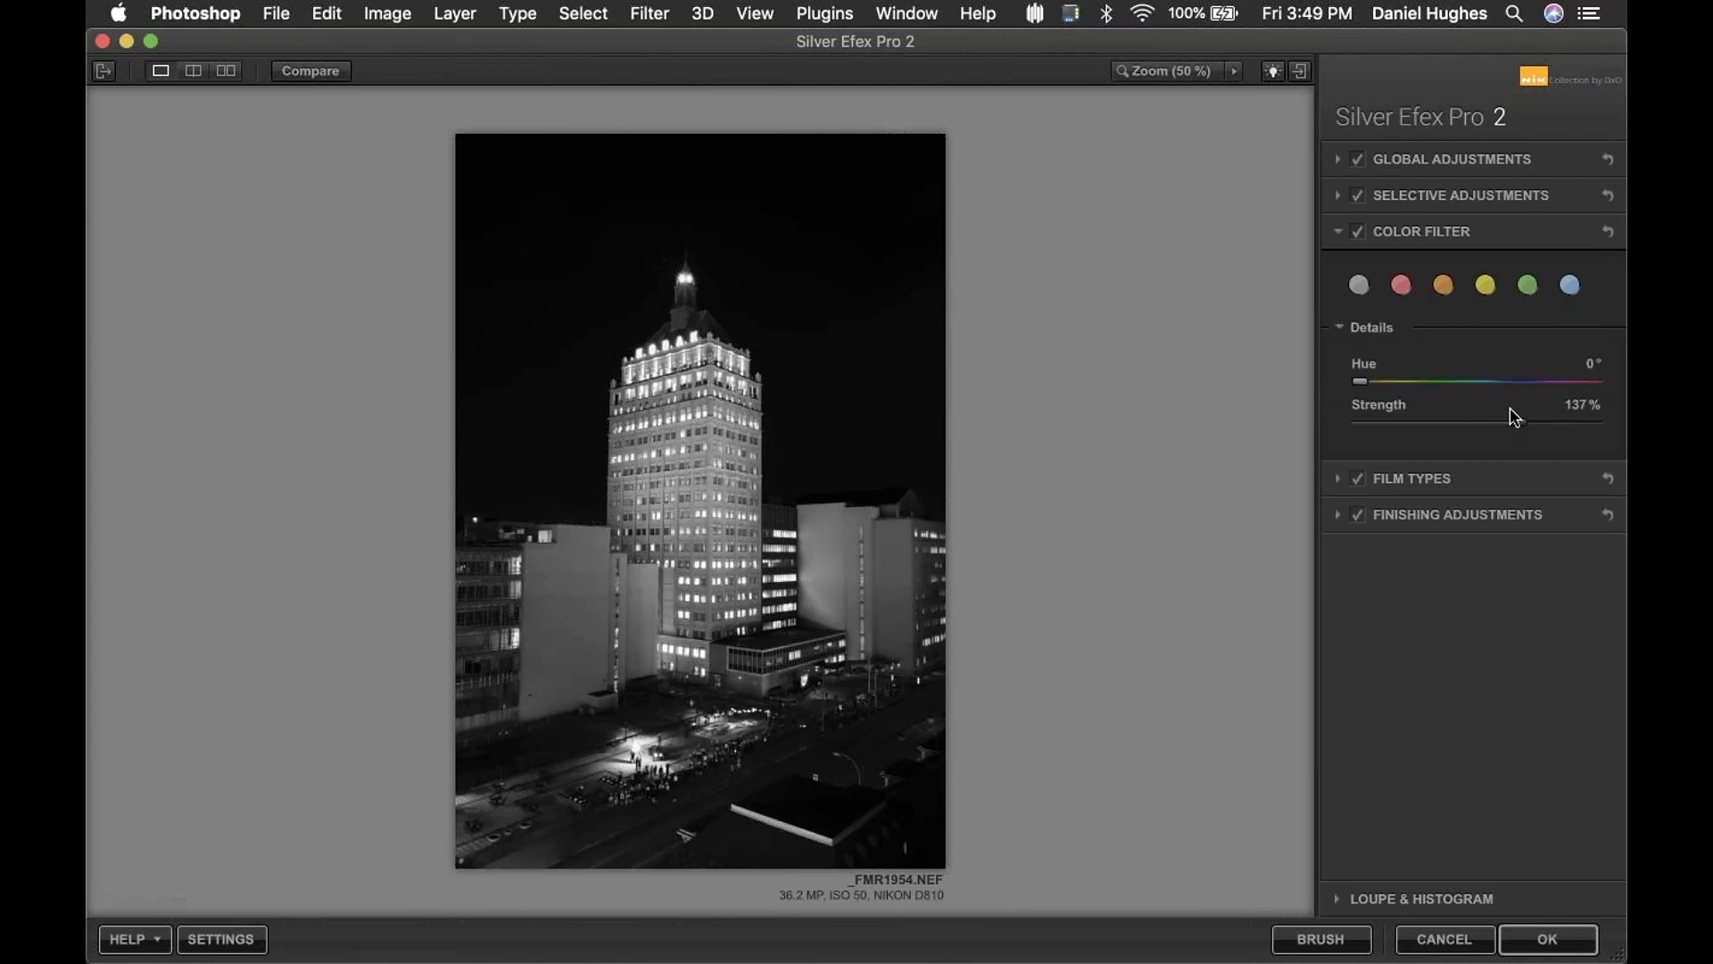
{"action": "left_click_drag", "start_coordinate": [1363, 385], "coordinate": [1561, 389]}
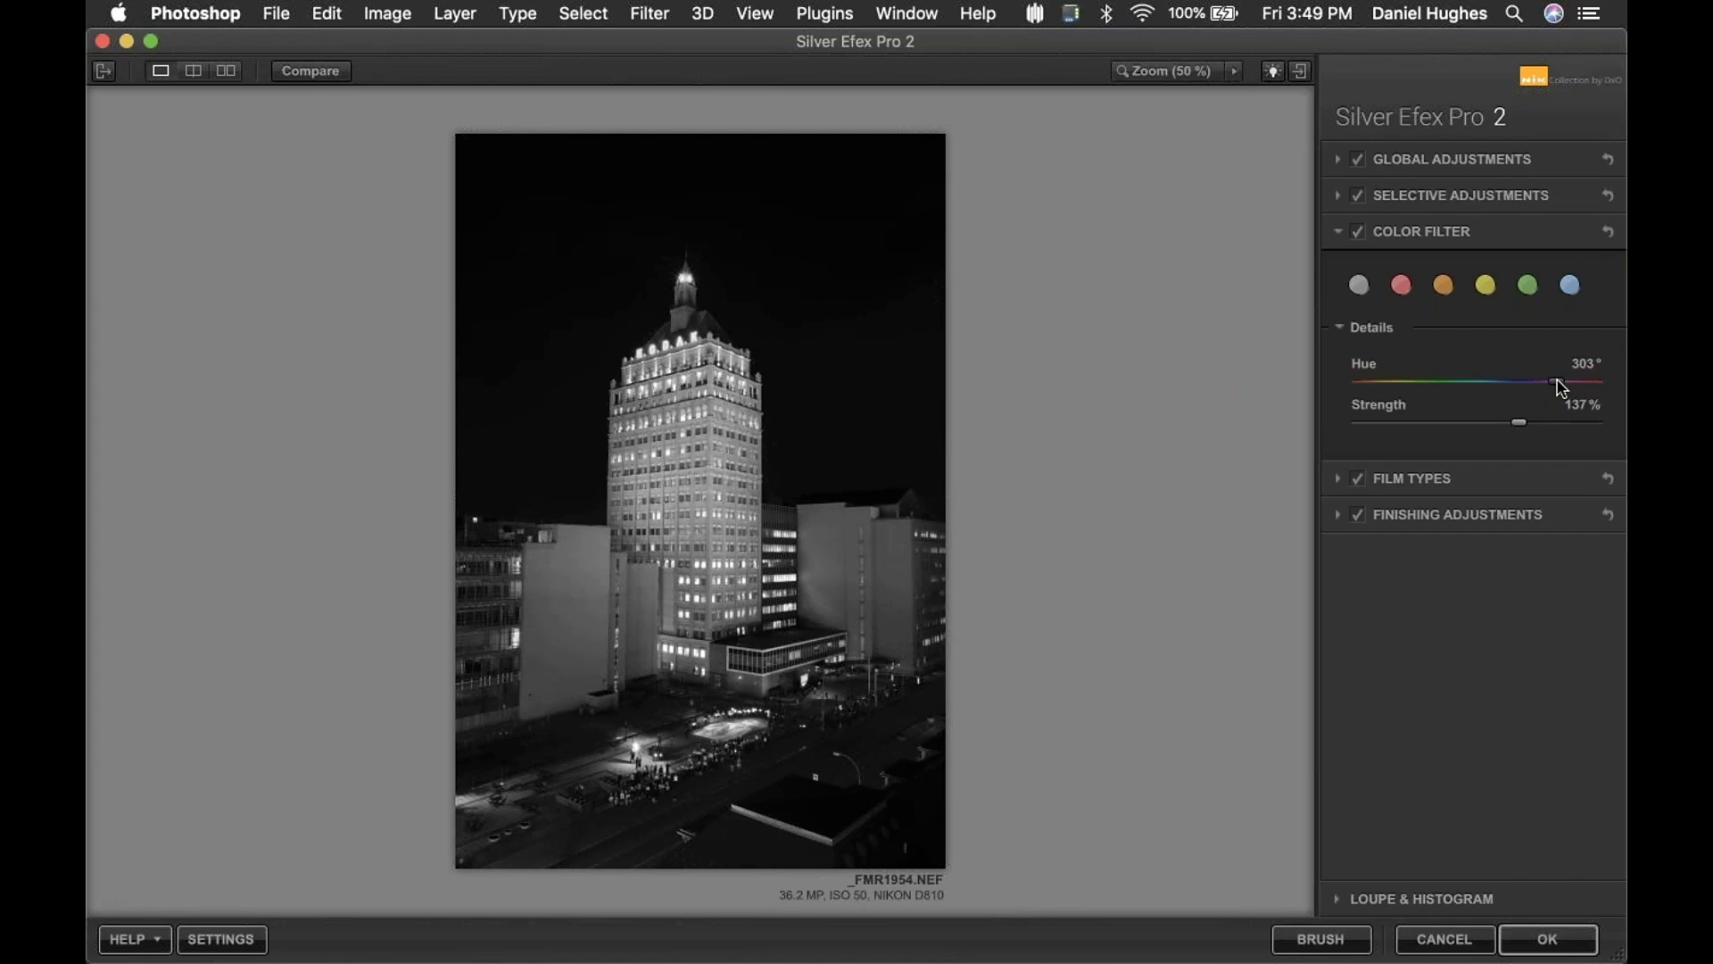
{"action": "left_click", "coordinate": [1370, 330]}
- Raise the tower photo's global Dynamic Brightness to about 31%
{"action": "left_click", "coordinate": [1404, 162]}
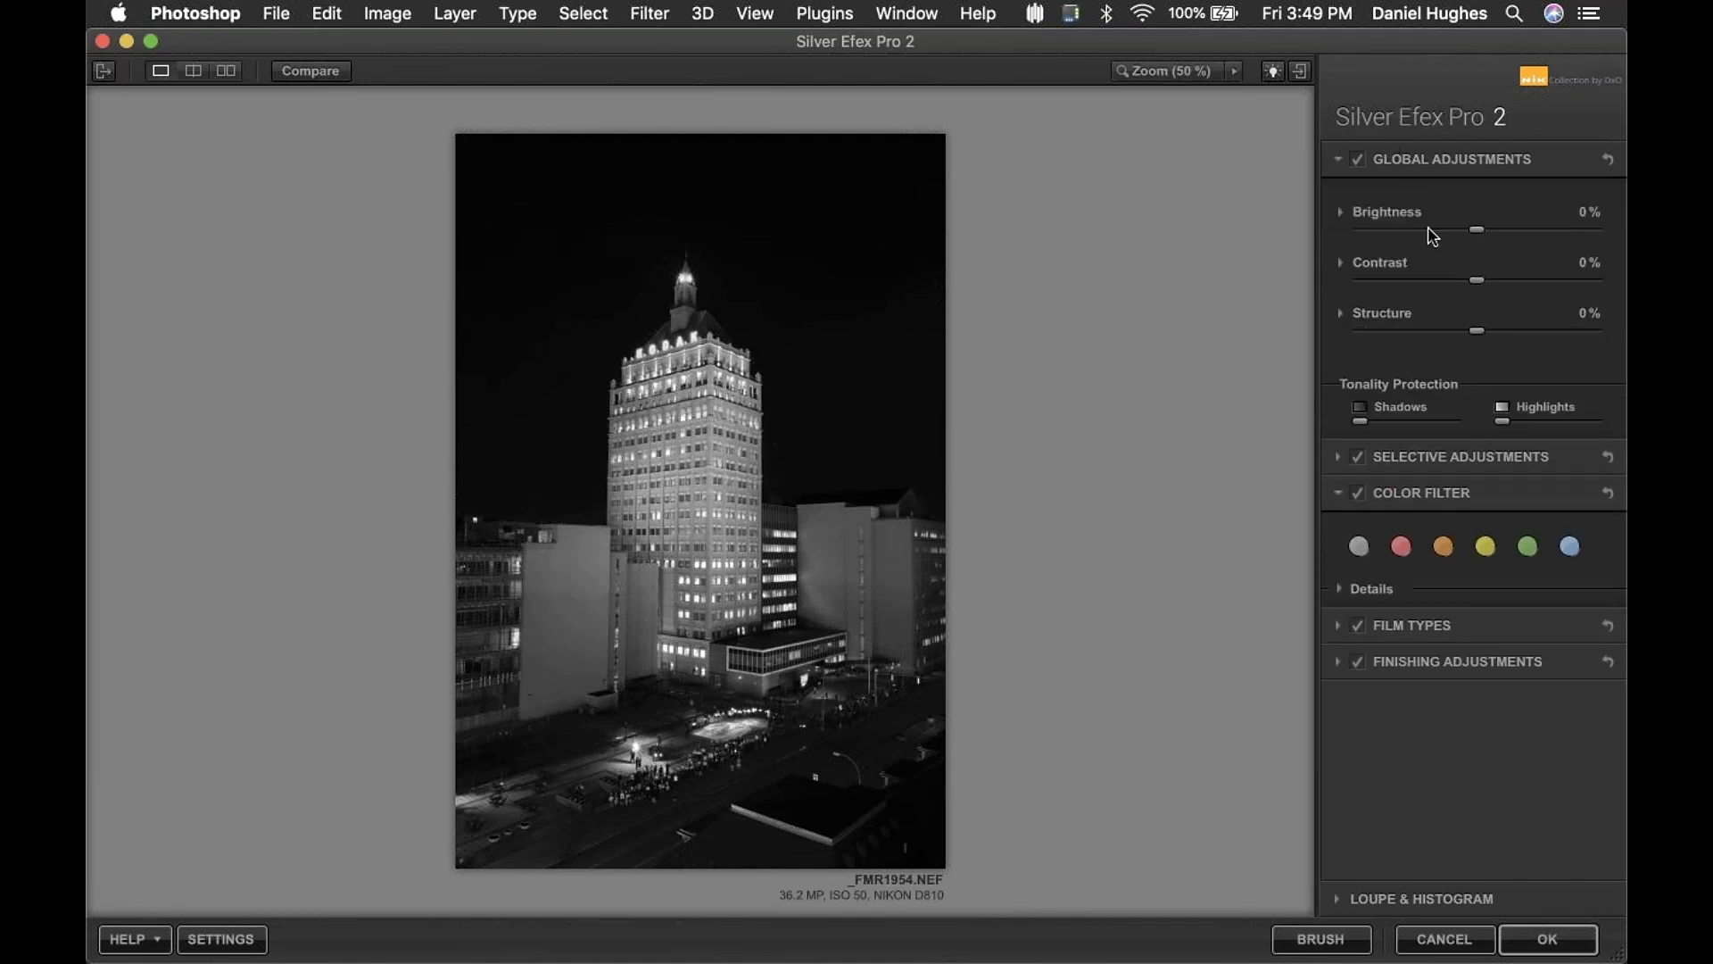
{"action": "left_click", "coordinate": [1365, 217]}
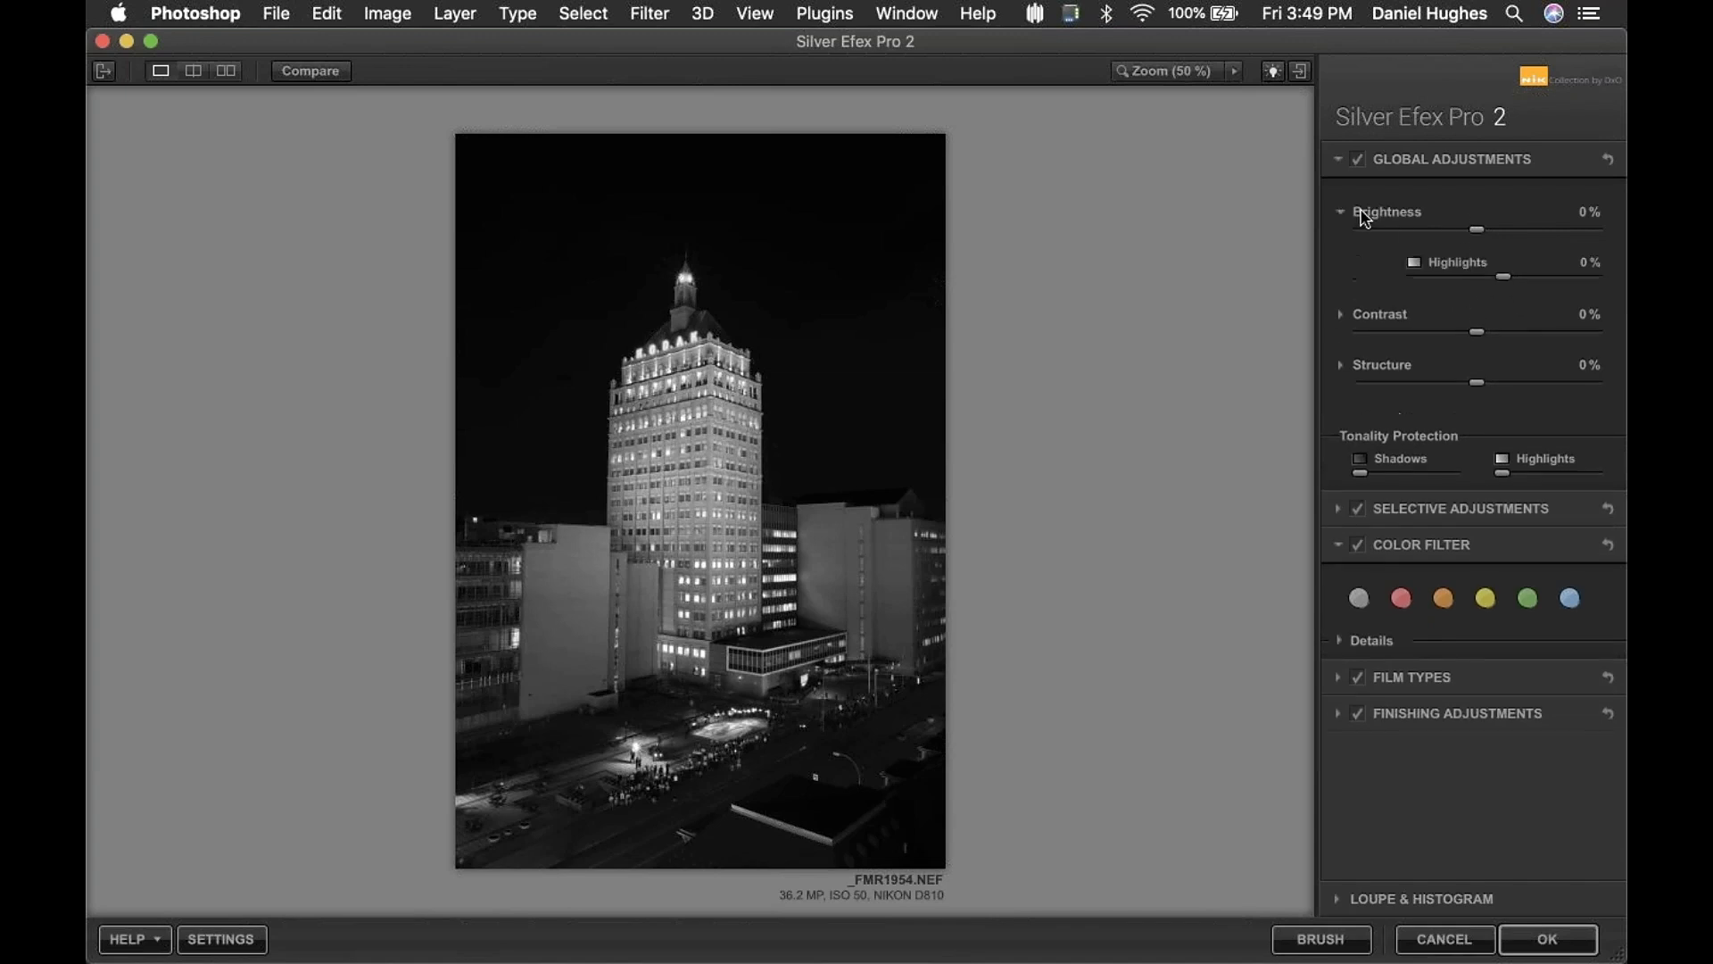
{"action": "left_click_drag", "start_coordinate": [1512, 393], "coordinate": [1534, 394]}
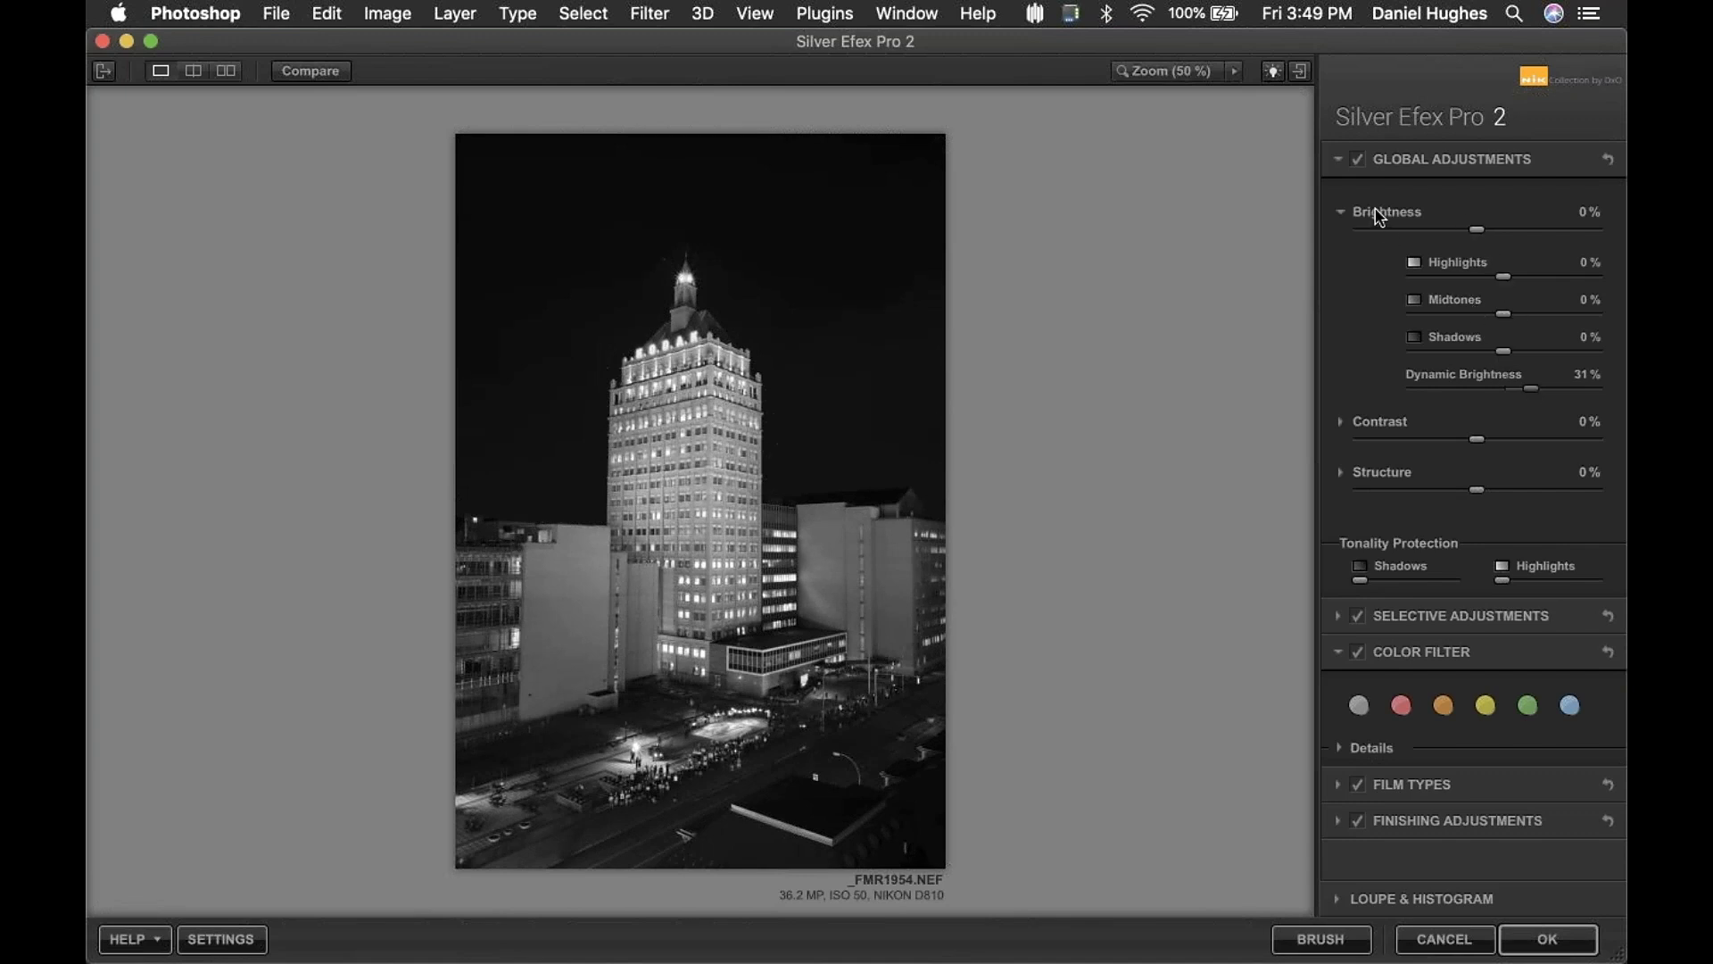
{"action": "left_click", "coordinate": [1383, 213]}
- Set the global Soft Contrast to about 13% and Amplify Whites to about 32%
{"action": "left_click", "coordinate": [1378, 262]}
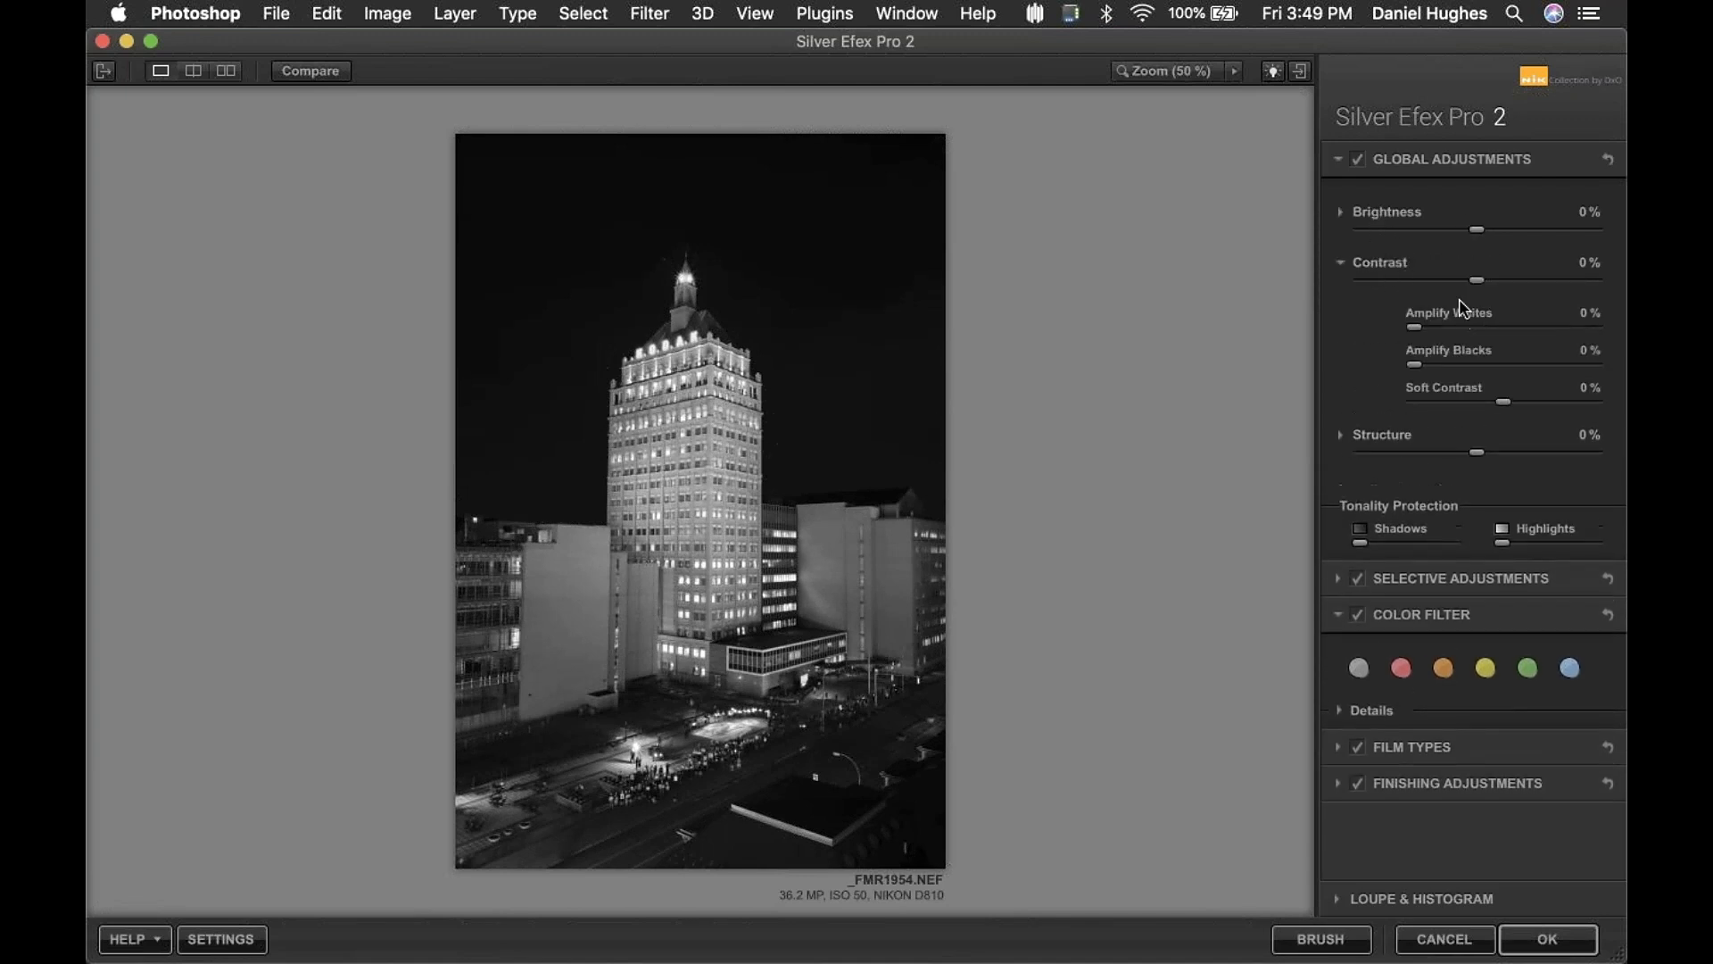
{"action": "left_click_drag", "start_coordinate": [1505, 402], "coordinate": [1515, 401]}
{"action": "left_click_drag", "start_coordinate": [1412, 327], "coordinate": [1472, 330]}
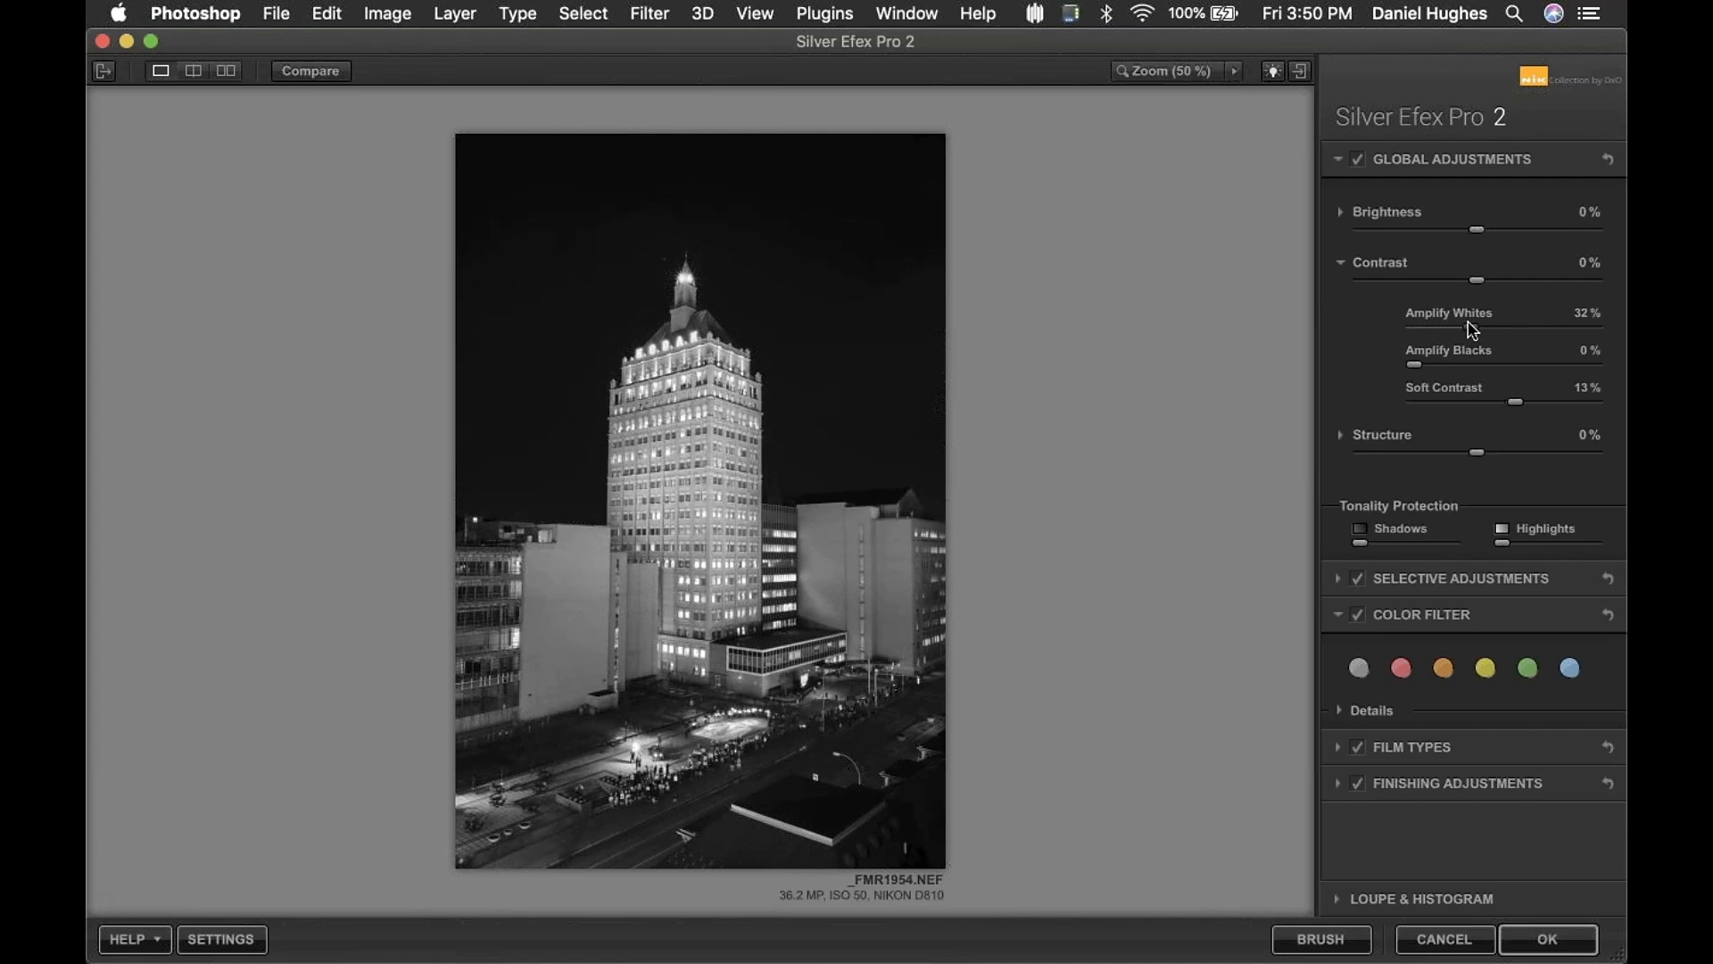
{"action": "left_click", "coordinate": [1380, 264]}
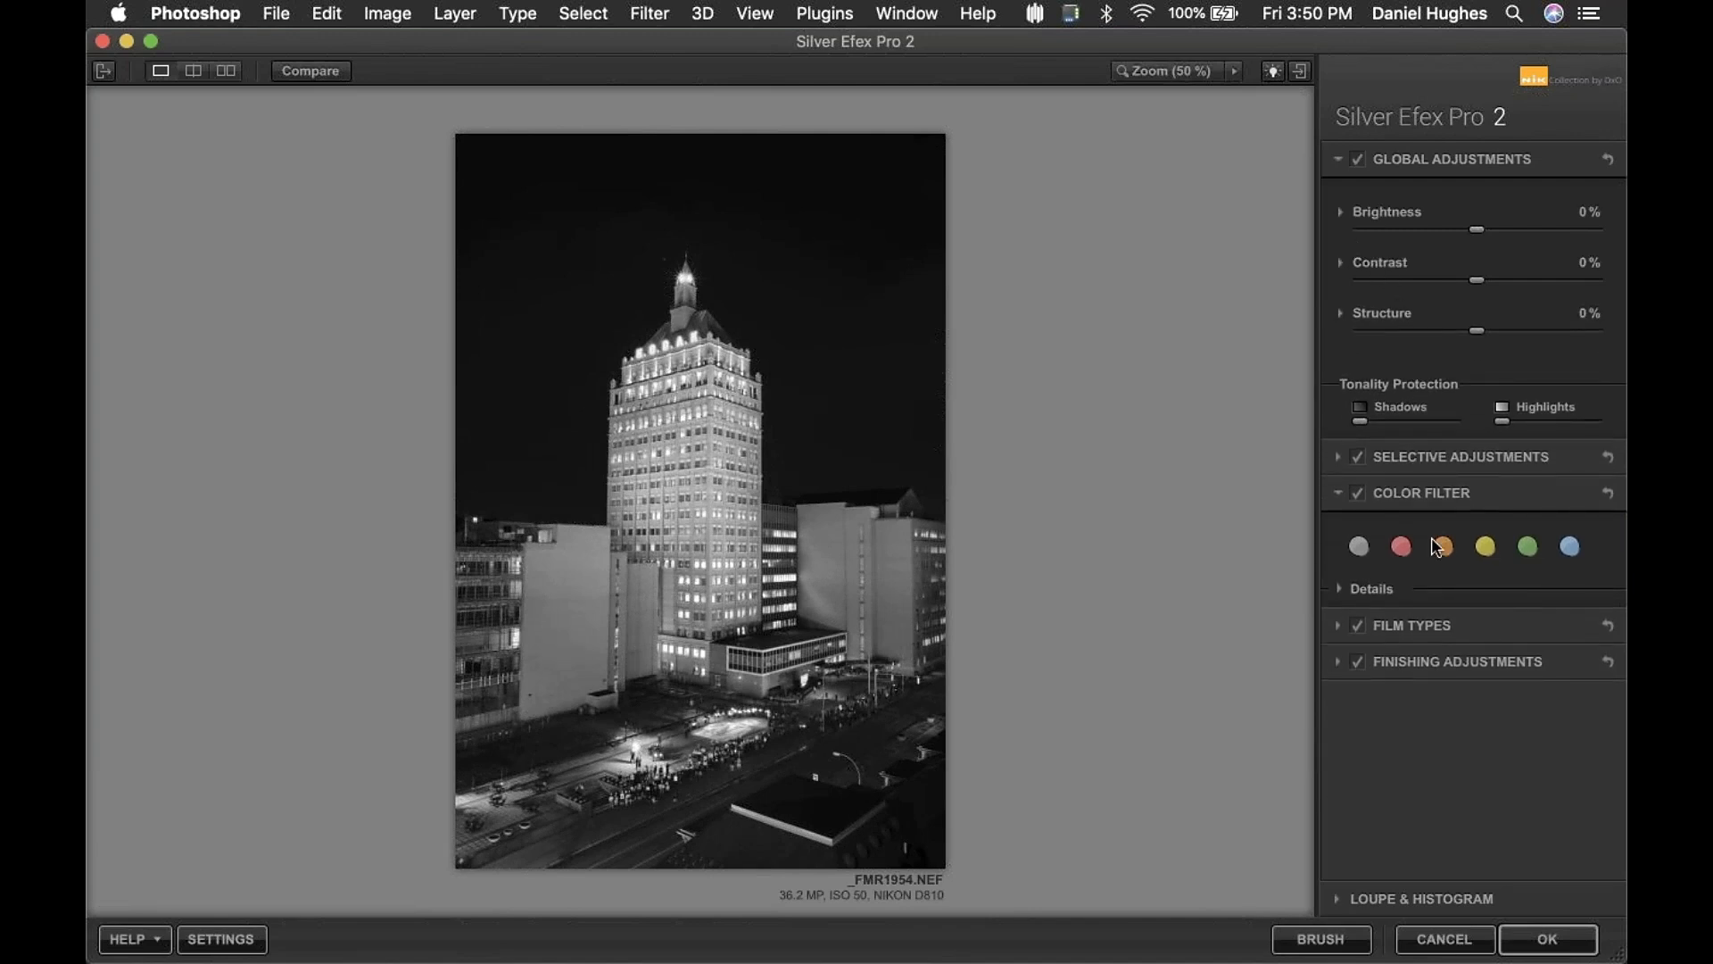
- Browse the film type presets and apply Kodak 400 TMAX Pro to the tower photo
{"action": "left_click", "coordinate": [1418, 498]}
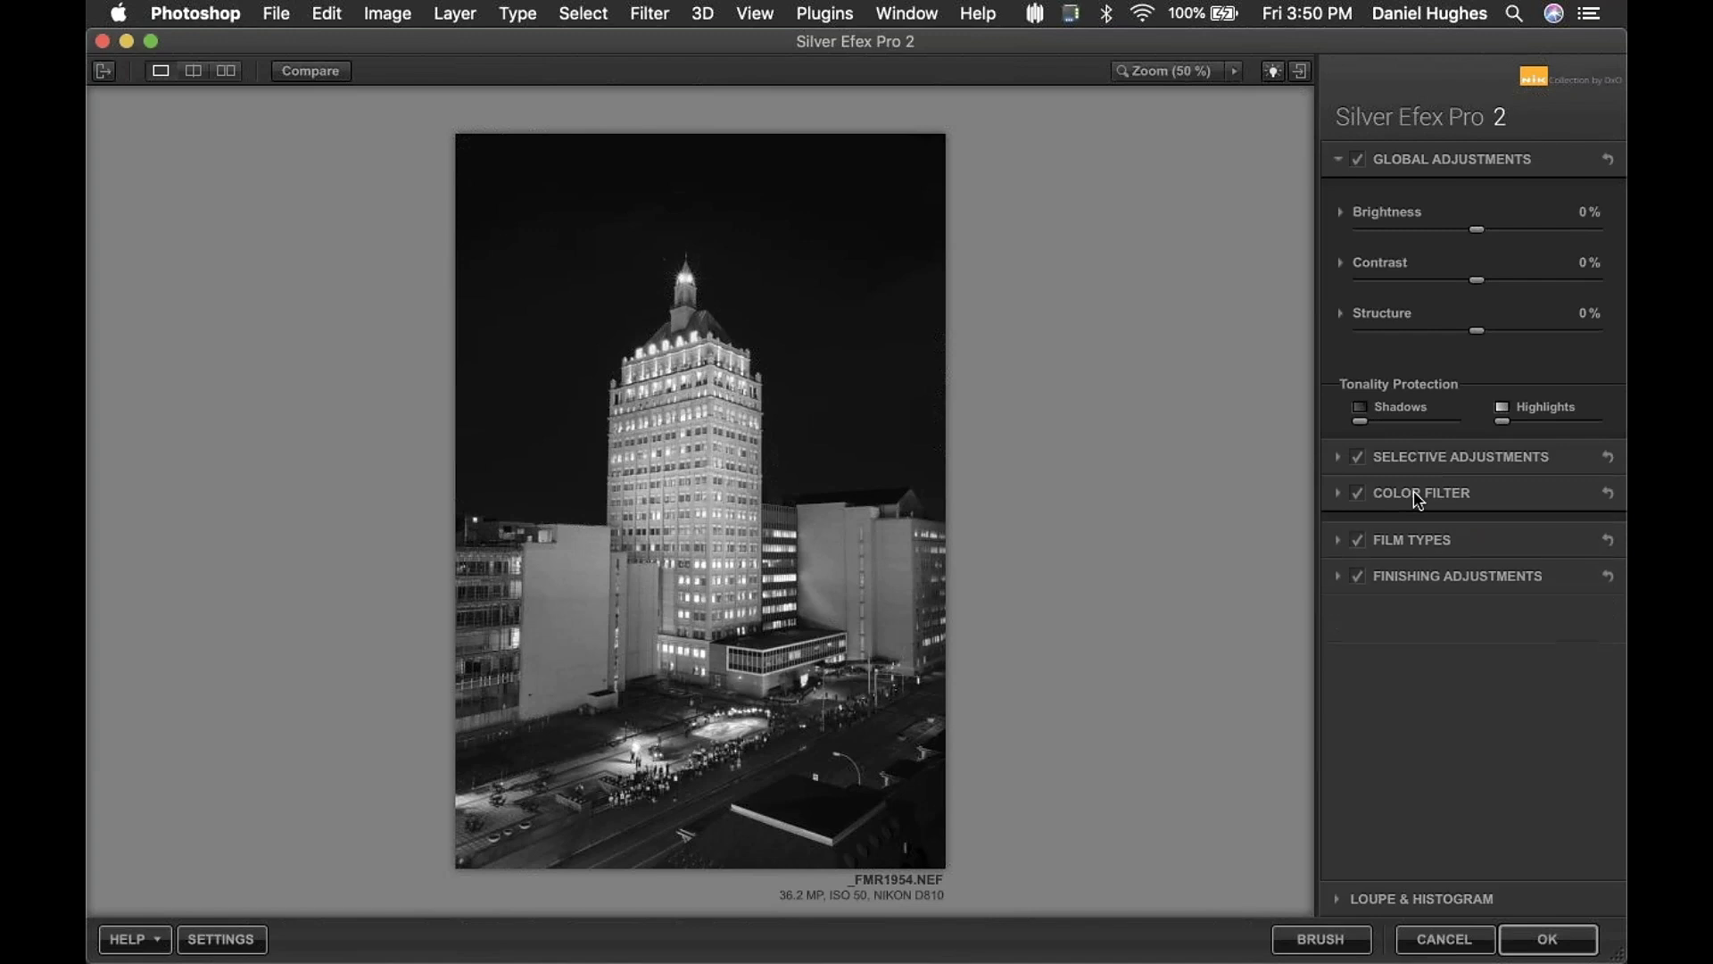
{"action": "left_click", "coordinate": [1401, 536]}
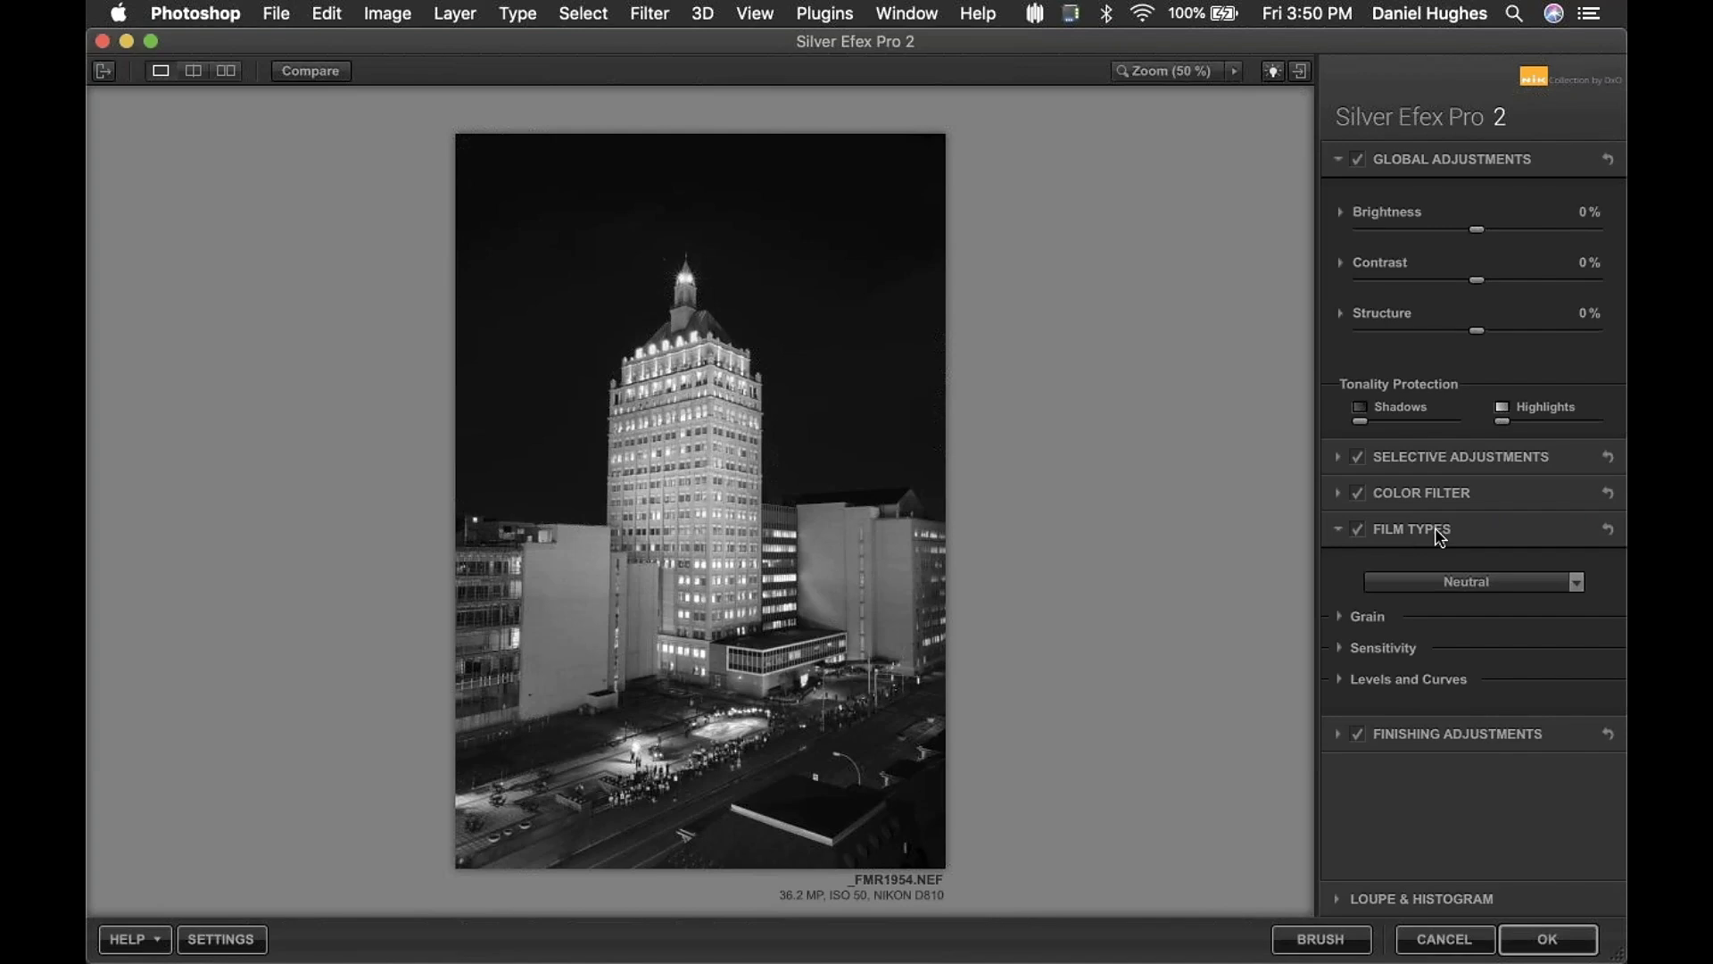
{"action": "left_click", "coordinate": [1578, 582]}
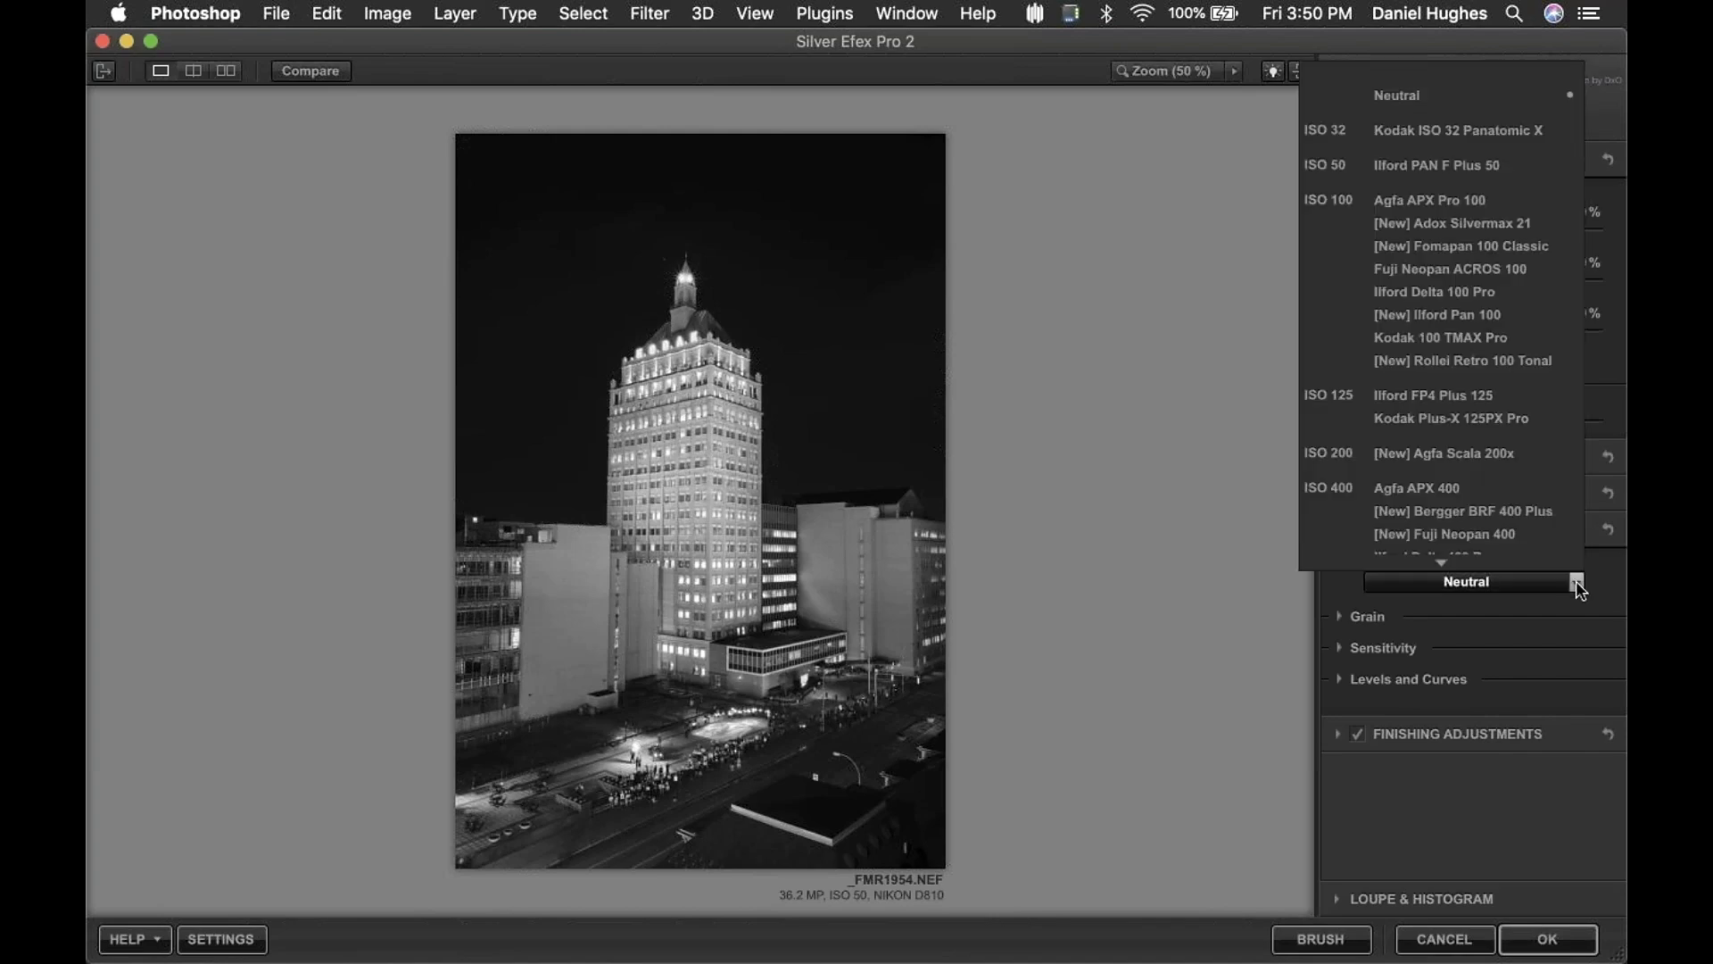
{"action": "scroll", "coordinate": [1517, 535], "scroll_direction": "down", "scroll_amount": 5}
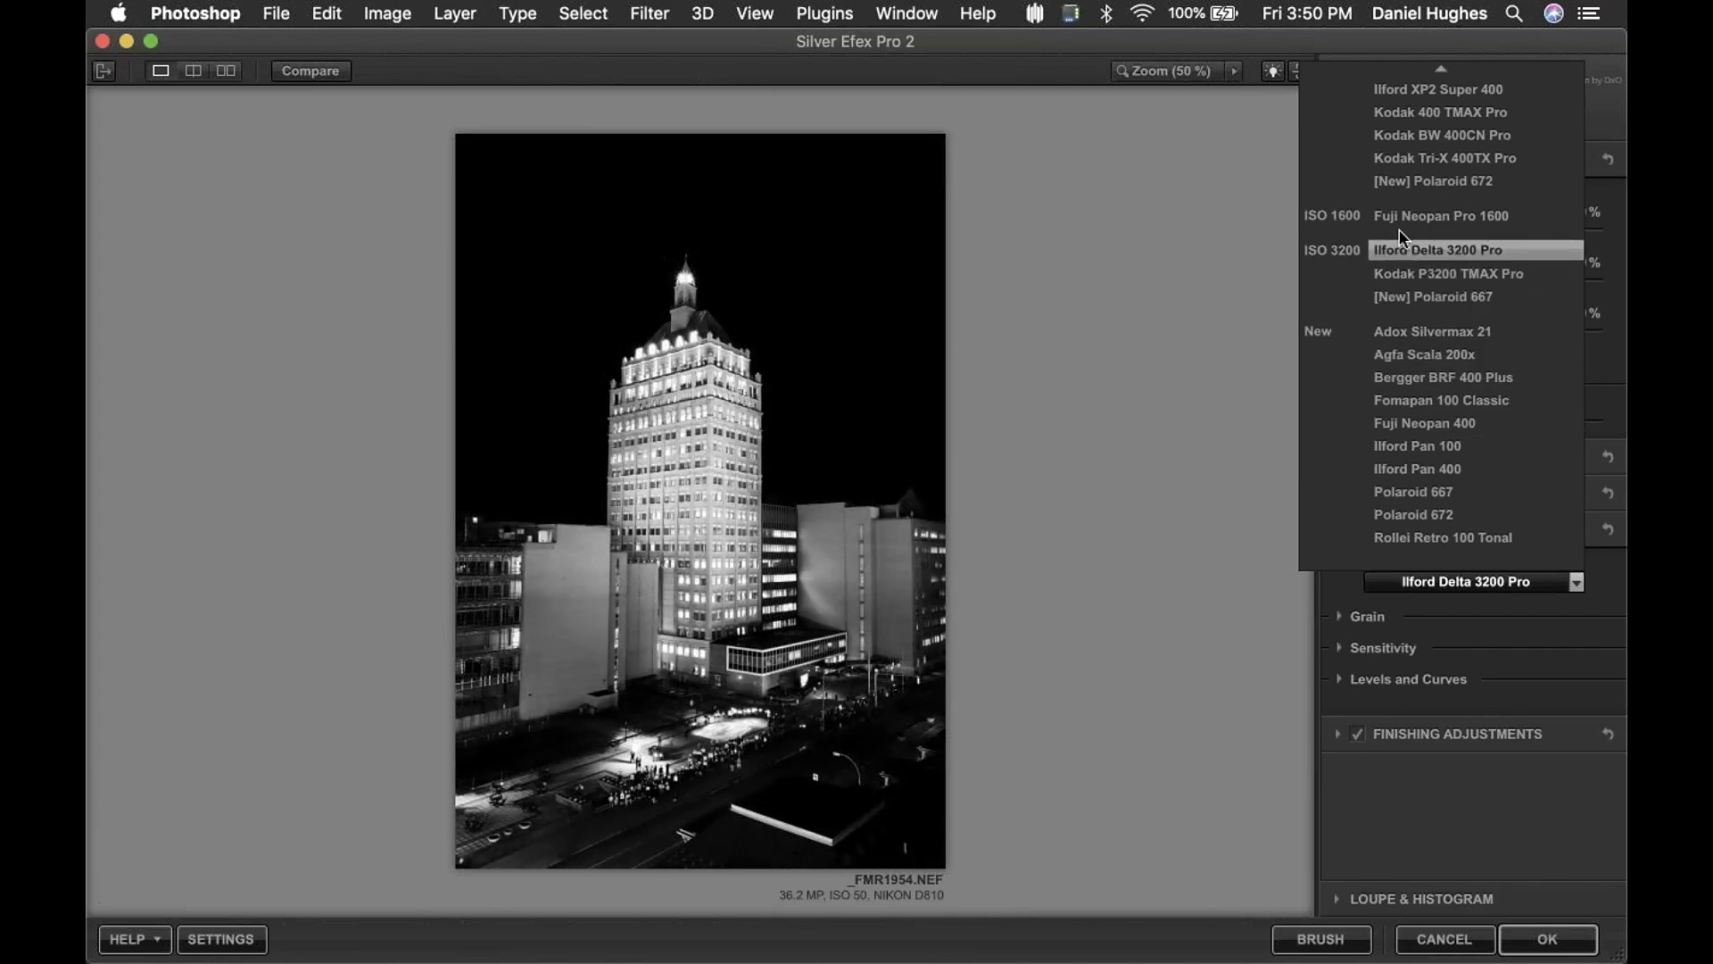
{"action": "scroll", "coordinate": [1410, 178], "scroll_direction": "up", "scroll_amount": 5}
{"action": "scroll", "coordinate": [1406, 394], "scroll_direction": "up", "scroll_amount": 3}
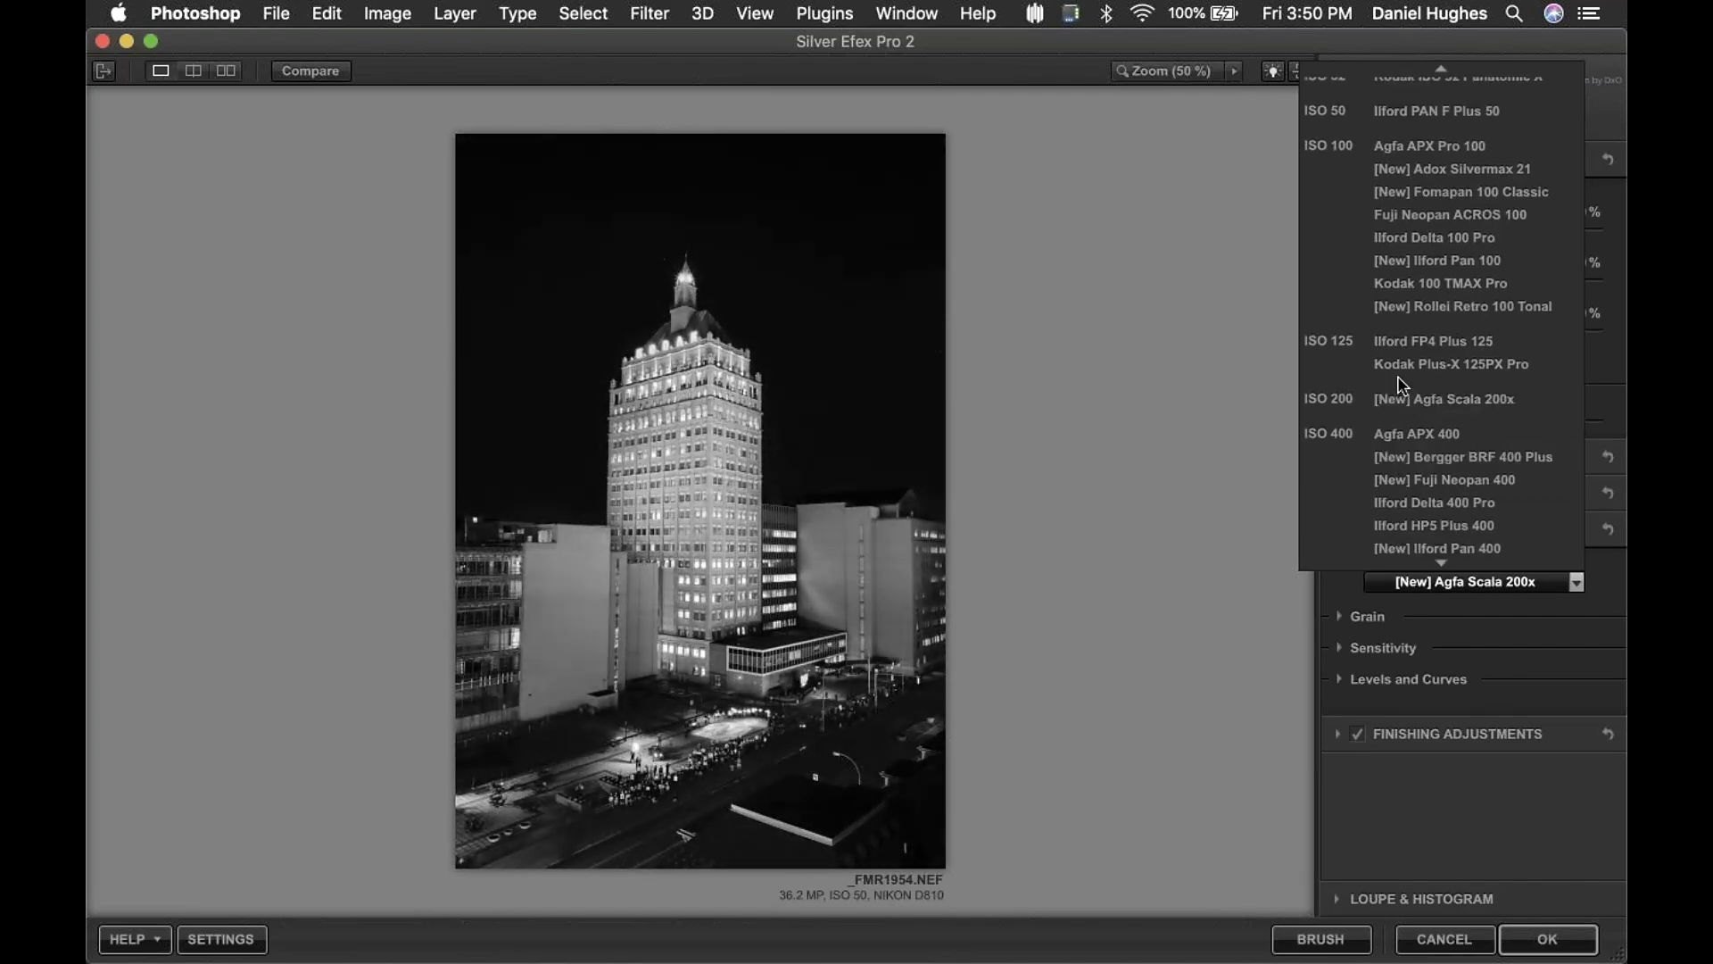
{"action": "scroll", "coordinate": [1403, 125], "scroll_direction": "up", "scroll_amount": 2}
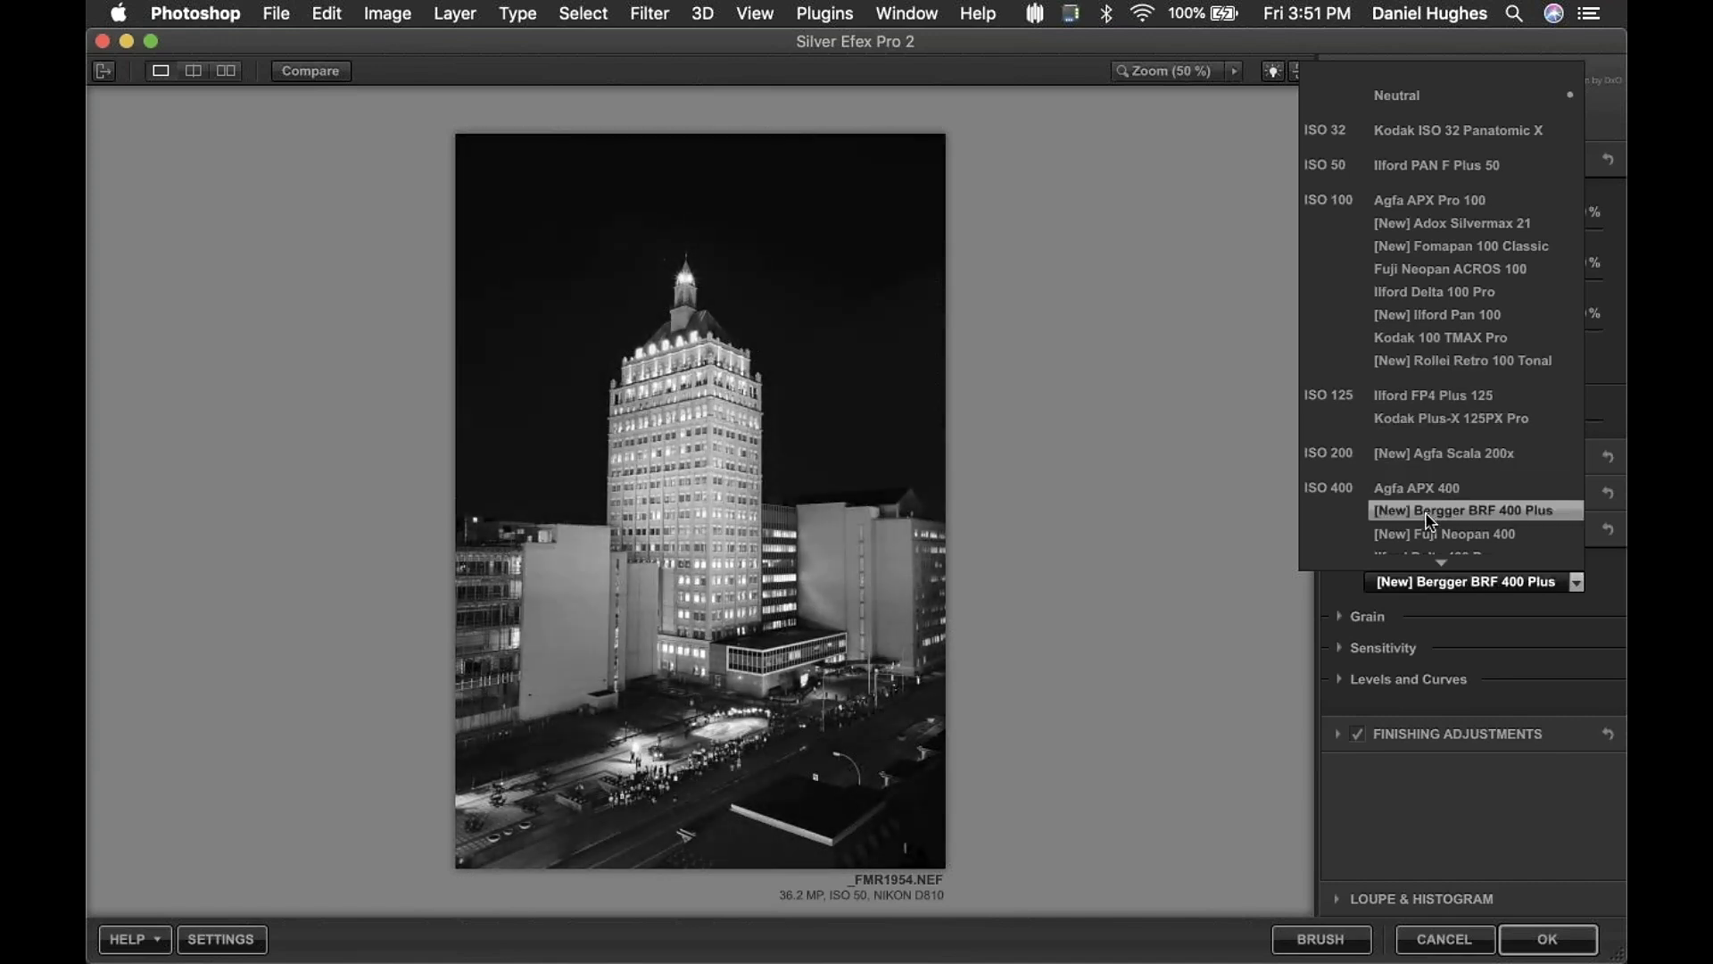
{"action": "mouse_move", "coordinate": [1436, 562]}
{"action": "scroll", "coordinate": [1434, 447], "scroll_direction": "down", "scroll_amount": 2}
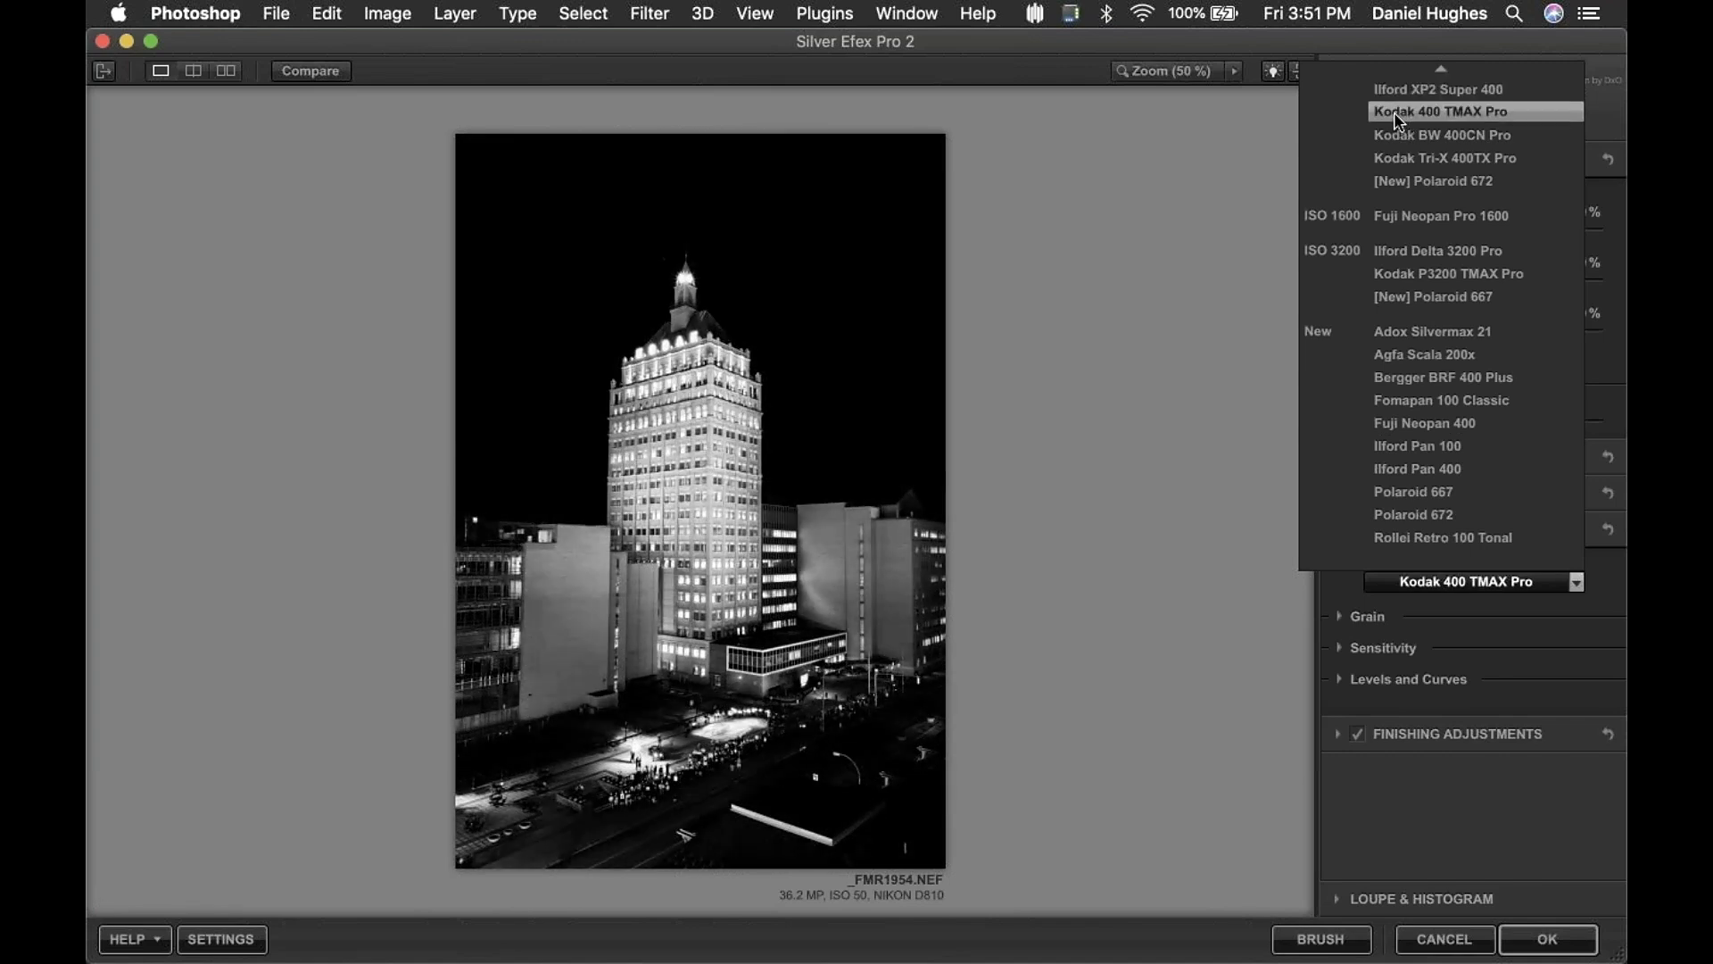
{"action": "left_click", "coordinate": [1393, 111]}
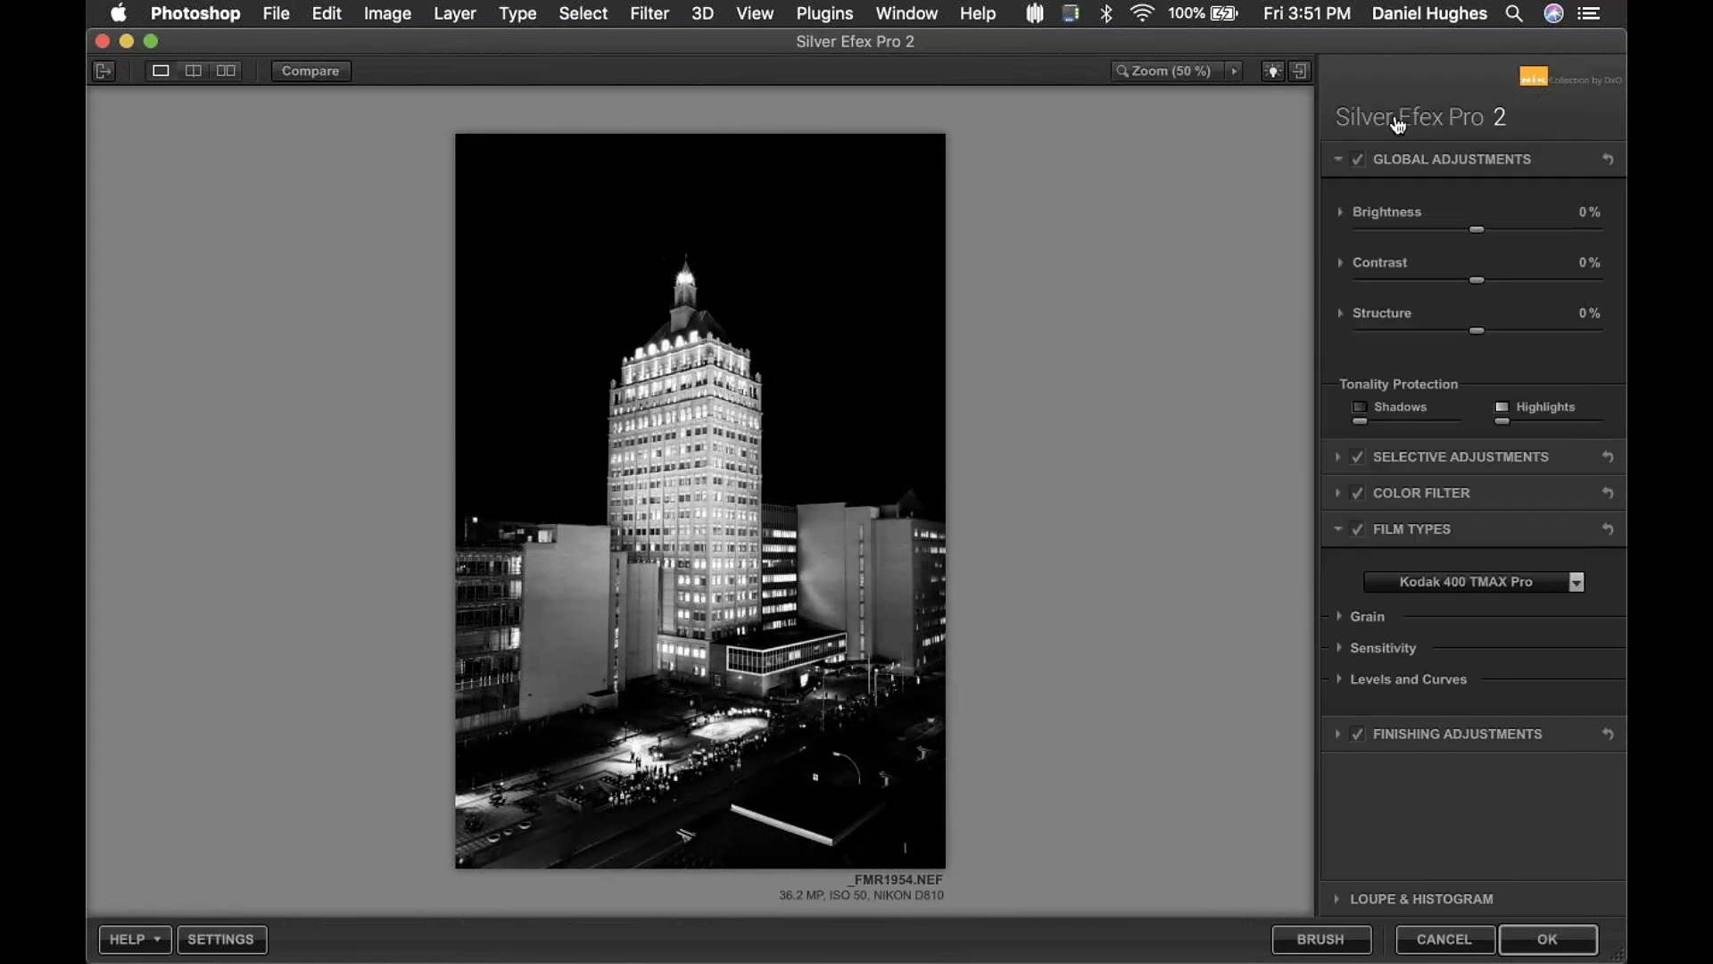
- Set the film's Grain per pixel to about 325
{"action": "left_click", "coordinate": [1430, 163]}
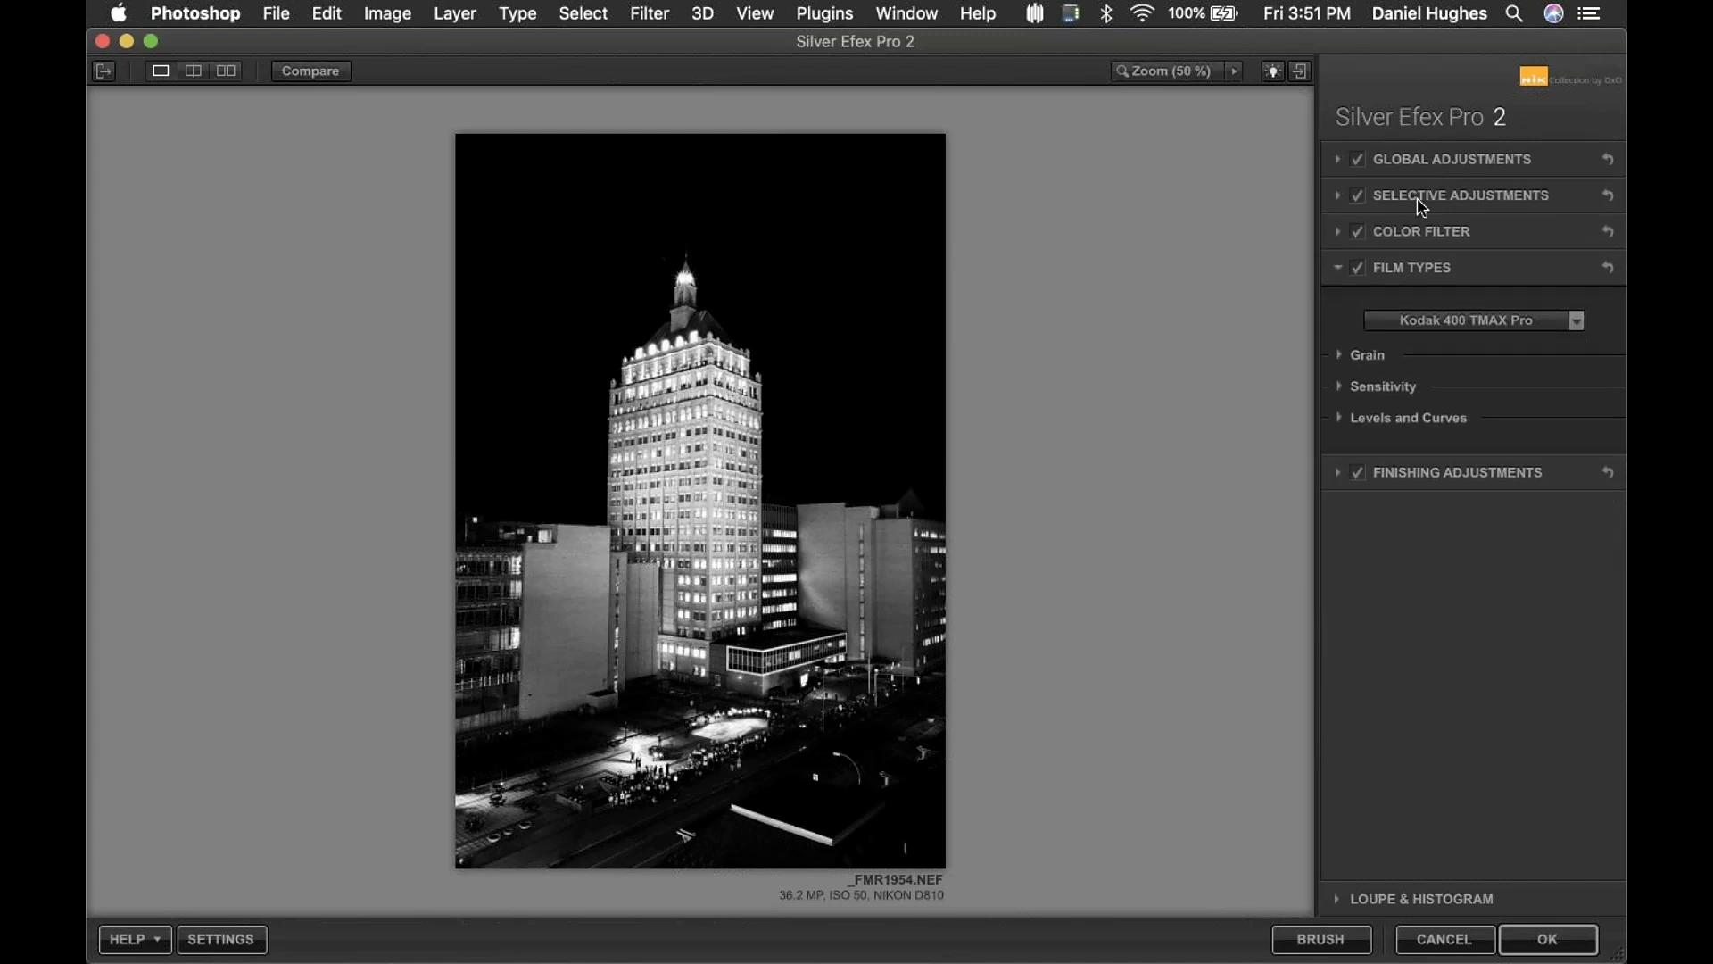
{"action": "left_click", "coordinate": [1366, 357]}
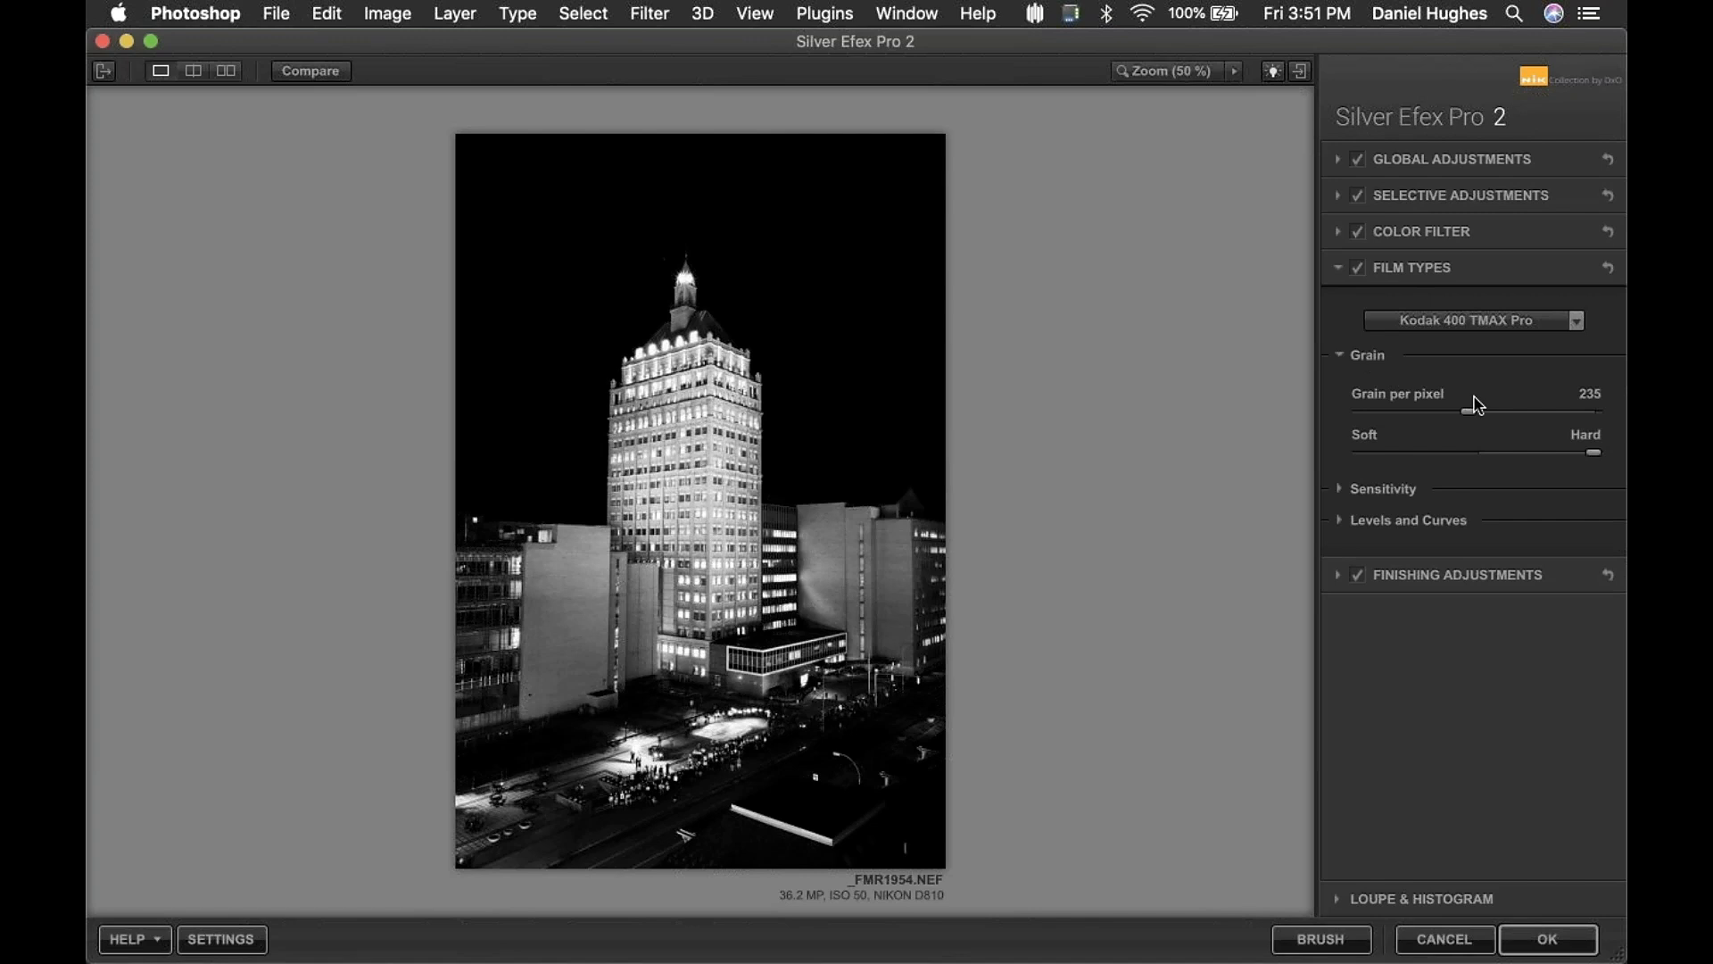
{"action": "left_click_drag", "start_coordinate": [1470, 412], "coordinate": [1517, 419]}
{"action": "left_click", "coordinate": [1378, 357]}
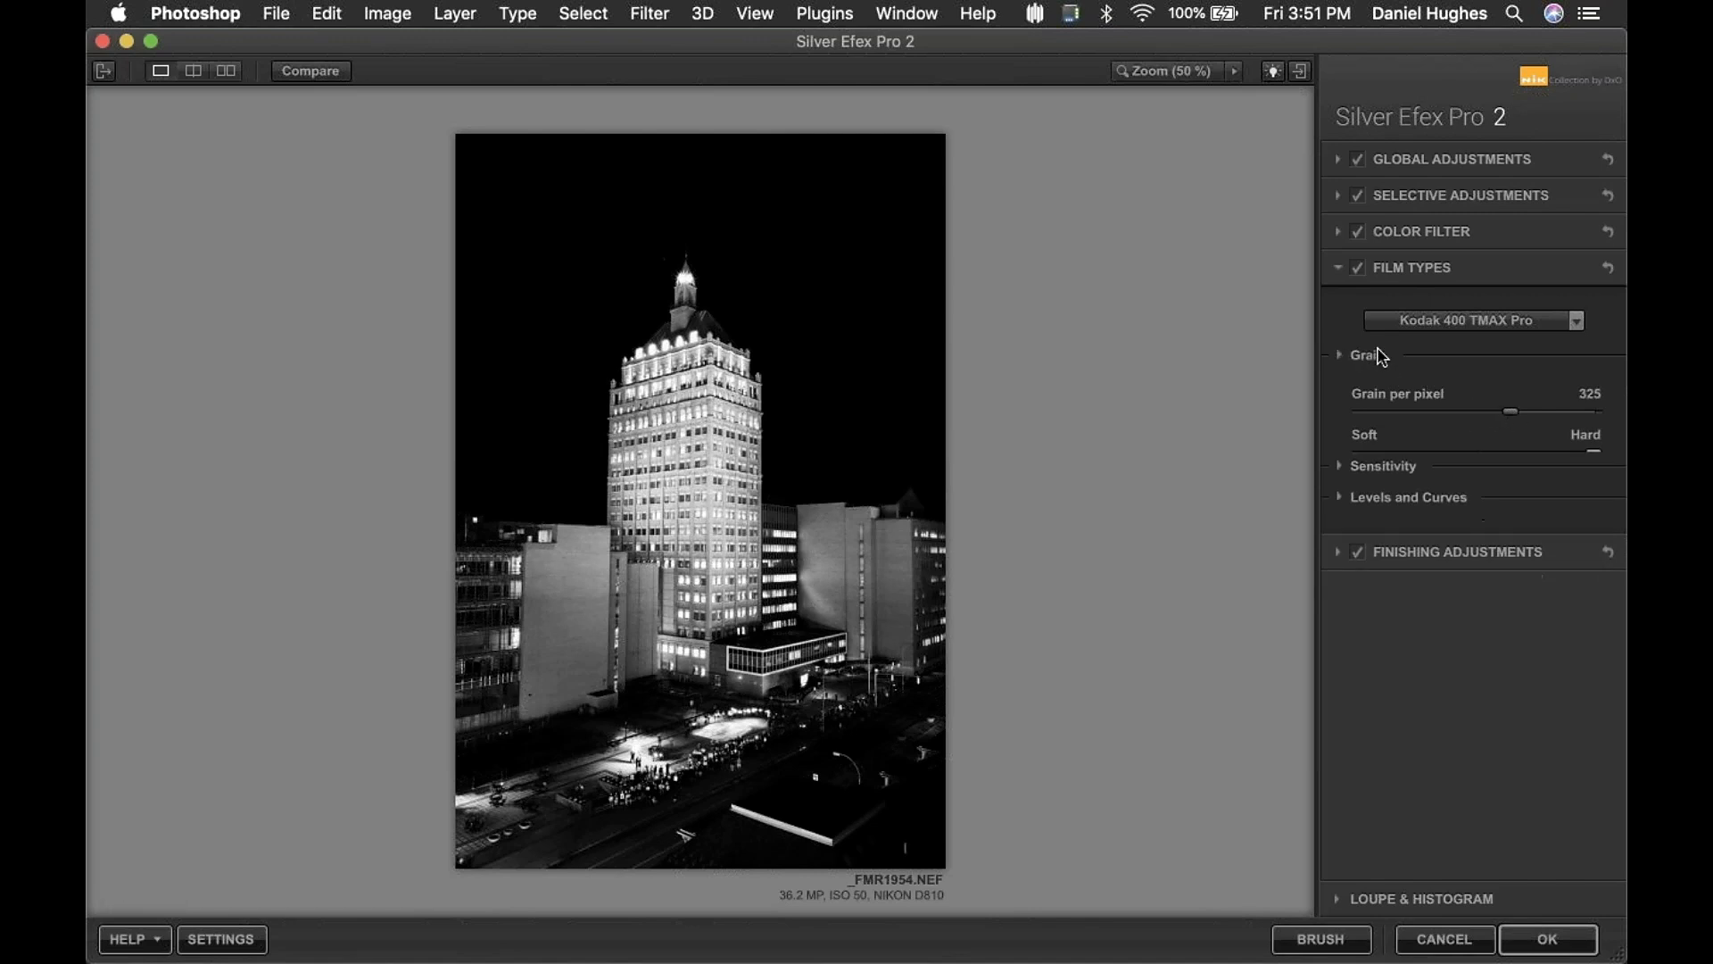
- Check the film's color sensitivity, then reshape its tone curve with a lower black point, an added highlight point and slightly lowered midtones
{"action": "left_click", "coordinate": [1398, 388]}
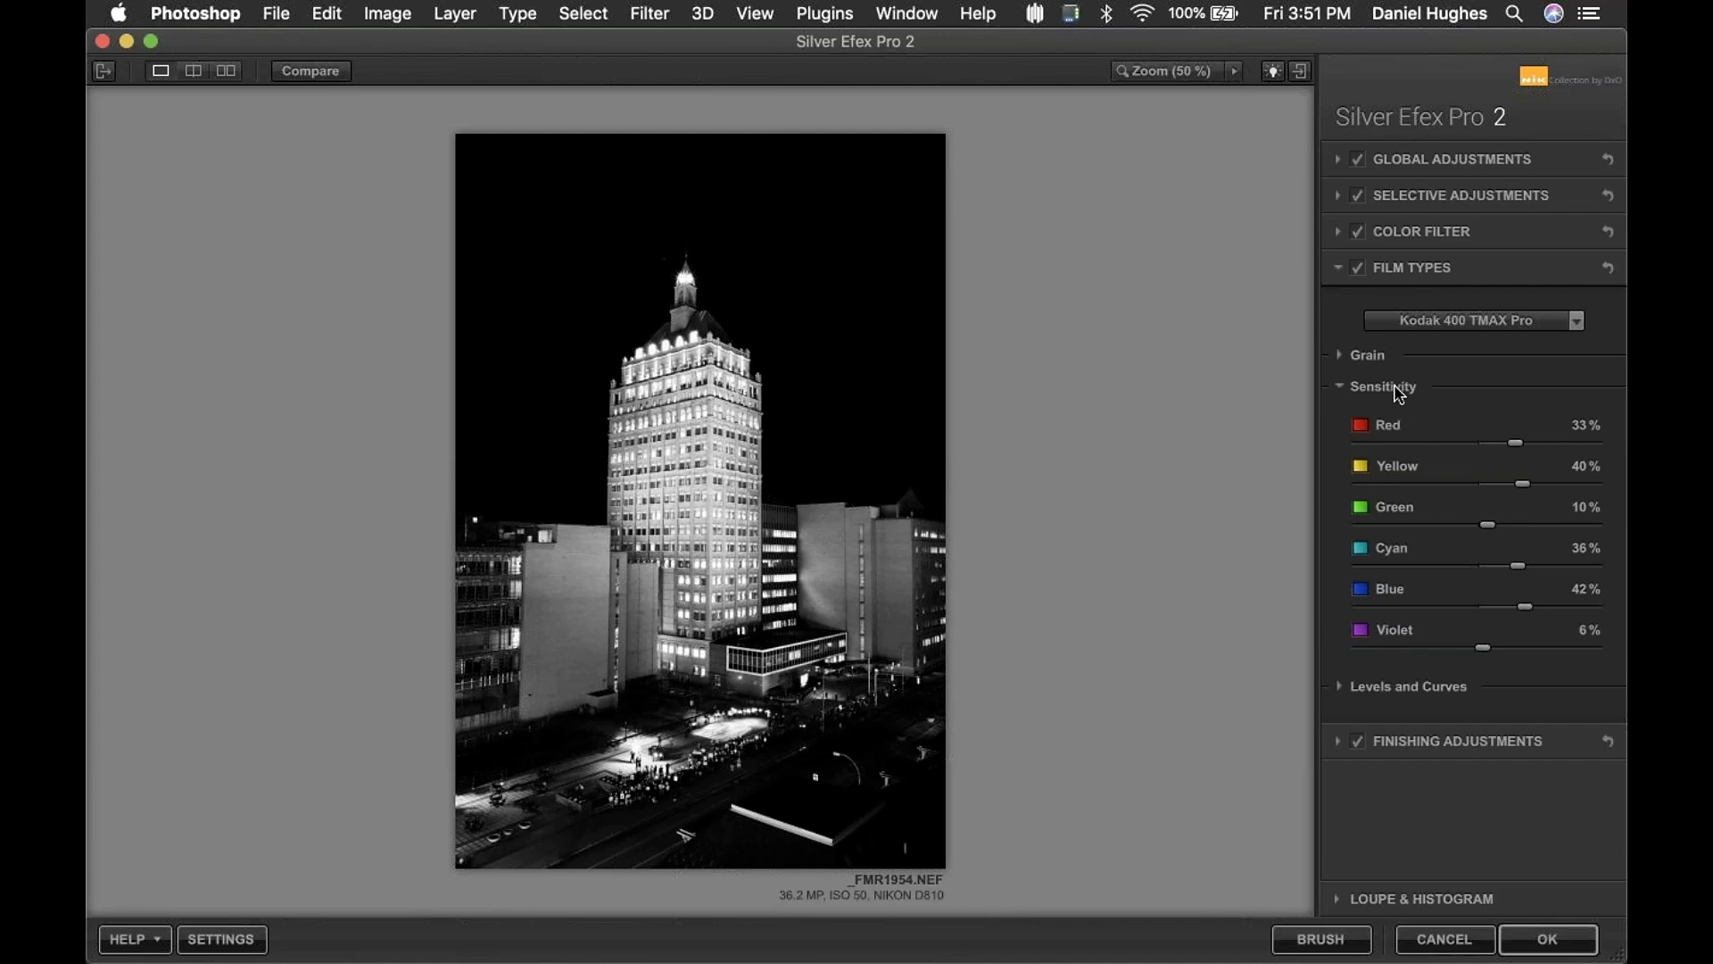
{"action": "left_click", "coordinate": [1399, 390]}
{"action": "left_click", "coordinate": [1397, 431]}
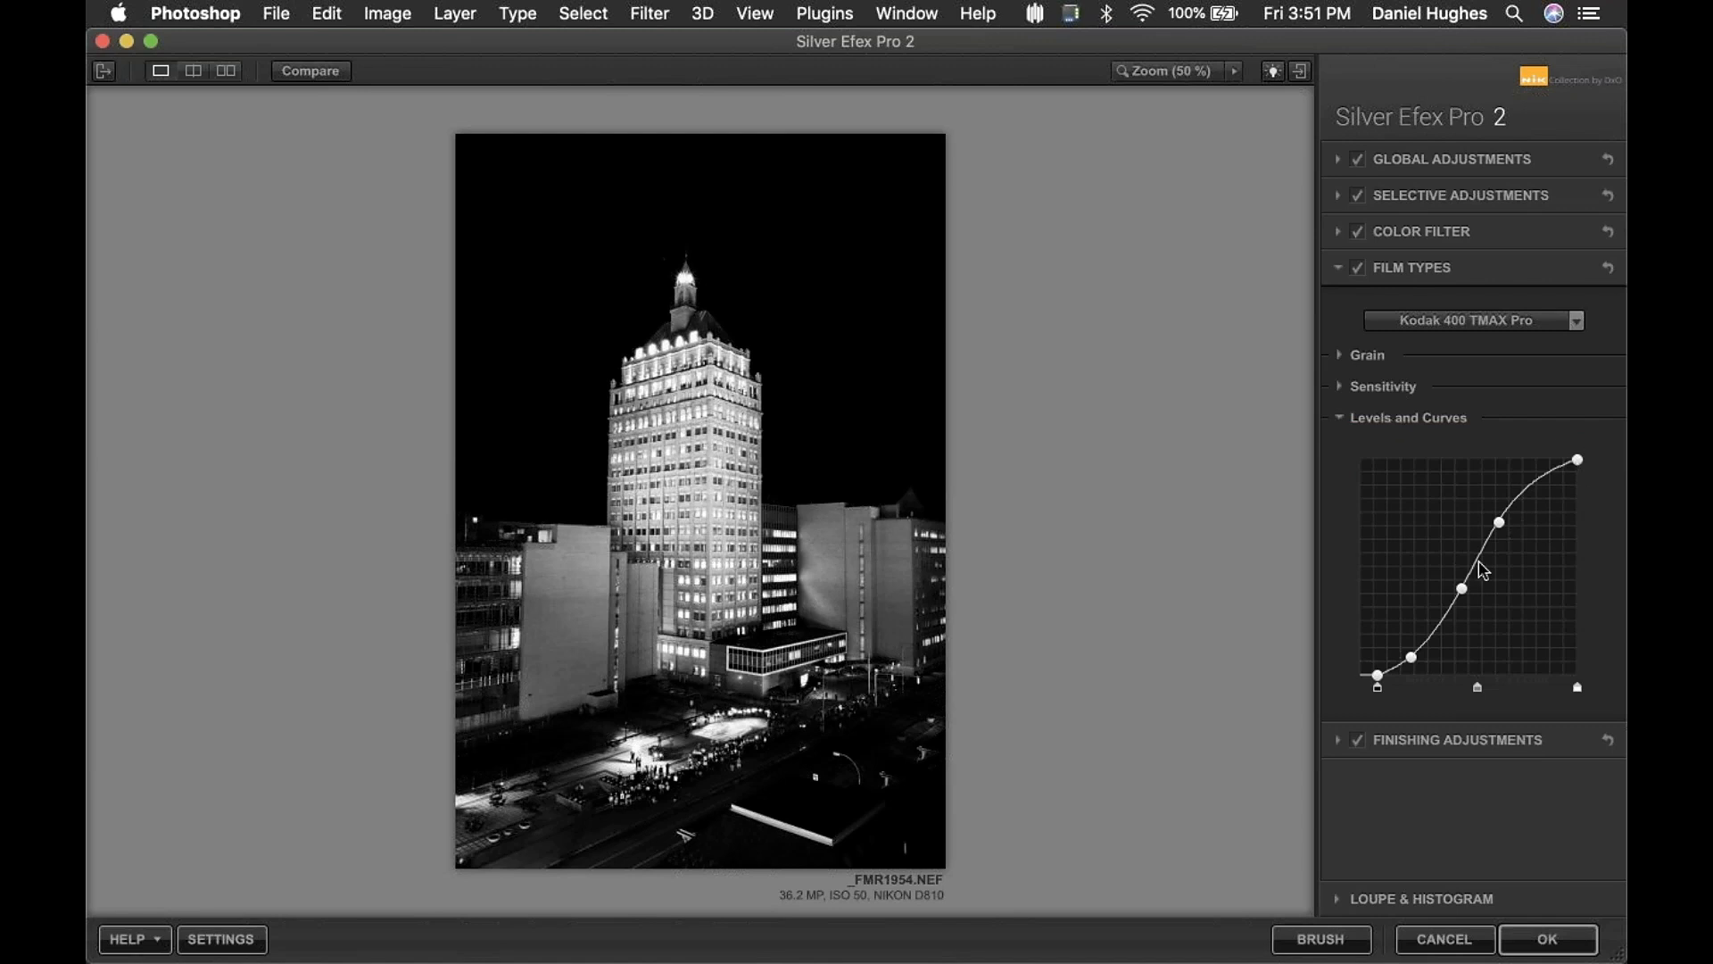
{"action": "left_click_drag", "start_coordinate": [1379, 684], "coordinate": [1345, 672]}
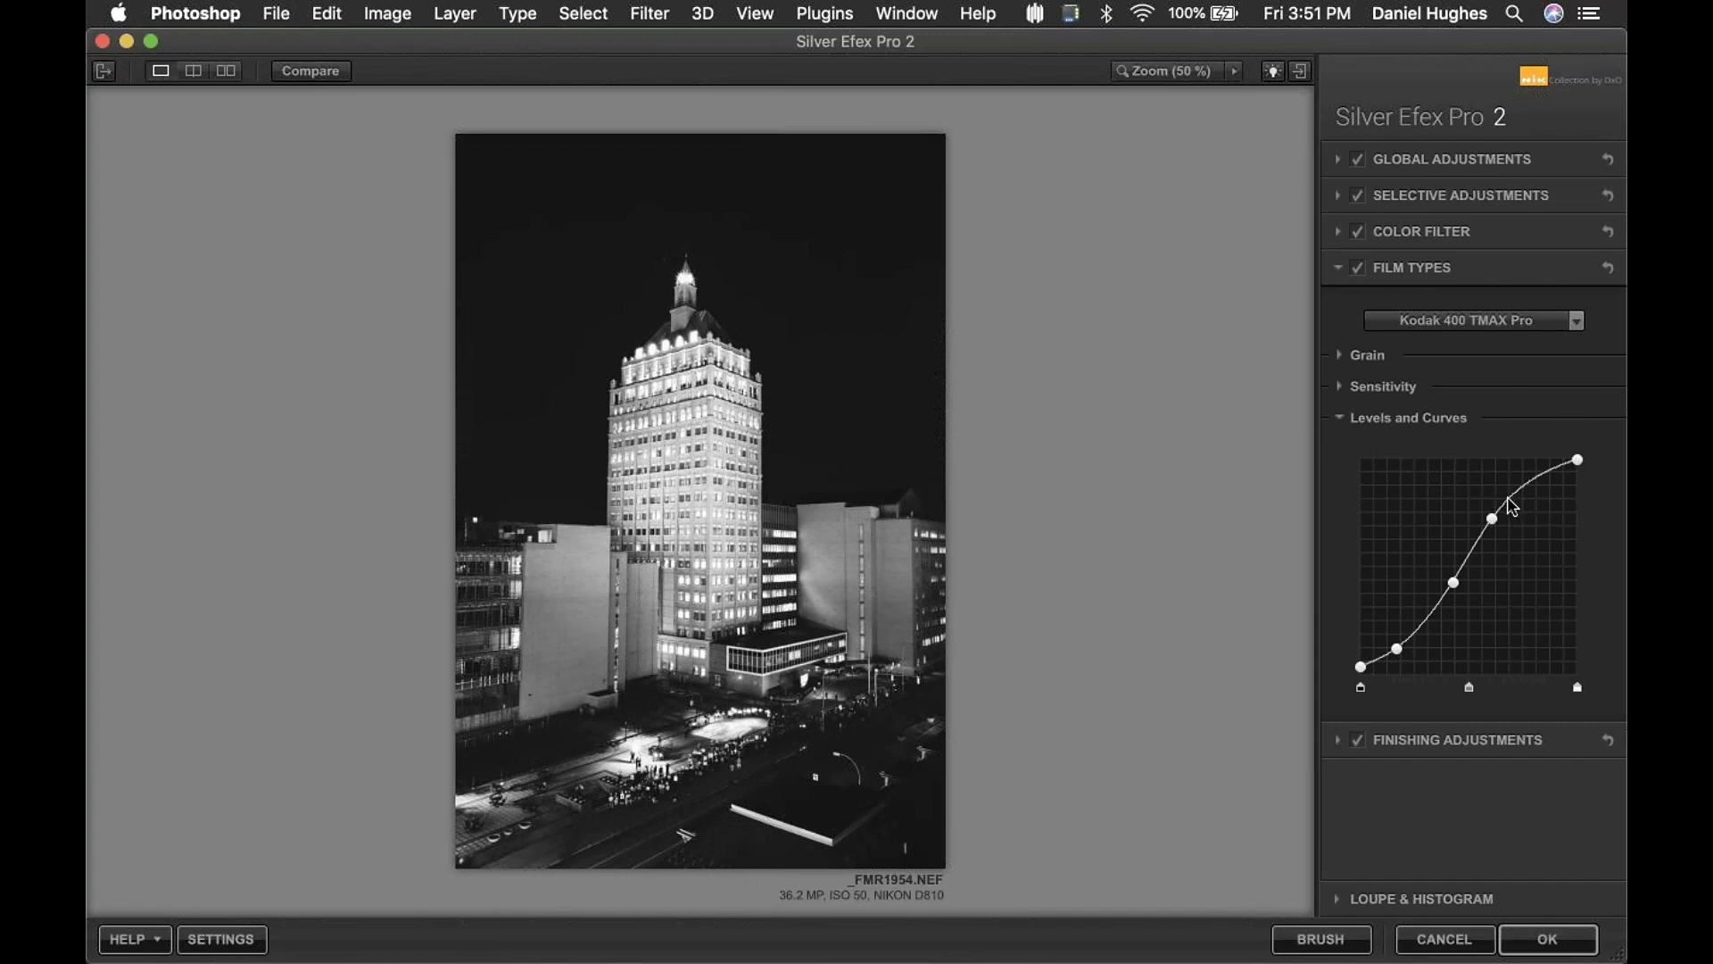
{"action": "left_click", "coordinate": [1537, 480]}
{"action": "left_click_drag", "start_coordinate": [1495, 528], "coordinate": [1459, 591]}
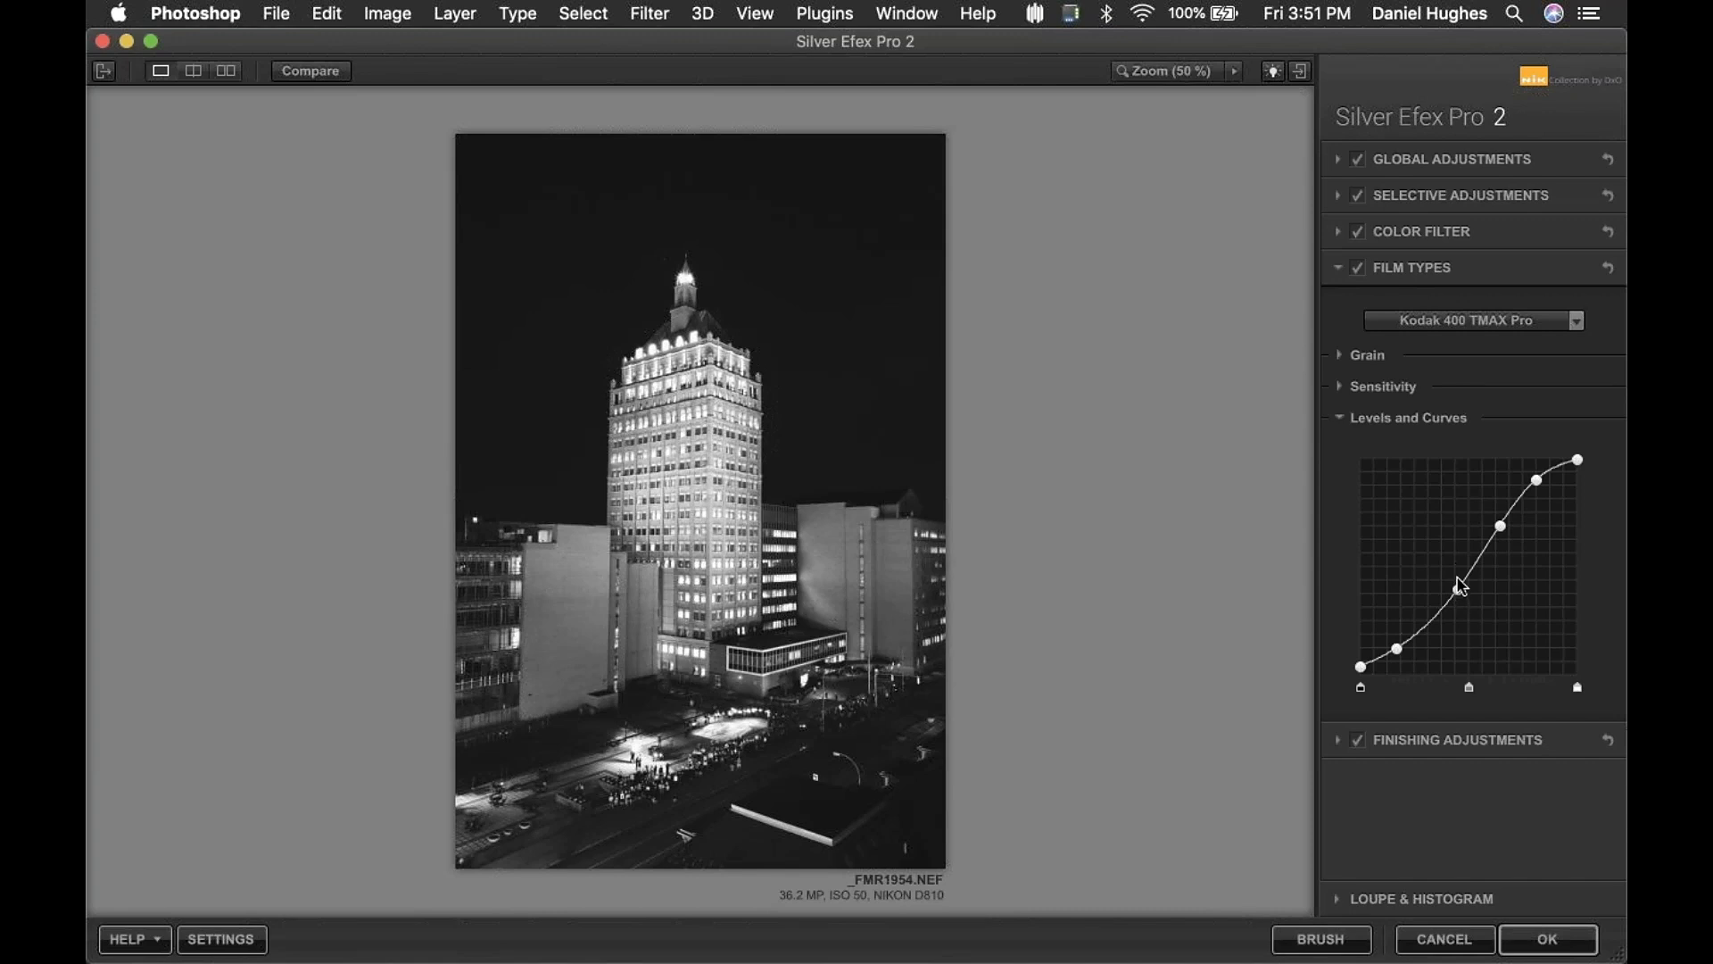
- Apply the black-and-white conversion to _FMR1954.NEF and switch to the infrared city photo _DAH9087-Edit-2.tif
{"action": "left_click", "coordinate": [1560, 939]}
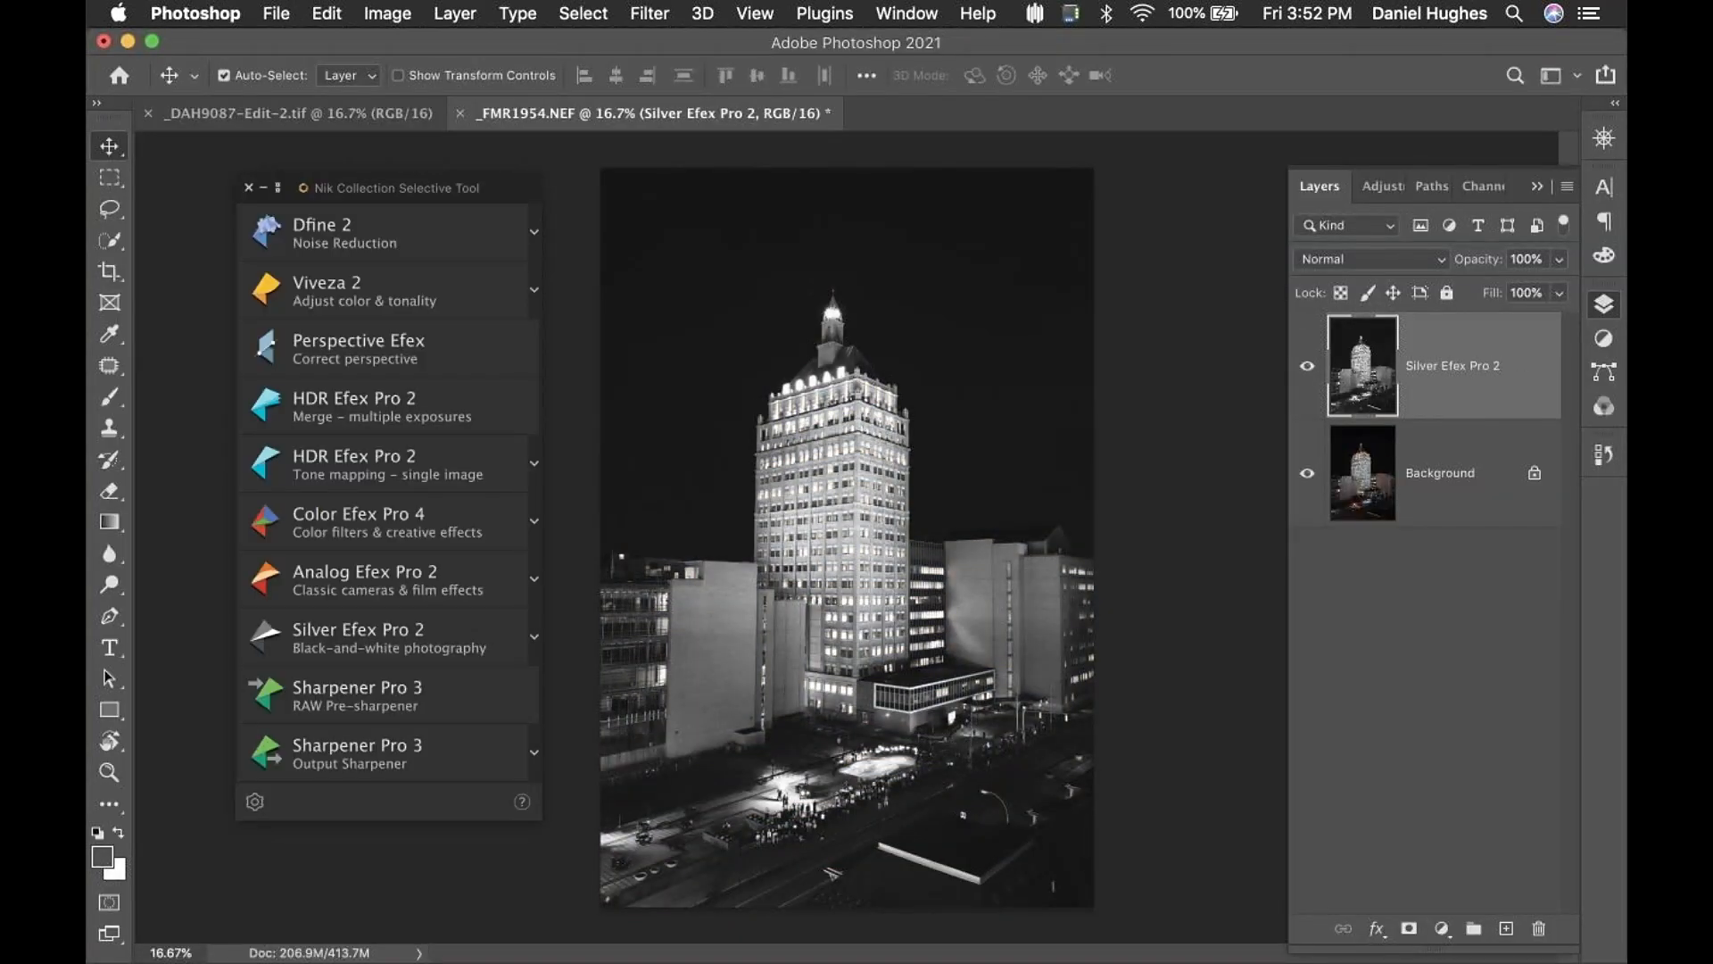
{"action": "left_click", "coordinate": [314, 112]}
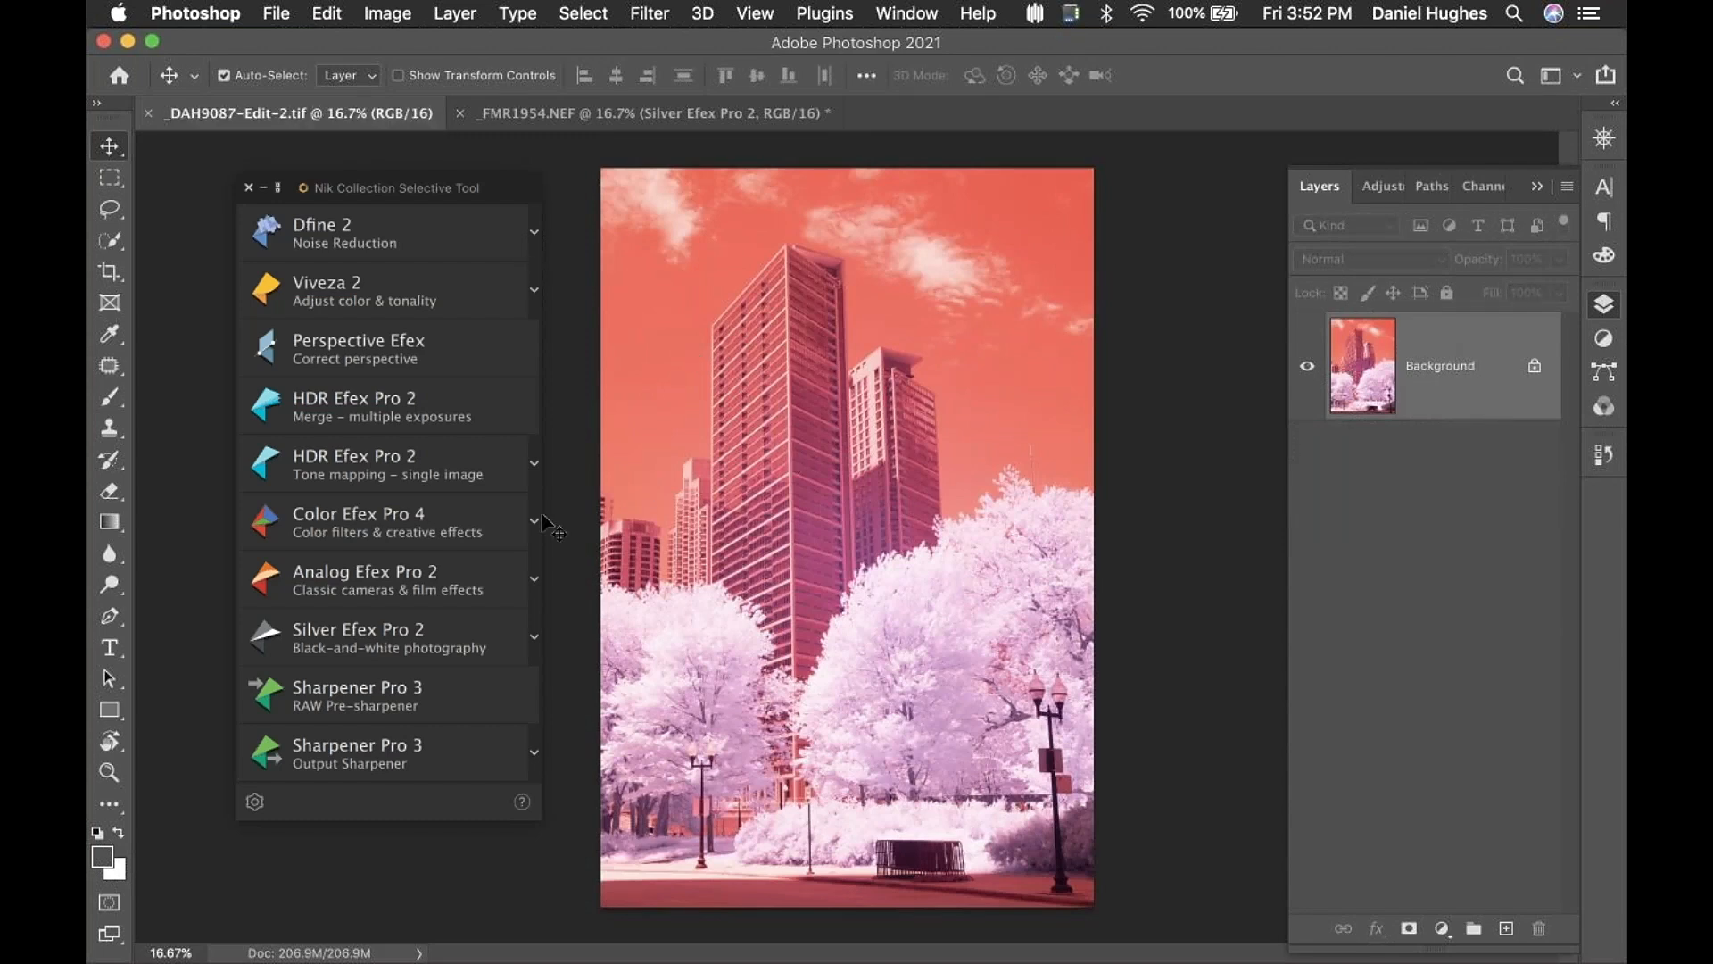
- Open the infrared city photo in Silver Efex Pro 2, apply the Kodak ISO 32 Panatomic X film type and set global Structure to 33%
{"action": "left_click", "coordinate": [353, 646]}
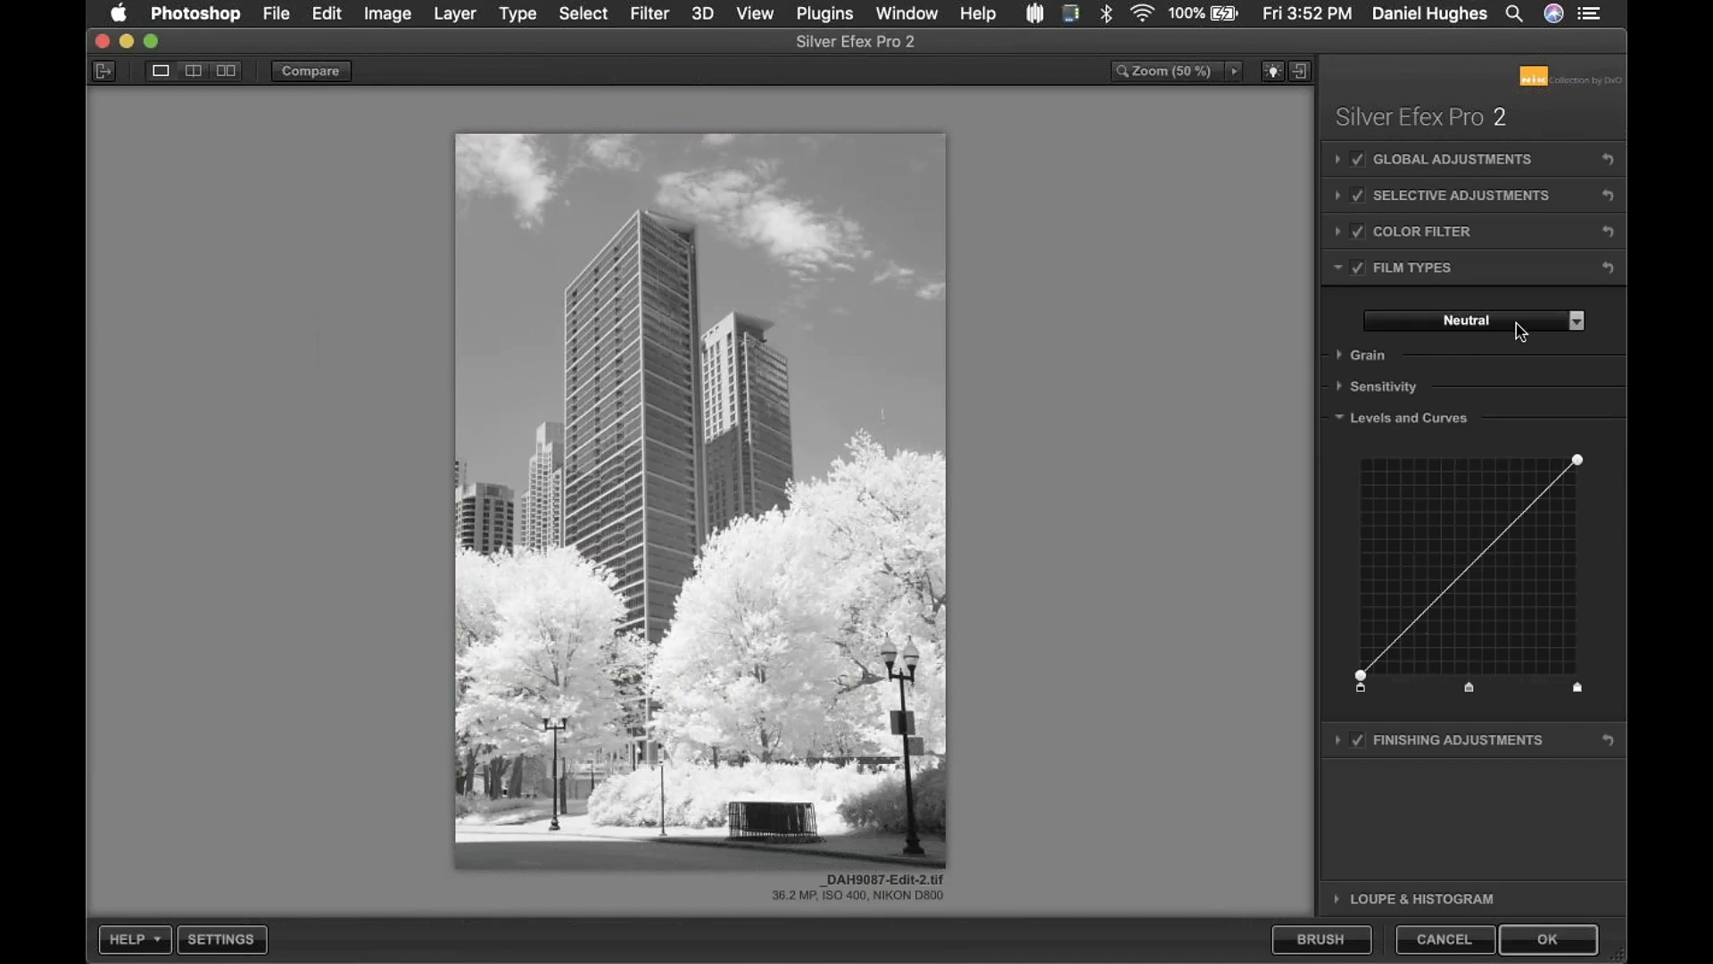
{"action": "left_click", "coordinate": [1467, 323]}
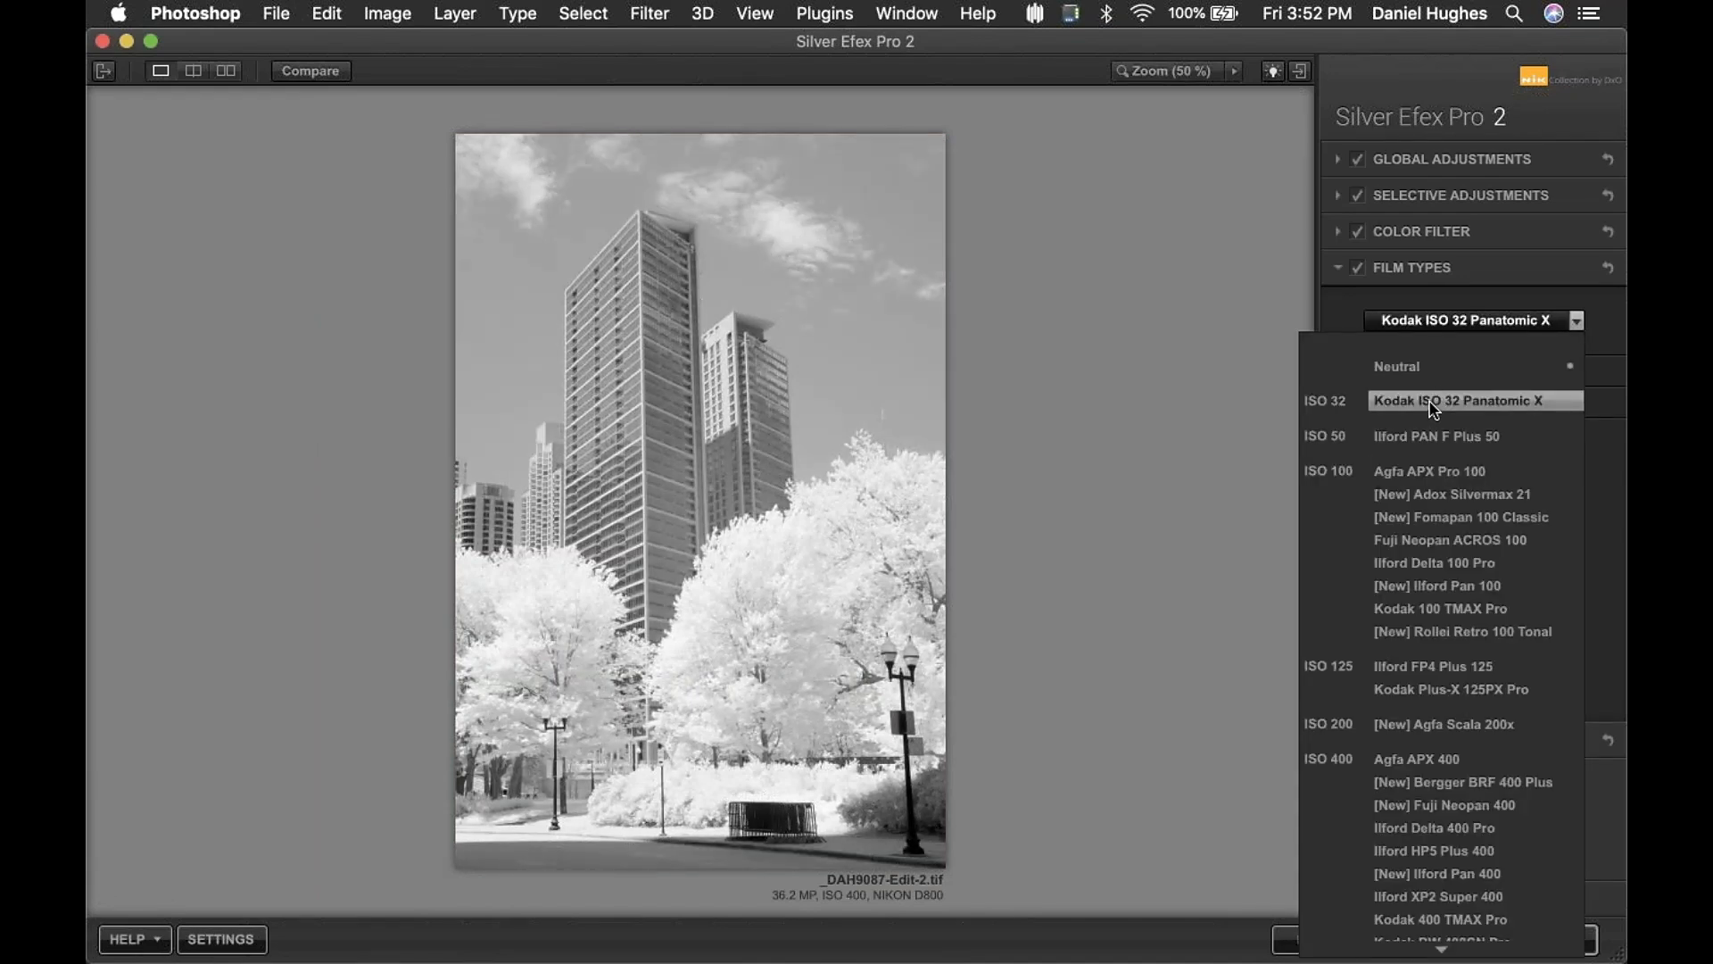
{"action": "left_click", "coordinate": [1432, 409]}
{"action": "left_click", "coordinate": [1387, 162]}
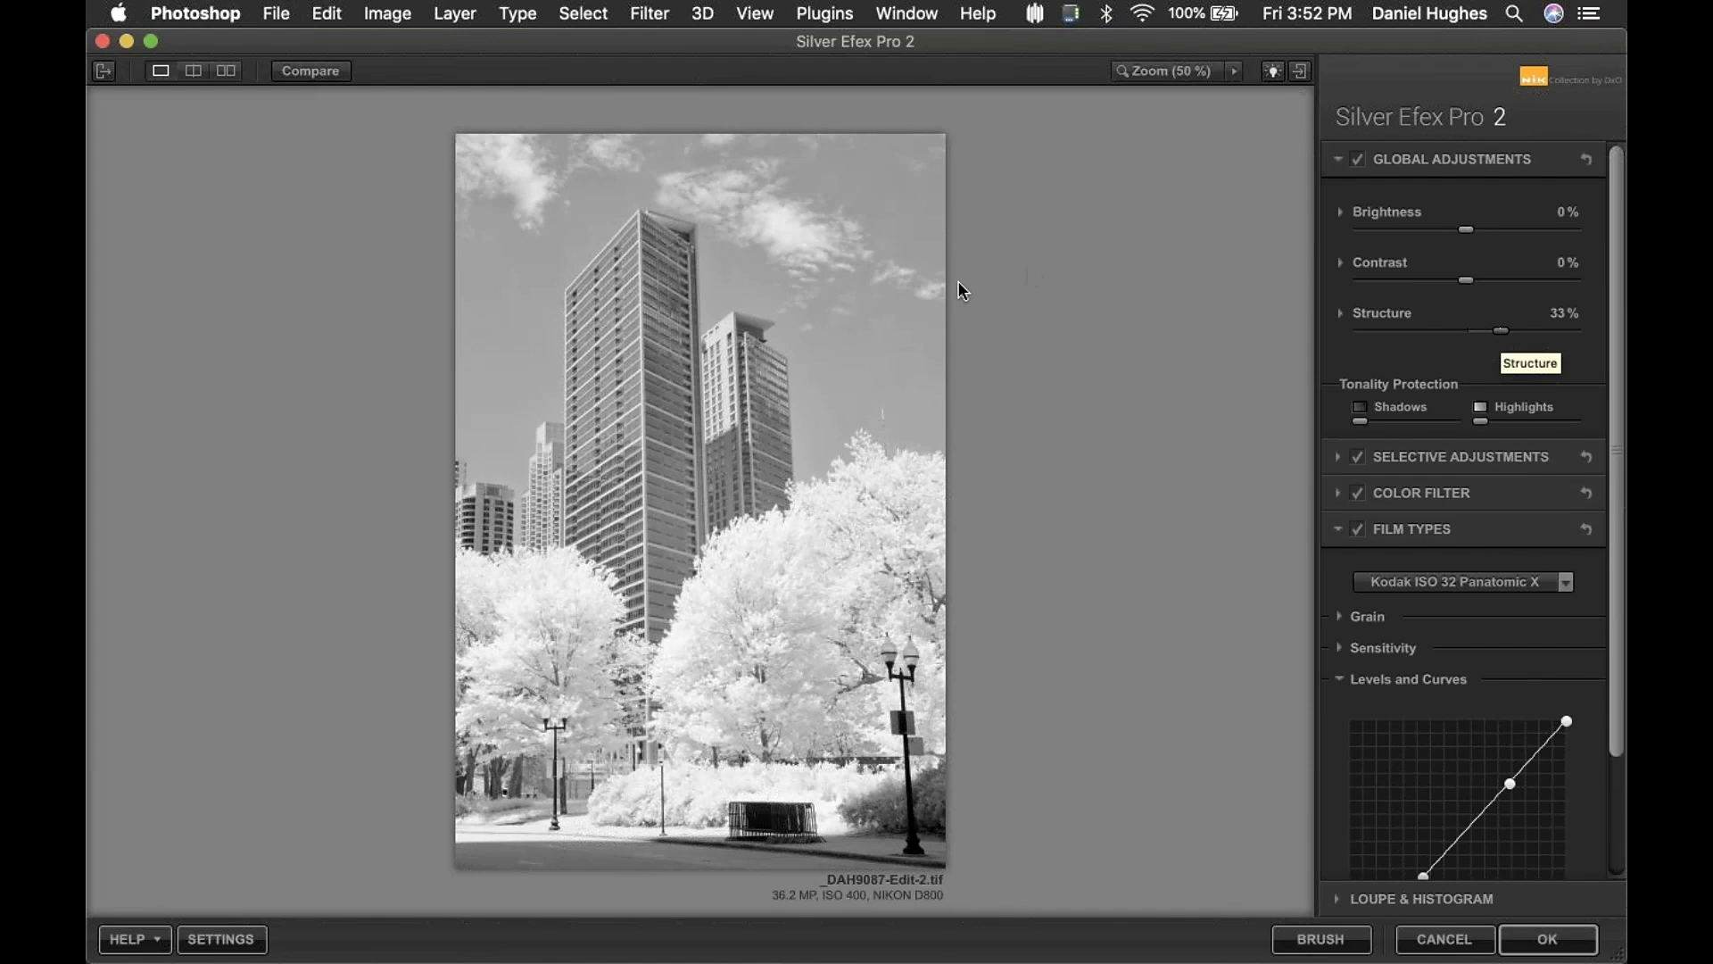
- Add a control point on the tall tower with Contrast about 53% and raised Structure, and duplicate it higher up the tower
{"action": "left_click", "coordinate": [671, 455]}
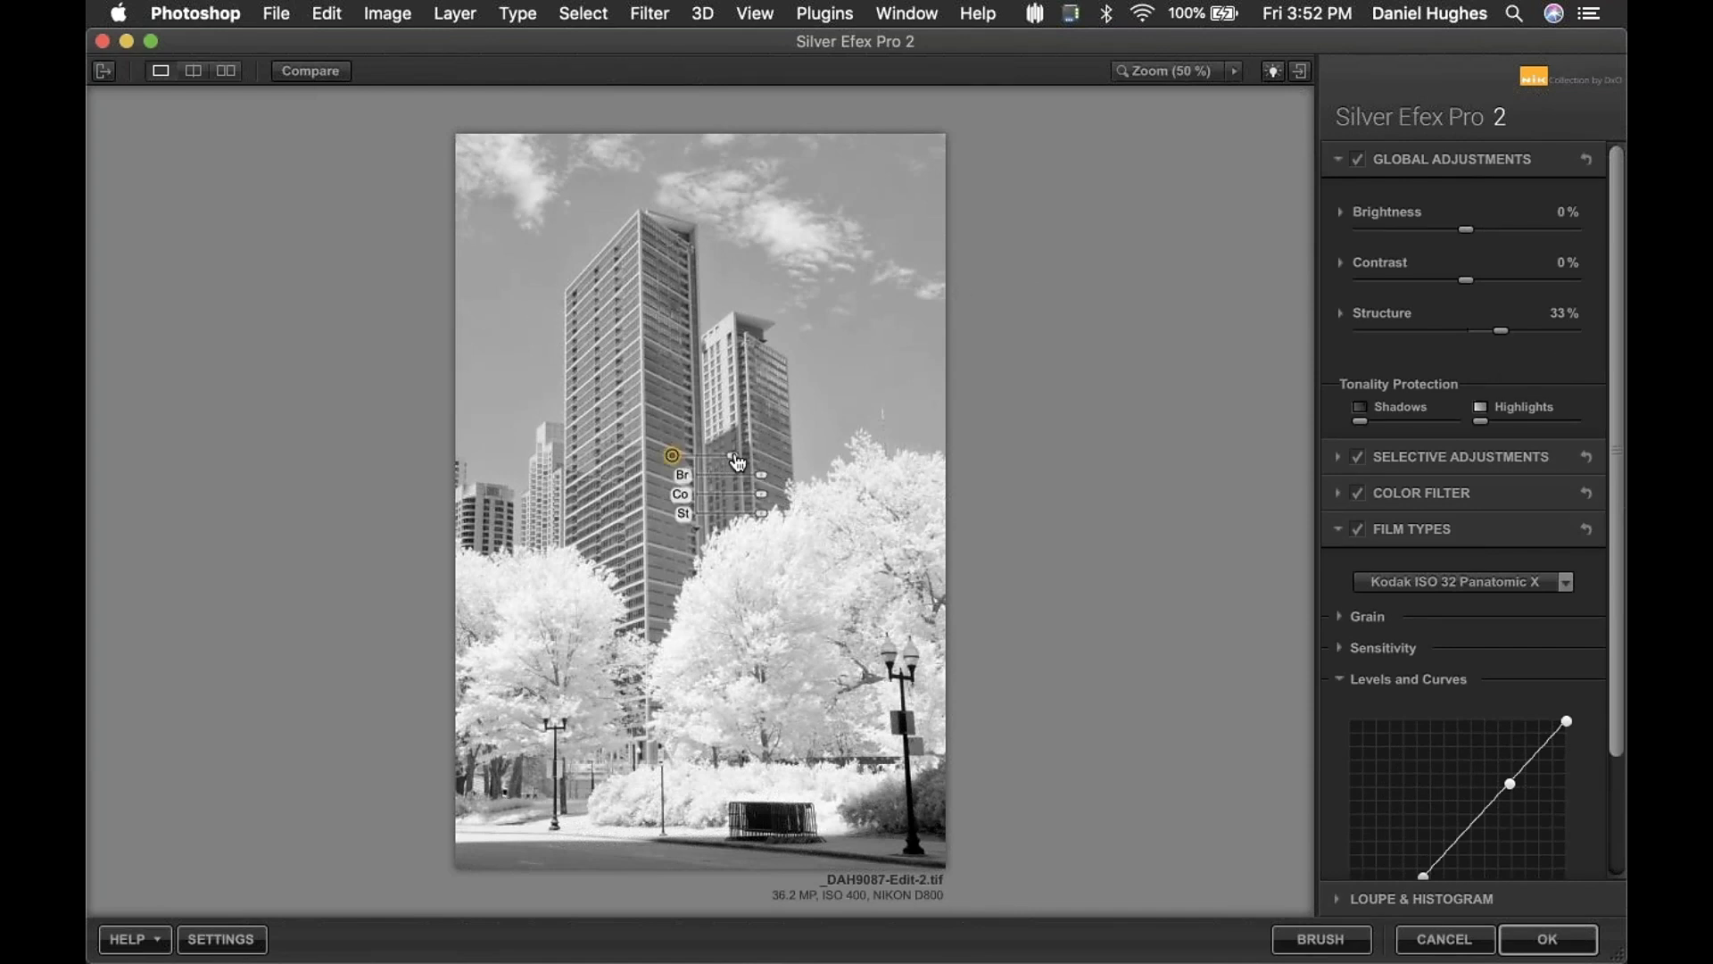
{"action": "left_click_drag", "start_coordinate": [764, 479], "coordinate": [779, 505]}
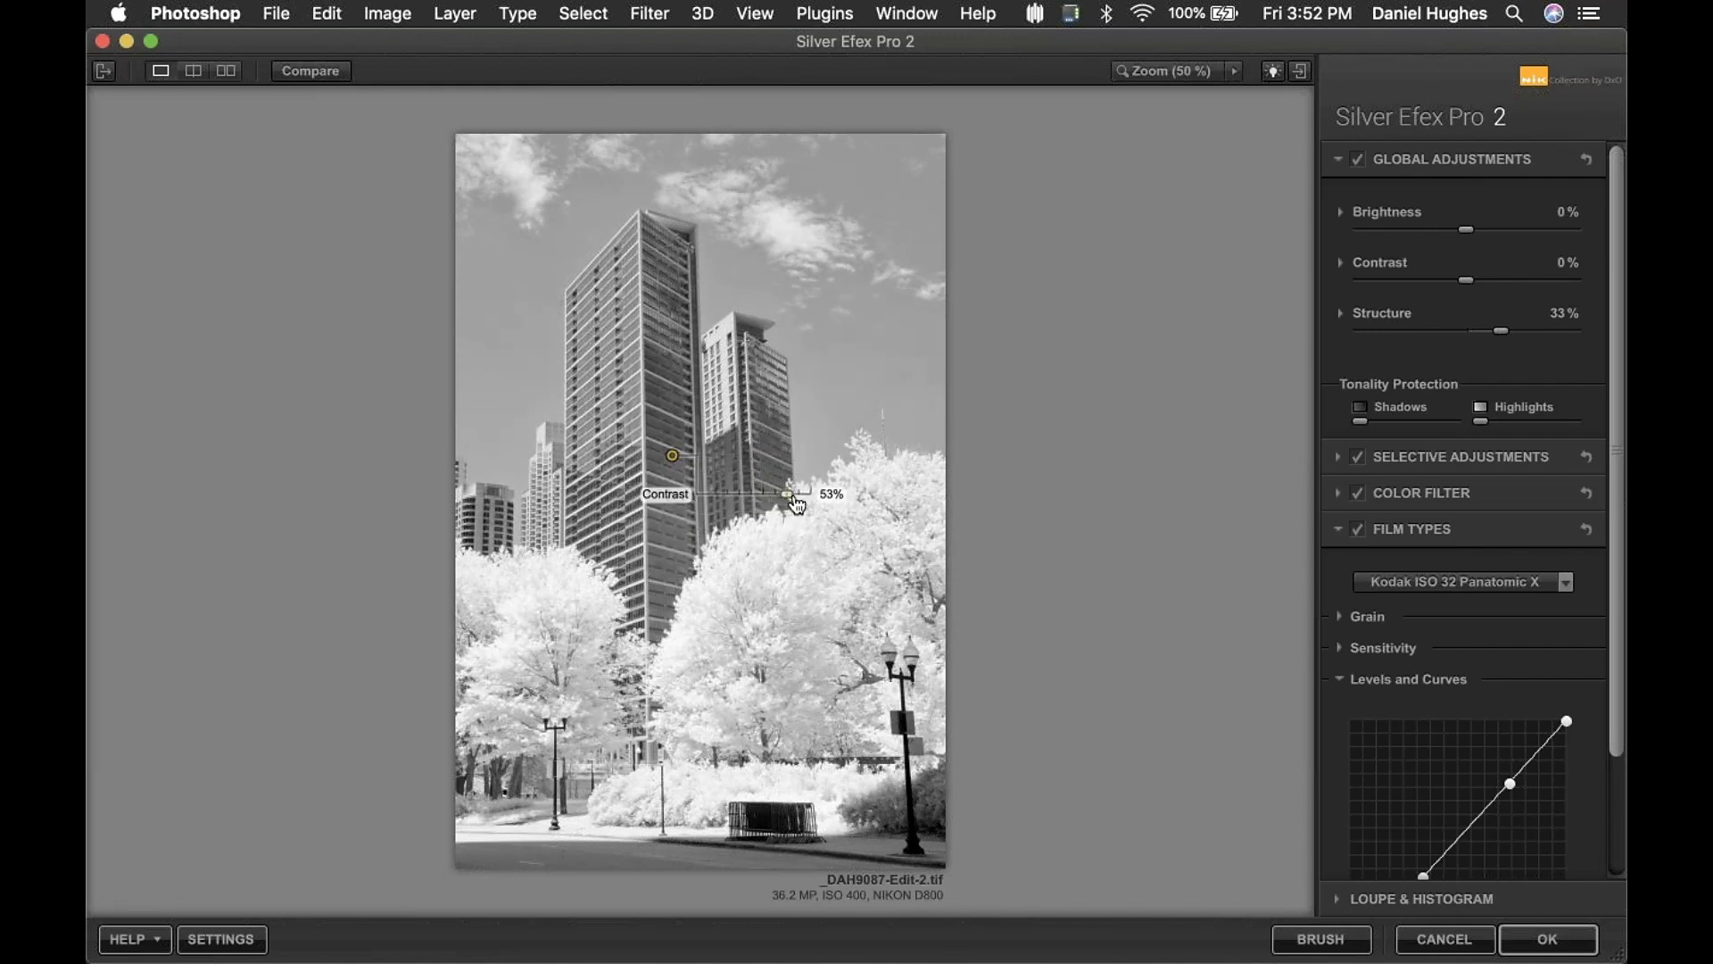
{"action": "left_click_drag", "start_coordinate": [754, 476], "coordinate": [777, 524]}
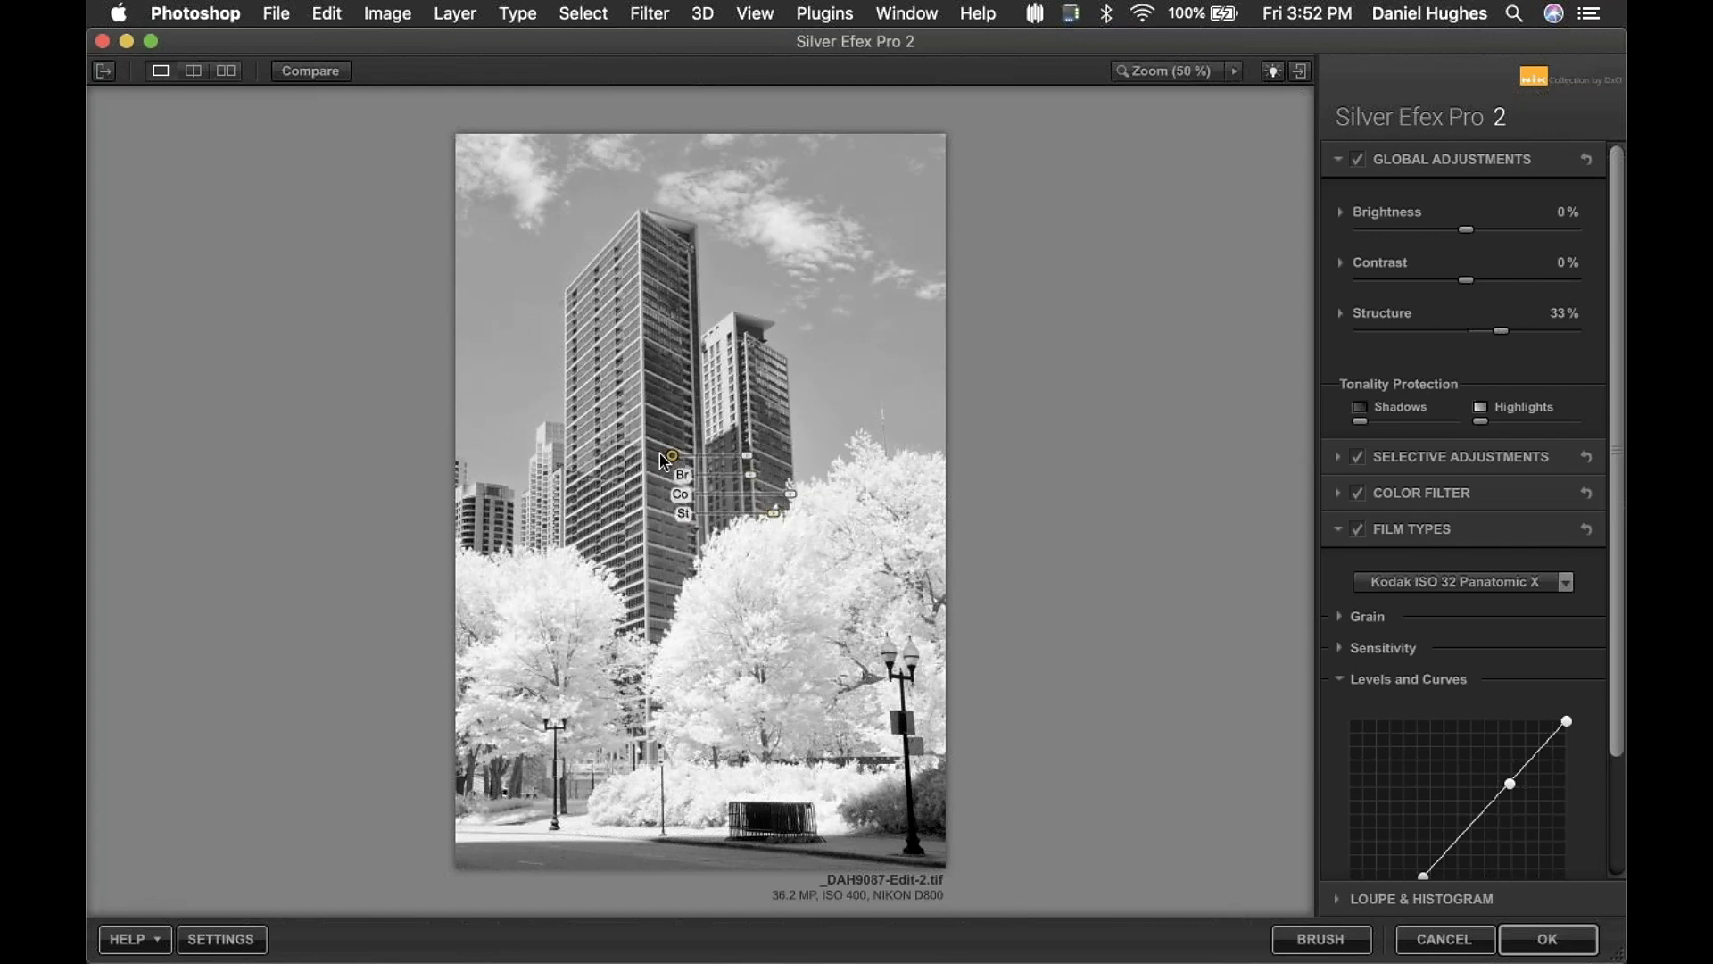
{"action": "left_click_drag", "start_coordinate": [670, 456], "coordinate": [660, 323]}
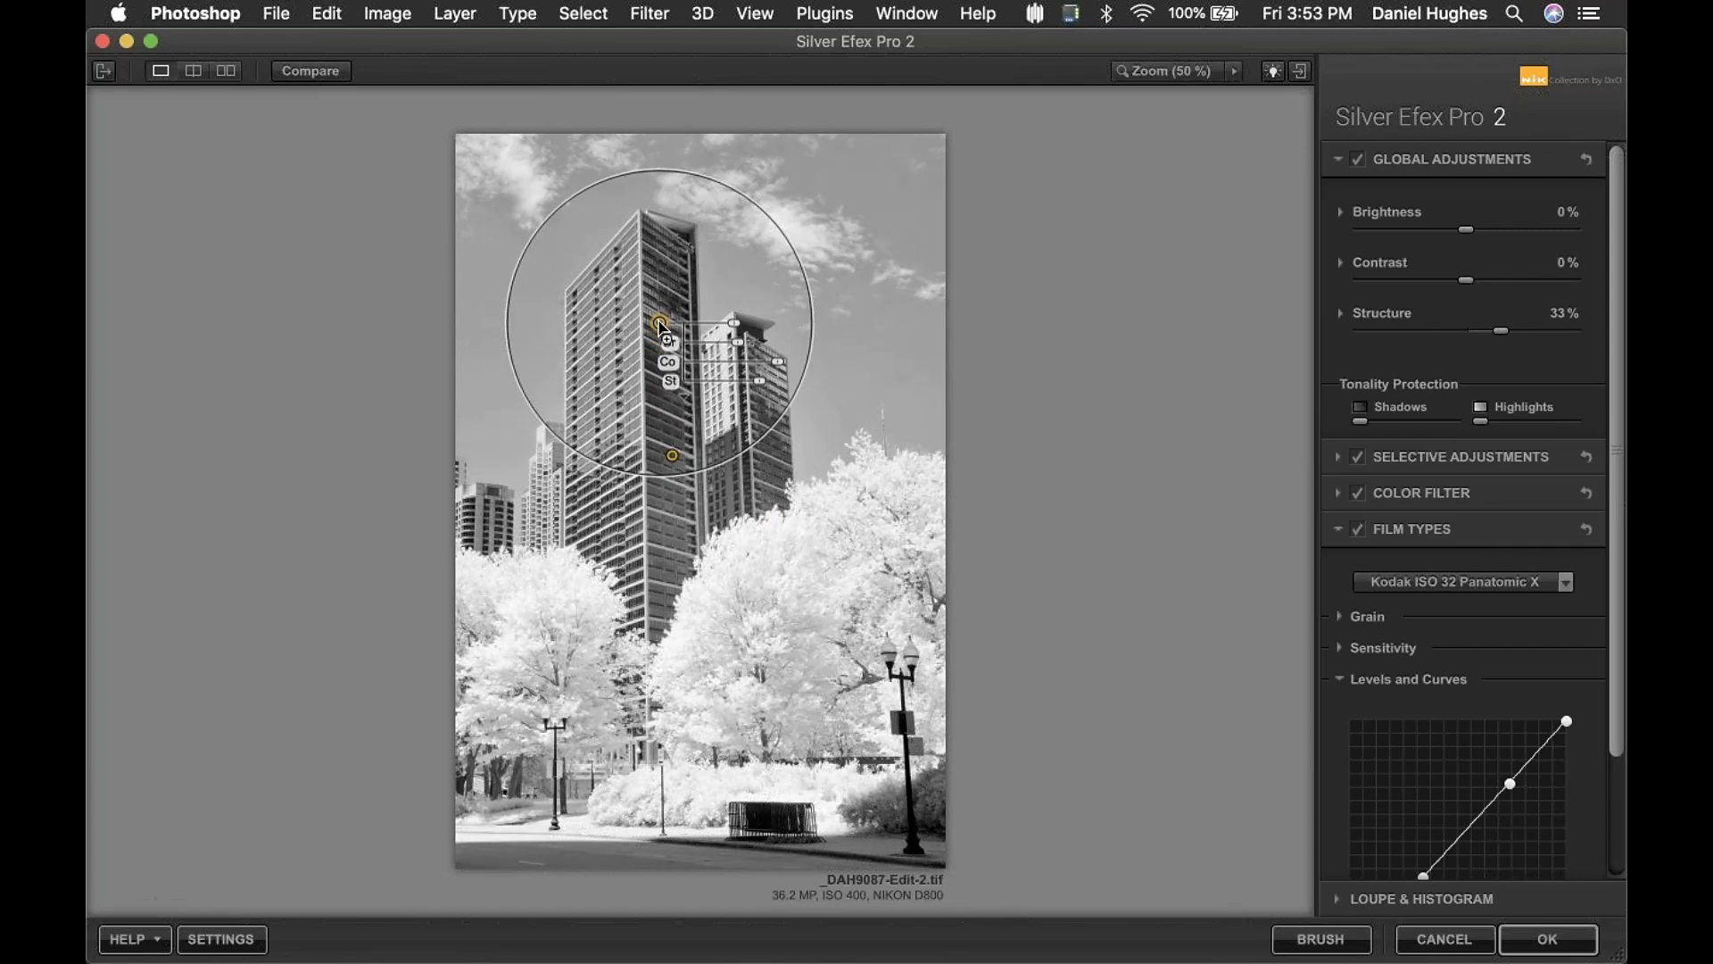
- Add control points to the shrubs below the tower and the large tree, and copy the tree's point to the other tree
{"action": "left_click_drag", "start_coordinate": [647, 398], "coordinate": [726, 774]}
{"action": "left_click", "coordinate": [722, 753]}
{"action": "key", "text": "shift+super+a"}
{"action": "left_click", "coordinate": [767, 593]}
{"action": "left_click_drag", "start_coordinate": [829, 594], "coordinate": [852, 593]}
{"action": "left_click_drag", "start_coordinate": [857, 652], "coordinate": [586, 632]}
- Darken the sky with a control point beside the tall tower and duplicates on the opposite side of the sky
{"action": "left_click", "coordinate": [515, 291]}
{"action": "left_click_drag", "start_coordinate": [571, 294], "coordinate": [933, 164]}
{"action": "left_click", "coordinate": [993, 187]}
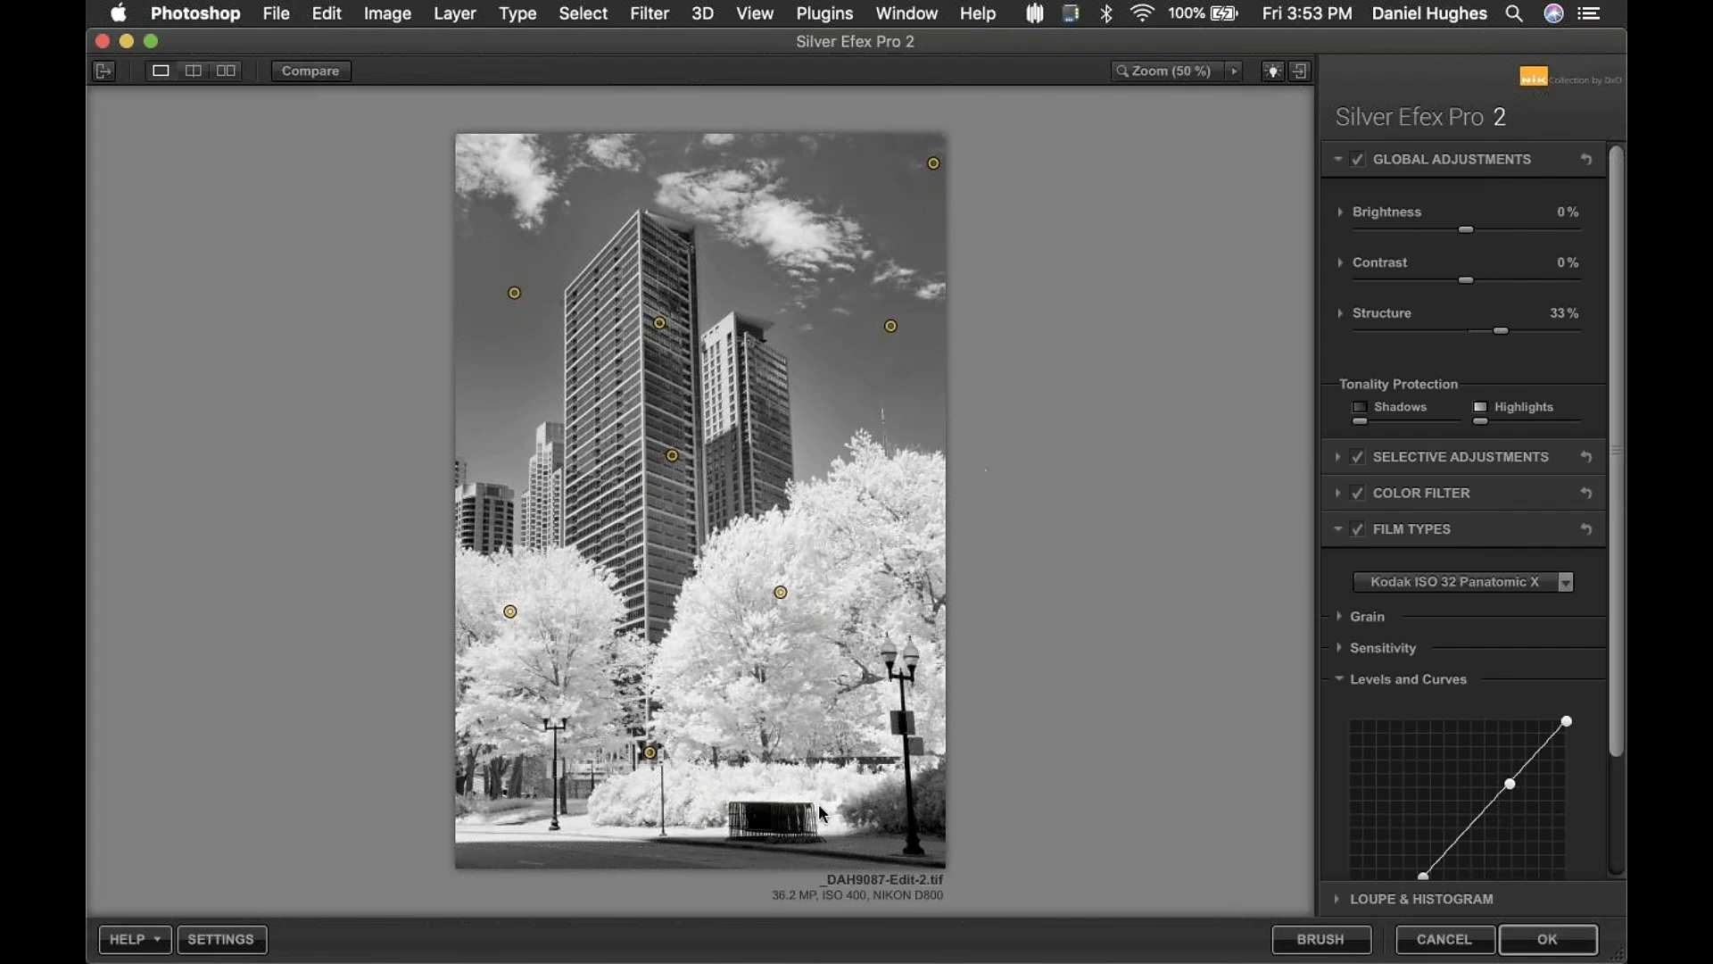
- Apply Sepia toning 19 in the finishing adjustments and set its Strength to 20%
{"action": "left_click", "coordinate": [1423, 170]}
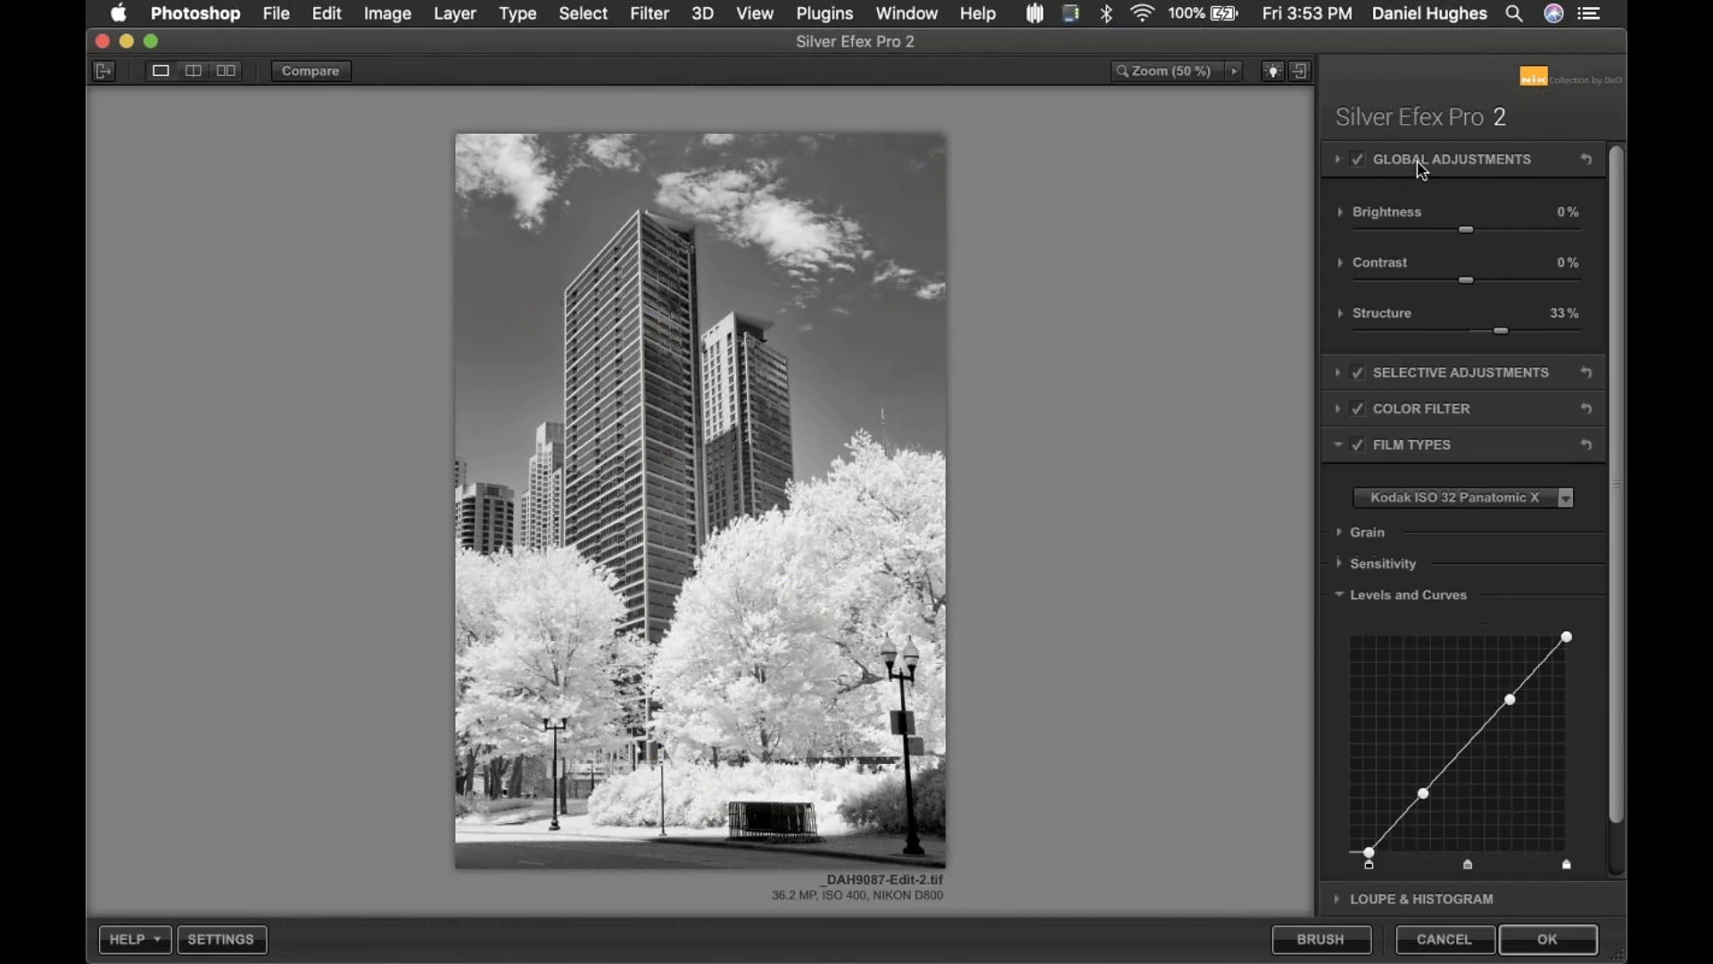
{"action": "left_click", "coordinate": [1425, 272]}
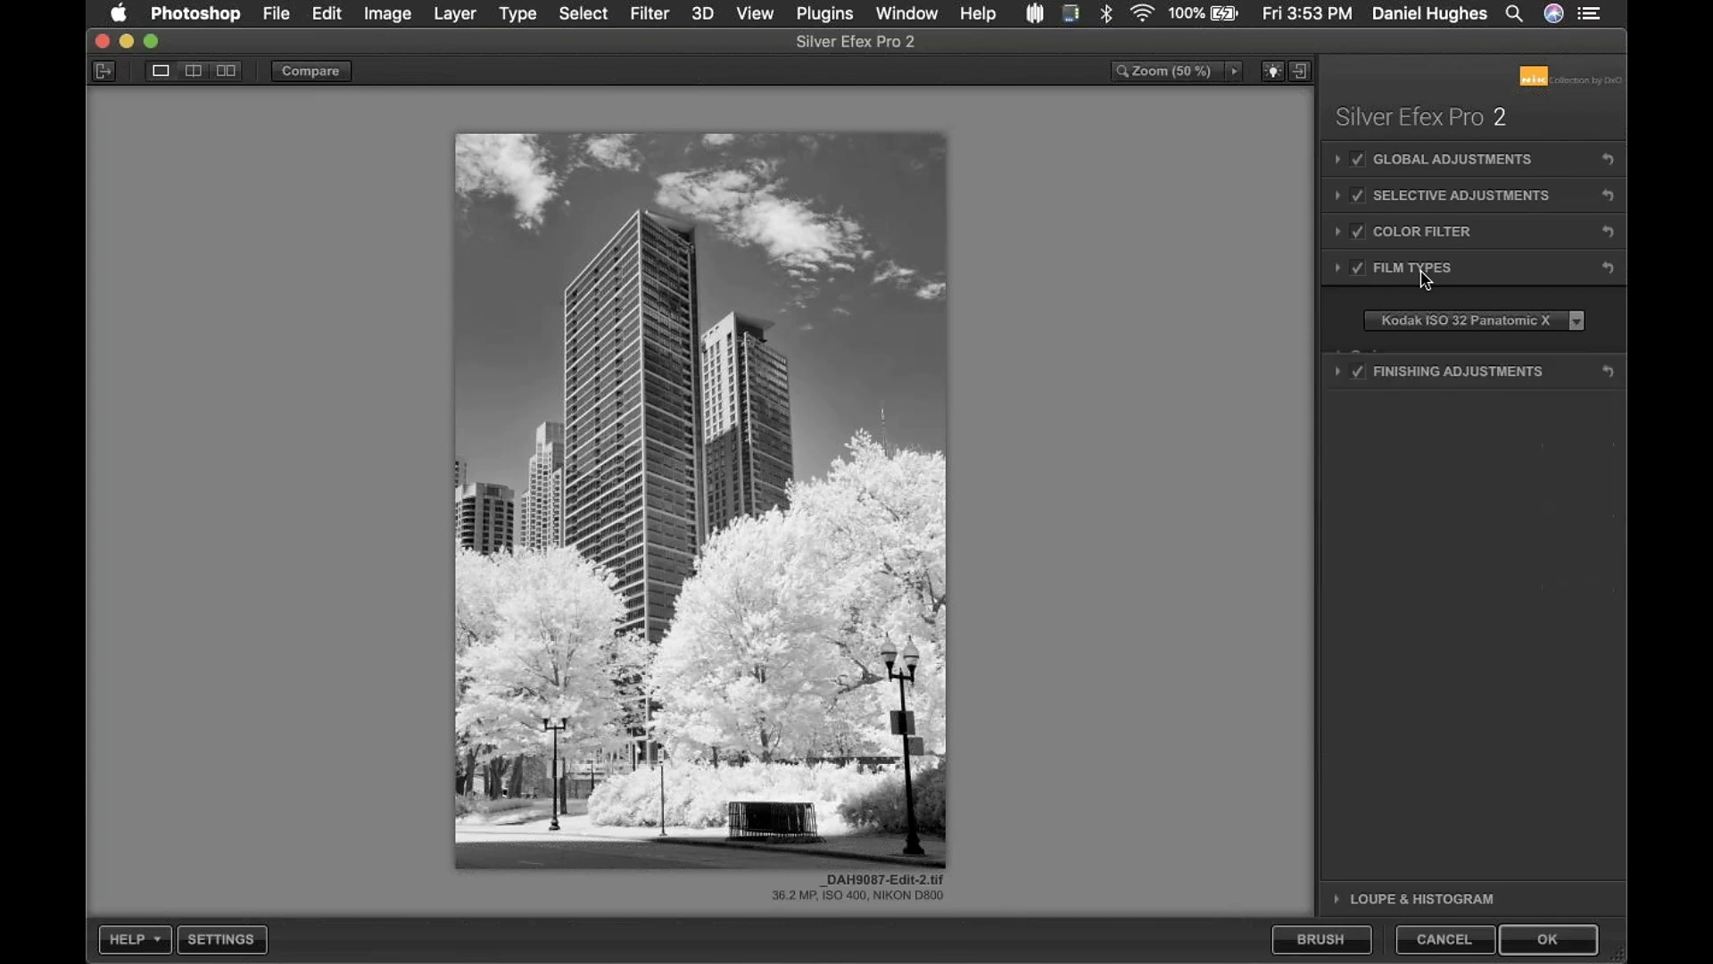
{"action": "left_click", "coordinate": [1422, 309]}
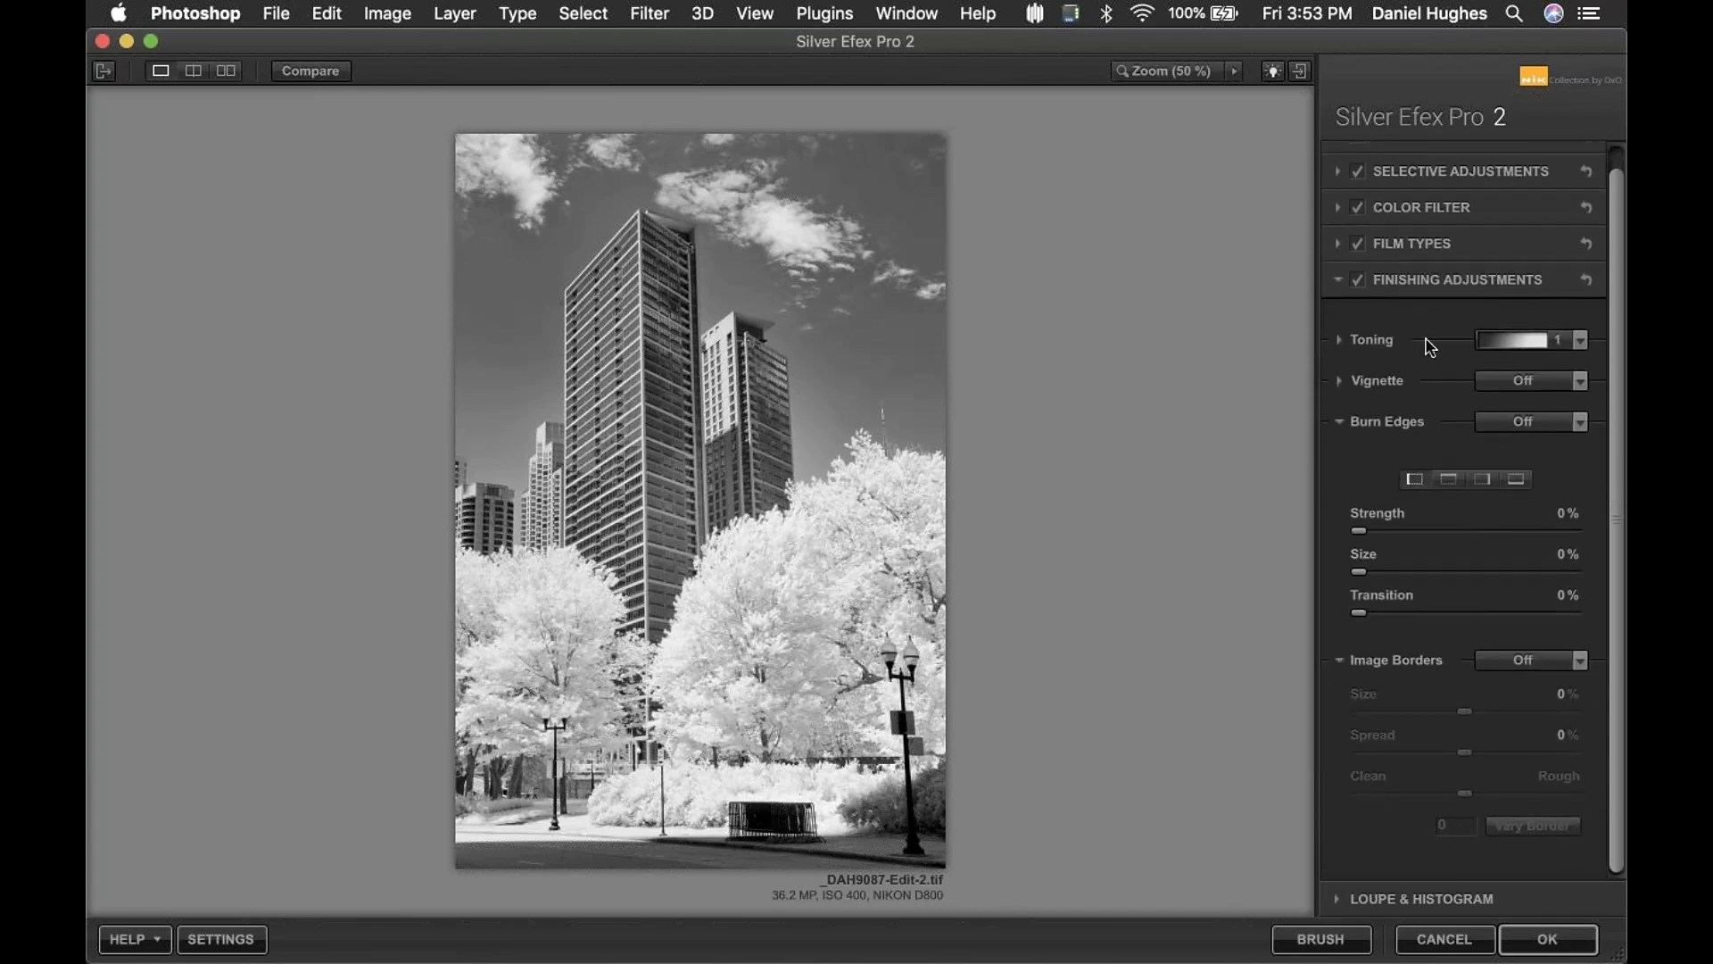
{"action": "left_click", "coordinate": [1580, 339]}
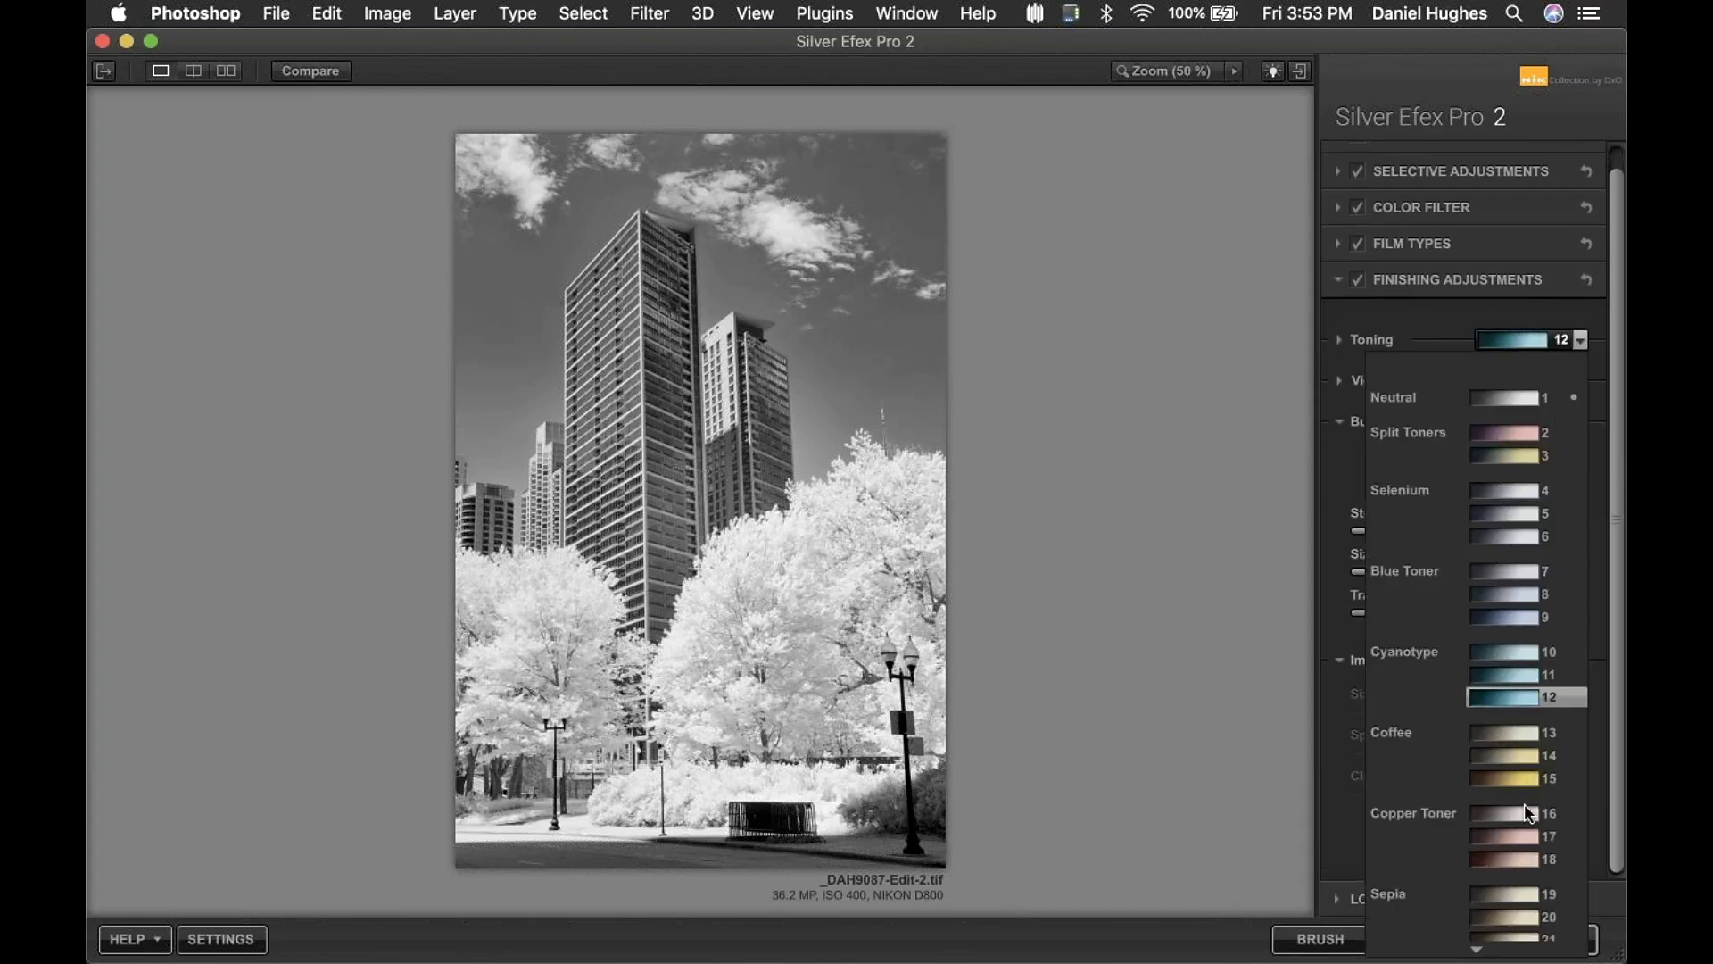
{"action": "left_click", "coordinate": [1527, 894]}
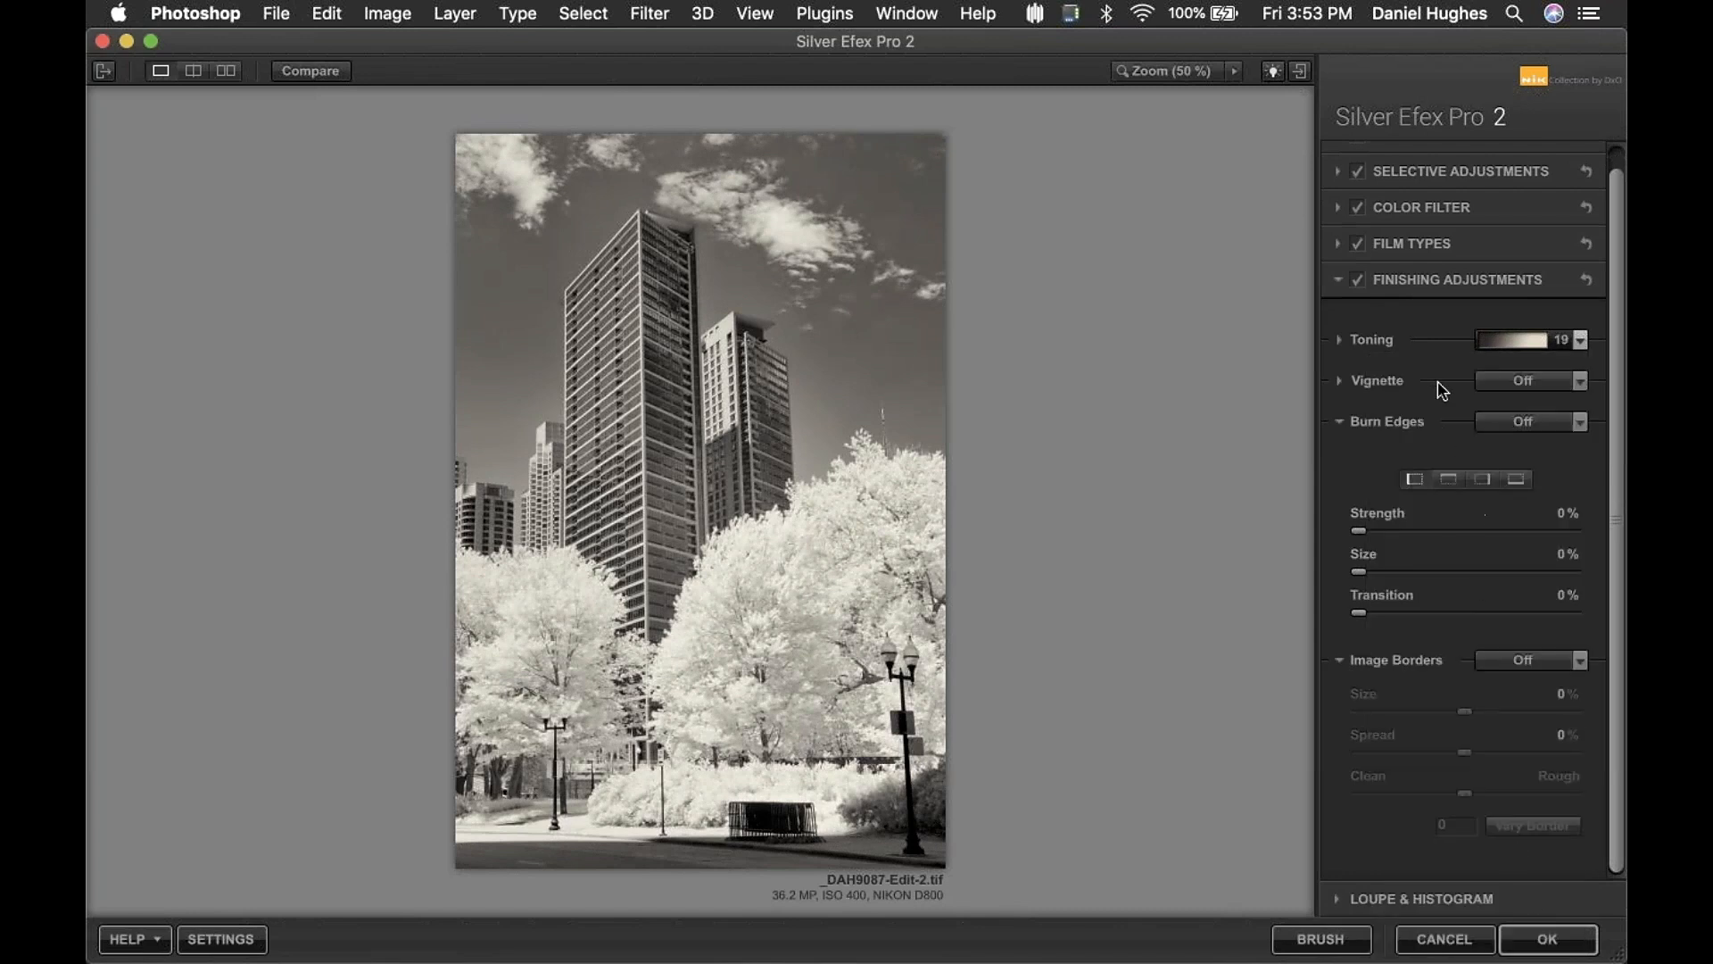
{"action": "left_click", "coordinate": [1373, 338]}
{"action": "left_click_drag", "start_coordinate": [1429, 391], "coordinate": [1403, 392]}
{"action": "left_click", "coordinate": [1371, 339]}
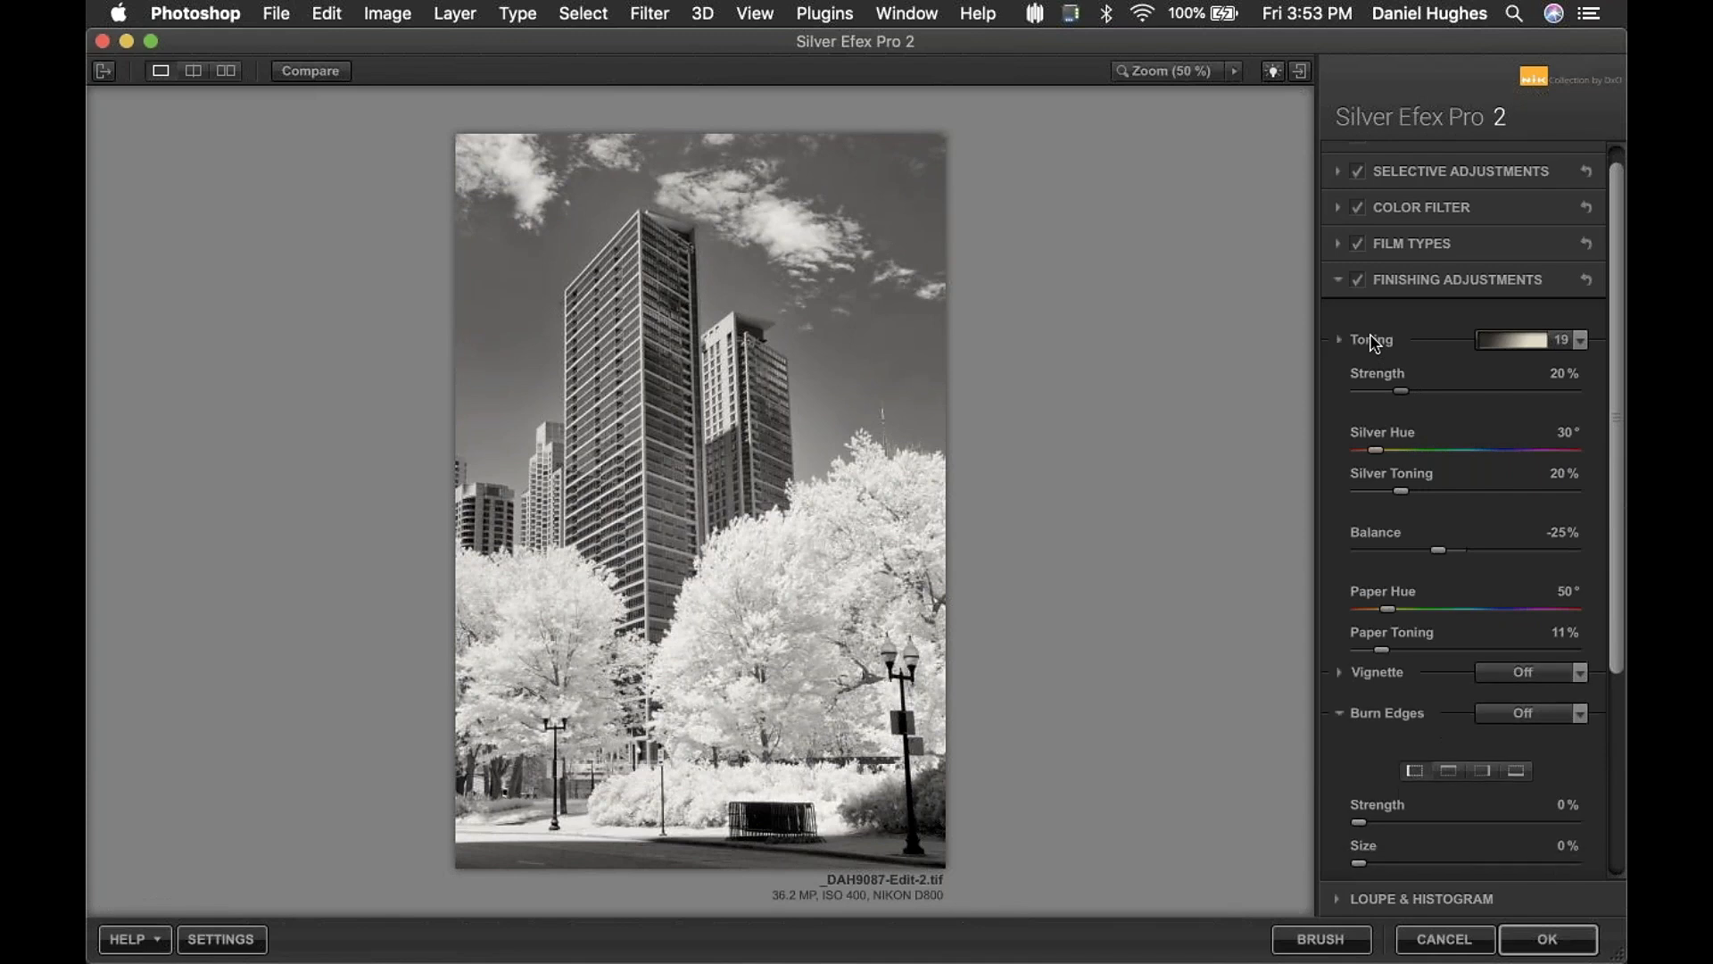
- Burn the bottom edge of the photo with a Strength of 23%
{"action": "left_click", "coordinate": [1517, 482]}
{"action": "left_click_drag", "start_coordinate": [1359, 532], "coordinate": [1412, 532]}
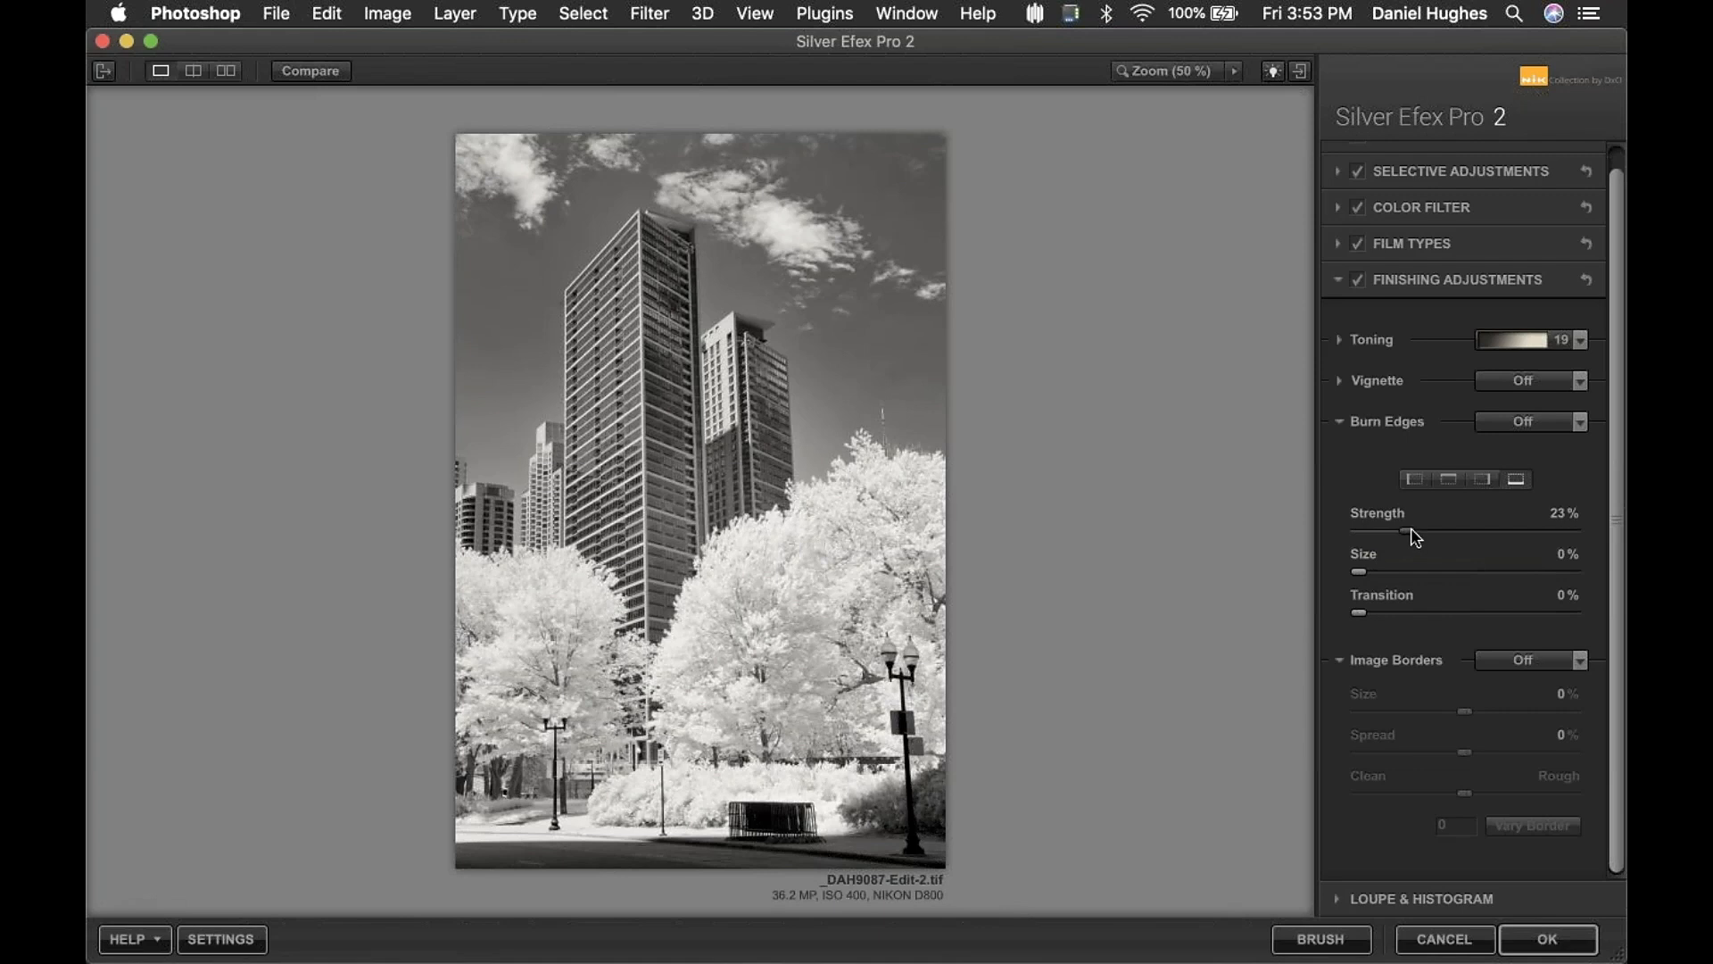
{"action": "left_click", "coordinate": [1388, 421]}
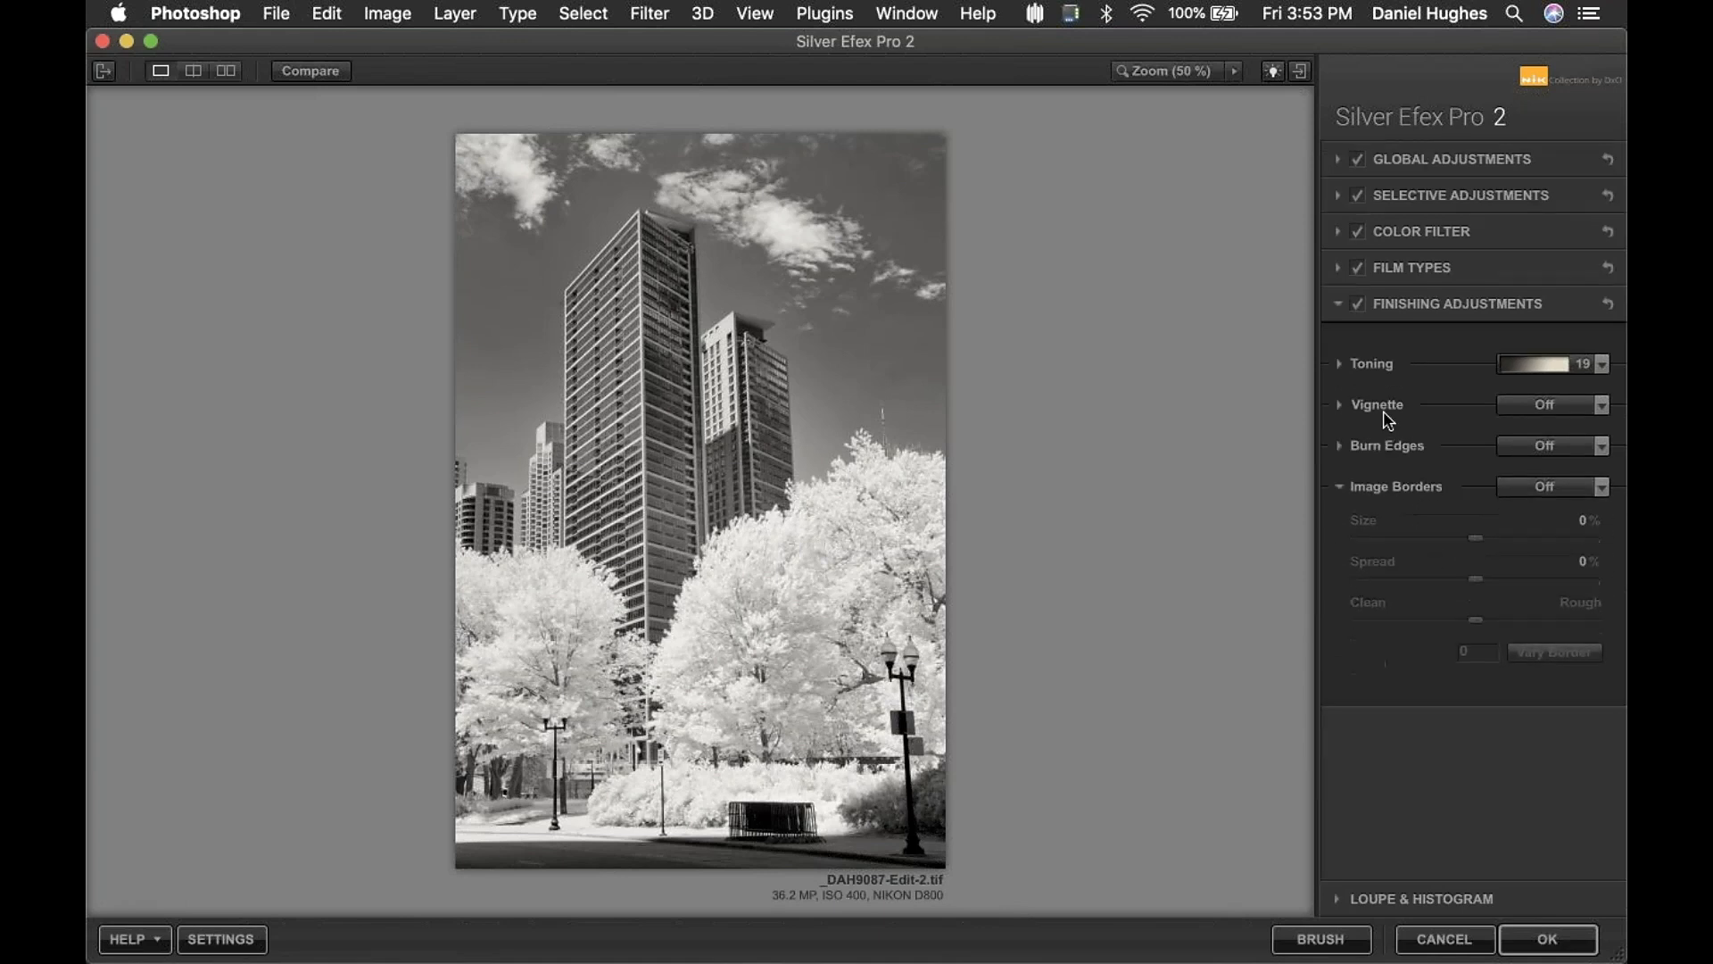
- Add a Type 1 image border with Size -73% and Spread -100%
{"action": "left_click", "coordinate": [1594, 486]}
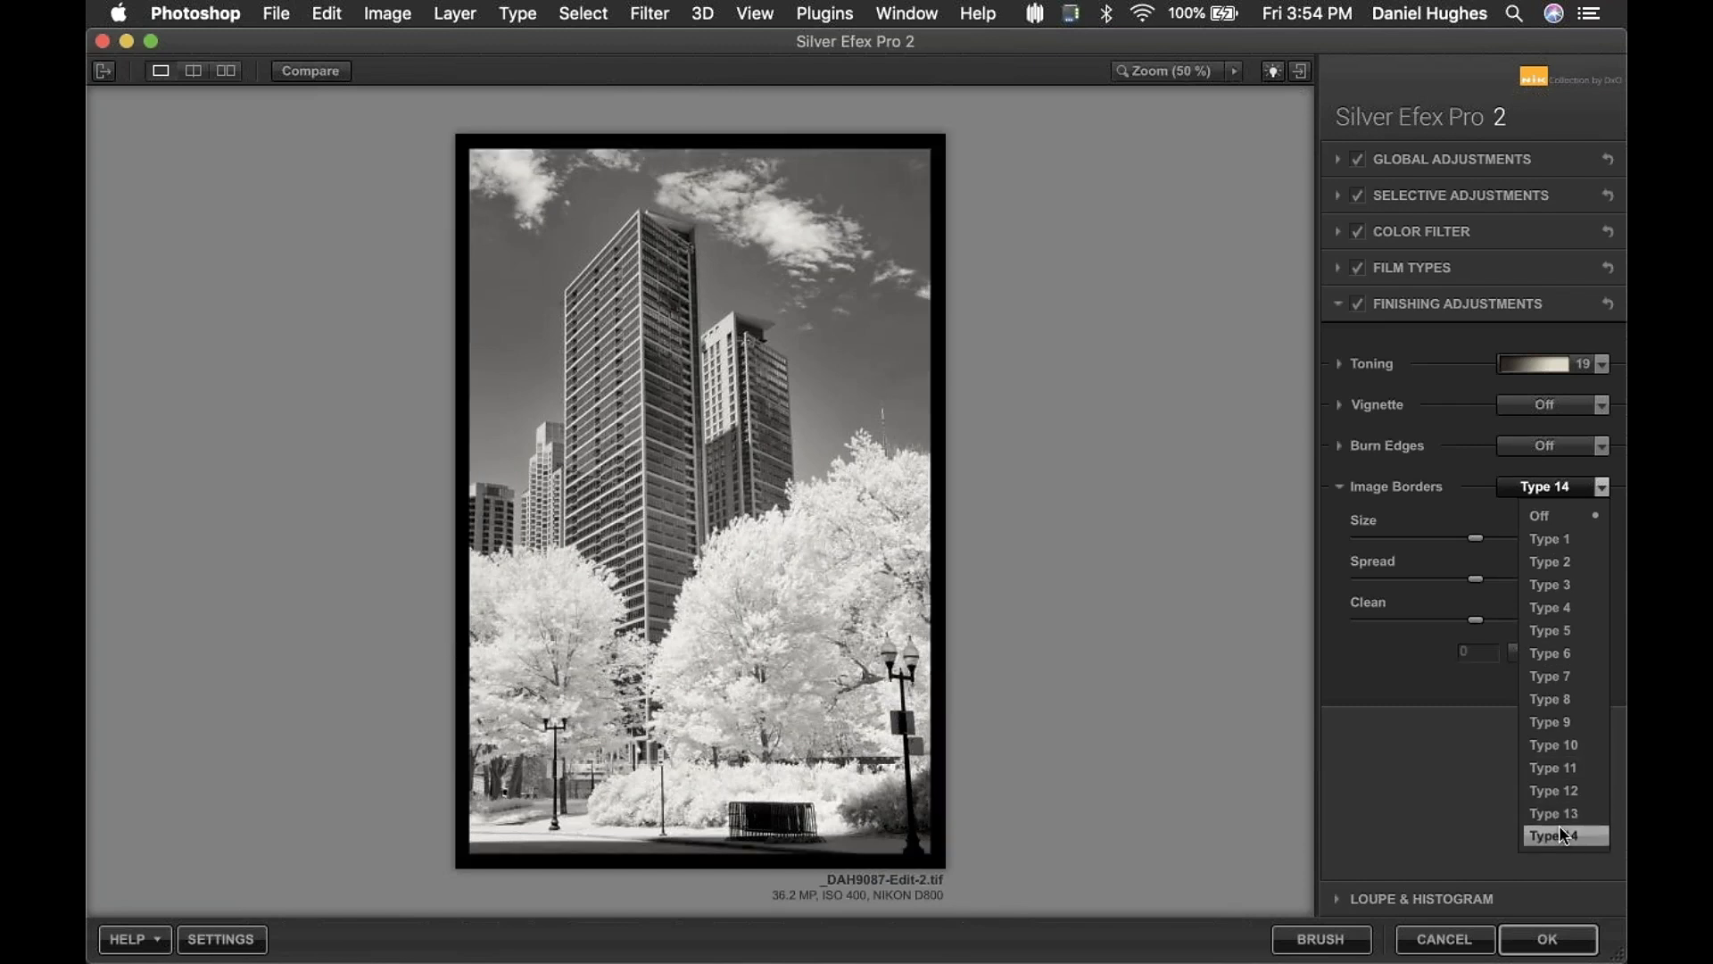
{"action": "left_click", "coordinate": [1536, 542]}
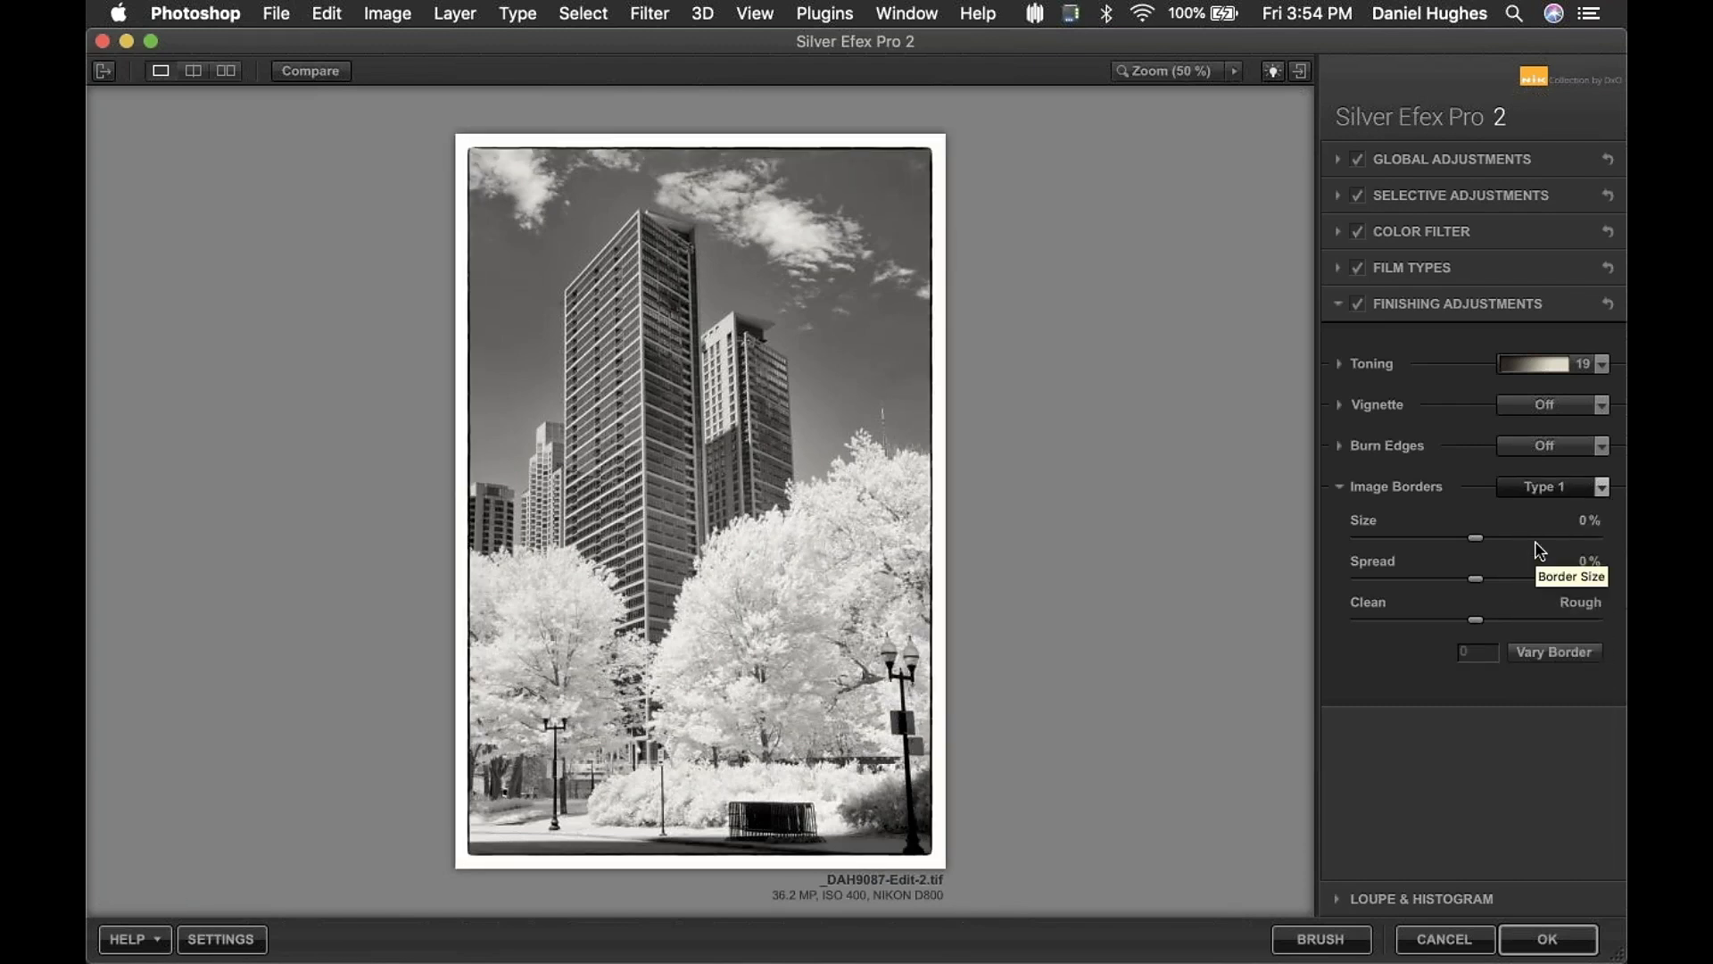
{"action": "left_click_drag", "start_coordinate": [1479, 541], "coordinate": [1402, 546]}
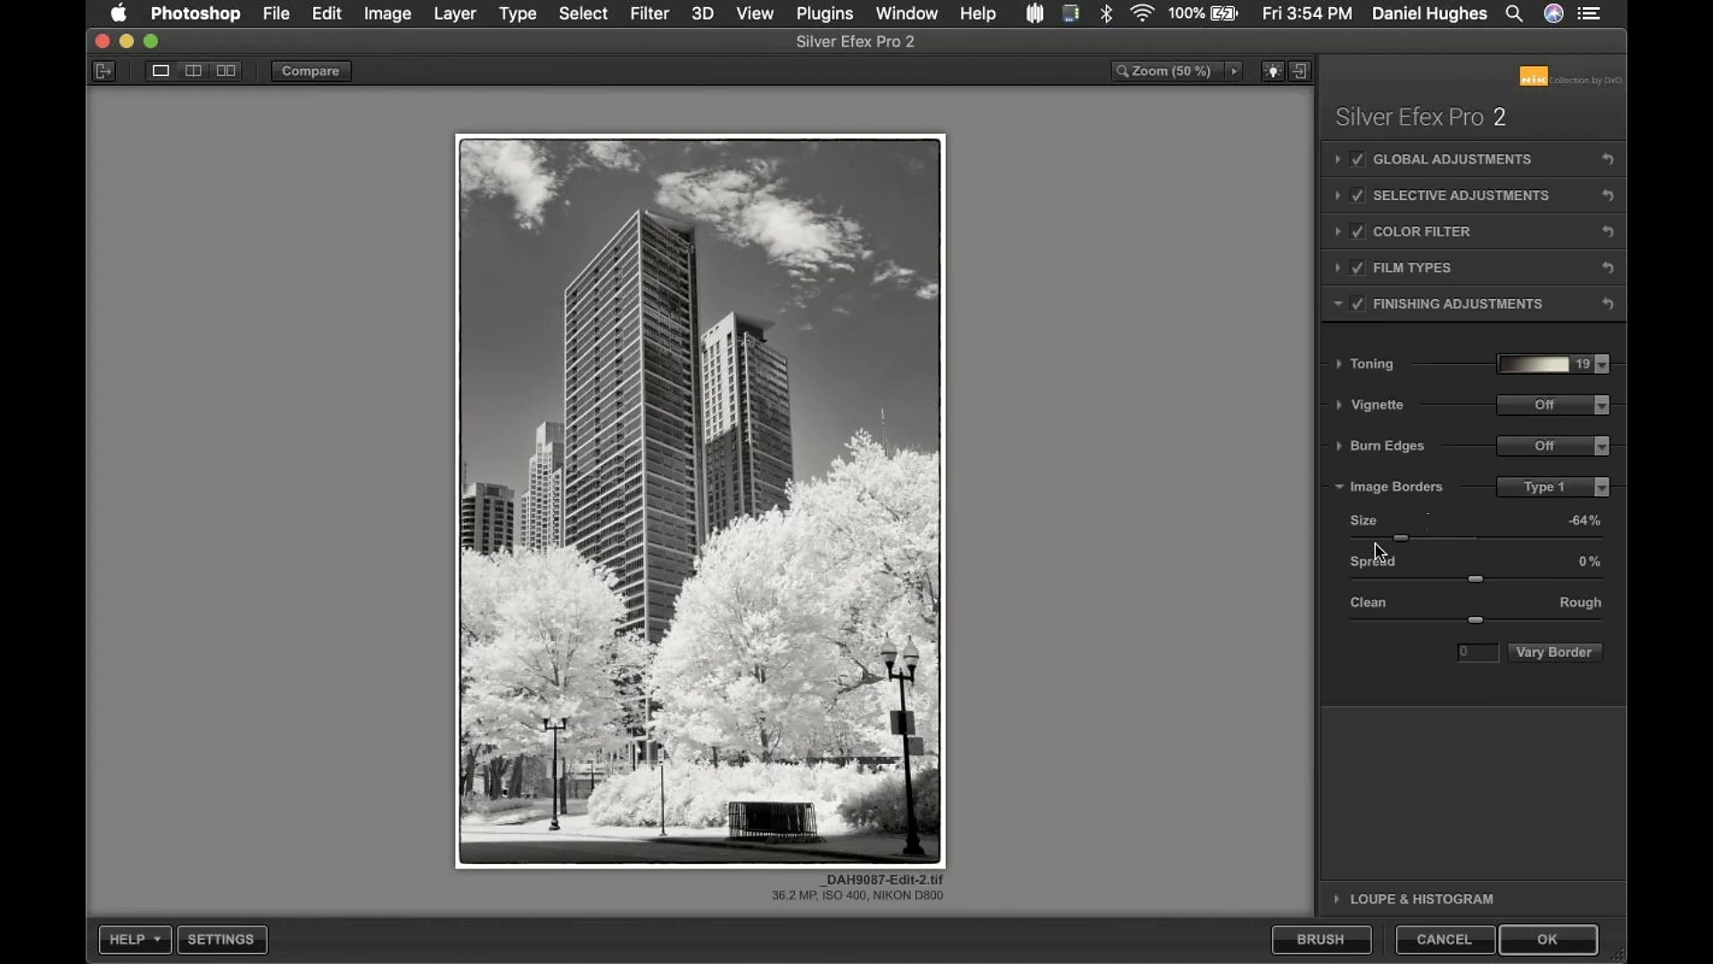
{"action": "mouse_move", "coordinate": [1405, 548]}
{"action": "left_mouse_down"}
{"action": "mouse_move", "coordinate": [1309, 555]}
{"action": "mouse_move", "coordinate": [1387, 551]}
{"action": "left_mouse_up"}
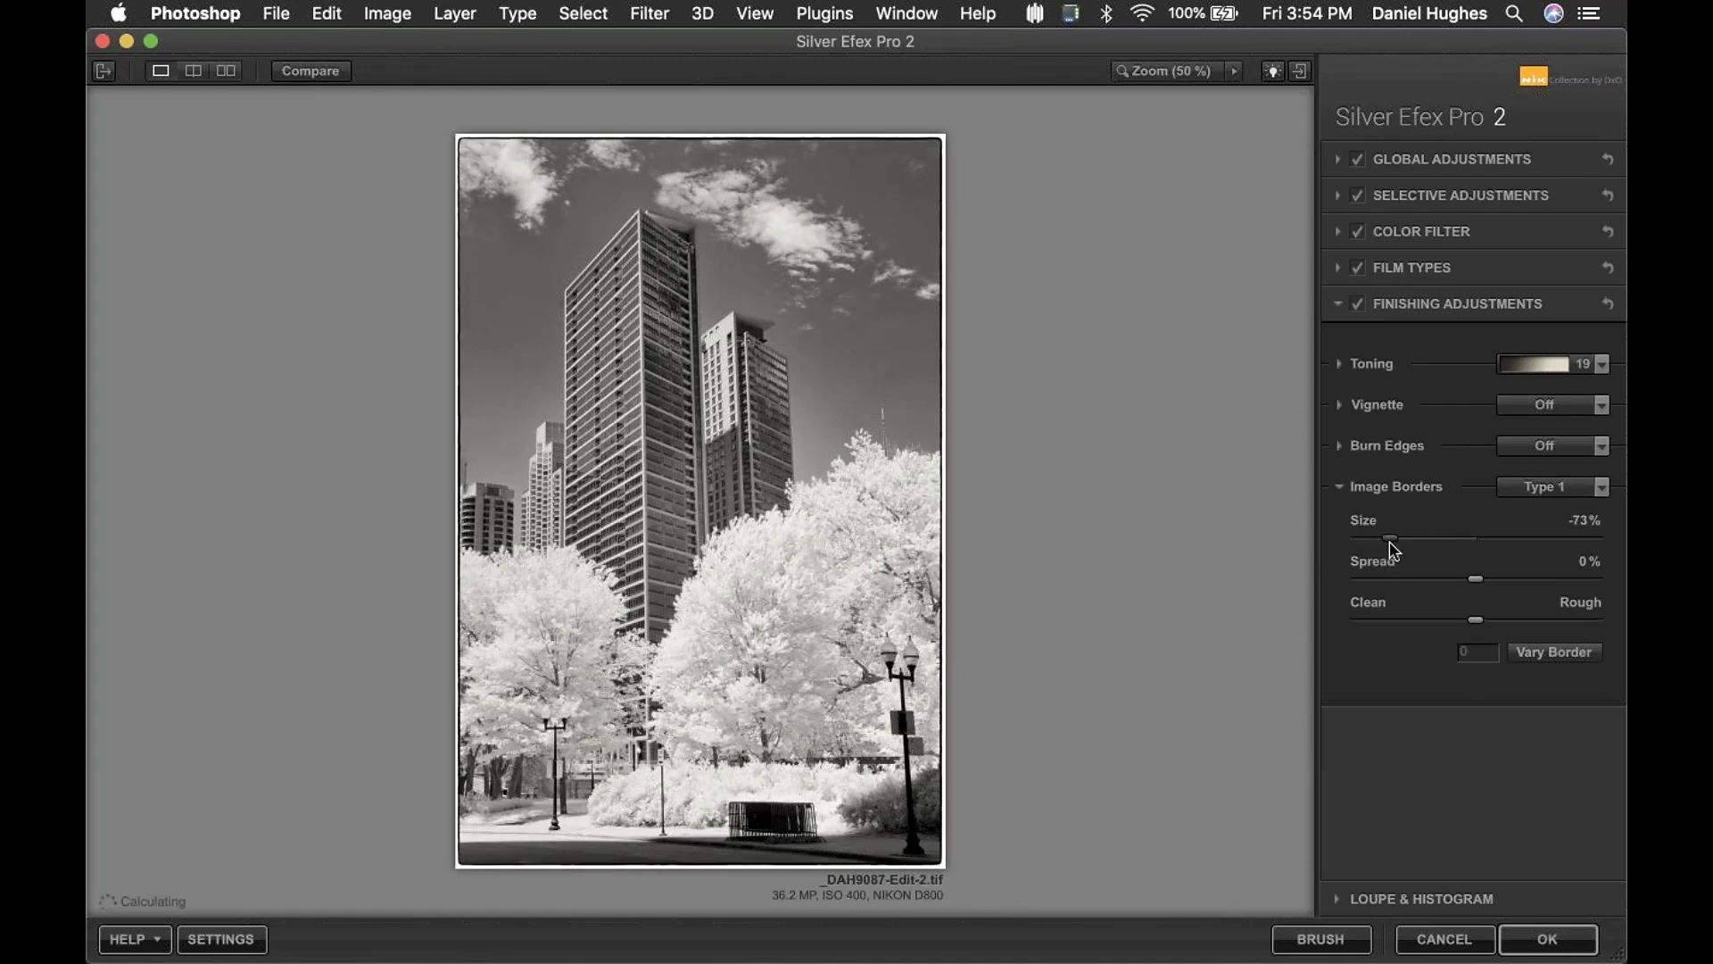
{"action": "left_click_drag", "start_coordinate": [1480, 585], "coordinate": [1312, 585]}
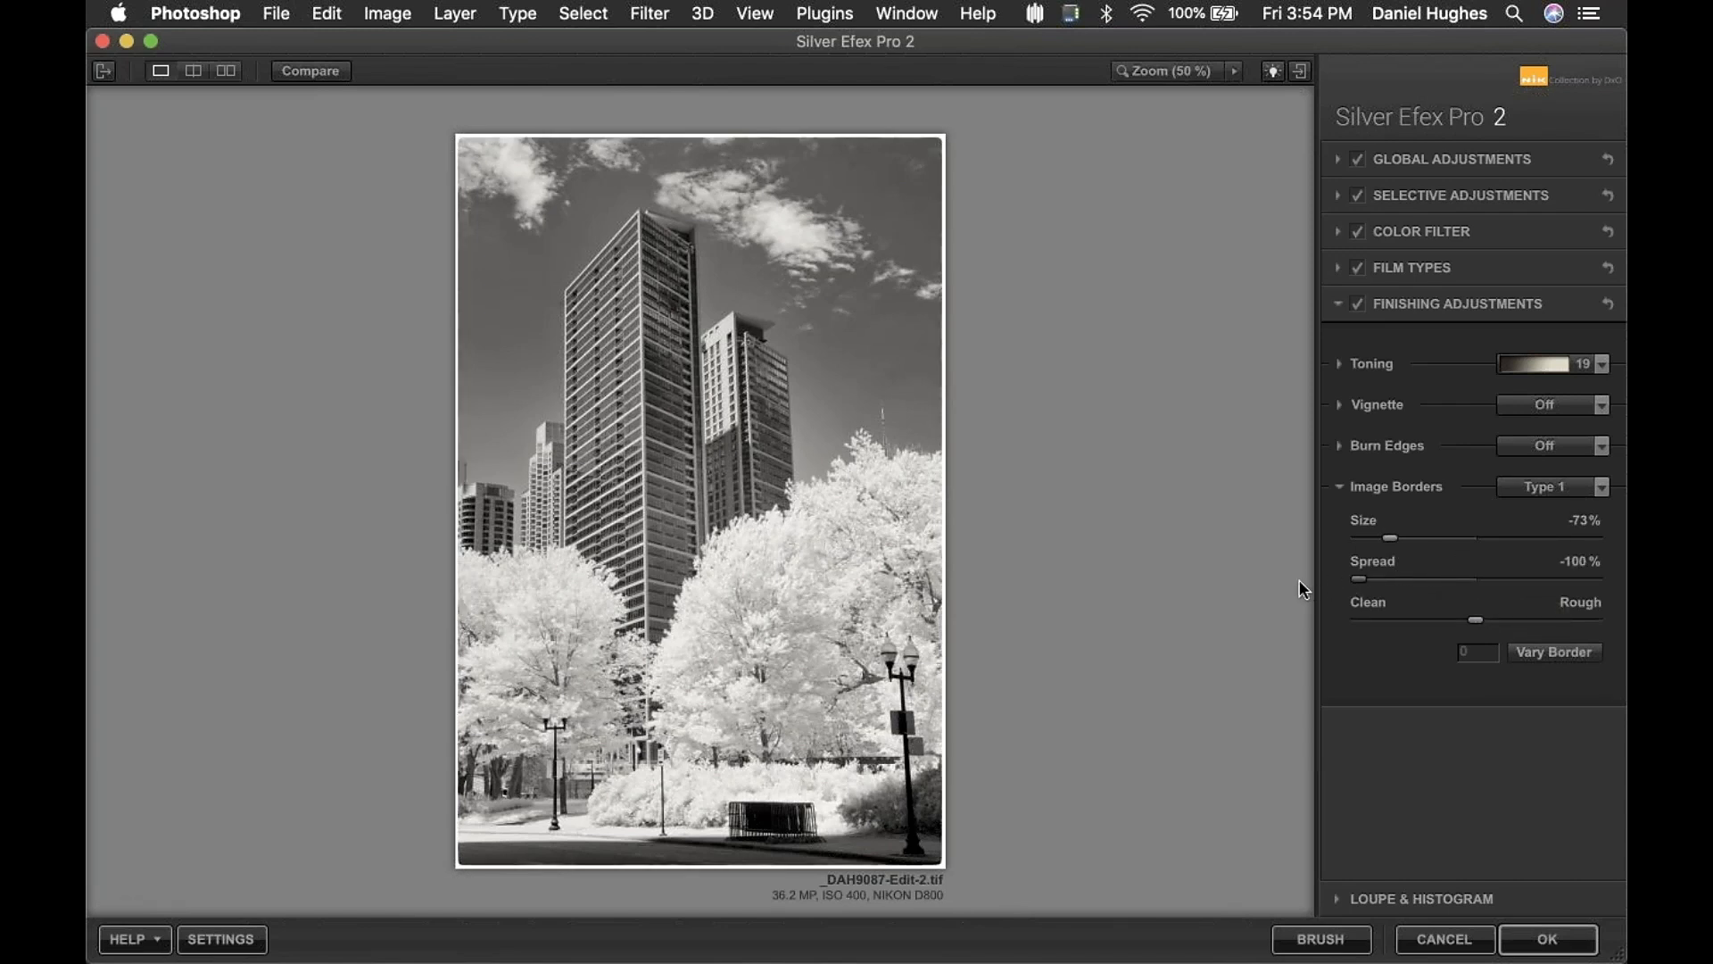
- Inspect the border up close at the photo's upper corner and shift its edge style toward Clean
{"action": "left_click", "coordinate": [924, 488]}
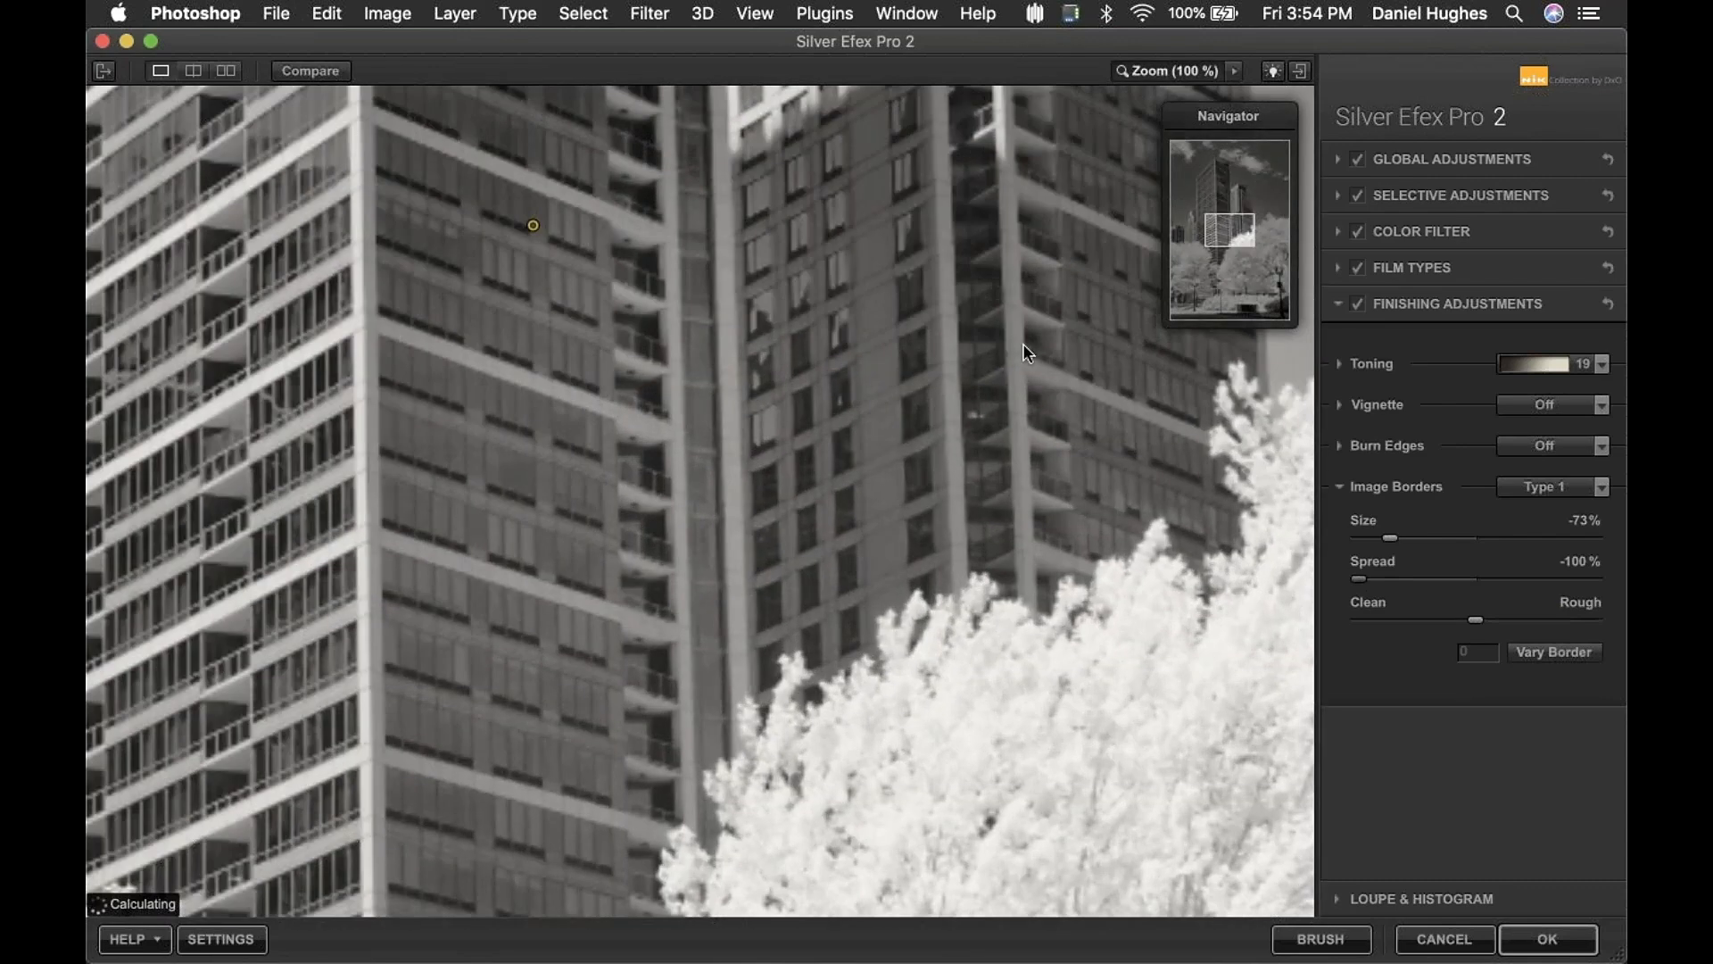
{"action": "left_click", "coordinate": [1090, 300]}
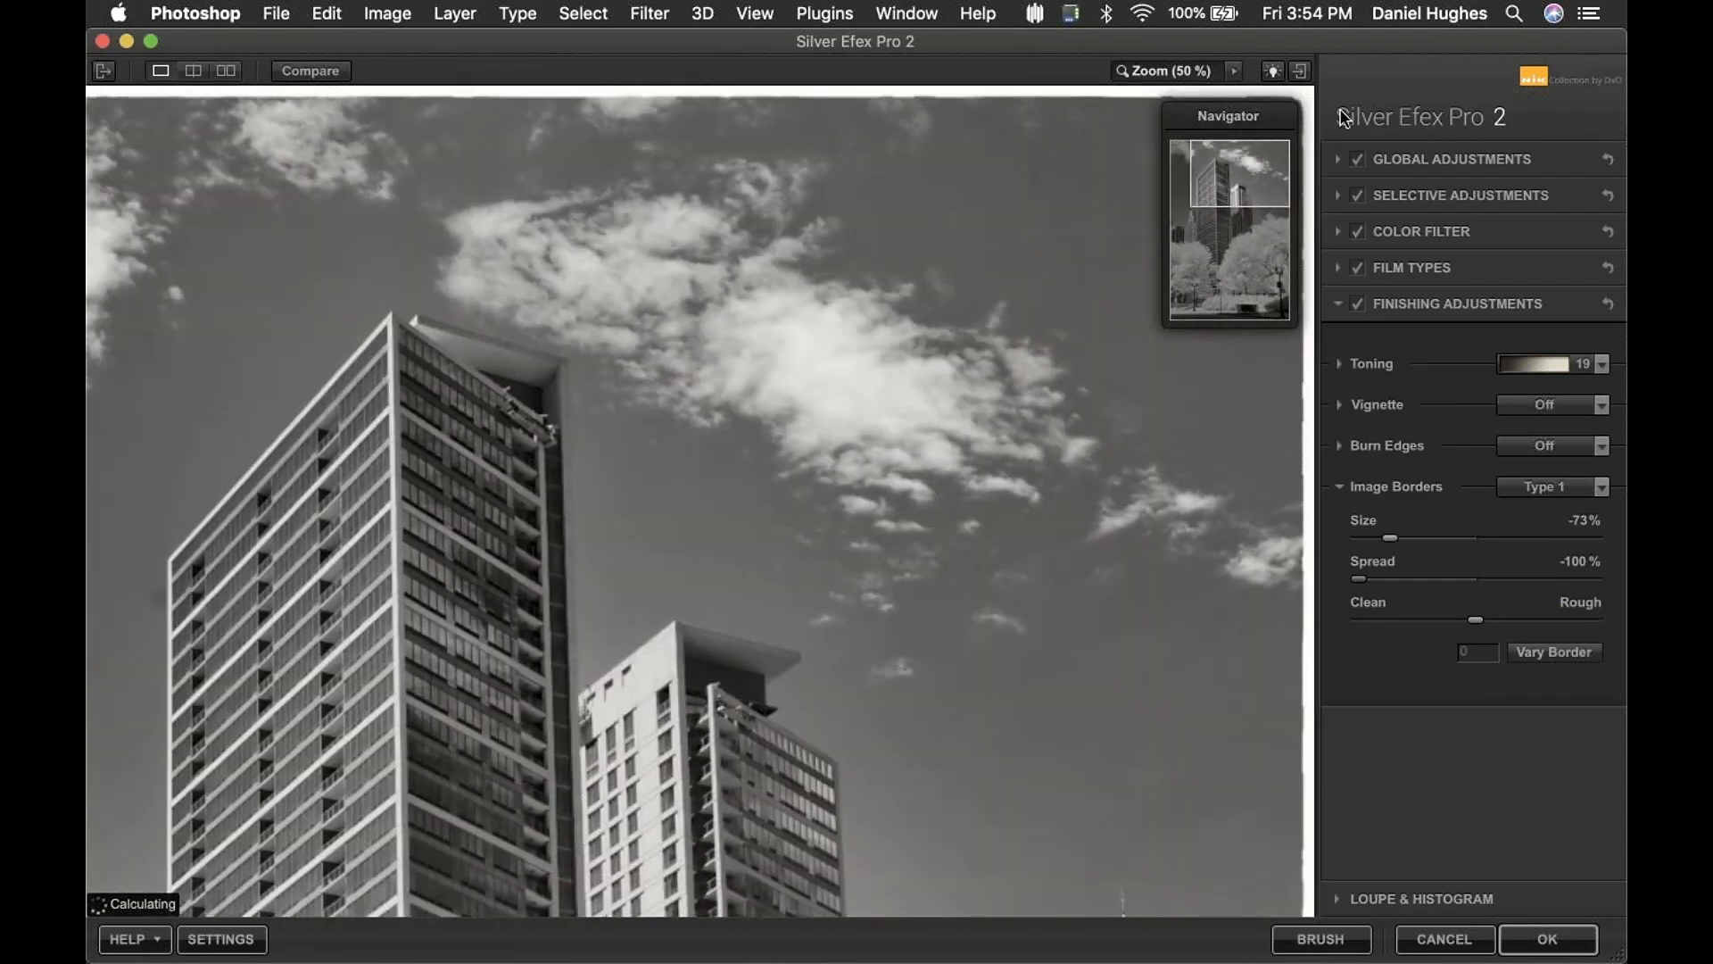
{"action": "left_click_drag", "start_coordinate": [1285, 115], "coordinate": [187, 118]}
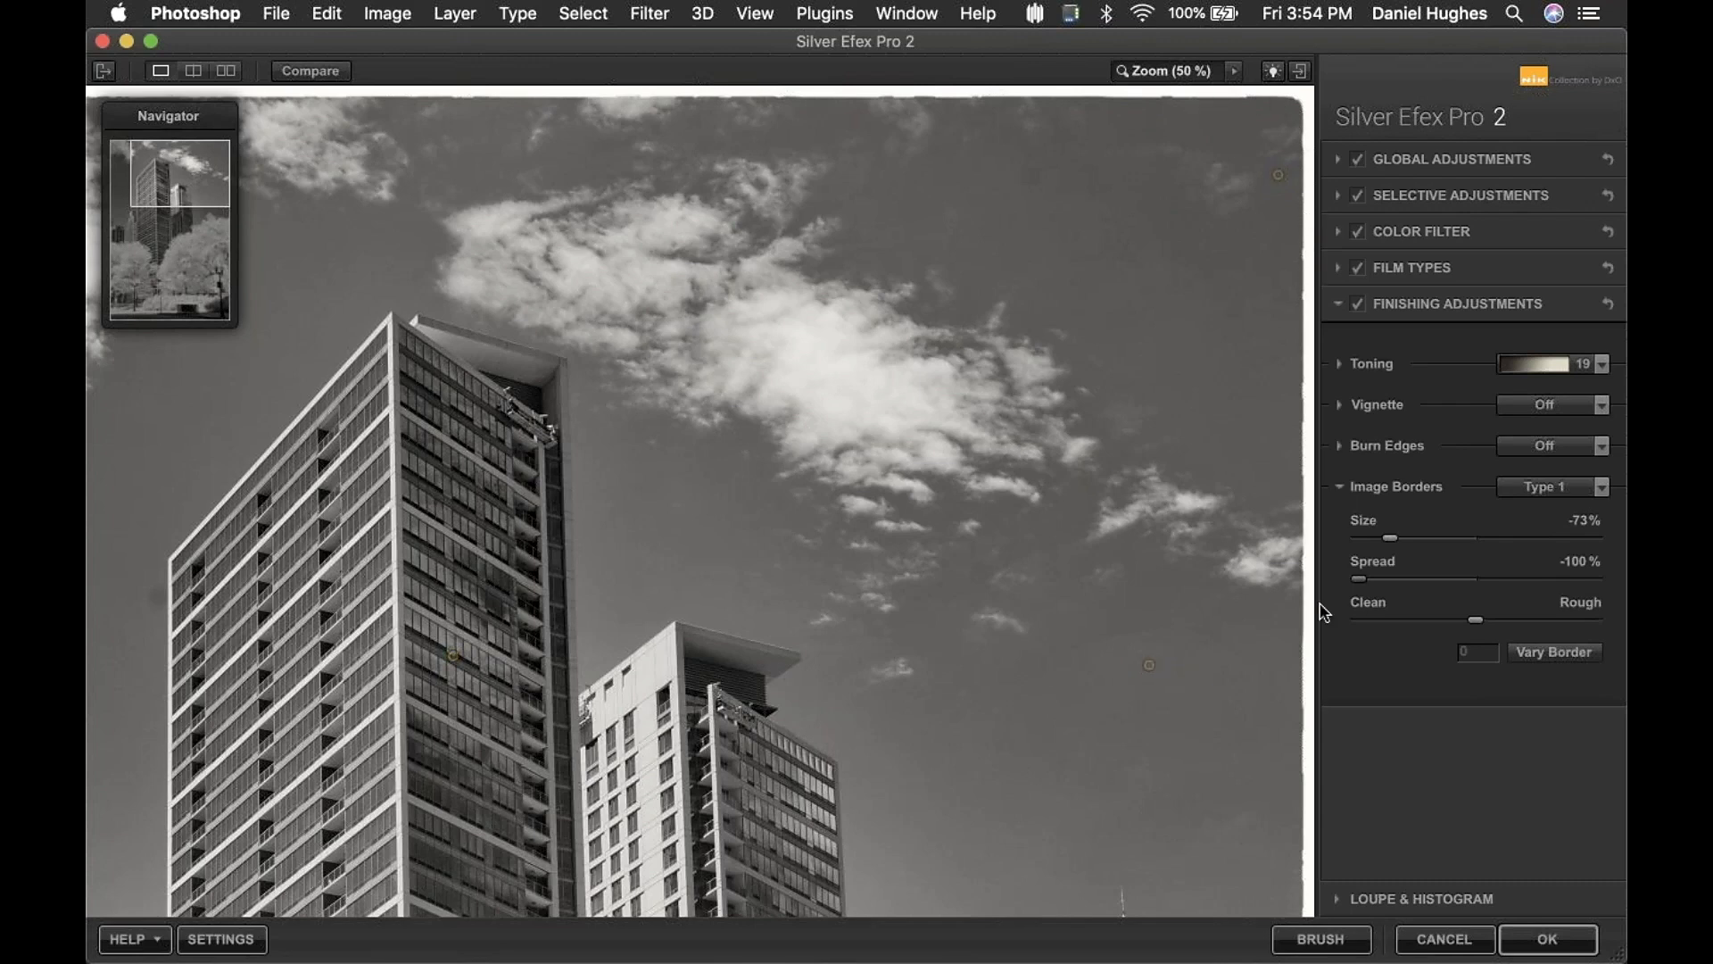
{"action": "left_click", "coordinate": [1399, 621]}
{"action": "left_click", "coordinate": [629, 281]}
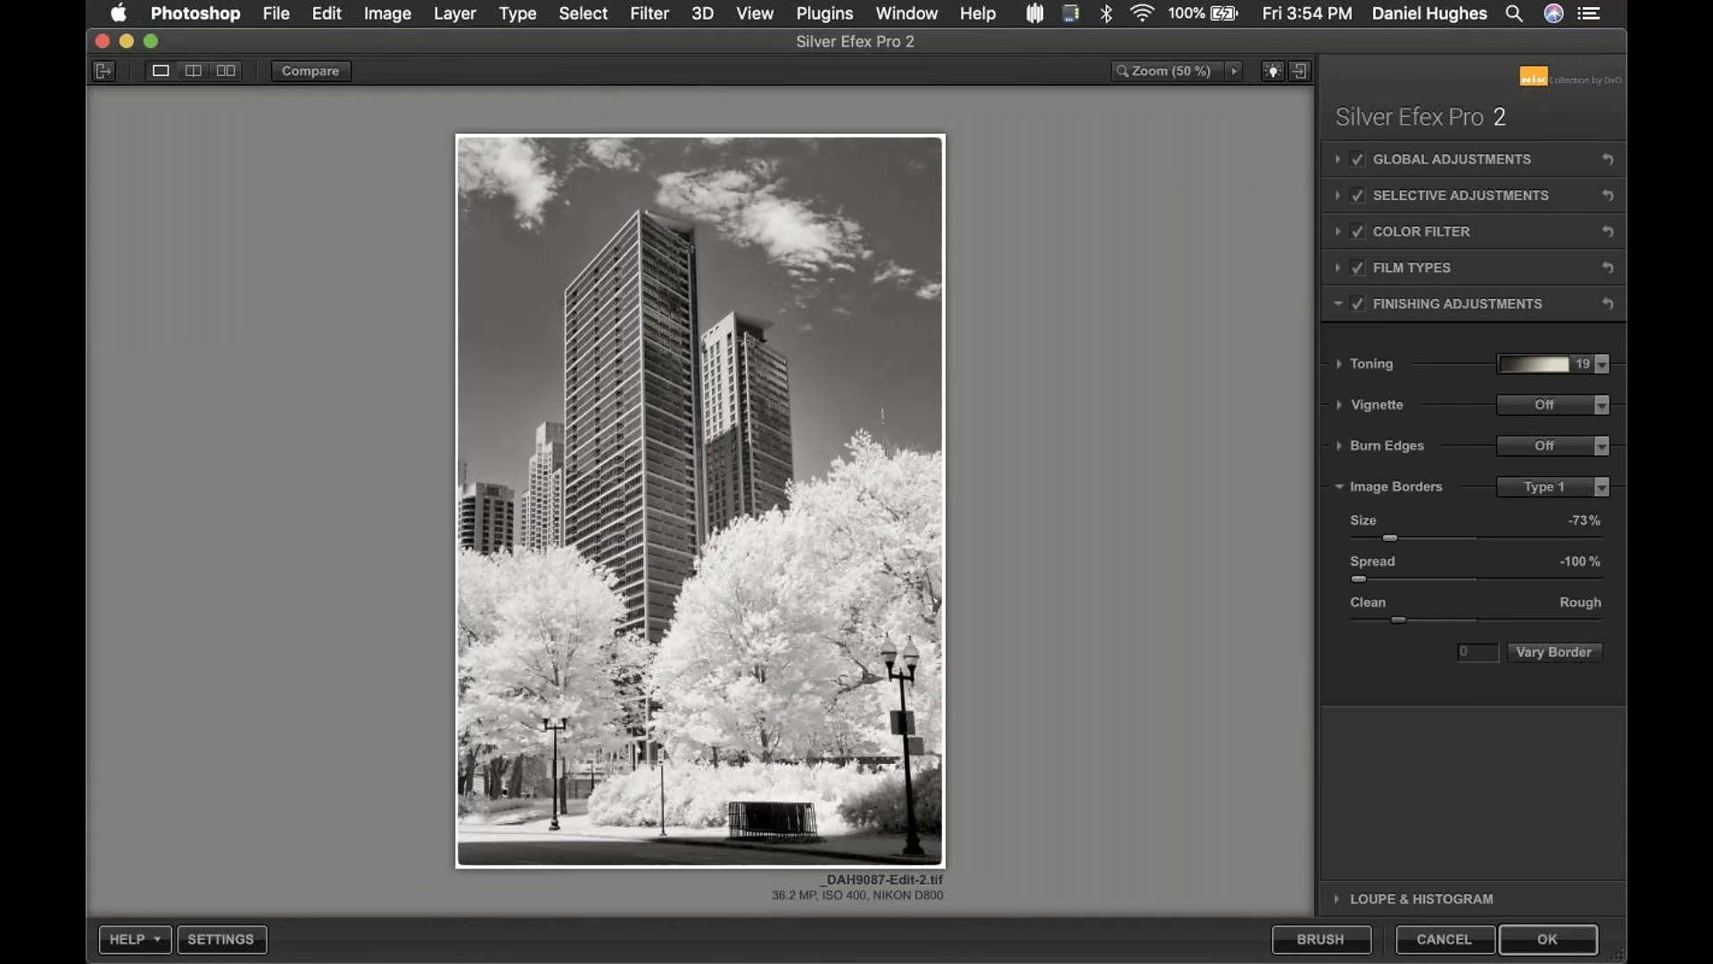
- Save the current settings as a custom preset named Chicago IR preset
{"action": "left_click", "coordinate": [104, 71]}
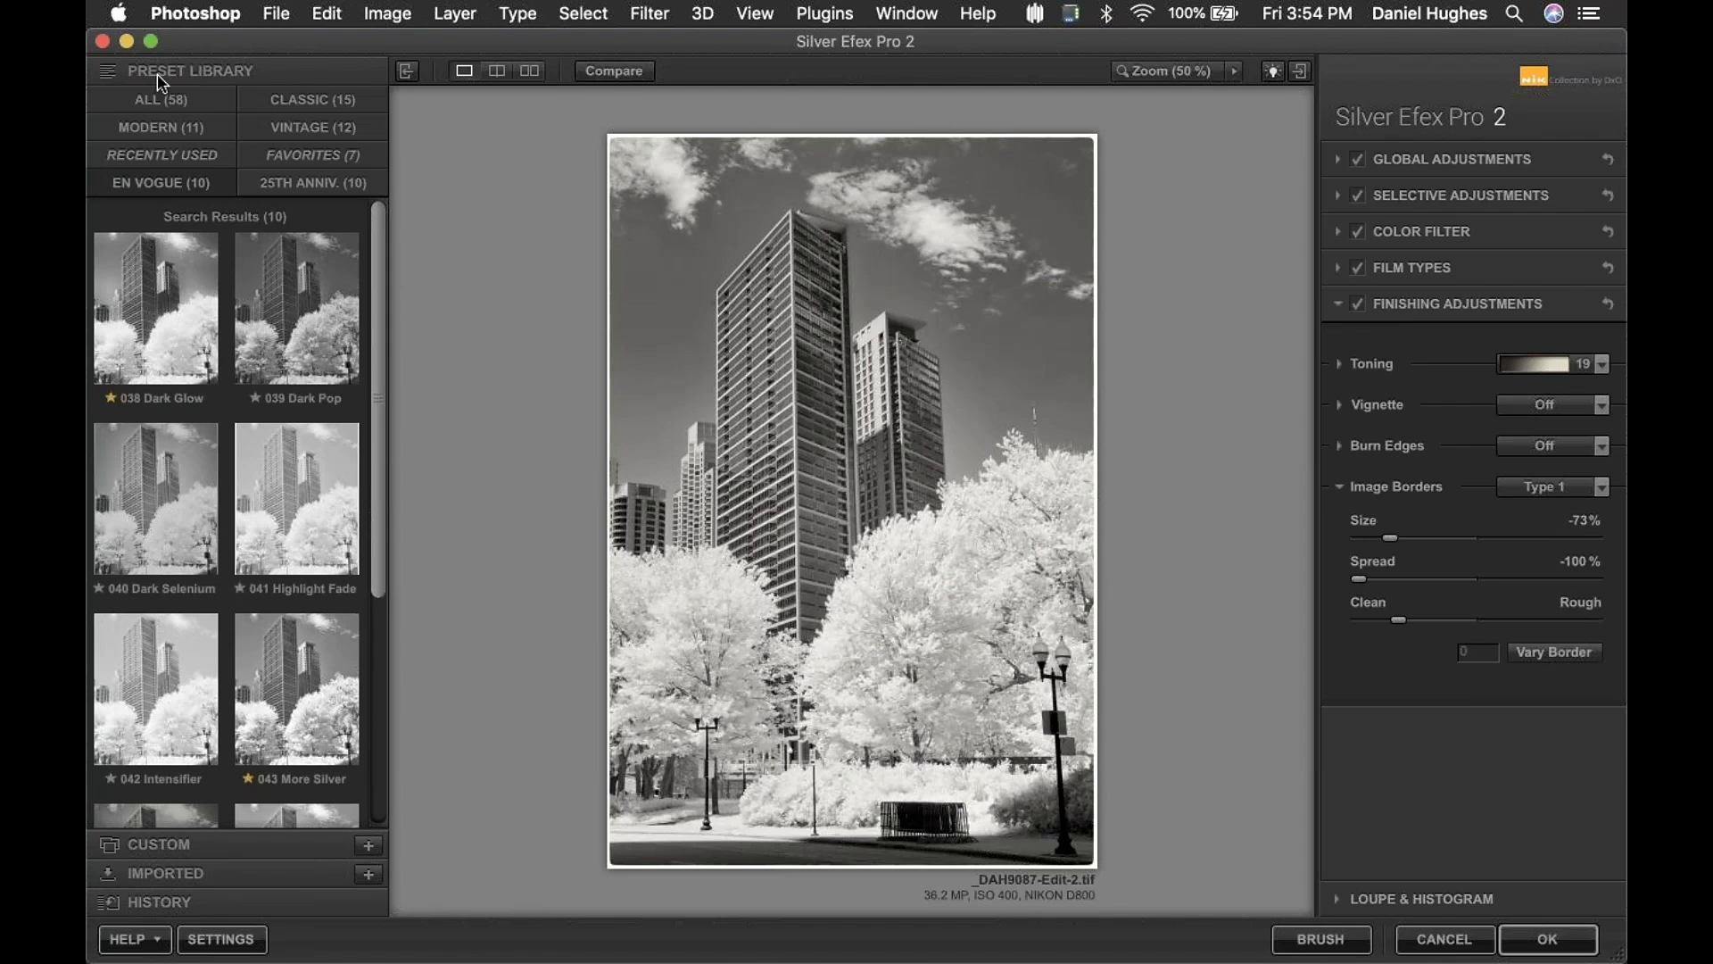
{"action": "left_click", "coordinate": [369, 845]}
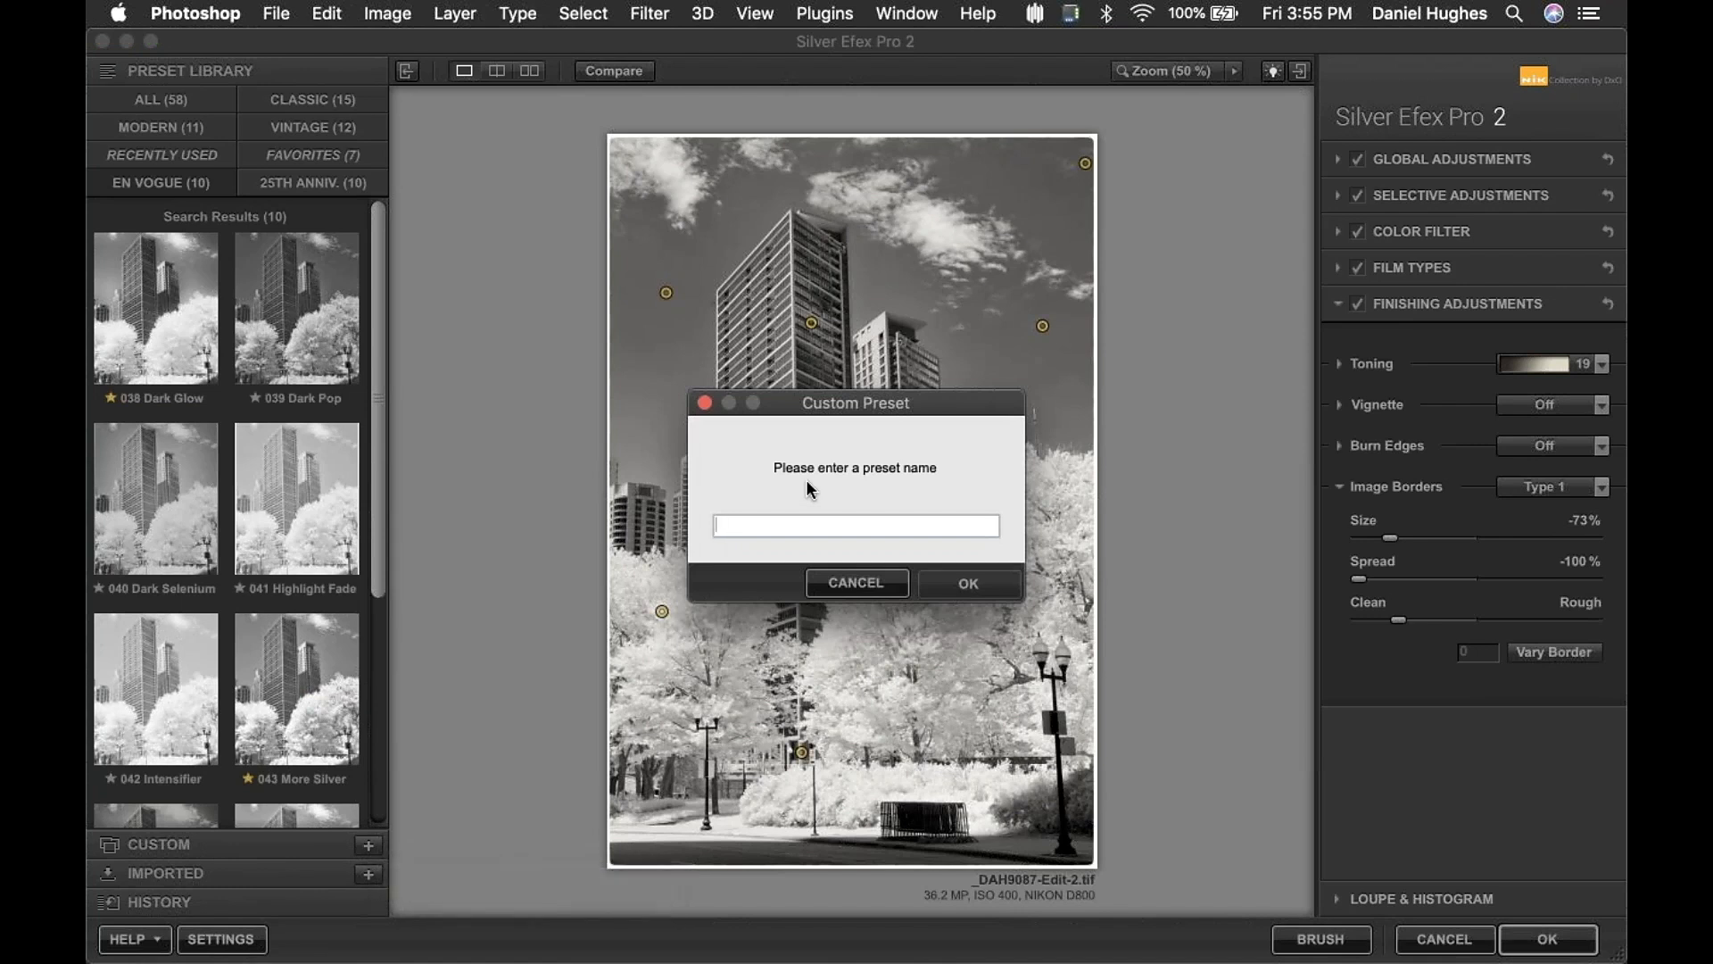
{"action": "type", "text": "Ch"}
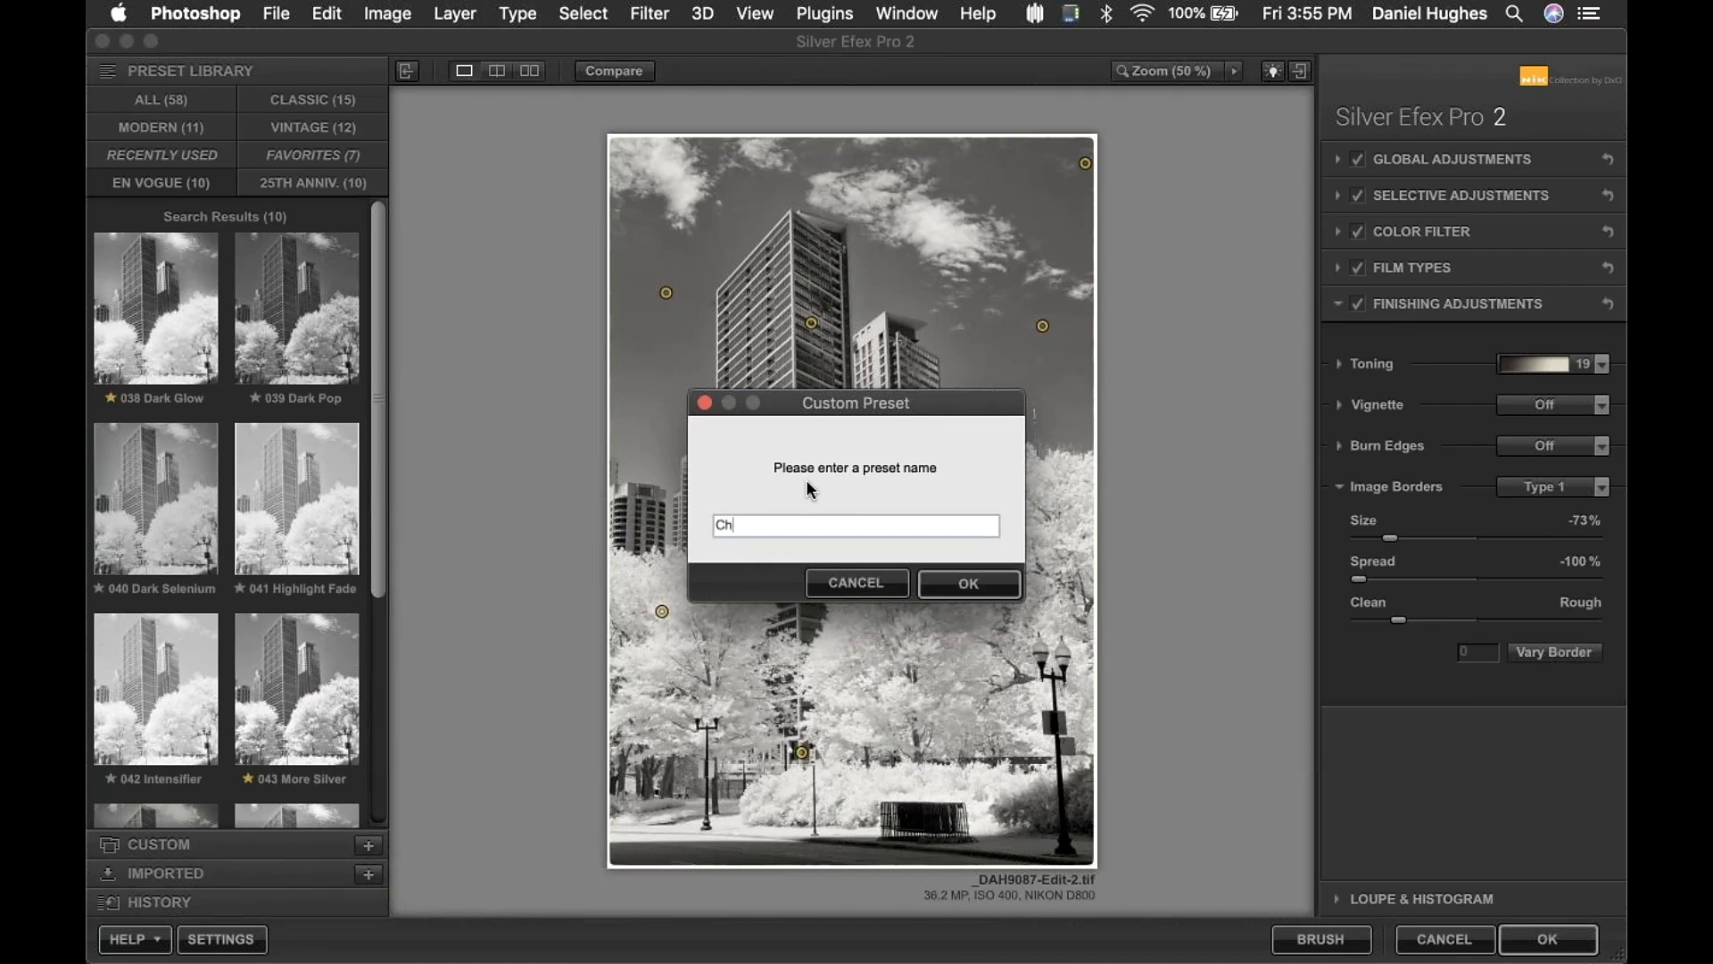
{"action": "type", "text": "iga"}
{"action": "key", "text": "BackSpace"}
{"action": "key", "text": "BackSpace"}
{"action": "type", "text": "cag"}
{"action": "left_click", "coordinate": [968, 584]}
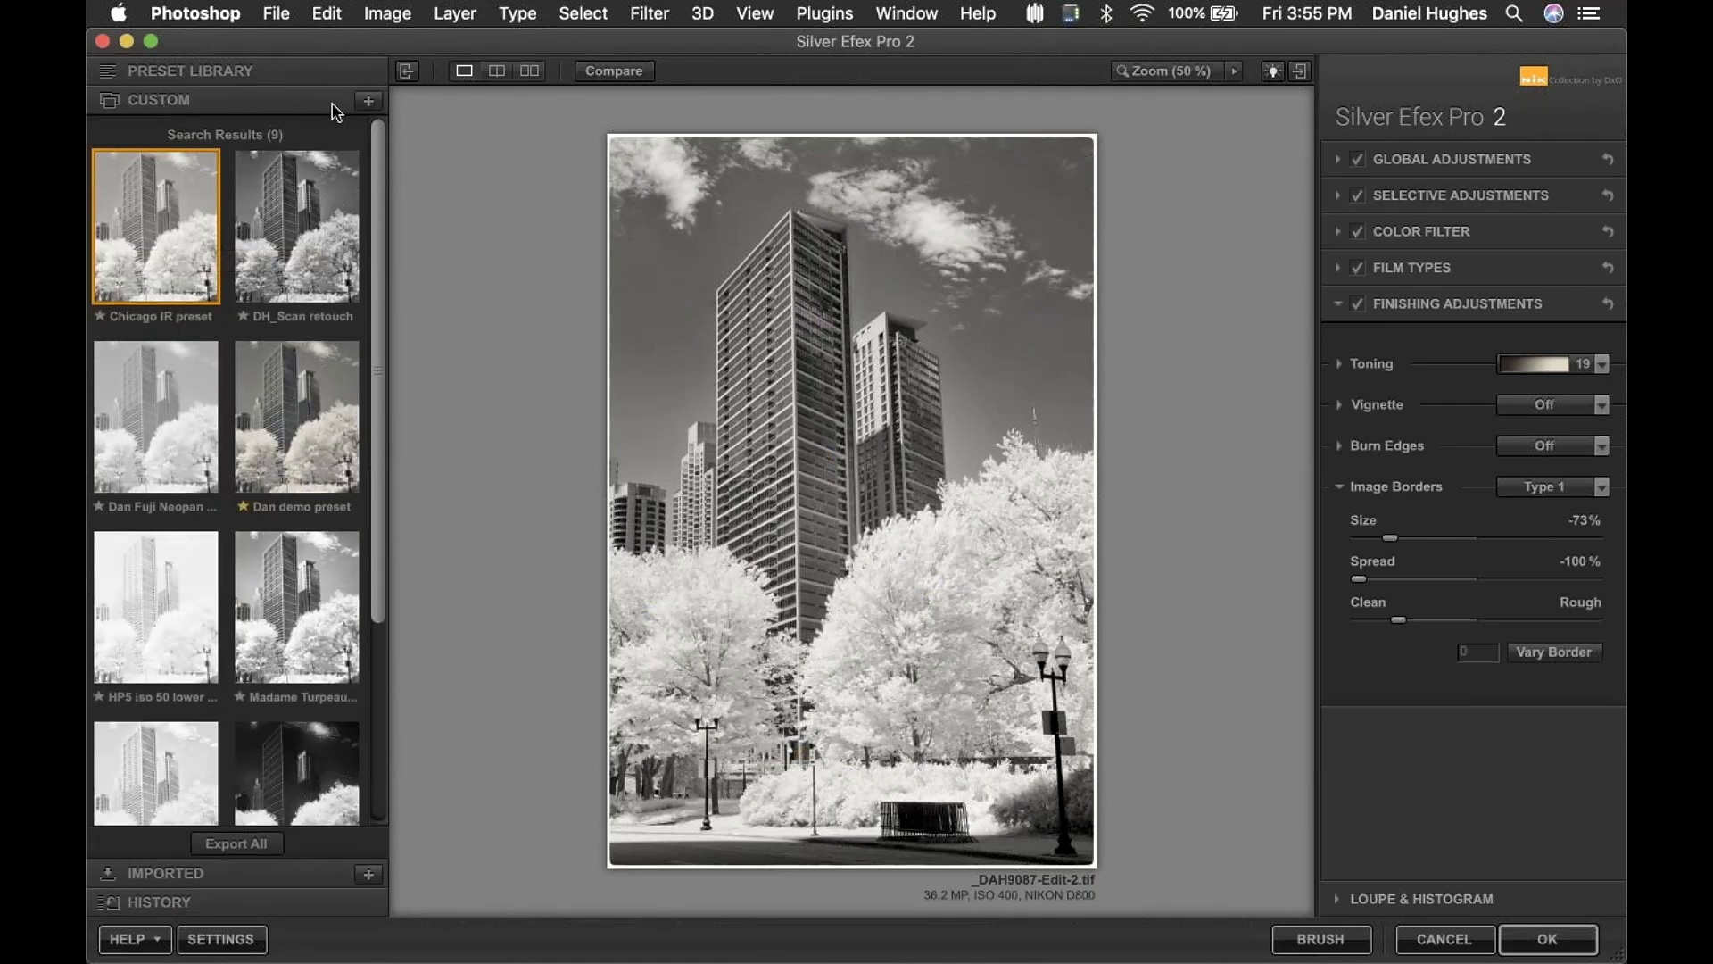
- Apply the conversion to _DAH9087-Edit-2.tif, compare it with _FMR1954.NEF and delete the resulting Chicago IR preset layer
{"action": "left_click", "coordinate": [1541, 932]}
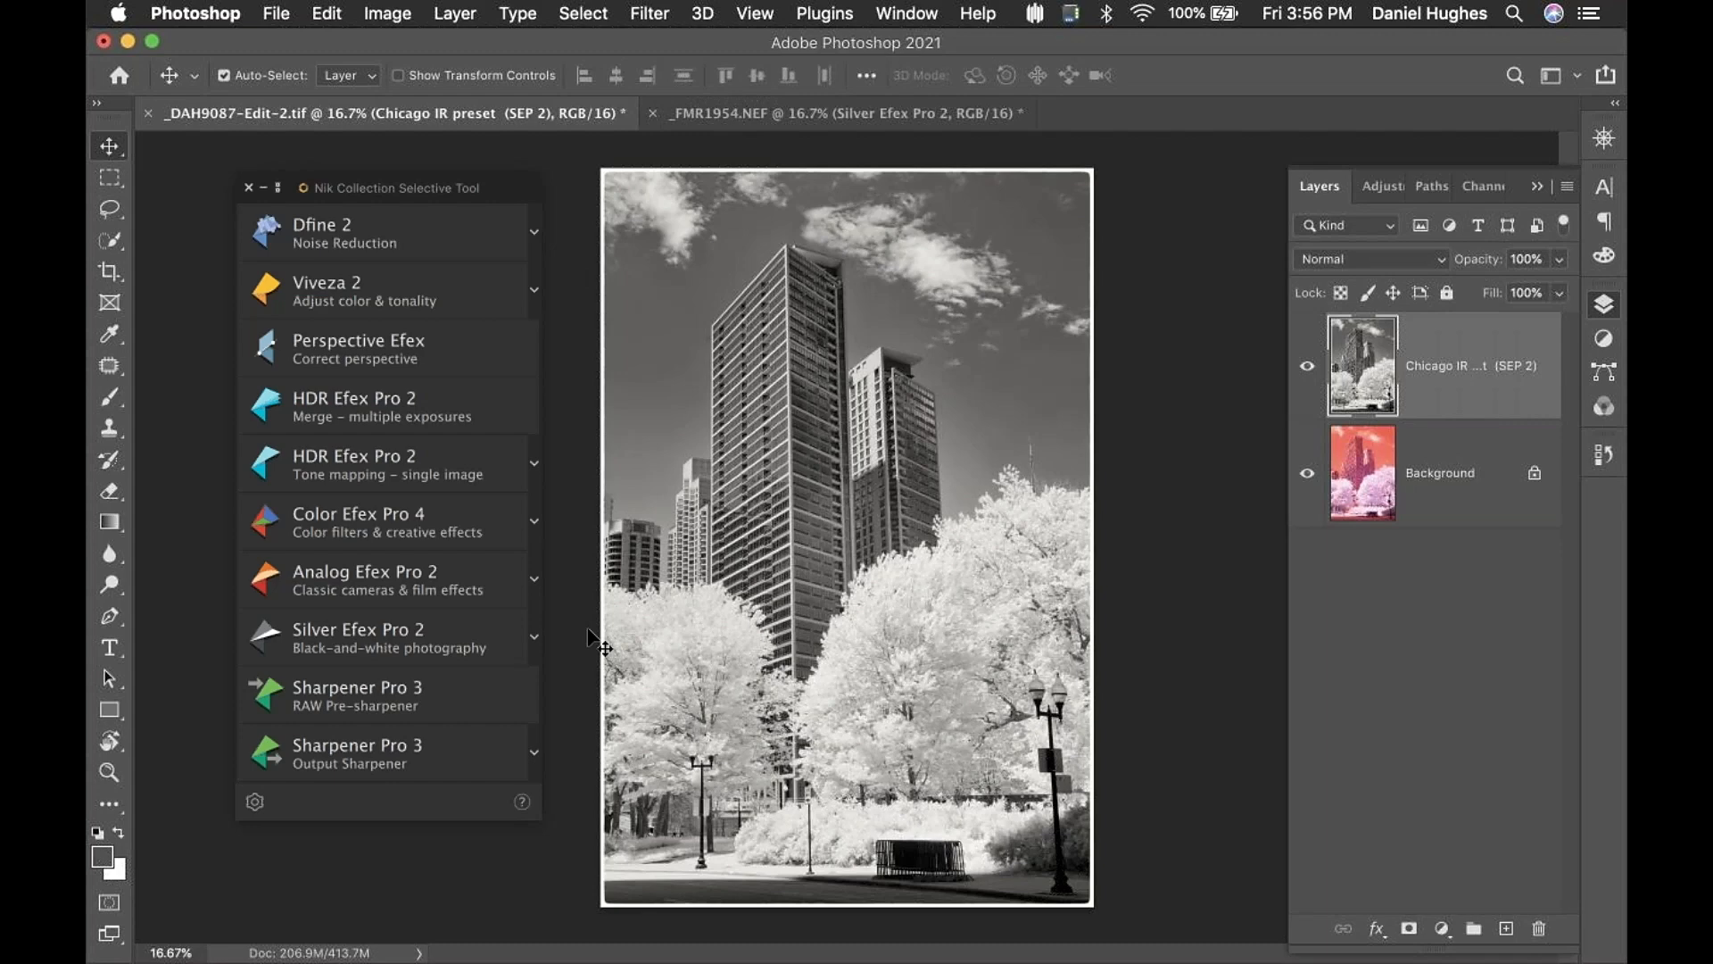
{"action": "left_click", "coordinate": [741, 113]}
{"action": "left_click", "coordinate": [524, 117]}
{"action": "left_click_drag", "start_coordinate": [1532, 375], "coordinate": [1539, 928]}
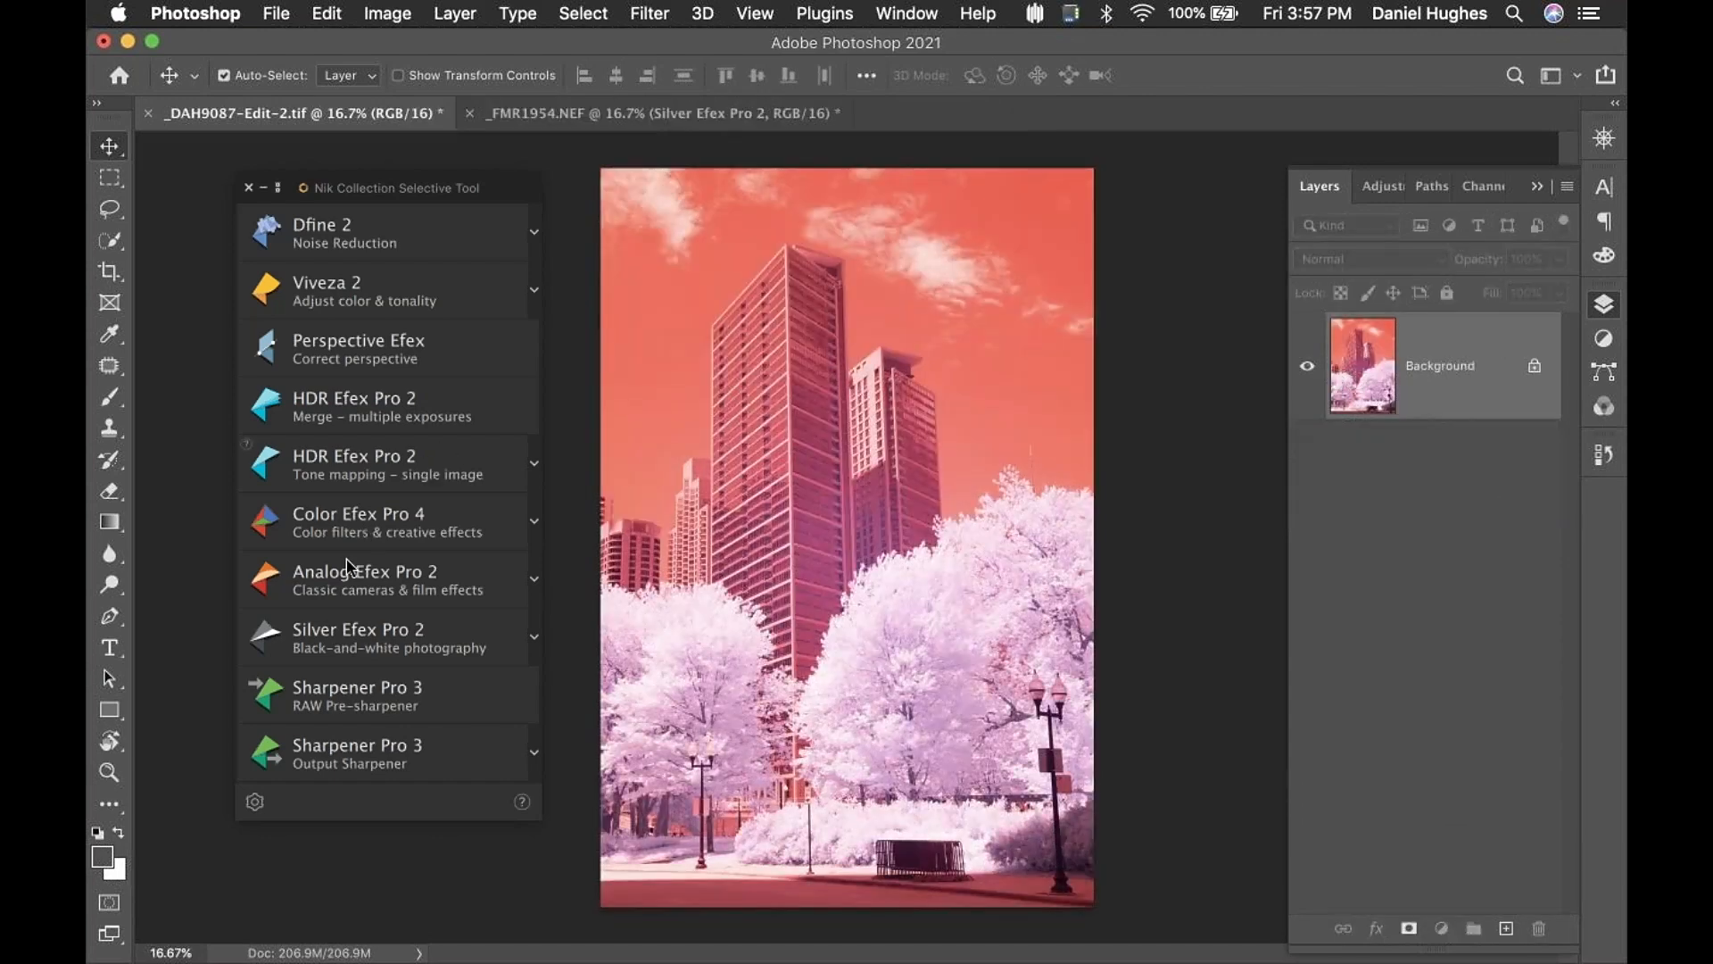
- Reopen the infrared photo in Silver Efex Pro 2, apply the Chicago IR preset after trying DH_Scan retouch, and show the color filters
{"action": "left_click", "coordinate": [352, 637]}
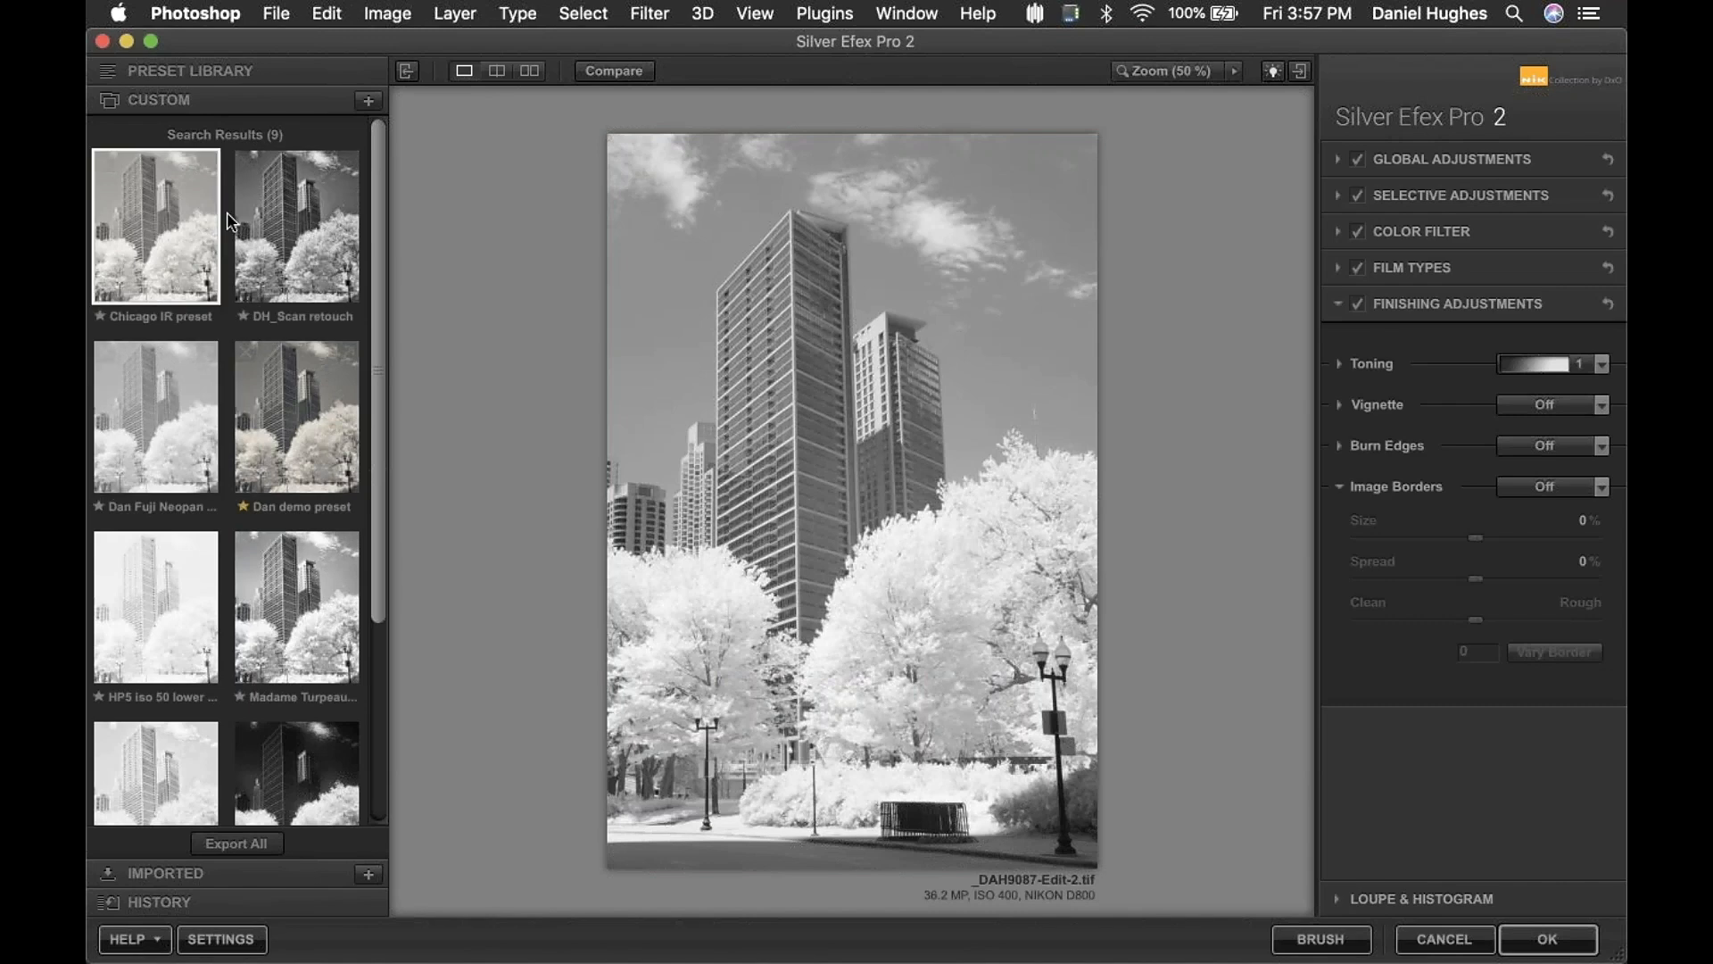
{"action": "left_click", "coordinate": [287, 252]}
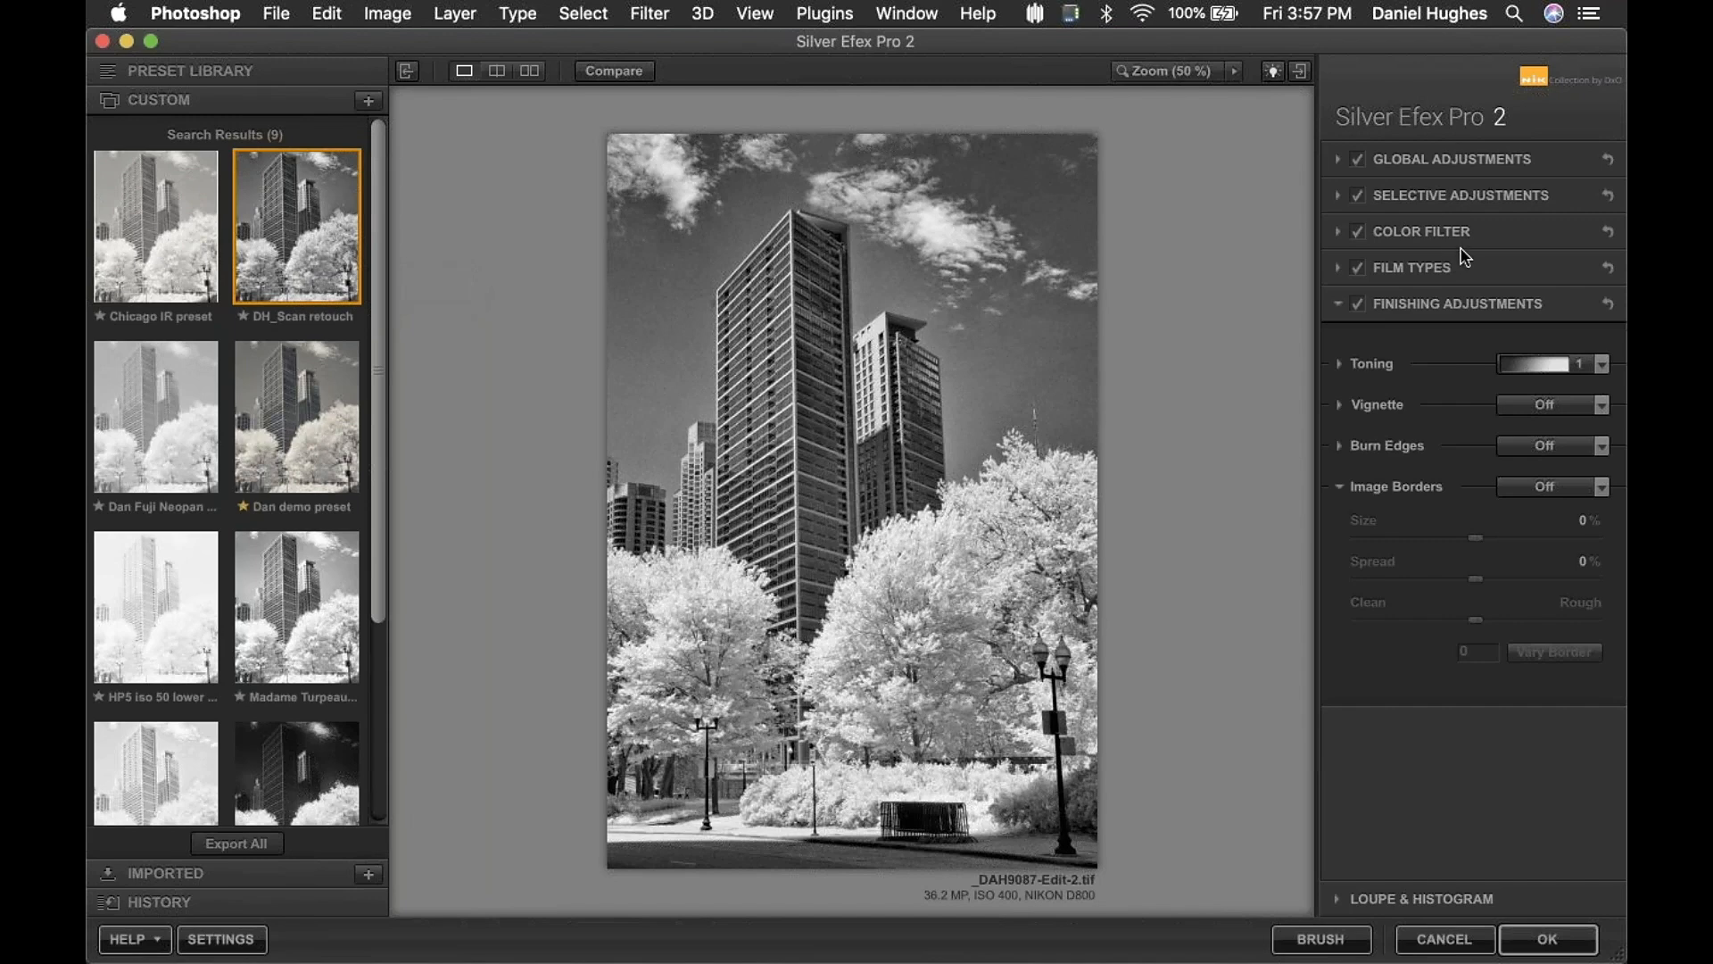
{"action": "left_click", "coordinate": [163, 242]}
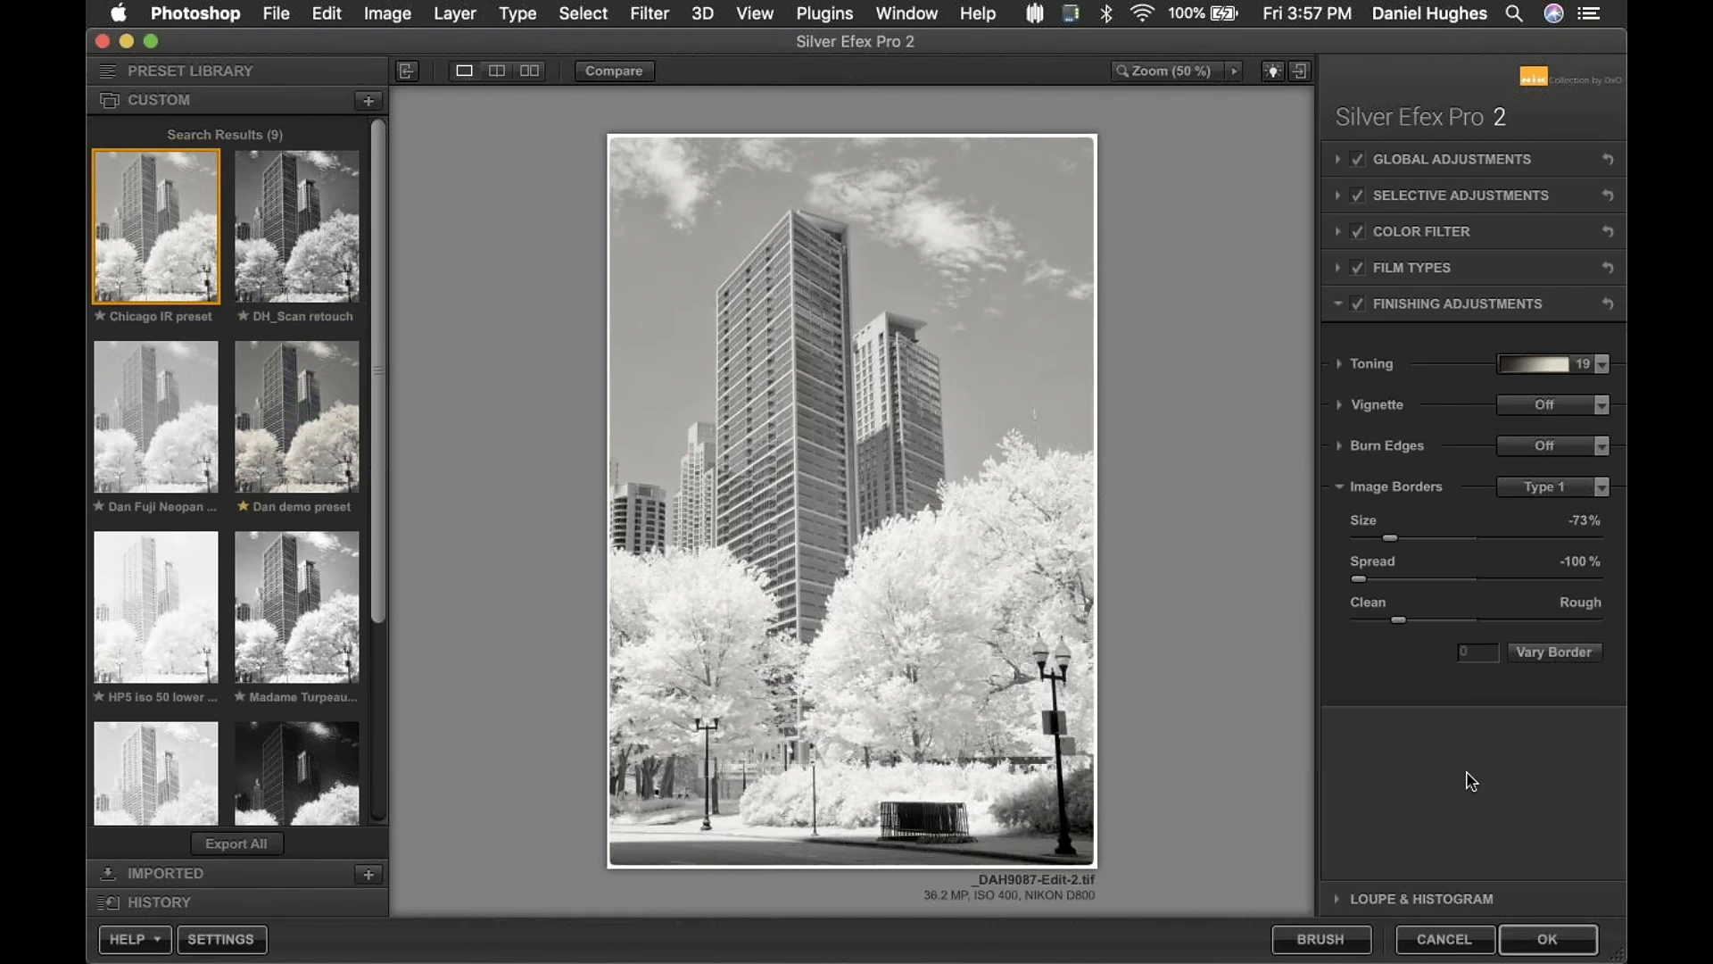
{"action": "left_click", "coordinate": [1429, 237]}
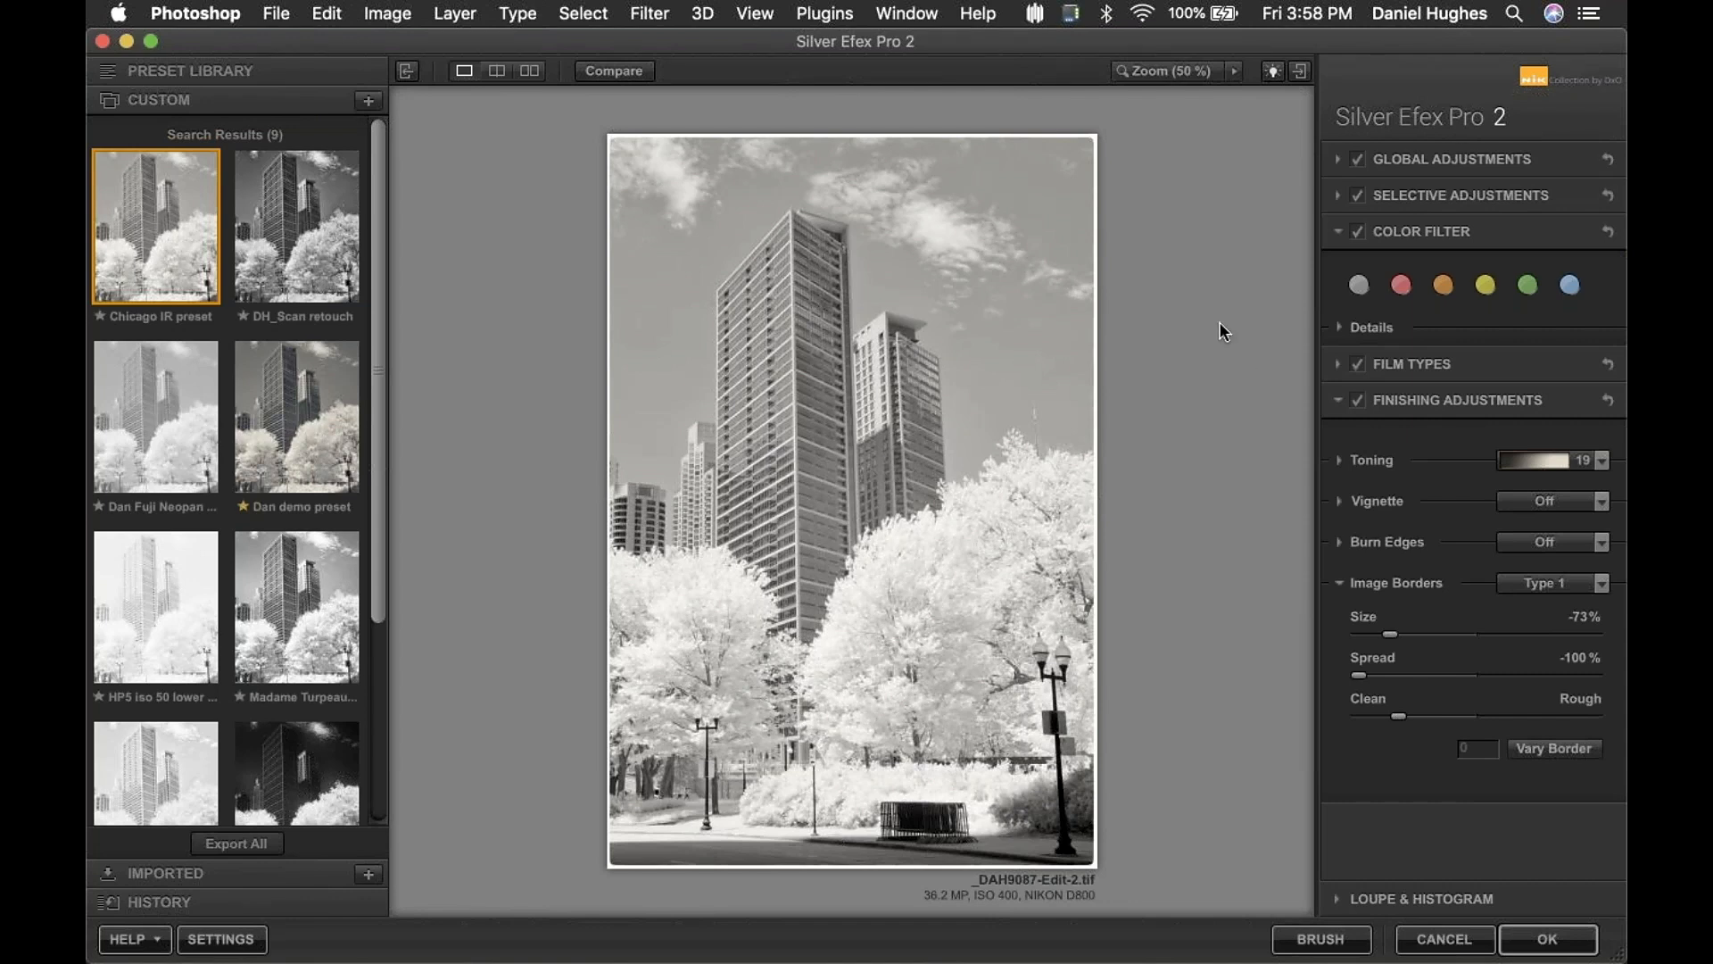
- Try the blue, yellow and orange color filters on the infrared photo and apply the red filter
{"action": "left_click", "coordinate": [1570, 286]}
{"action": "left_click", "coordinate": [1485, 285]}
{"action": "left_click", "coordinate": [1445, 286]}
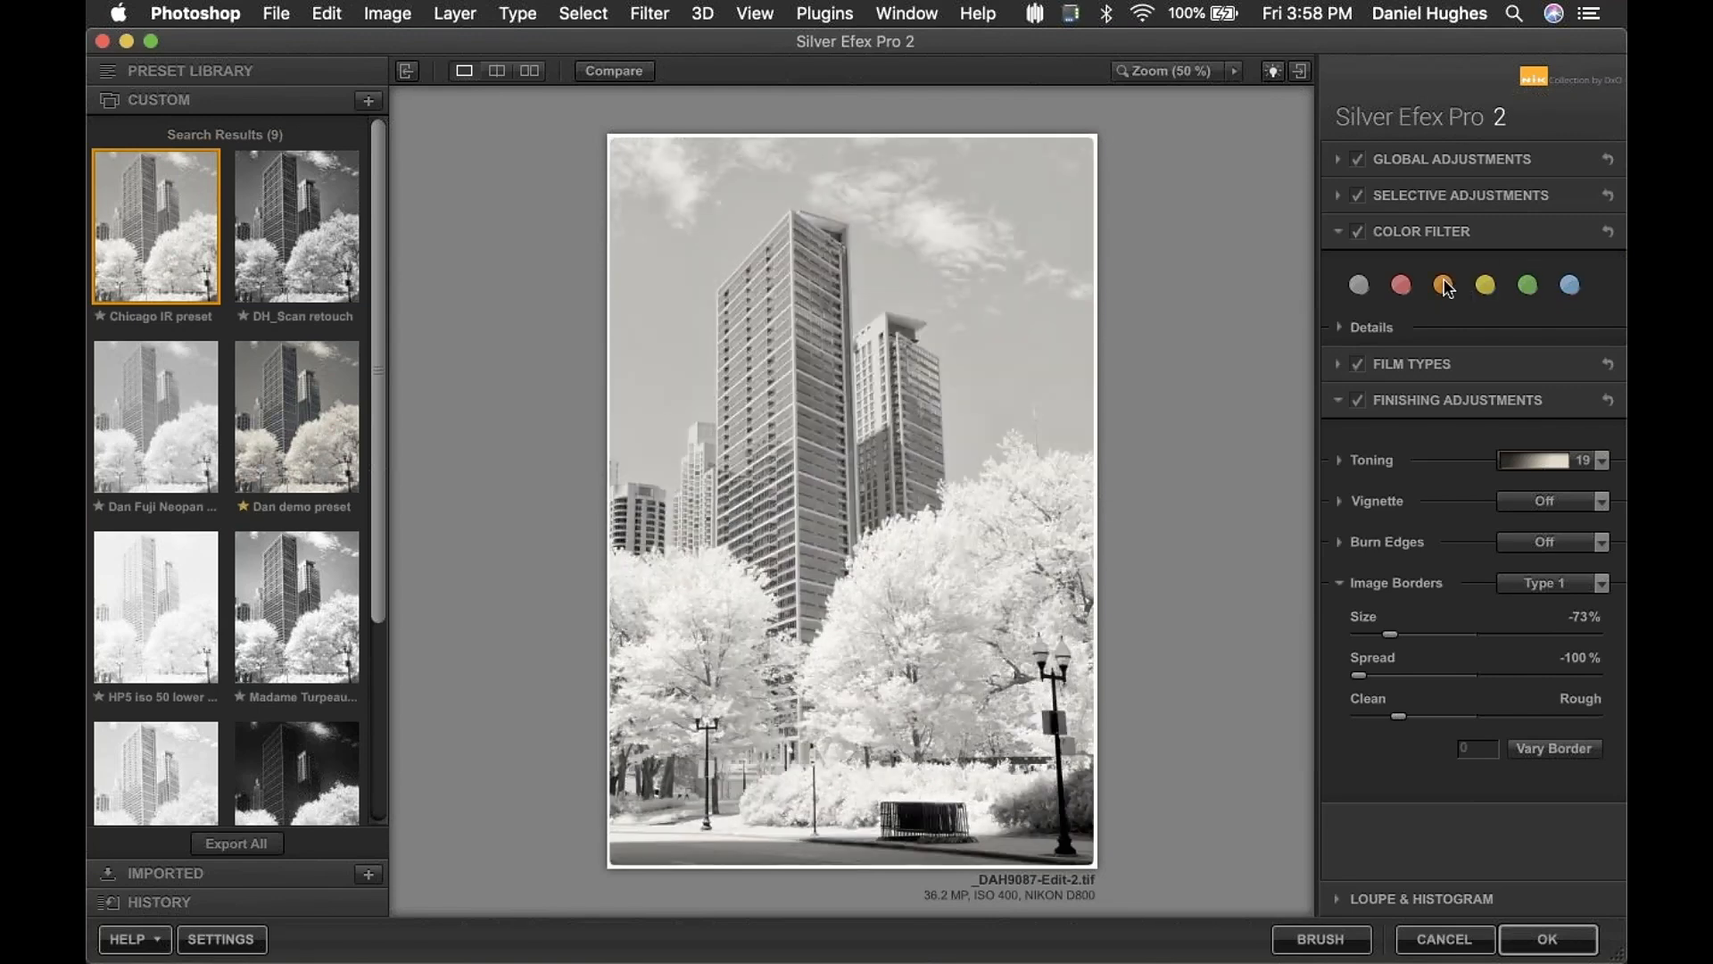
{"action": "left_click", "coordinate": [1402, 286]}
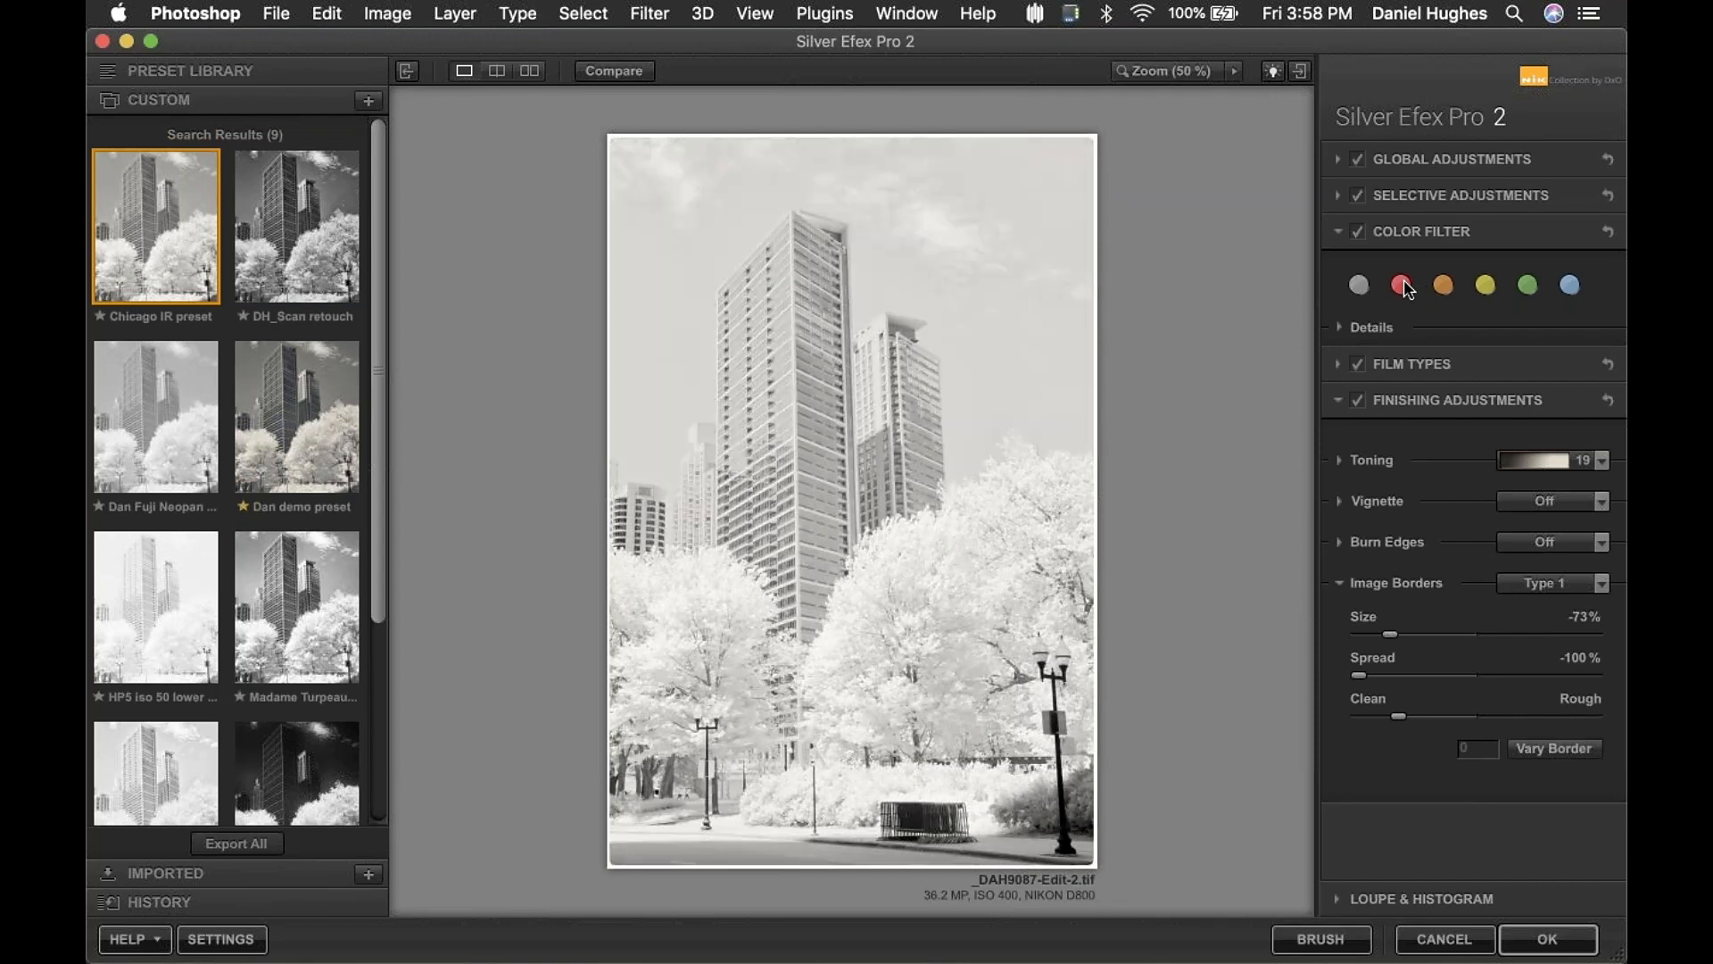
{"action": "left_click", "coordinate": [1428, 233]}
- Lower the global Brightness to -29%, try Midtones at -47% and reset the Midtones
{"action": "left_click", "coordinate": [1405, 159]}
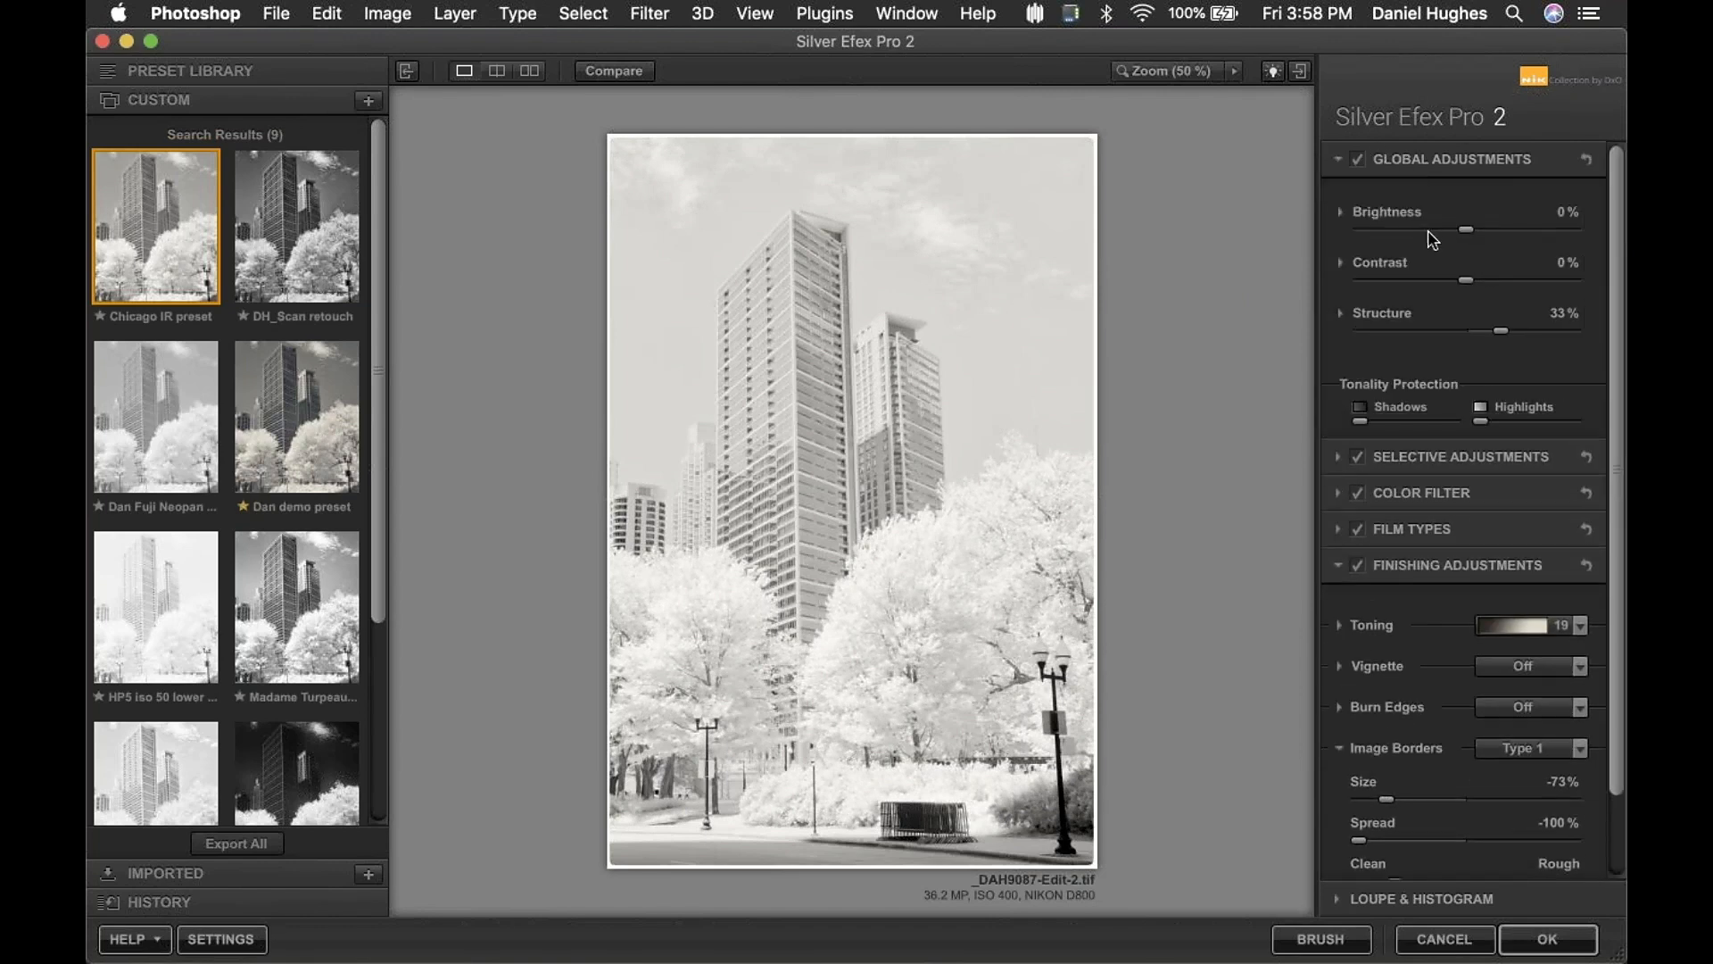
{"action": "left_click_drag", "start_coordinate": [1459, 231], "coordinate": [1439, 234]}
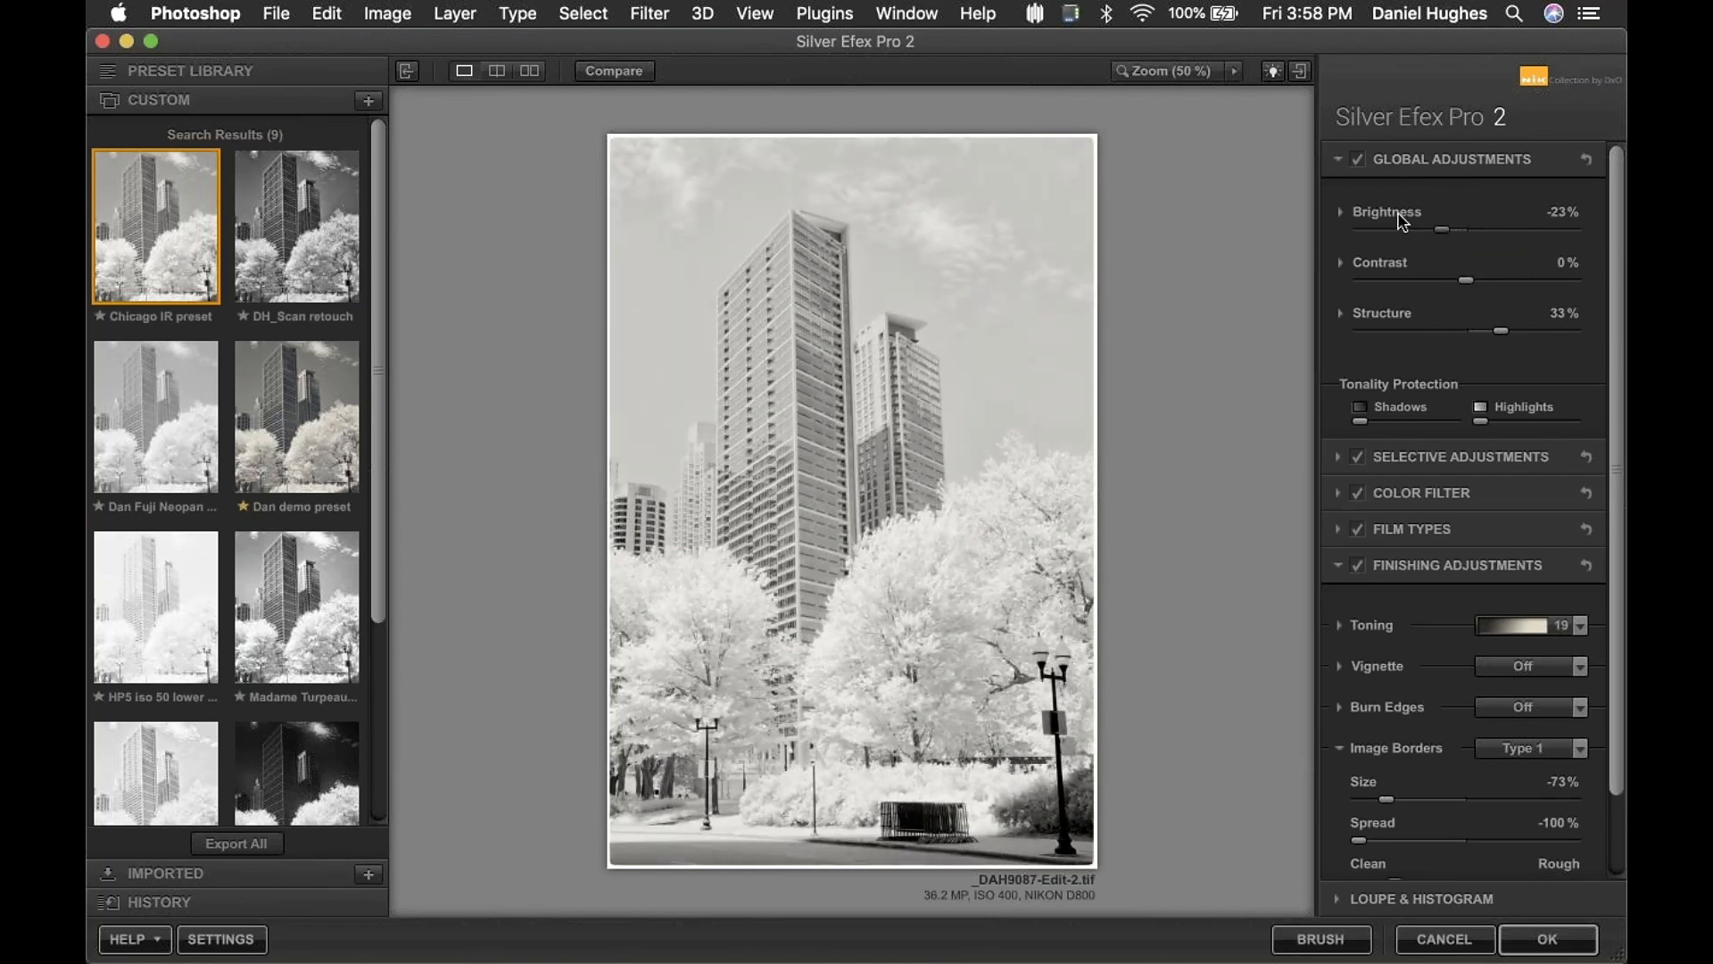
{"action": "left_click", "coordinate": [1405, 214]}
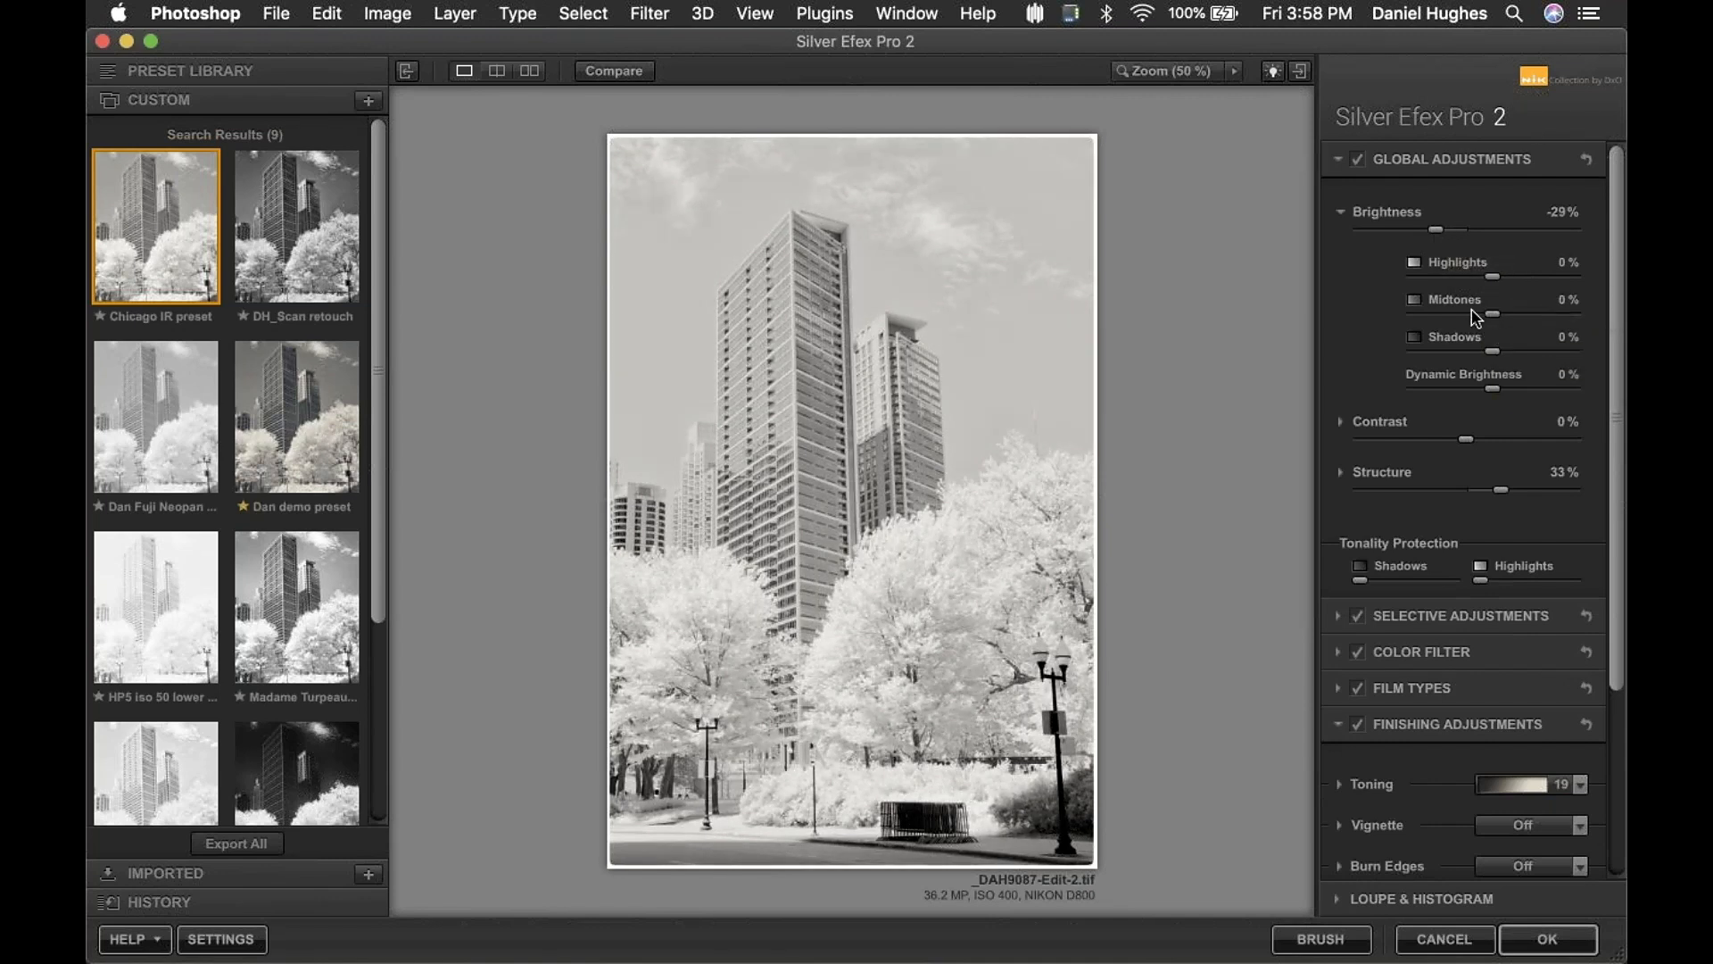
{"action": "left_click_drag", "start_coordinate": [1492, 315], "coordinate": [1457, 329]}
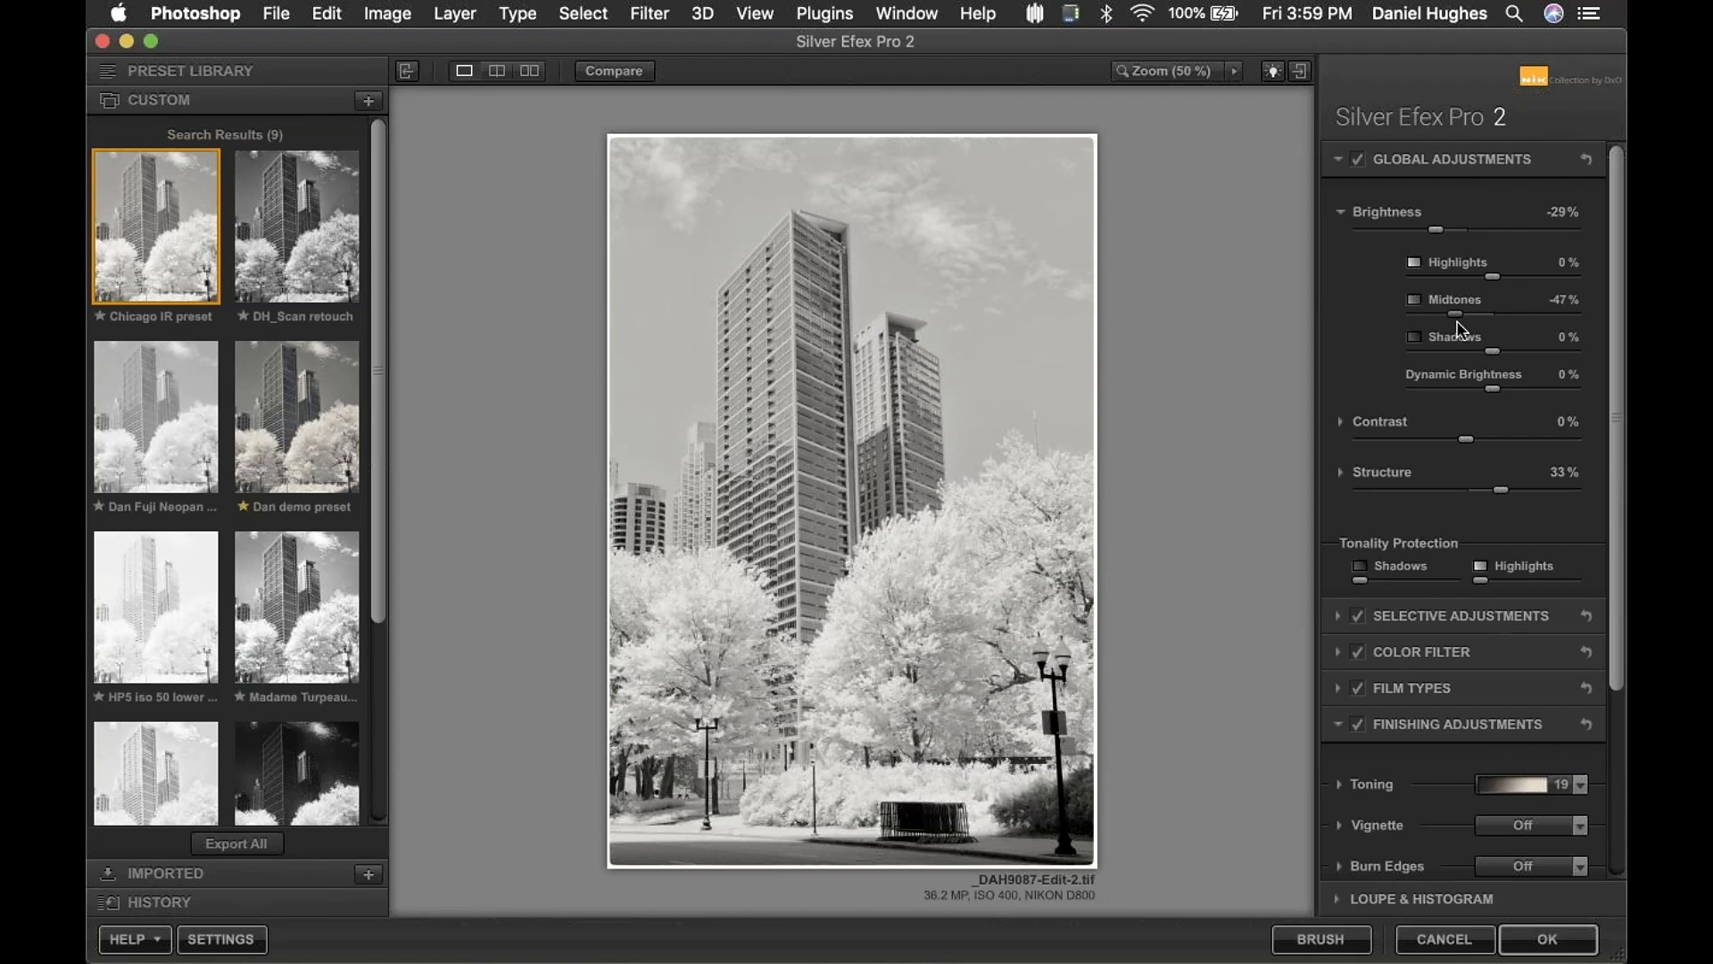
{"action": "double_click", "coordinate": [1455, 314]}
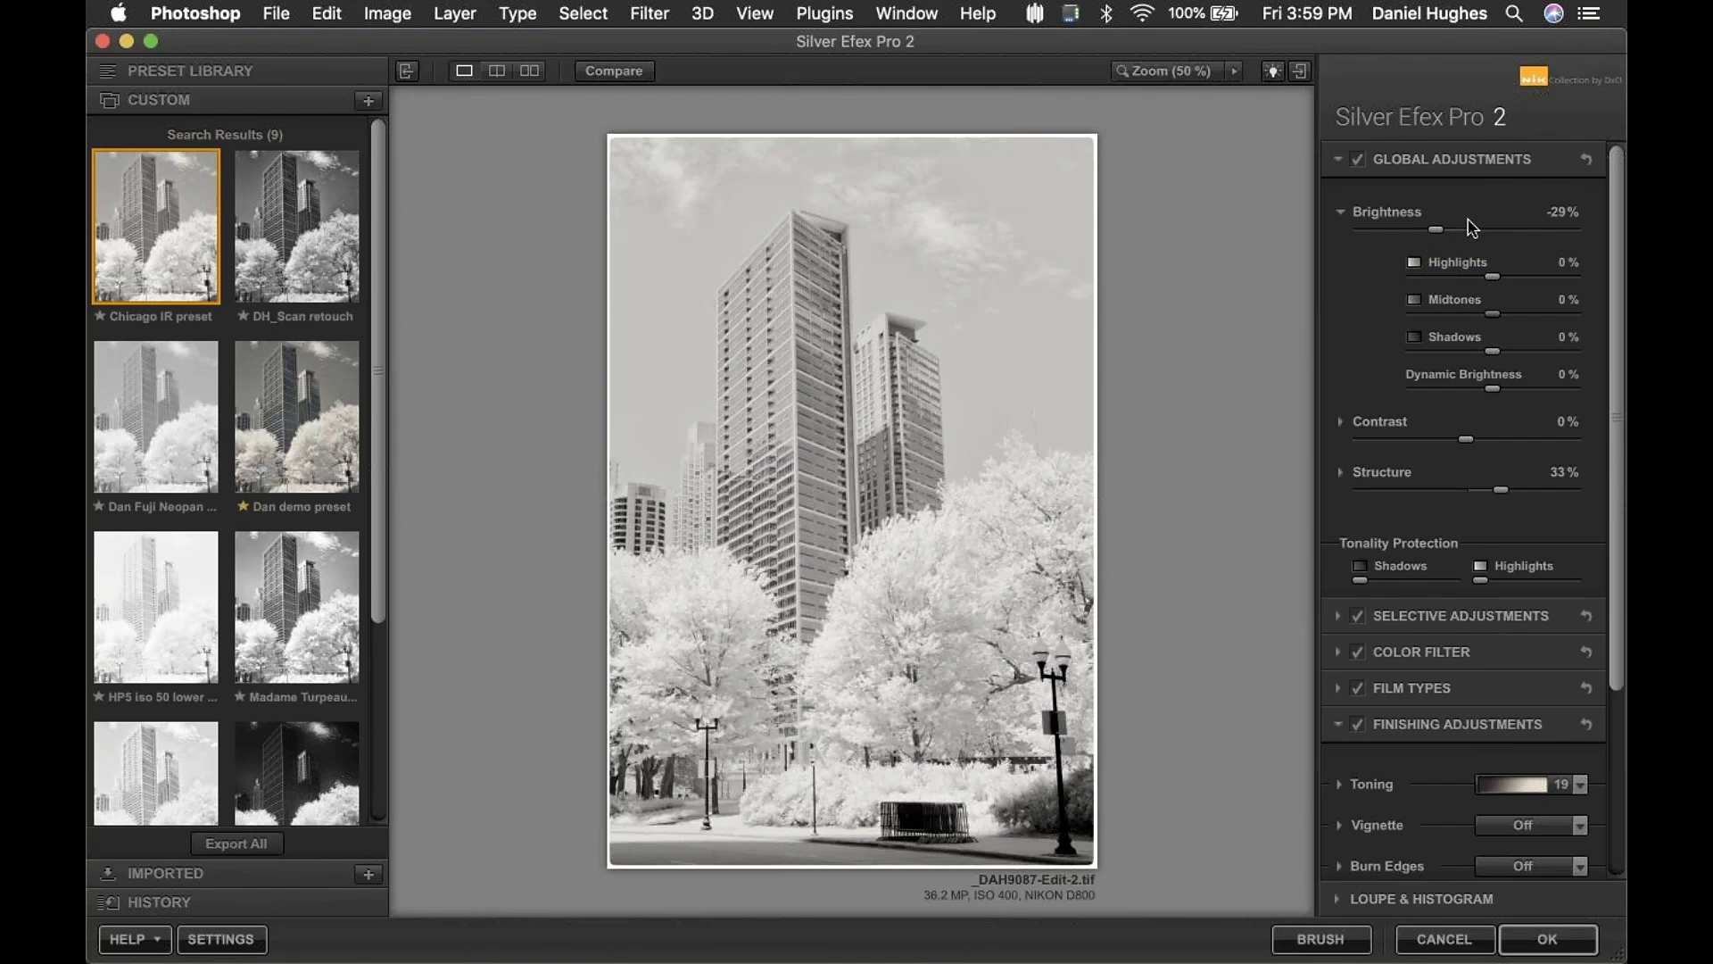
- Try Brightness at 51% with Dynamic Brightness at -100%, and reset both to 0%
{"action": "left_click_drag", "start_coordinate": [1440, 232], "coordinate": [1522, 240]}
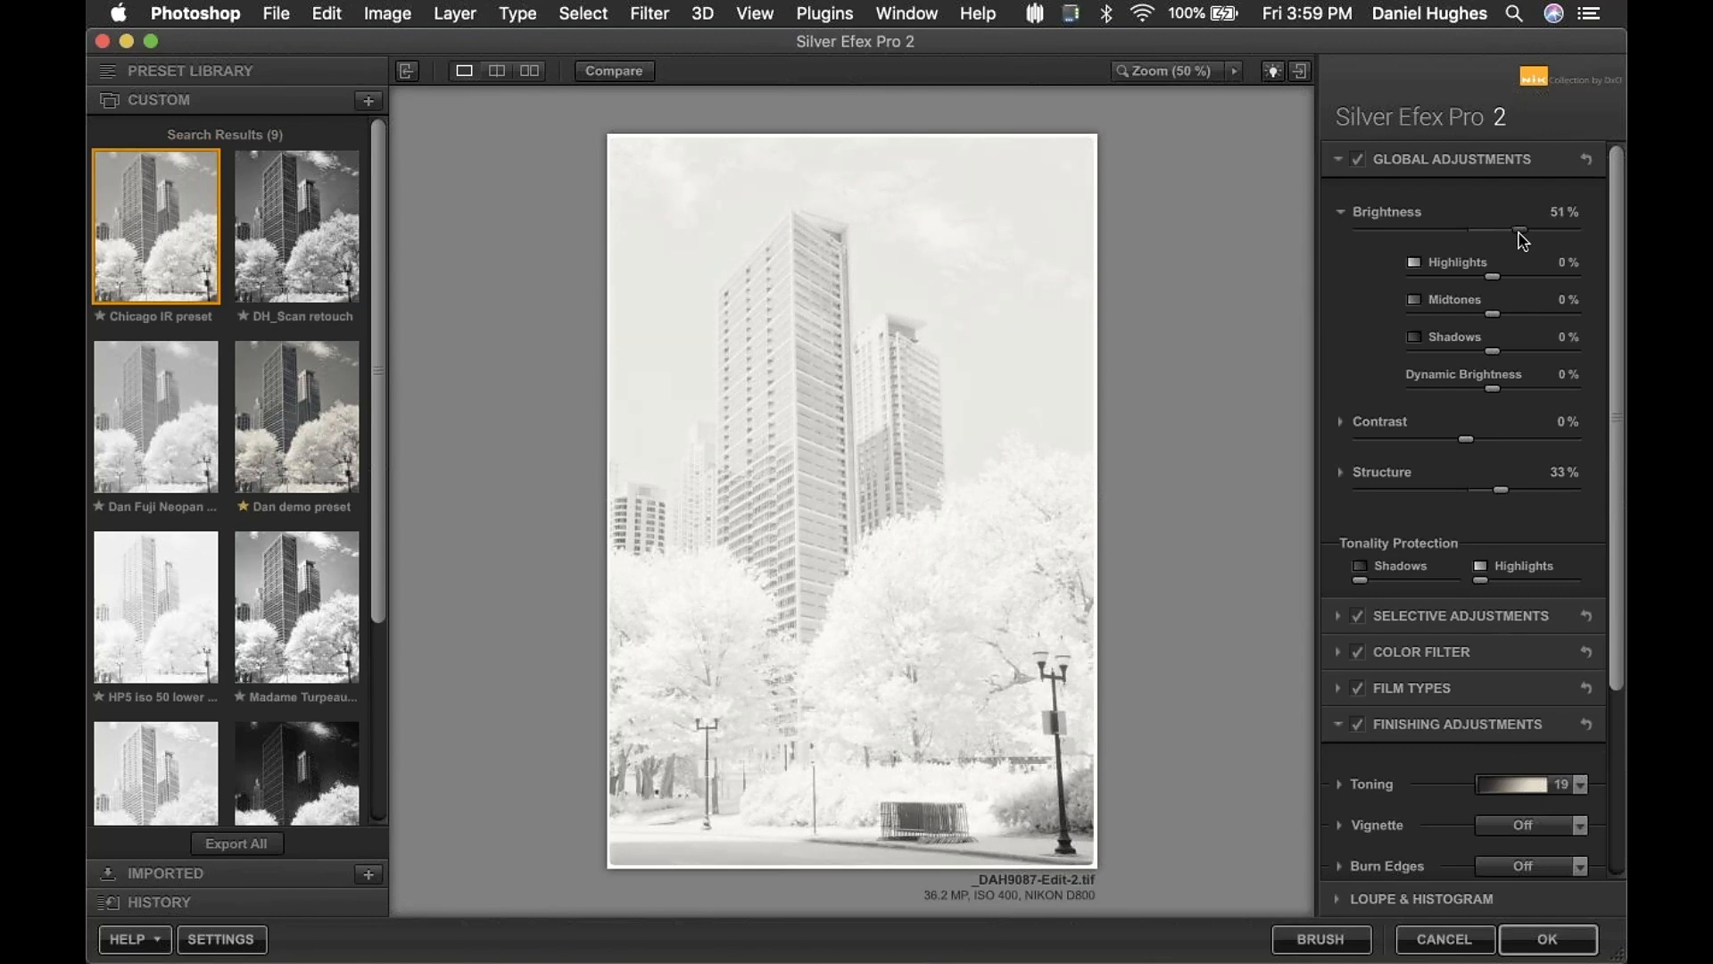
{"action": "left_click_drag", "start_coordinate": [1493, 390], "coordinate": [1392, 394]}
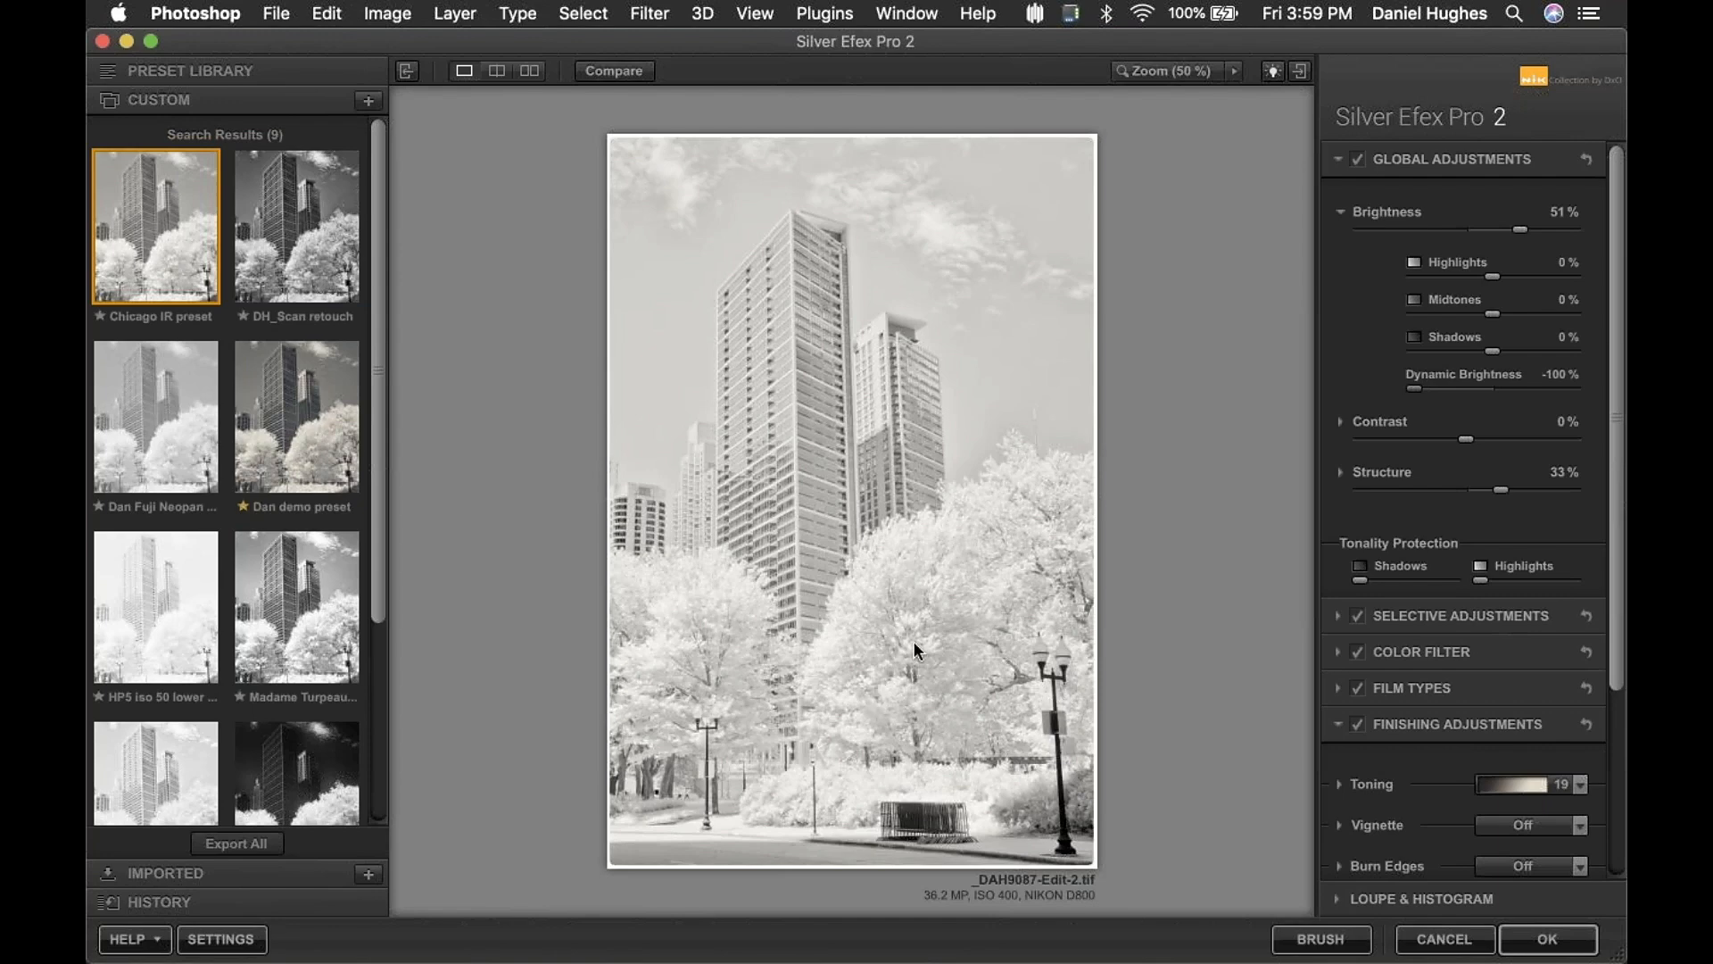
{"action": "double_click", "coordinate": [1412, 390]}
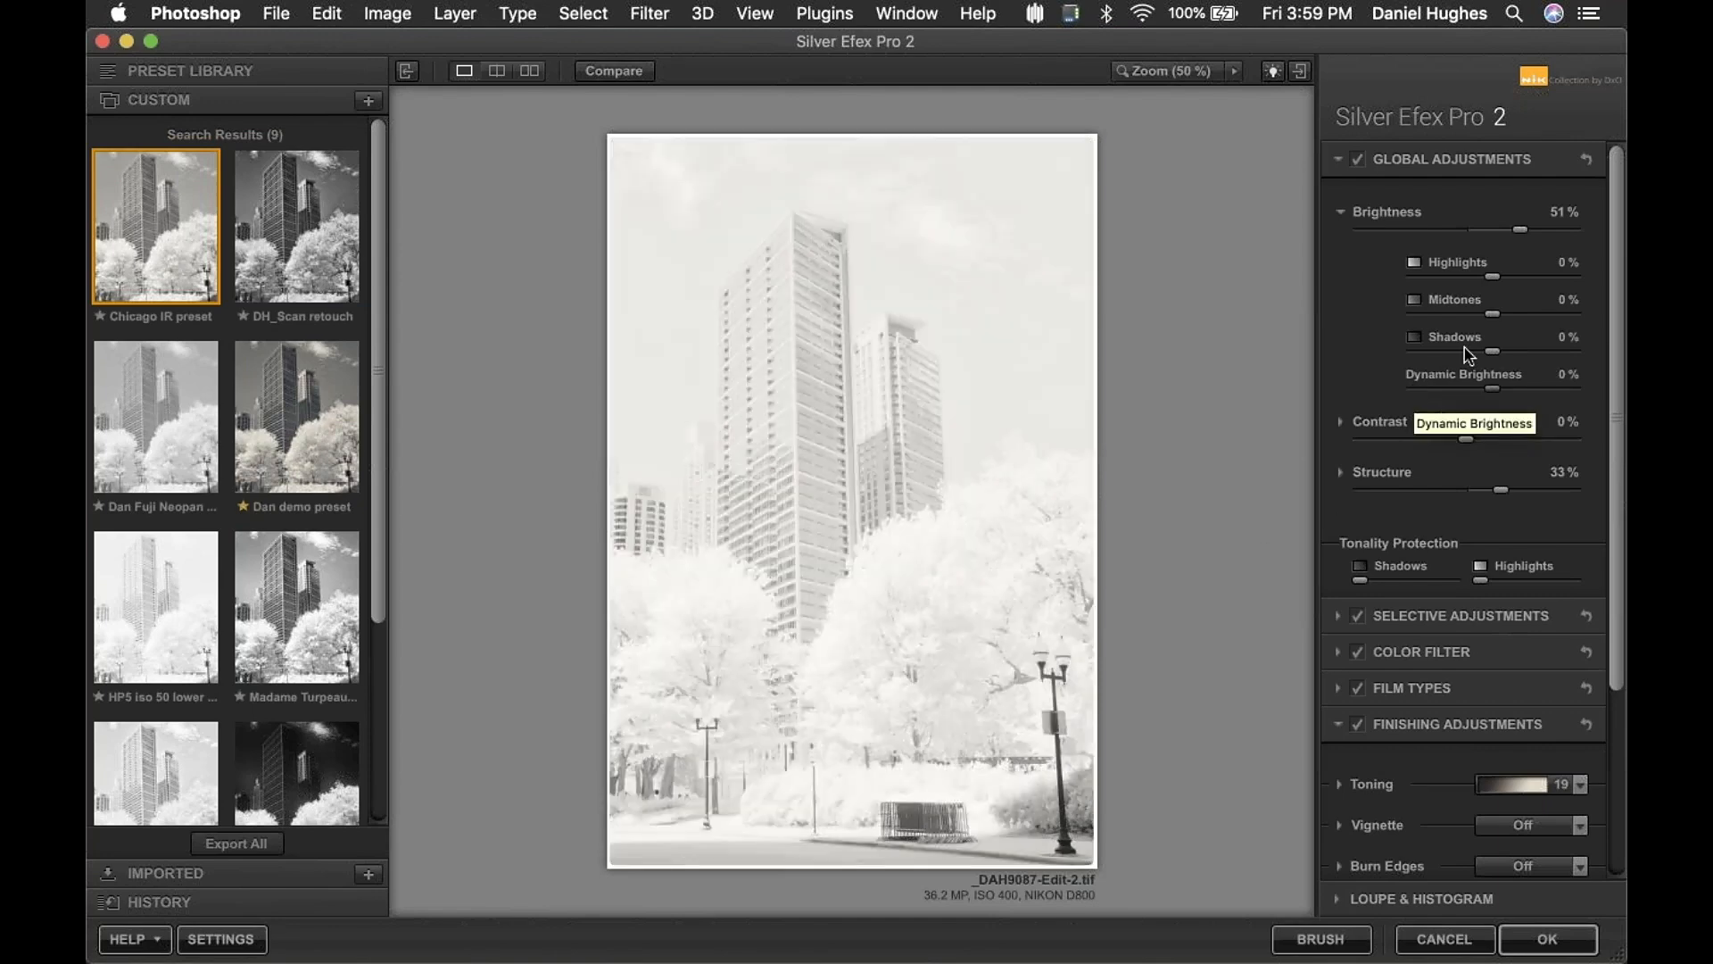
{"action": "double_click", "coordinate": [1527, 233]}
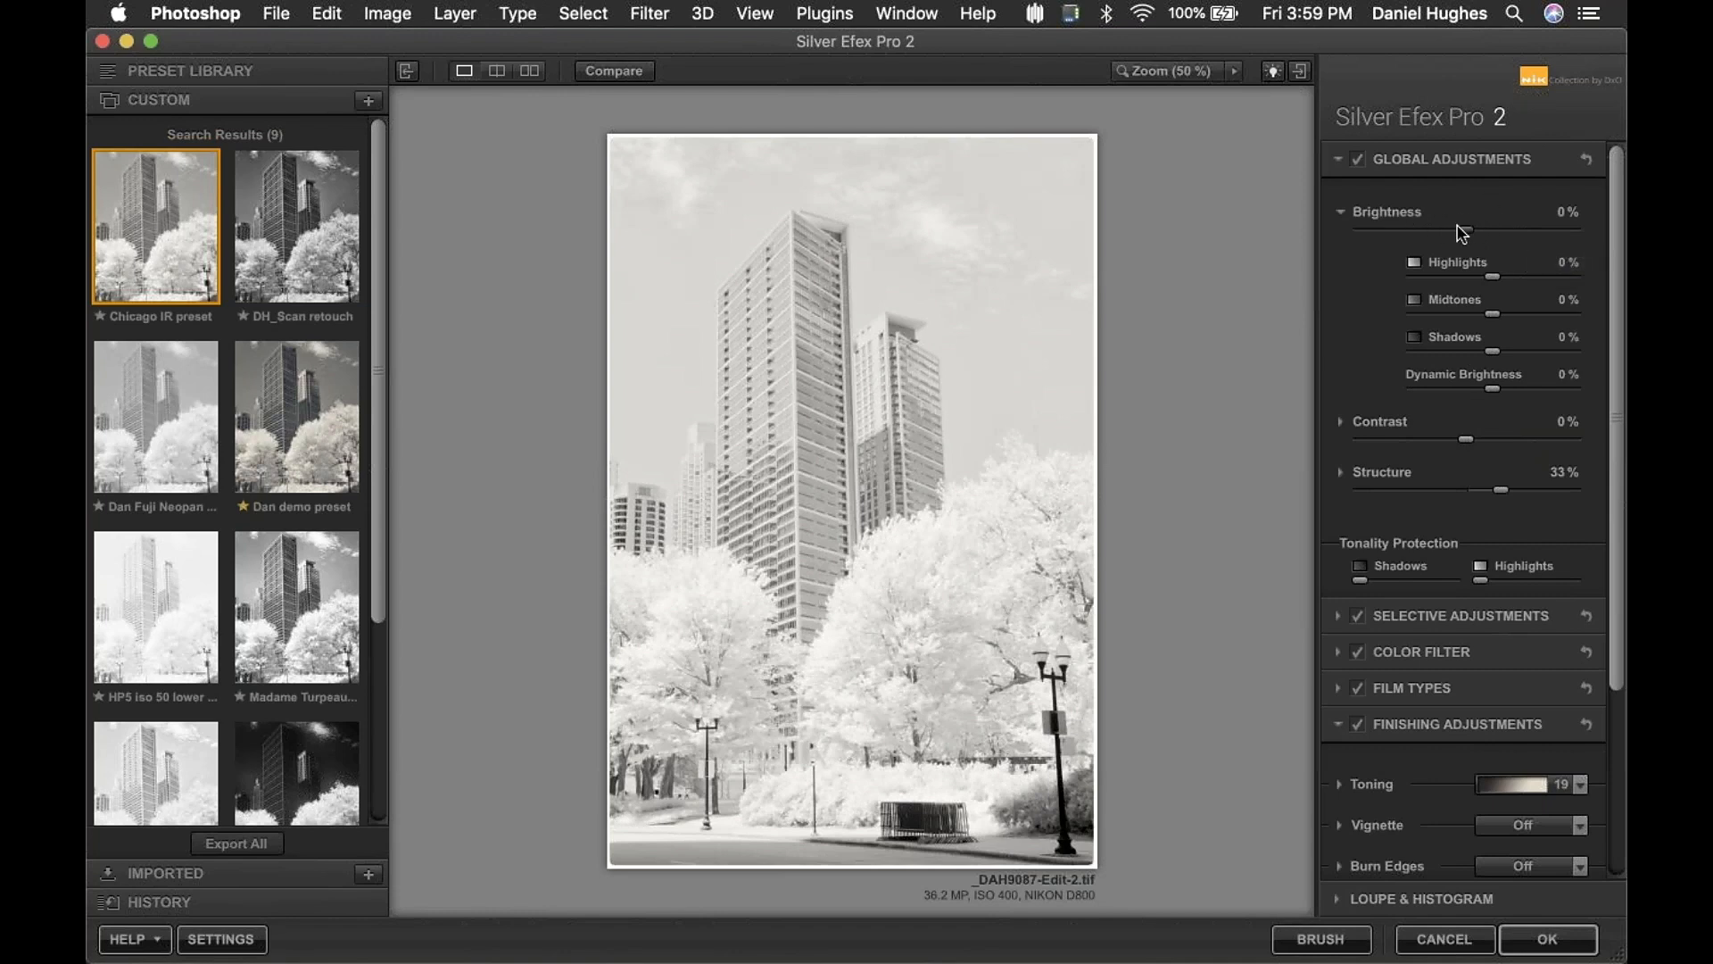
{"action": "left_click", "coordinate": [1386, 216]}
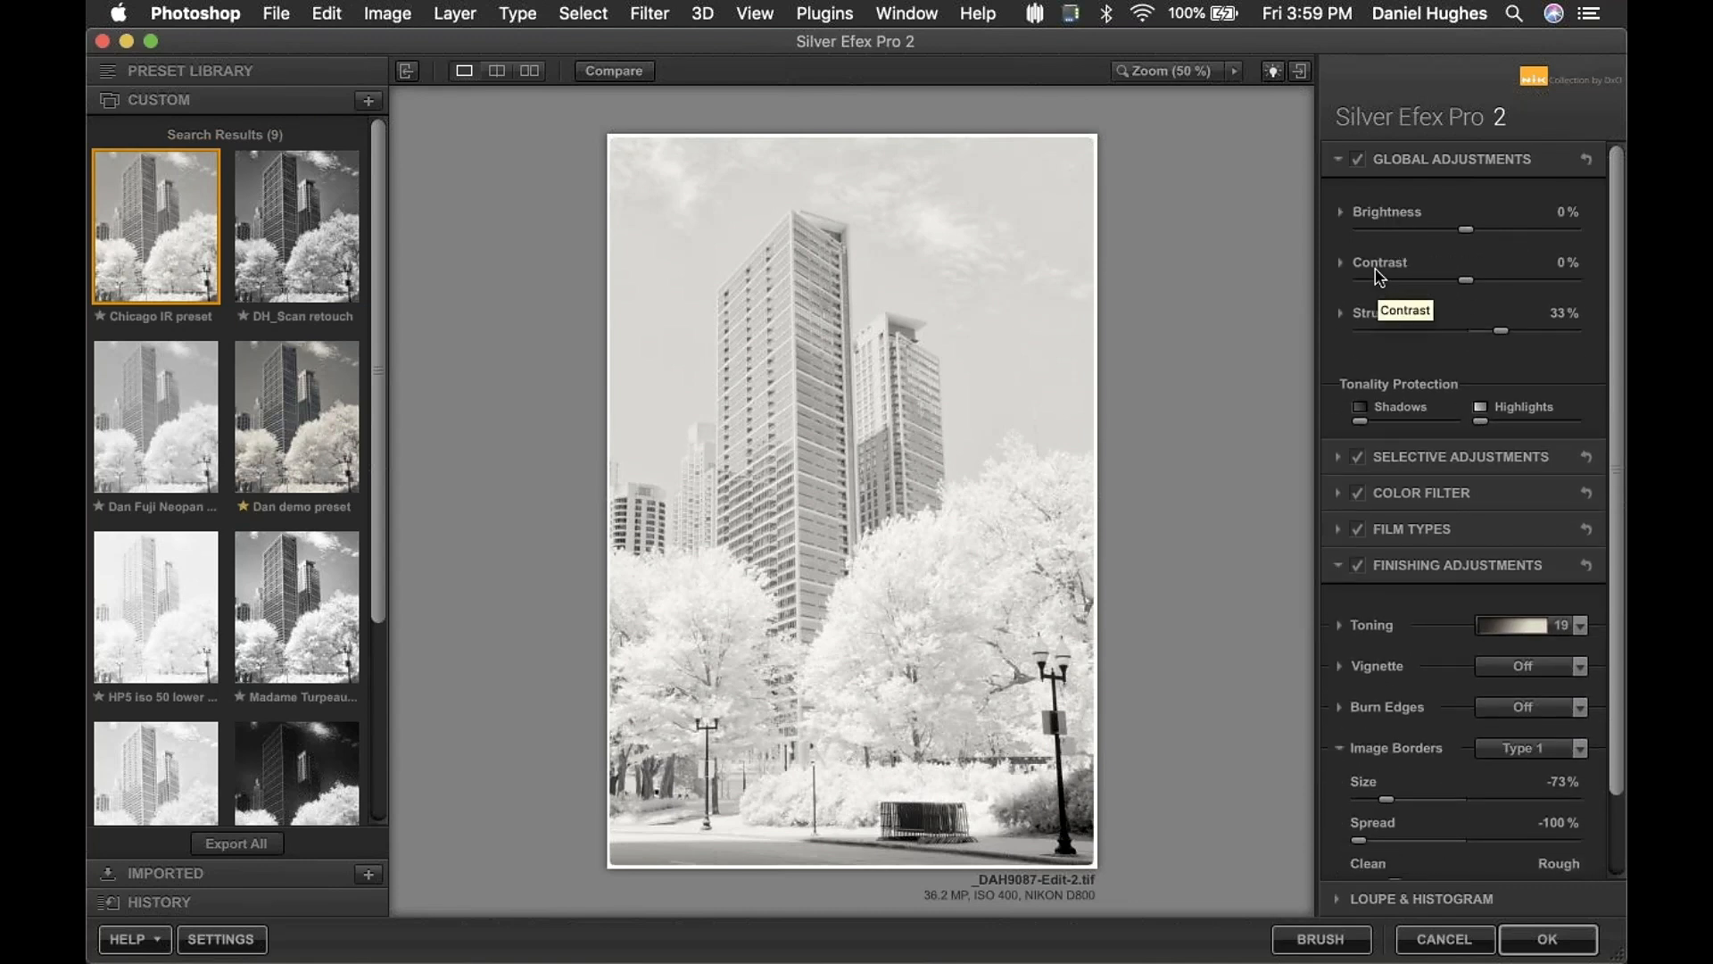
- Set the global Brightness to -25% and Dynamic Brightness to -100%
{"action": "left_click", "coordinate": [1378, 269]}
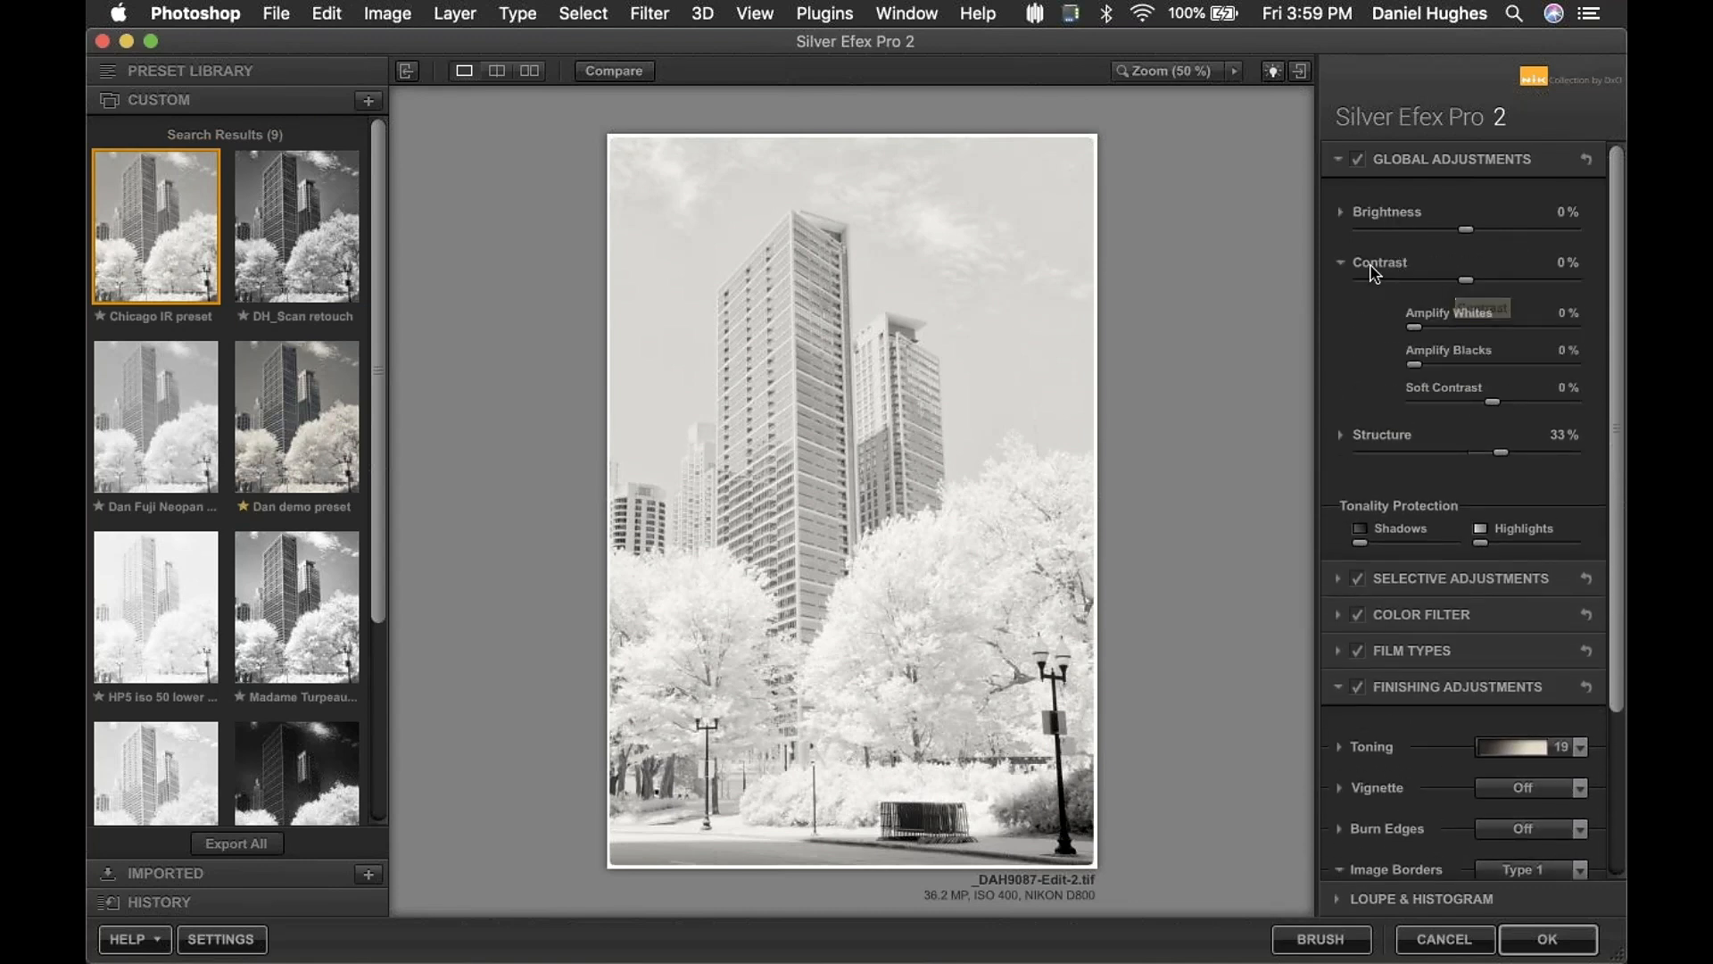
{"action": "left_click", "coordinate": [1375, 267]}
{"action": "left_click", "coordinate": [1383, 214]}
{"action": "left_click_drag", "start_coordinate": [1468, 232], "coordinate": [1448, 234]}
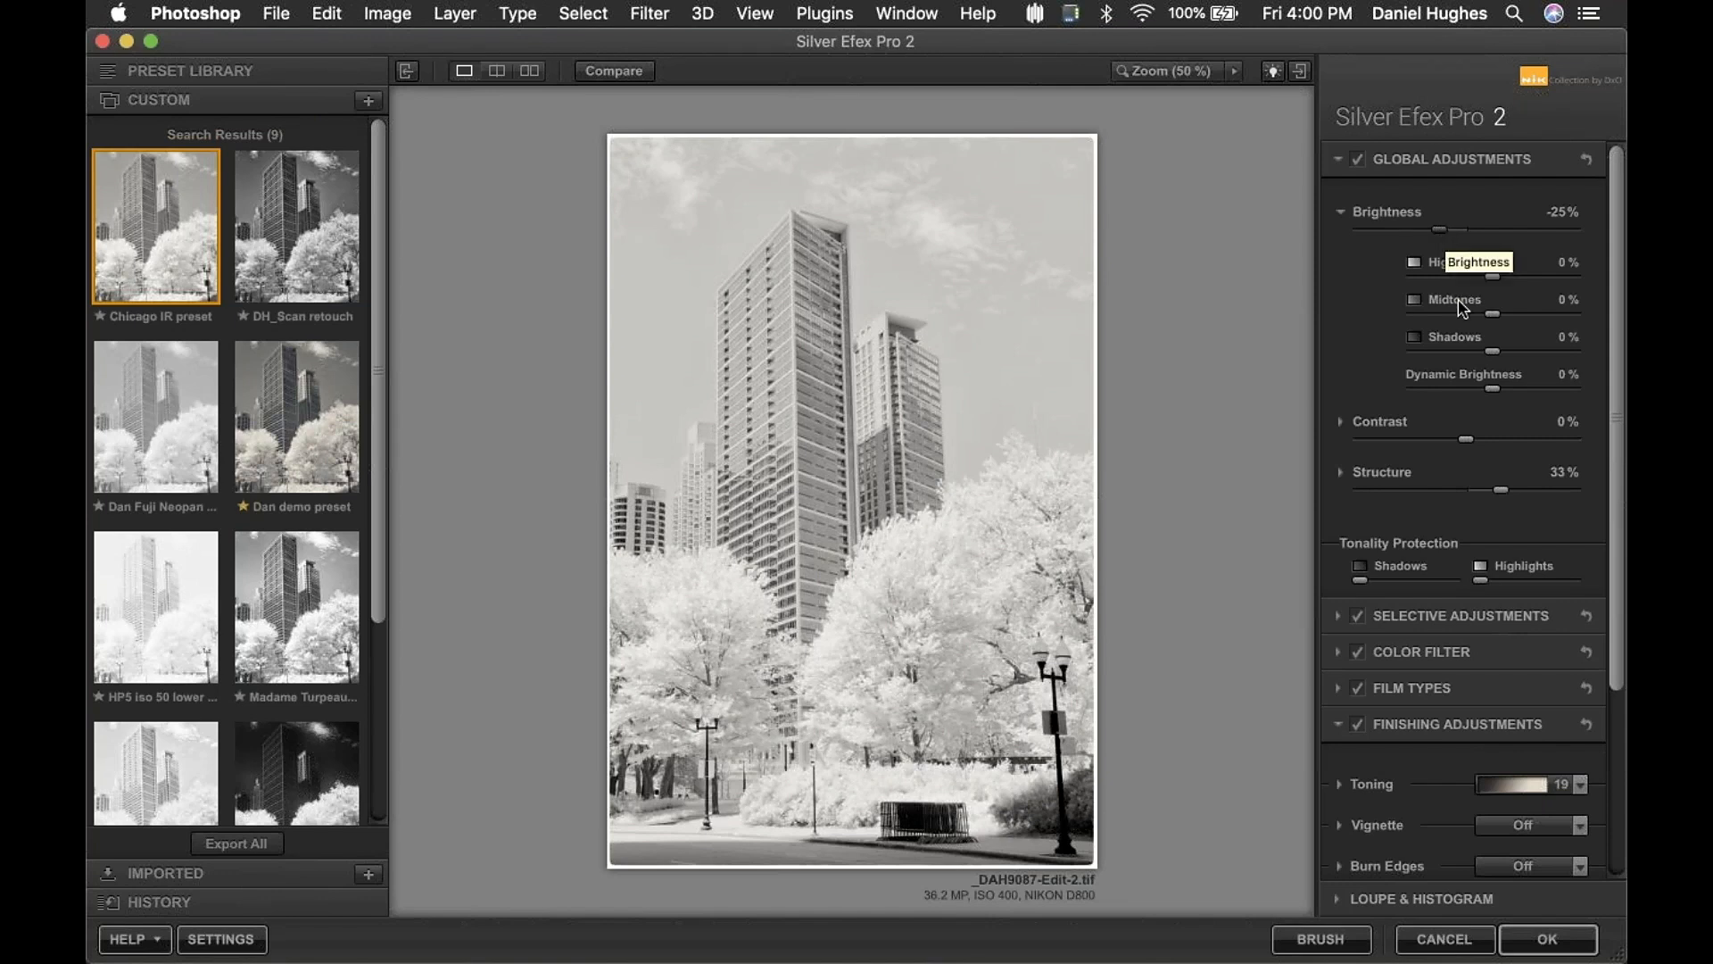
{"action": "left_click_drag", "start_coordinate": [1505, 395], "coordinate": [1403, 385]}
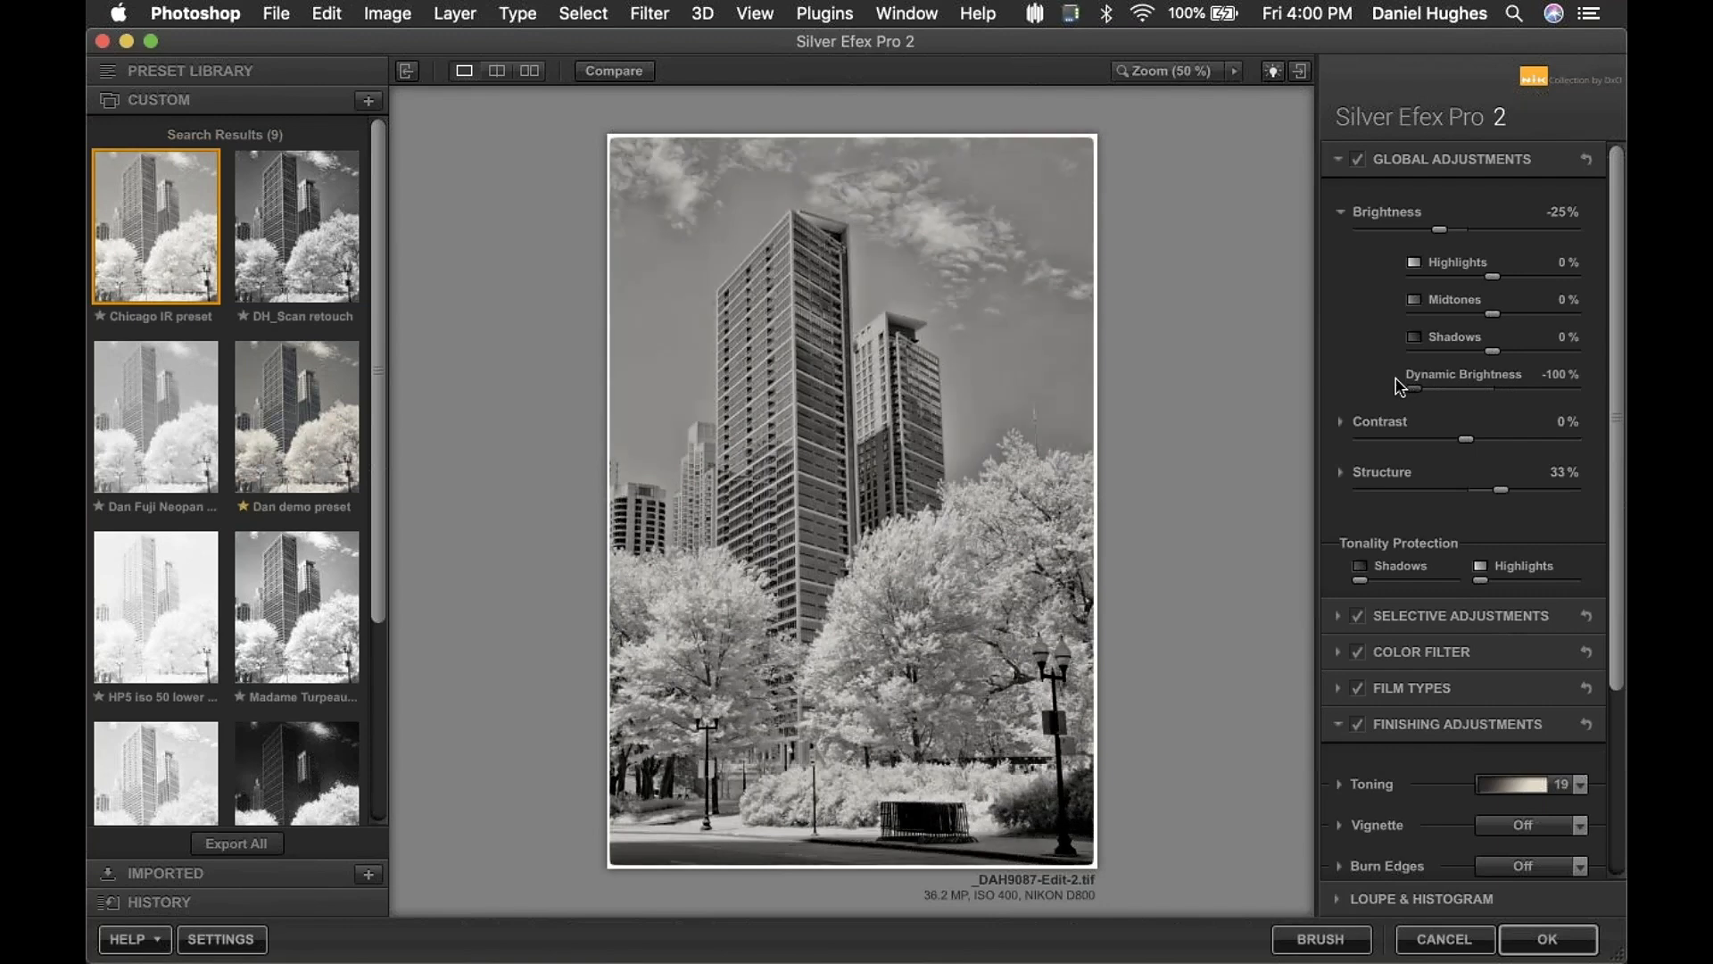
- Test Brightness at -100% with Highlights at 30% and Midtones at 22%, and reset all three to 0%
{"action": "left_click_drag", "start_coordinate": [1439, 231], "coordinate": [1333, 223]}
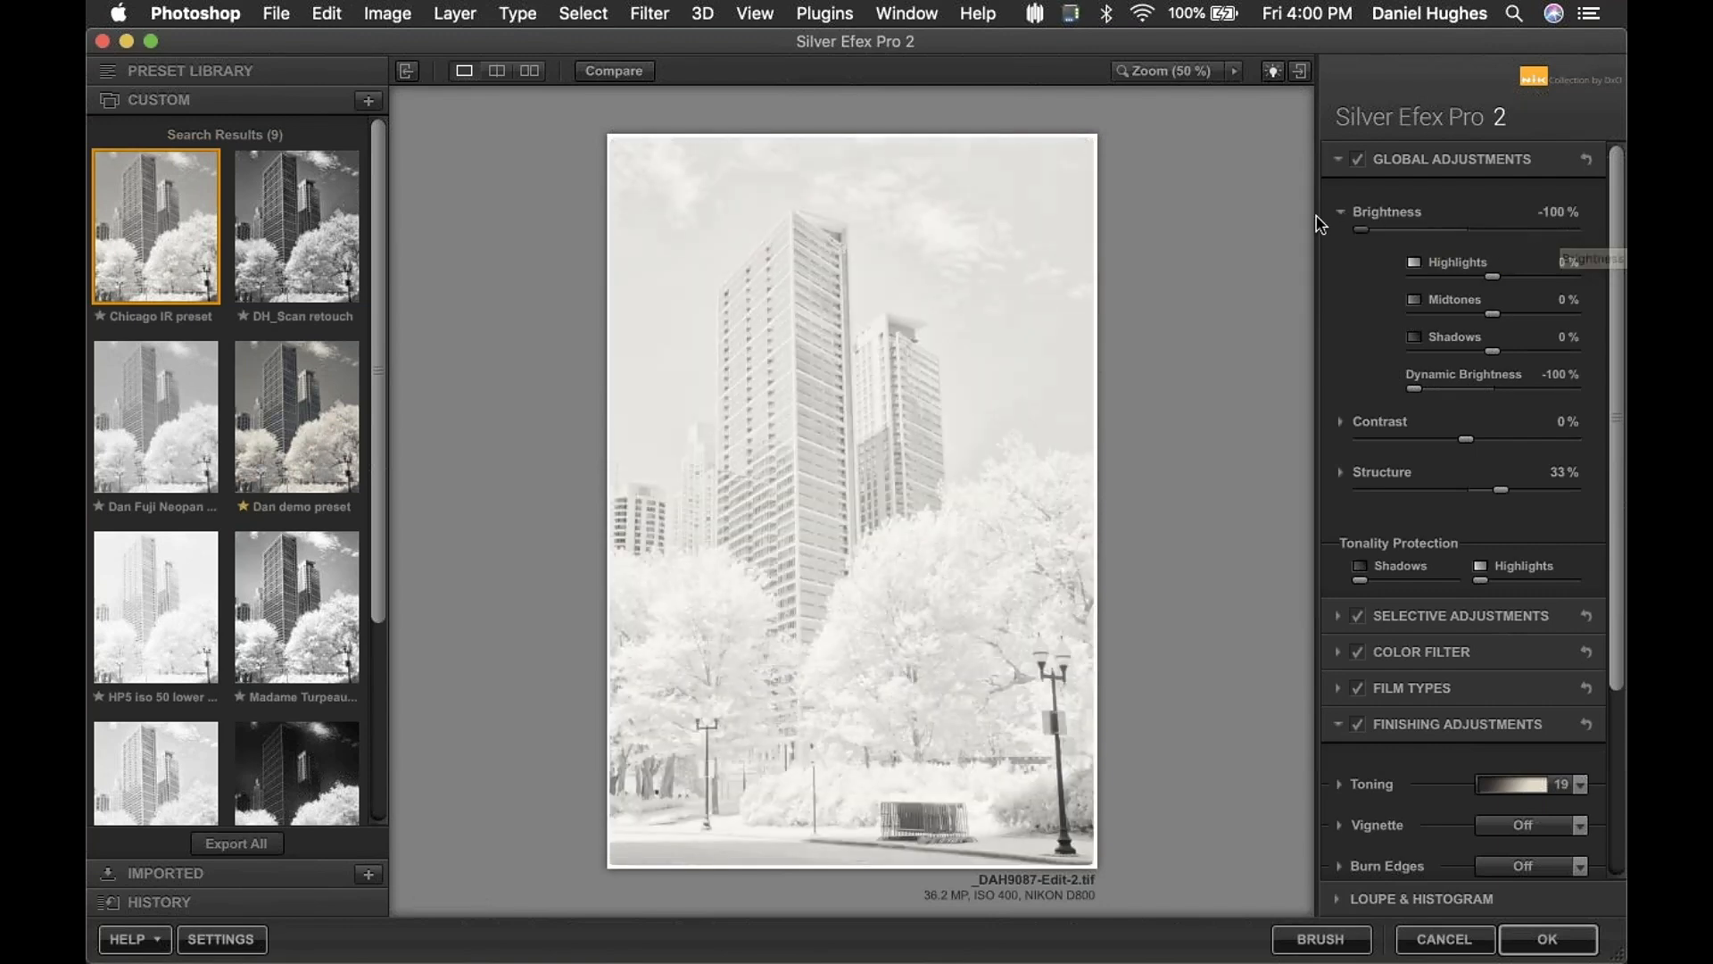
{"action": "mouse_move", "coordinate": [1413, 393]}
{"action": "left_mouse_down"}
{"action": "mouse_move", "coordinate": [1597, 402]}
{"action": "mouse_move", "coordinate": [1409, 391]}
{"action": "left_mouse_up"}
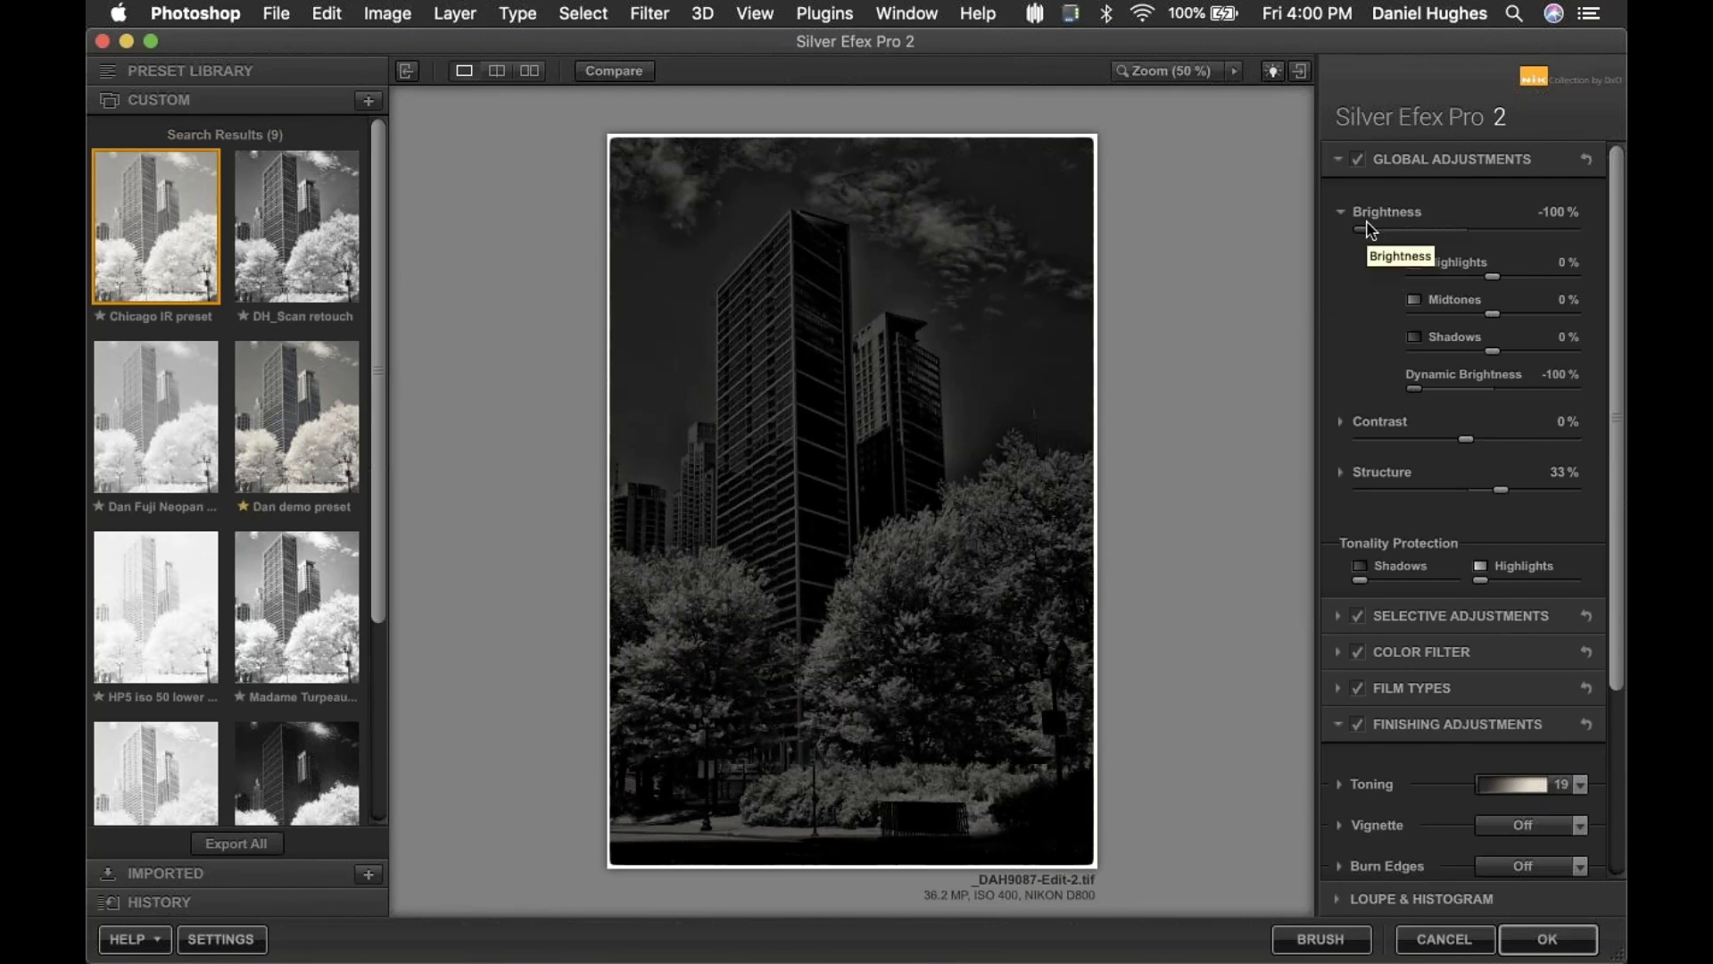
{"action": "left_click_drag", "start_coordinate": [1366, 229], "coordinate": [1328, 225]}
{"action": "left_click_drag", "start_coordinate": [1488, 277], "coordinate": [1585, 285]}
{"action": "left_click_drag", "start_coordinate": [1495, 317], "coordinate": [1518, 286]}
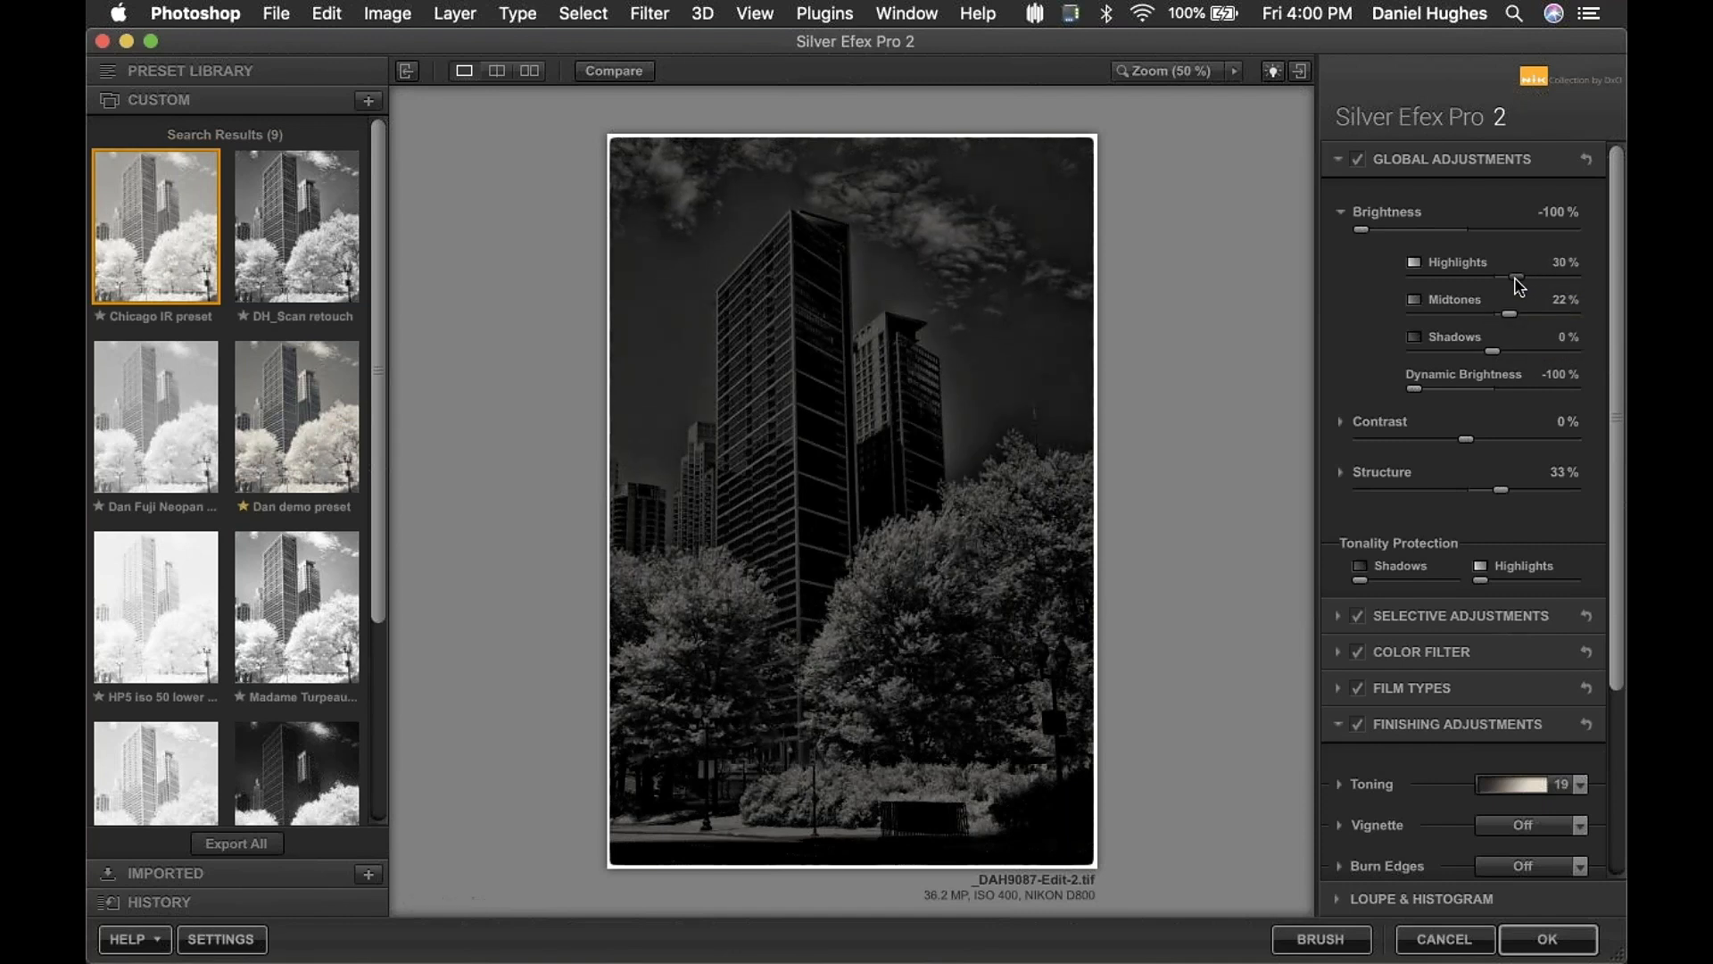
{"action": "double_click", "coordinate": [1510, 315]}
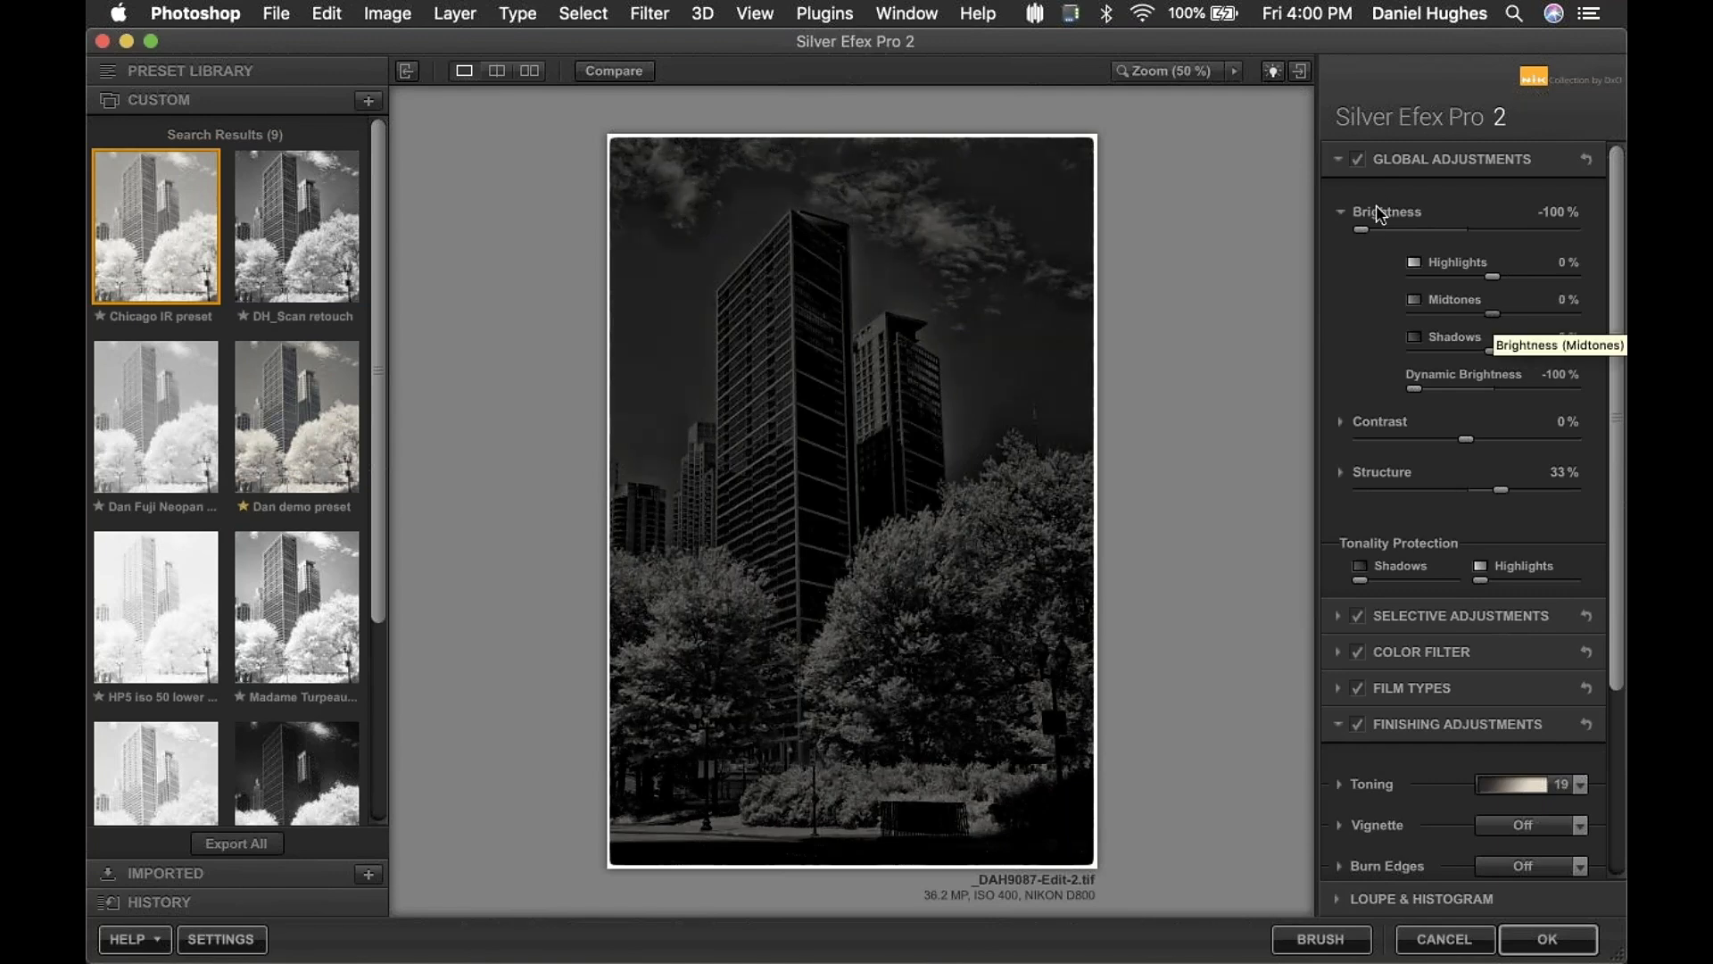
{"action": "double_click", "coordinate": [1365, 230]}
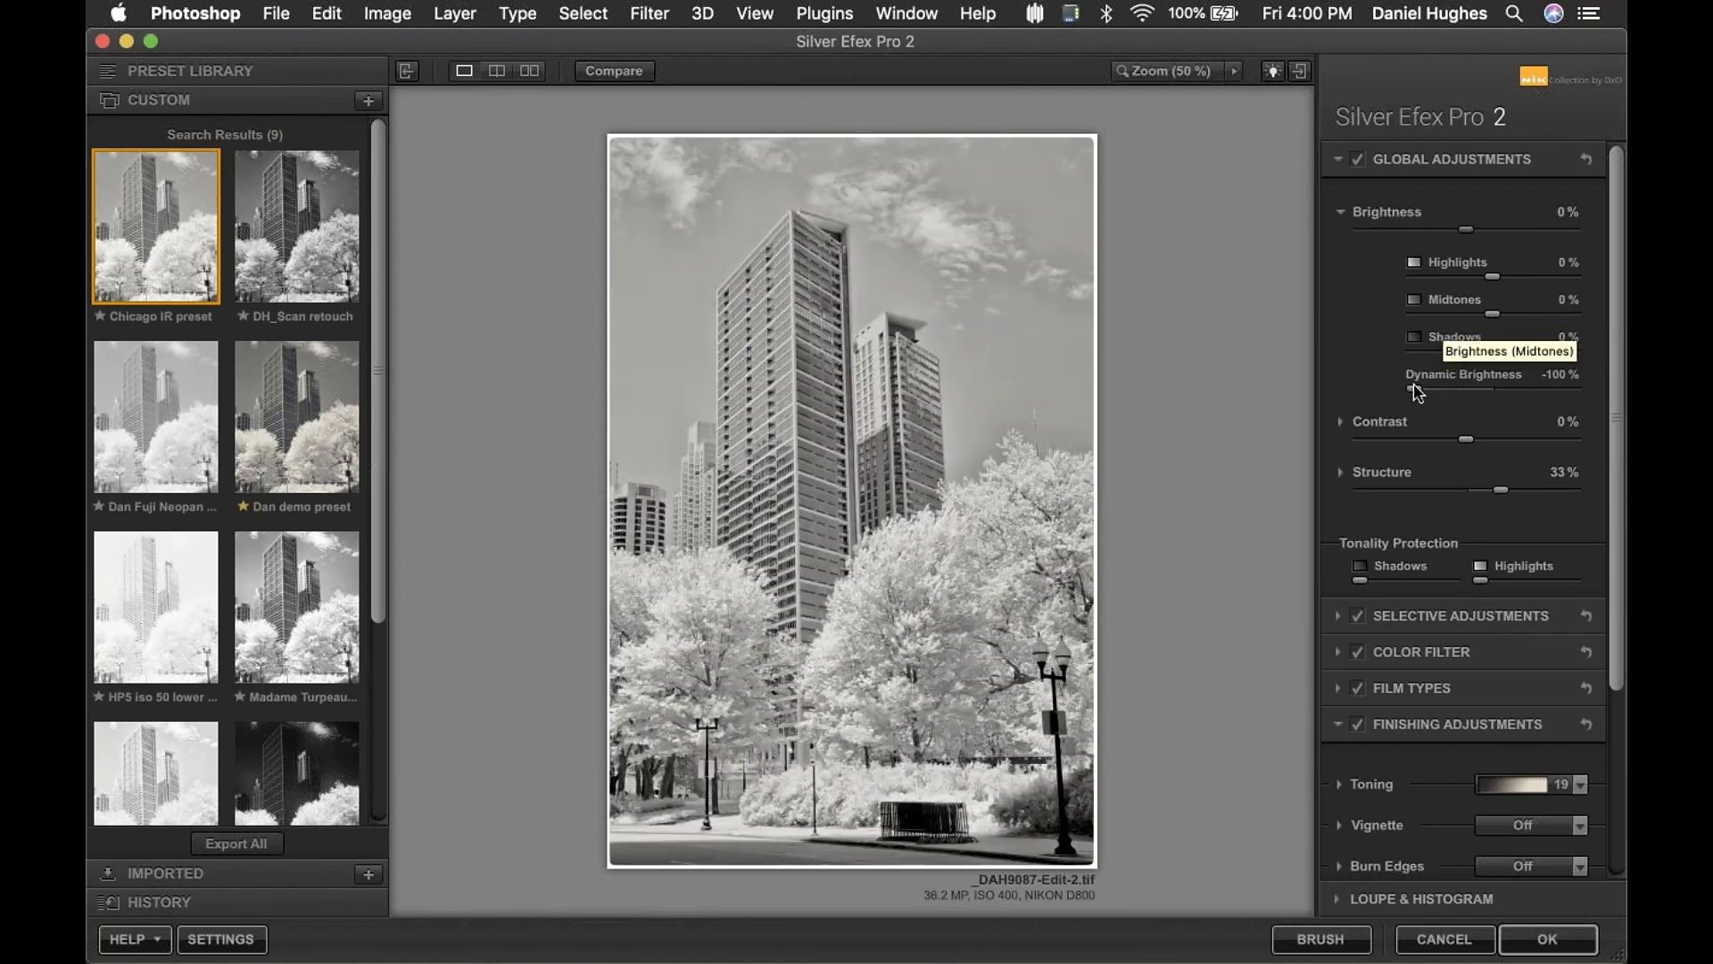
- Place a selective control point on the tall tower, move it onto the large tree's foliage and adjust its radius
{"action": "left_click", "coordinate": [1411, 159]}
{"action": "left_click", "coordinate": [1413, 199]}
{"action": "left_click", "coordinate": [1413, 247]}
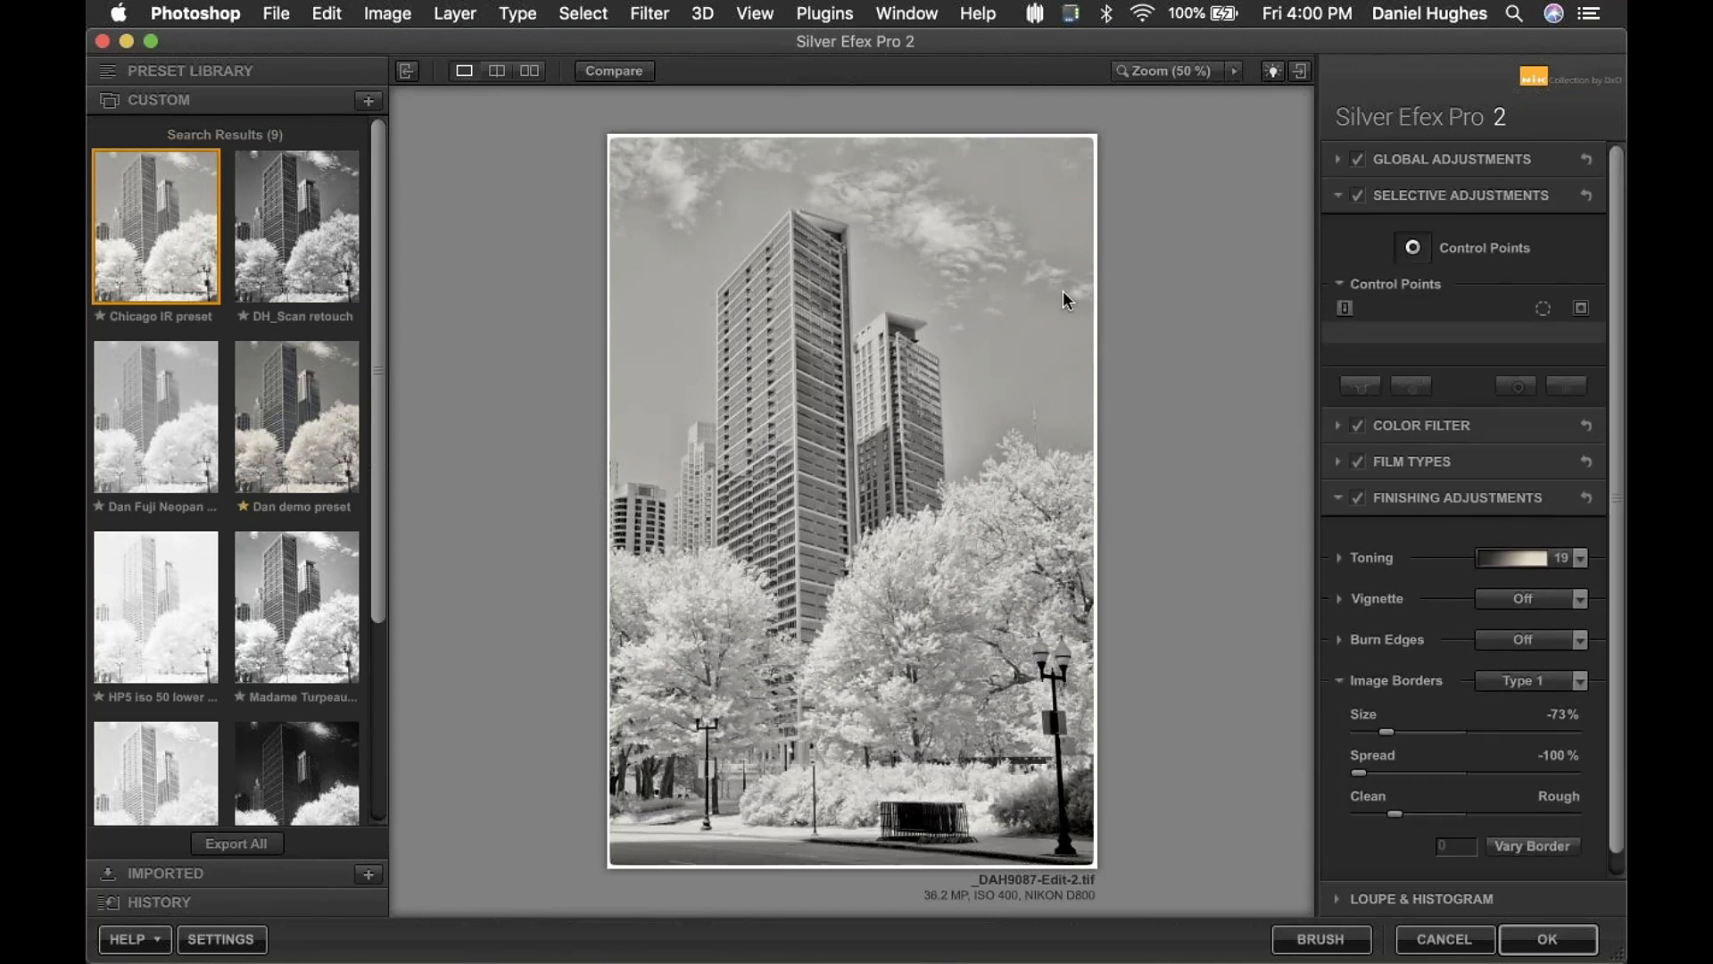
{"action": "left_click", "coordinate": [816, 421]}
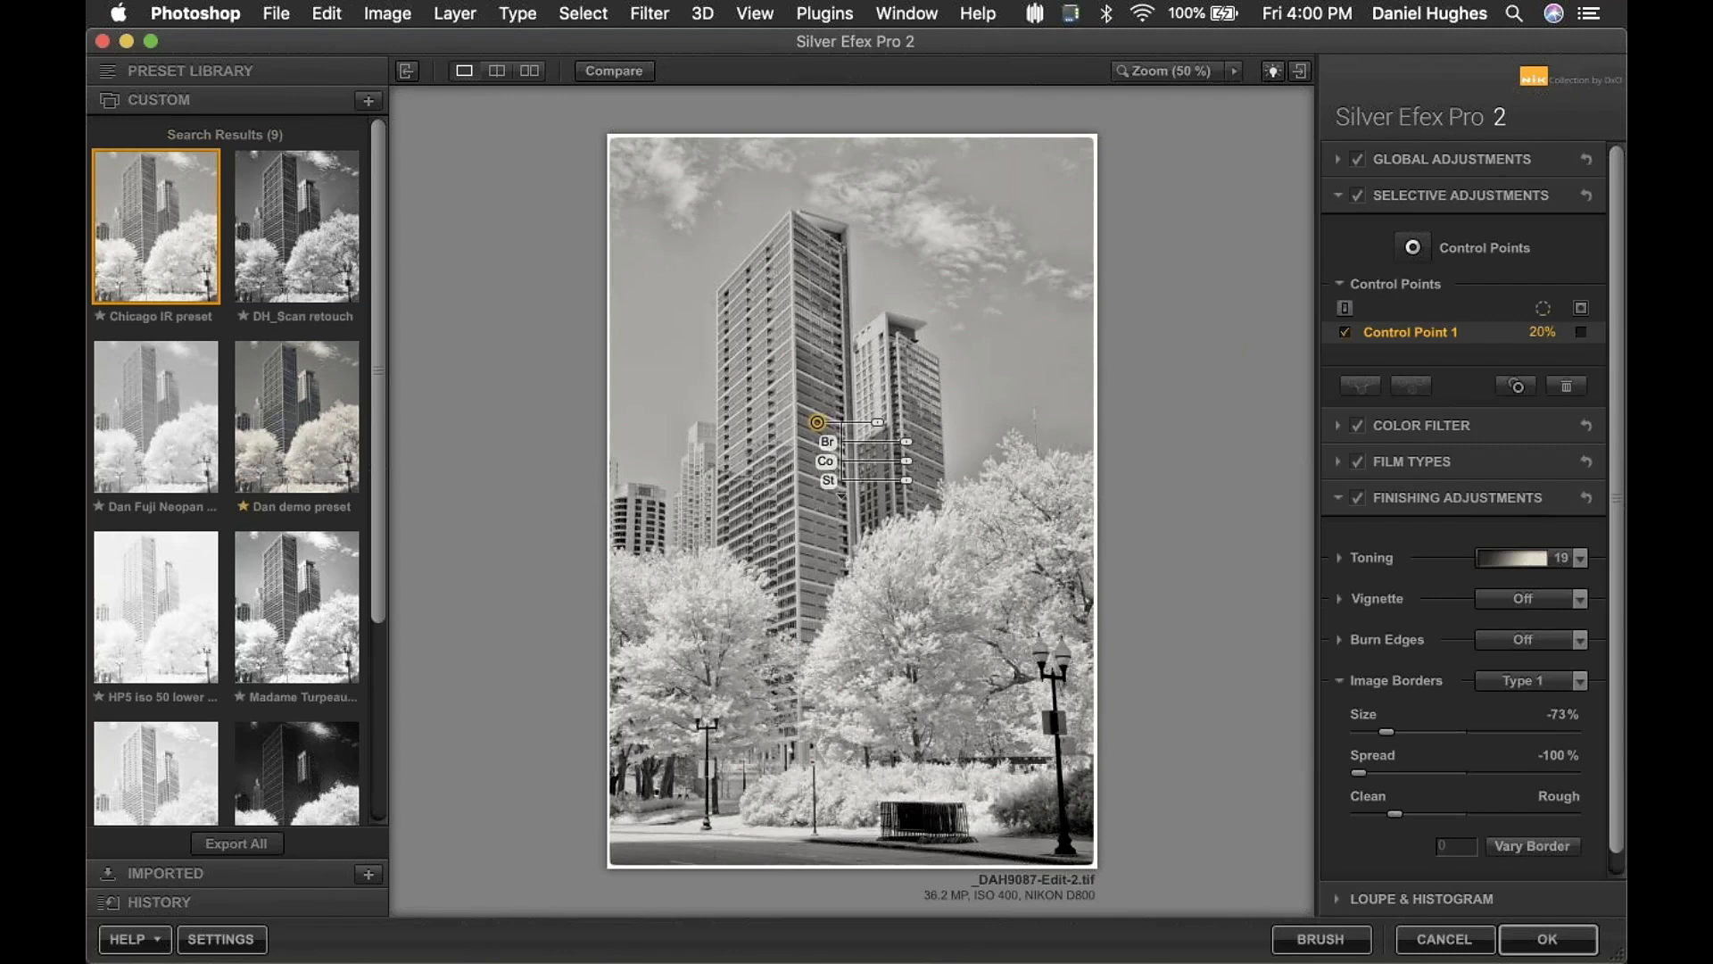
{"action": "mouse_move", "coordinate": [819, 428]}
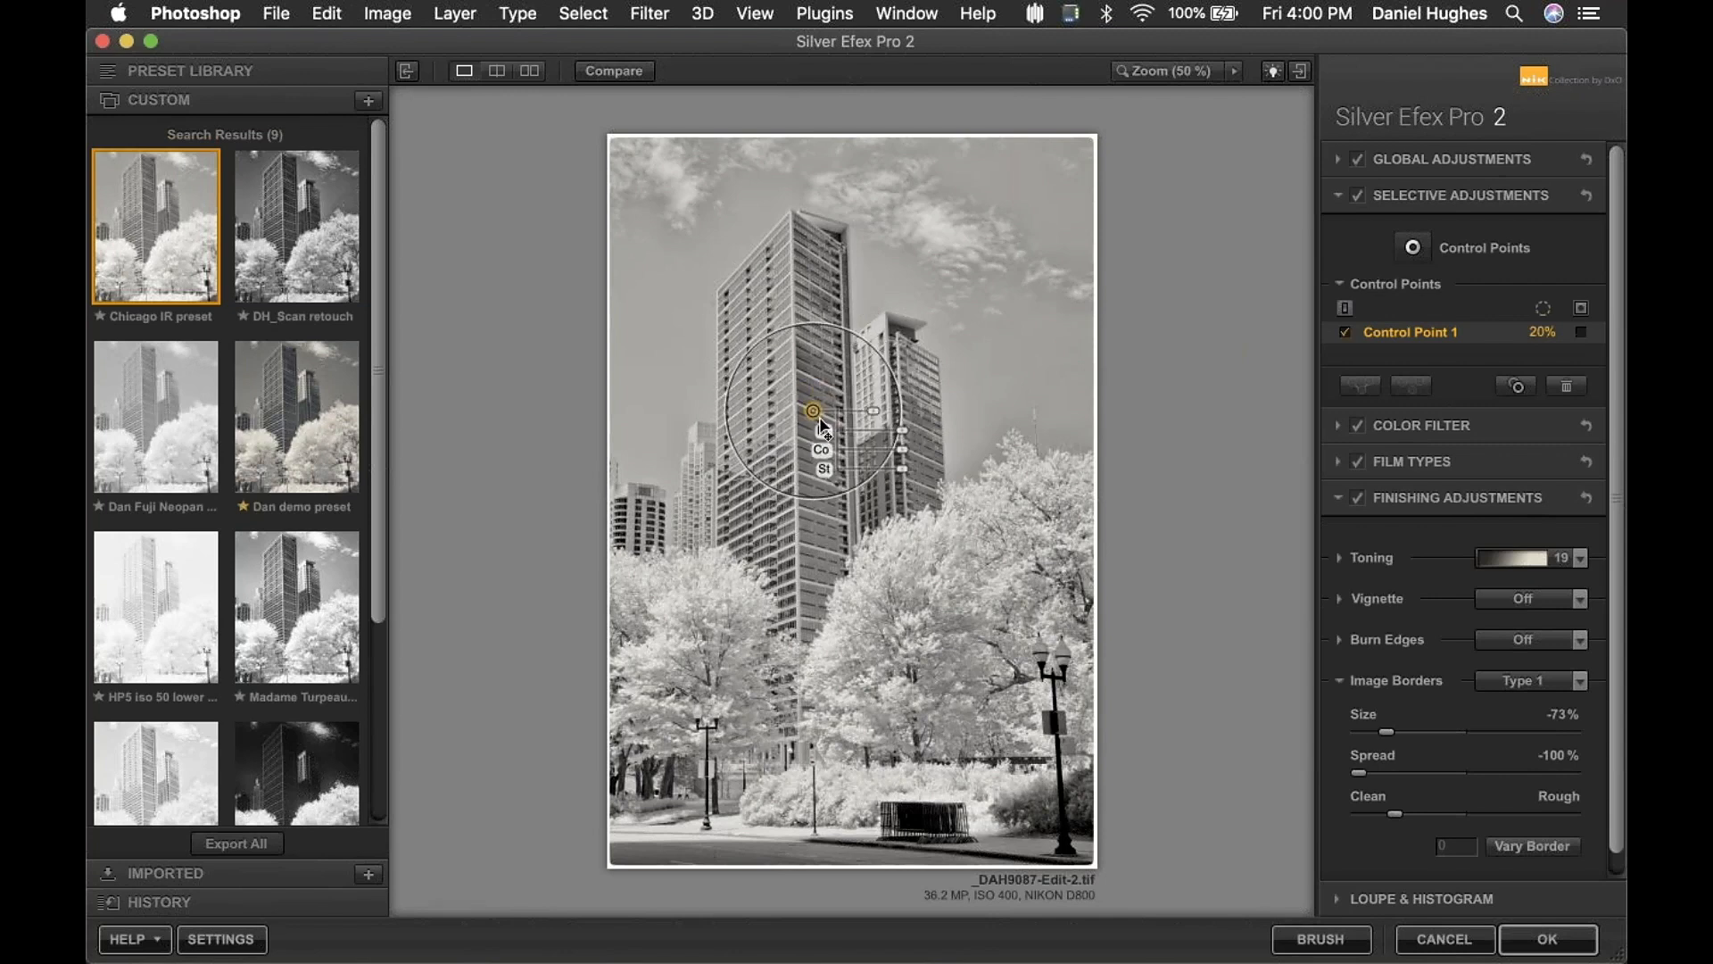
{"action": "left_click_drag", "start_coordinate": [817, 423], "coordinate": [948, 591]}
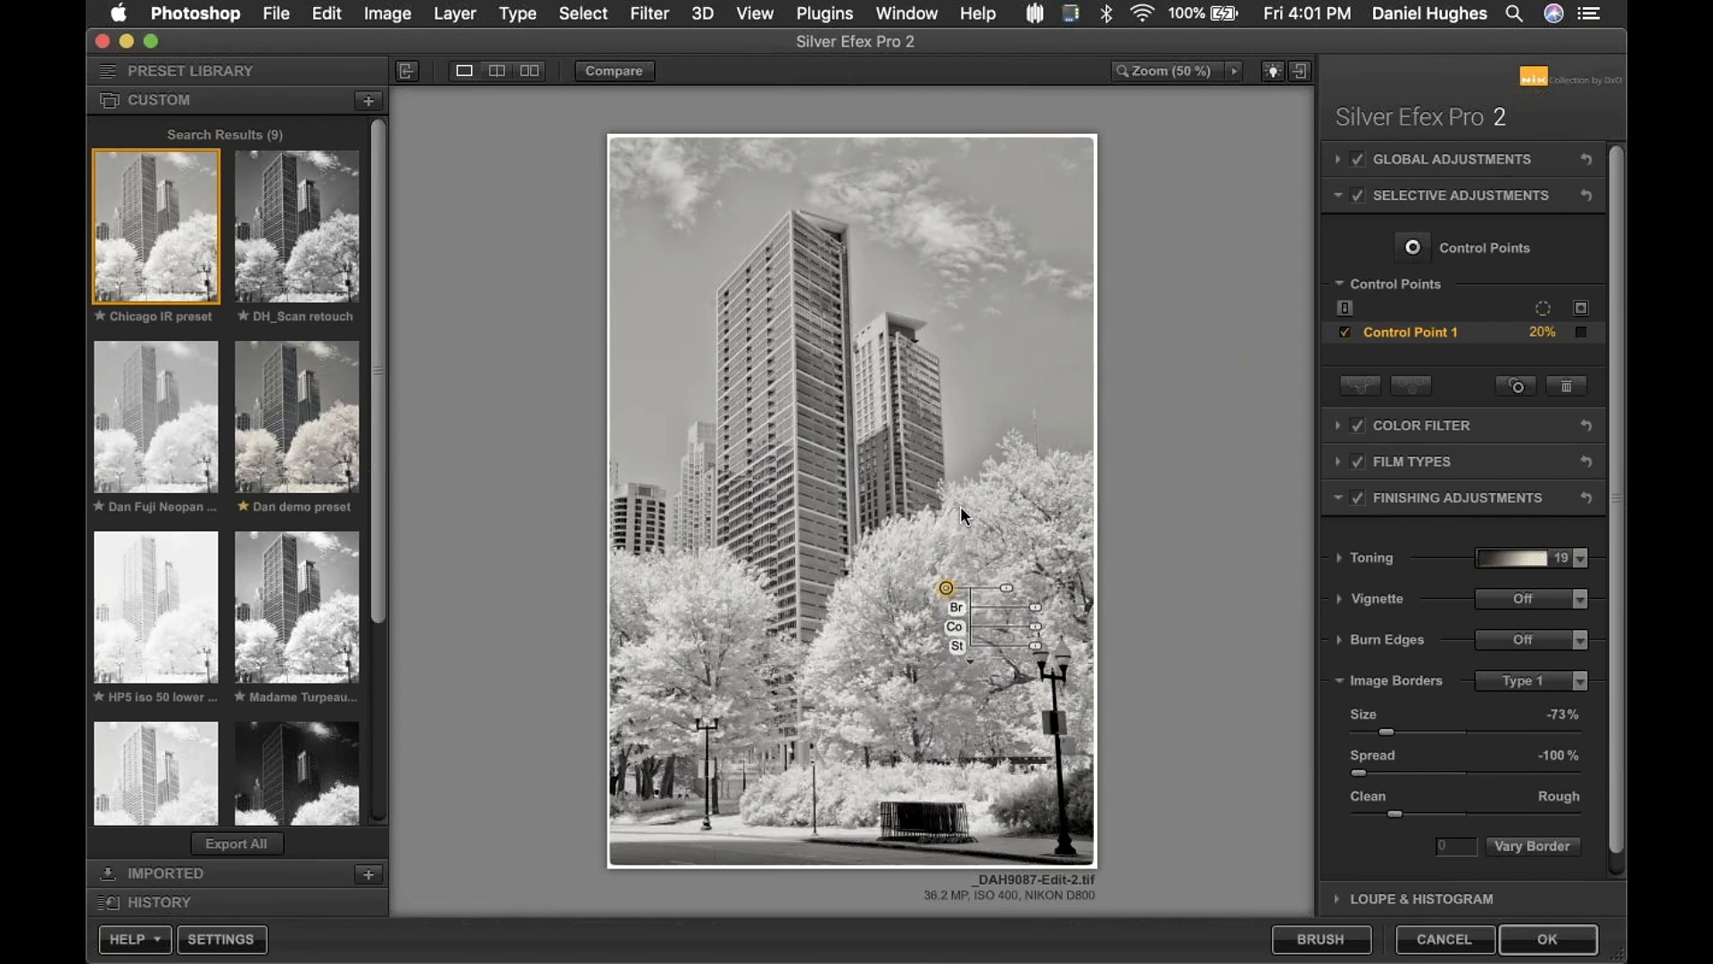
{"action": "mouse_move", "coordinate": [946, 593]}
{"action": "left_click_drag", "start_coordinate": [1006, 593], "coordinate": [1053, 680]}
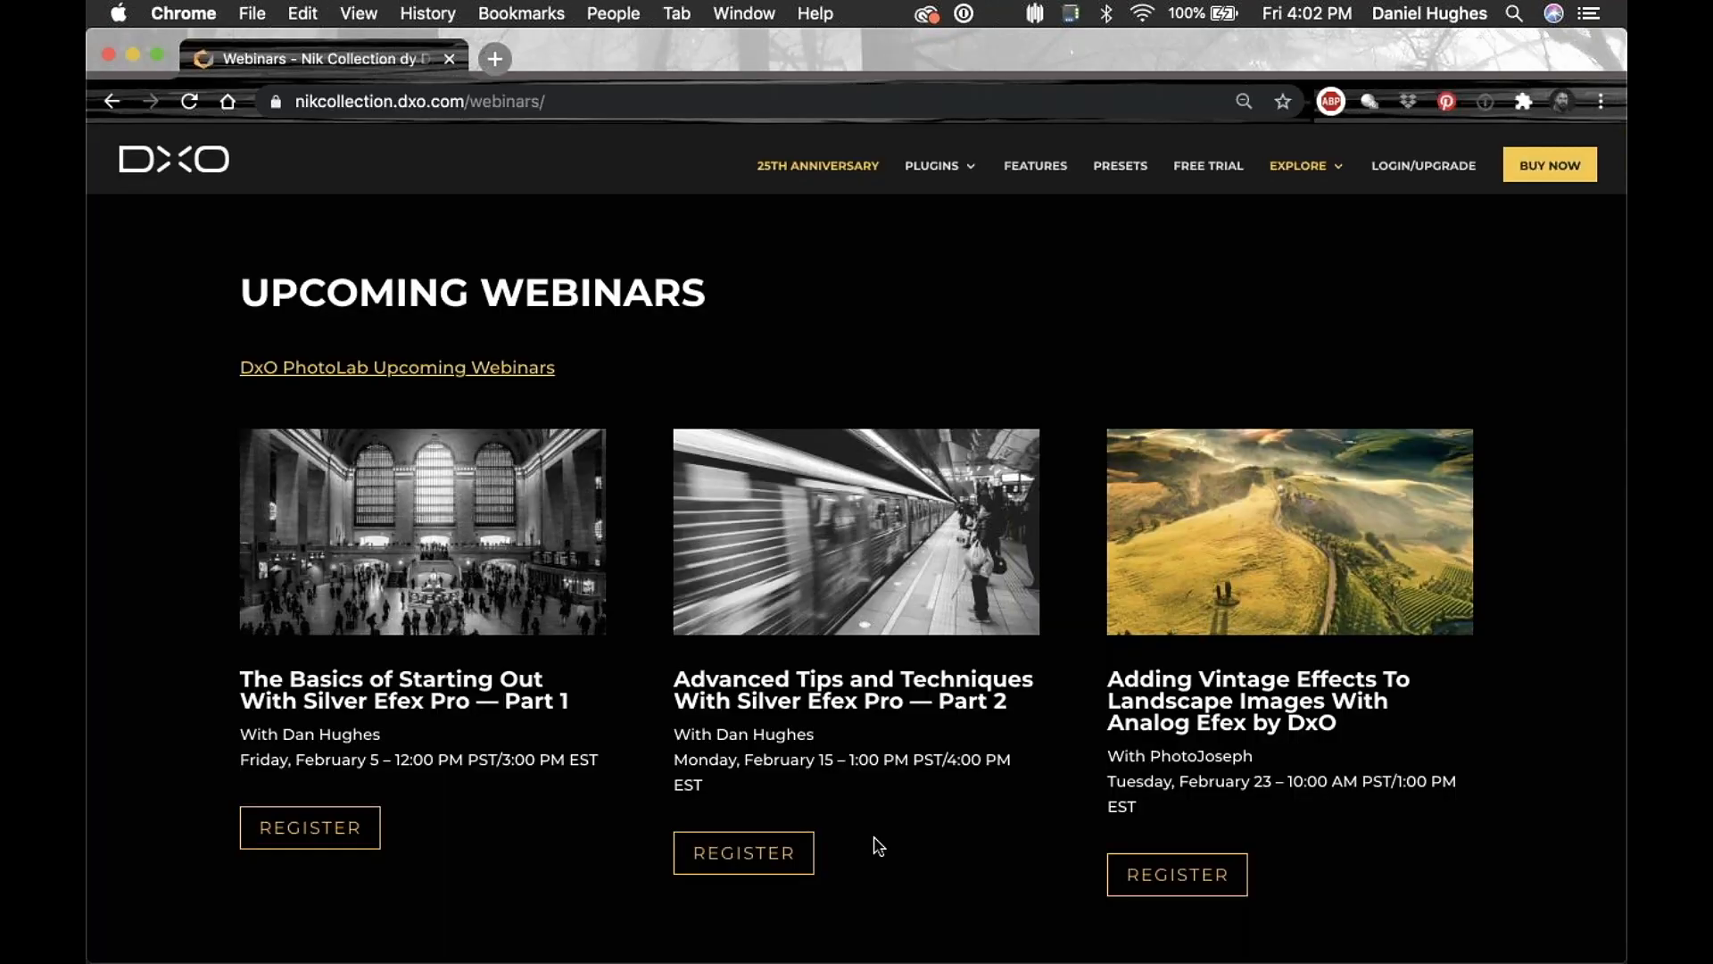
- Look through the upcoming and recorded webinars on the Nik Collection webinars page in Chrome
{"action": "scroll", "coordinate": [879, 839], "scroll_direction": "down", "scroll_amount": 10}
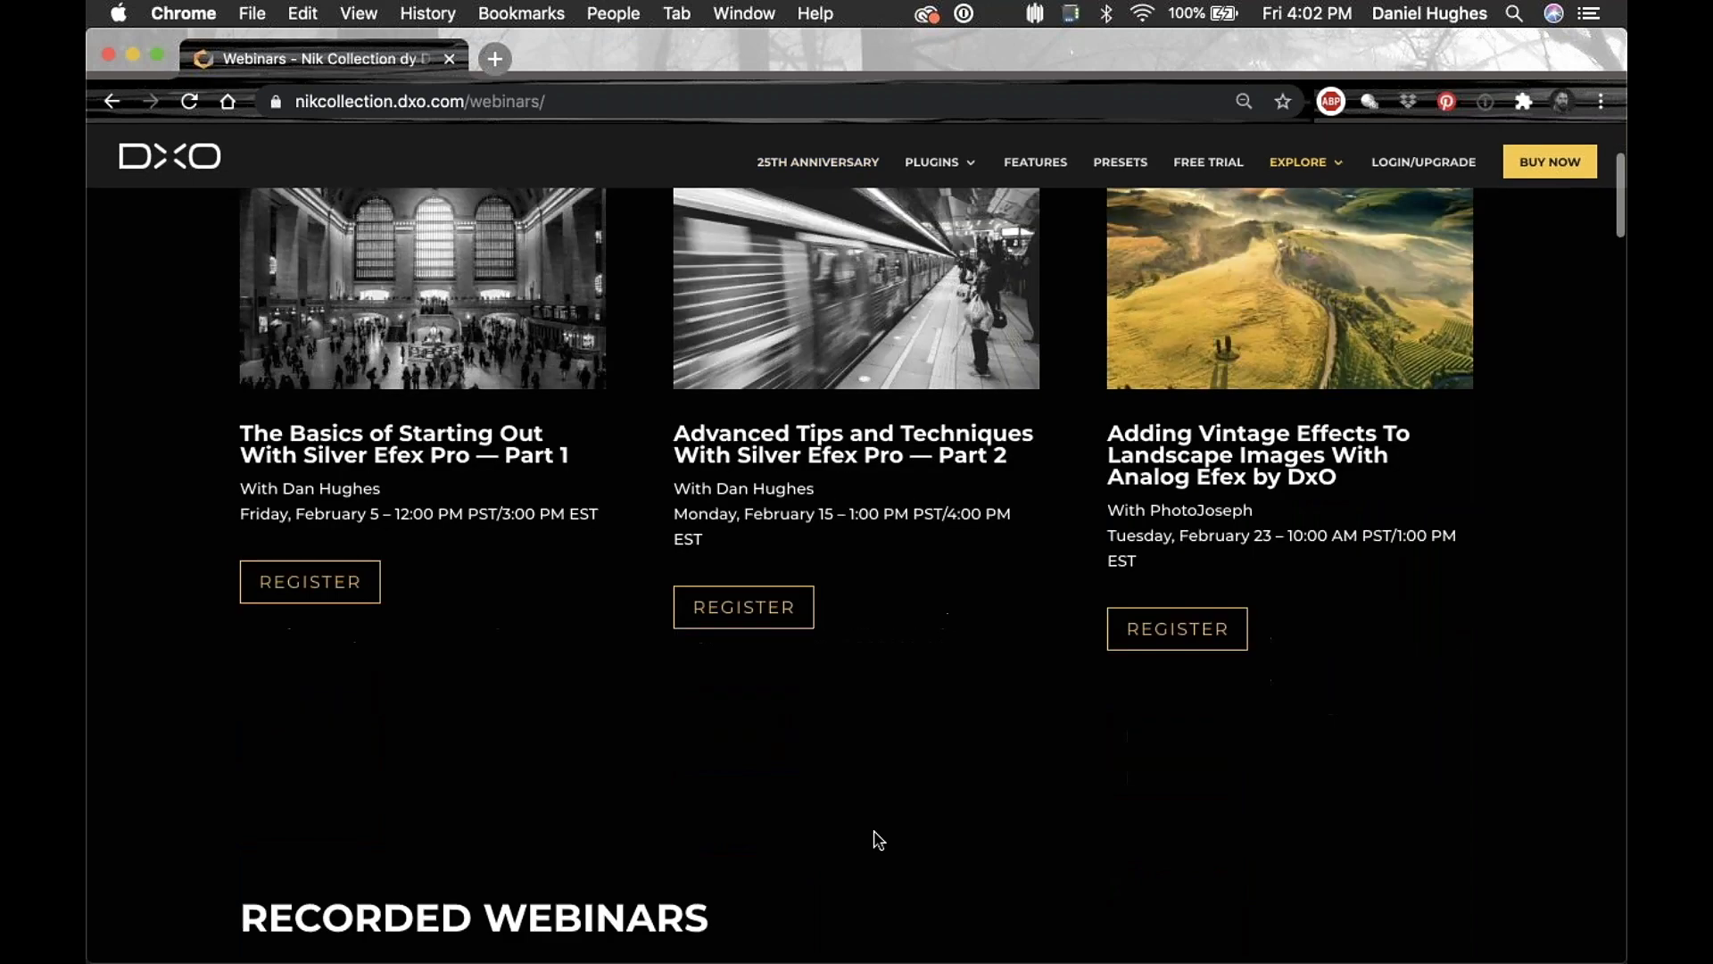
{"action": "scroll", "coordinate": [879, 838], "scroll_direction": "down", "scroll_amount": 7}
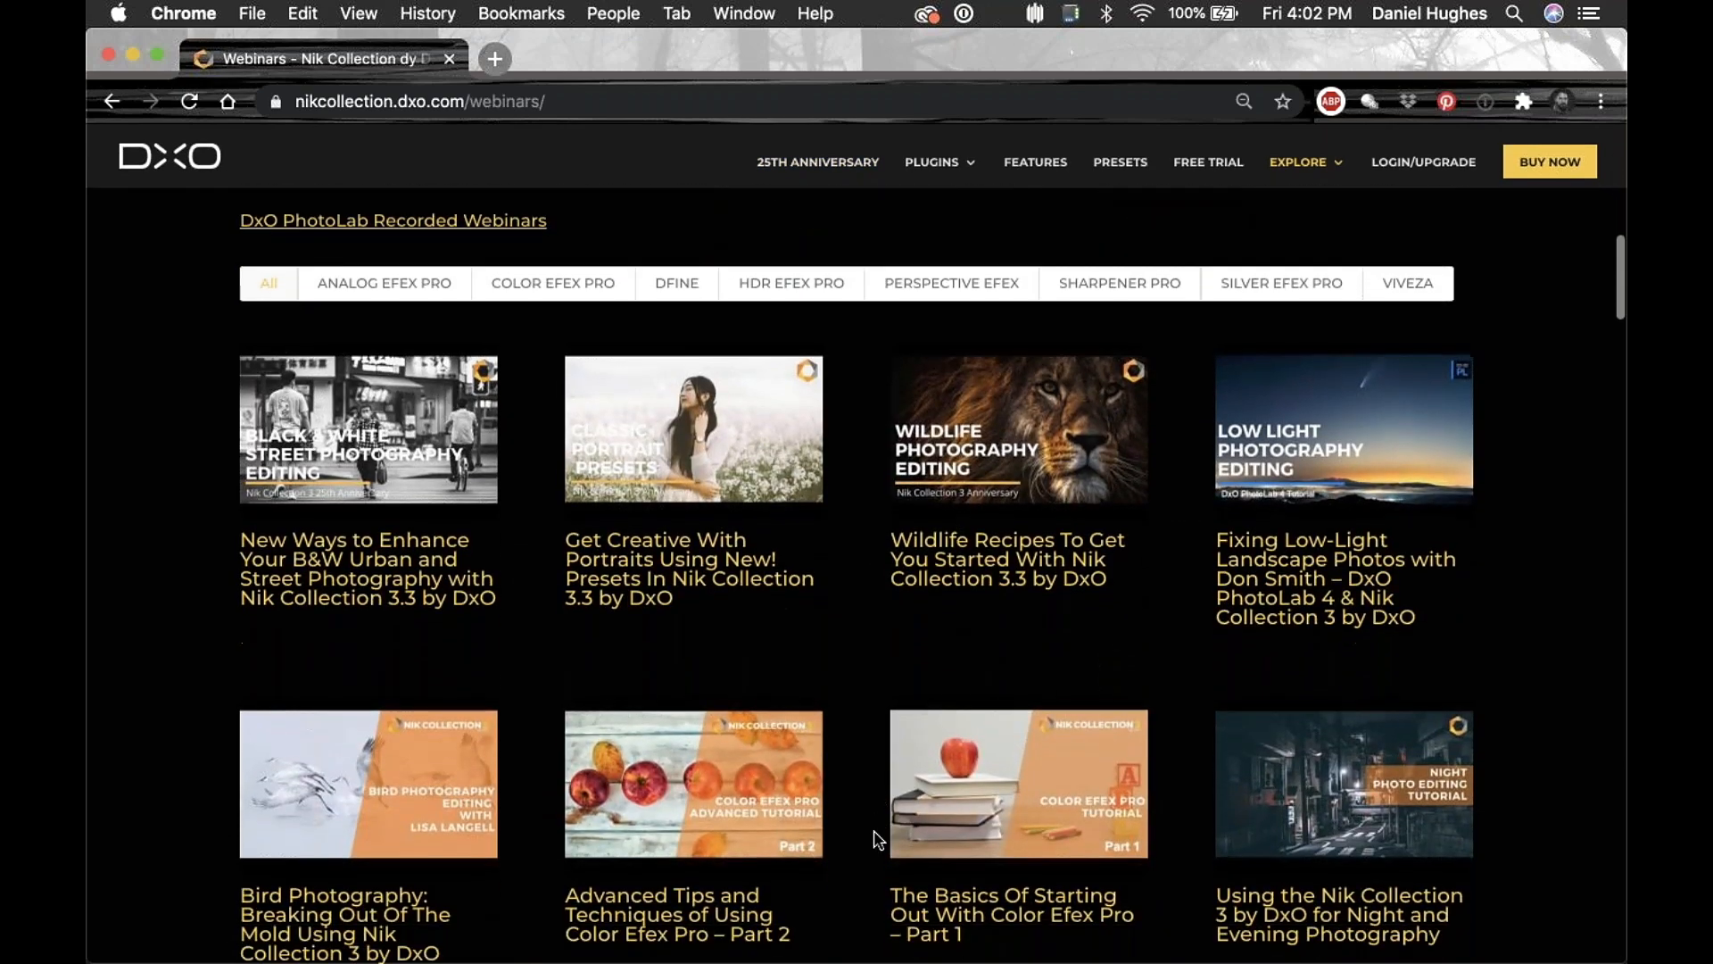
{"action": "scroll", "coordinate": [878, 839], "scroll_direction": "down", "scroll_amount": 5}
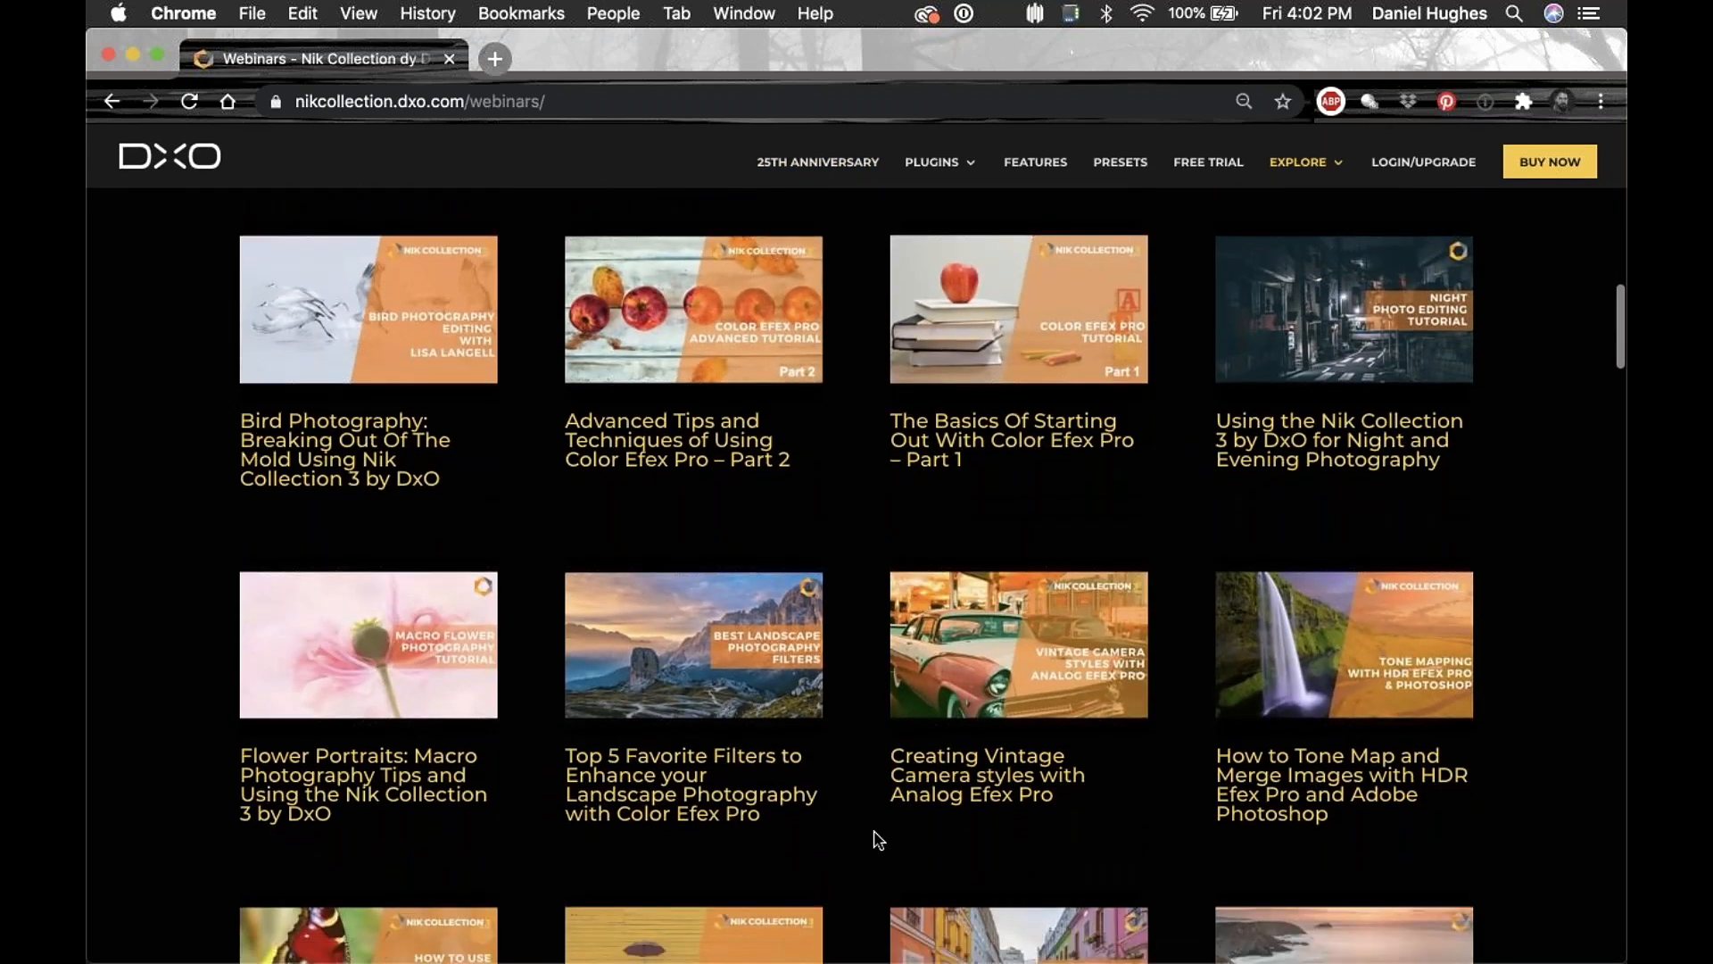
{"action": "scroll", "coordinate": [879, 839], "scroll_direction": "down", "scroll_amount": 10}
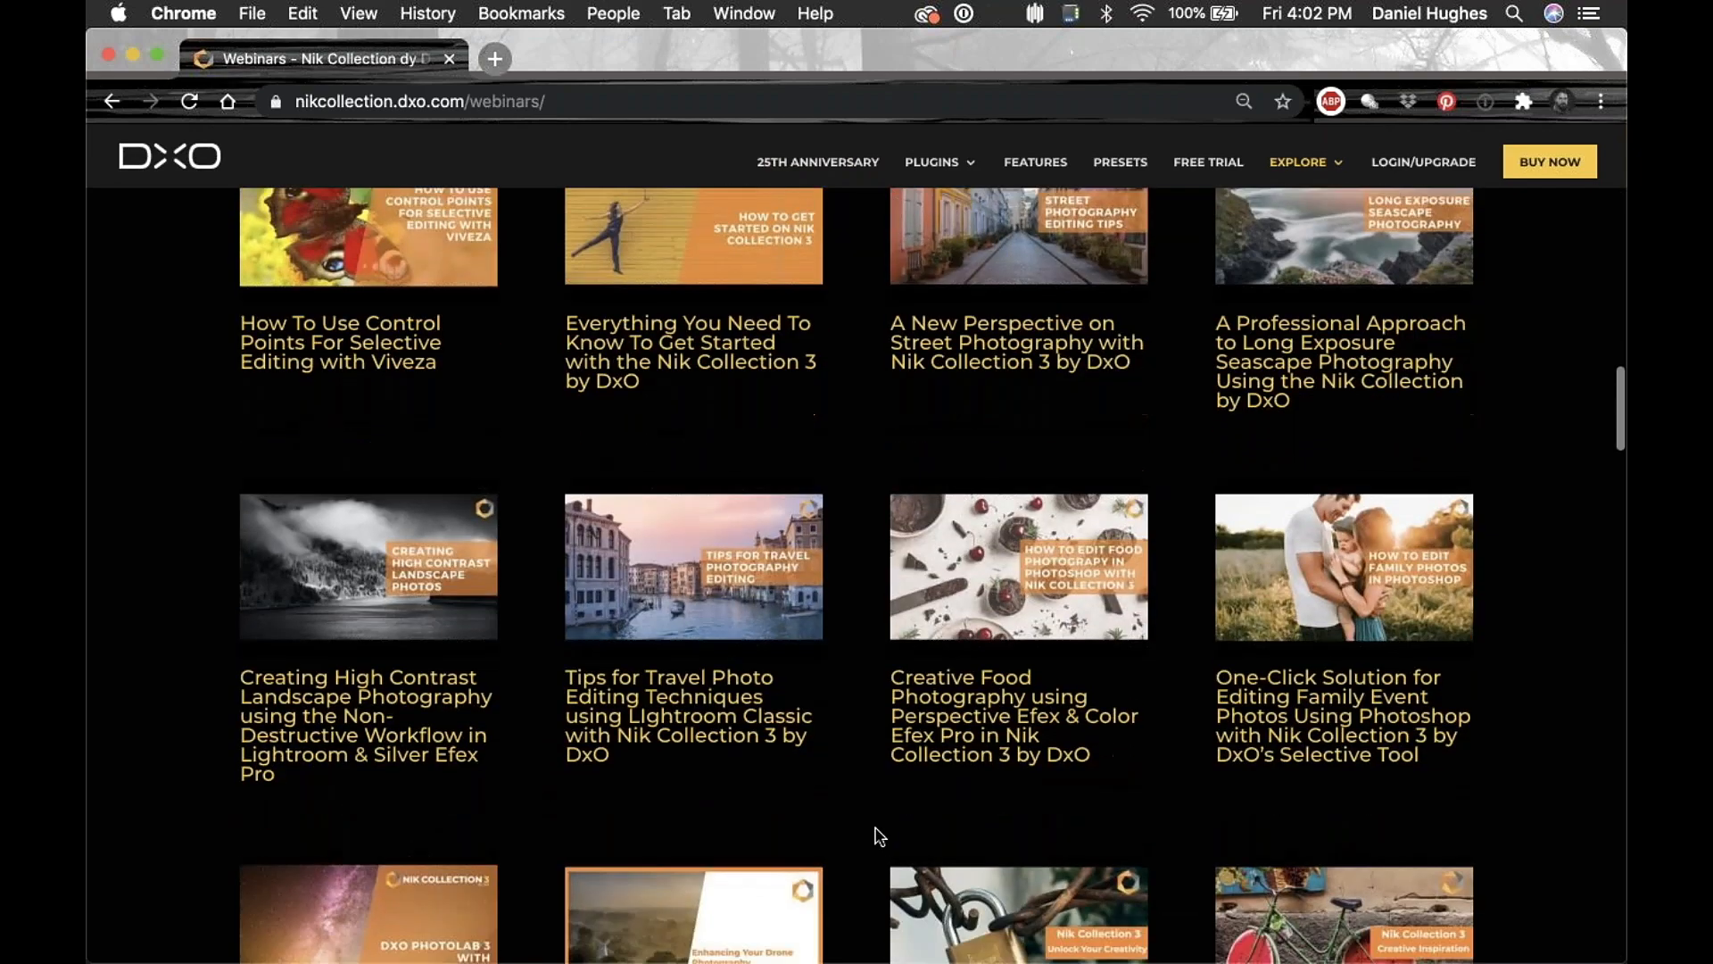
{"action": "scroll", "coordinate": [879, 833], "scroll_direction": "down", "scroll_amount": 10}
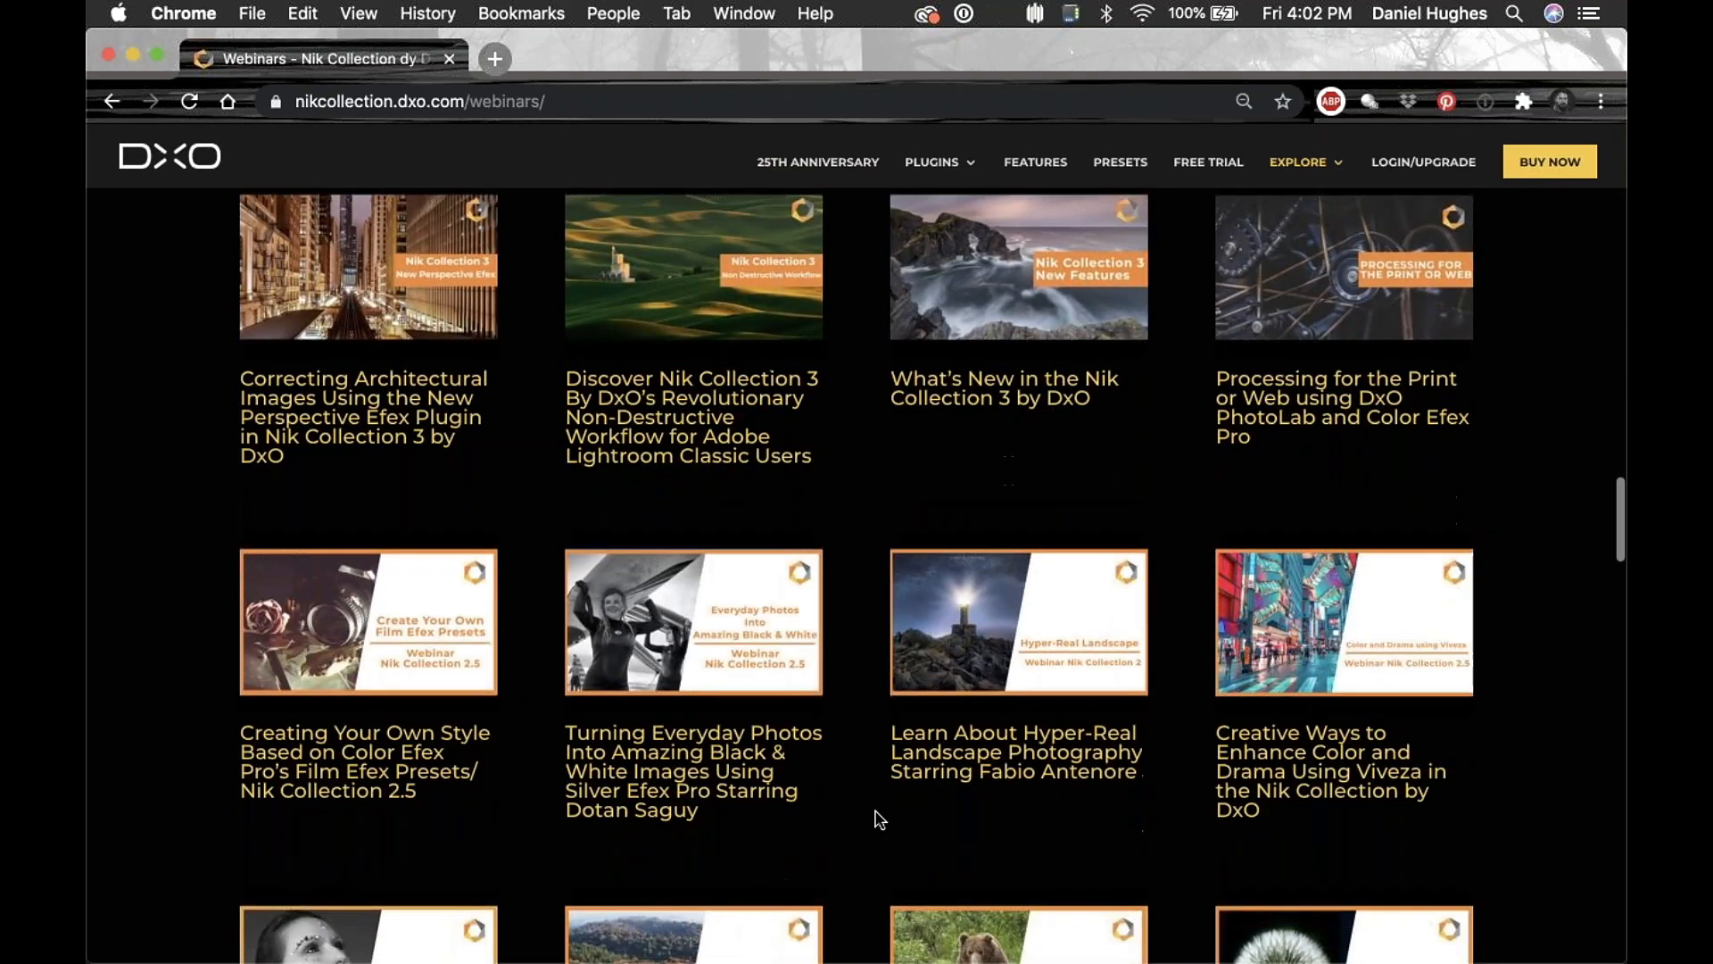
{"action": "scroll", "coordinate": [878, 820], "scroll_direction": "down", "scroll_amount": 4}
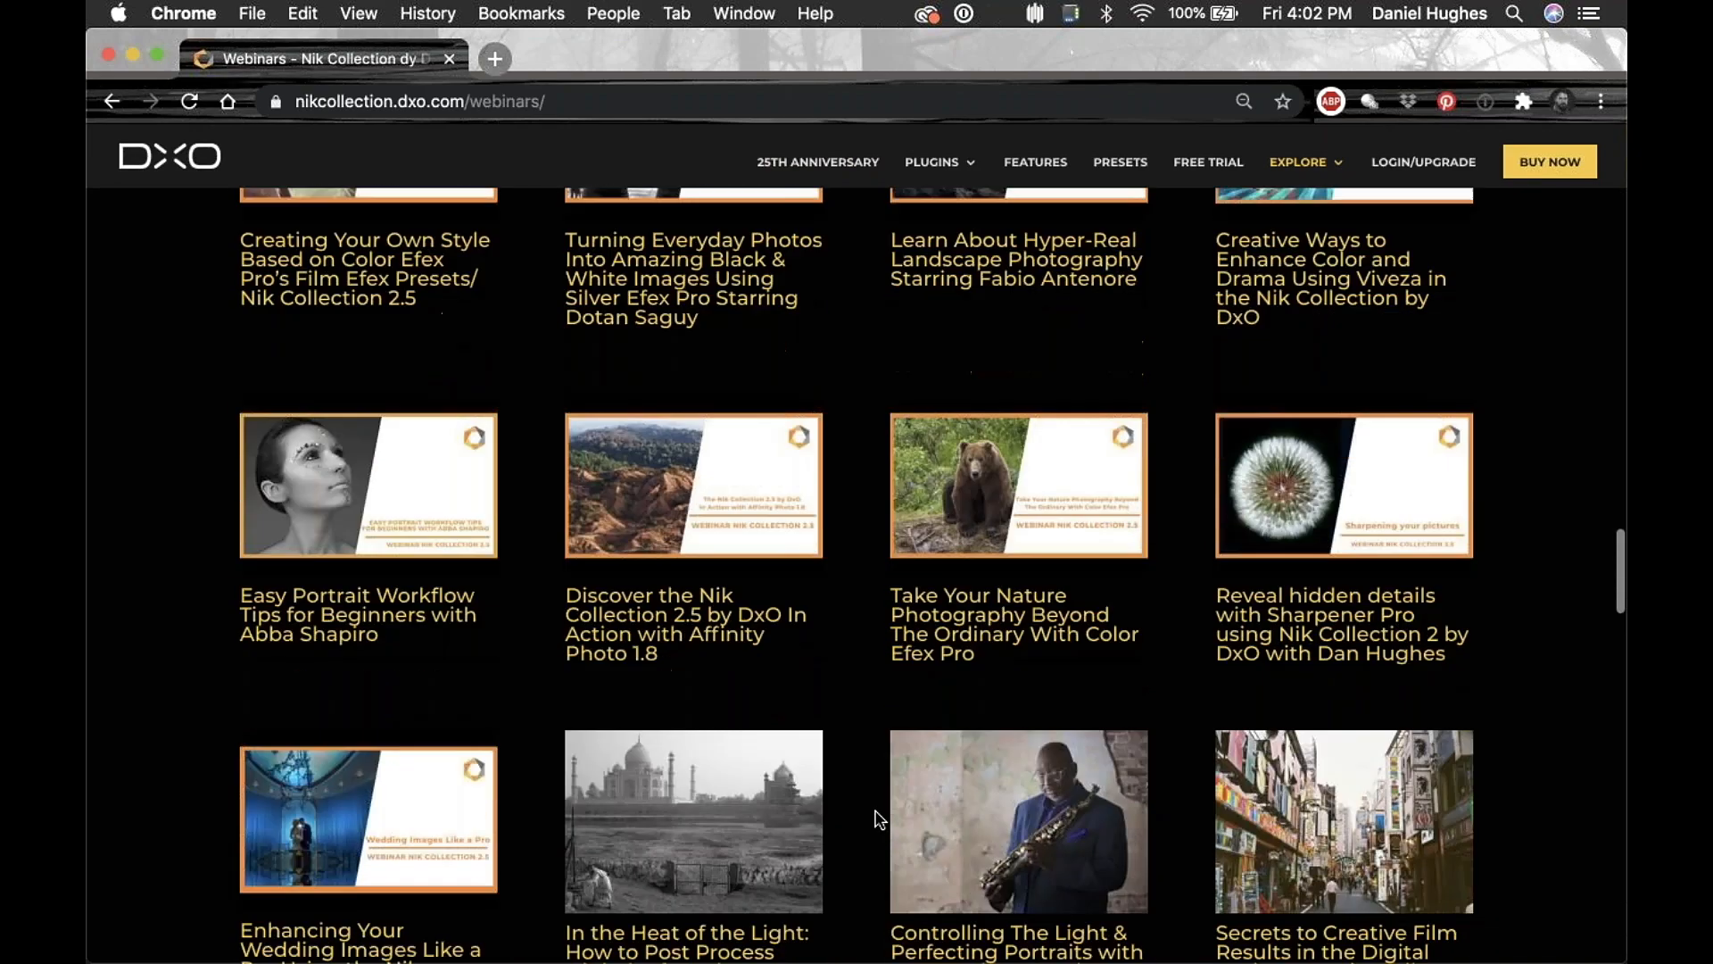
{"action": "scroll", "coordinate": [876, 816], "scroll_direction": "up", "scroll_amount": 20}
{"action": "scroll", "coordinate": [876, 816], "scroll_direction": "up", "scroll_amount": 6}
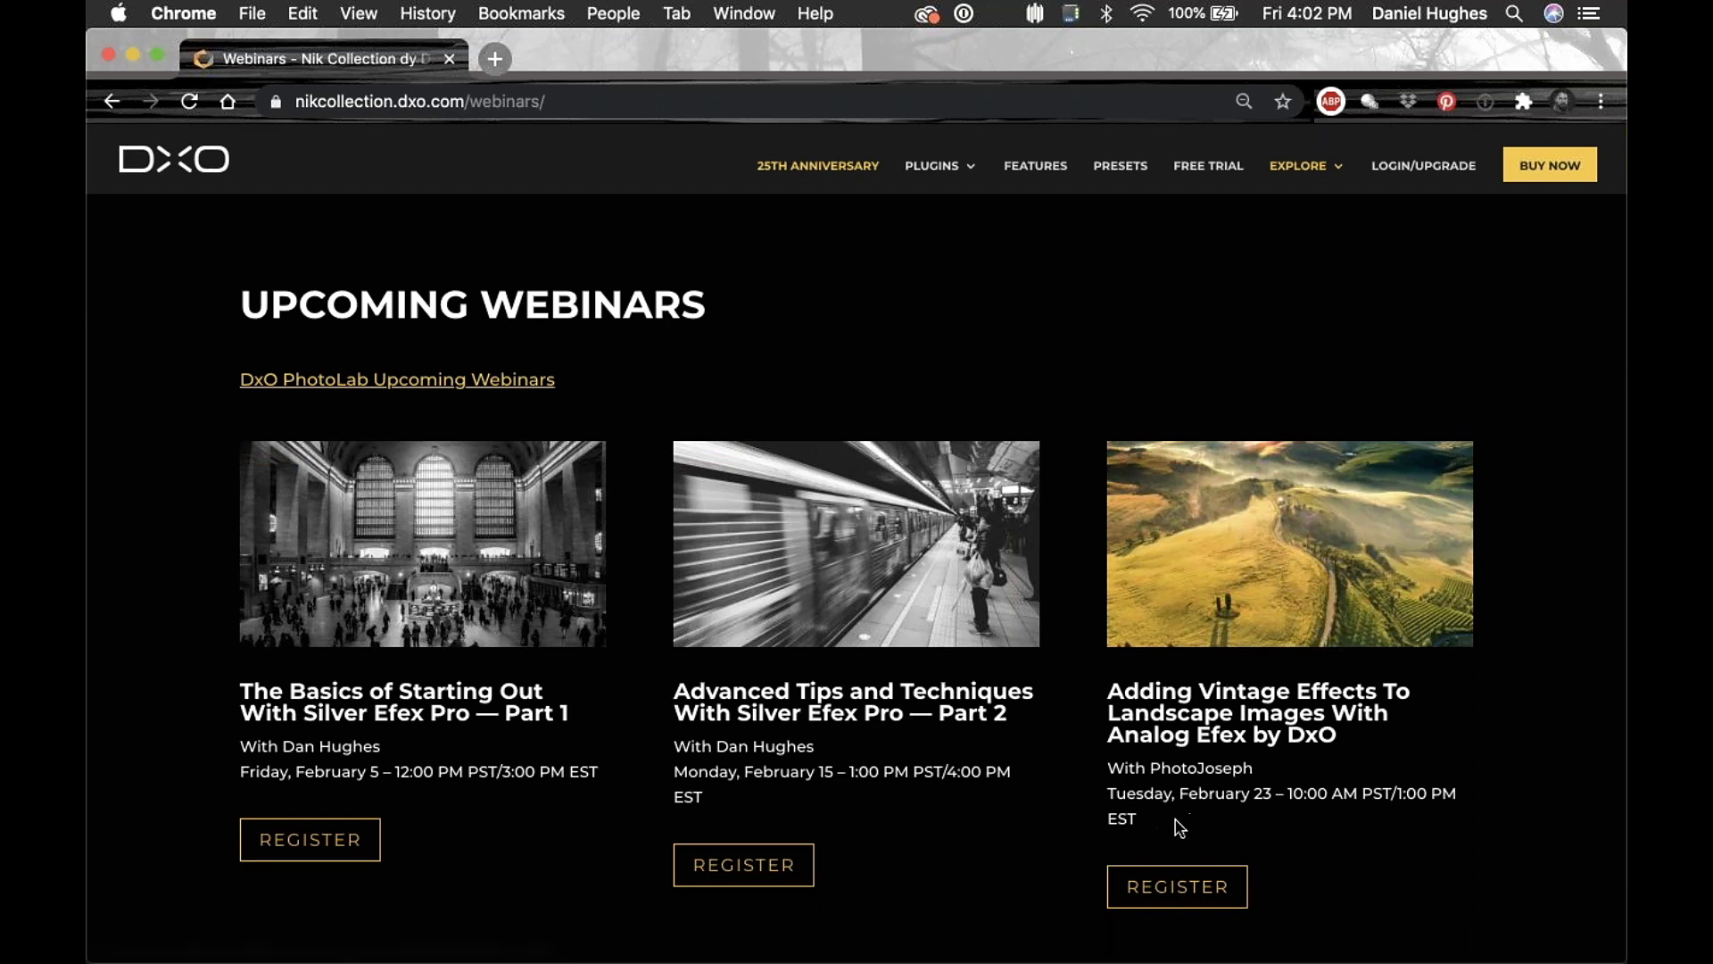
{"action": "scroll", "coordinate": [1224, 812], "scroll_direction": "down", "scroll_amount": 1}
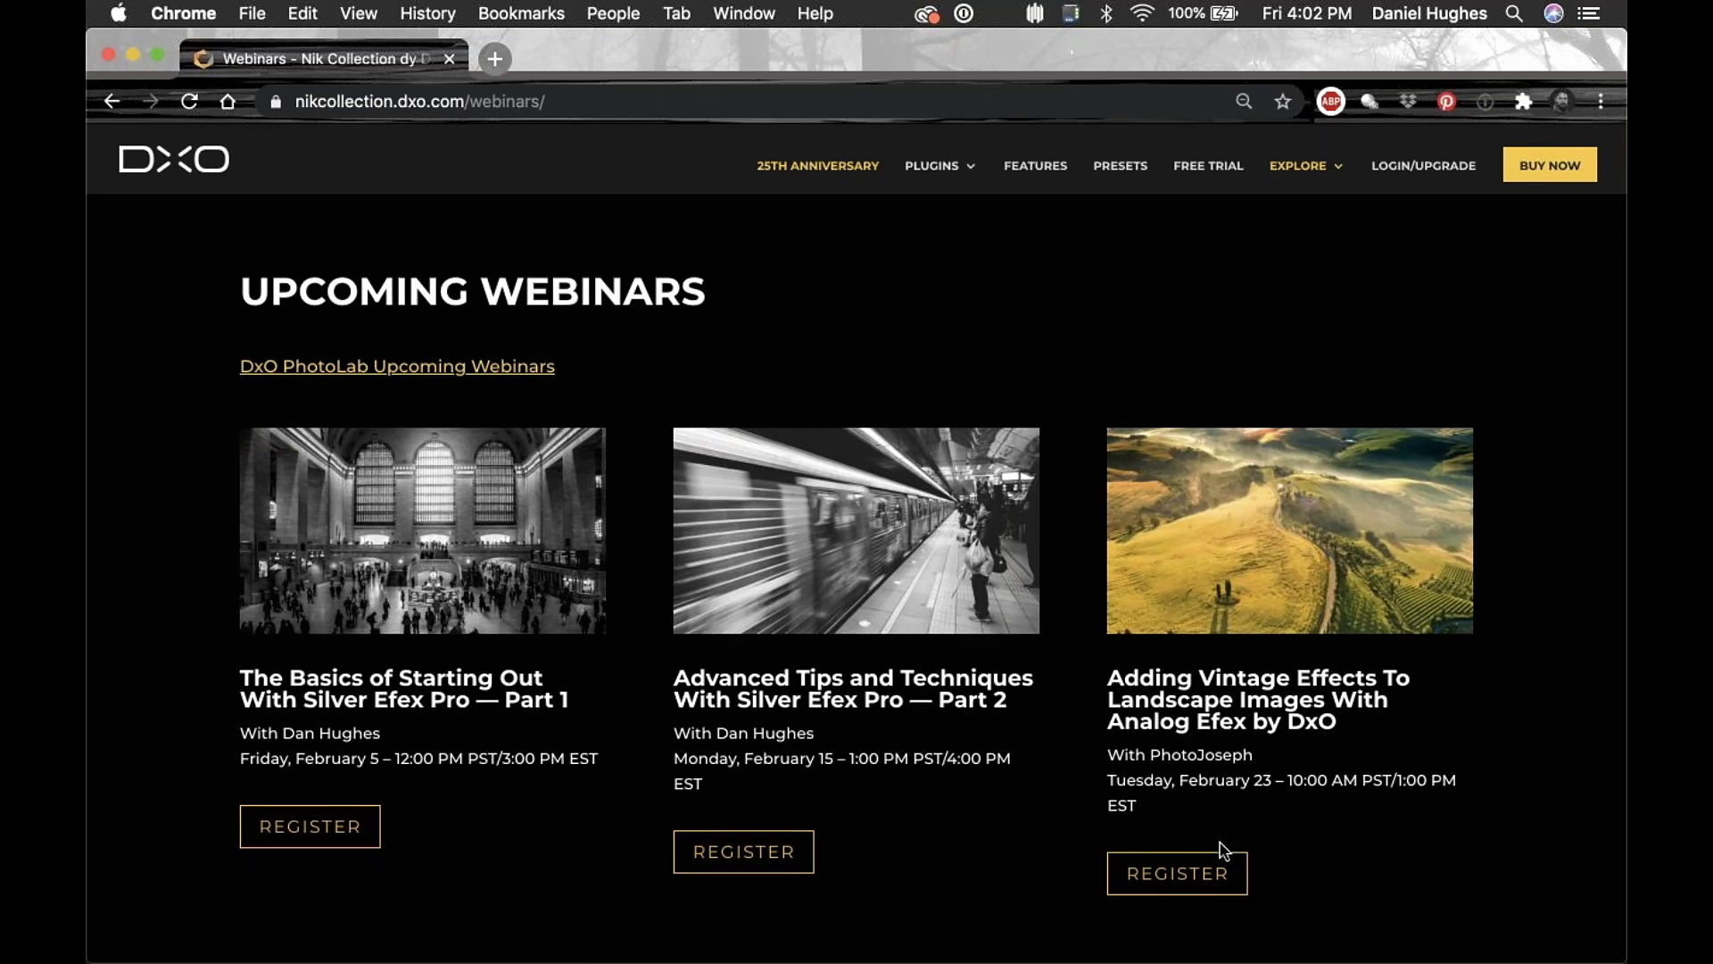
{"action": "scroll", "coordinate": [1218, 848], "scroll_direction": "down", "scroll_amount": 5}
{"action": "scroll", "coordinate": [1339, 847], "scroll_direction": "down", "scroll_amount": 6}
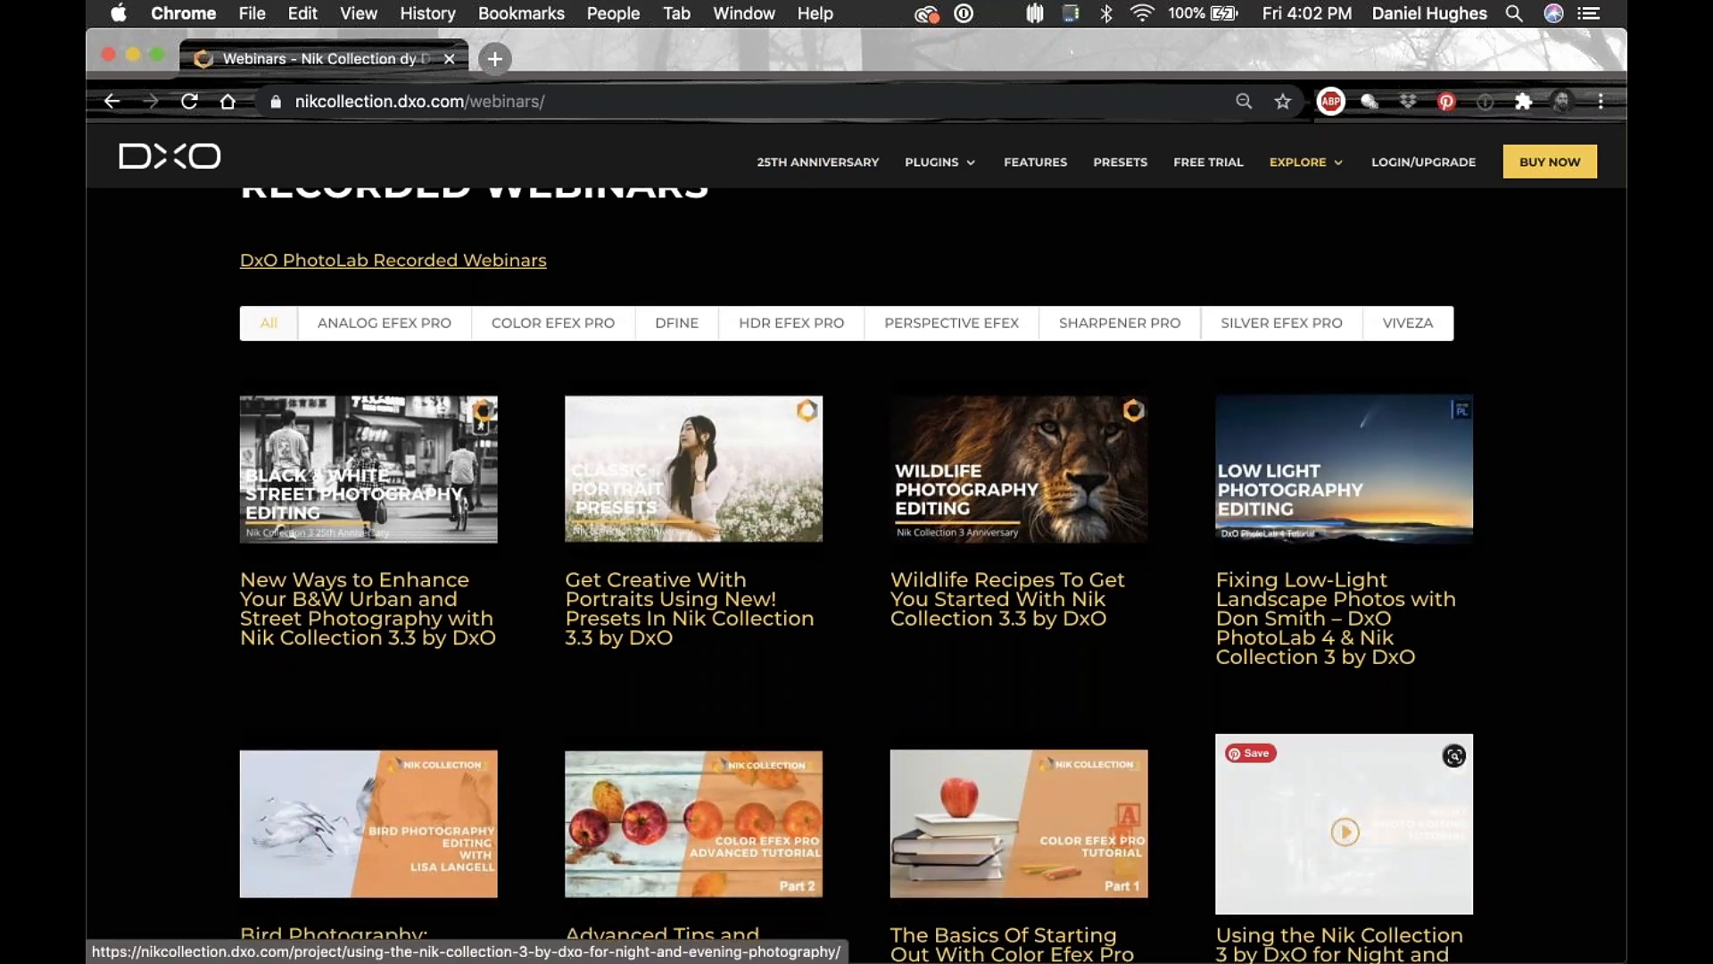
{"action": "scroll", "coordinate": [1344, 803], "scroll_direction": "down", "scroll_amount": 5}
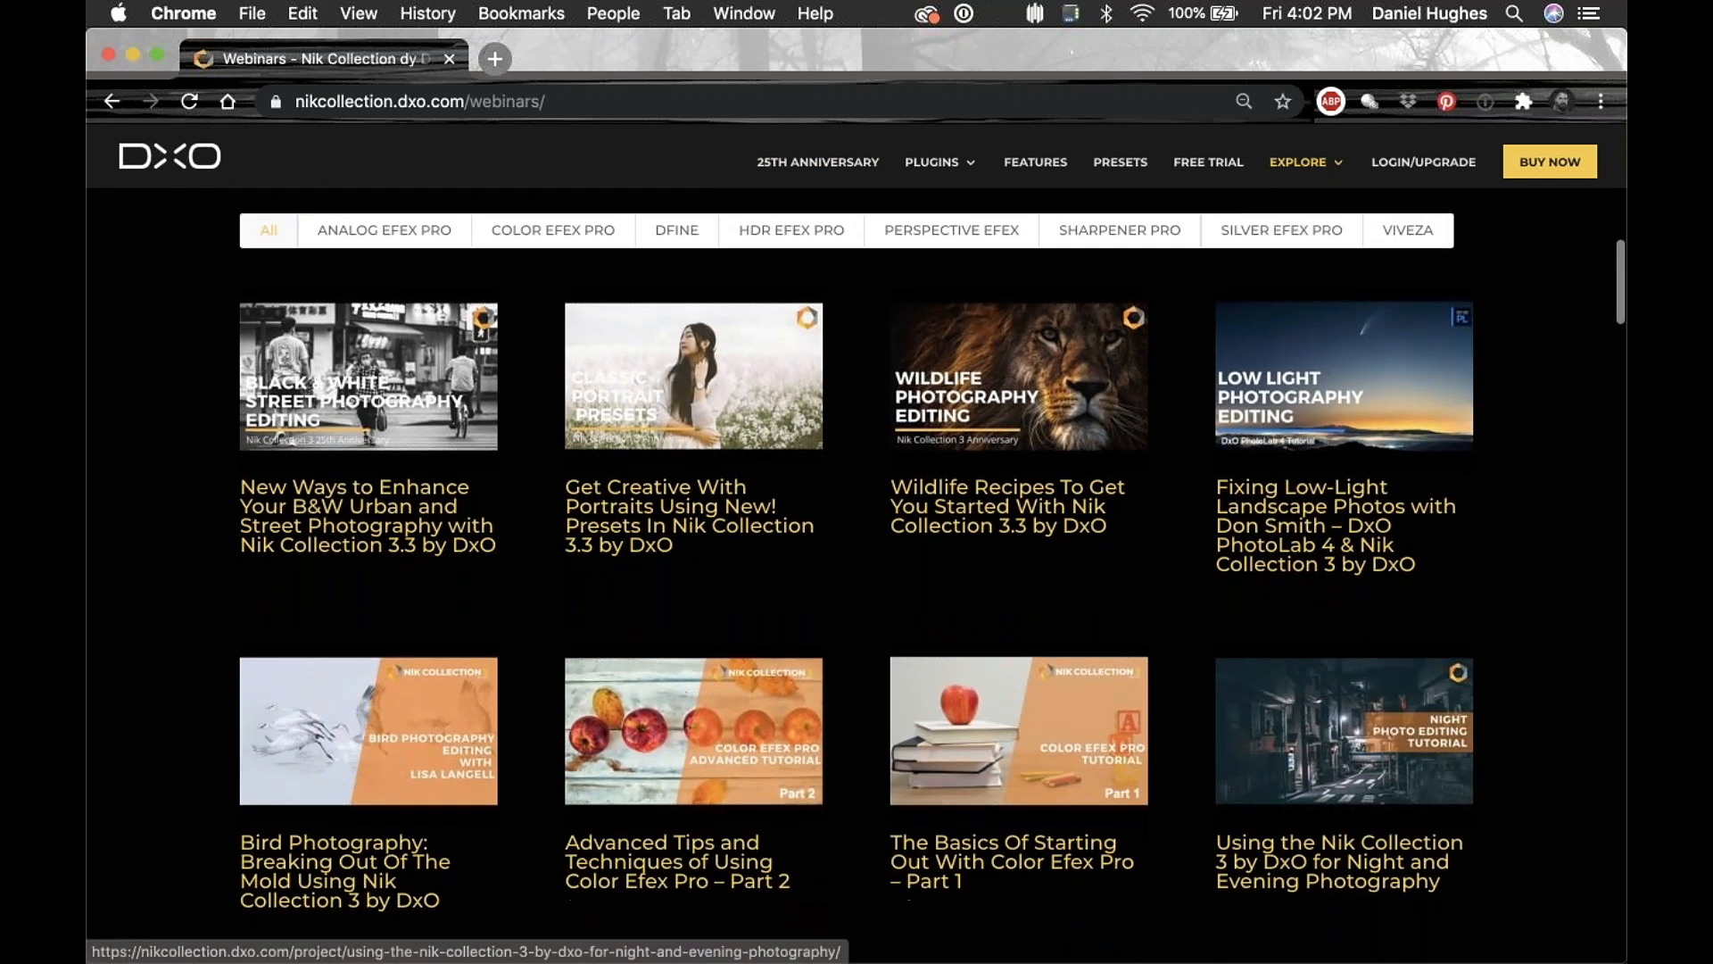
- Browse the older recorded webinars down to the Nik Collection 2.5 titles
{"action": "scroll", "coordinate": [1343, 758], "scroll_direction": "down", "scroll_amount": 5}
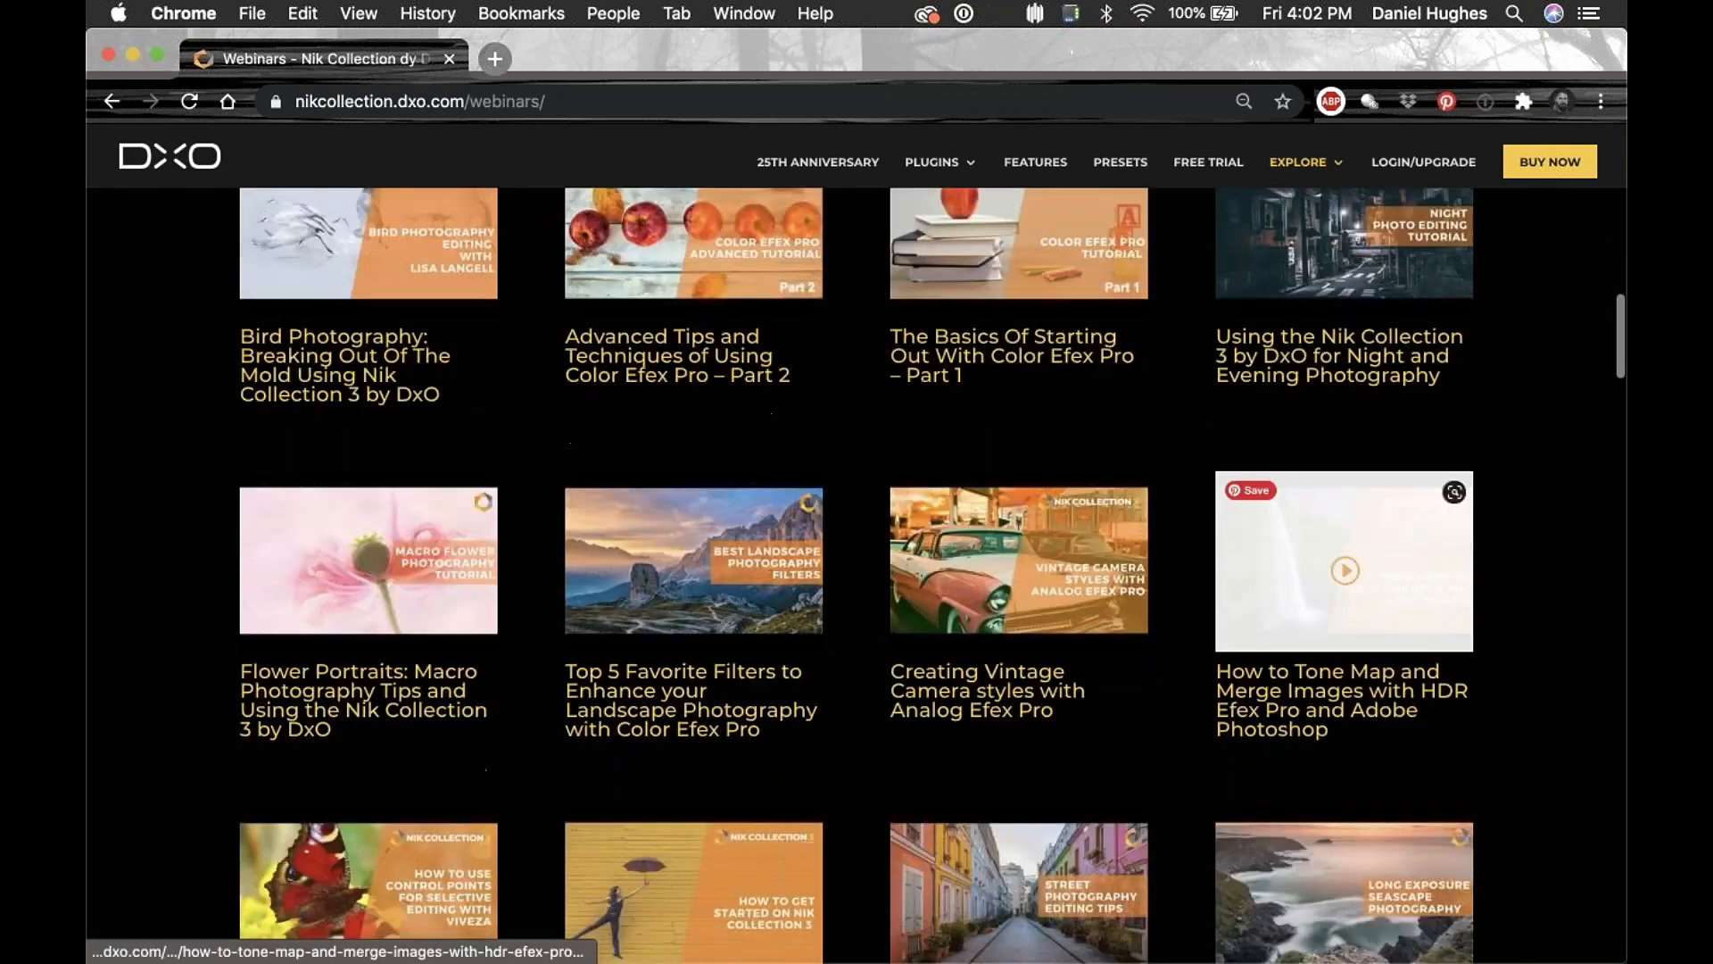
{"action": "scroll", "coordinate": [1344, 669], "scroll_direction": "down", "scroll_amount": 10}
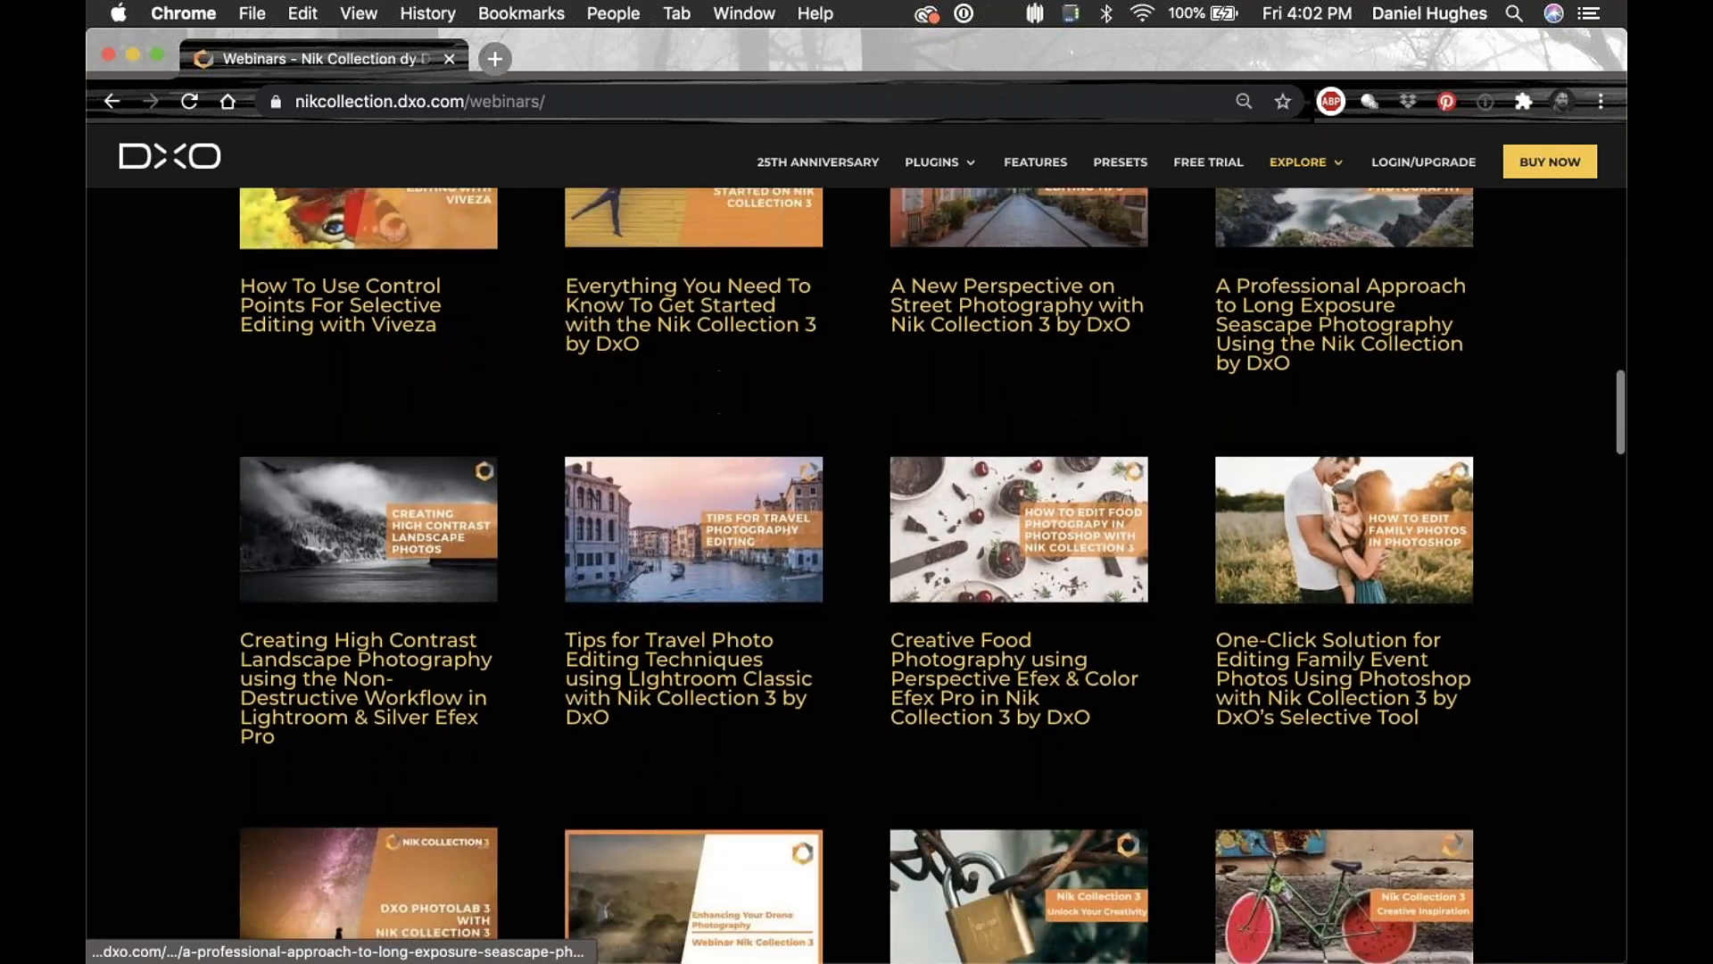
{"action": "scroll", "coordinate": [1343, 669], "scroll_direction": "down", "scroll_amount": 8}
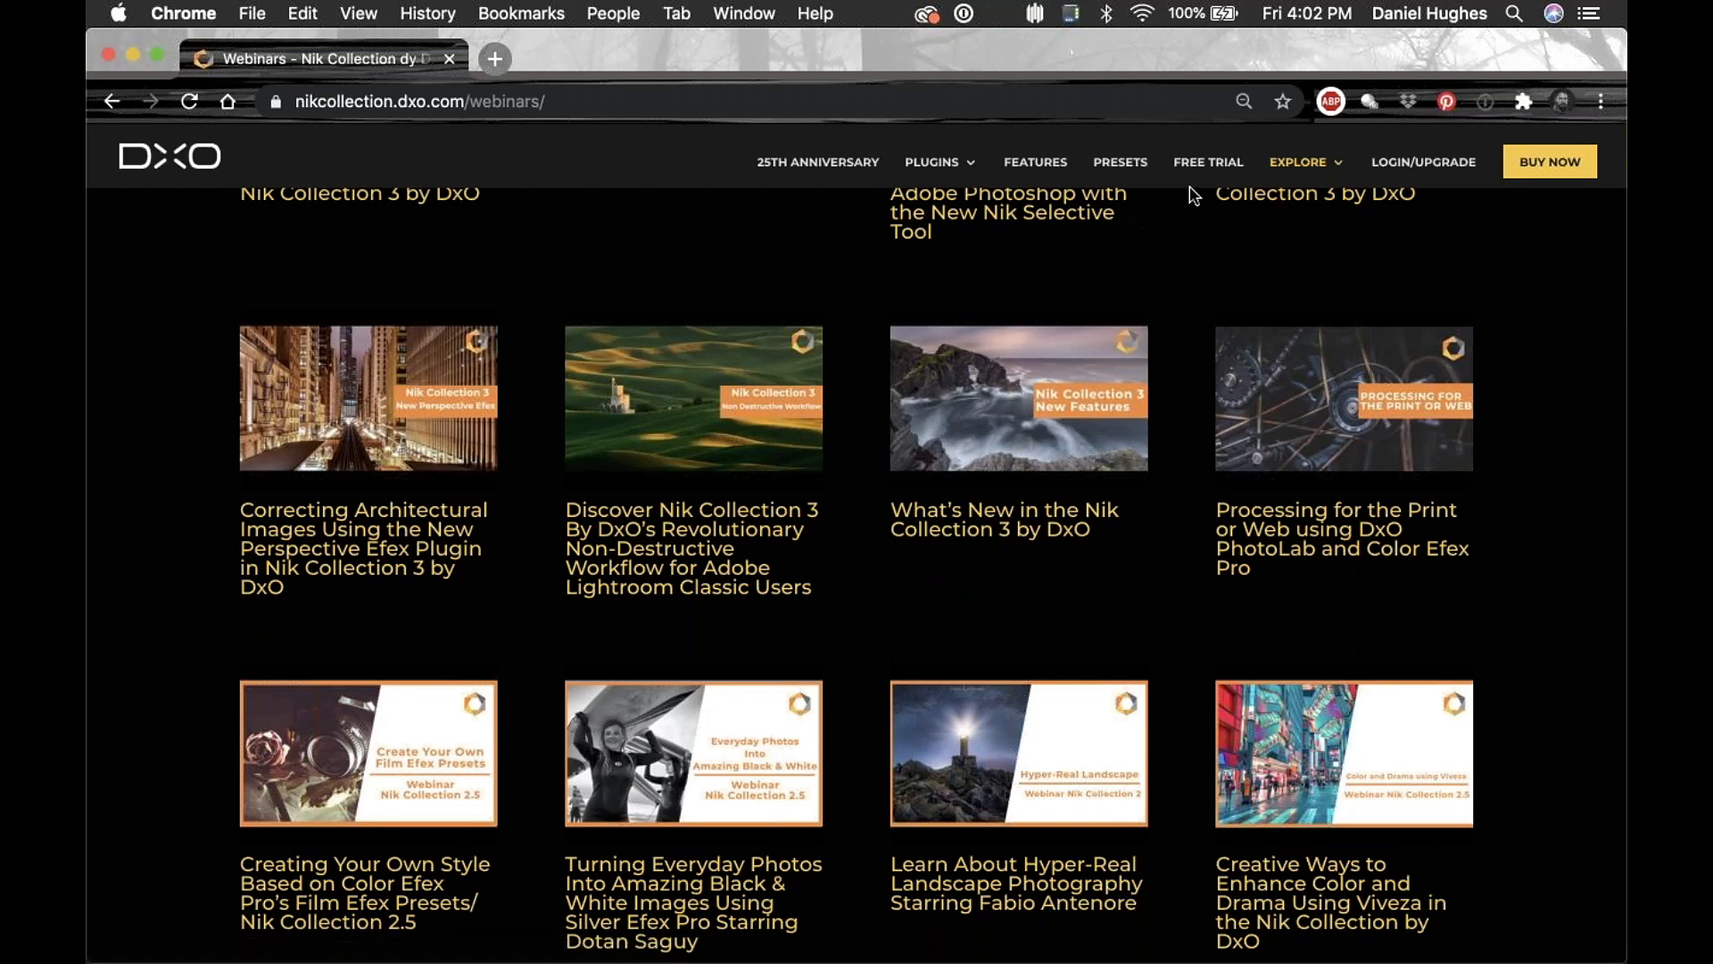
- Review the documentation and FAQ sections, including Silver Efex Pro, on the Nik Collection customer support page and return to the webinars page
{"action": "mouse_move", "coordinate": [1306, 166]}
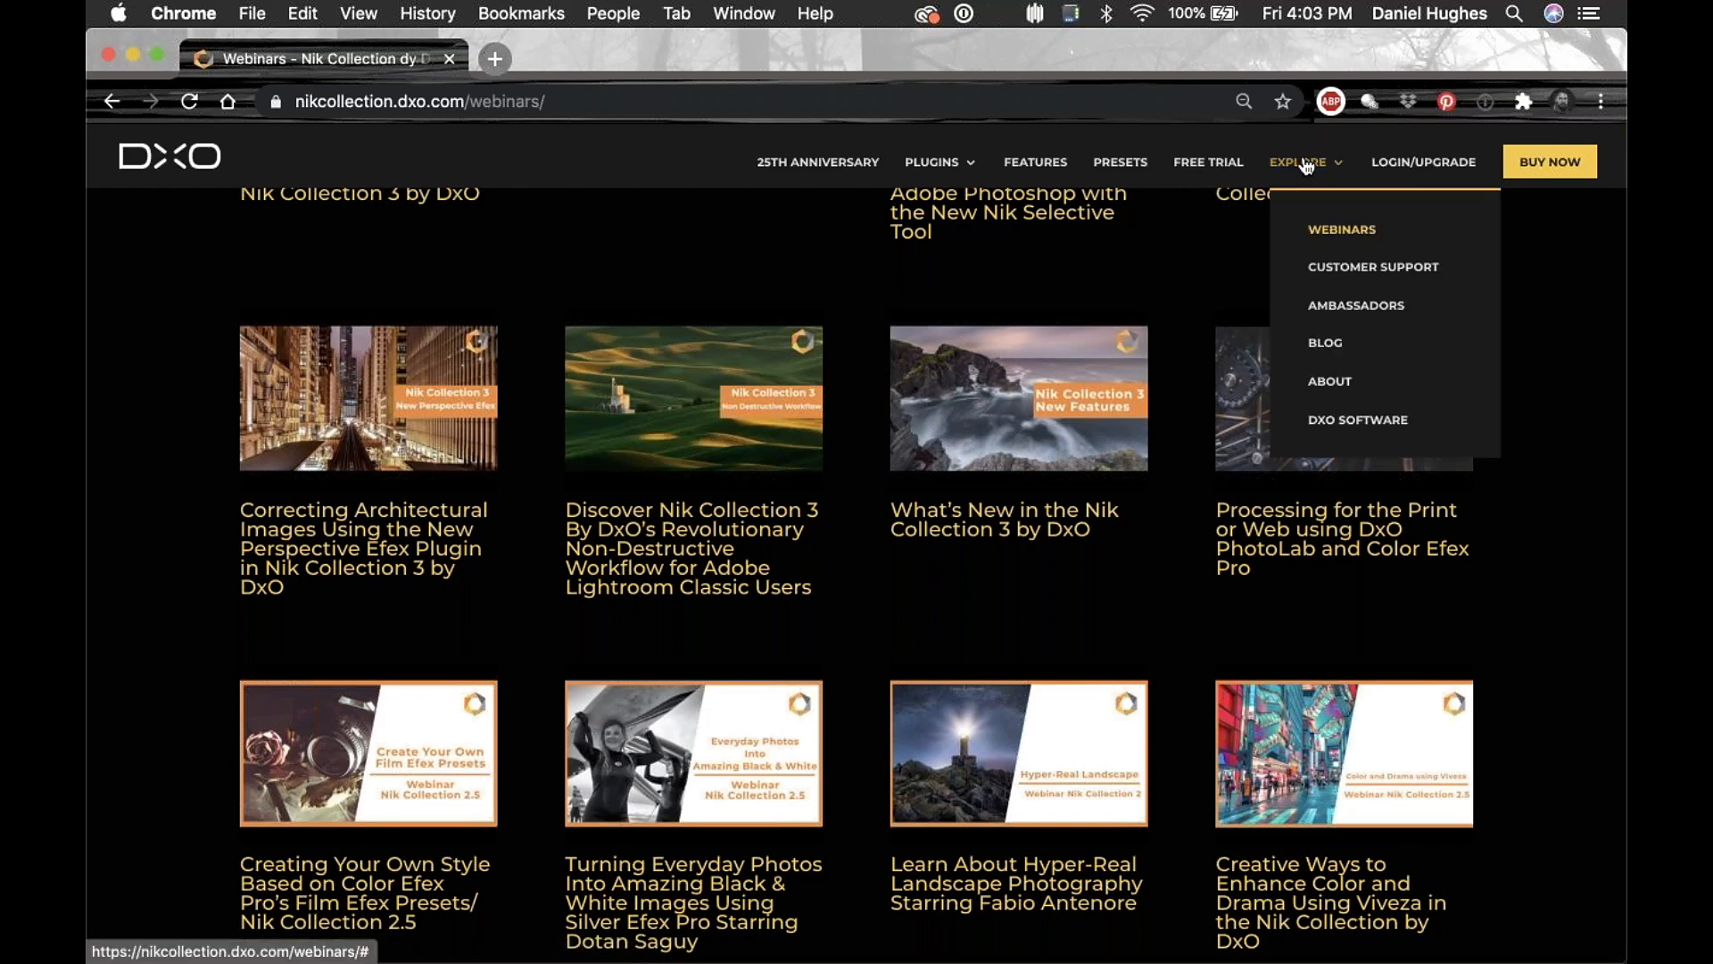
{"action": "left_click", "coordinate": [1319, 272]}
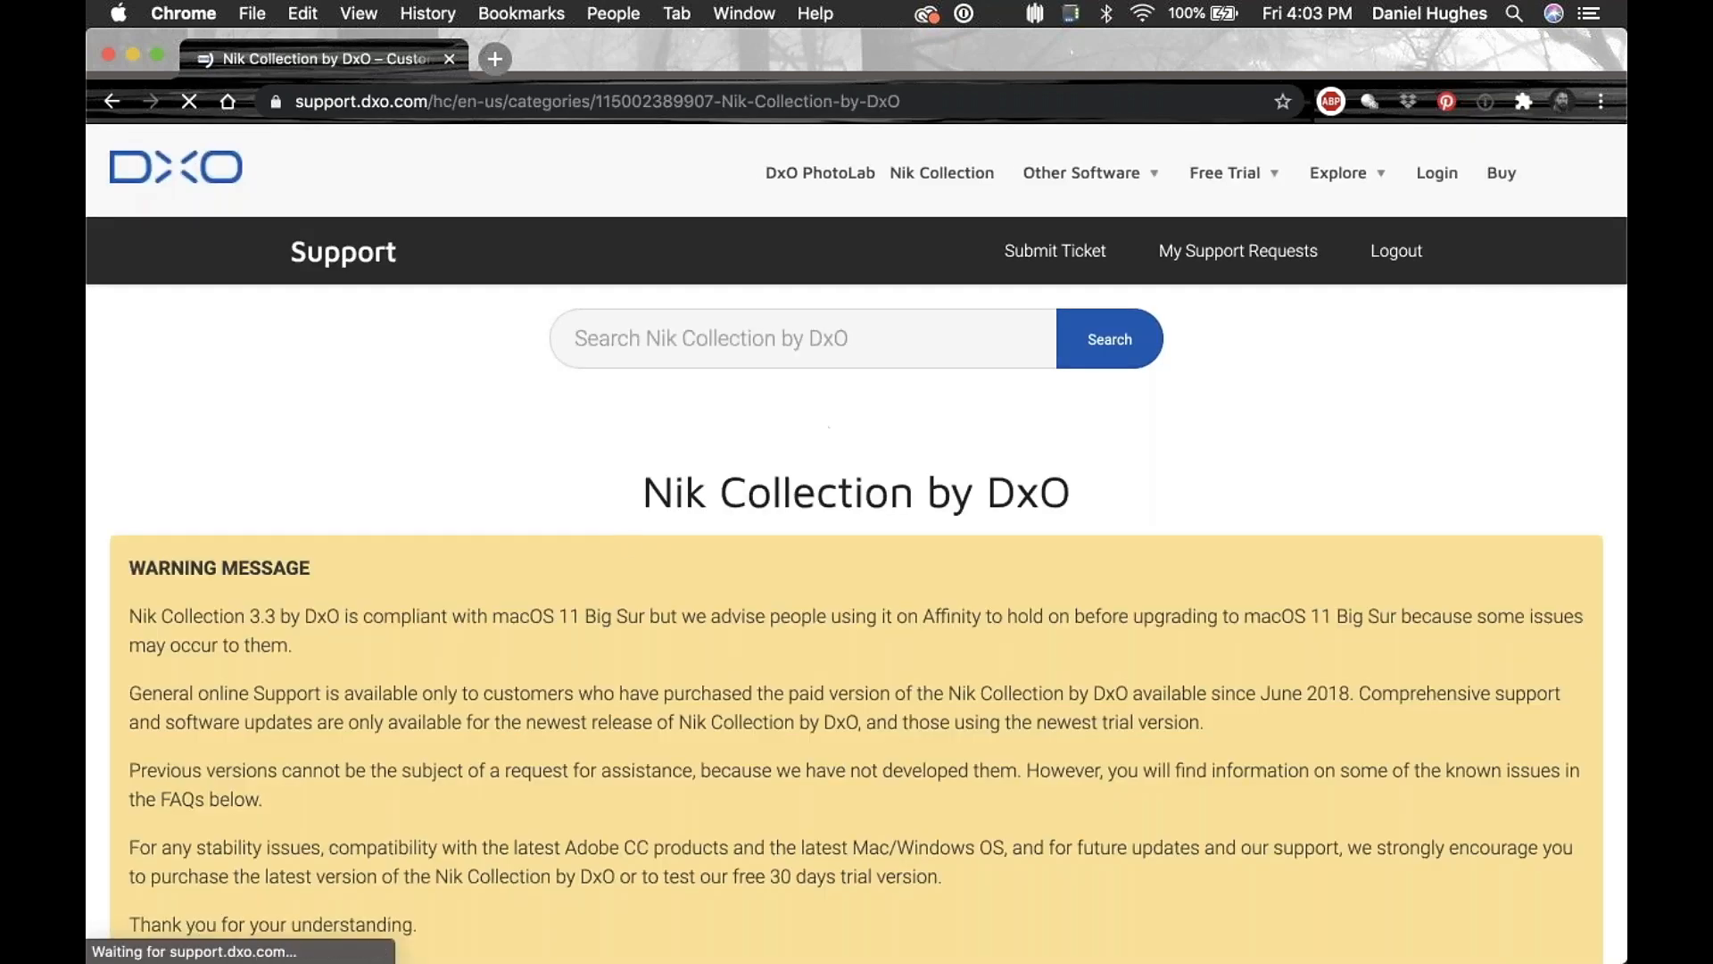
{"action": "scroll", "coordinate": [857, 535], "scroll_direction": "down", "scroll_amount": 10}
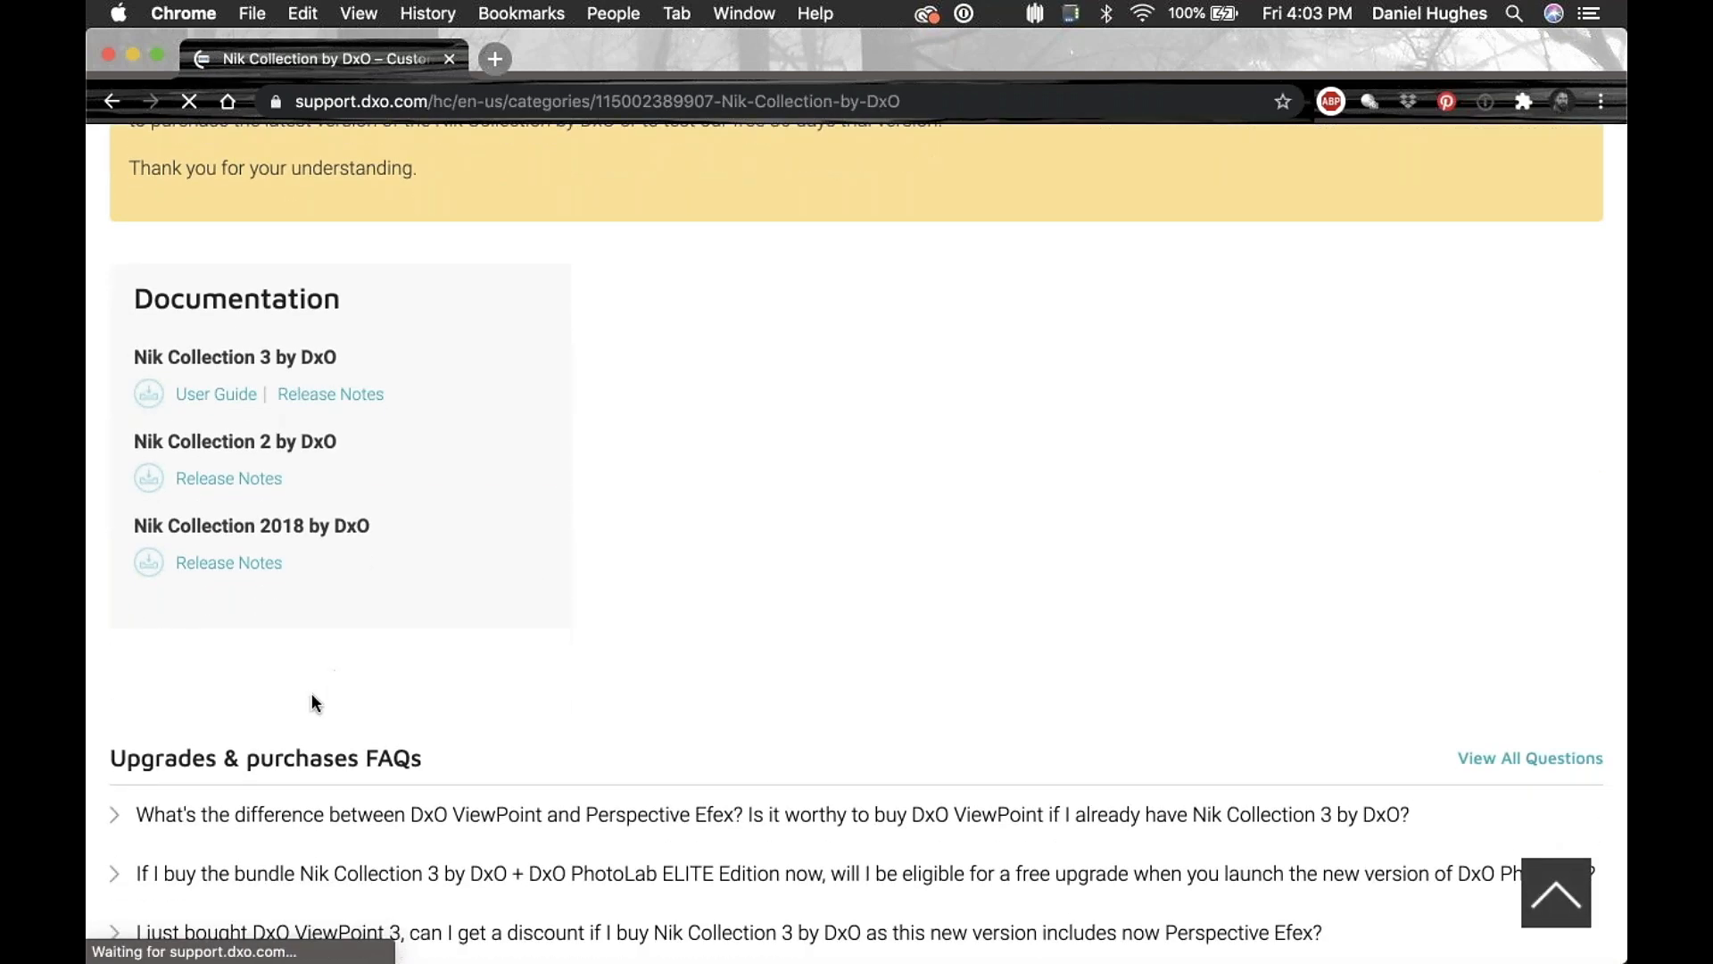
{"action": "scroll", "coordinate": [311, 693], "scroll_direction": "down", "scroll_amount": 11}
{"action": "scroll", "coordinate": [313, 693], "scroll_direction": "down", "scroll_amount": 8}
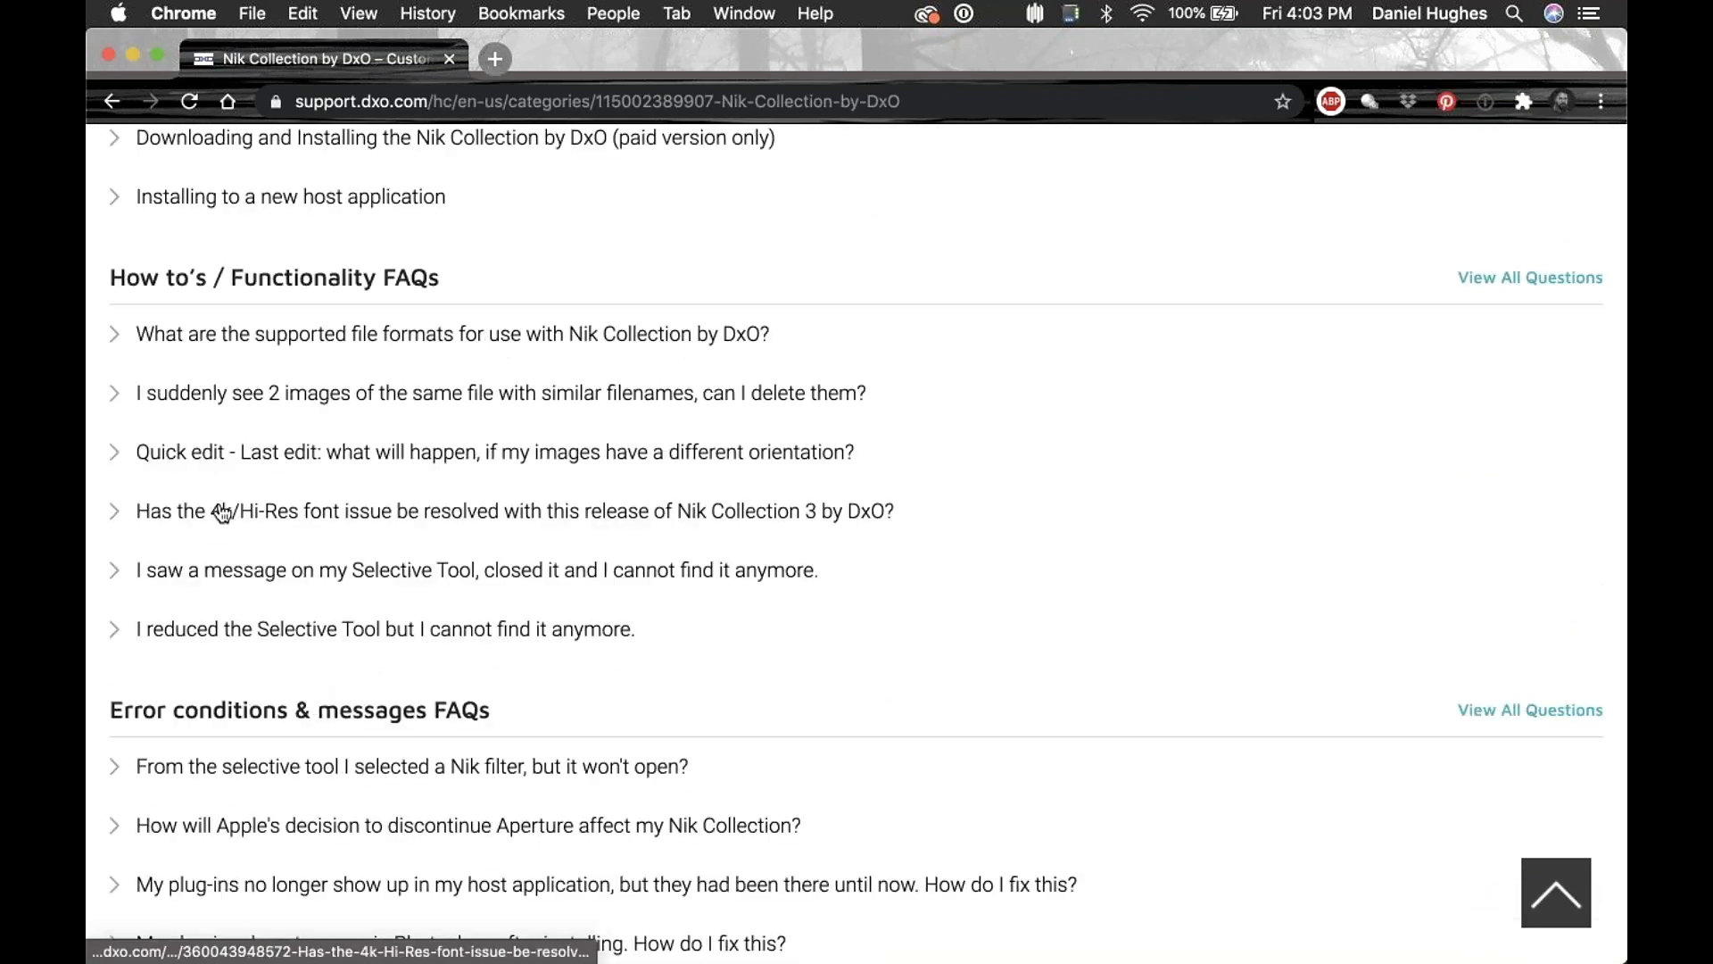
{"action": "scroll", "coordinate": [222, 512], "scroll_direction": "up", "scroll_amount": 9}
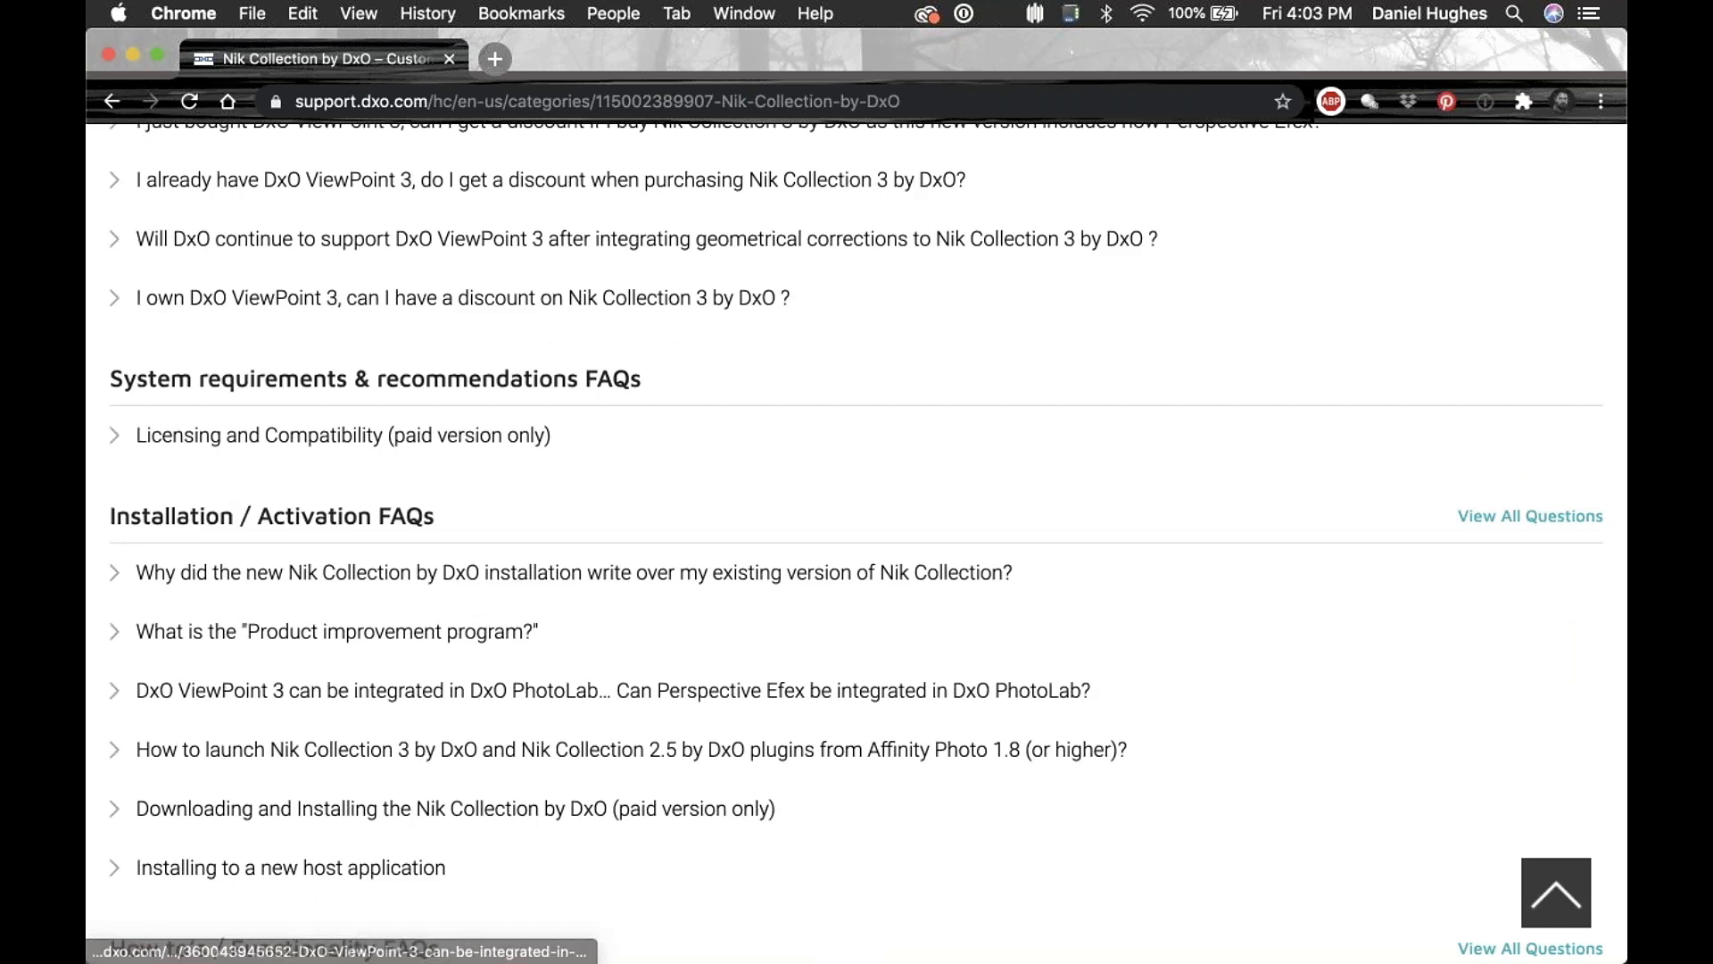
{"action": "scroll", "coordinate": [285, 435], "scroll_direction": "down", "scroll_amount": 10}
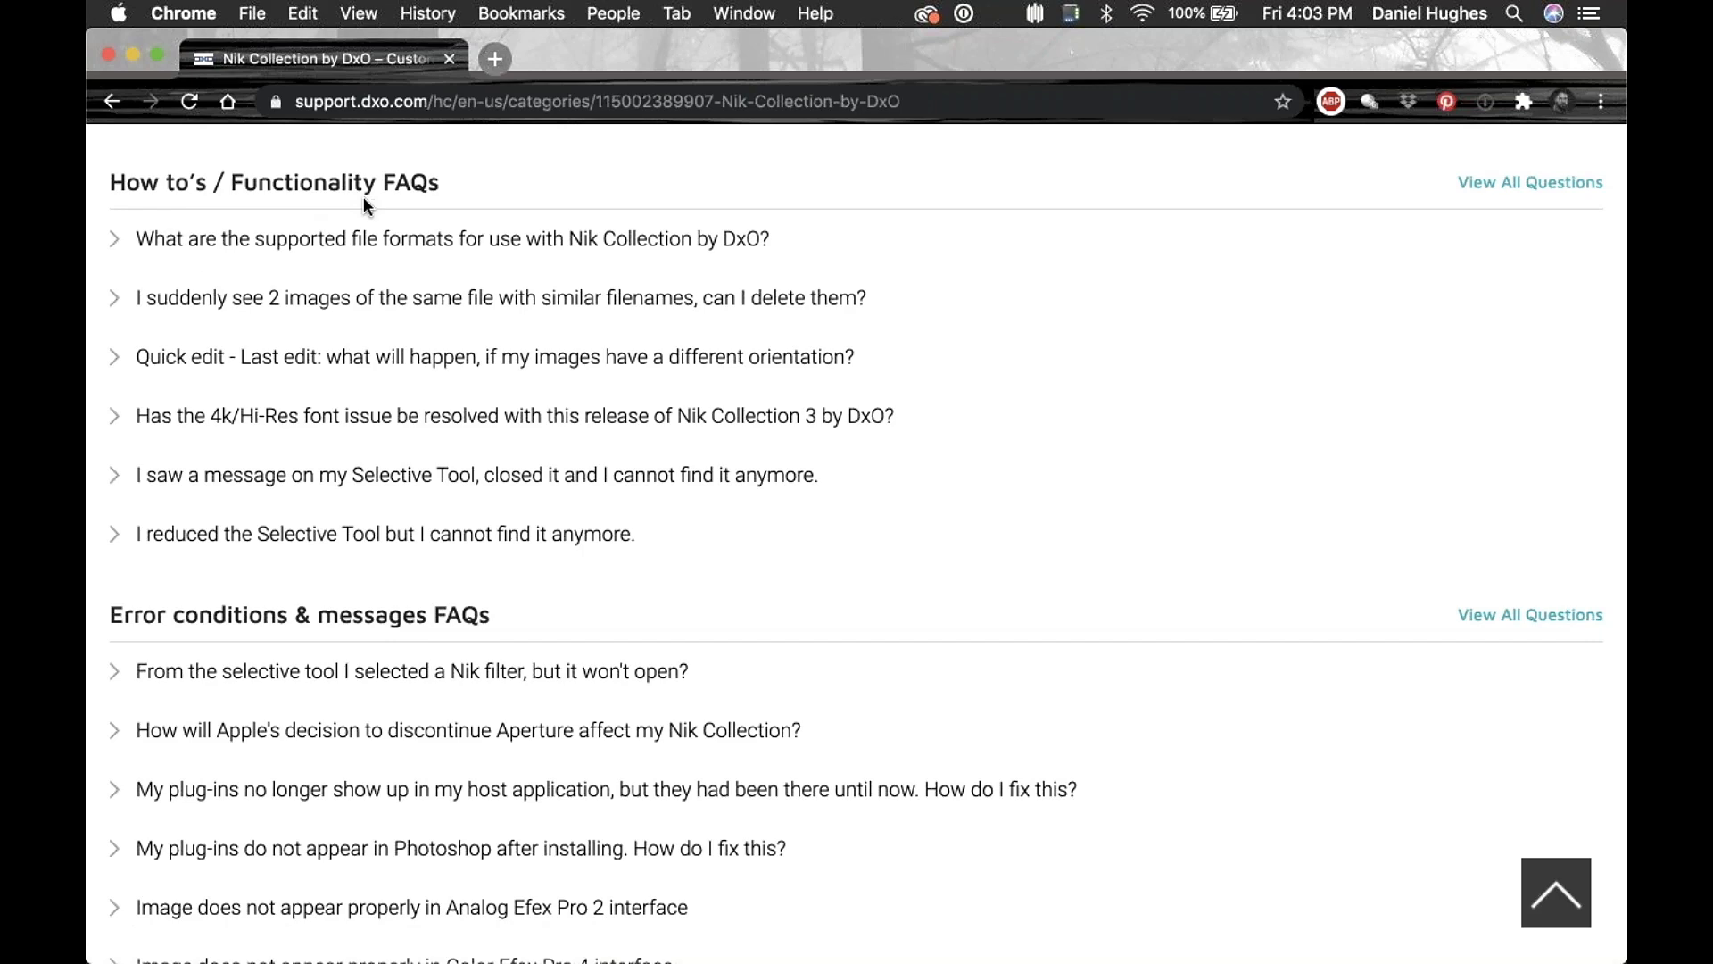
{"action": "scroll", "coordinate": [275, 310], "scroll_direction": "down", "scroll_amount": 10}
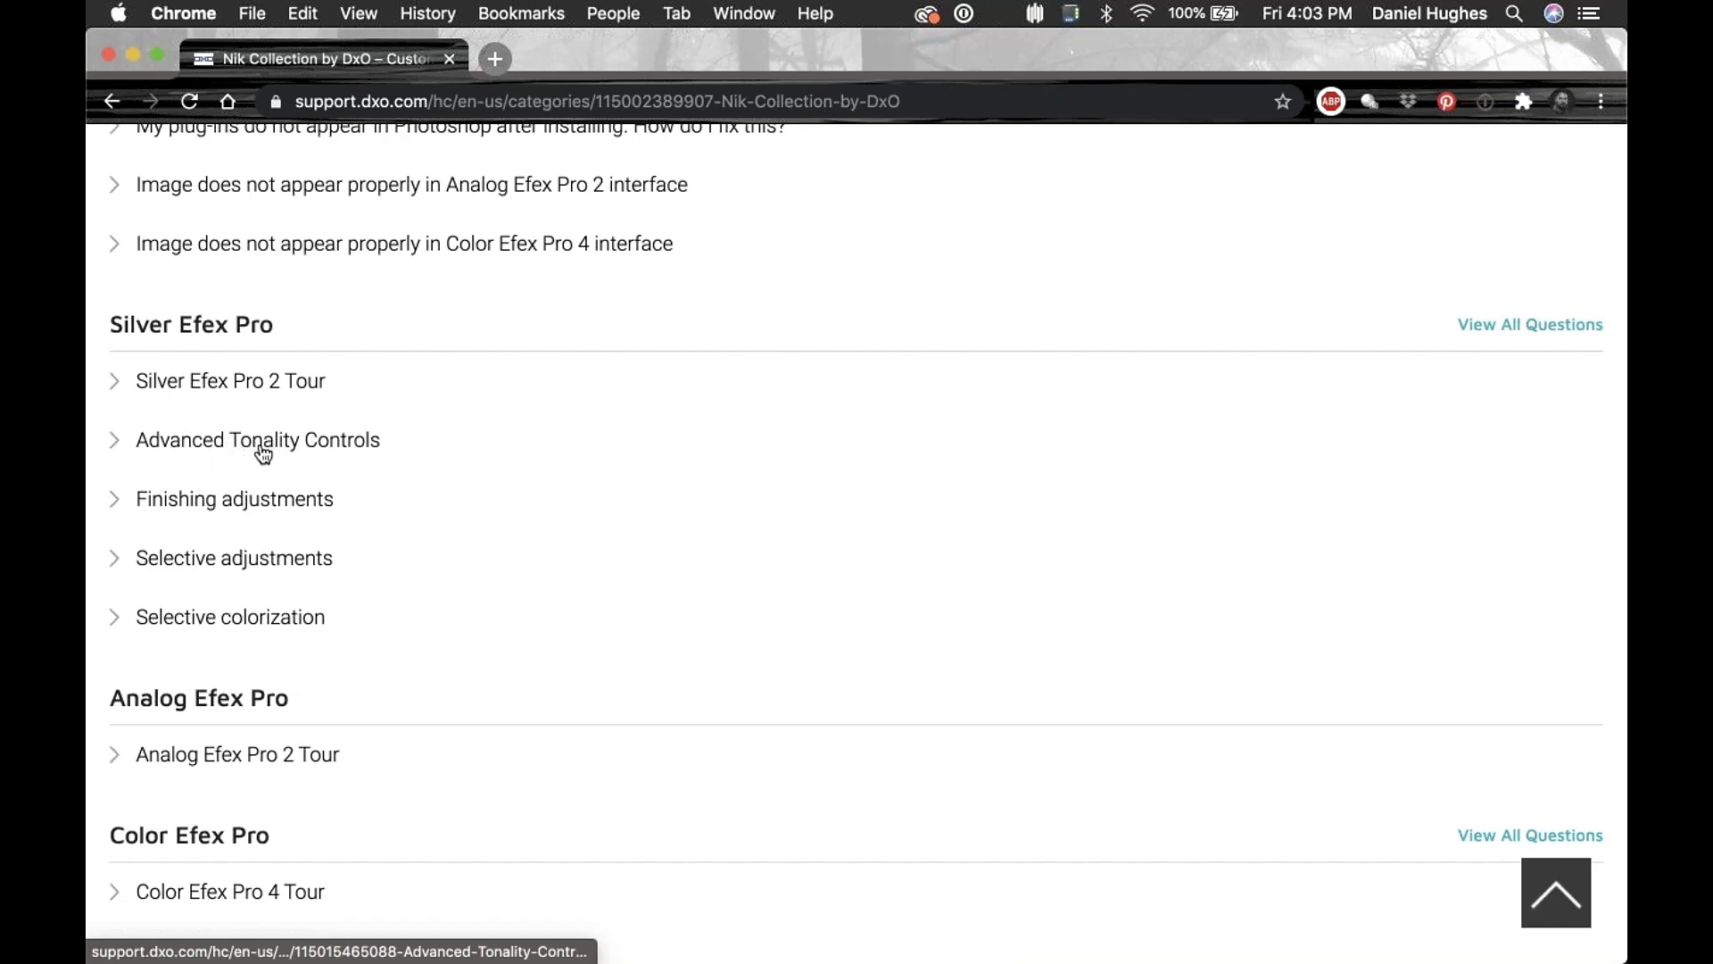
{"action": "scroll", "coordinate": [320, 479], "scroll_direction": "down", "scroll_amount": 1}
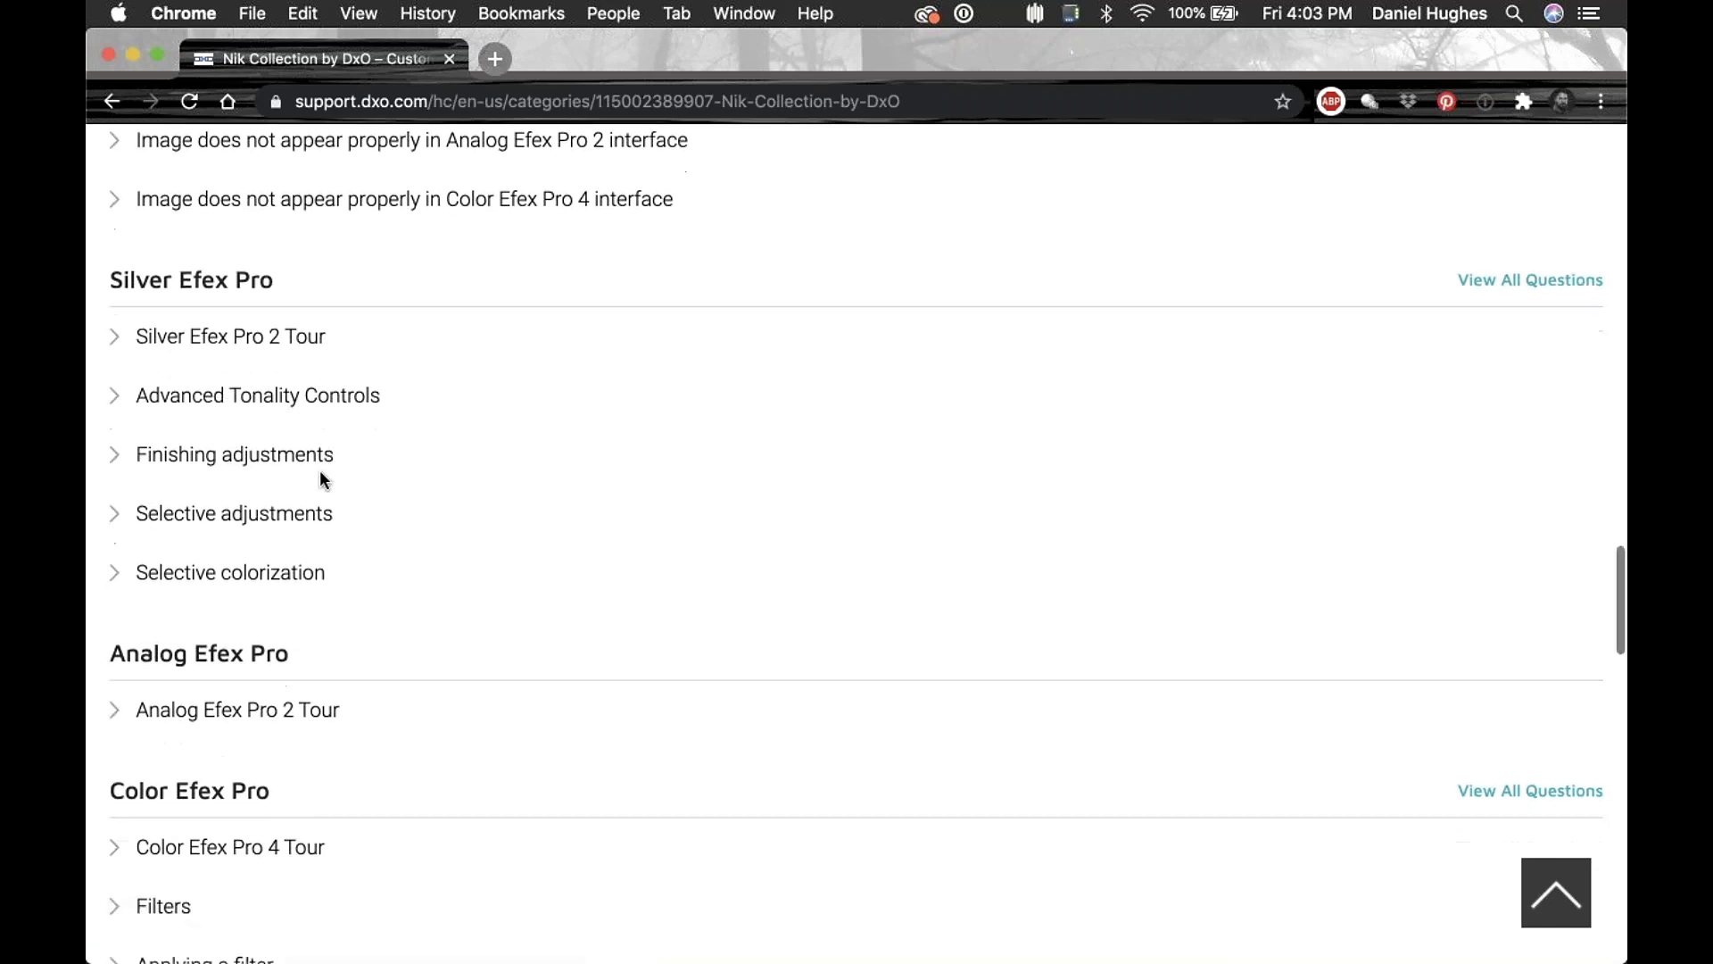
{"action": "scroll", "coordinate": [479, 452], "scroll_direction": "up", "scroll_amount": 15}
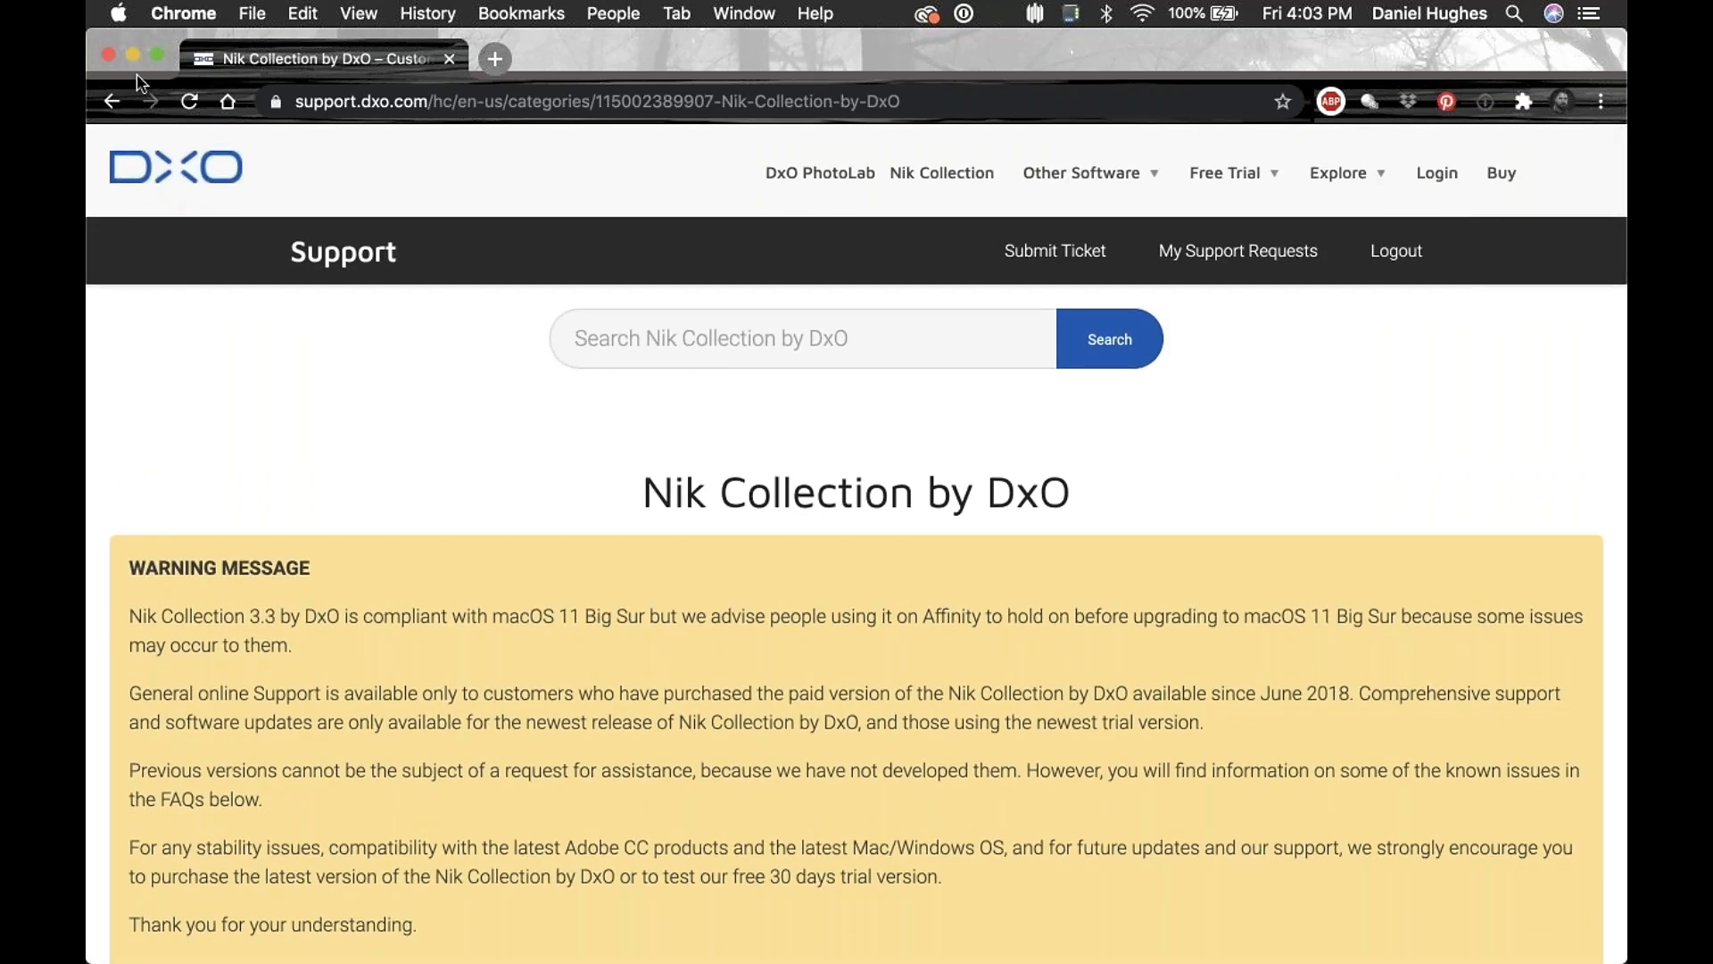
{"action": "left_click", "coordinate": [110, 101]}
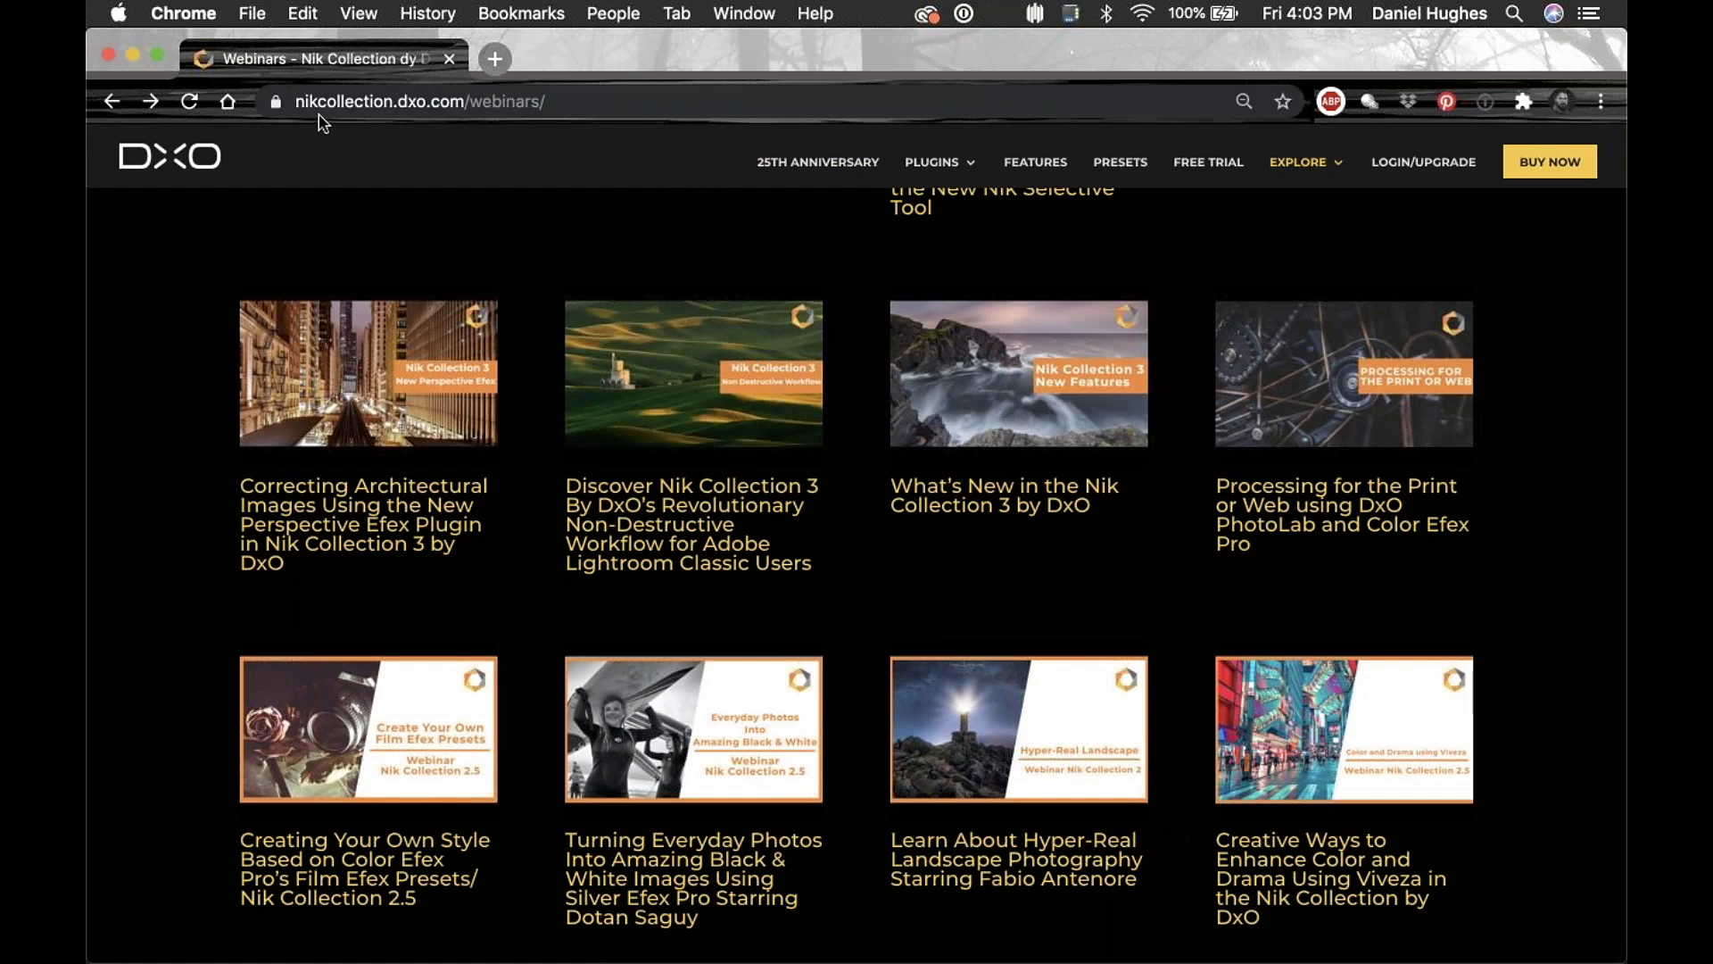
{"action": "mouse_move", "coordinate": [1307, 173]}
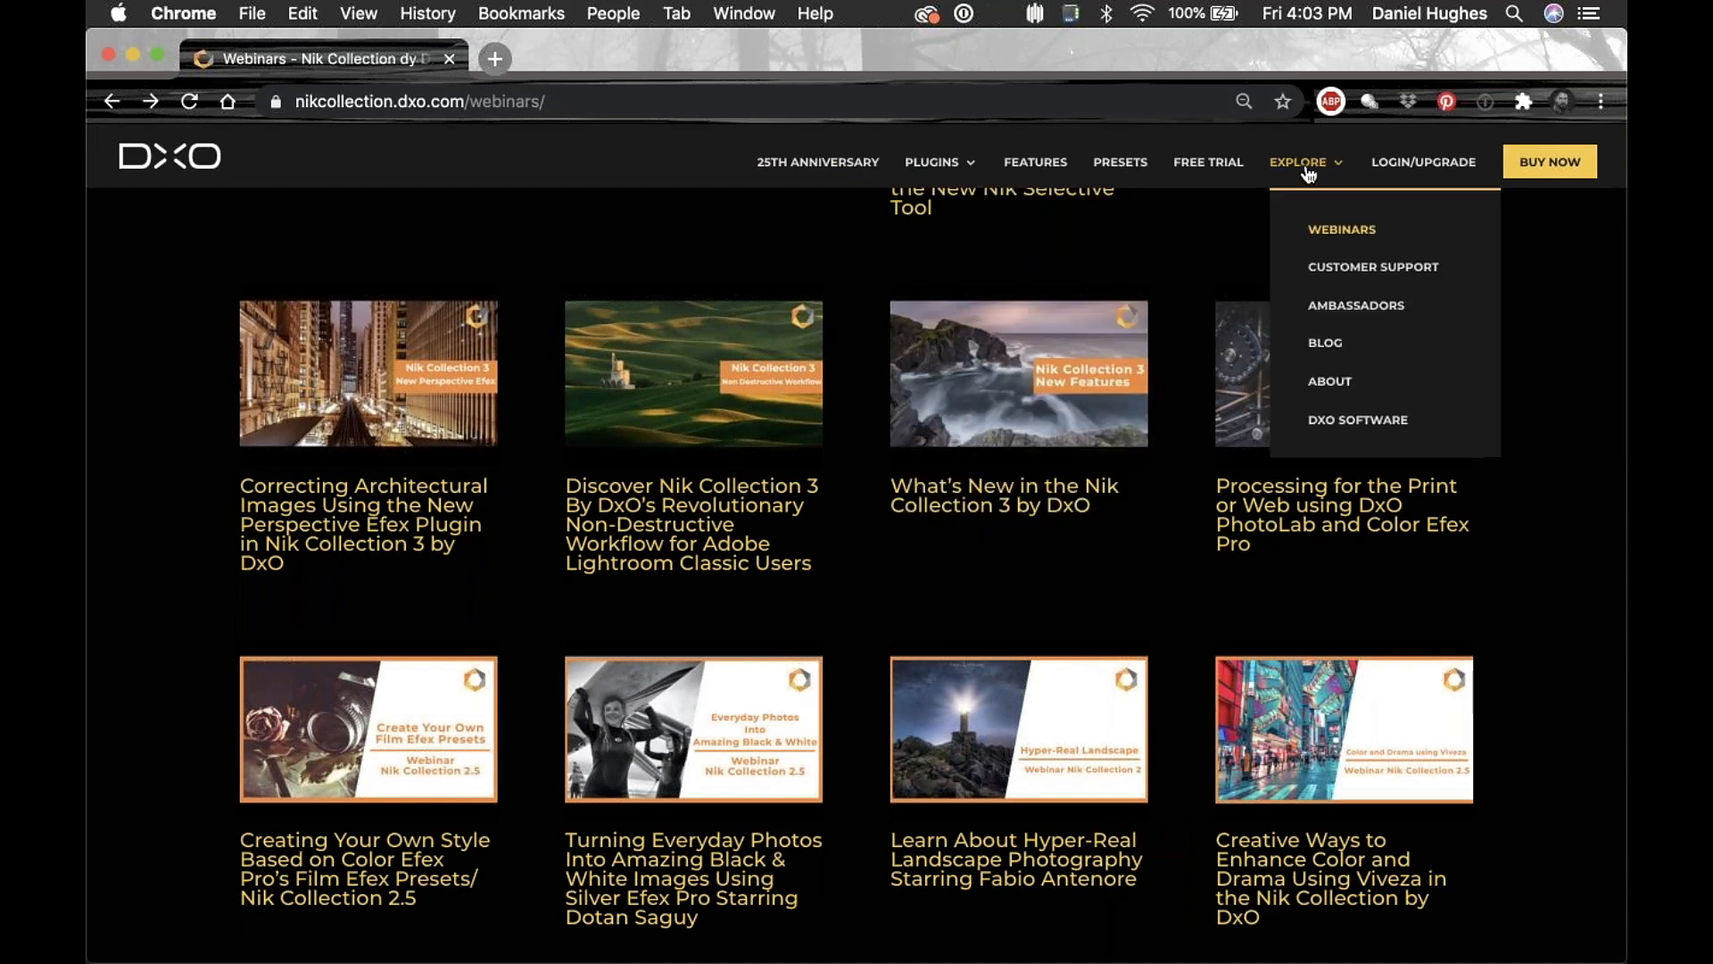